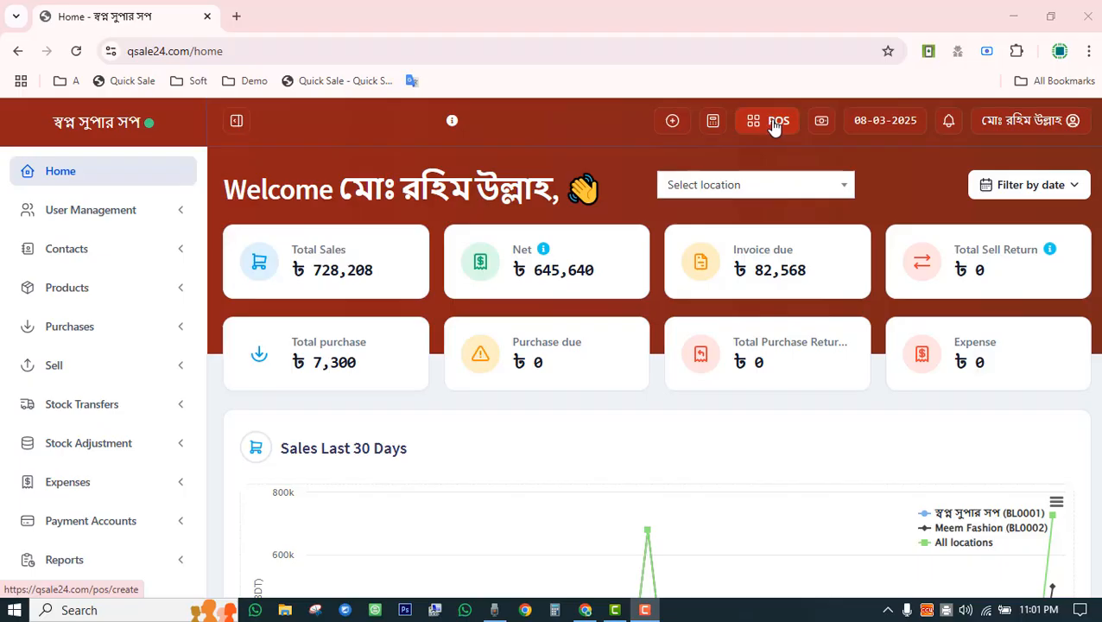
Expand the Sell menu in the left sidebar to show the sales pages.
{"action": "left_click", "coordinate": [150, 370]}
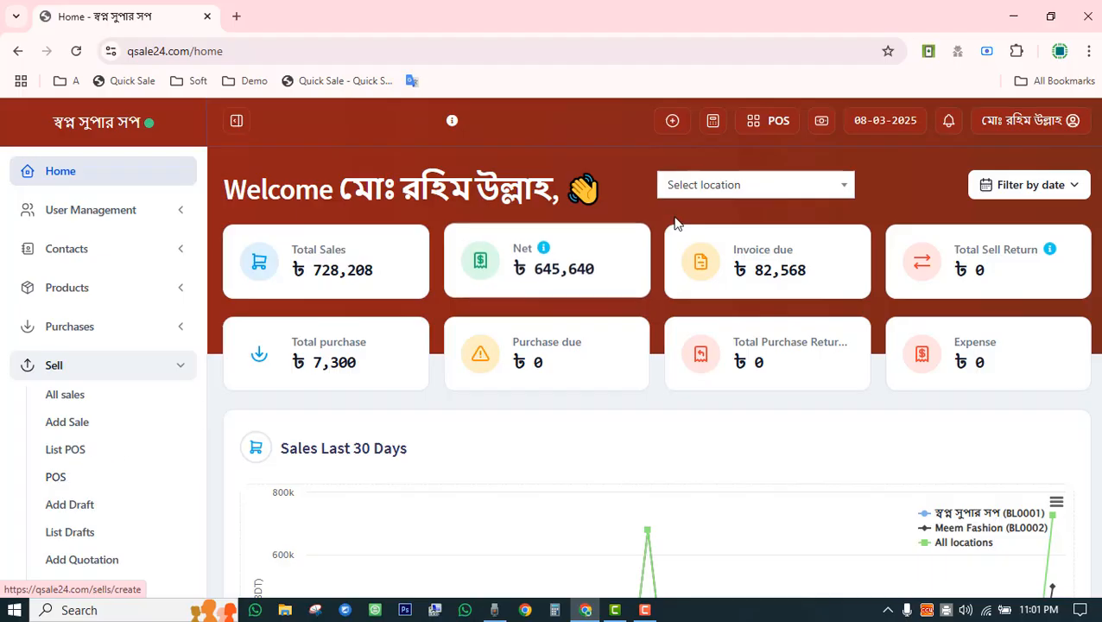
Open a POS register with 5000 cash in hand at the BL0001 location.
{"action": "left_click", "coordinate": [767, 125]}
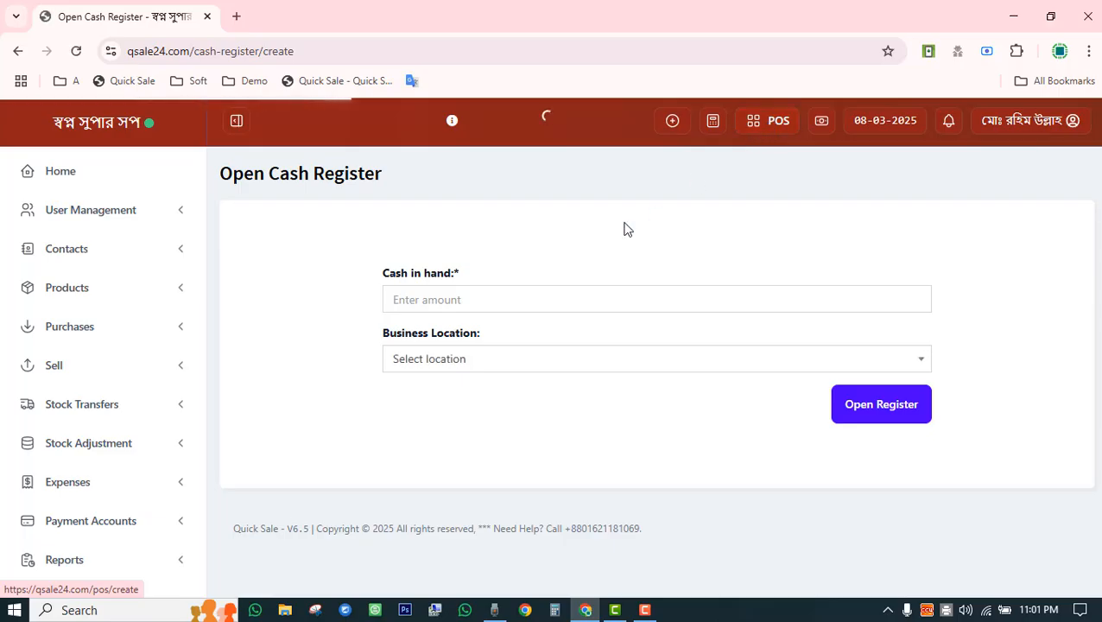
{"action": "left_click", "coordinate": [501, 294]}
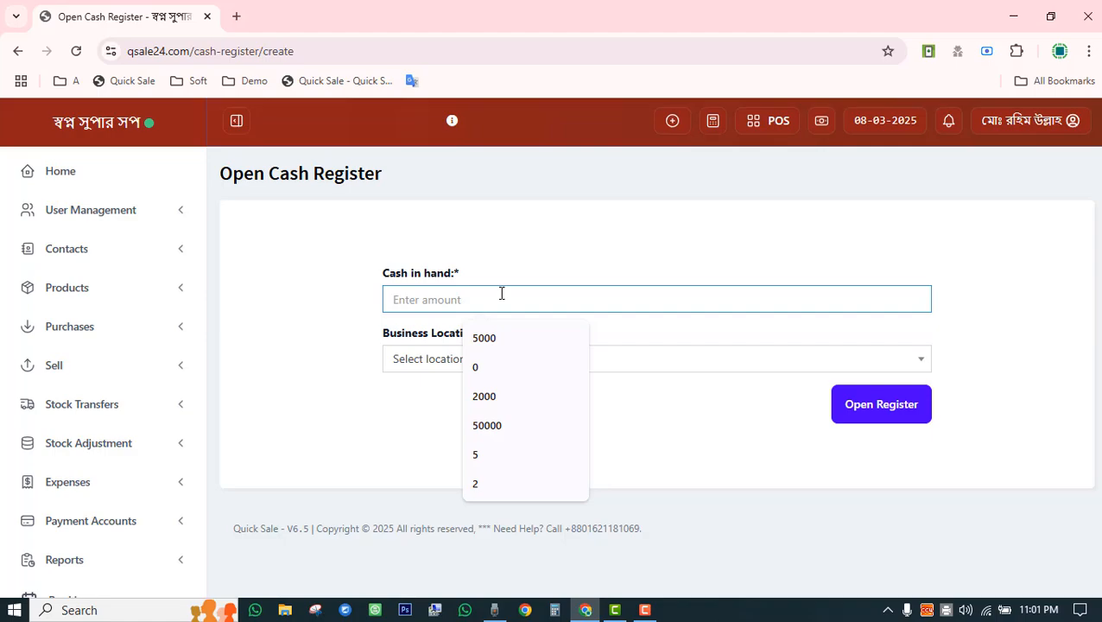
{"action": "type", "text": "50"}
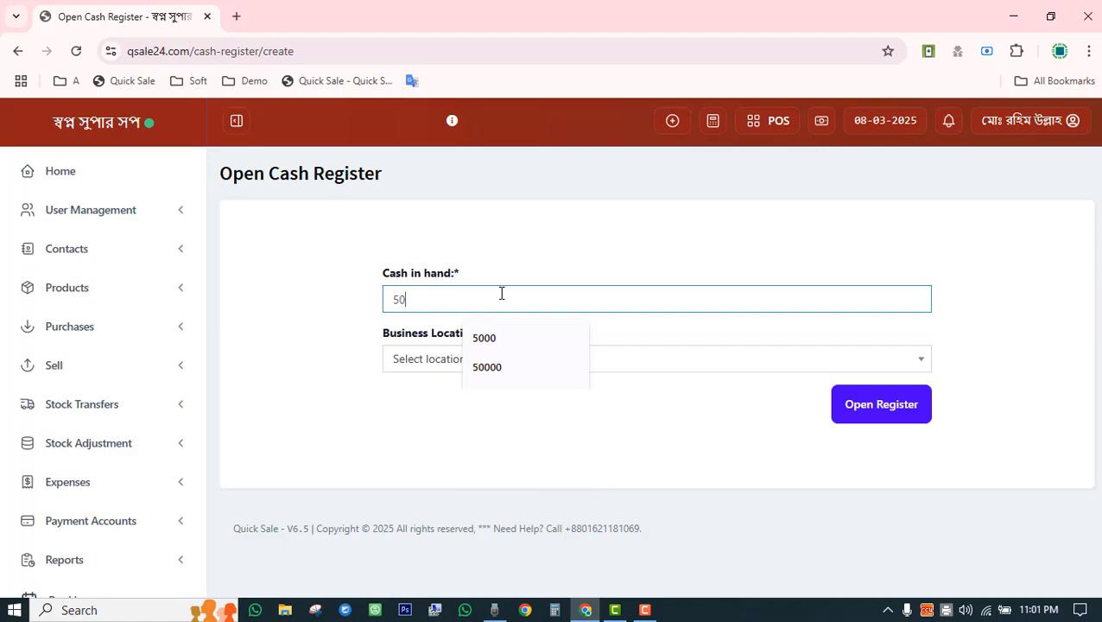
{"action": "type", "text": "00"}
{"action": "left_click", "coordinate": [524, 263]}
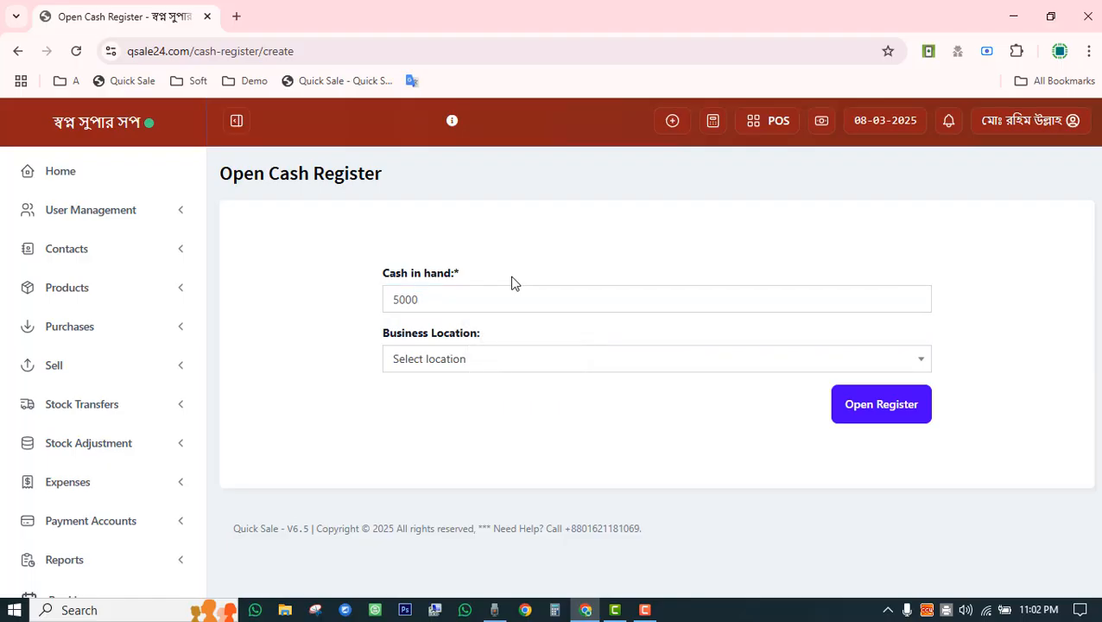
{"action": "left_click", "coordinate": [436, 363]}
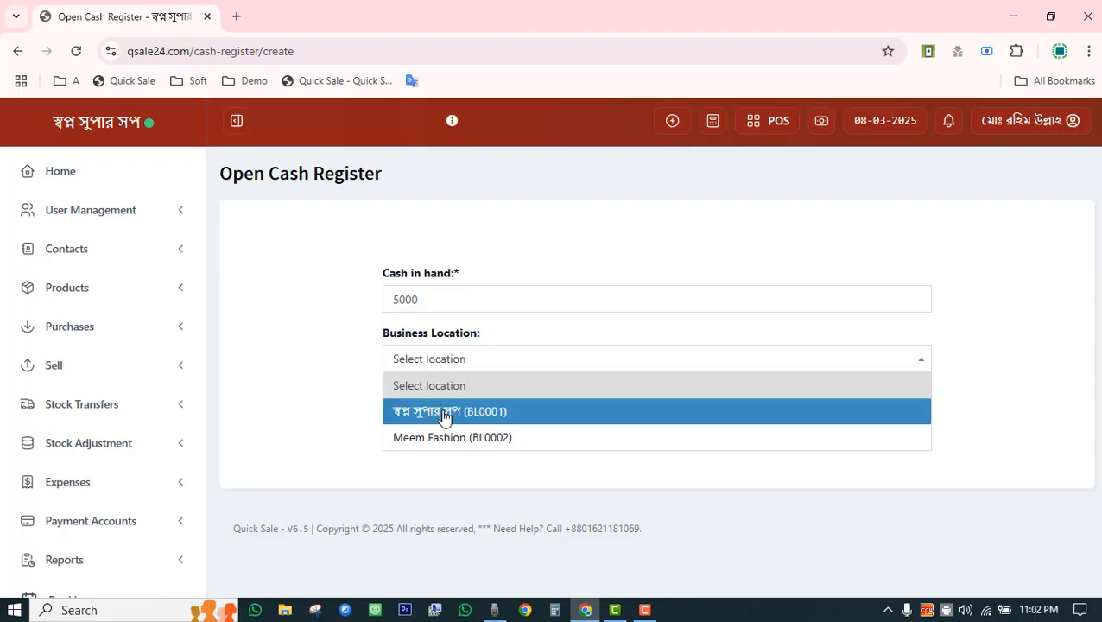
{"action": "left_click", "coordinate": [444, 413]}
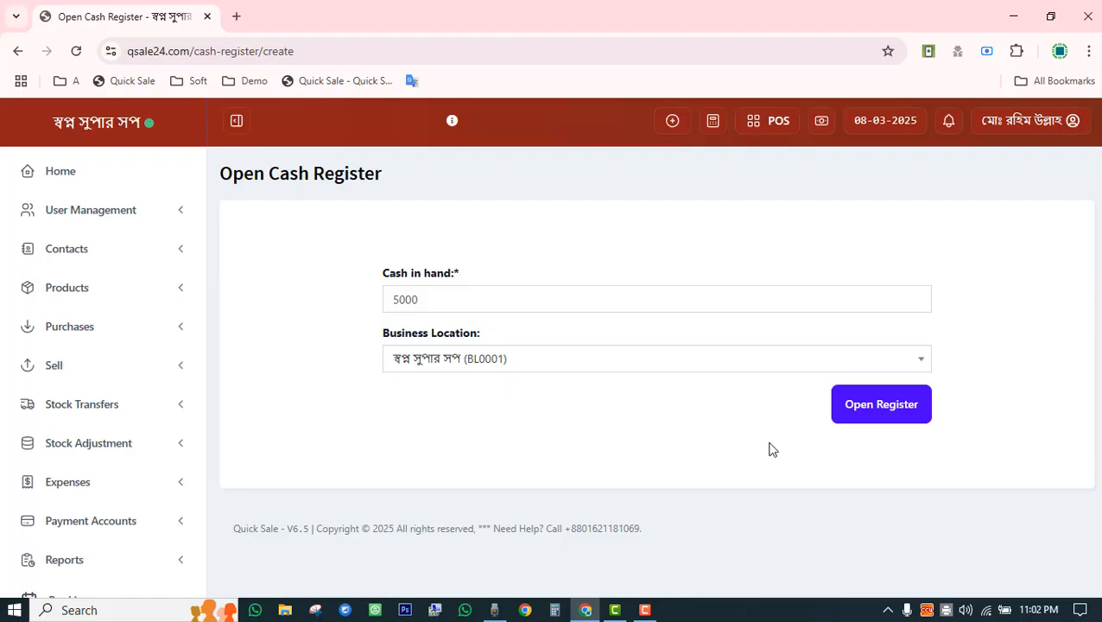
{"action": "left_click", "coordinate": [873, 406]}
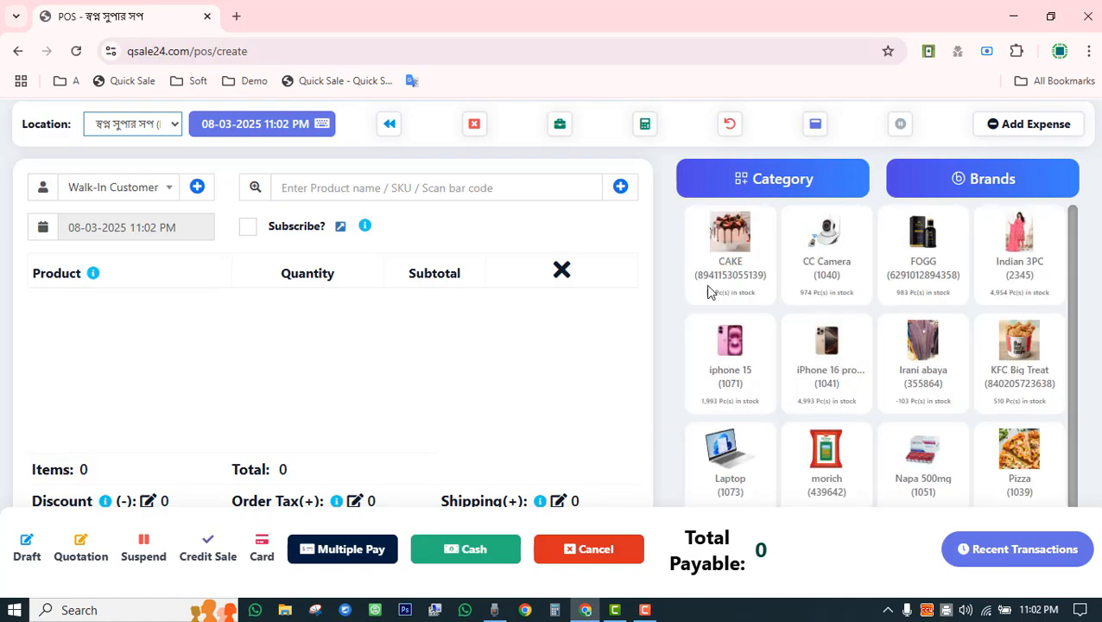
Sell one CC Camera (code 1040) for 2,500 in cash, skipping the receipt print.
{"action": "left_click", "coordinate": [325, 192]}
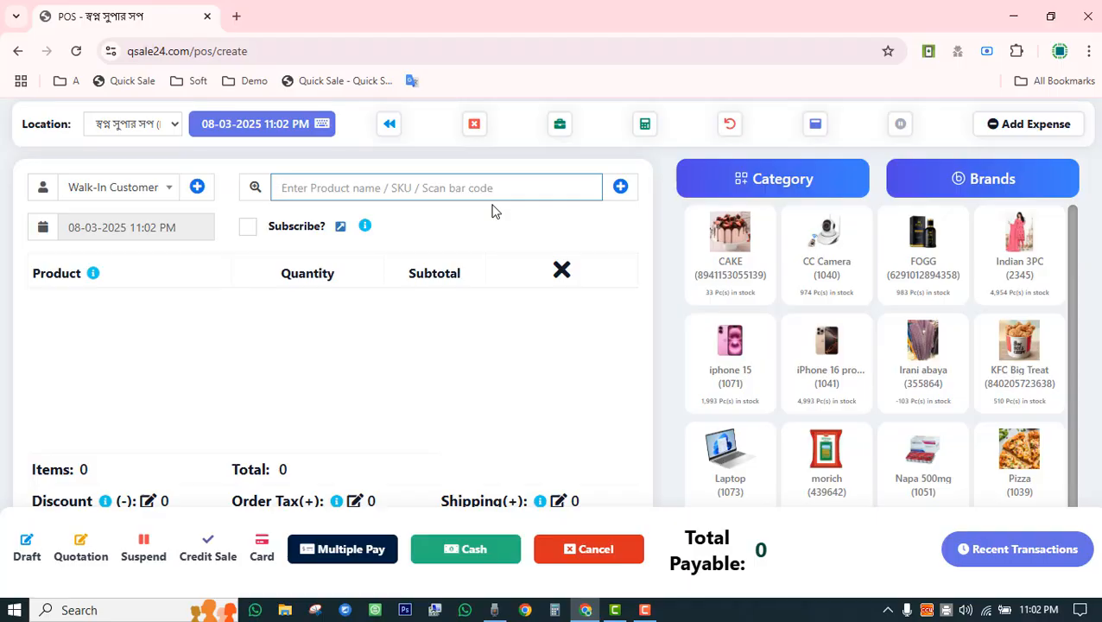
{"action": "type", "text": "1040"}
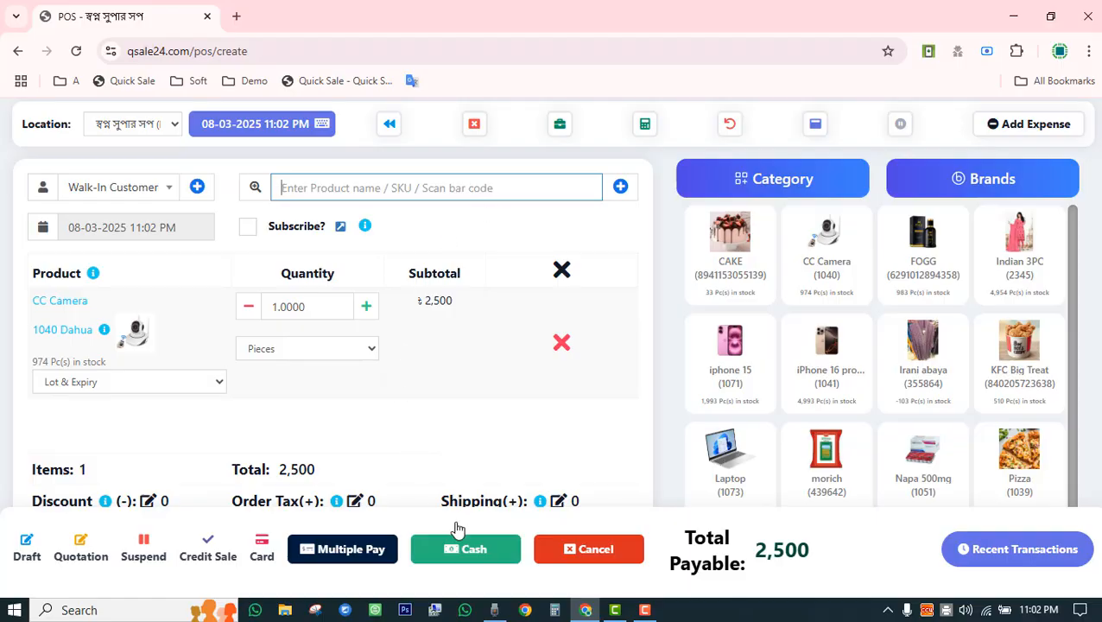
{"action": "left_click", "coordinate": [466, 549]}
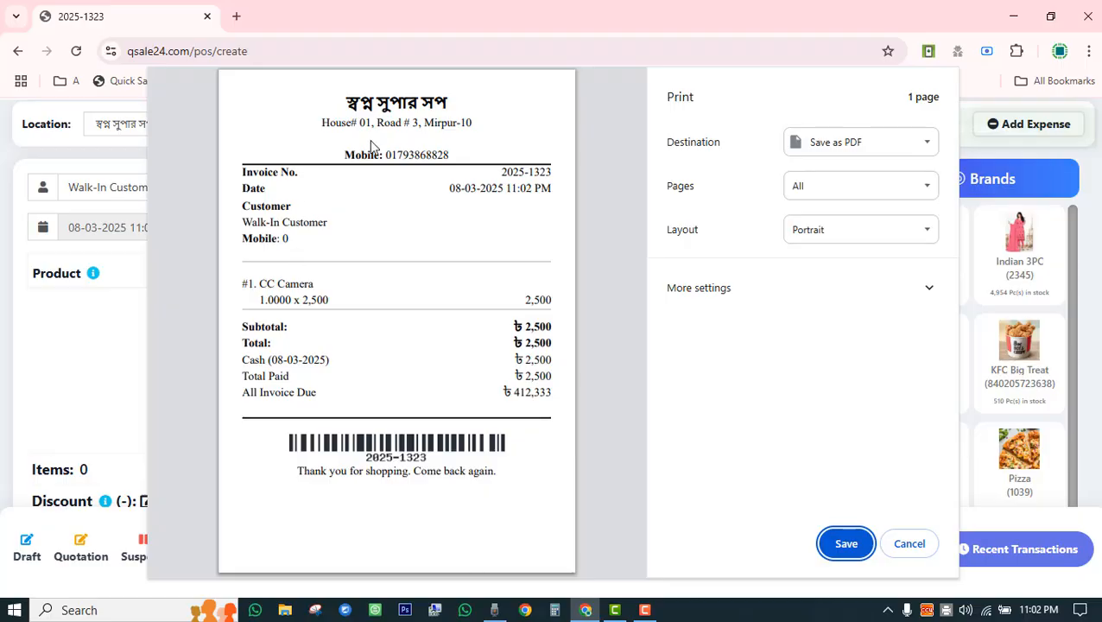
{"action": "left_click", "coordinate": [902, 545]}
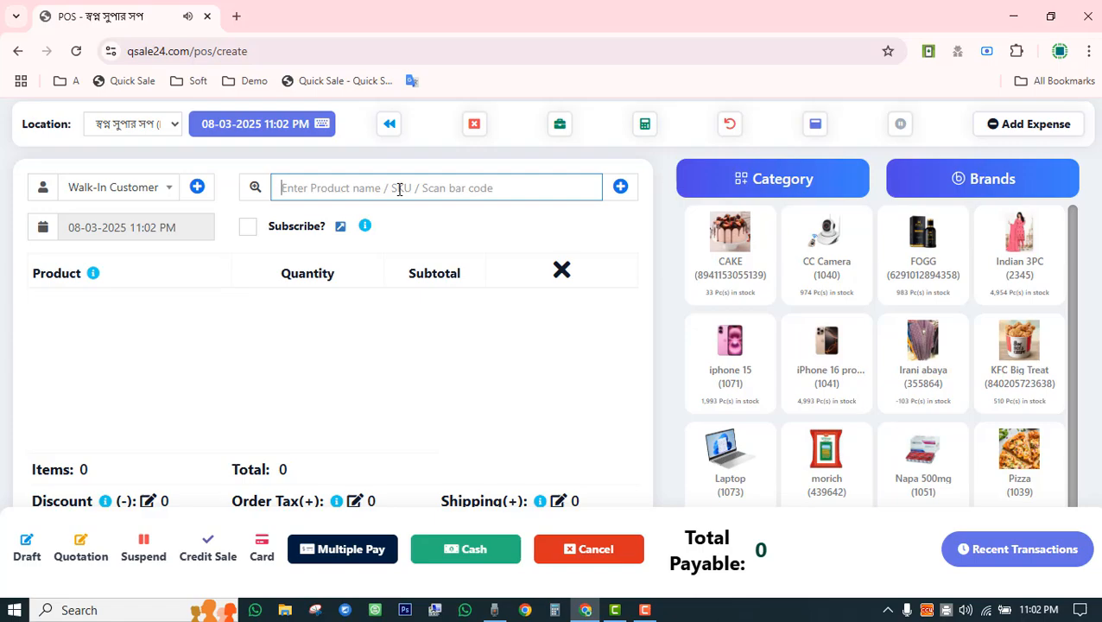
Add Napa 500mg from batch 5454, expiring 22-04-2026, to the cart.
{"action": "type", "text": "napa"}
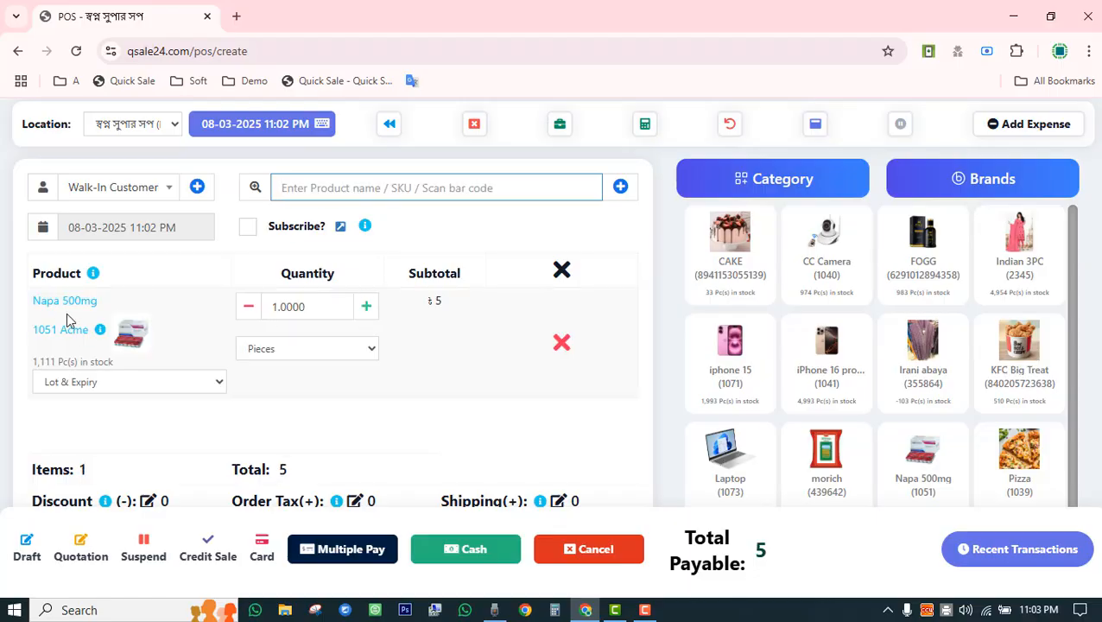
{"action": "left_click", "coordinate": [128, 382]}
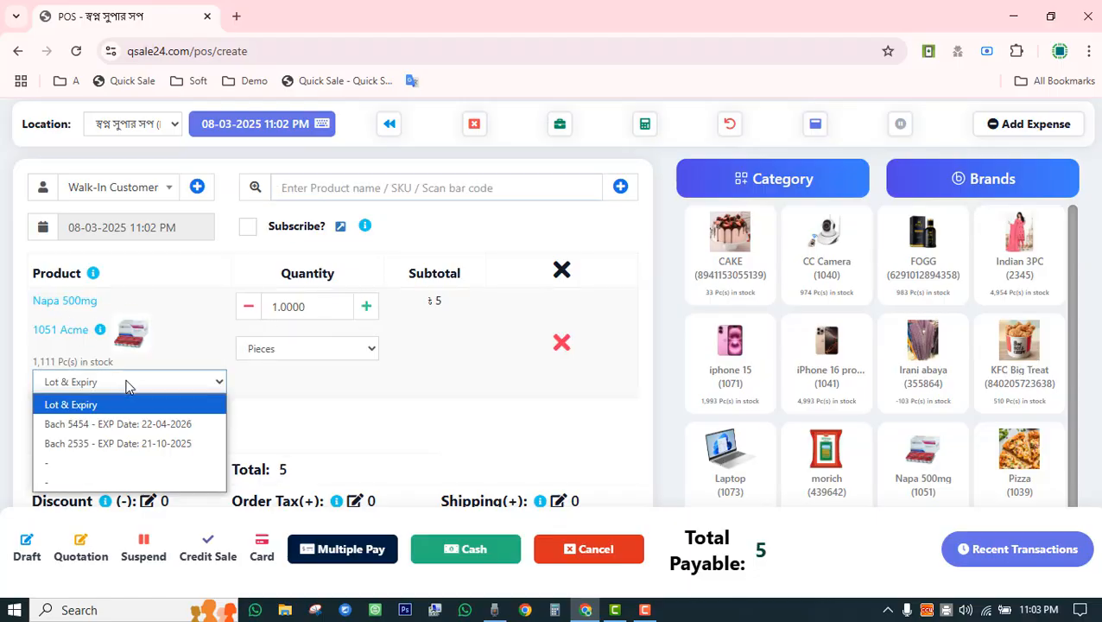
{"action": "left_click", "coordinate": [184, 424]}
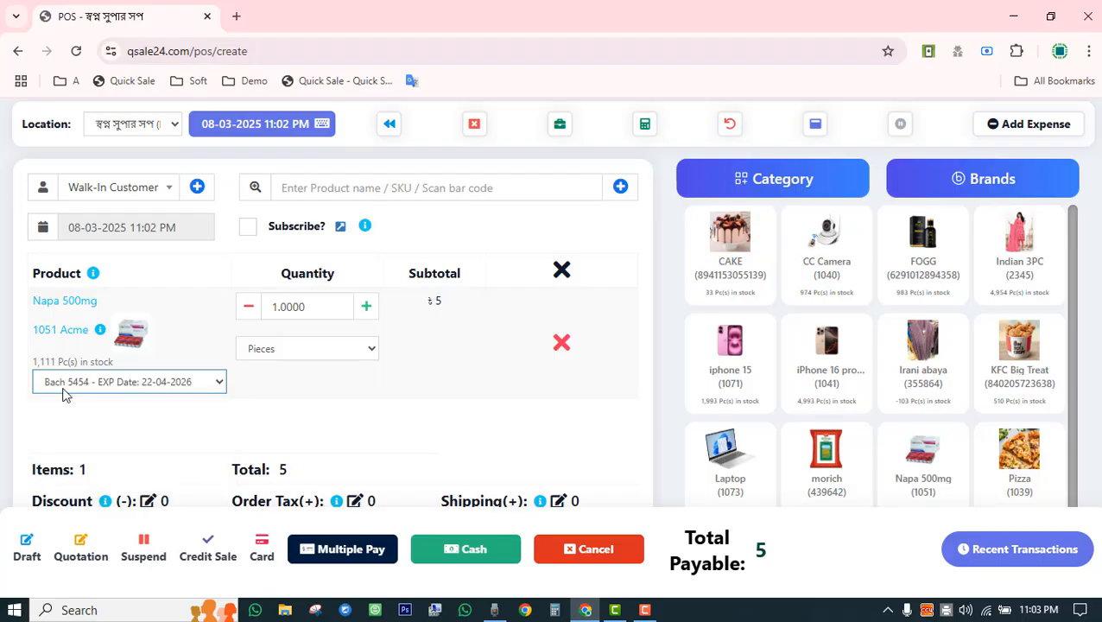
{"action": "left_click_drag", "start_coordinate": [30, 364], "coordinate": [99, 386]}
{"action": "left_click", "coordinate": [275, 438]}
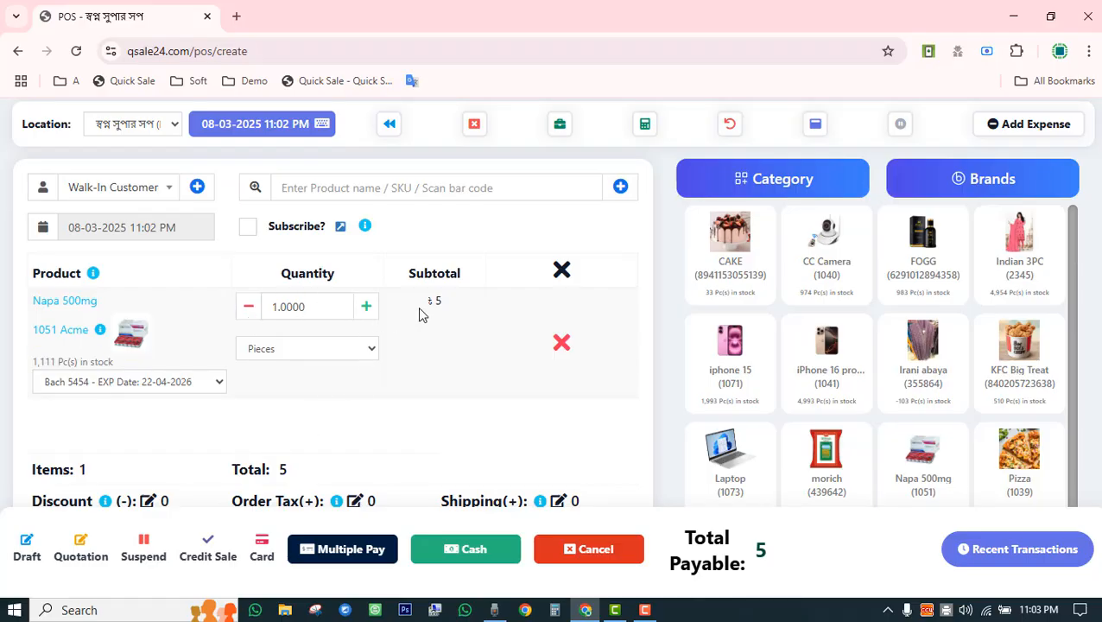
Sell it by the Pata/10p strip for 50 in cash without printing the receipt.
{"action": "left_click", "coordinate": [294, 350]}
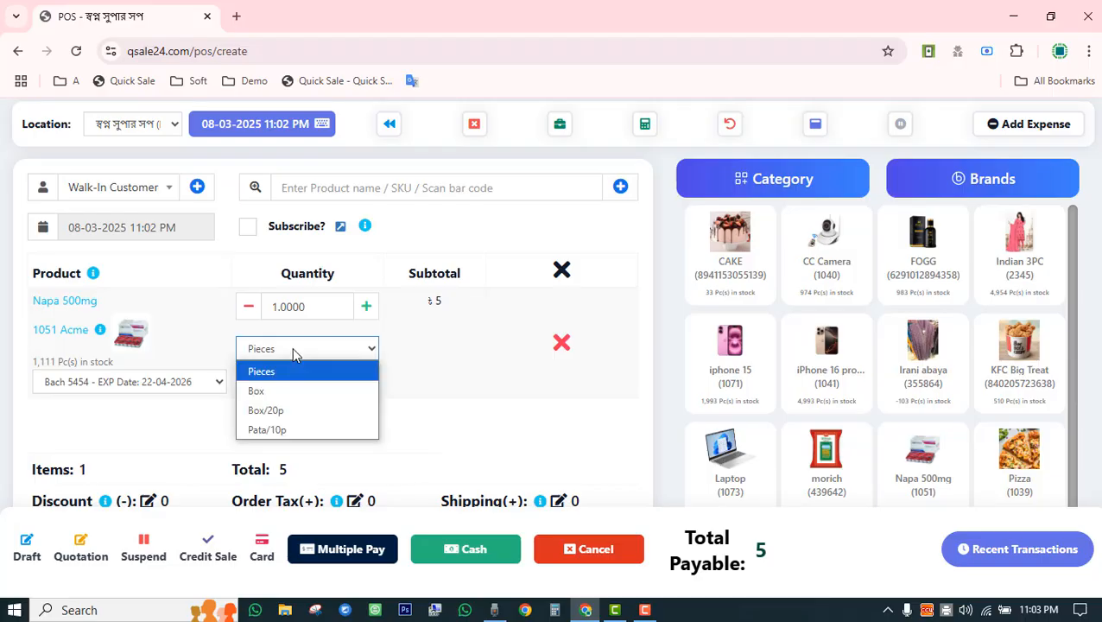
{"action": "left_click", "coordinate": [283, 393]}
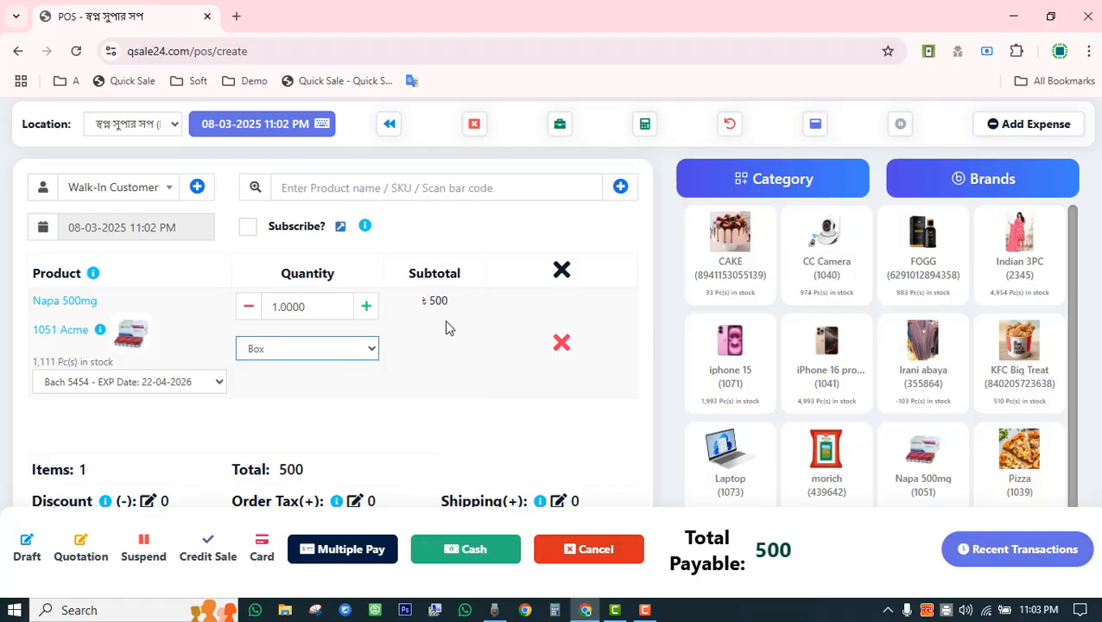
{"action": "left_click", "coordinate": [312, 356]}
{"action": "left_click", "coordinate": [305, 427]}
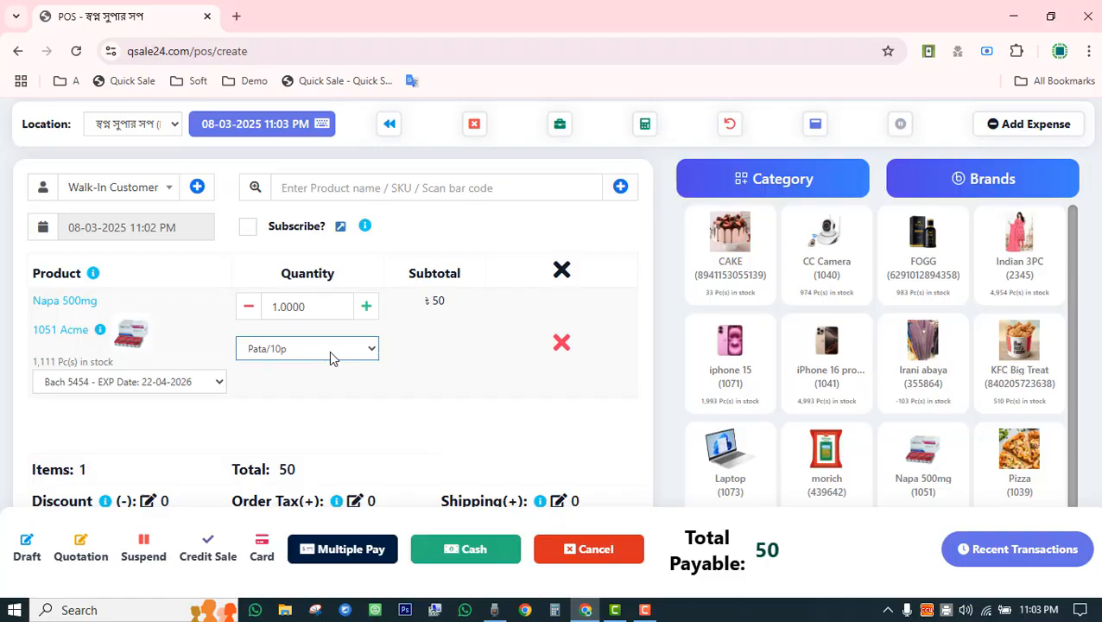
{"action": "left_click", "coordinate": [467, 553]}
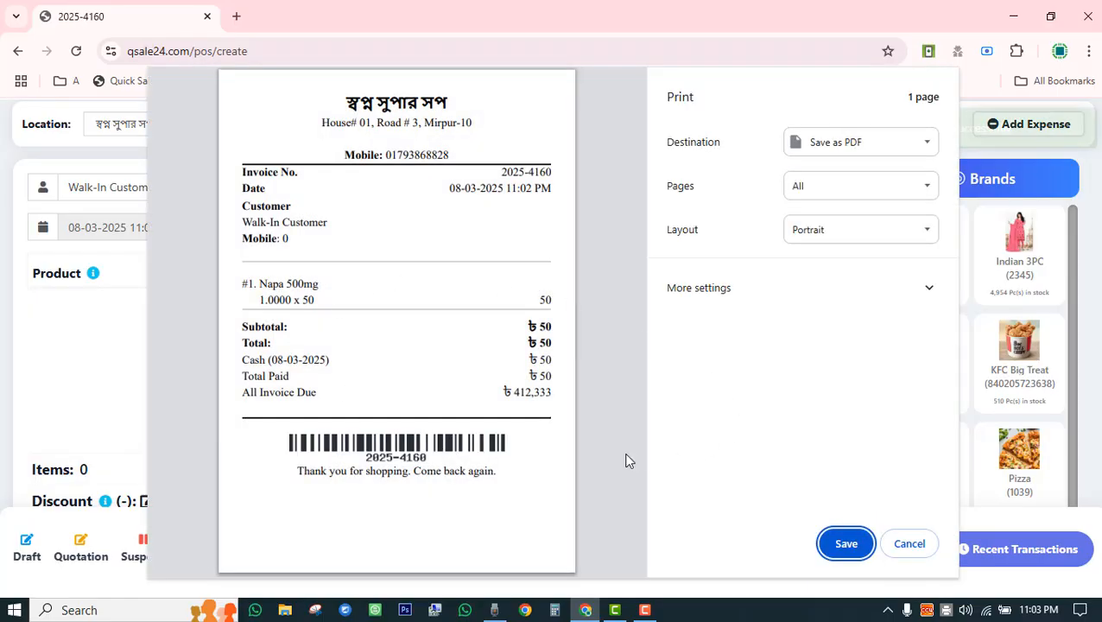
{"action": "left_click", "coordinate": [907, 543]}
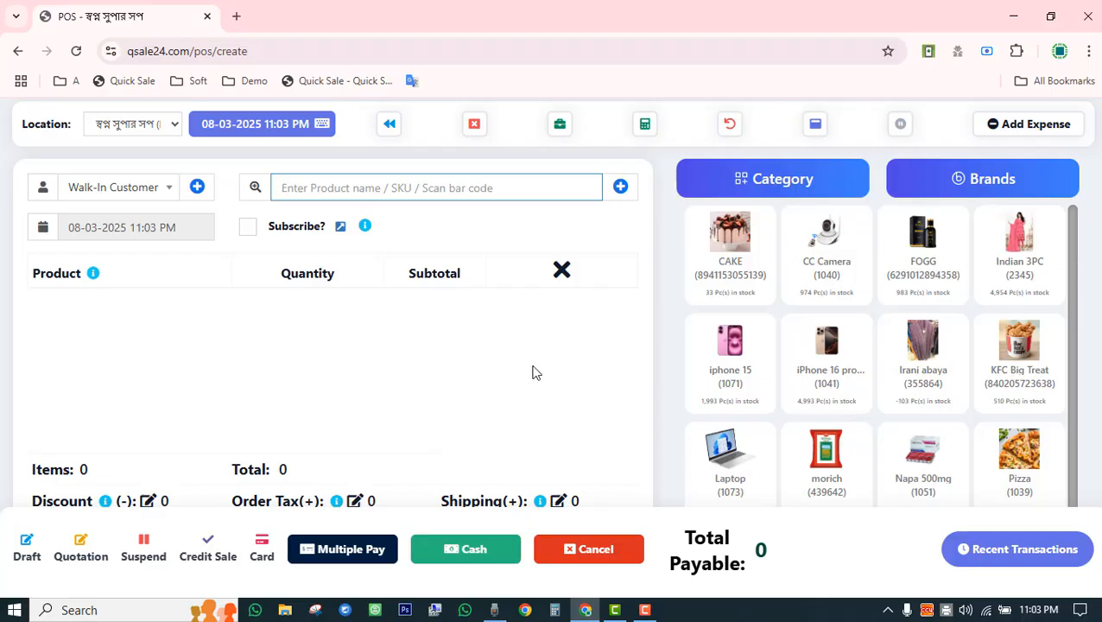
Add an iPhone 15 at 160,000 to the cart and bring up the Multiple Pay form.
{"action": "scroll", "coordinate": [532, 370], "scroll_direction": "down", "scroll_amount": 1}
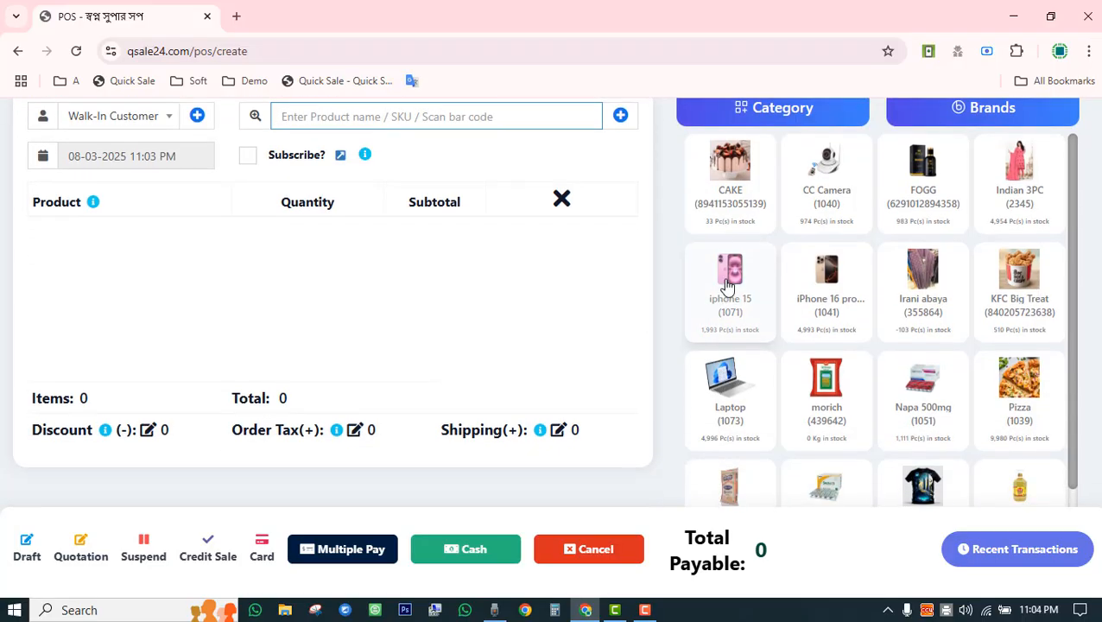
{"action": "left_click", "coordinate": [721, 281]}
{"action": "scroll", "coordinate": [499, 323], "scroll_direction": "up", "scroll_amount": 1}
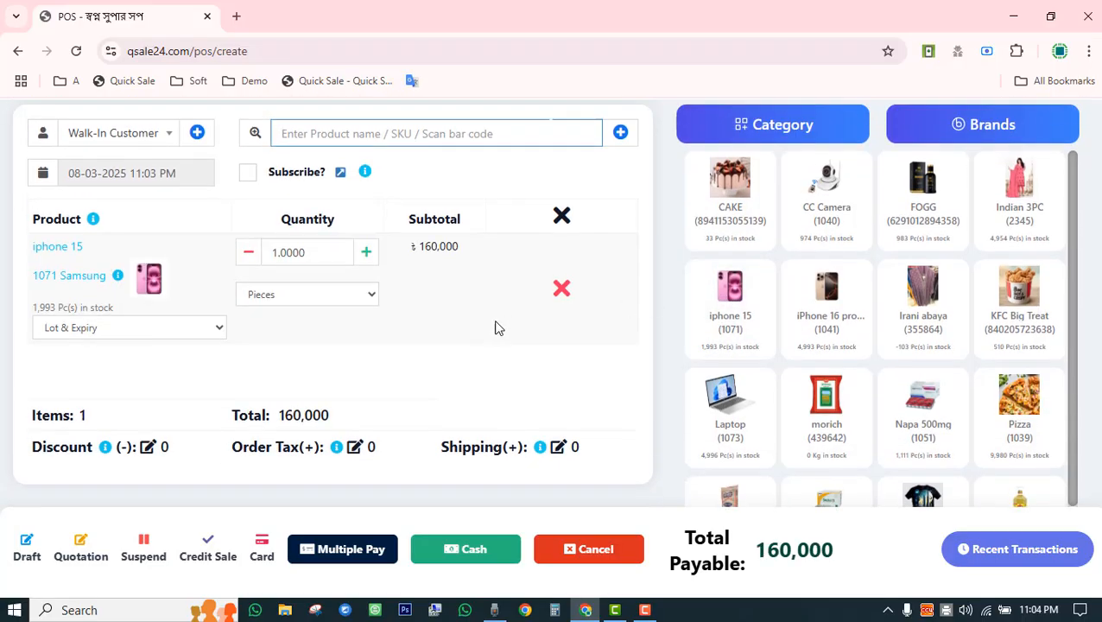
{"action": "left_click_drag", "start_coordinate": [419, 302], "coordinate": [458, 304]}
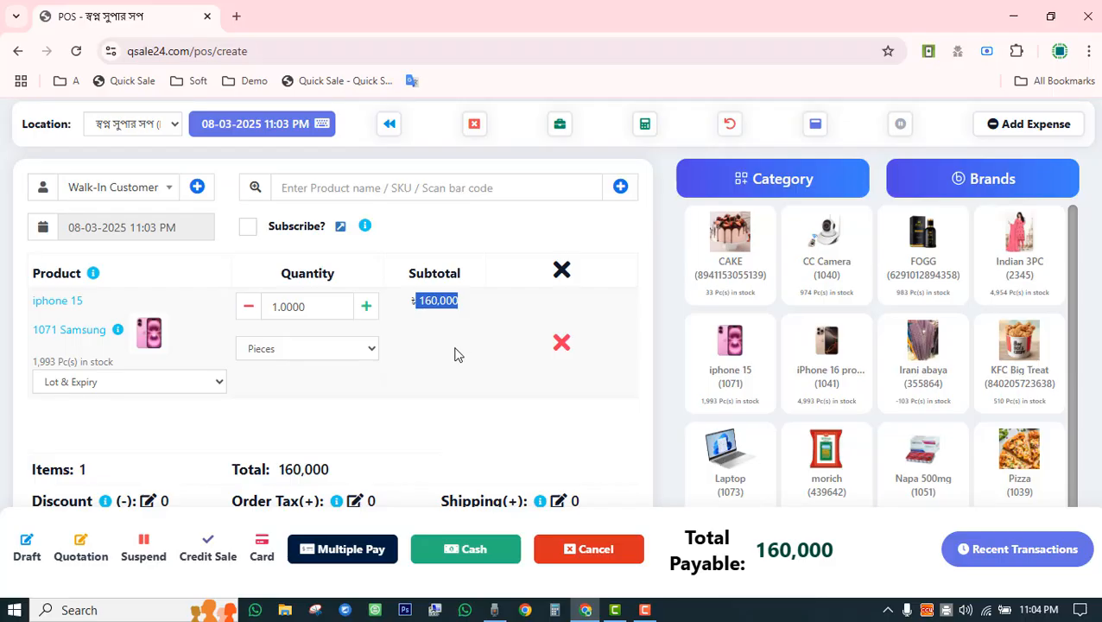
{"action": "left_click", "coordinate": [345, 557]}
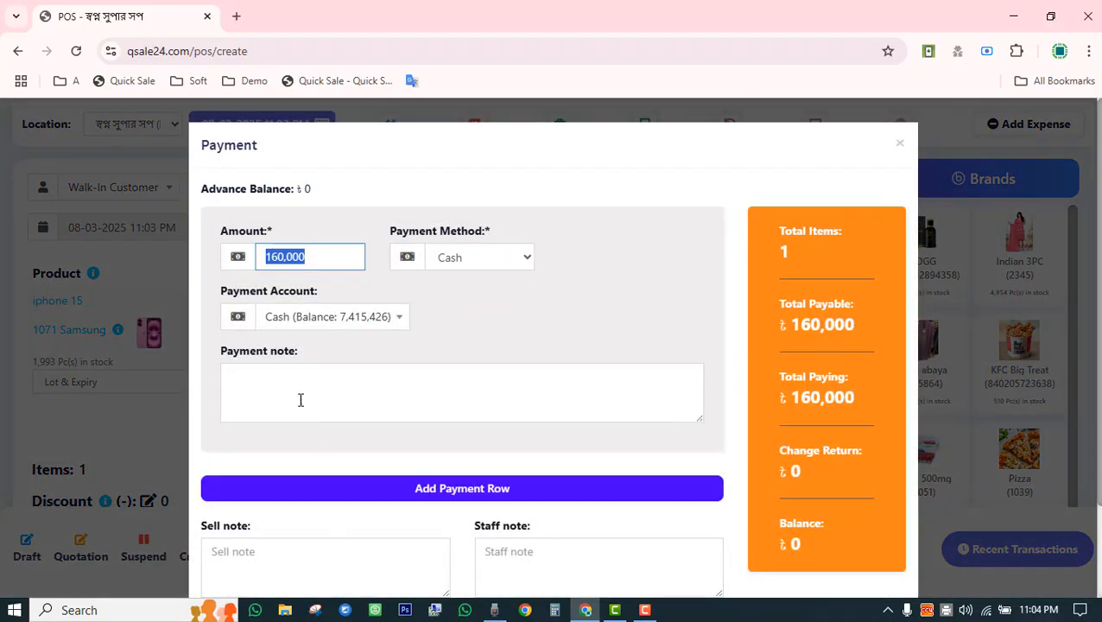
Change the first payment amount to 60,000 in cash.
{"action": "left_click", "coordinate": [265, 257]}
{"action": "left_click_drag", "start_coordinate": [315, 257], "coordinate": [264, 259]}
{"action": "type", "text": "6000"}
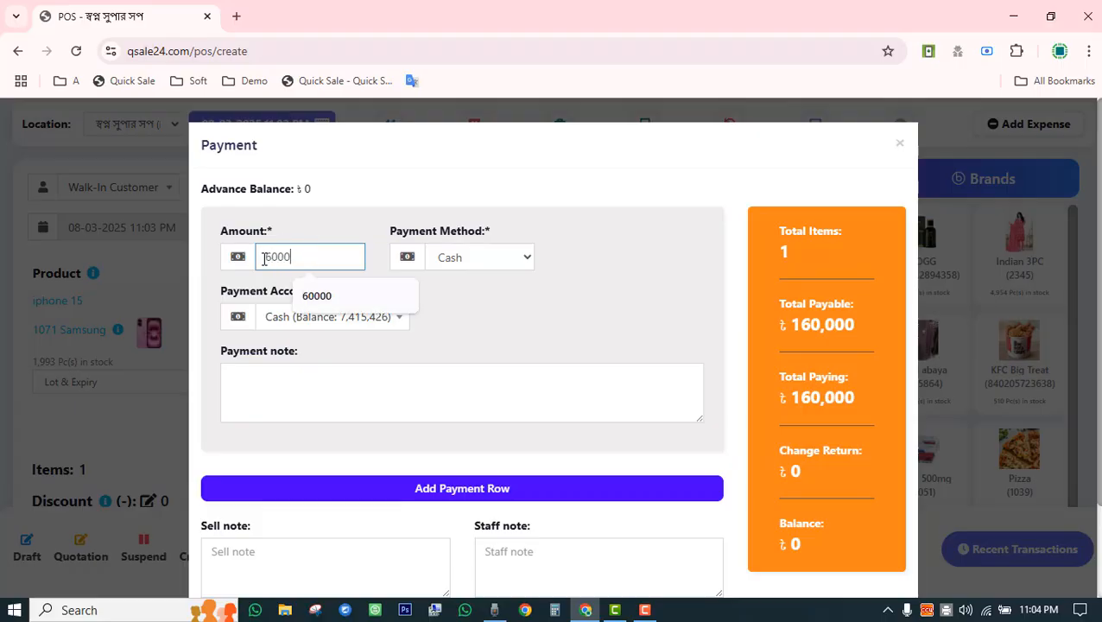
{"action": "type", "text": "0"}
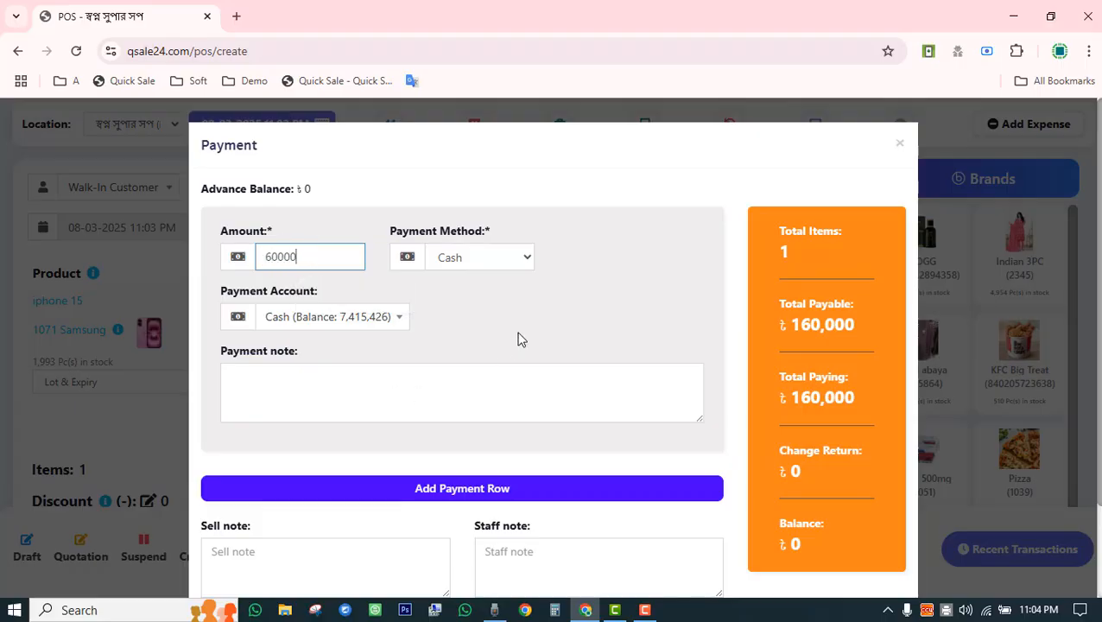
{"action": "left_click", "coordinate": [515, 338]}
Add a second payment of 30,000 paid through Bkash.
{"action": "left_click", "coordinate": [455, 494]}
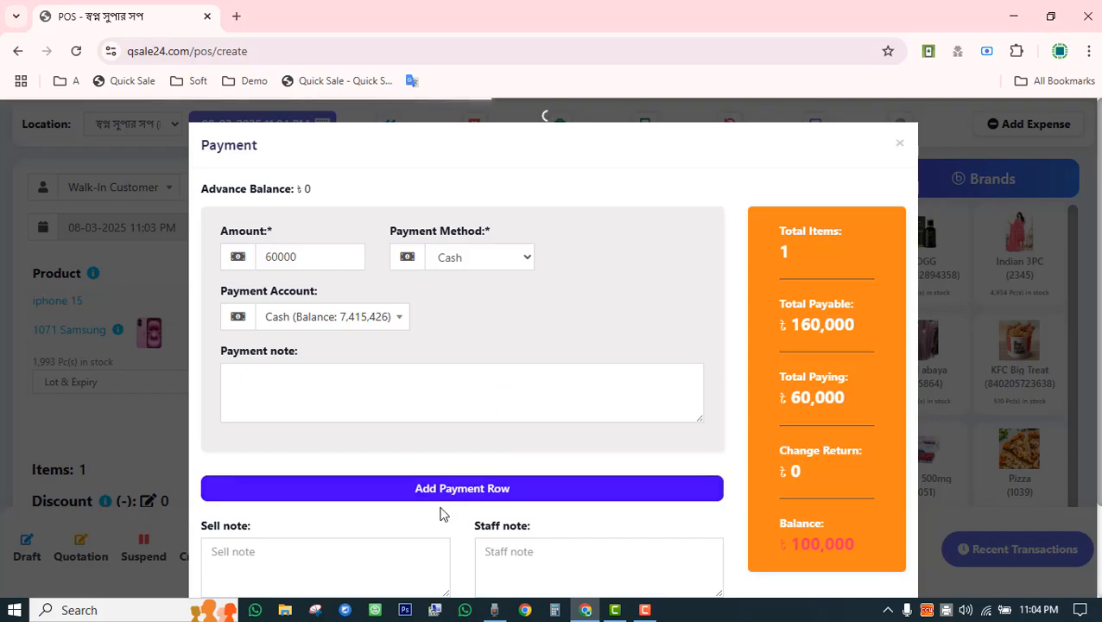
{"action": "scroll", "coordinate": [439, 515], "scroll_direction": "down", "scroll_amount": 3}
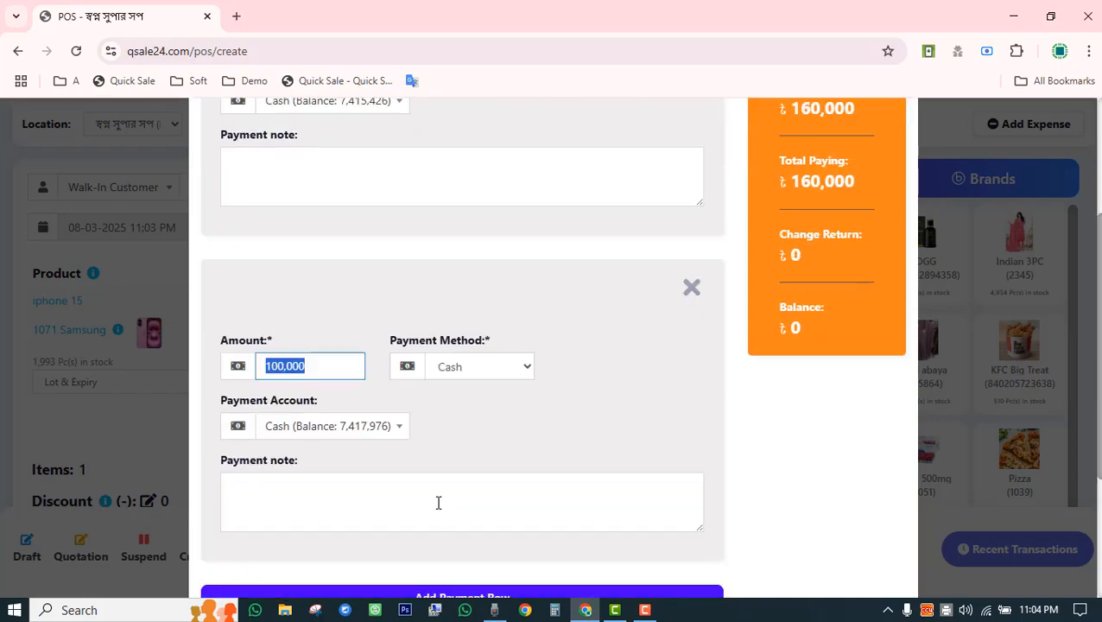
{"action": "type", "text": "00"}
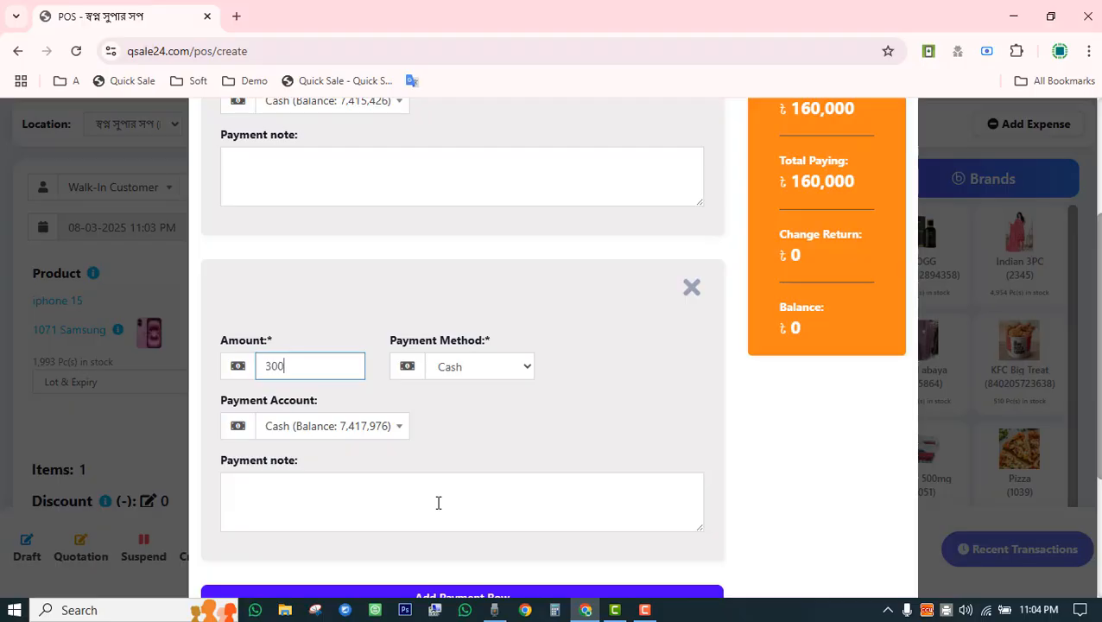
{"action": "type", "text": "0"}
{"action": "left_click", "coordinate": [460, 370]}
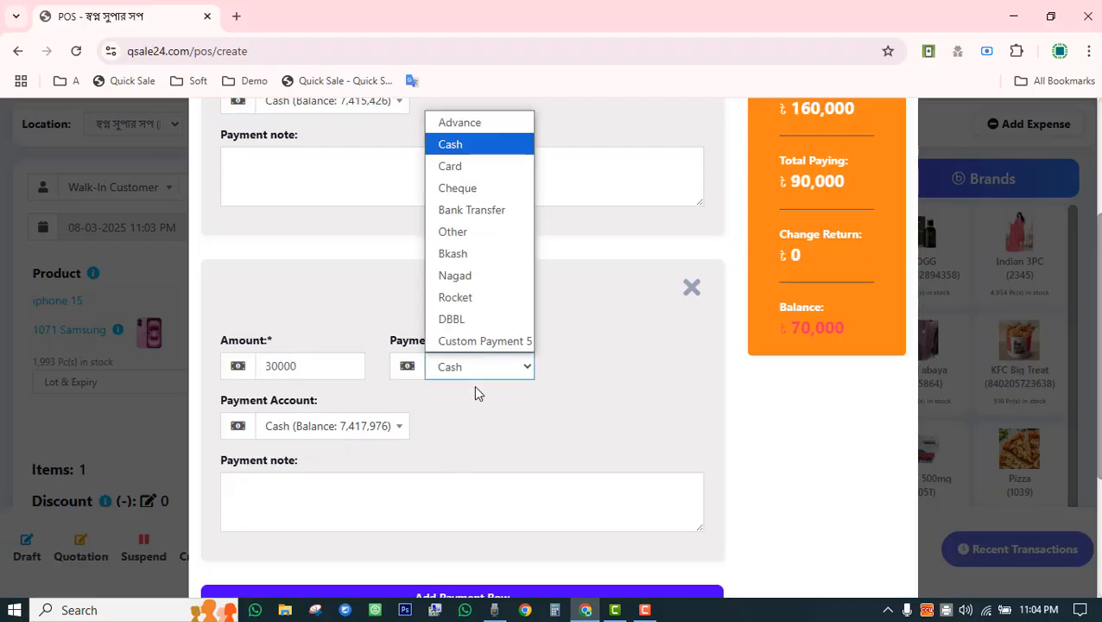
{"action": "left_click", "coordinate": [474, 254]}
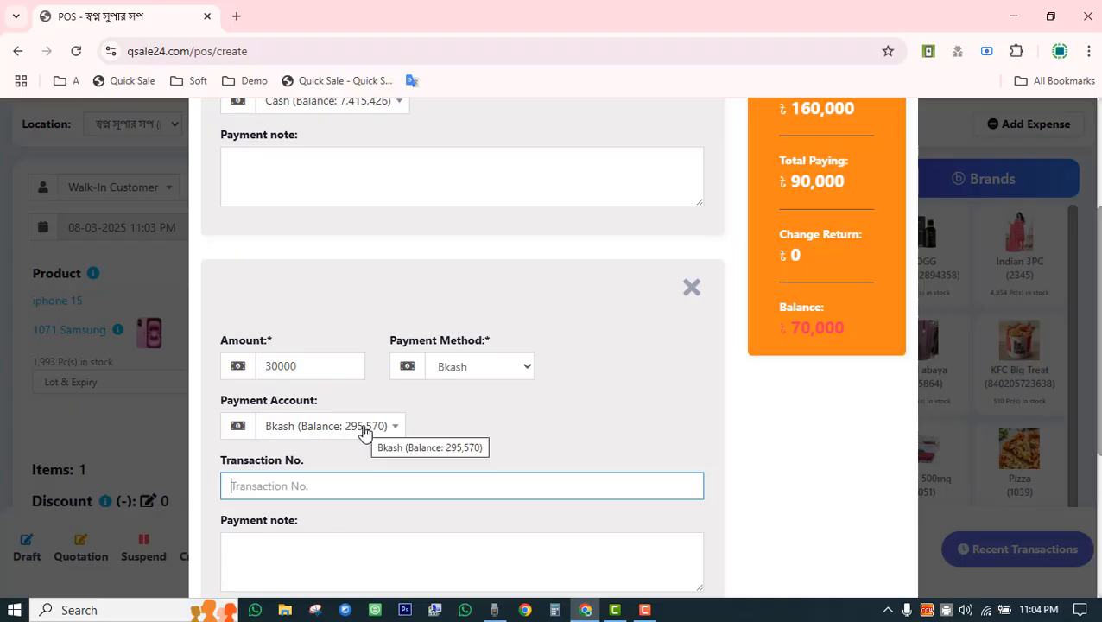
{"action": "scroll", "coordinate": [369, 439], "scroll_direction": "up", "scroll_amount": 3}
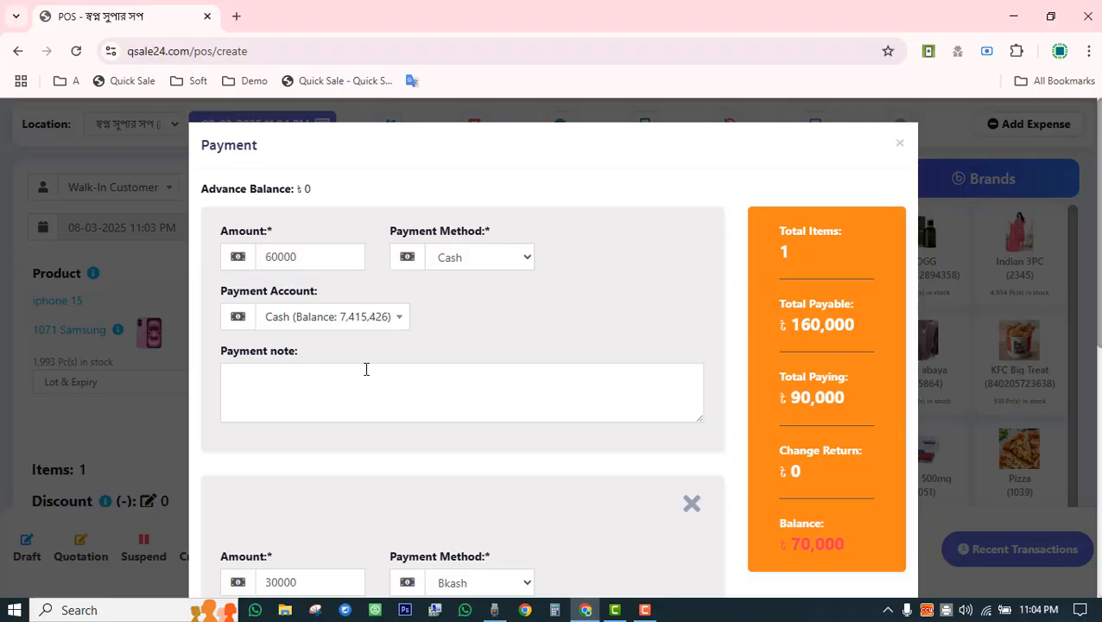
{"action": "scroll", "coordinate": [364, 372], "scroll_direction": "down", "scroll_amount": 3}
{"action": "left_click", "coordinate": [439, 368]}
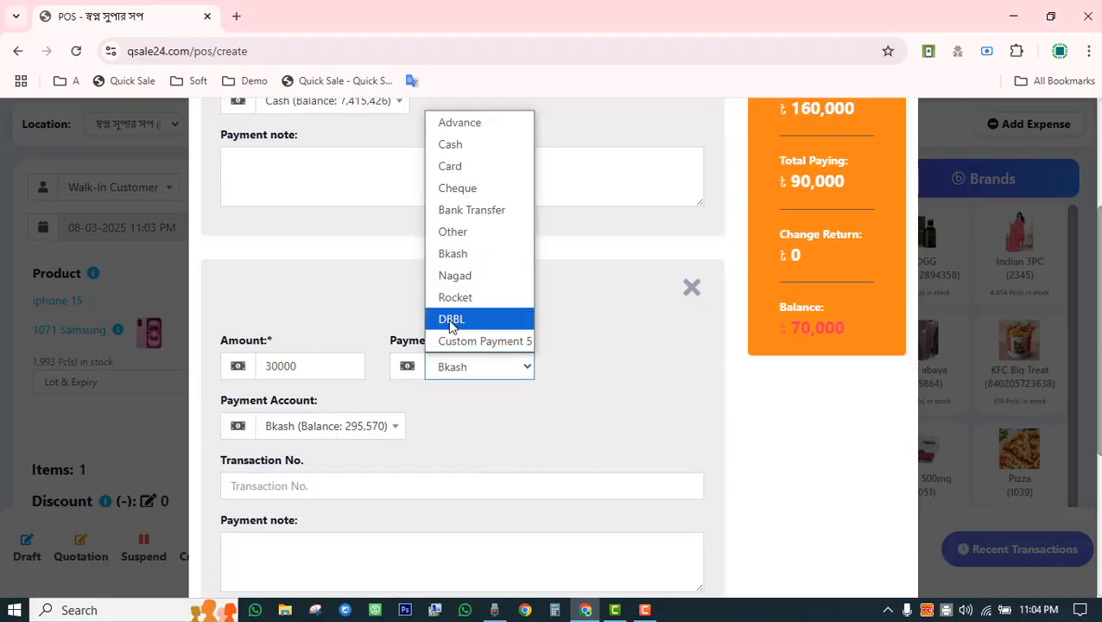
{"action": "left_click", "coordinate": [456, 276]}
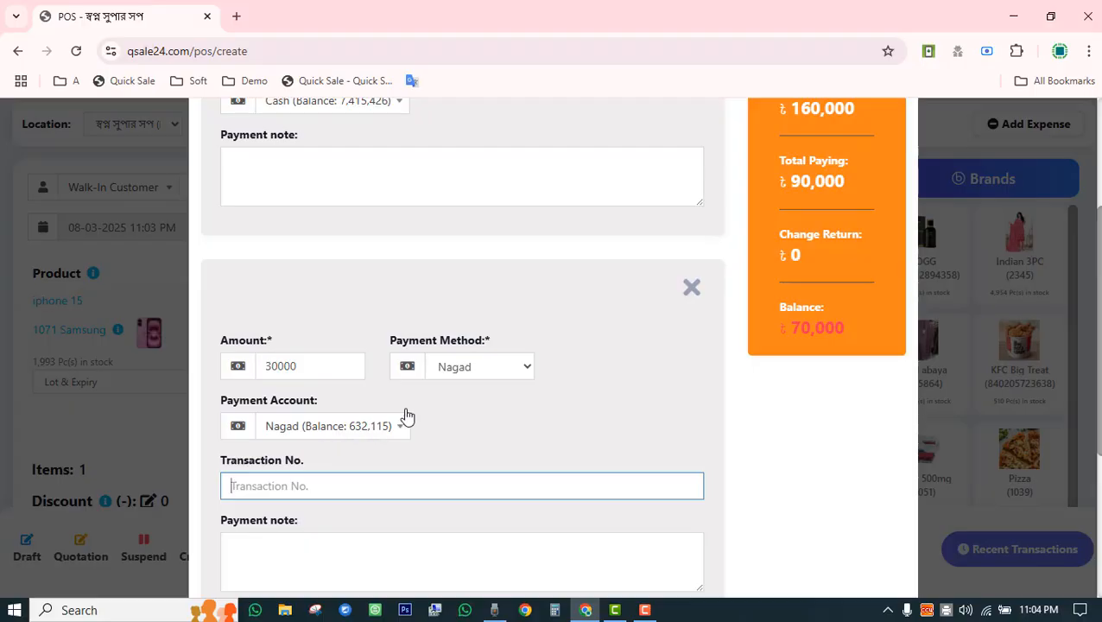
{"action": "left_click", "coordinate": [455, 376]}
{"action": "left_click", "coordinate": [458, 259]}
Review the 90,000 total paid and the 70,000 balance remaining.
{"action": "scroll", "coordinate": [486, 462], "scroll_direction": "down", "scroll_amount": 3}
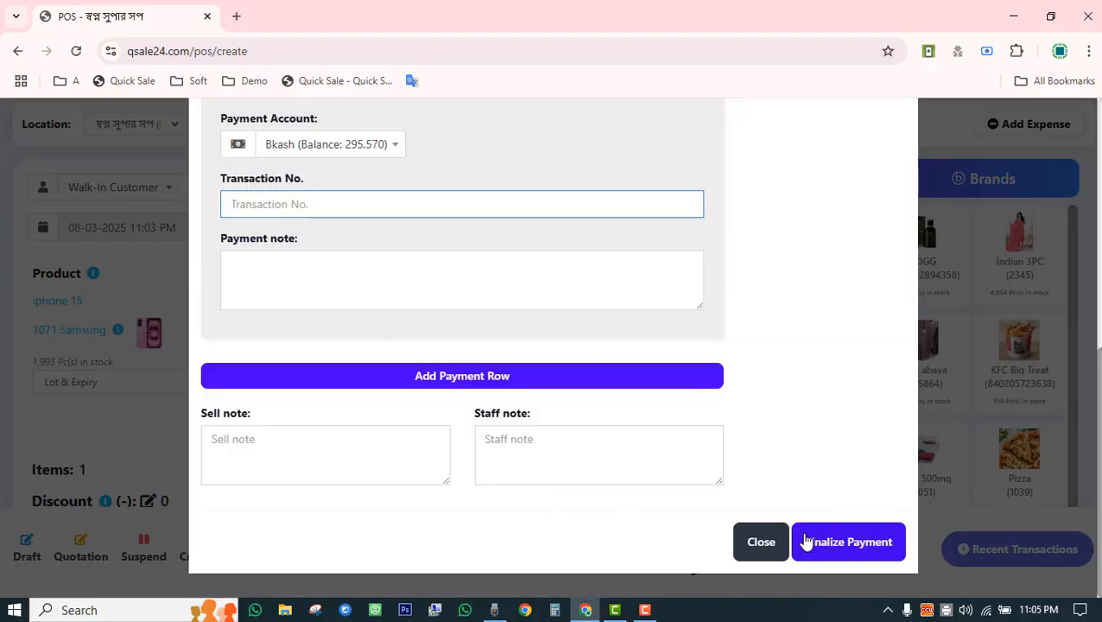
{"action": "scroll", "coordinate": [762, 448], "scroll_direction": "up", "scroll_amount": 5}
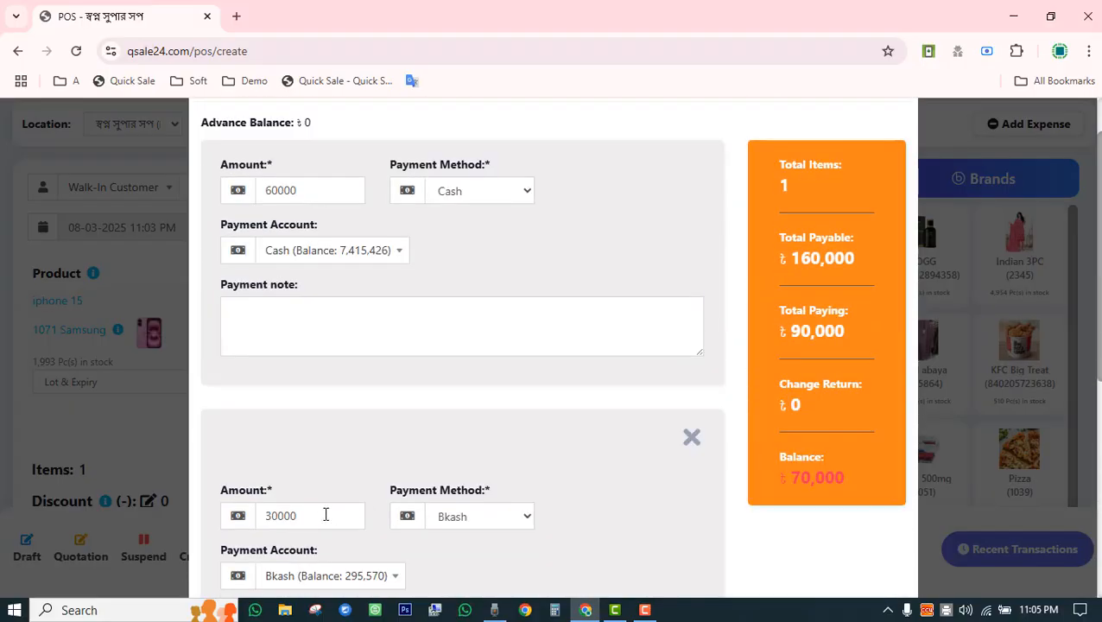
{"action": "scroll", "coordinate": [329, 310], "scroll_direction": "up", "scroll_amount": 1}
{"action": "scroll", "coordinate": [363, 303], "scroll_direction": "down", "scroll_amount": 3}
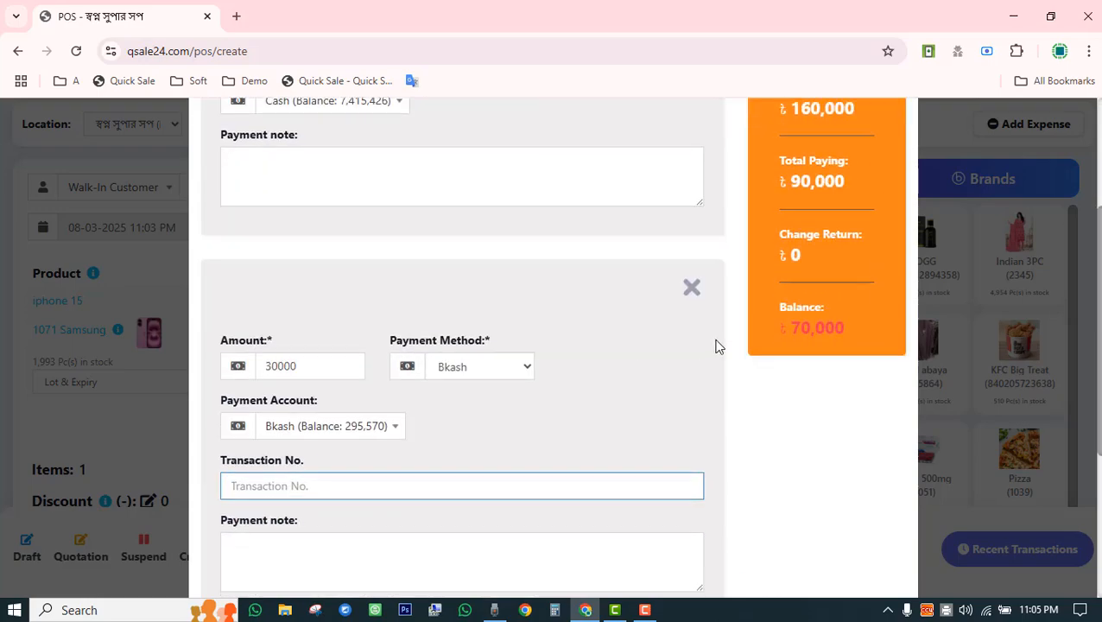
{"action": "left_click_drag", "start_coordinate": [786, 177], "coordinate": [854, 175]}
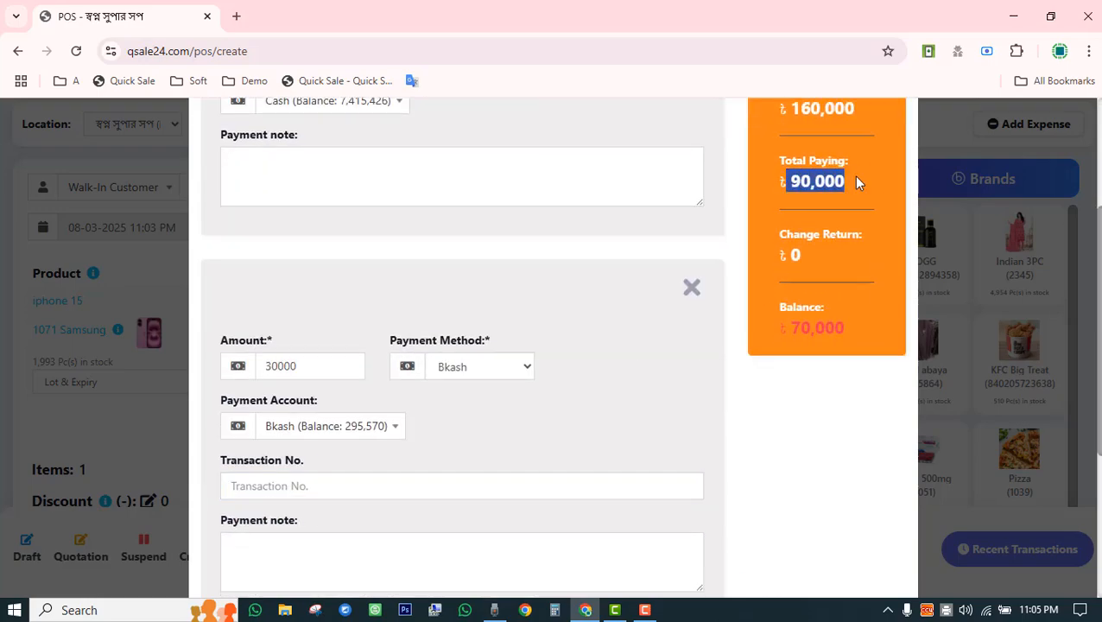
{"action": "left_click_drag", "start_coordinate": [791, 328], "coordinate": [844, 331]}
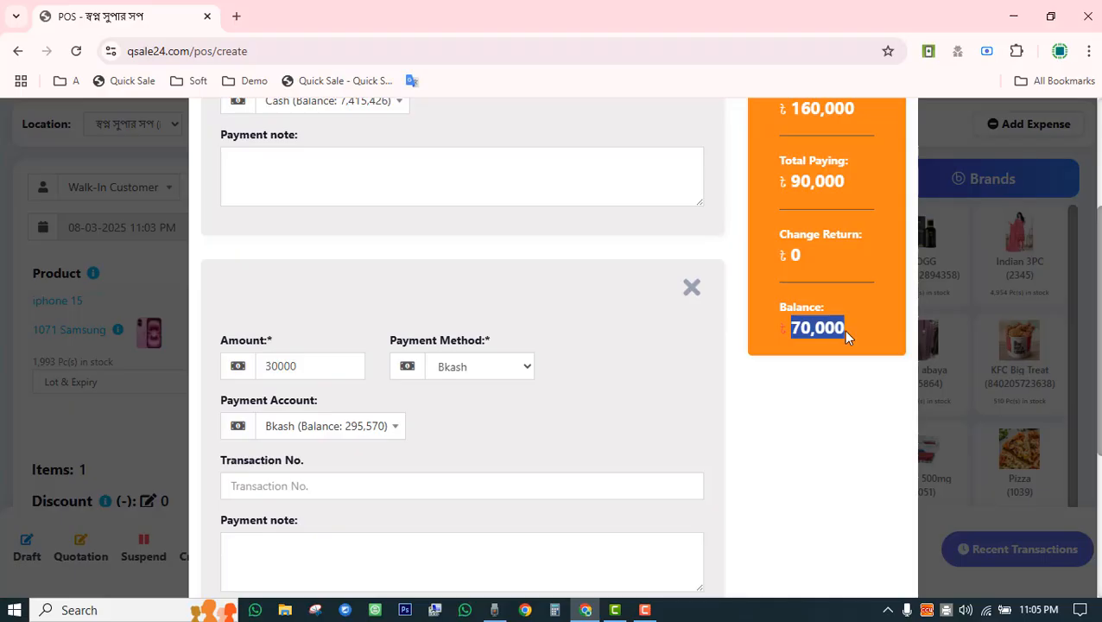
{"action": "left_click", "coordinate": [800, 440]}
{"action": "scroll", "coordinate": [798, 466], "scroll_direction": "down", "scroll_amount": 3}
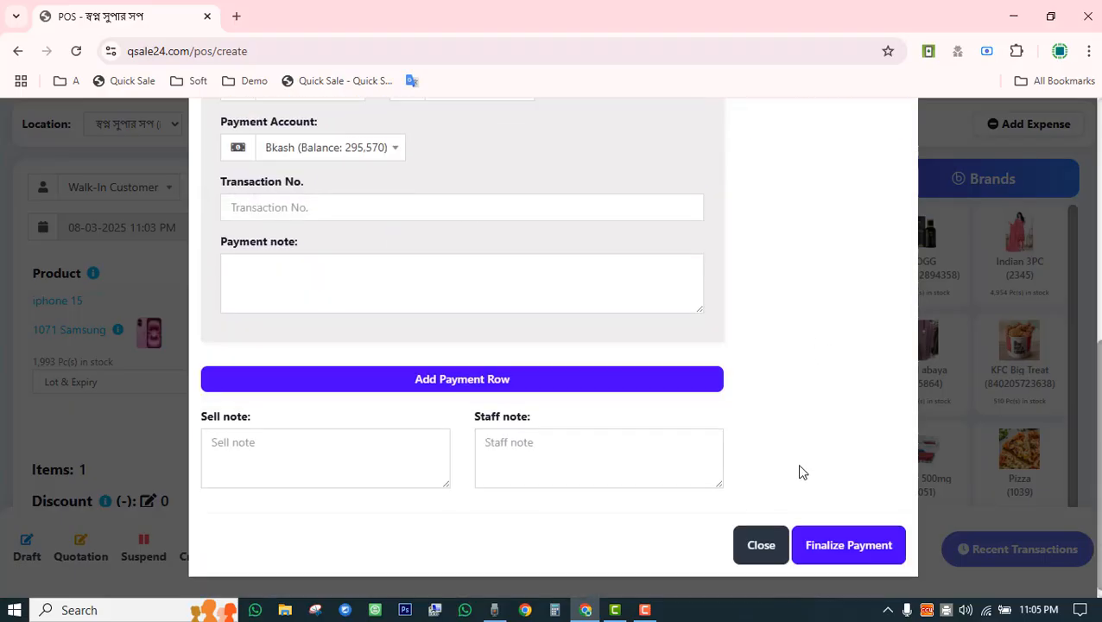
Finalize the split payment and check the receipt's 160,000 total, cash and 30,000 Bkash lines.
{"action": "left_click", "coordinate": [842, 551]}
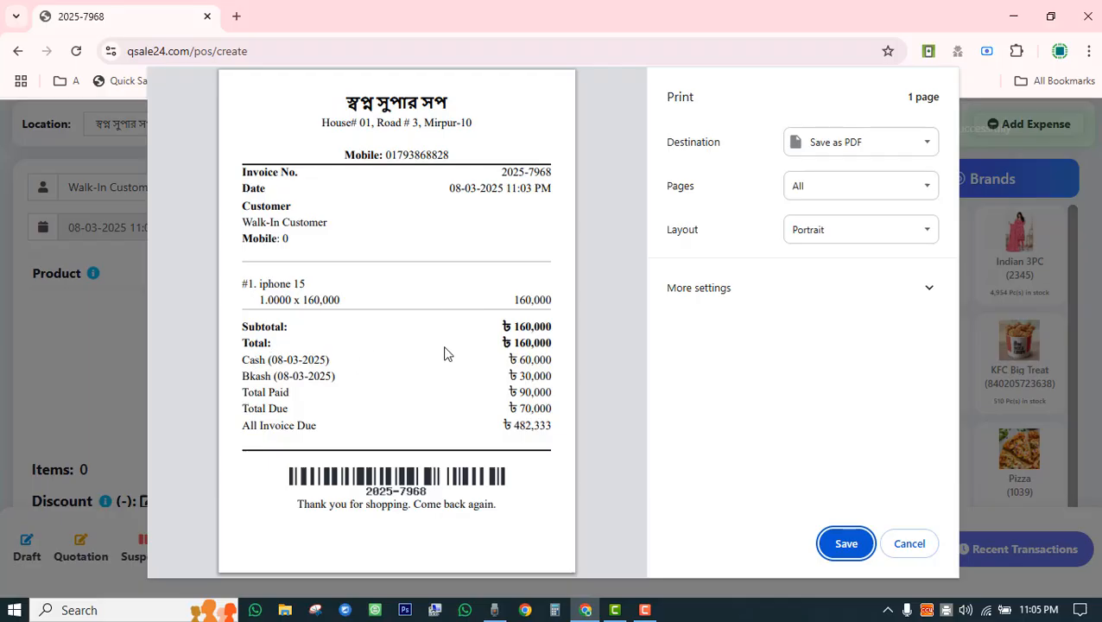
{"action": "left_click_drag", "start_coordinate": [495, 345], "coordinate": [549, 342]}
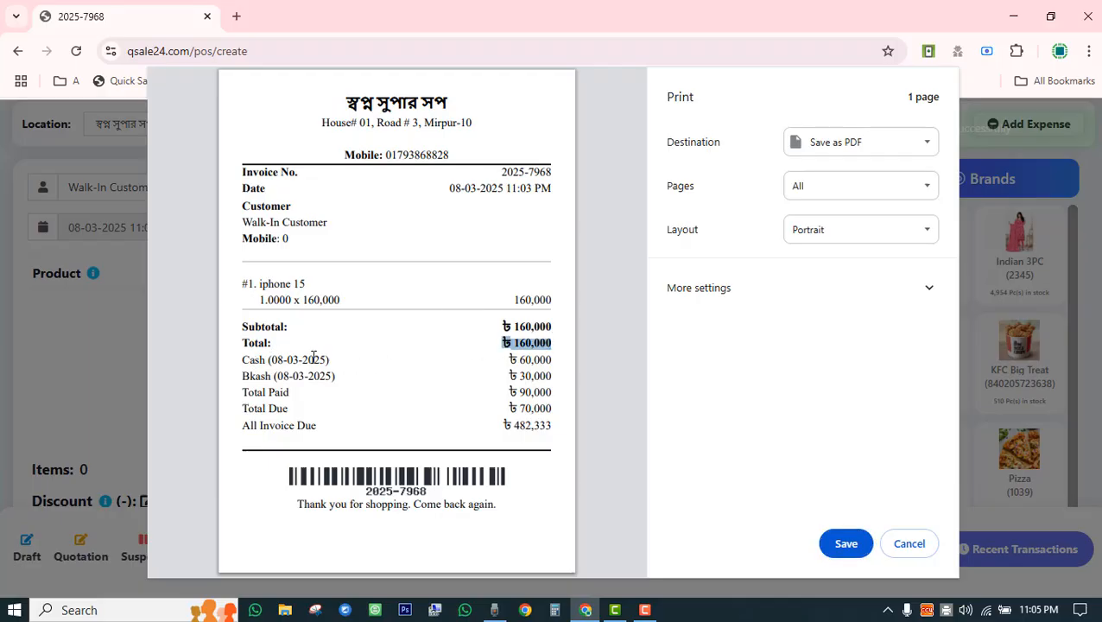
{"action": "left_click_drag", "start_coordinate": [265, 360], "coordinate": [330, 360]}
{"action": "left_click_drag", "start_coordinate": [517, 350], "coordinate": [544, 361]}
{"action": "left_click_drag", "start_coordinate": [274, 376], "coordinate": [335, 377]}
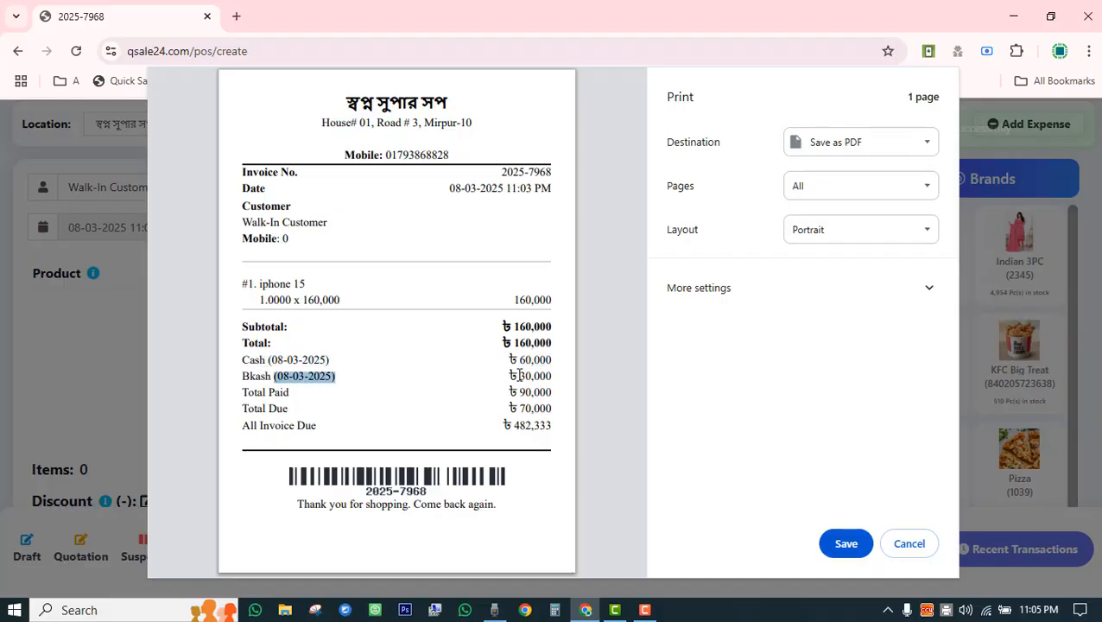
{"action": "left_click_drag", "start_coordinate": [519, 375], "coordinate": [551, 376]}
{"action": "left_click_drag", "start_coordinate": [257, 393], "coordinate": [553, 392]}
{"action": "left_click", "coordinate": [522, 392]}
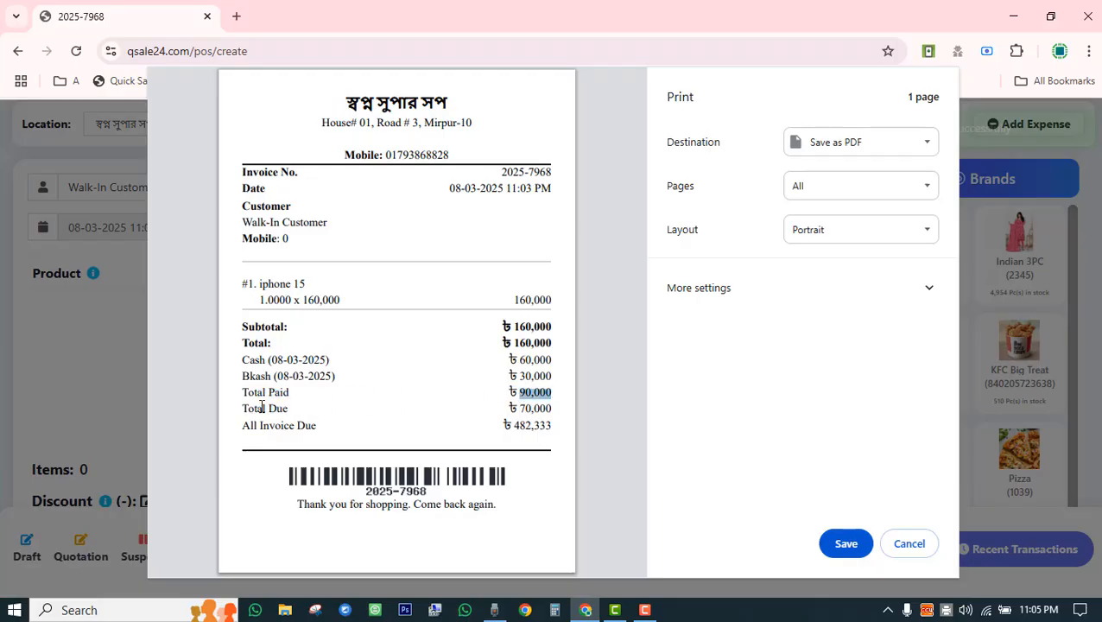
Point out the 70,000 total due and 482,333 all-invoice due on the receipt.
{"action": "left_click_drag", "start_coordinate": [257, 407], "coordinate": [364, 418]}
{"action": "left_click_drag", "start_coordinate": [521, 410], "coordinate": [541, 410]}
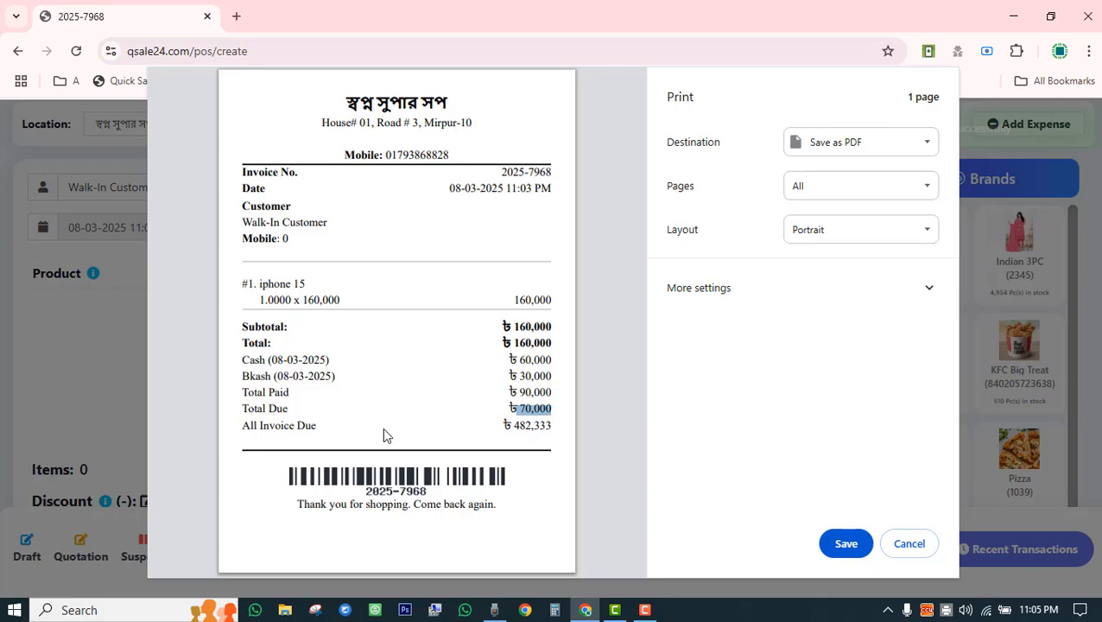
{"action": "left_click_drag", "start_coordinate": [243, 425], "coordinate": [317, 428]}
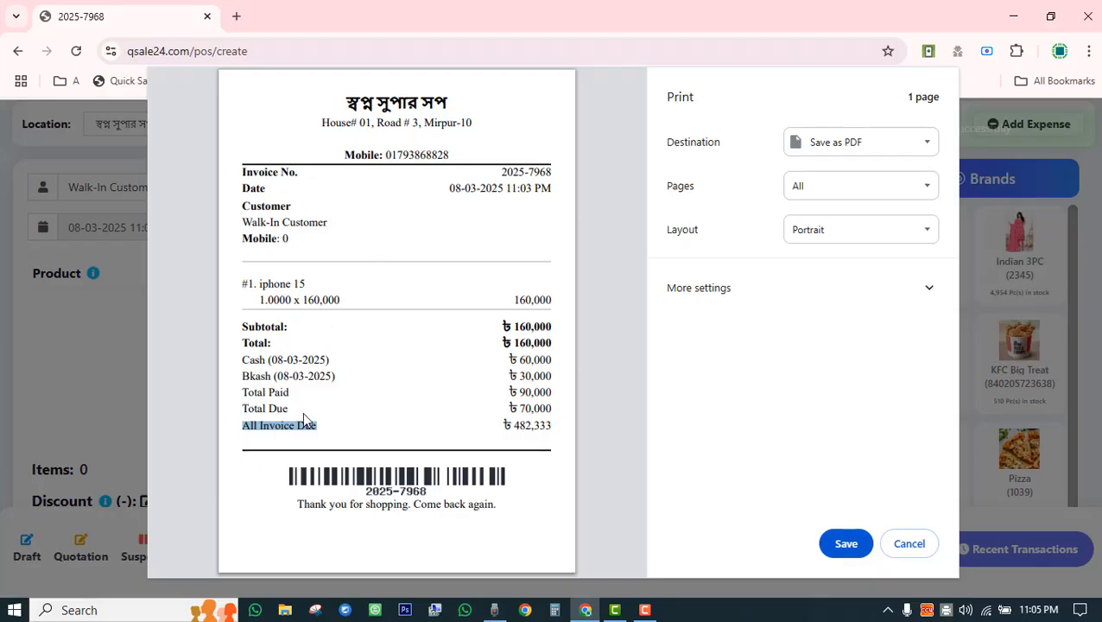
{"action": "left_click", "coordinate": [268, 426]}
{"action": "left_click_drag", "start_coordinate": [242, 425], "coordinate": [320, 427]}
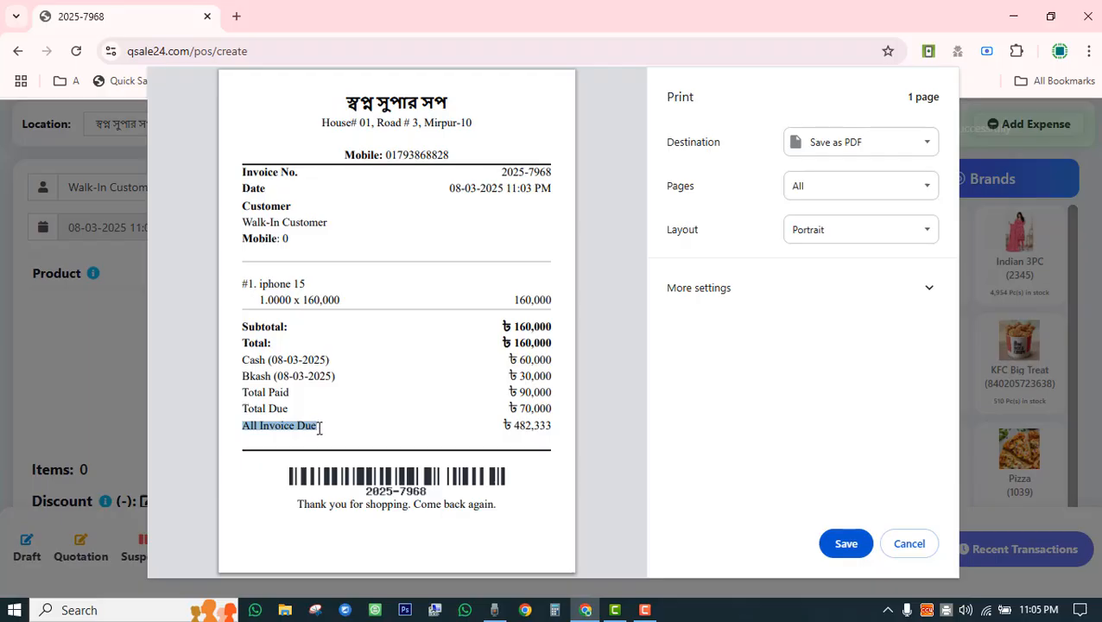
{"action": "left_click", "coordinate": [513, 425]}
{"action": "left_click_drag", "start_coordinate": [513, 424], "coordinate": [554, 427]}
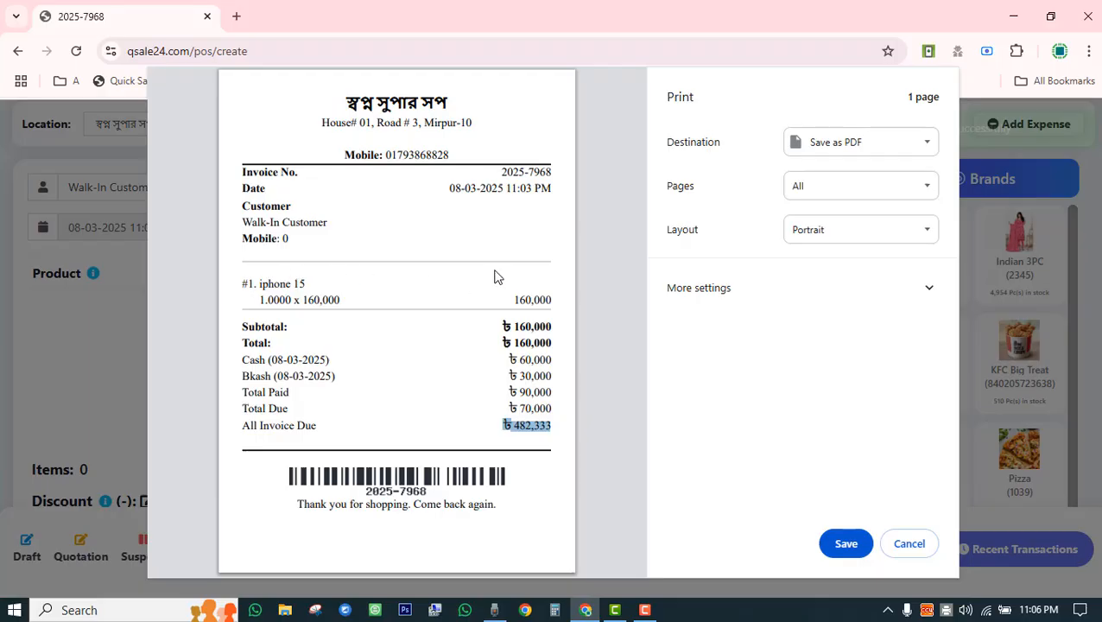
Add the Laptop at 60,000 to the cart with serial 12365 as its description.
{"action": "left_click", "coordinate": [911, 545]}
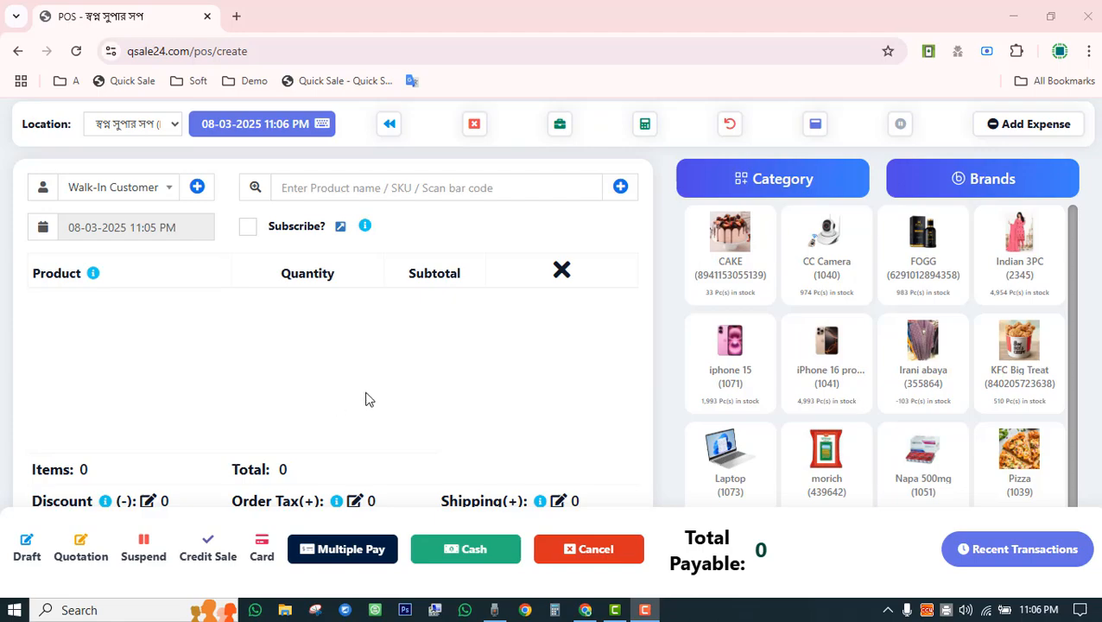
{"action": "left_click", "coordinate": [732, 460]}
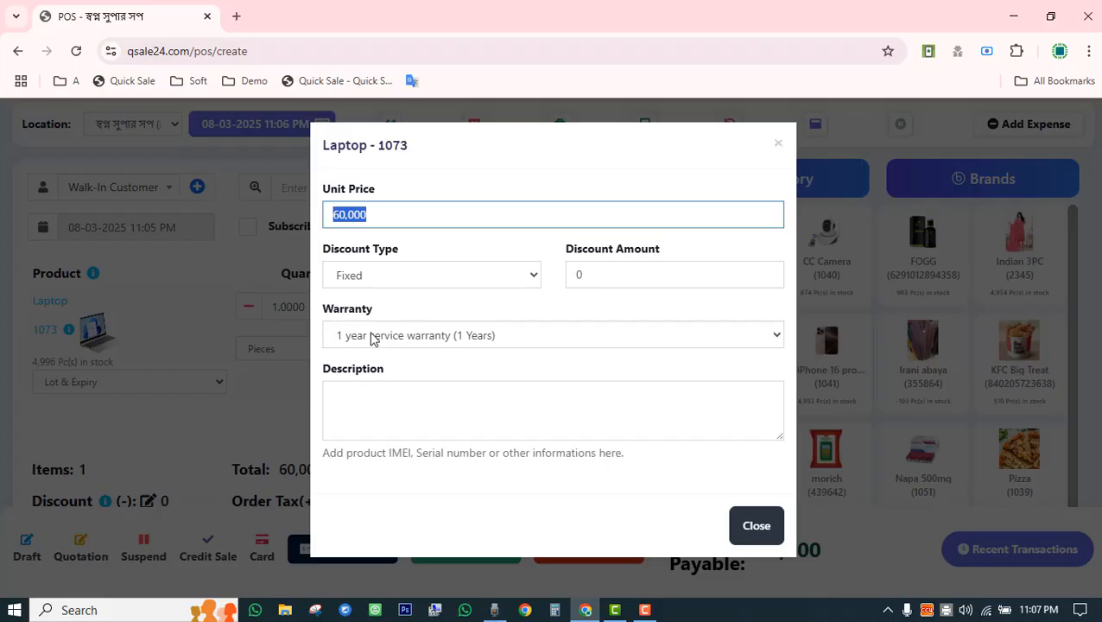
{"action": "left_click", "coordinate": [376, 414]}
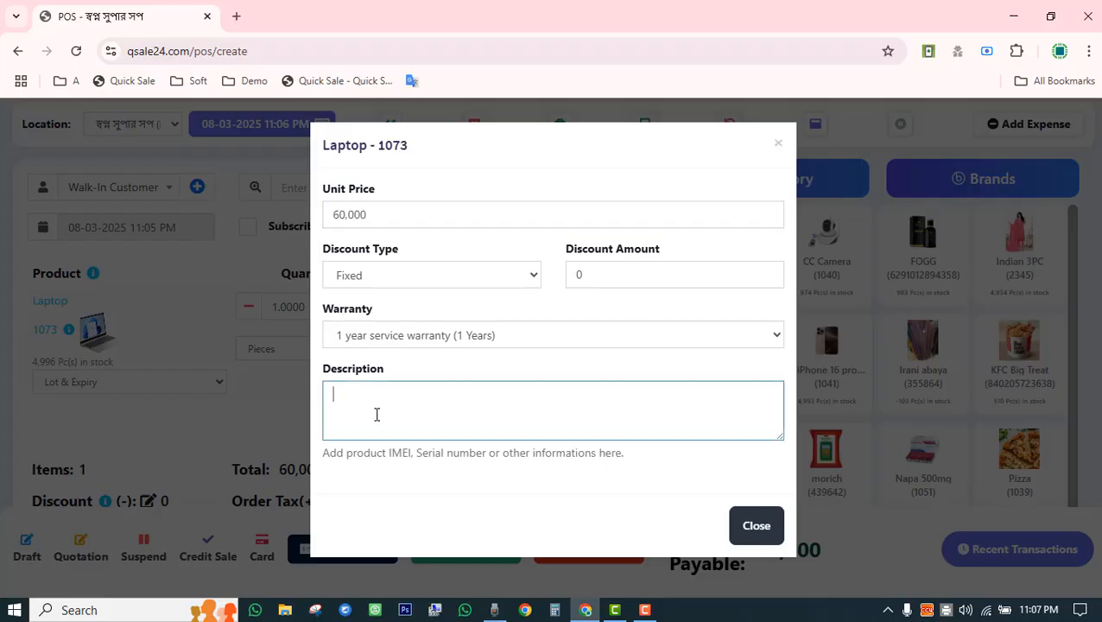
{"action": "type", "text": "12365"}
{"action": "left_click", "coordinate": [756, 525]}
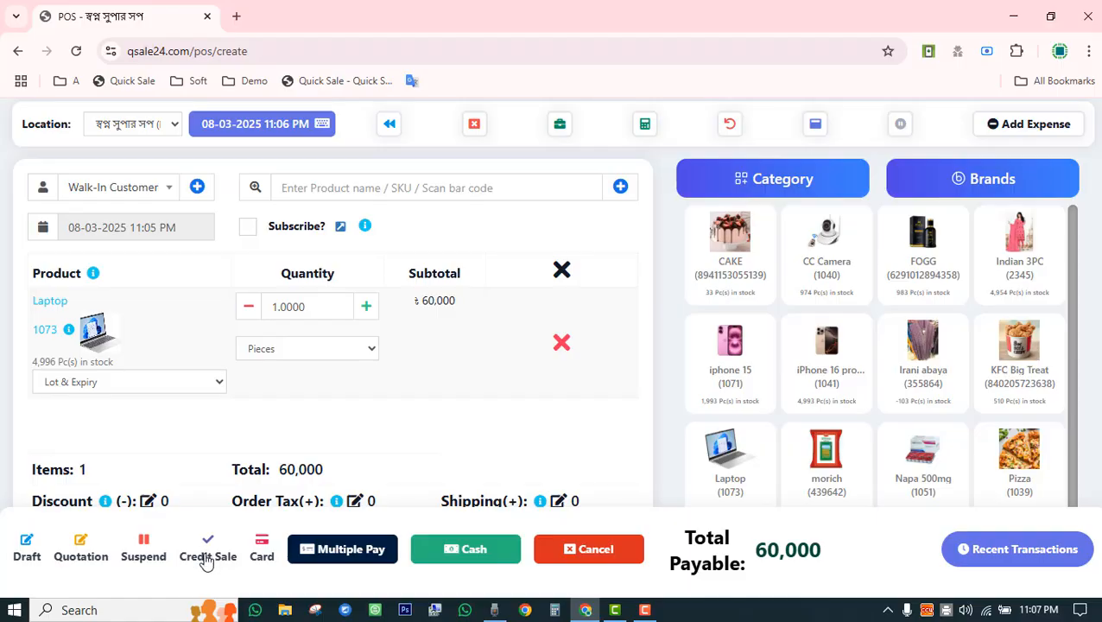
Check out the Laptop as a credit sale and note serial 12365 and warranty end 08-03-2026.
{"action": "left_click", "coordinate": [205, 560]}
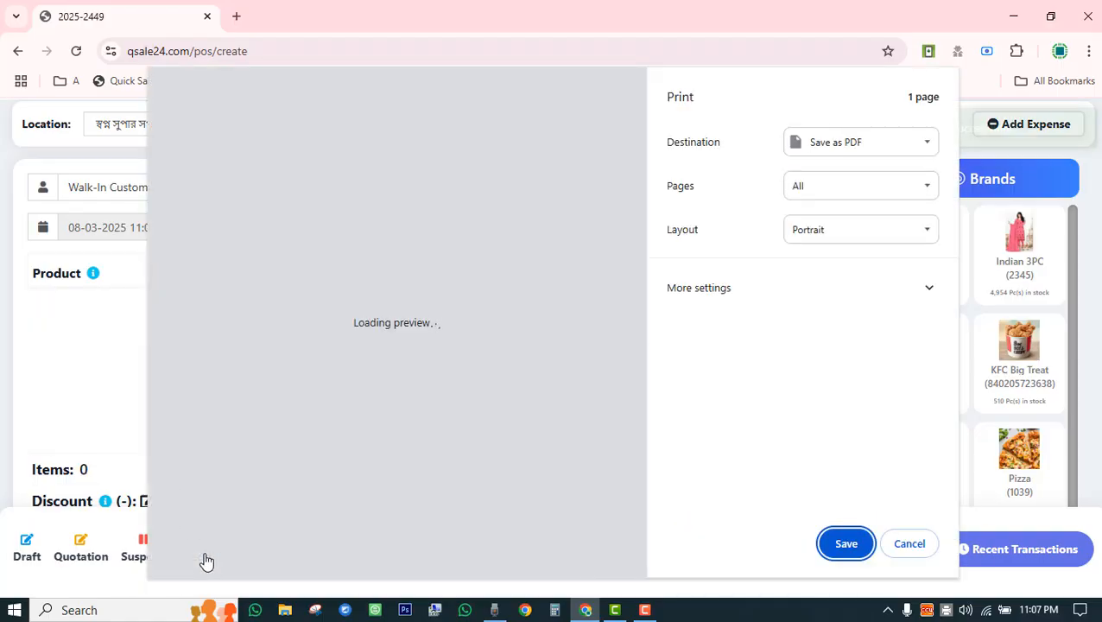
{"action": "left_click_drag", "start_coordinate": [250, 283], "coordinate": [388, 300]}
{"action": "double_click", "coordinate": [270, 300]}
{"action": "left_click", "coordinate": [334, 302]}
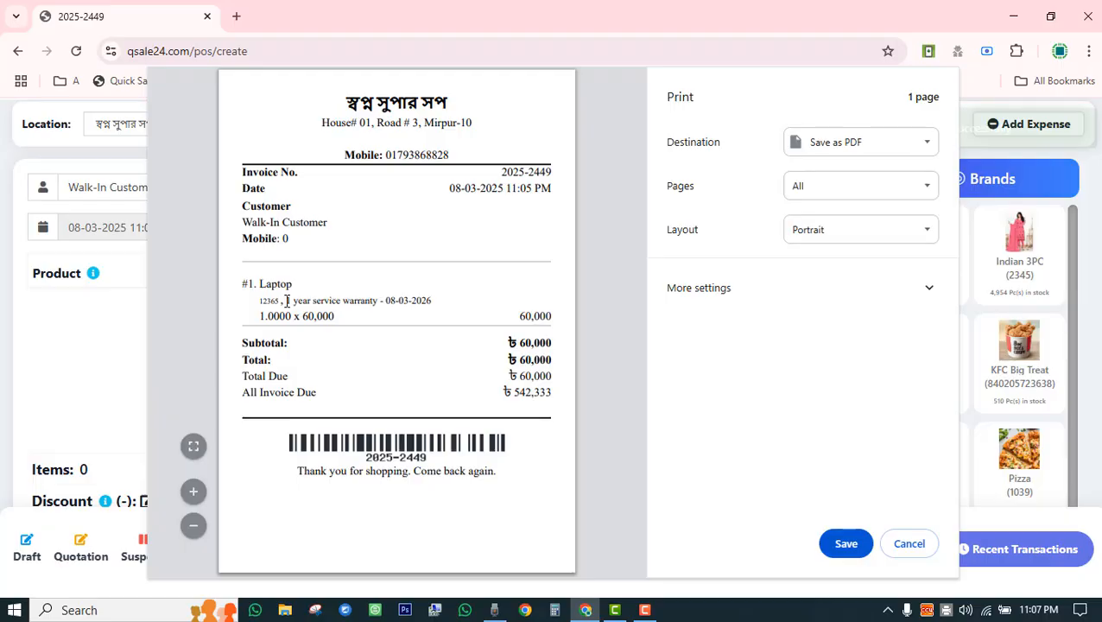
{"action": "left_click_drag", "start_coordinate": [286, 300], "coordinate": [433, 300]}
{"action": "left_click", "coordinate": [444, 319]}
Point out the 60,000 total due and all-invoice due, then dismiss the receipt unprinted.
{"action": "left_click_drag", "start_coordinate": [245, 352], "coordinate": [271, 360]}
{"action": "left_click_drag", "start_coordinate": [516, 367], "coordinate": [555, 361]}
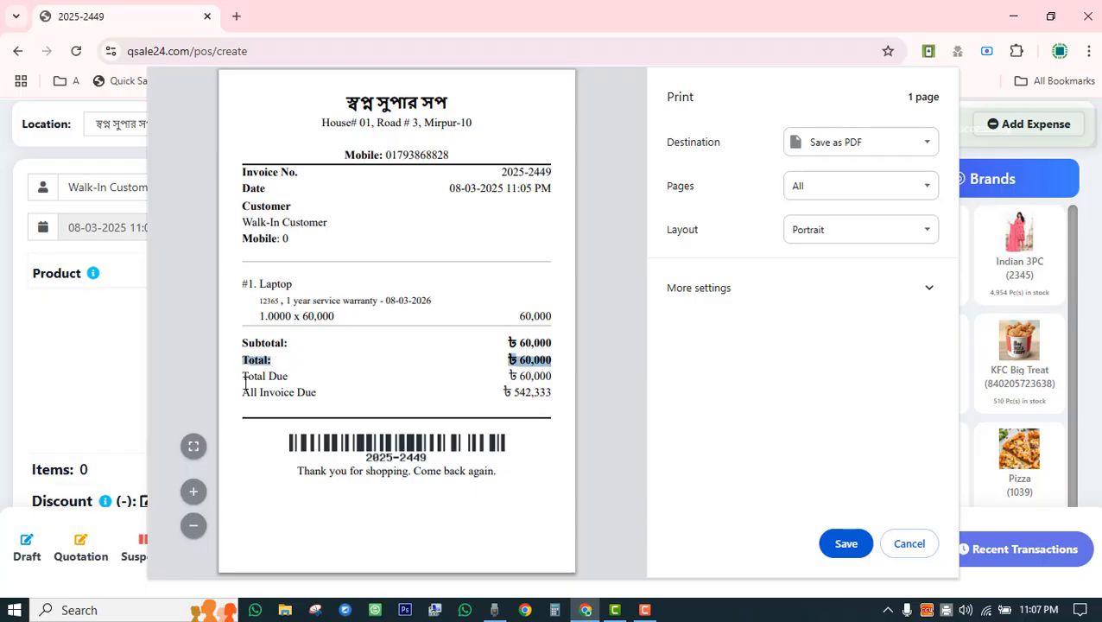
{"action": "left_click_drag", "start_coordinate": [246, 380], "coordinate": [540, 377]}
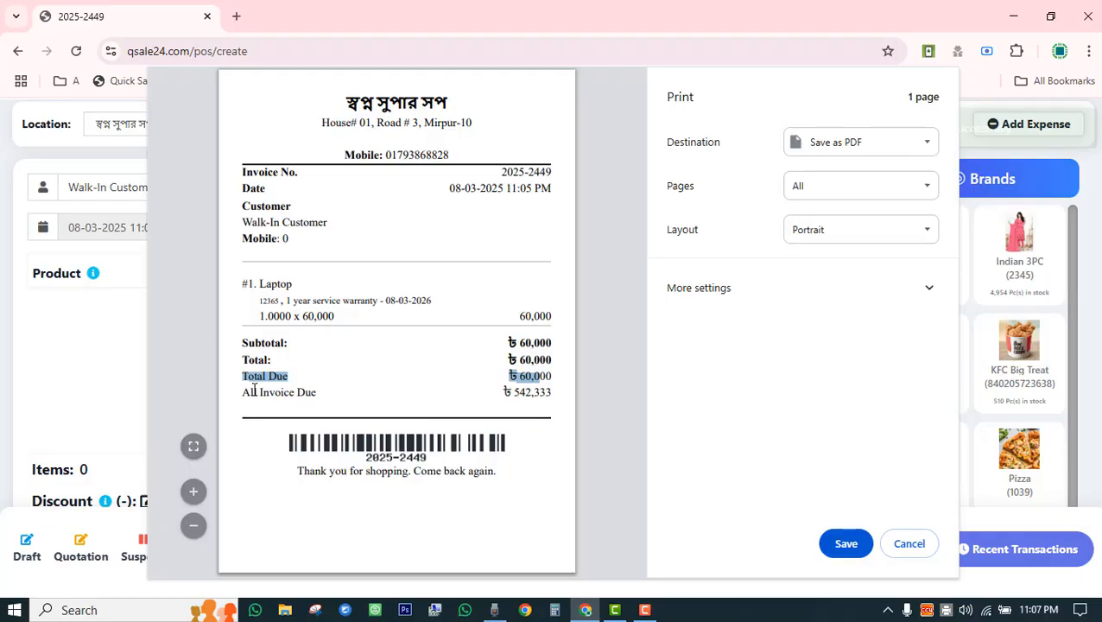
{"action": "left_click_drag", "start_coordinate": [244, 393], "coordinate": [499, 393]}
{"action": "left_click", "coordinate": [510, 391]}
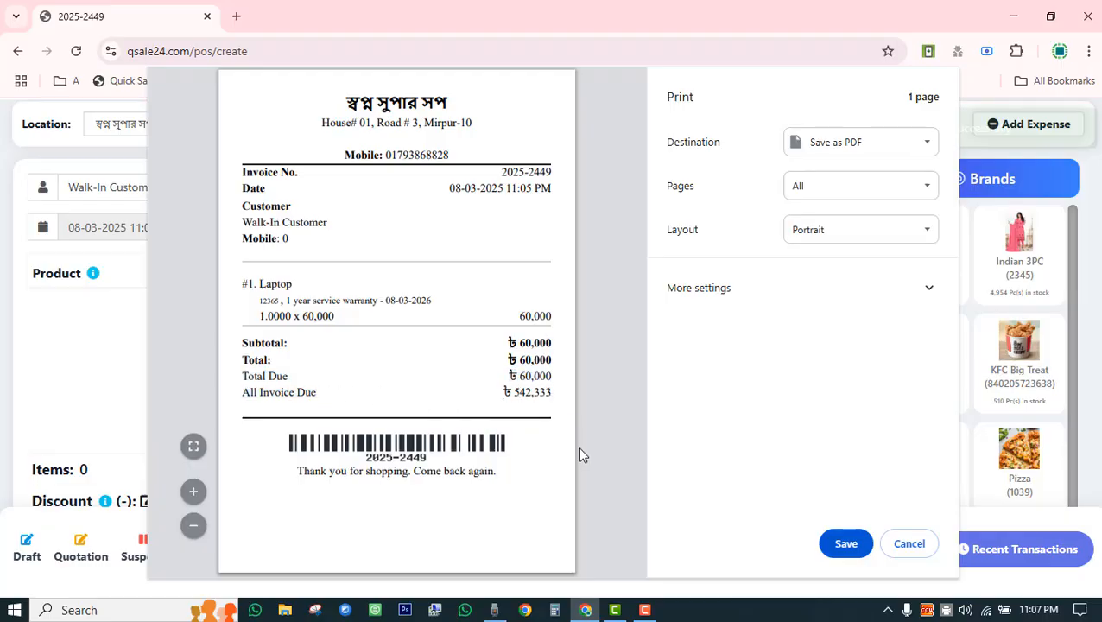
{"action": "left_click", "coordinate": [909, 544]}
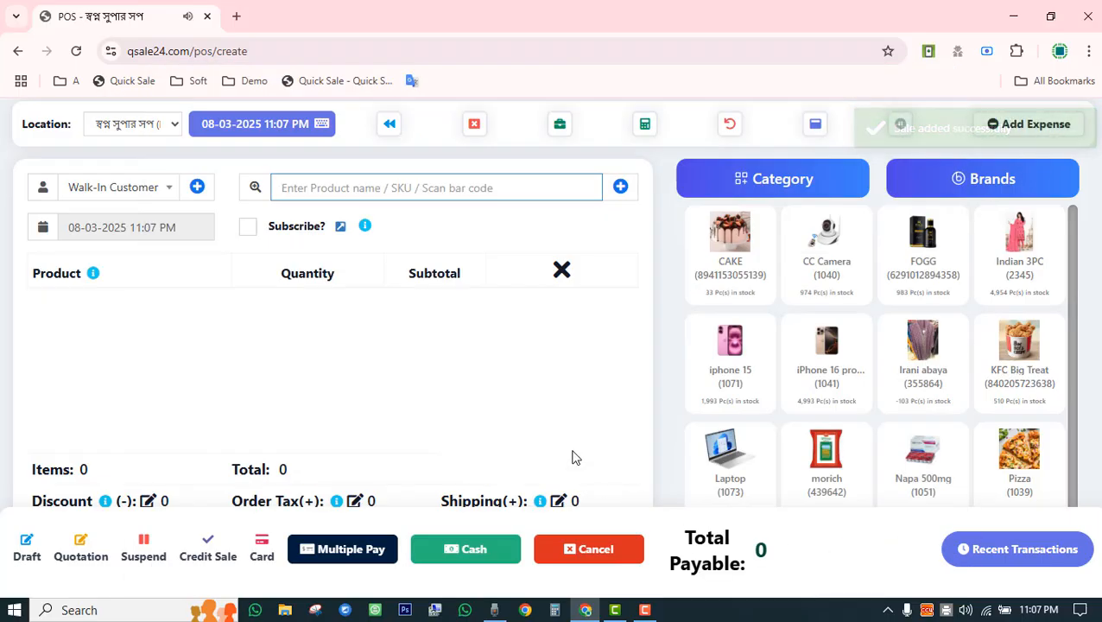
Search for an existing customer by name, select them, and note their due amount.
{"action": "scroll", "coordinate": [903, 418], "scroll_direction": "down", "scroll_amount": 1}
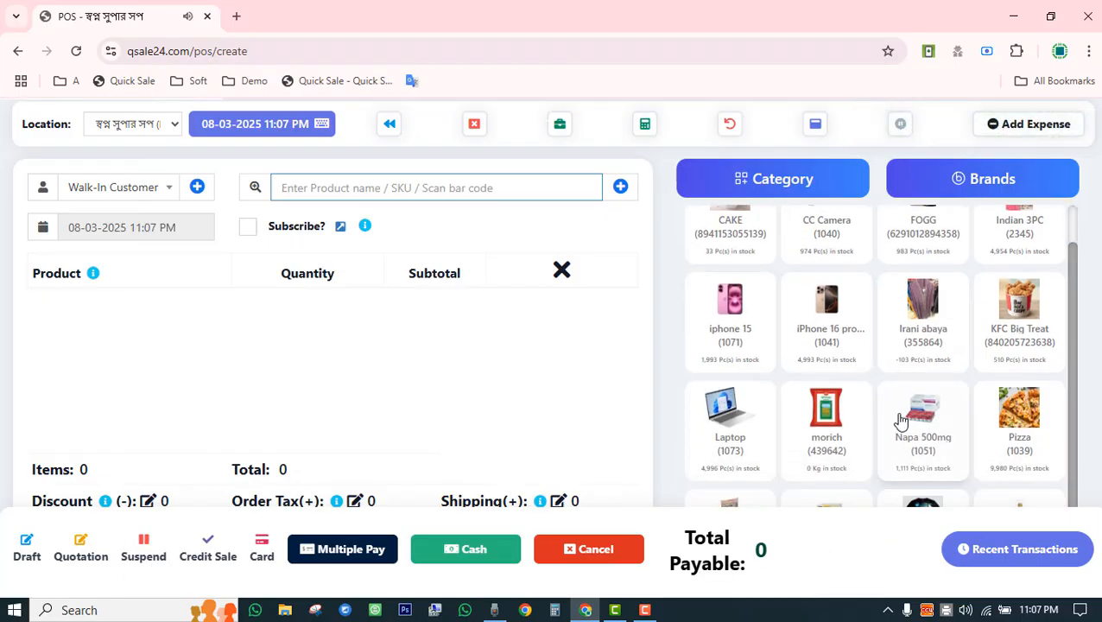
{"action": "scroll", "coordinate": [284, 249], "scroll_direction": "down", "scroll_amount": 2}
{"action": "scroll", "coordinate": [185, 219], "scroll_direction": "up", "scroll_amount": 2}
{"action": "left_click", "coordinate": [148, 197]}
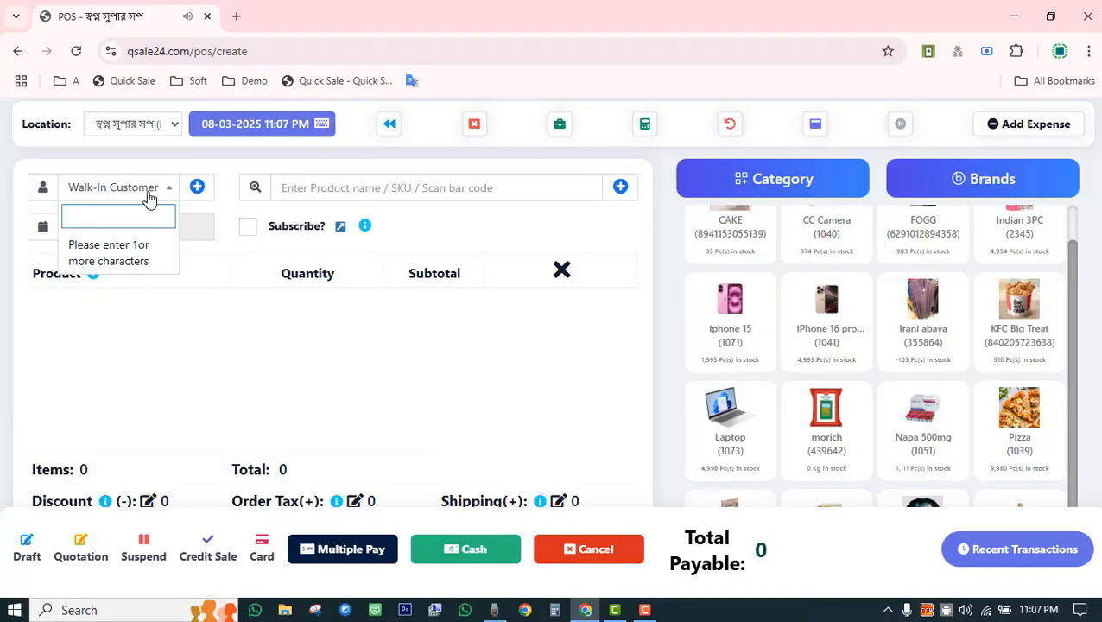
{"action": "type", "text": "sabb"}
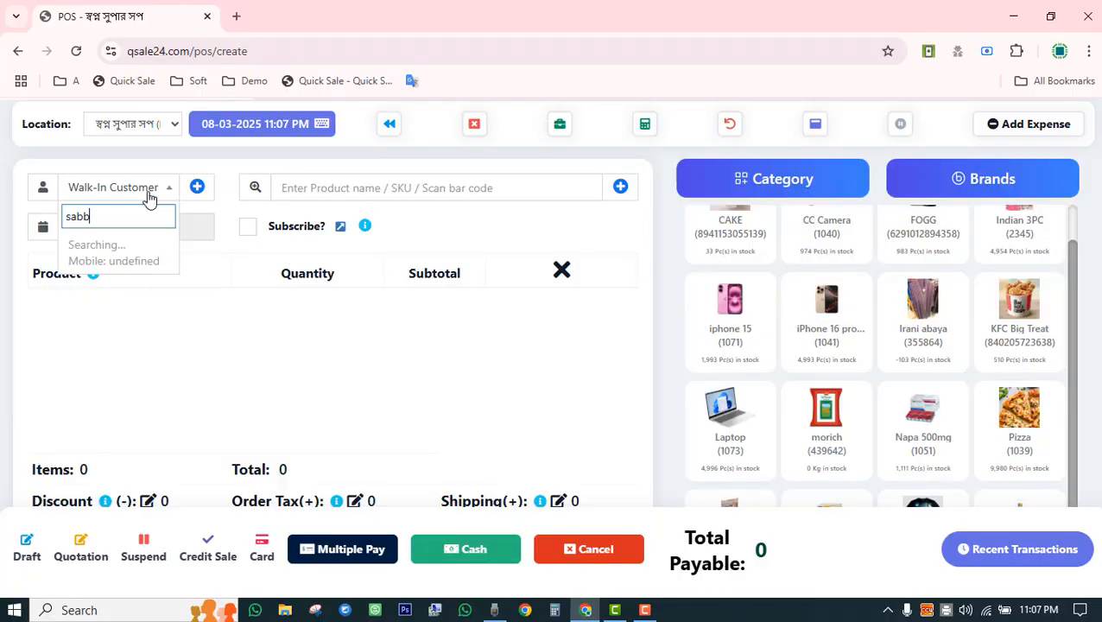
{"action": "key", "text": "BackSpace"}
{"action": "key", "text": "BackSpace"}
{"action": "key", "text": "BackSpace"}
{"action": "key", "text": "BackSpace"}
{"action": "type", "text": "tan"}
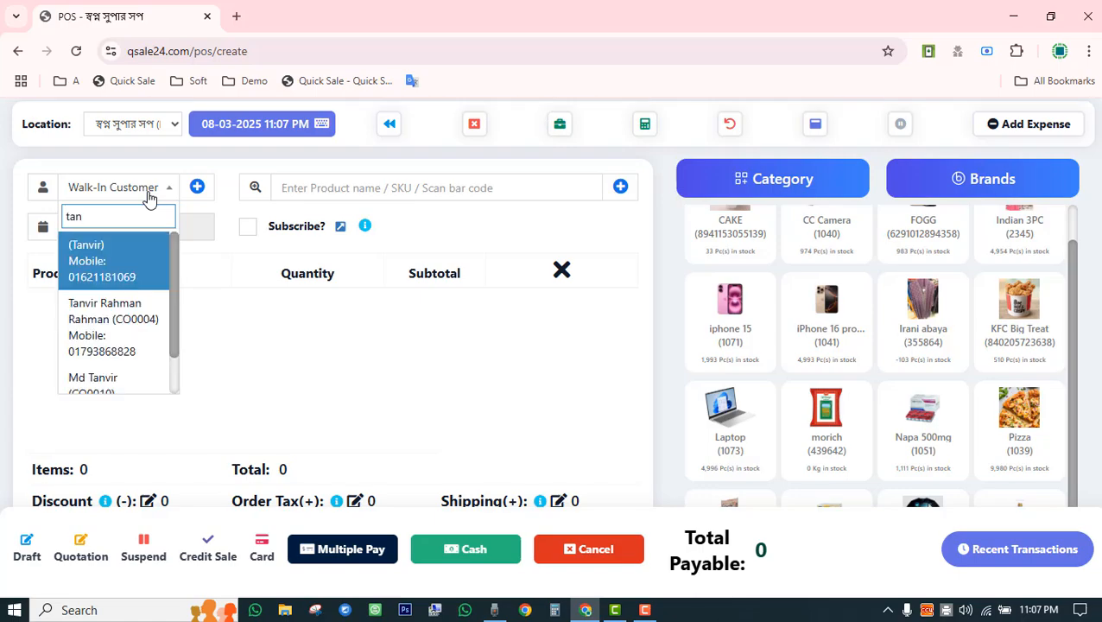
{"action": "left_click", "coordinate": [122, 346]}
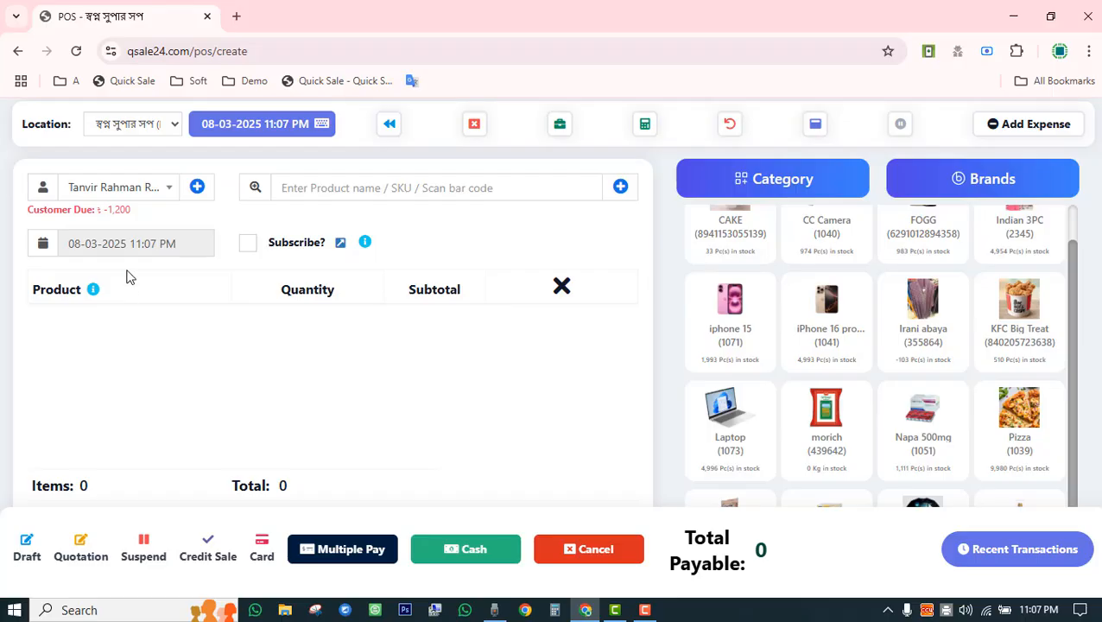
{"action": "left_click_drag", "start_coordinate": [98, 208], "coordinate": [133, 208]}
Select another customer showing 751,050 due, then start adding a new contact.
{"action": "left_click", "coordinate": [139, 197]}
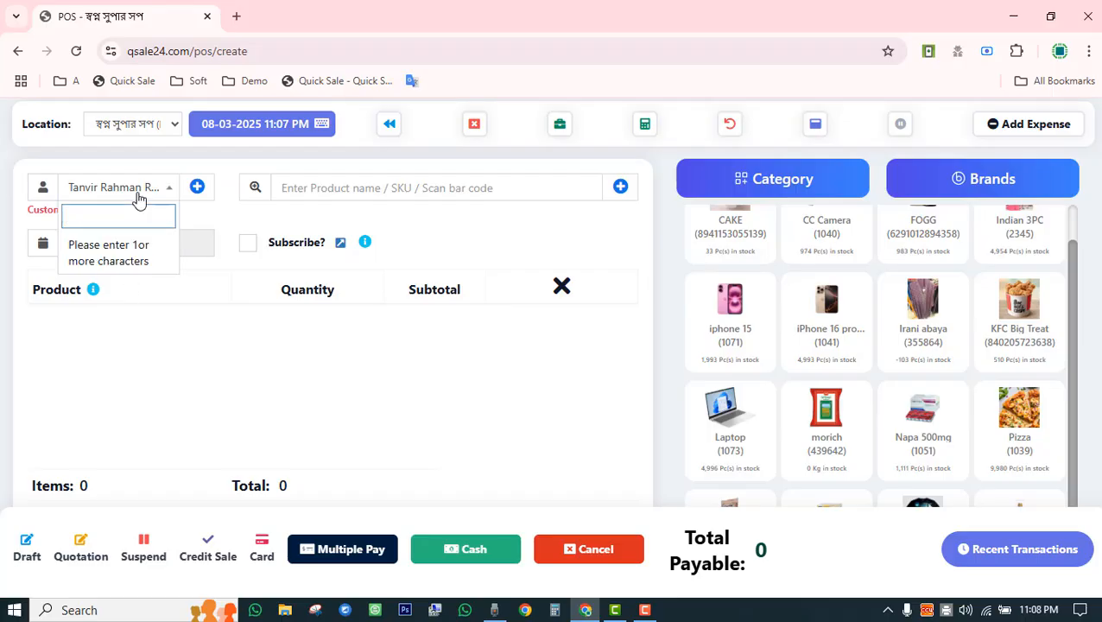
{"action": "type", "text": "yanvir"}
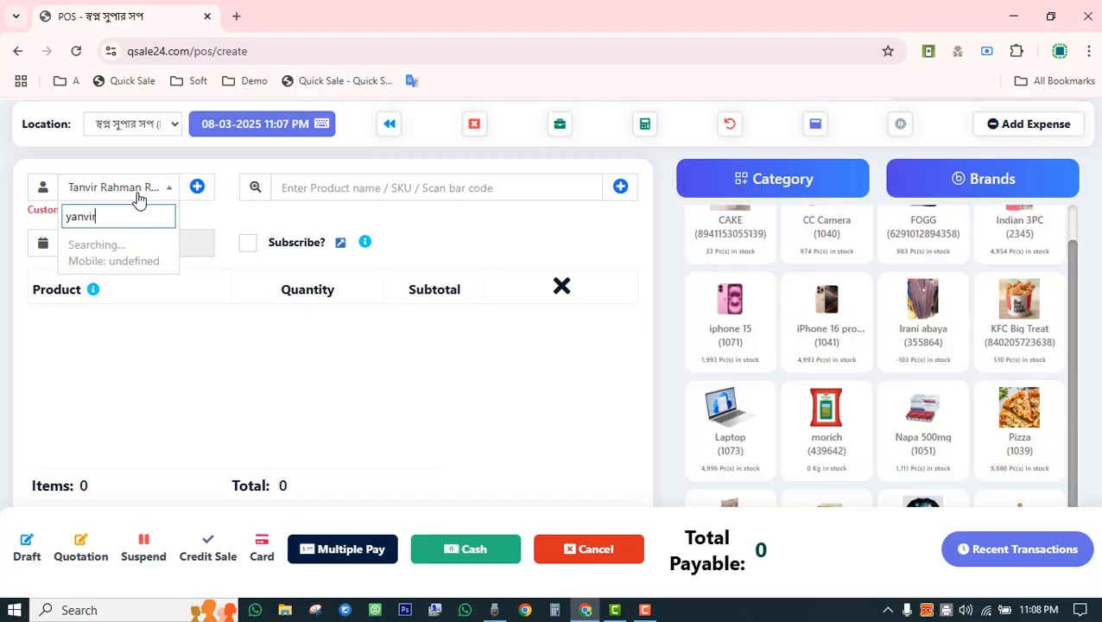
{"action": "key", "text": "BackSpace"}
{"action": "key", "text": "BackSpace"}
{"action": "key", "text": "BackSpace"}
{"action": "key", "text": "BackSpace"}
{"action": "key", "text": "BackSpace"}
{"action": "key", "text": "BackSpace"}
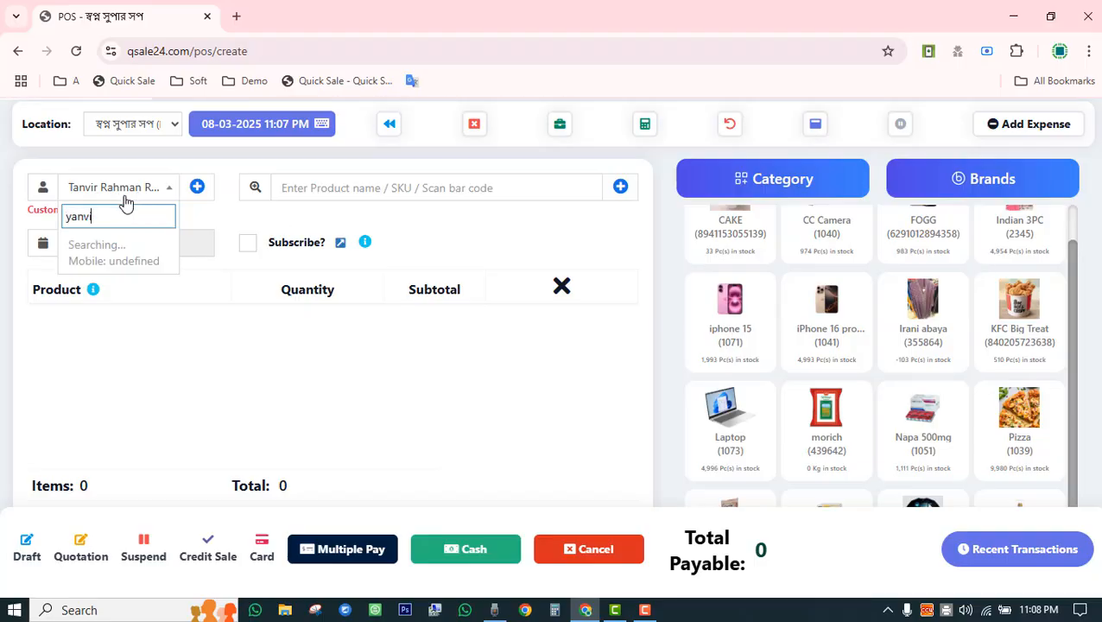
{"action": "type", "text": "01"}
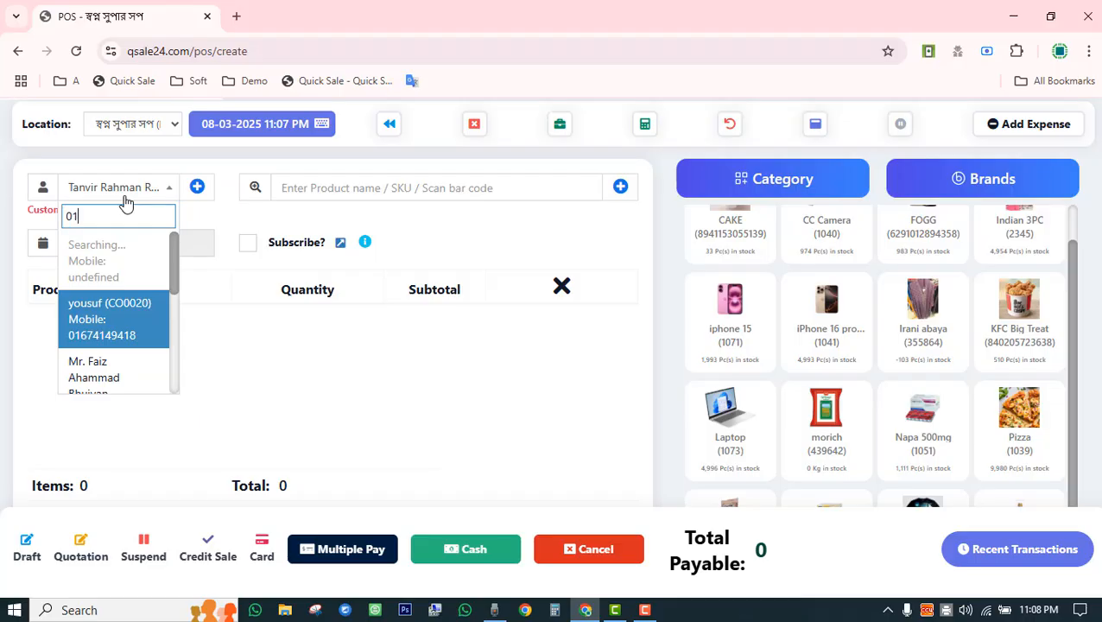
{"action": "left_click", "coordinate": [109, 285]}
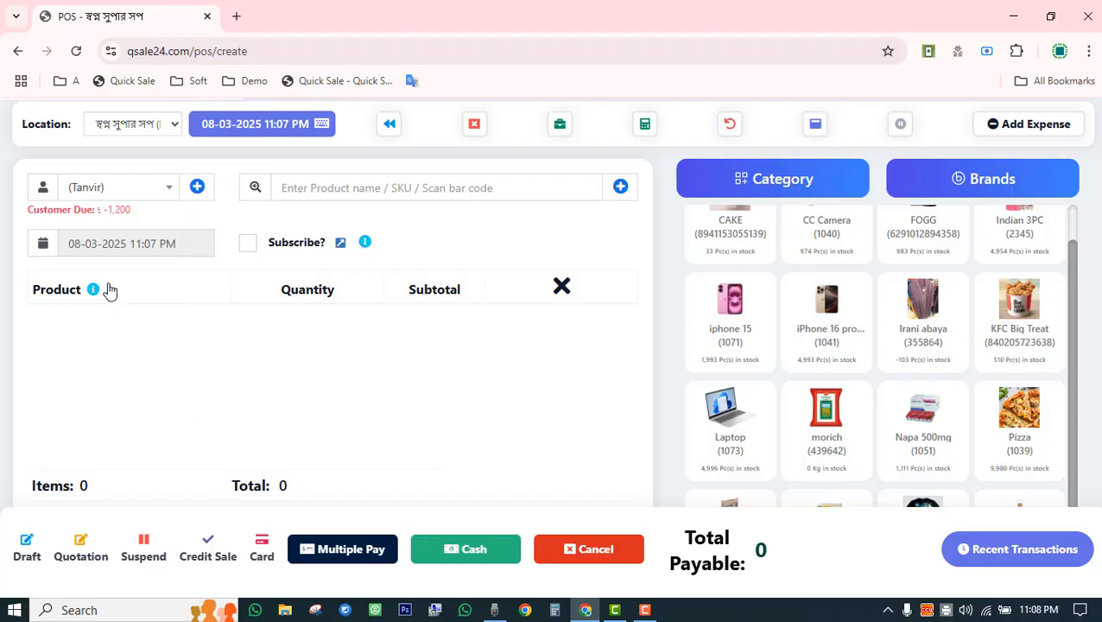
{"action": "left_click_drag", "start_coordinate": [97, 209], "coordinate": [191, 216]}
{"action": "left_click", "coordinate": [192, 216]}
{"action": "left_click", "coordinate": [198, 189]}
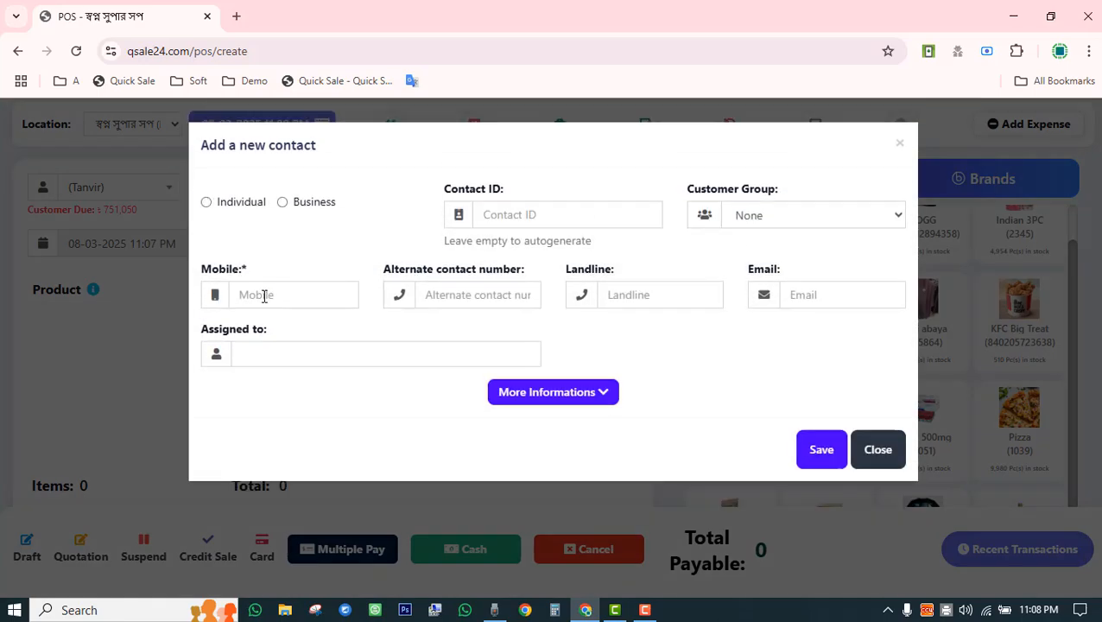
Enter the contact's mobile number, switch the type to Business, and name it Riya telecom.
{"action": "left_click", "coordinate": [264, 295]}
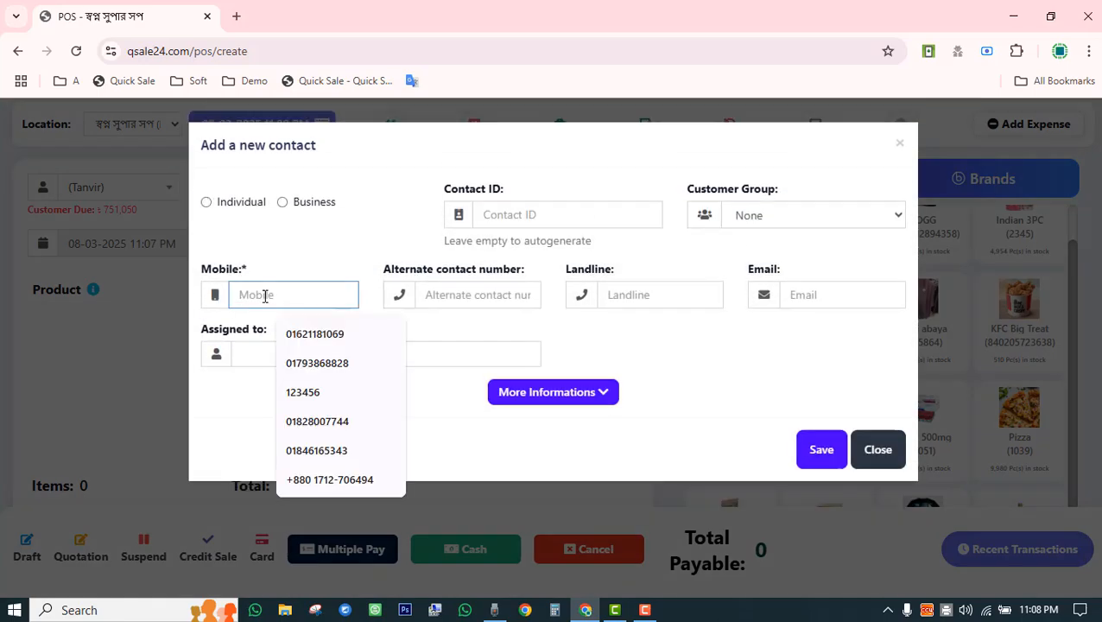
{"action": "type", "text": "1253"}
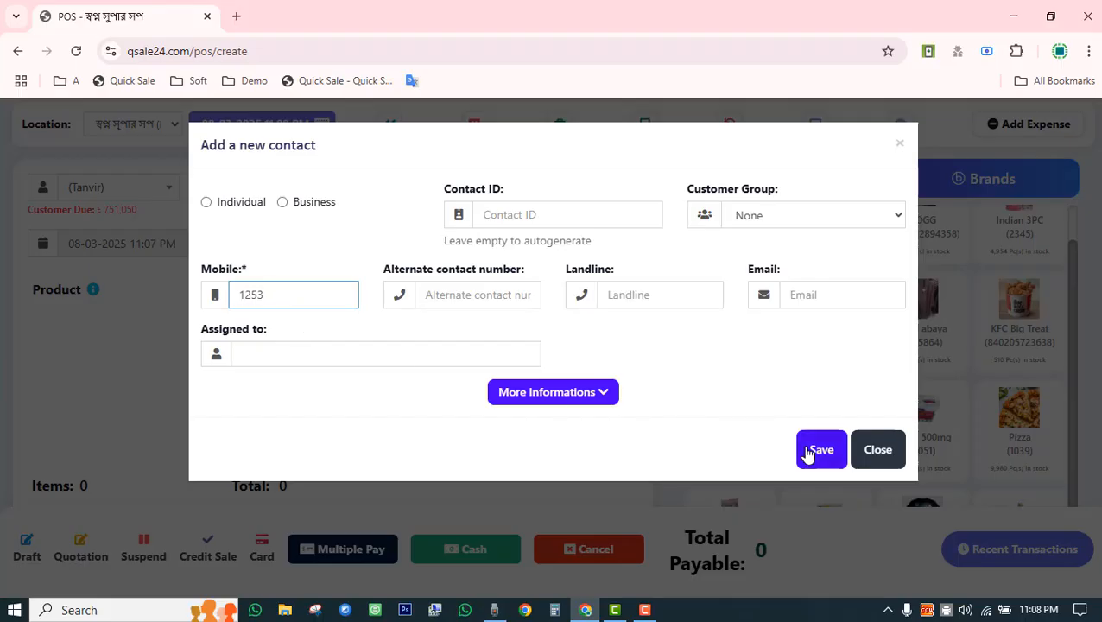
{"action": "left_click", "coordinate": [221, 209]}
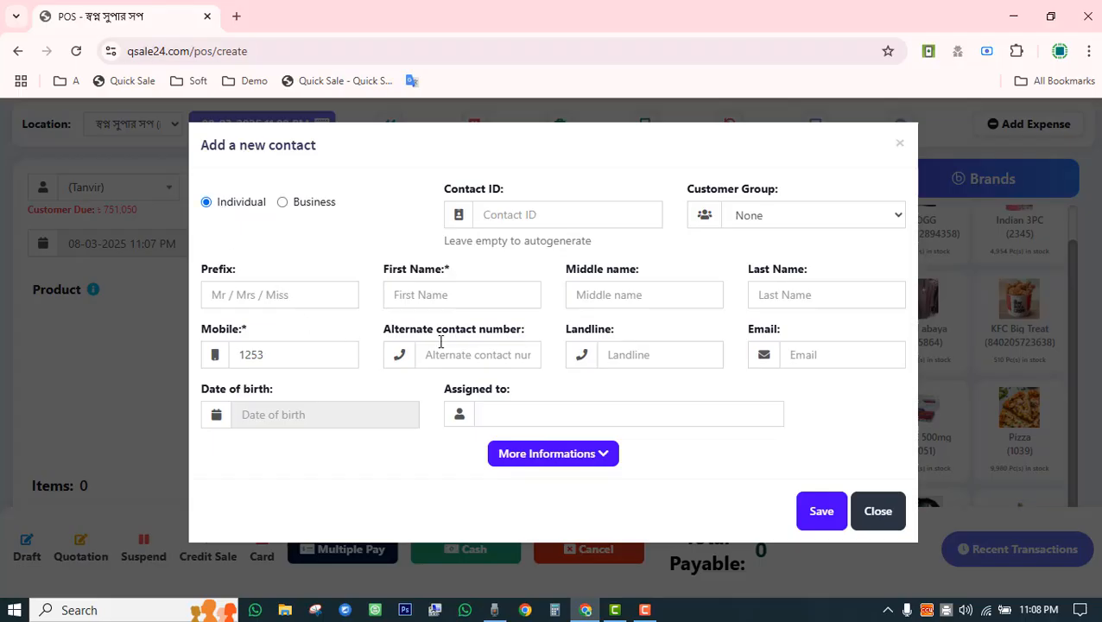
{"action": "left_click", "coordinate": [434, 294]}
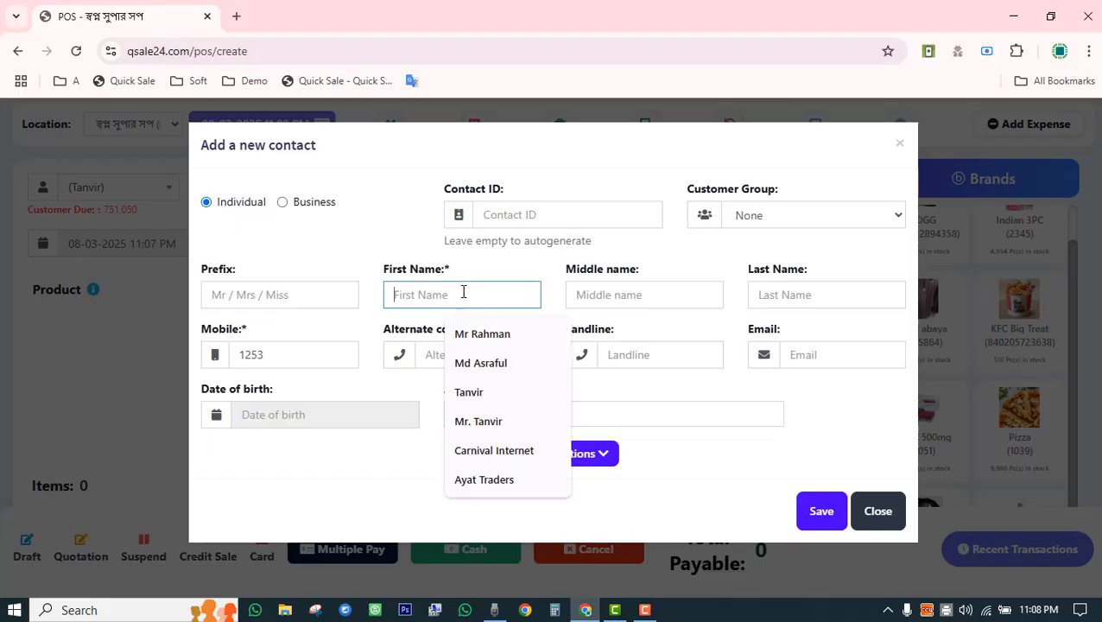
{"action": "left_click", "coordinate": [506, 365]}
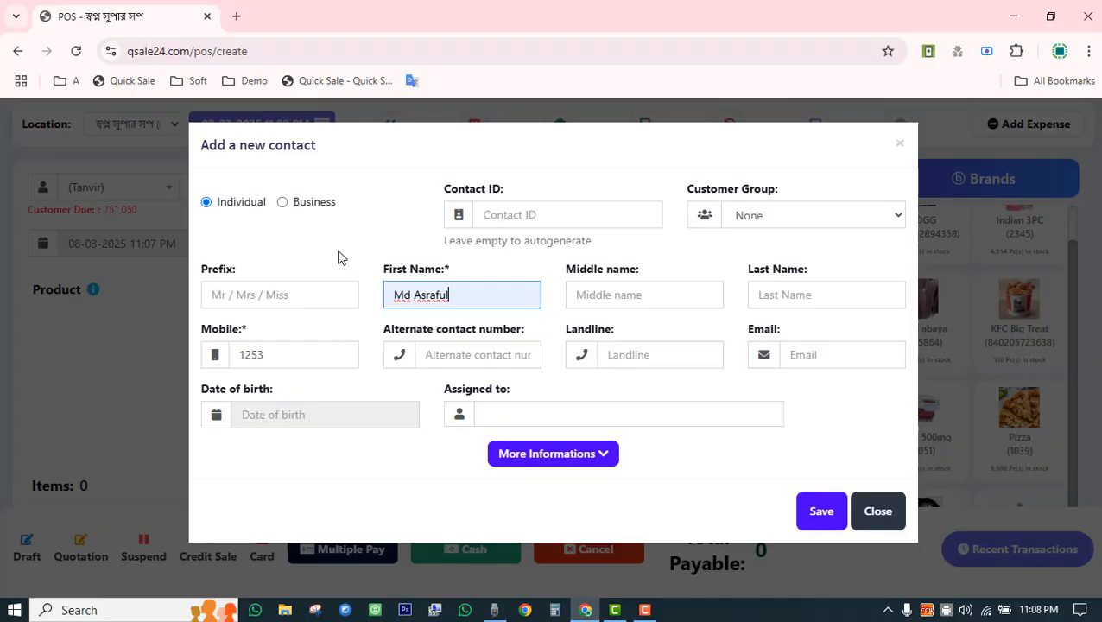
{"action": "left_click", "coordinate": [283, 203]}
{"action": "left_click", "coordinate": [287, 299]}
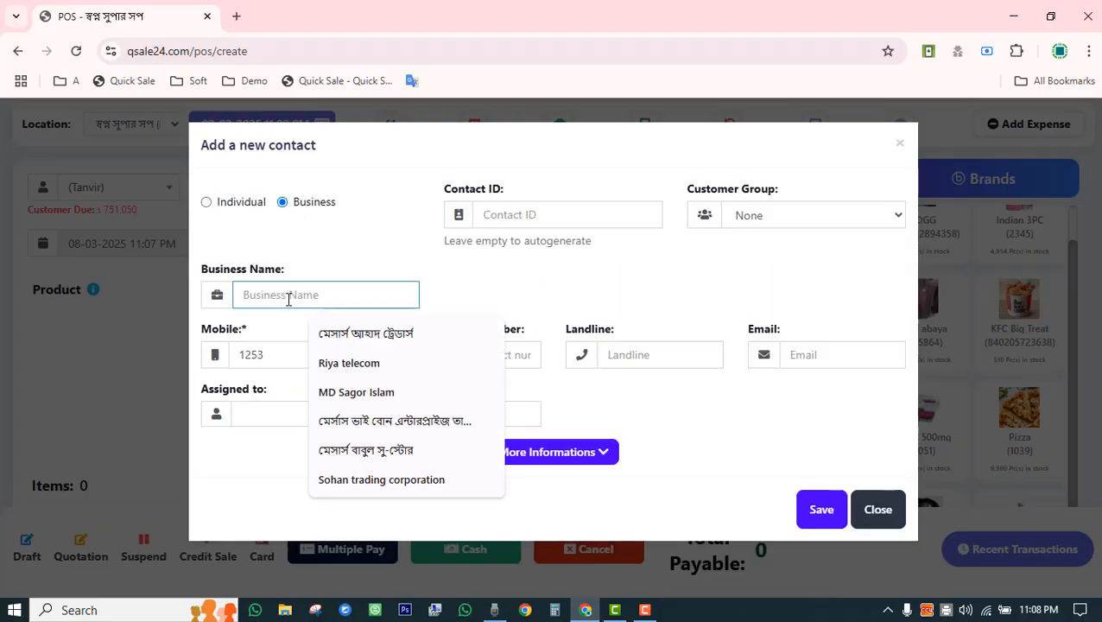
{"action": "left_click", "coordinate": [356, 364]}
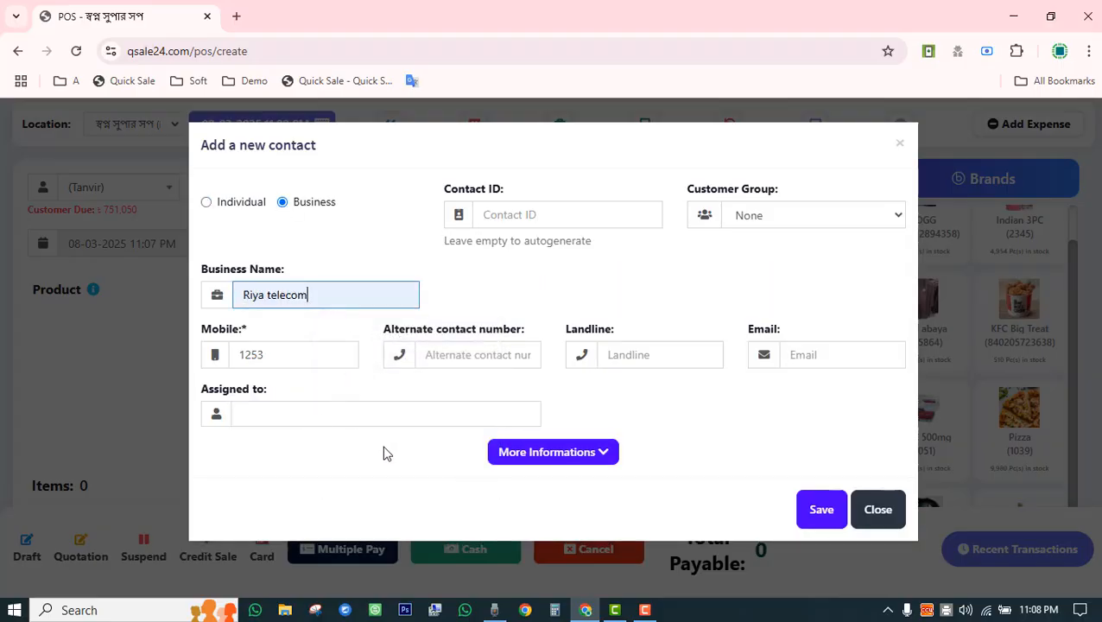
Fill in Address line 1 under More Informations and save the new contact.
{"action": "left_click", "coordinate": [553, 455]}
{"action": "scroll", "coordinate": [536, 406], "scroll_direction": "down", "scroll_amount": 5}
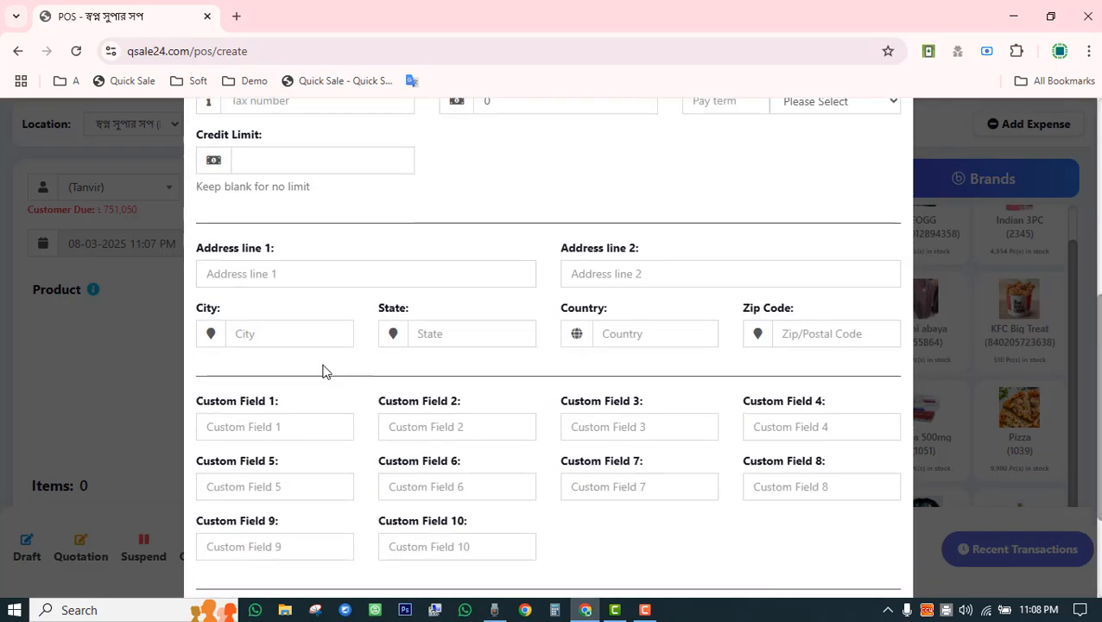
{"action": "left_click", "coordinate": [241, 273]}
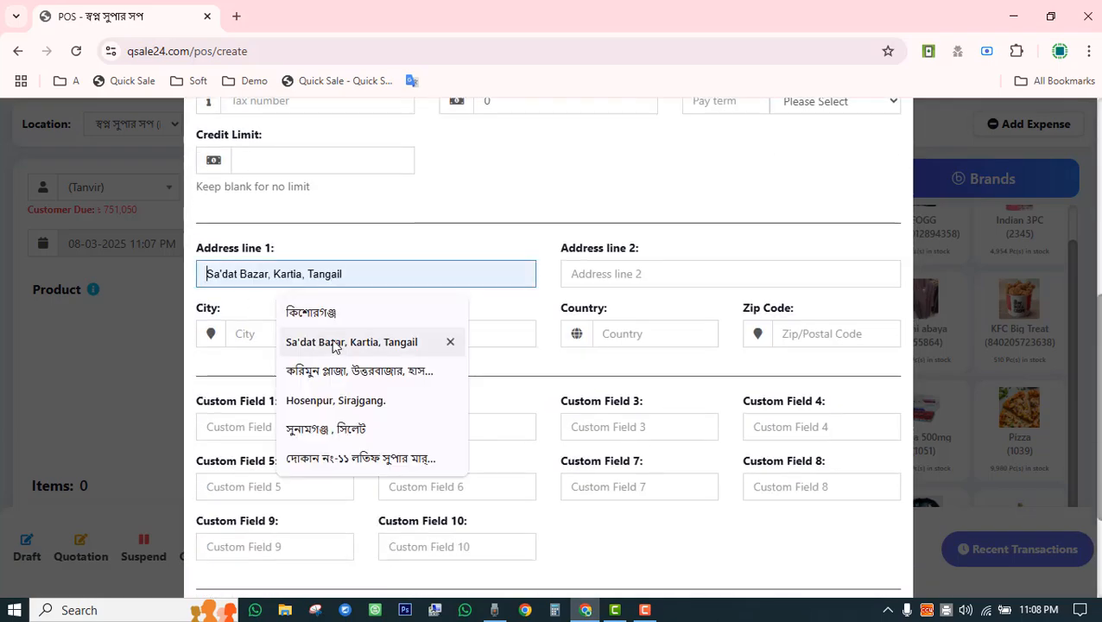
{"action": "left_click", "coordinate": [363, 403]}
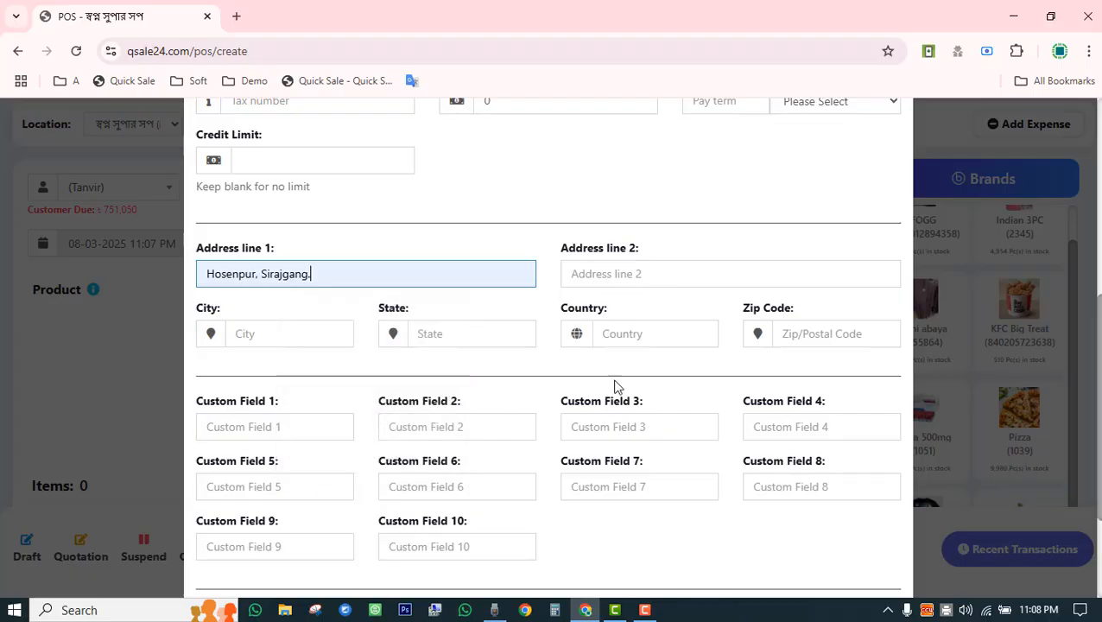
{"action": "scroll", "coordinate": [371, 479], "scroll_direction": "down", "scroll_amount": 1}
{"action": "scroll", "coordinate": [372, 479], "scroll_direction": "down", "scroll_amount": 2}
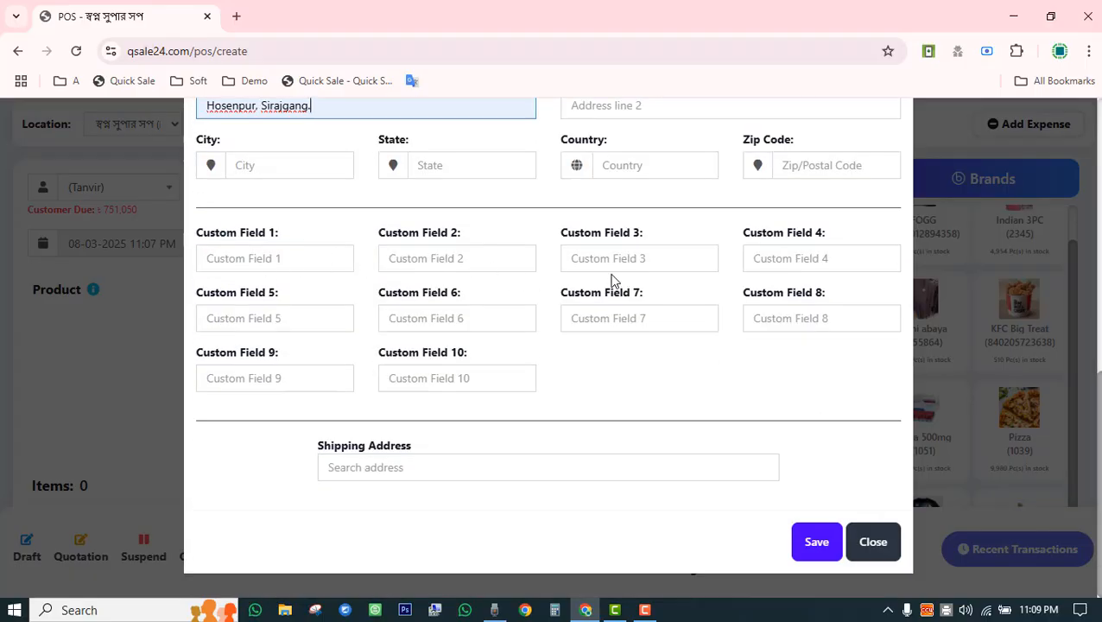
{"action": "scroll", "coordinate": [414, 418], "scroll_direction": "up", "scroll_amount": 7}
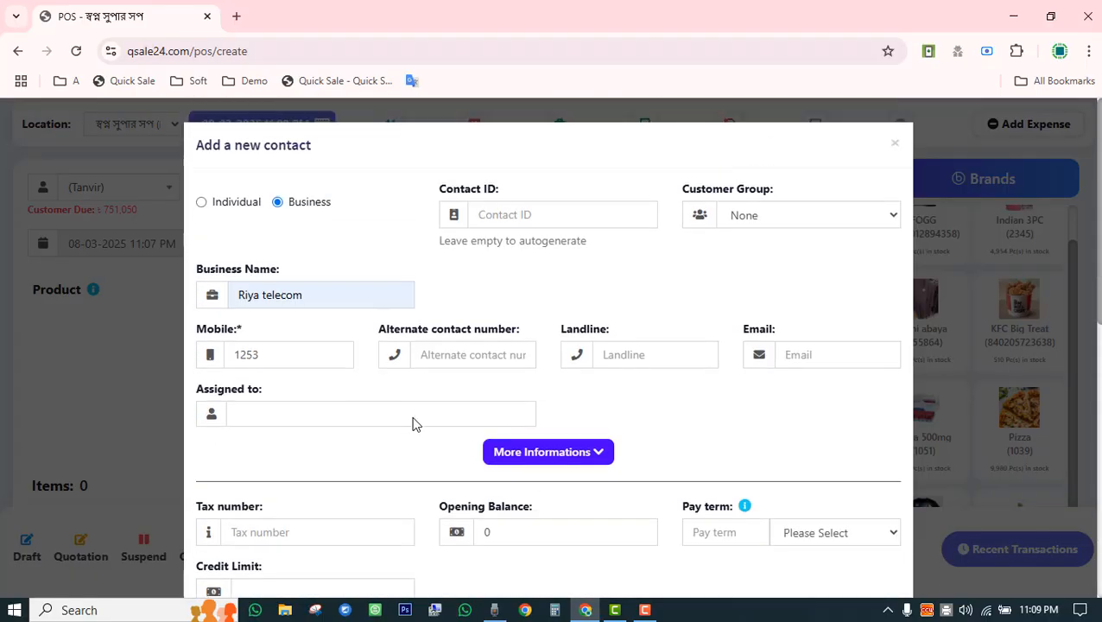
{"action": "scroll", "coordinate": [414, 418], "scroll_direction": "up", "scroll_amount": 1}
{"action": "scroll", "coordinate": [400, 444], "scroll_direction": "down", "scroll_amount": 3}
{"action": "scroll", "coordinate": [403, 445], "scroll_direction": "down", "scroll_amount": 5}
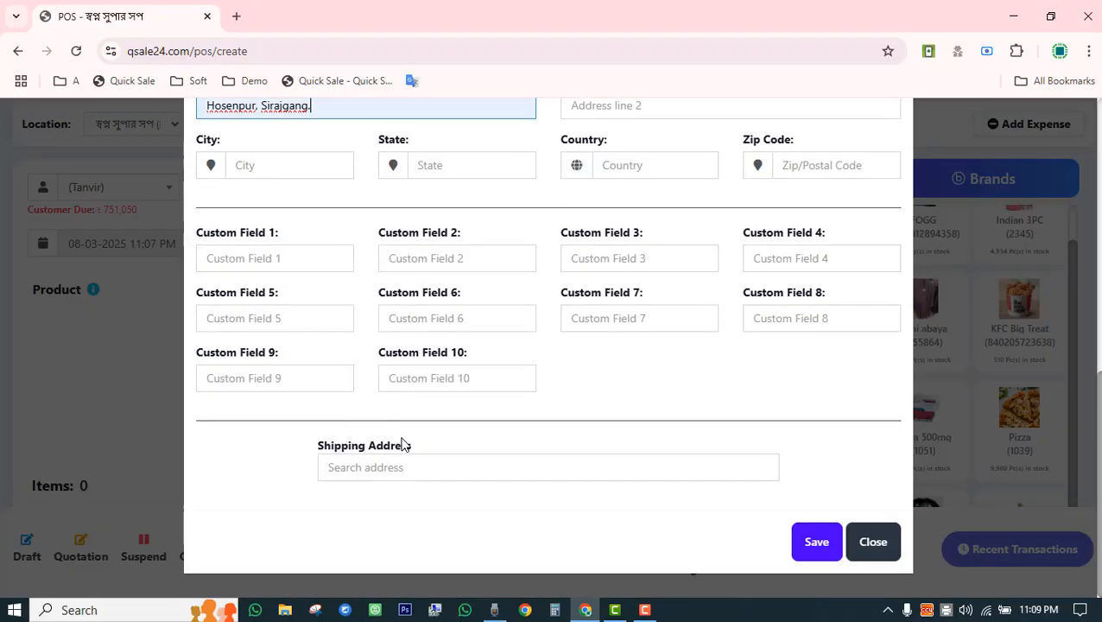
{"action": "left_click", "coordinate": [812, 544]}
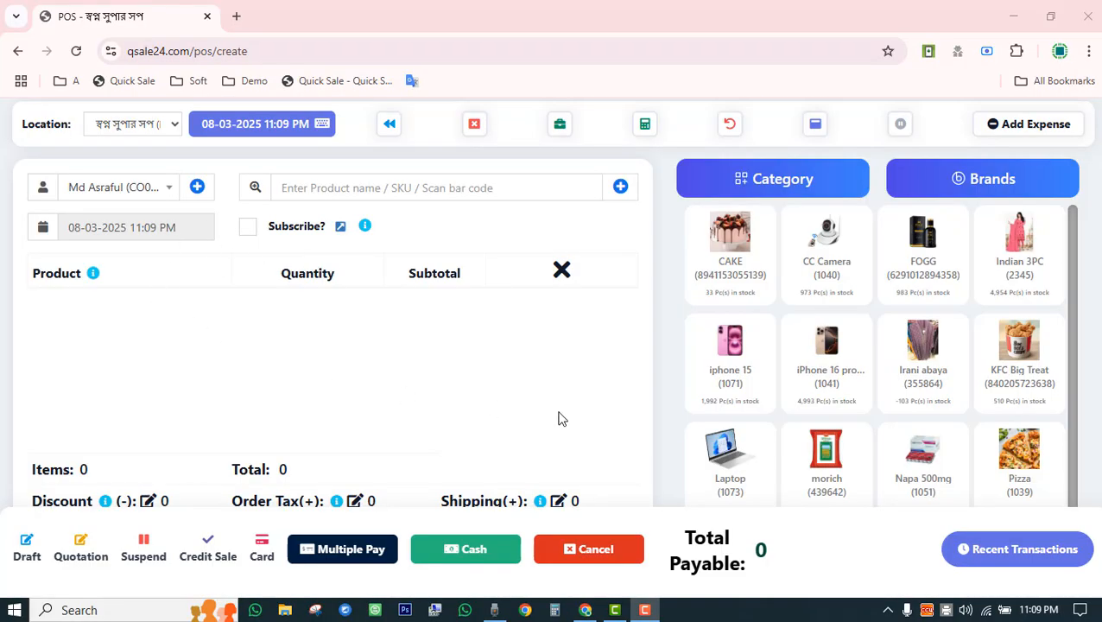
Sell one Pizza for cash, skip the receipt print, and return to the List POS page.
{"action": "scroll", "coordinate": [836, 441], "scroll_direction": "down", "scroll_amount": 1}
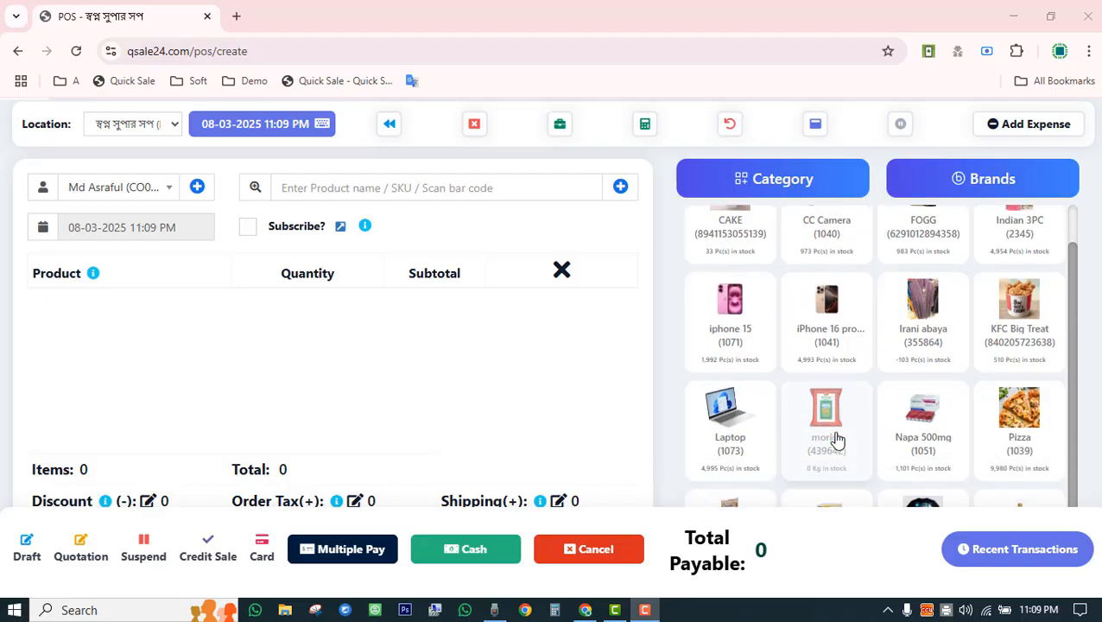
{"action": "left_click", "coordinate": [1028, 421]}
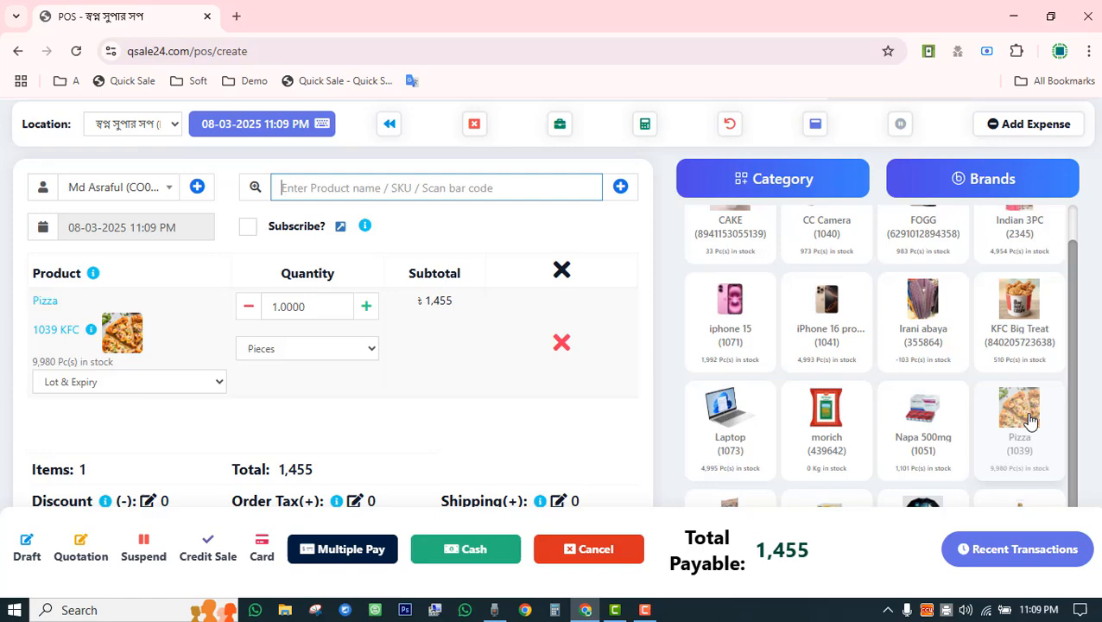
{"action": "left_click", "coordinate": [466, 551]}
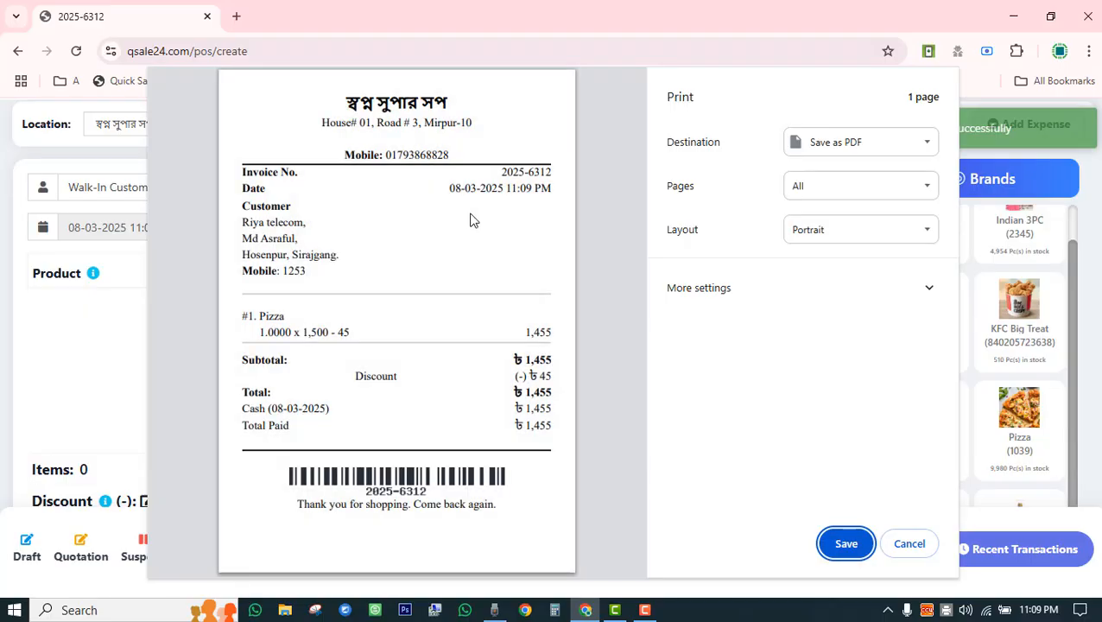
{"action": "left_click", "coordinate": [912, 543]}
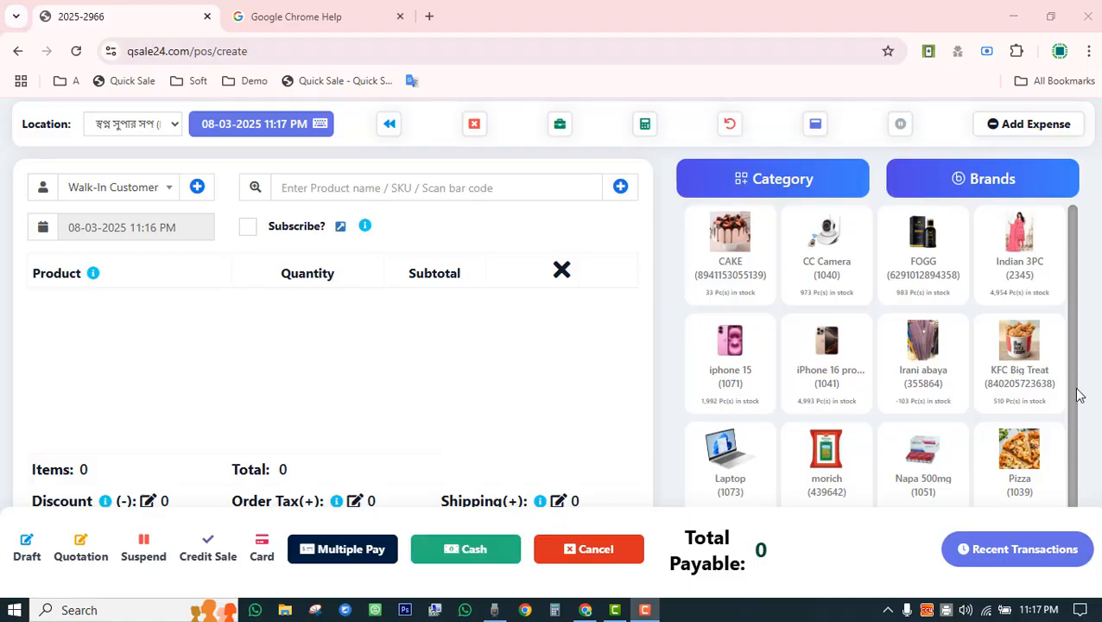
{"action": "left_click", "coordinate": [387, 128]}
{"action": "scroll", "coordinate": [95, 348], "scroll_direction": "down", "scroll_amount": 6}
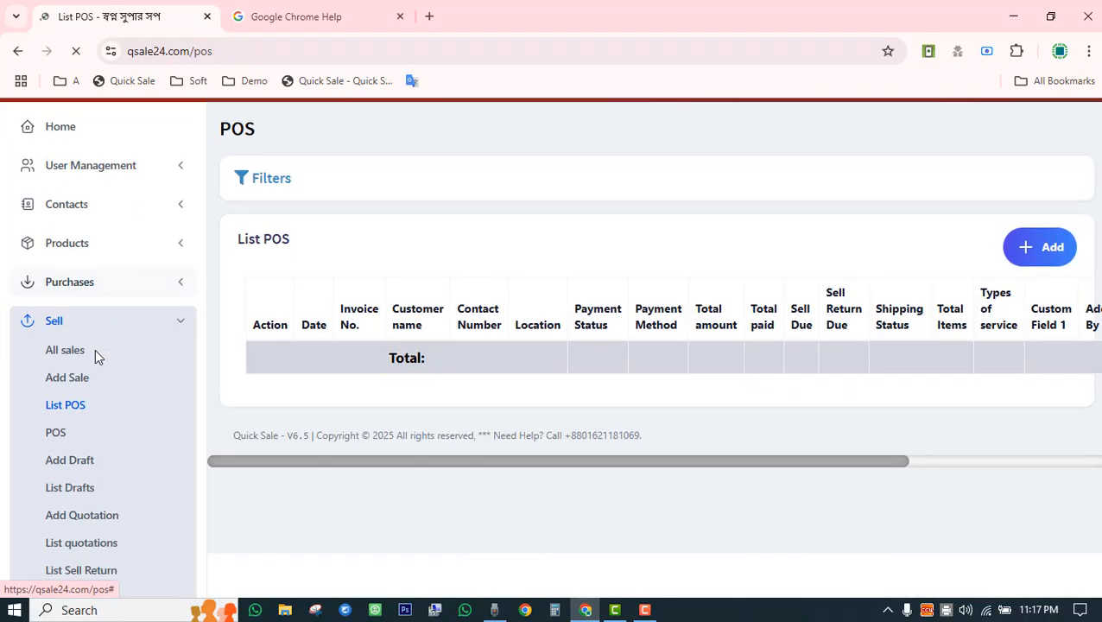
Open Business Settings from the Settings section and show its POS tab.
{"action": "left_click", "coordinate": [123, 537]}
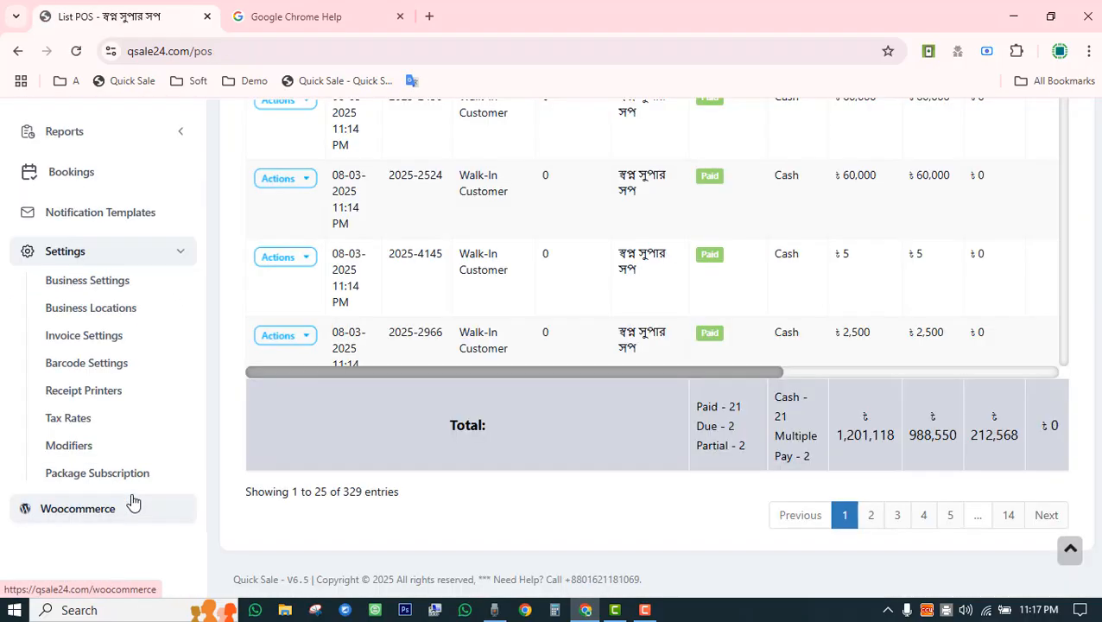
{"action": "left_click", "coordinate": [87, 283]}
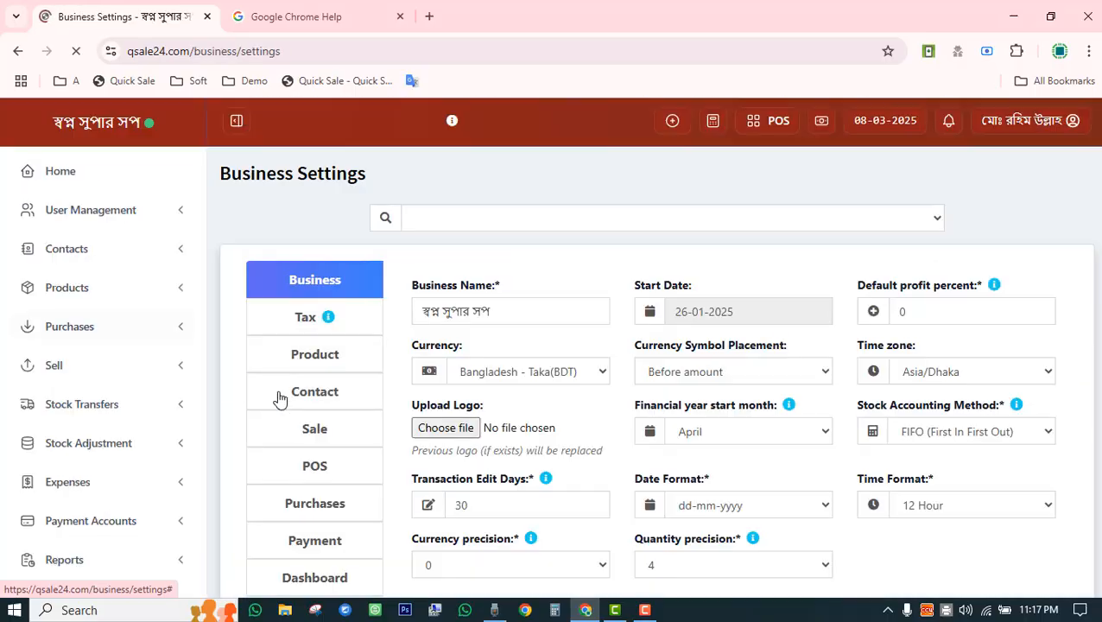
{"action": "left_click", "coordinate": [298, 466]}
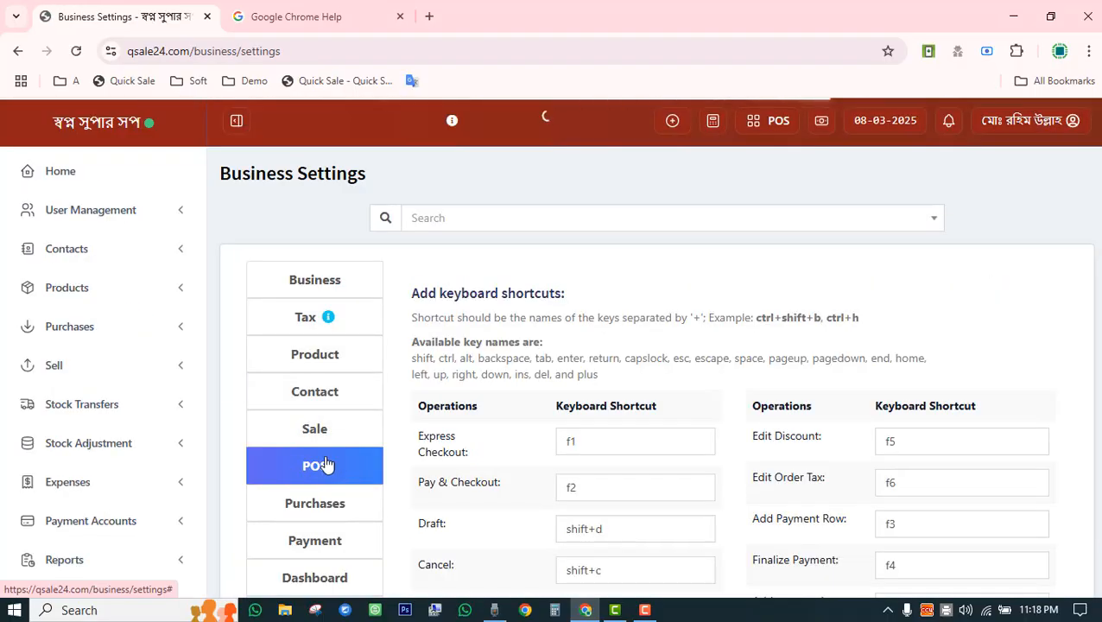
{"action": "scroll", "coordinate": [510, 367], "scroll_direction": "down", "scroll_amount": 2}
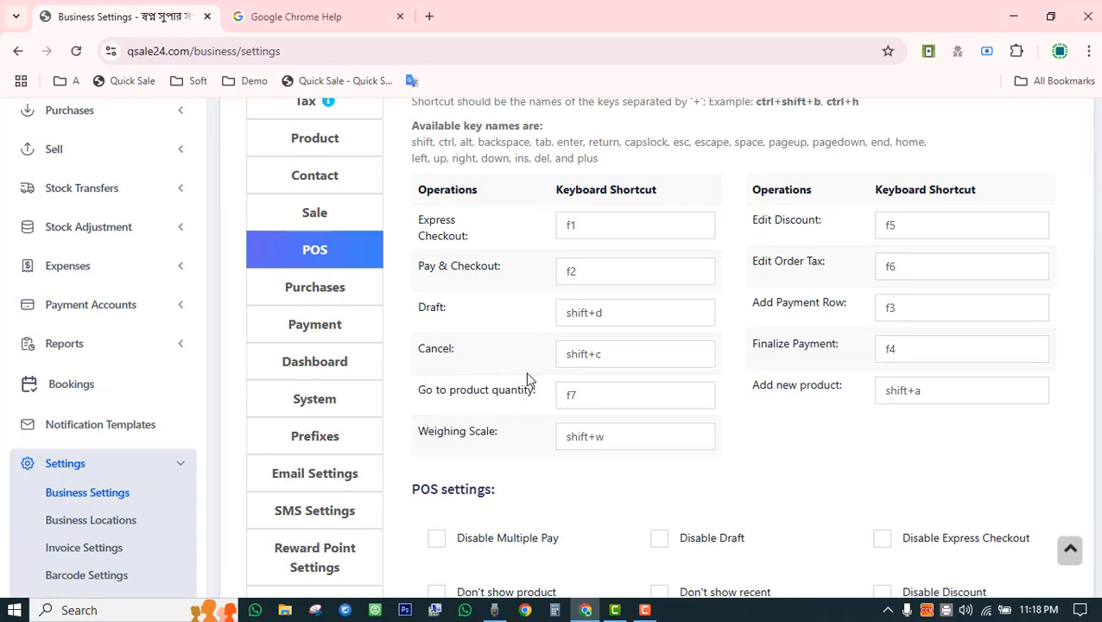
Inspect the Express Checkout, Edit Discount, Pay & Checkout, Add Payment Row and Finalize Payment shortcuts.
{"action": "double_click", "coordinate": [570, 229]}
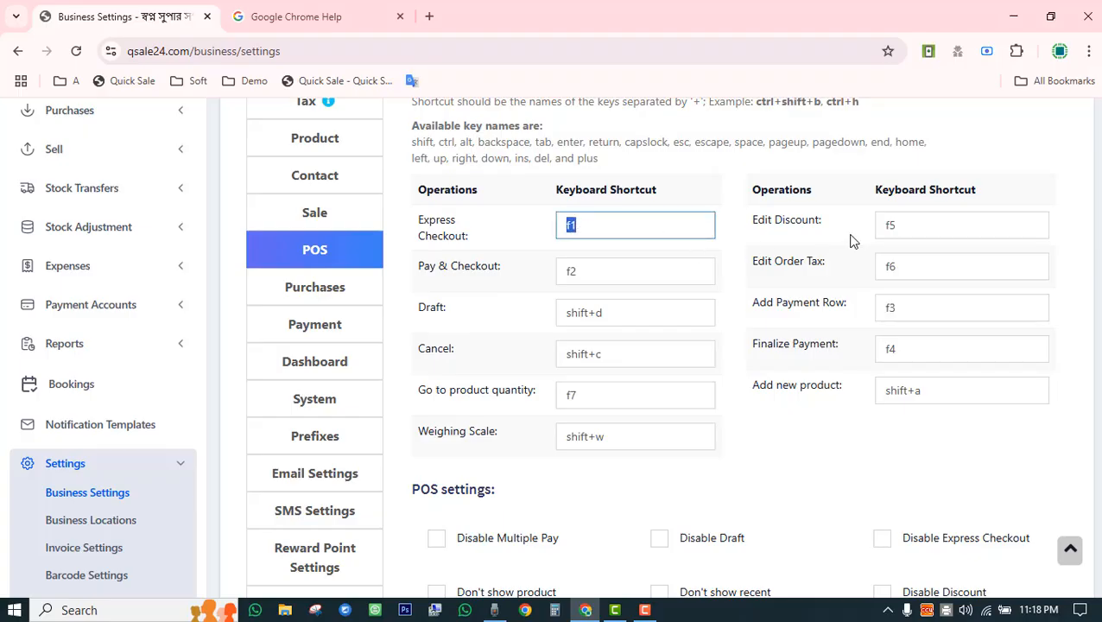
{"action": "double_click", "coordinate": [904, 225]}
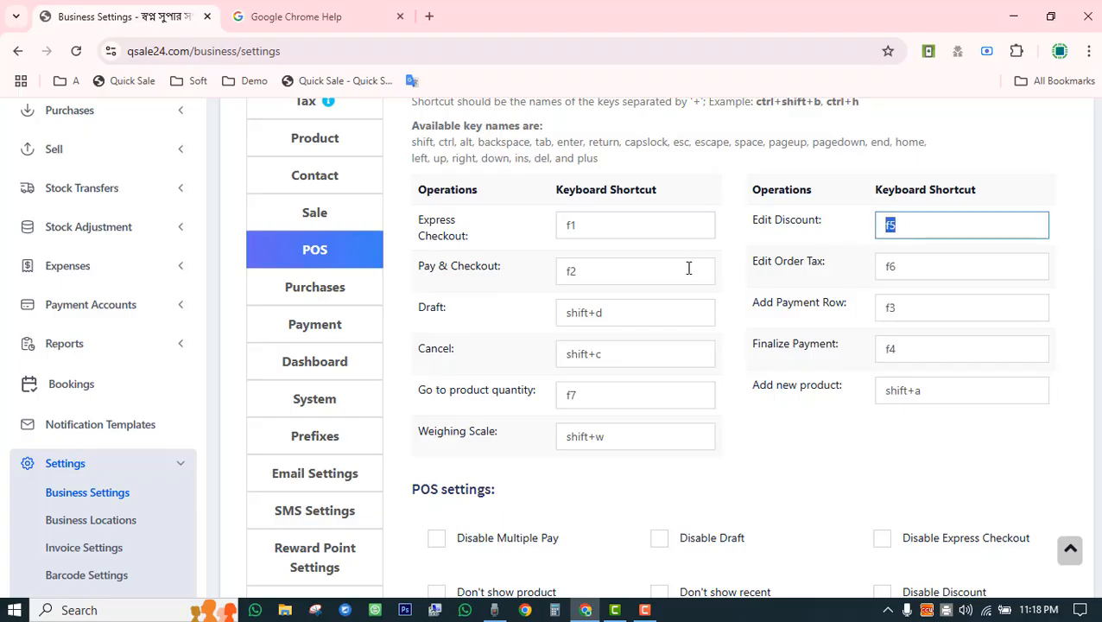
{"action": "double_click", "coordinate": [603, 270]}
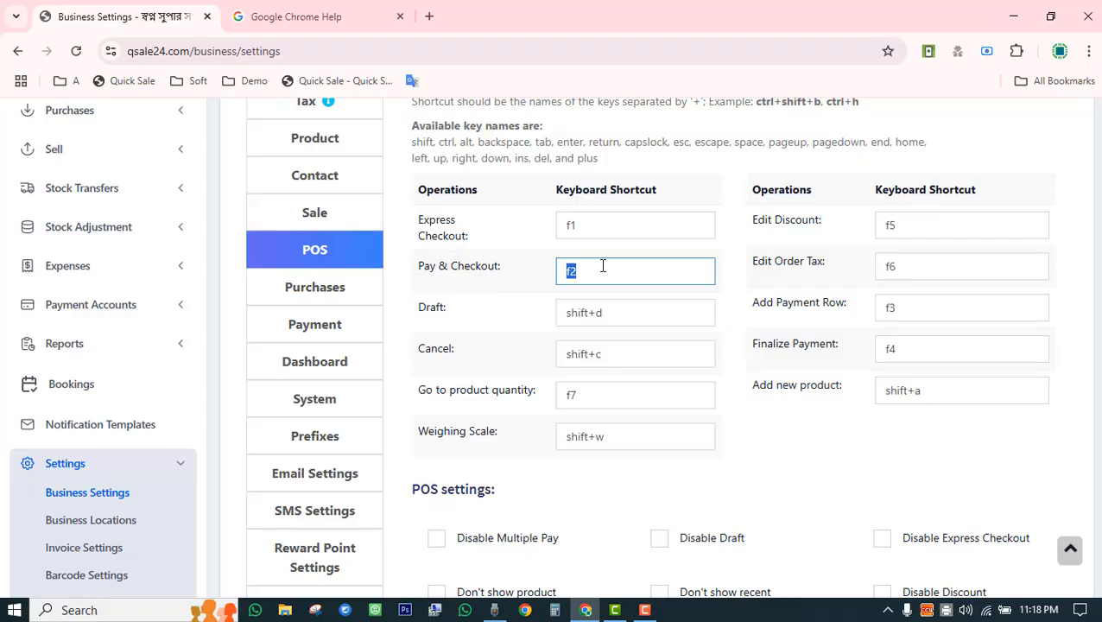
{"action": "double_click", "coordinate": [895, 307]}
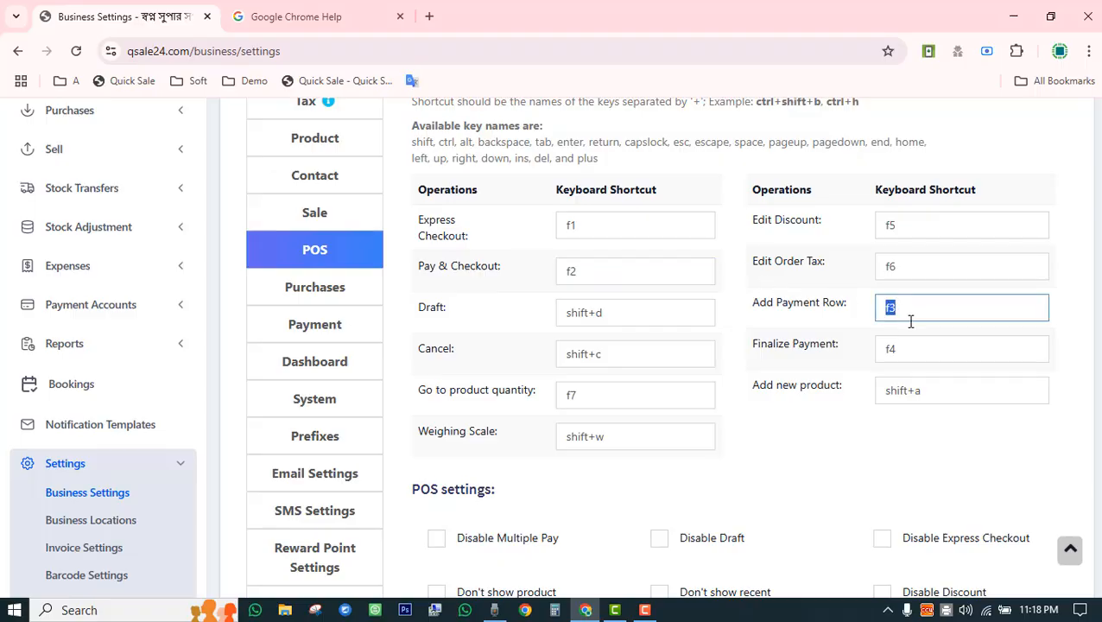
{"action": "left_click", "coordinate": [906, 345]}
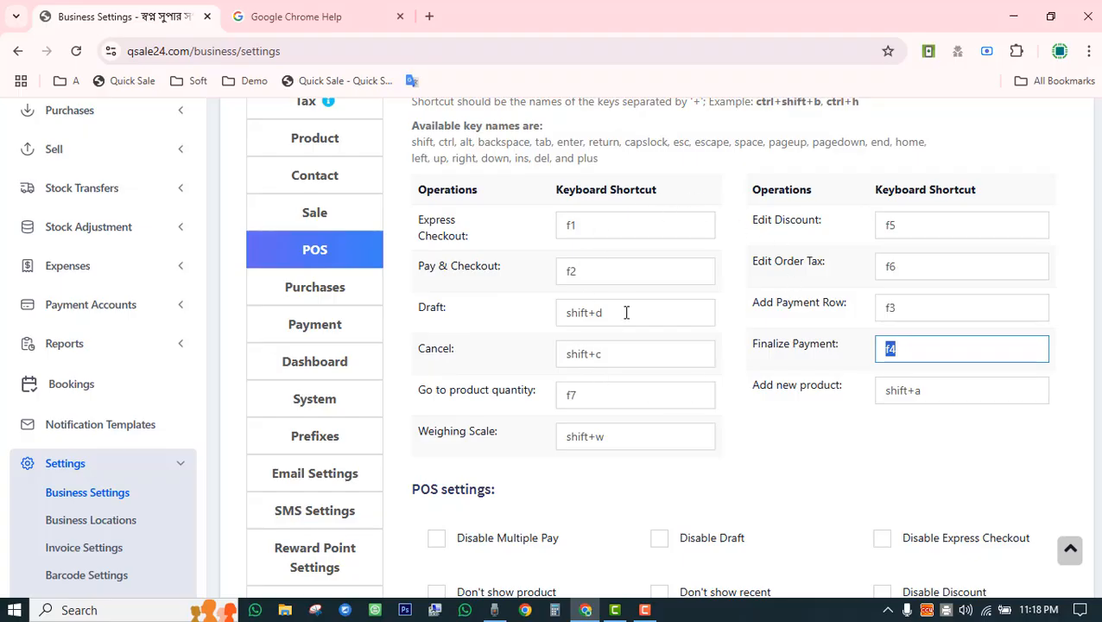
{"action": "scroll", "coordinate": [628, 315], "scroll_direction": "down", "scroll_amount": 10}
{"action": "scroll", "coordinate": [630, 328], "scroll_direction": "up", "scroll_amount": 15}
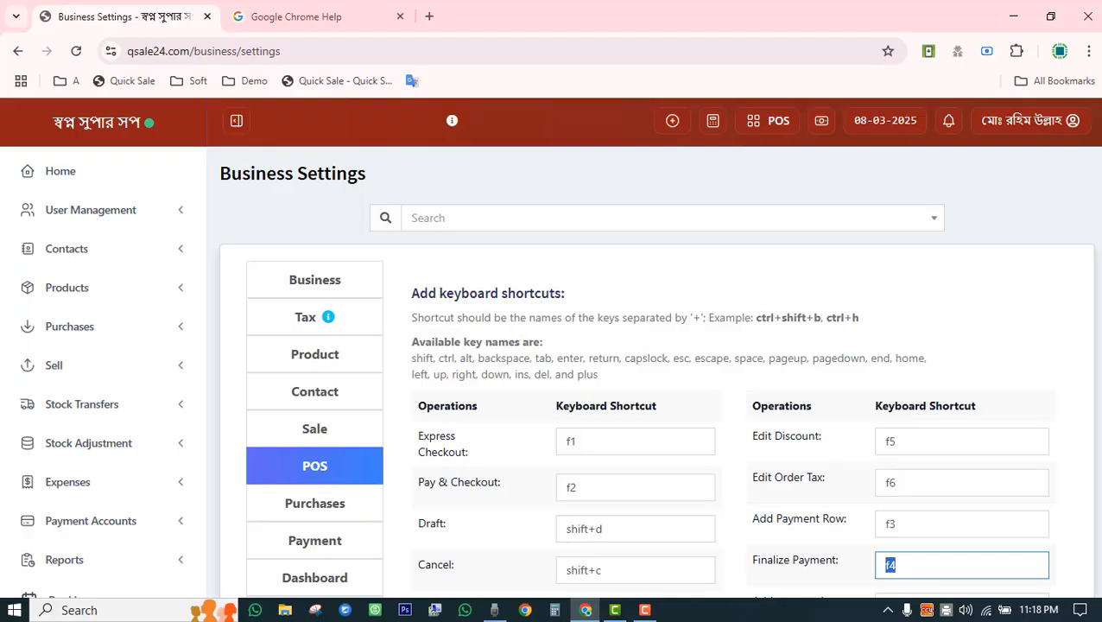
Return Home and highlight Total Sales 1,199,718, Invoice due 212,568, Total purchase 7,300 and Net 987,150.
{"action": "left_click", "coordinate": [65, 181]}
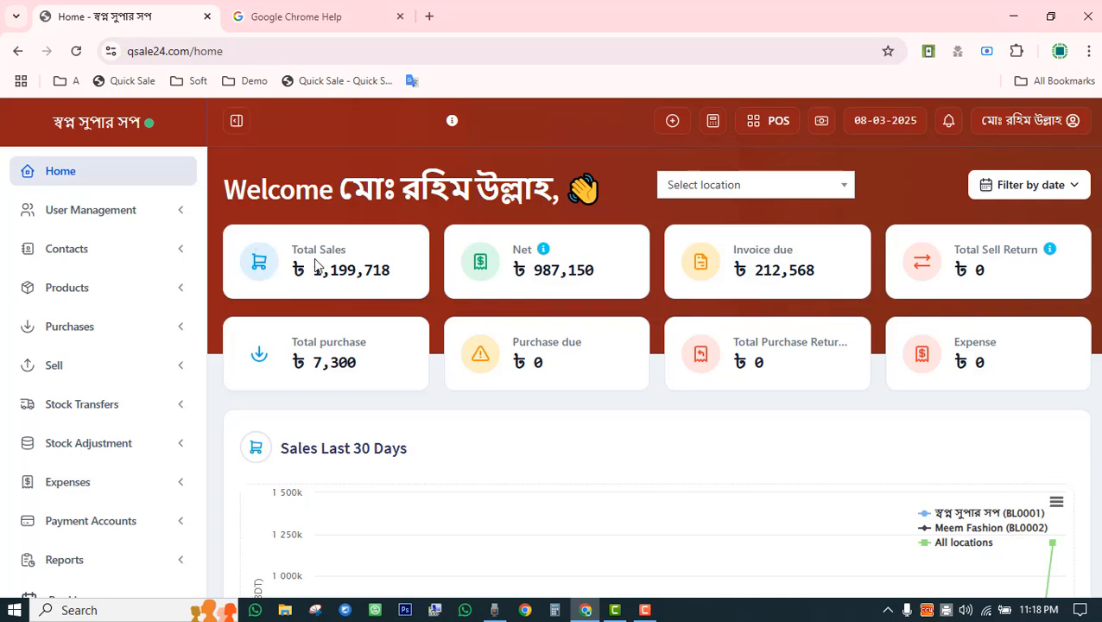
{"action": "left_click_drag", "start_coordinate": [306, 267], "coordinate": [421, 273]}
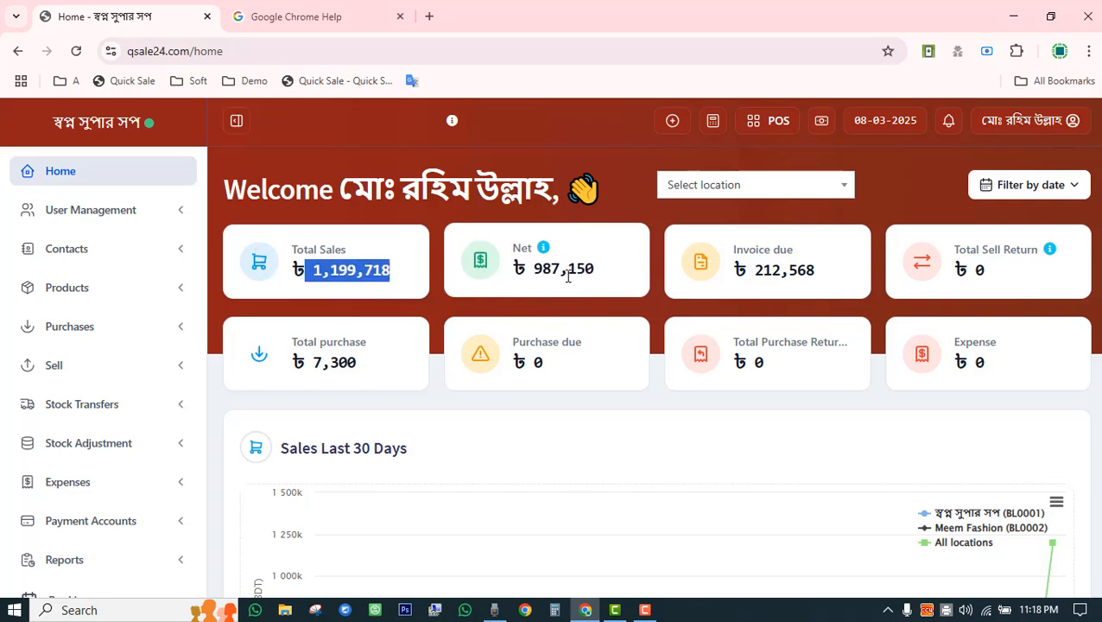
{"action": "left_click_drag", "start_coordinate": [744, 271], "coordinate": [826, 275]}
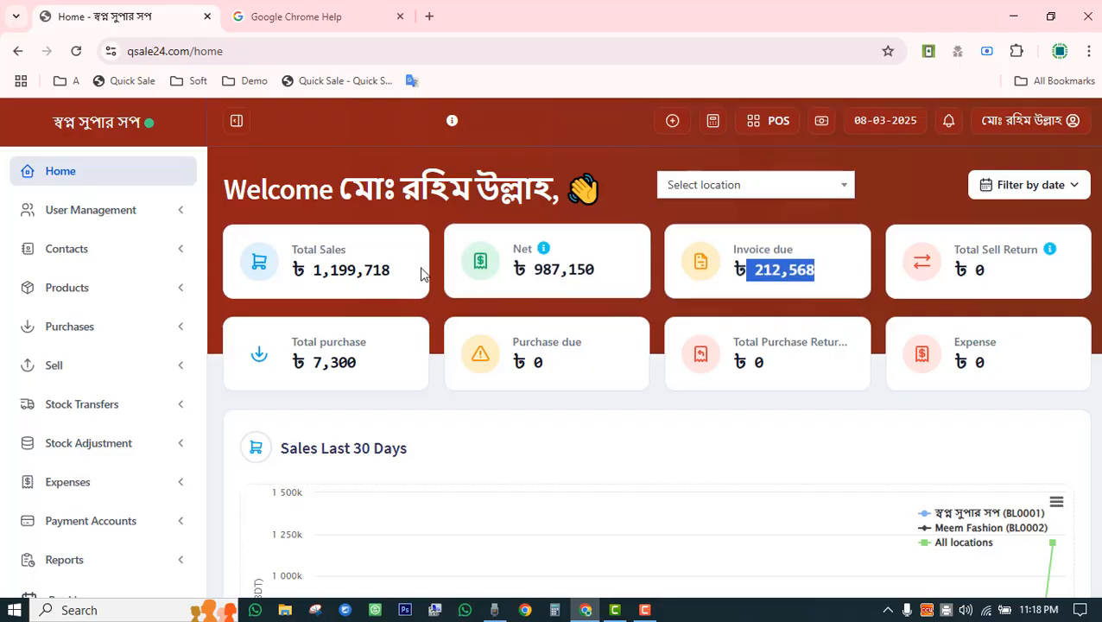
{"action": "left_click_drag", "start_coordinate": [294, 360], "coordinate": [358, 361]}
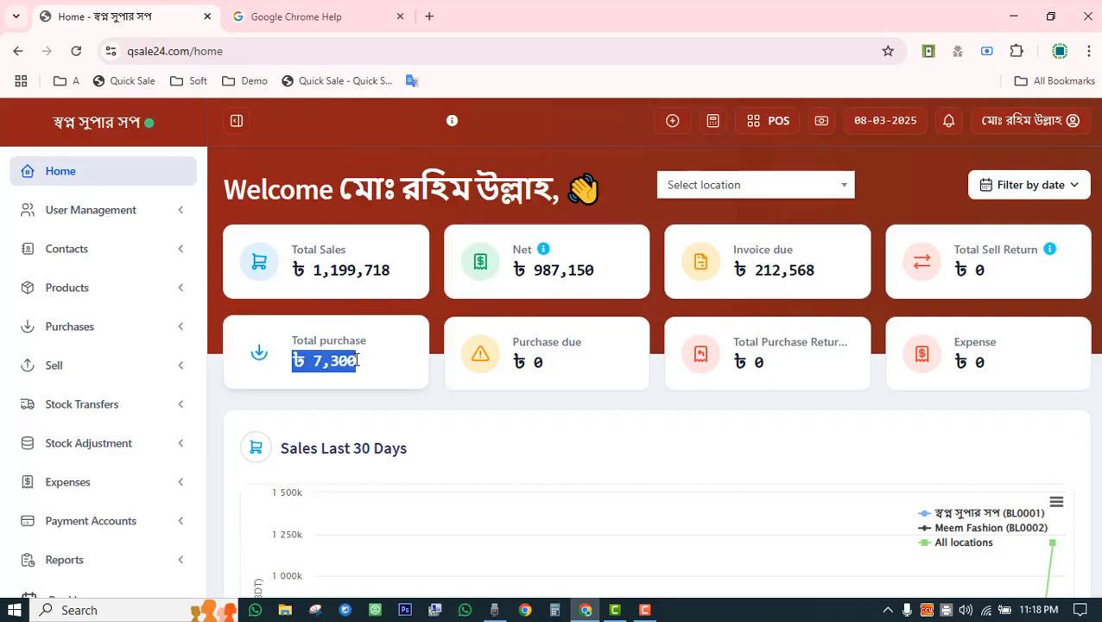
{"action": "left_click_drag", "start_coordinate": [526, 269], "coordinate": [602, 274]}
Highlight the Sales Last 30 Days chart title and the empty Sales and Purchase Payment Due messages.
{"action": "scroll", "coordinate": [987, 342], "scroll_direction": "down", "scroll_amount": 3}
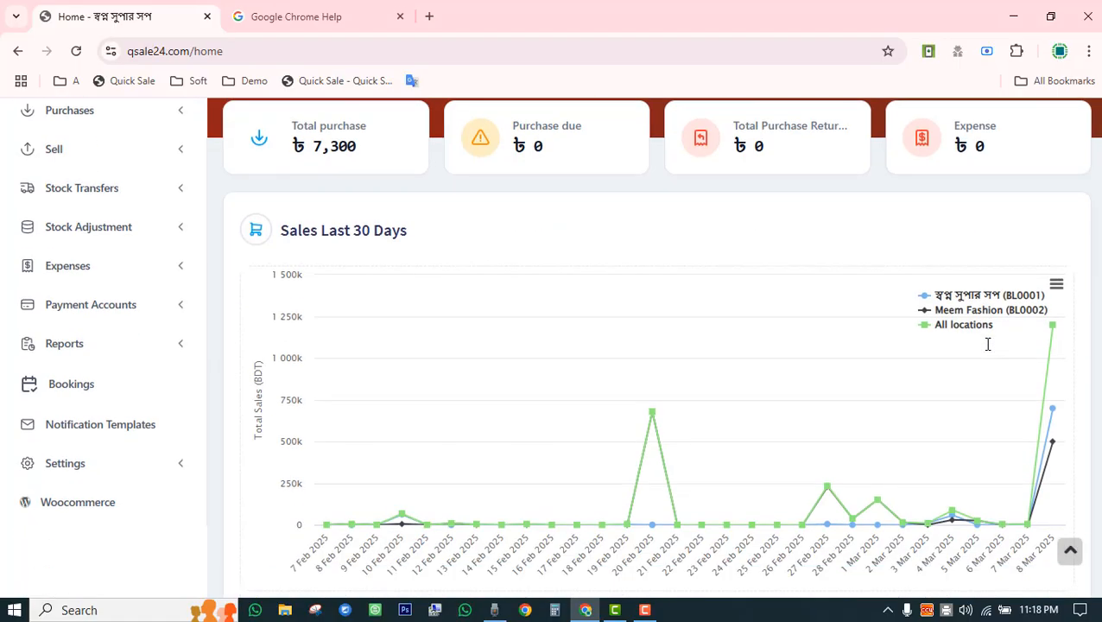
{"action": "left_click_drag", "start_coordinate": [280, 231], "coordinate": [399, 231]}
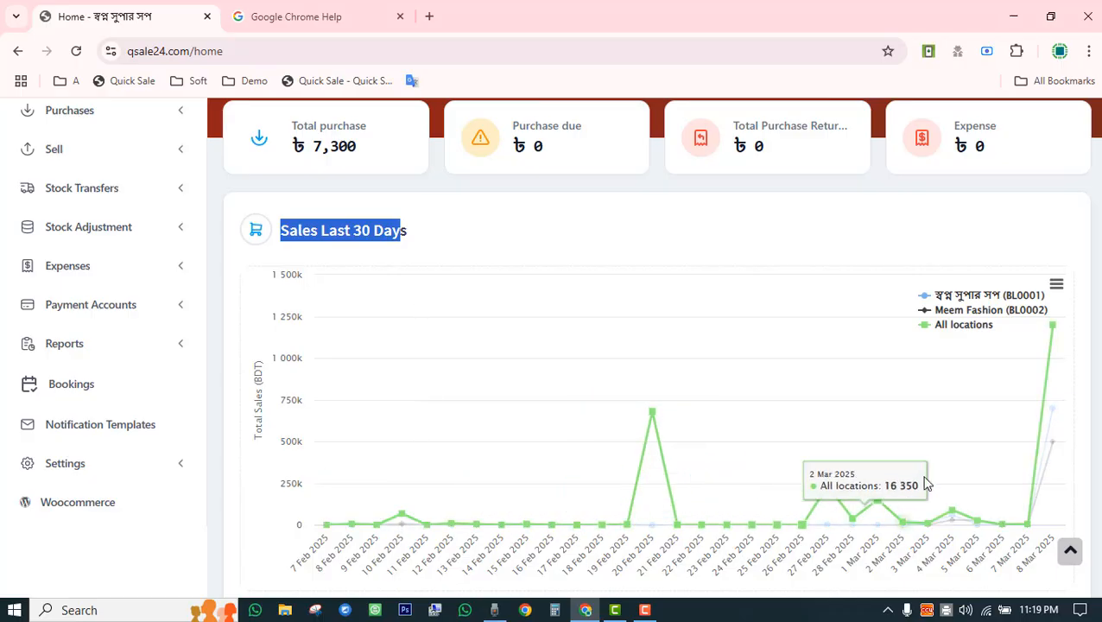
{"action": "scroll", "coordinate": [983, 409], "scroll_direction": "down", "scroll_amount": 5}
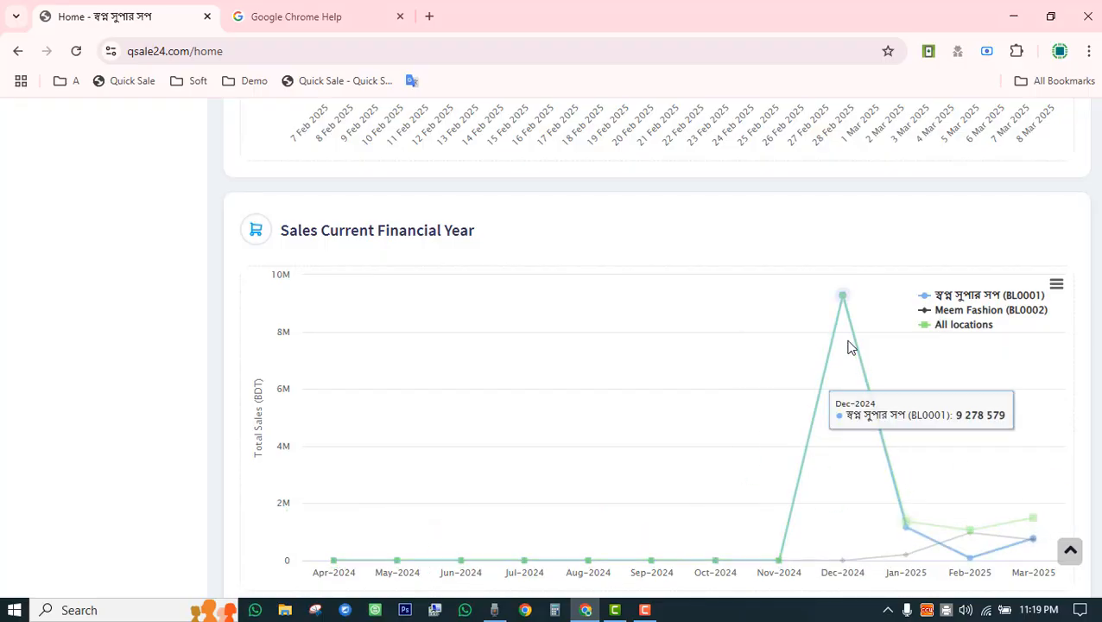
{"action": "scroll", "coordinate": [438, 376], "scroll_direction": "down", "scroll_amount": 5}
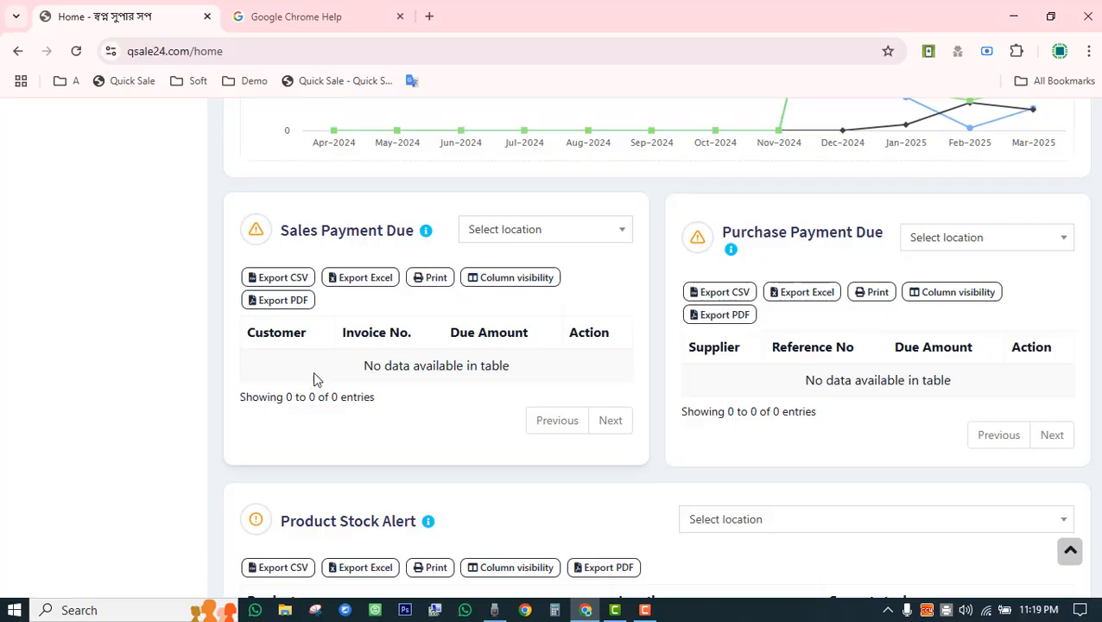
{"action": "left_click_drag", "start_coordinate": [349, 375], "coordinate": [519, 373]}
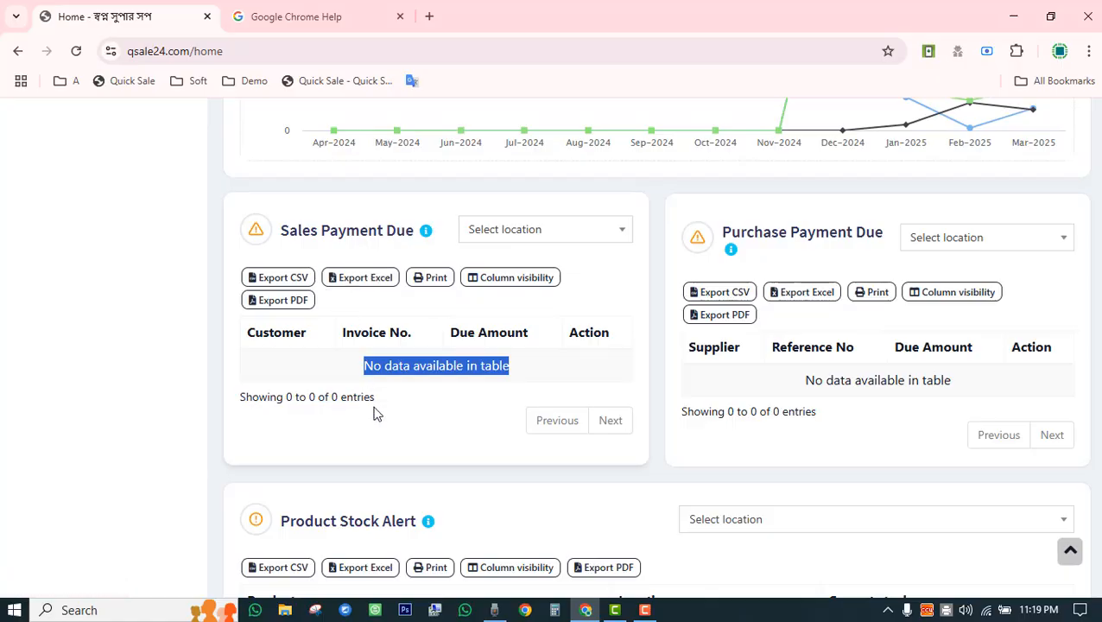
{"action": "left_click_drag", "start_coordinate": [802, 380], "coordinate": [957, 381]}
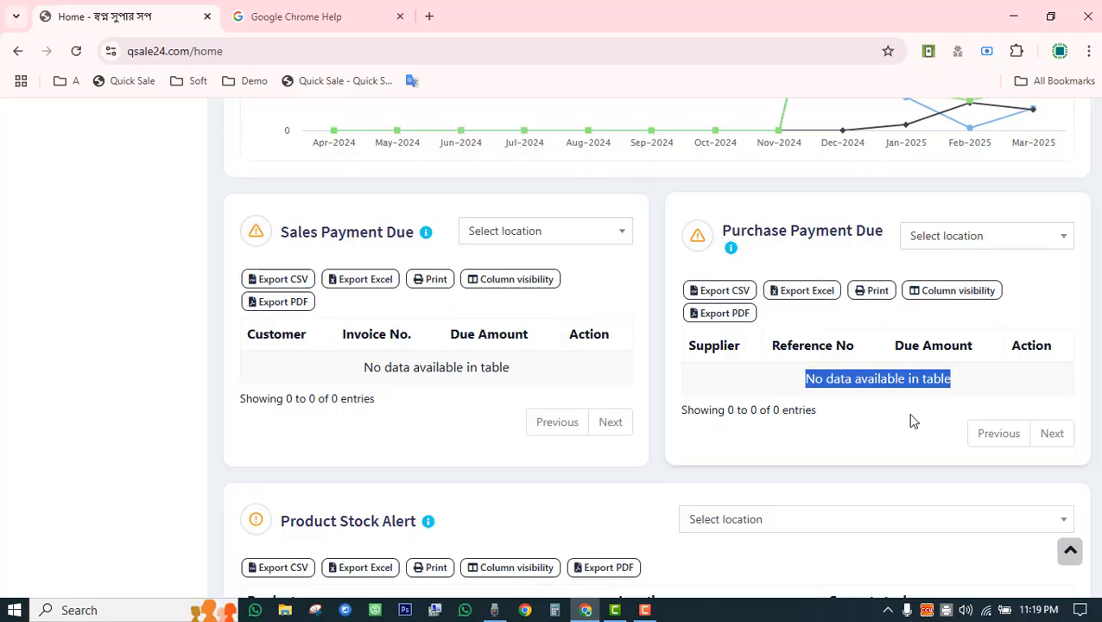
Scroll down to the Product Stock Alert table and highlight its heading.
{"action": "scroll", "coordinate": [911, 418], "scroll_direction": "down", "scroll_amount": 3}
{"action": "scroll", "coordinate": [911, 418], "scroll_direction": "down", "scroll_amount": 3}
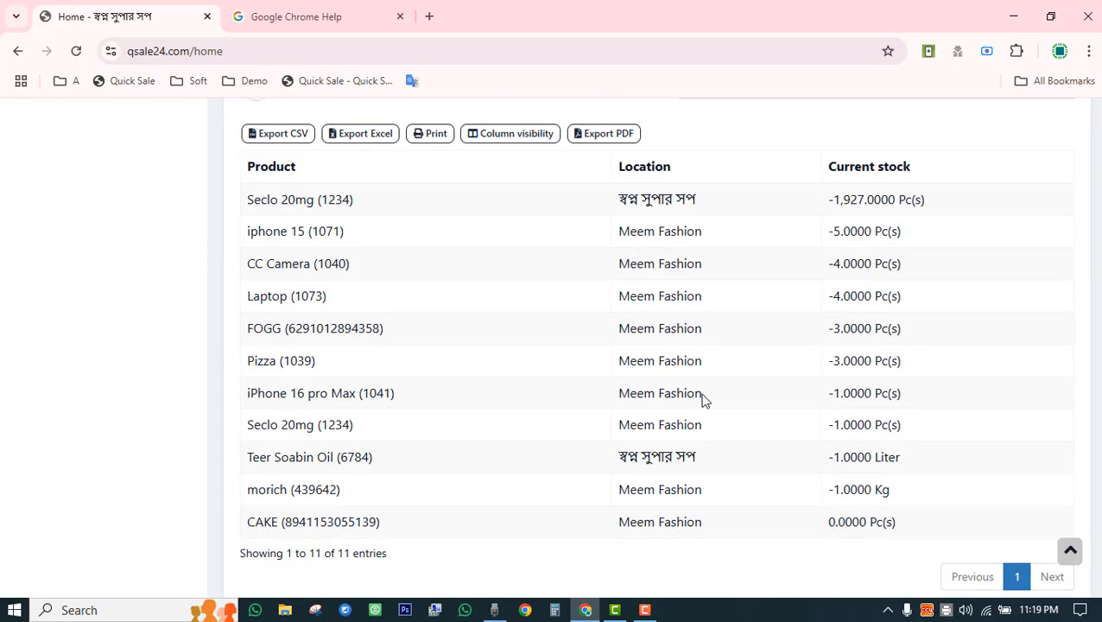
{"action": "scroll", "coordinate": [704, 399], "scroll_direction": "up", "scroll_amount": 3}
{"action": "left_click_drag", "start_coordinate": [285, 315], "coordinate": [417, 305]}
Highlight the Stock Expiry Alert heading and continue to the Sales Order table with its single order.
{"action": "scroll", "coordinate": [431, 438], "scroll_direction": "down", "scroll_amount": 3}
{"action": "scroll", "coordinate": [362, 395], "scroll_direction": "down", "scroll_amount": 3}
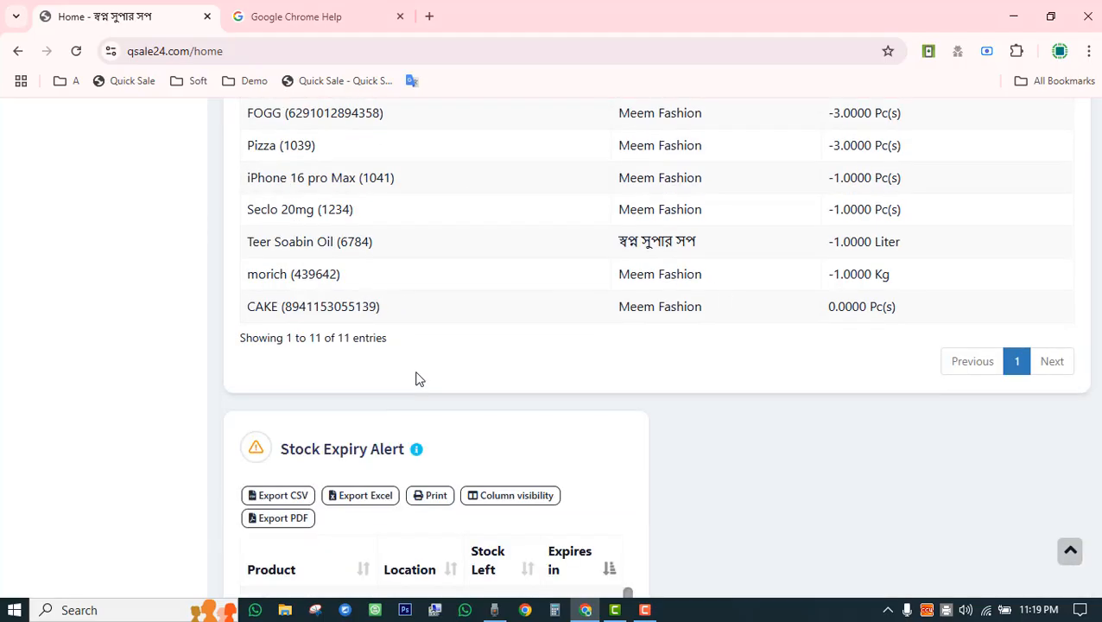
{"action": "scroll", "coordinate": [417, 377], "scroll_direction": "down", "scroll_amount": 3}
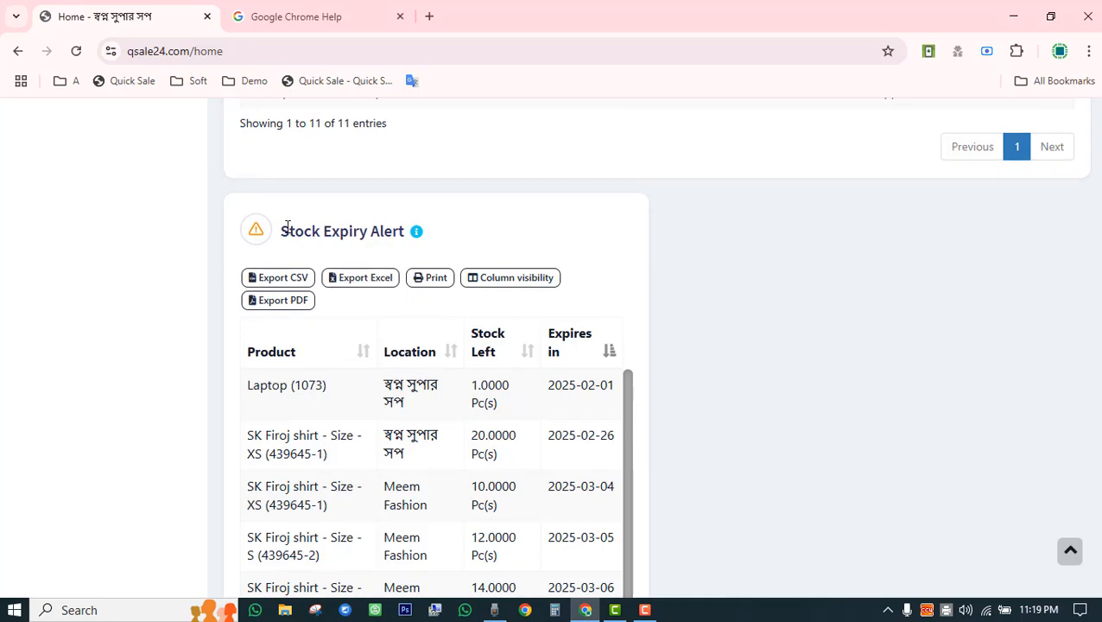
{"action": "left_click_drag", "start_coordinate": [286, 226], "coordinate": [406, 233]}
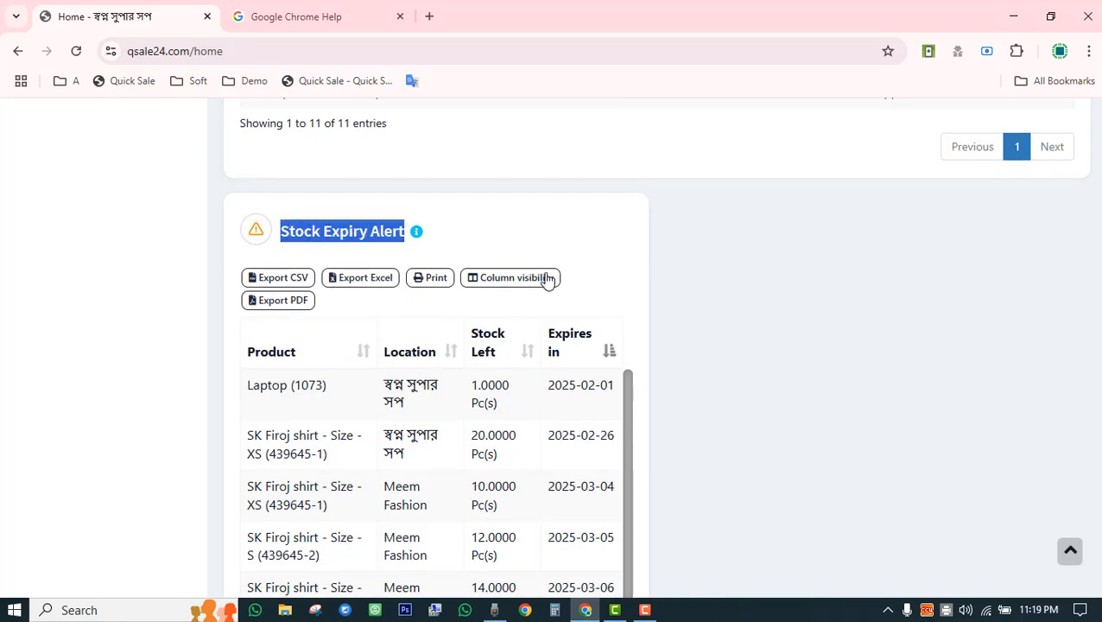
{"action": "scroll", "coordinate": [586, 278], "scroll_direction": "down", "scroll_amount": 3}
{"action": "scroll", "coordinate": [406, 302], "scroll_direction": "down", "scroll_amount": 6}
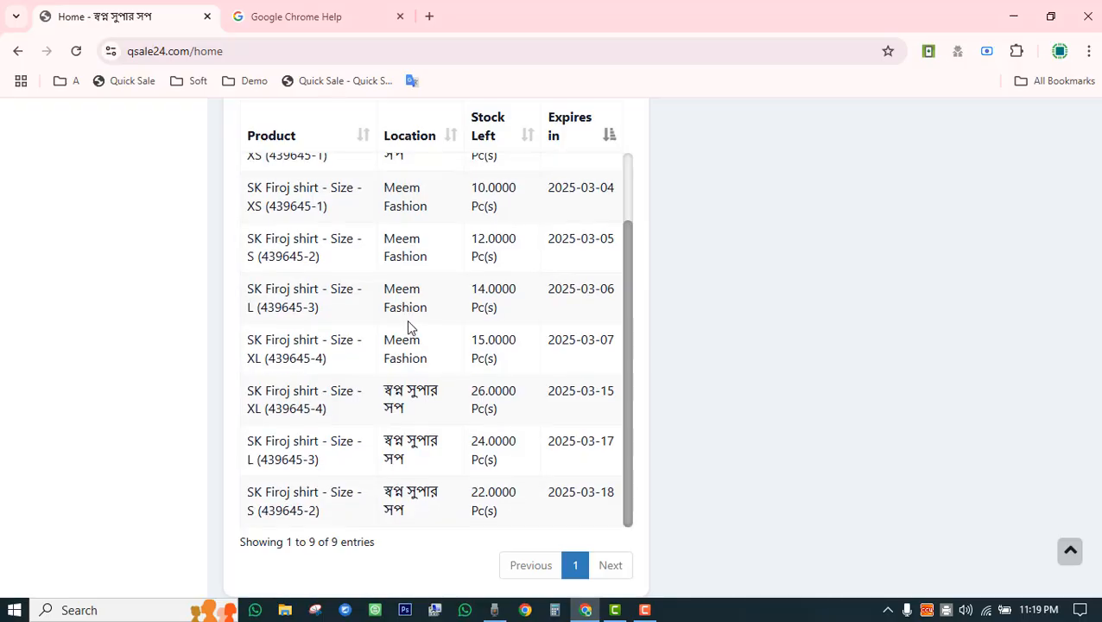
{"action": "scroll", "coordinate": [415, 330], "scroll_direction": "up", "scroll_amount": 5}
{"action": "scroll", "coordinate": [562, 269], "scroll_direction": "down", "scroll_amount": 5}
{"action": "scroll", "coordinate": [564, 276], "scroll_direction": "up", "scroll_amount": 5}
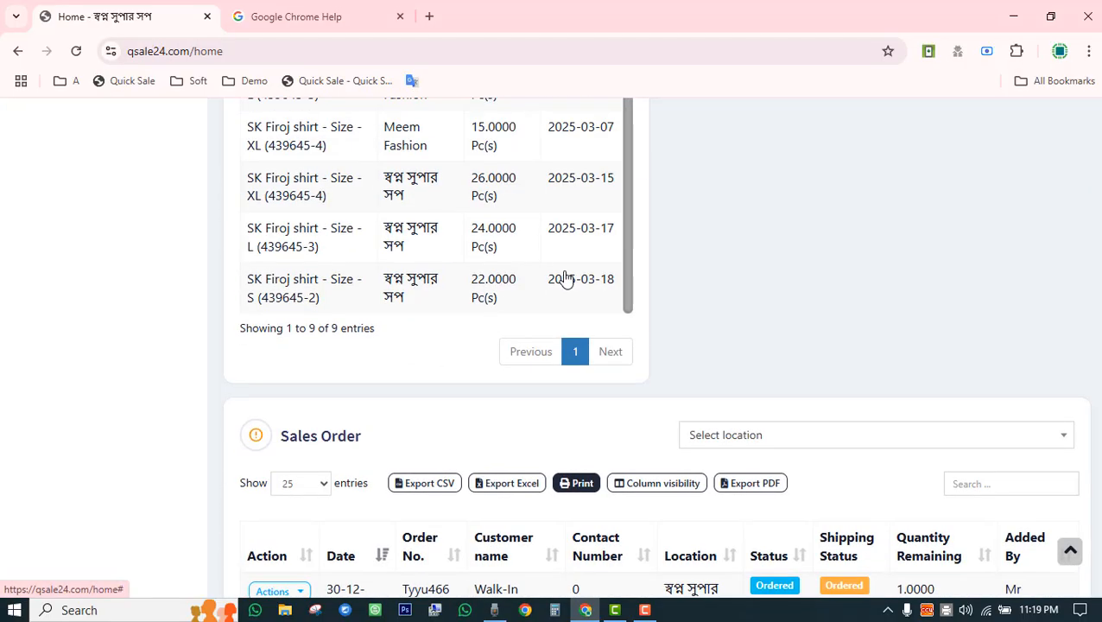
{"action": "scroll", "coordinate": [575, 277], "scroll_direction": "down", "scroll_amount": 3}
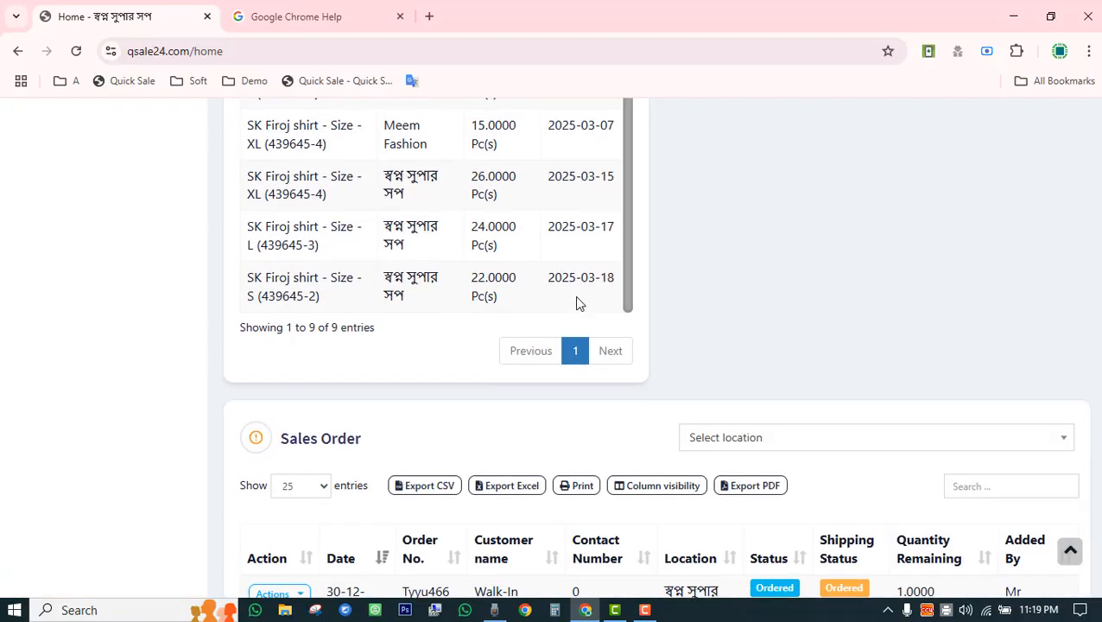
{"action": "scroll", "coordinate": [577, 311], "scroll_direction": "down", "scroll_amount": 2}
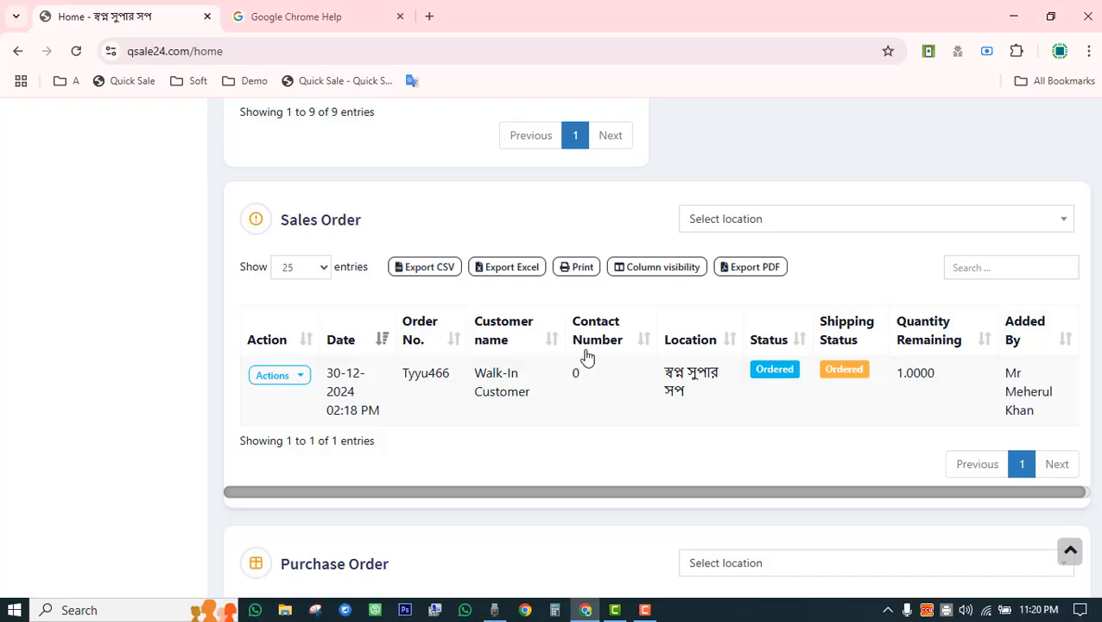
Scroll down the dashboard and back up toward the sales and purchase totals.
{"action": "scroll", "coordinate": [585, 361], "scroll_direction": "down", "scroll_amount": 3}
{"action": "scroll", "coordinate": [579, 361], "scroll_direction": "down", "scroll_amount": 3}
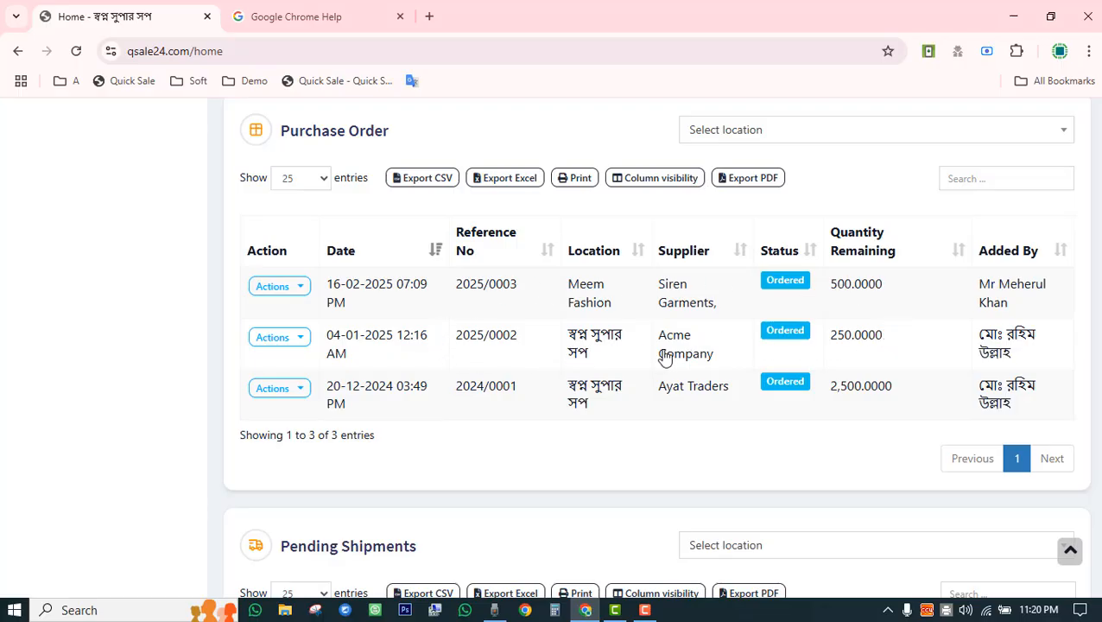
{"action": "scroll", "coordinate": [665, 358], "scroll_direction": "down", "scroll_amount": 5}
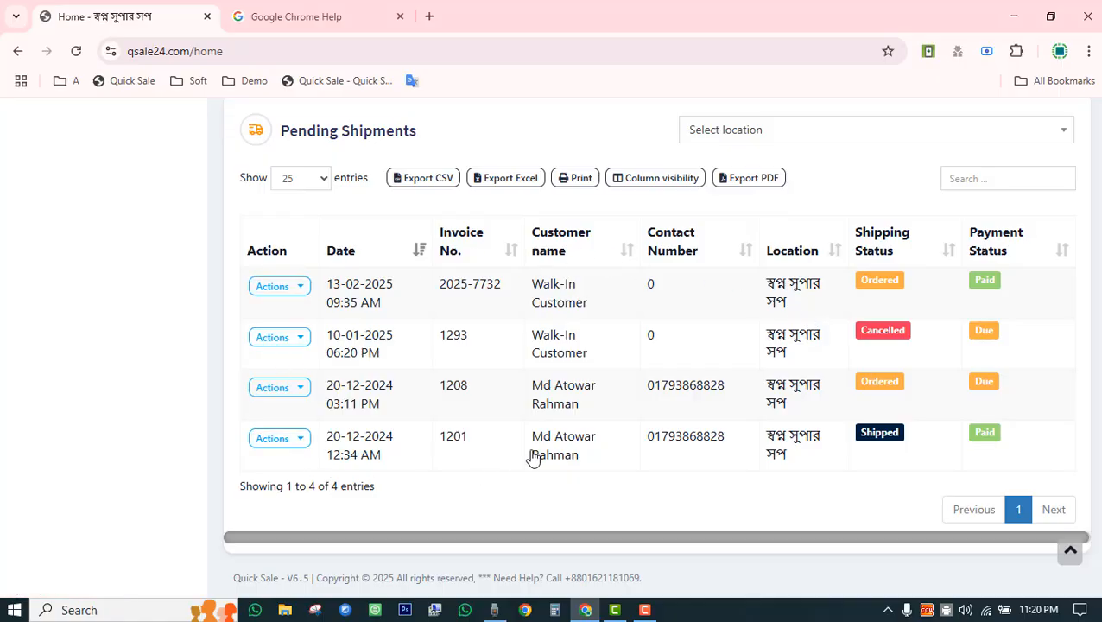
{"action": "scroll", "coordinate": [534, 458], "scroll_direction": "up", "scroll_amount": 15}
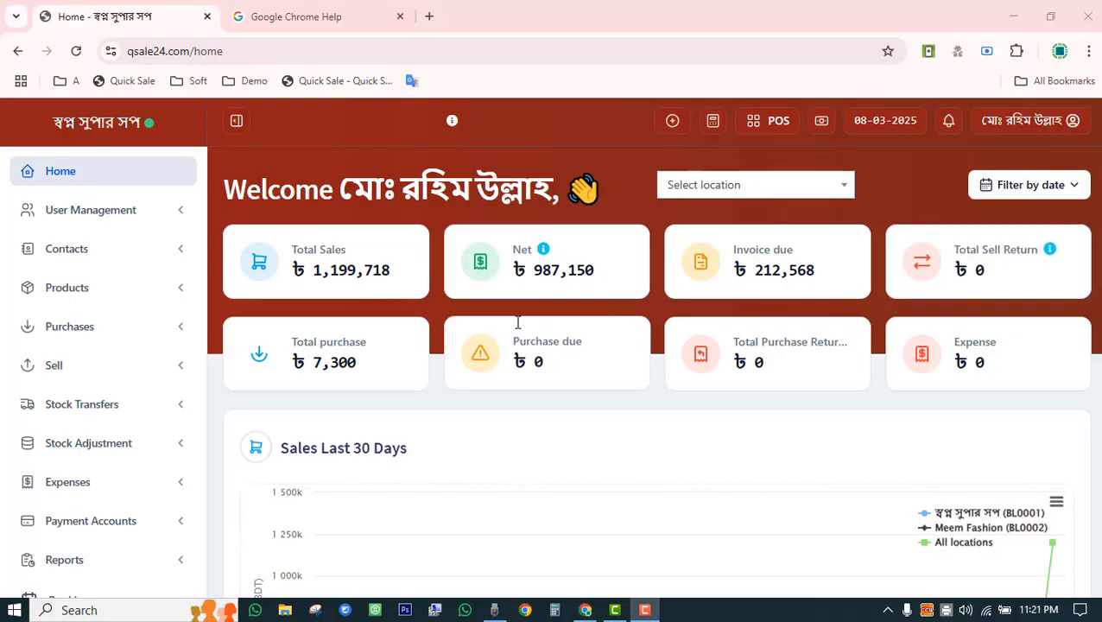
Open the User Management Users list and highlight the Sales, Admin and Manager roles.
{"action": "left_click", "coordinate": [176, 212]}
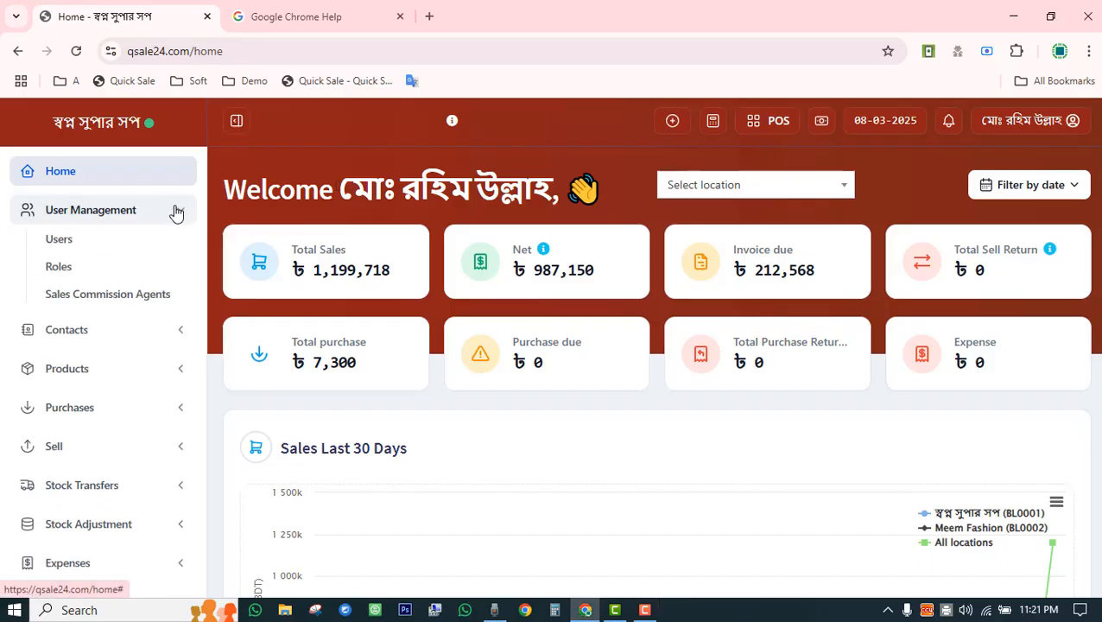
{"action": "left_click", "coordinate": [57, 243]}
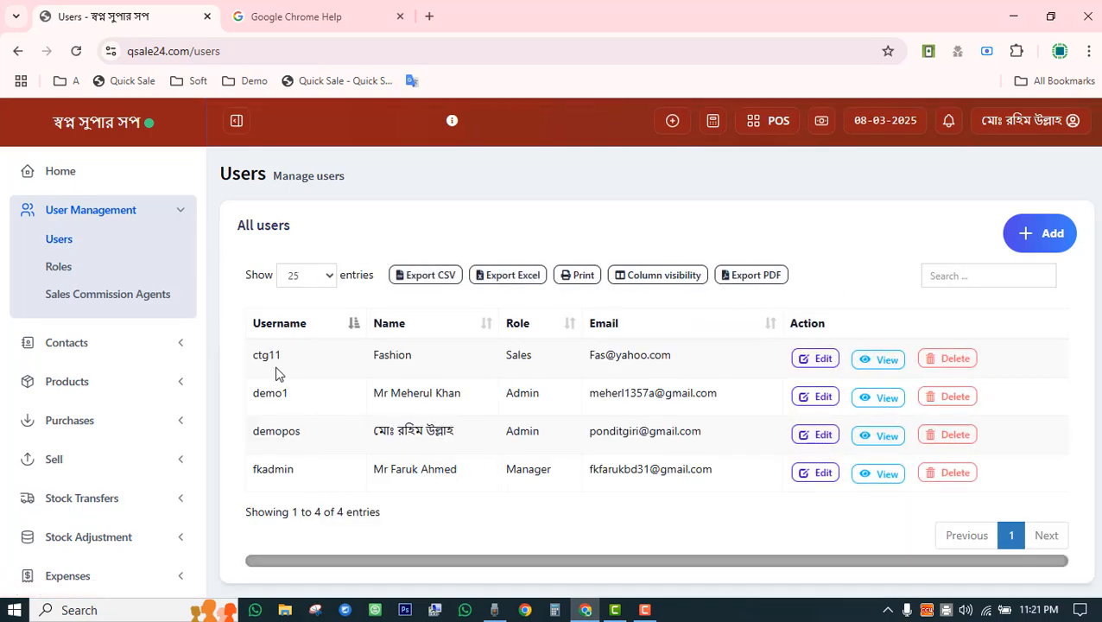
{"action": "double_click", "coordinate": [516, 354]}
{"action": "left_click_drag", "start_coordinate": [505, 391], "coordinate": [561, 393]}
{"action": "left_click_drag", "start_coordinate": [506, 469], "coordinate": [570, 482]}
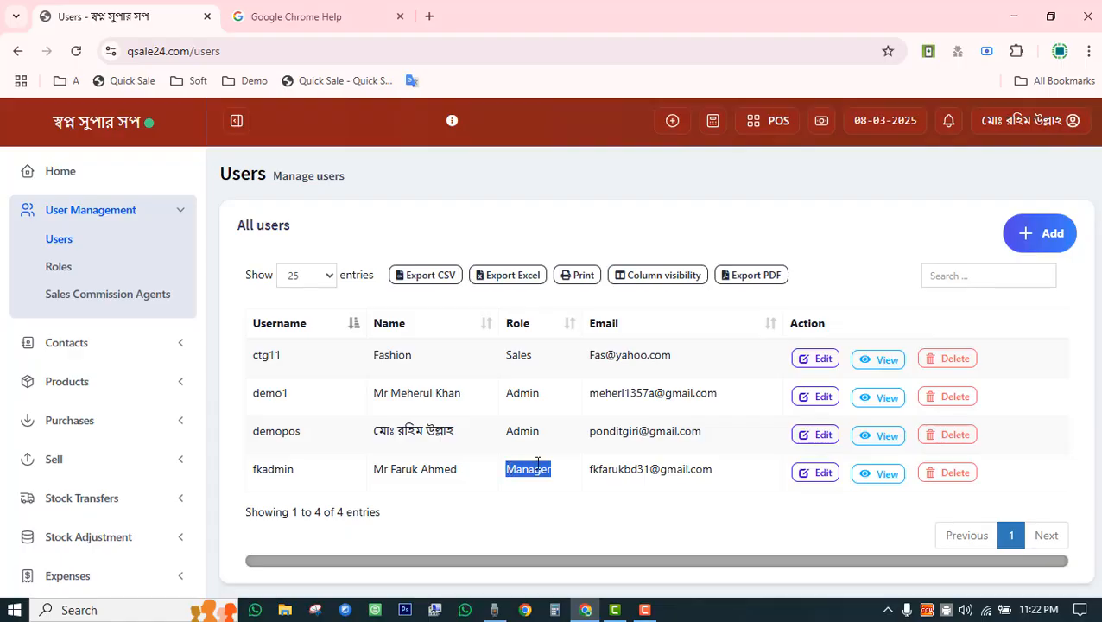
{"action": "left_click", "coordinate": [1040, 236]}
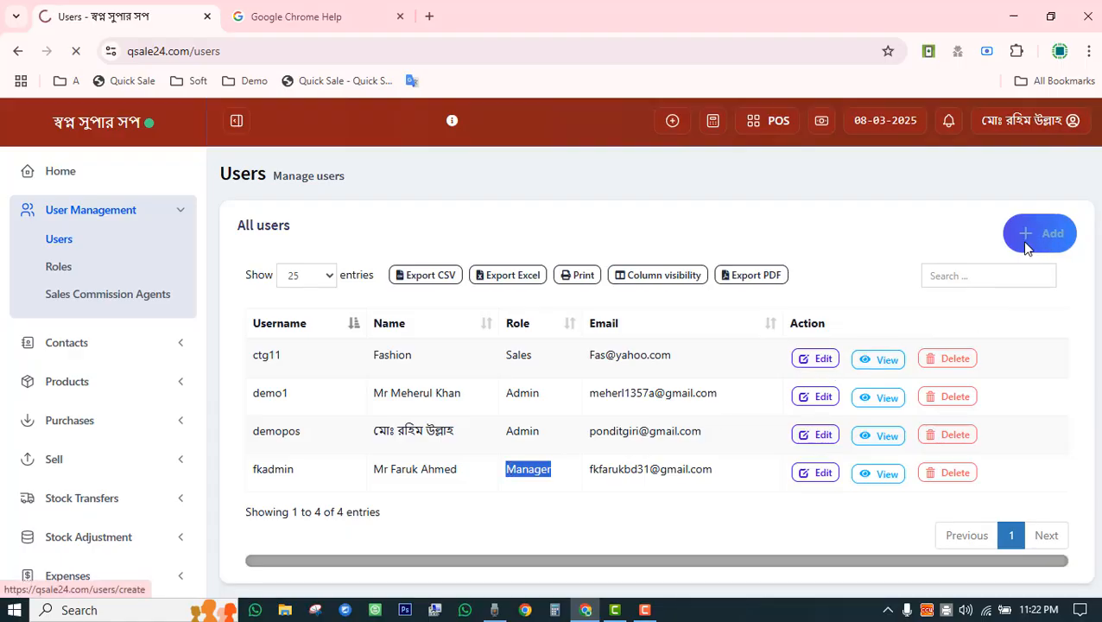
{"action": "scroll", "coordinate": [656, 457], "scroll_direction": "down", "scroll_amount": 8}
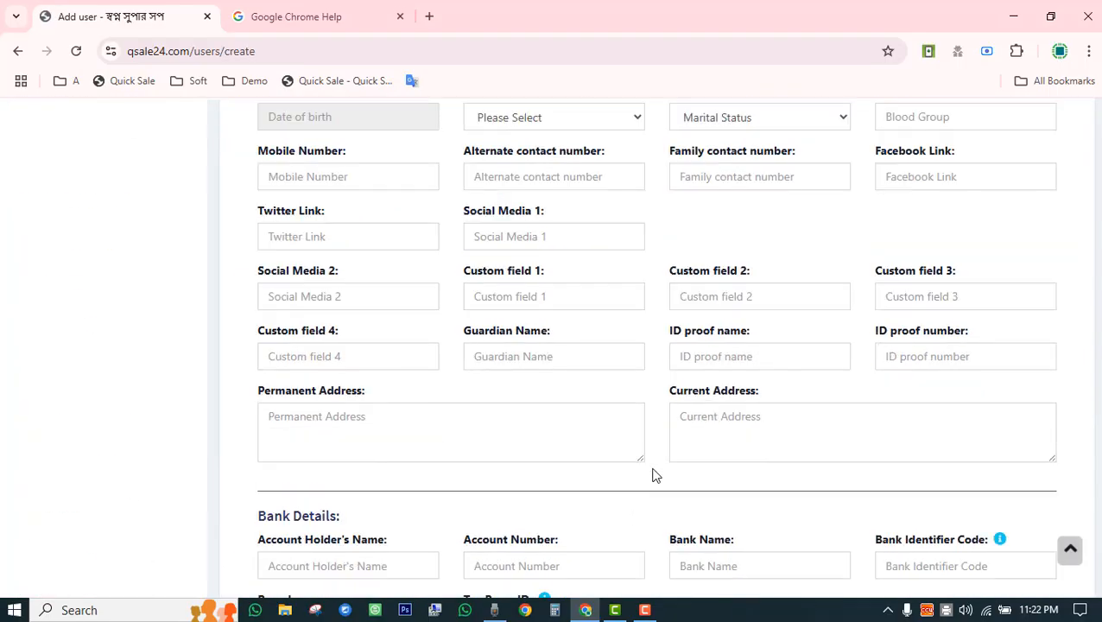
{"action": "scroll", "coordinate": [654, 474], "scroll_direction": "up", "scroll_amount": 10}
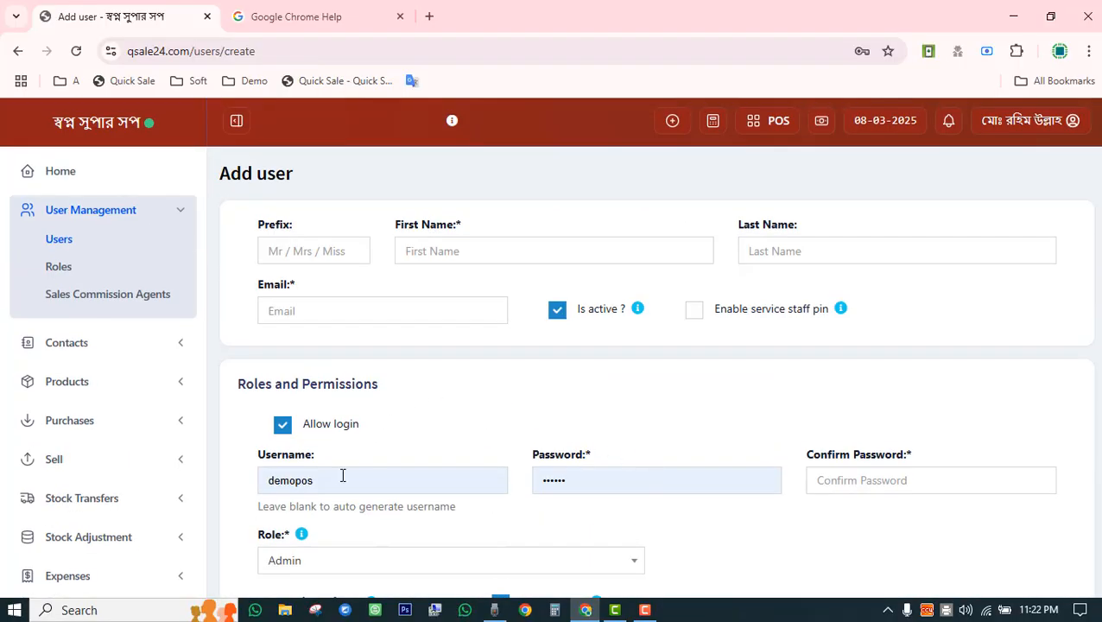
{"action": "left_click_drag", "start_coordinate": [343, 476], "coordinate": [266, 478]}
{"action": "left_click", "coordinate": [428, 435]}
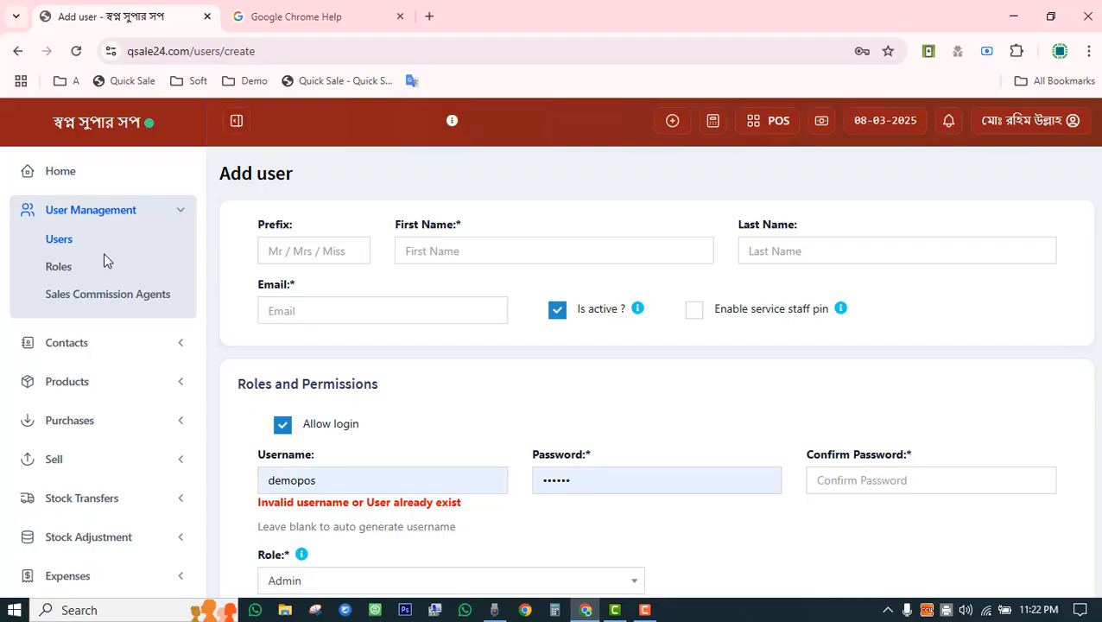
{"action": "left_click", "coordinate": [71, 244]}
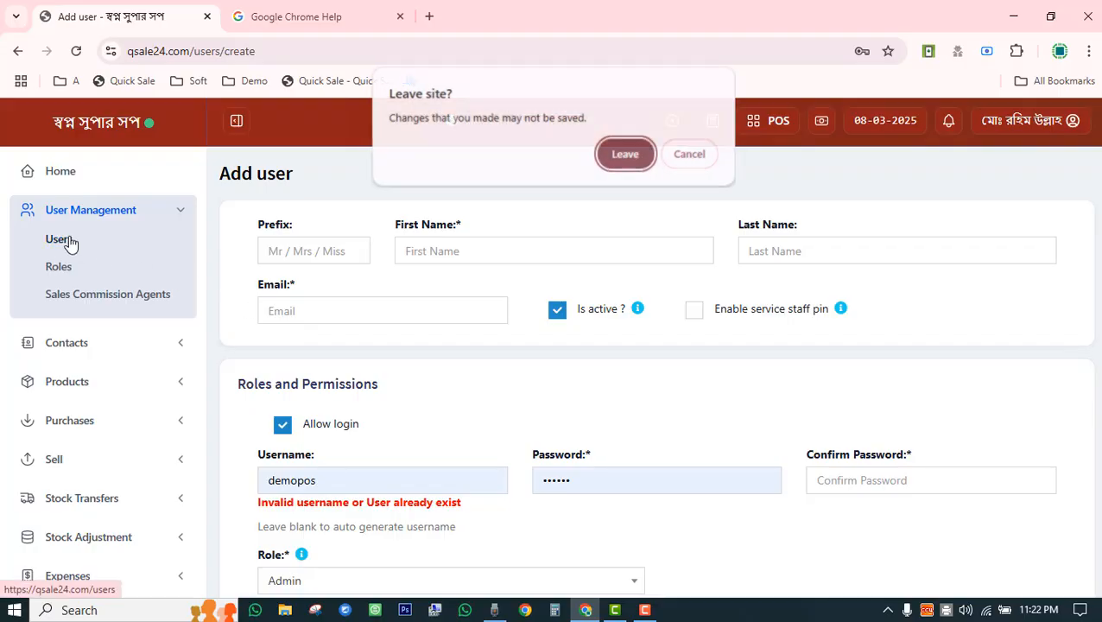
{"action": "left_click", "coordinate": [628, 154]}
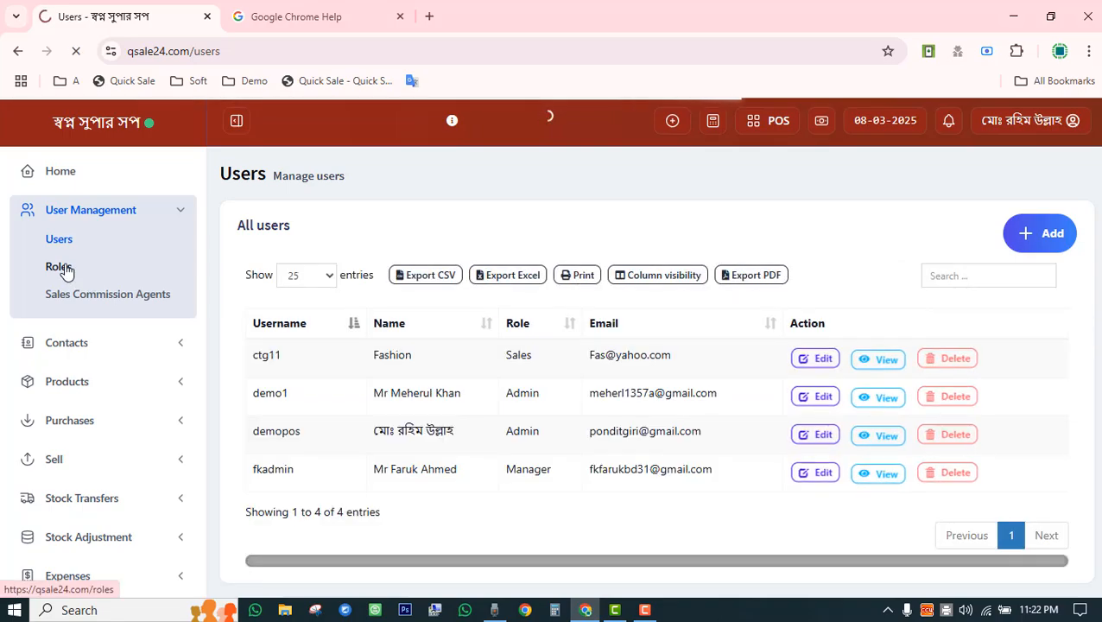
Edit the Manager role from the Roles list and scroll through its permission checkboxes.
{"action": "left_click", "coordinate": [67, 271]}
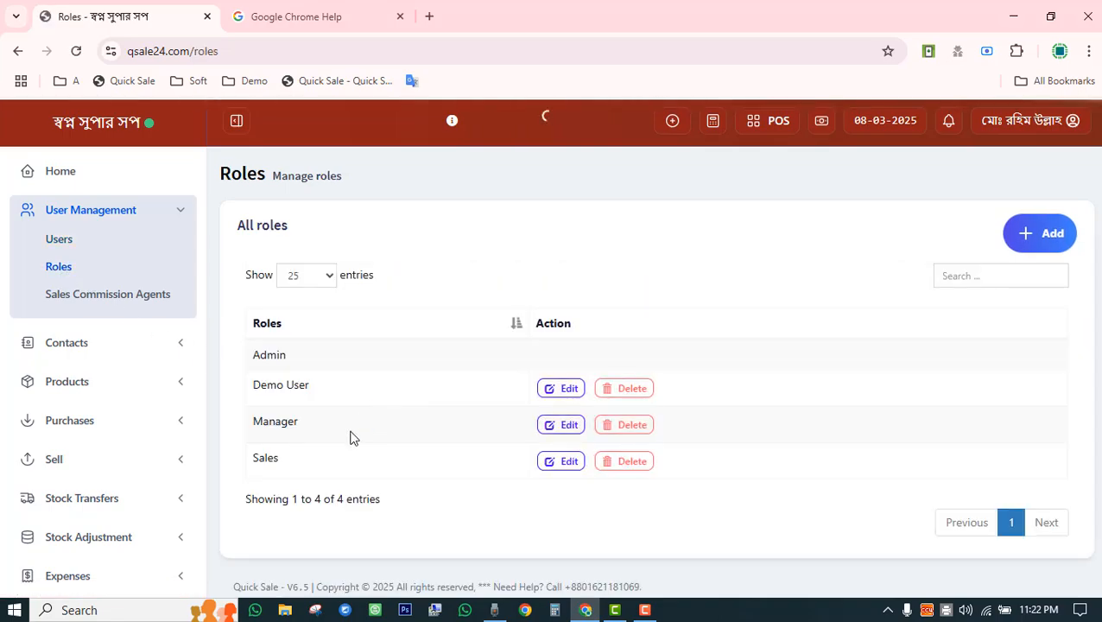
{"action": "left_click", "coordinate": [560, 428]}
{"action": "scroll", "coordinate": [496, 337], "scroll_direction": "down", "scroll_amount": 9}
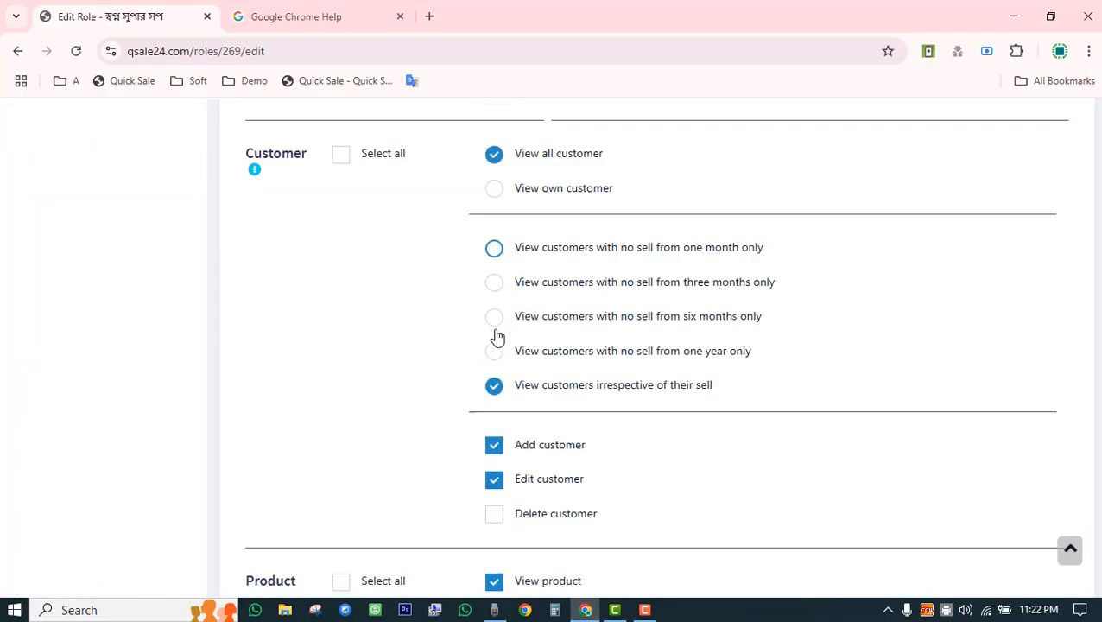
{"action": "scroll", "coordinate": [495, 336], "scroll_direction": "up", "scroll_amount": 10}
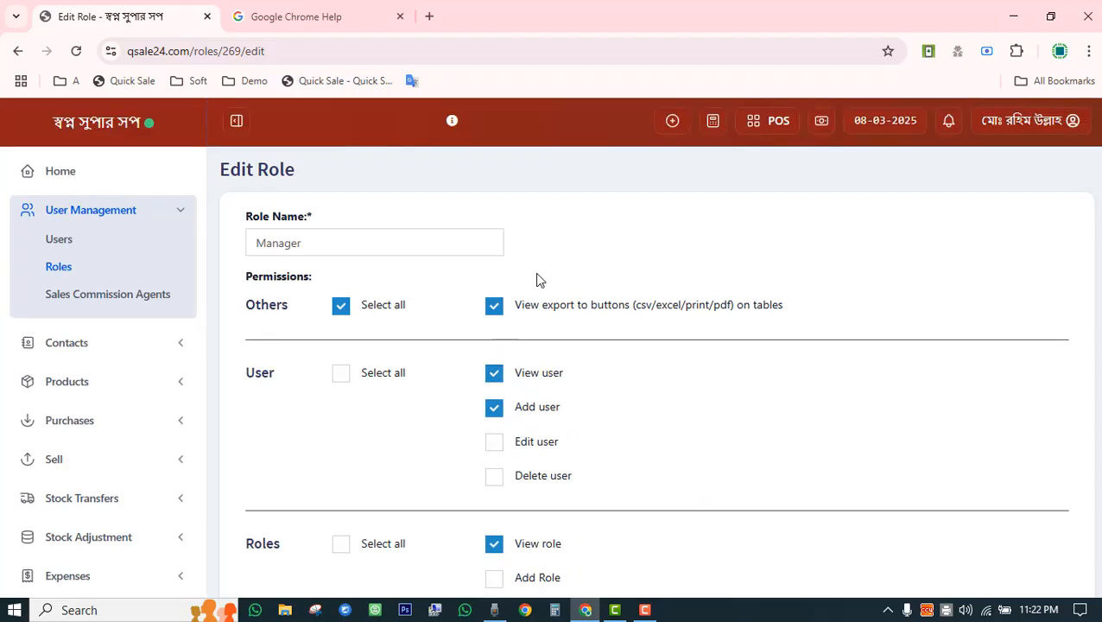
{"action": "scroll", "coordinate": [539, 314], "scroll_direction": "down", "scroll_amount": 20}
{"action": "scroll", "coordinate": [543, 340], "scroll_direction": "down", "scroll_amount": 8}
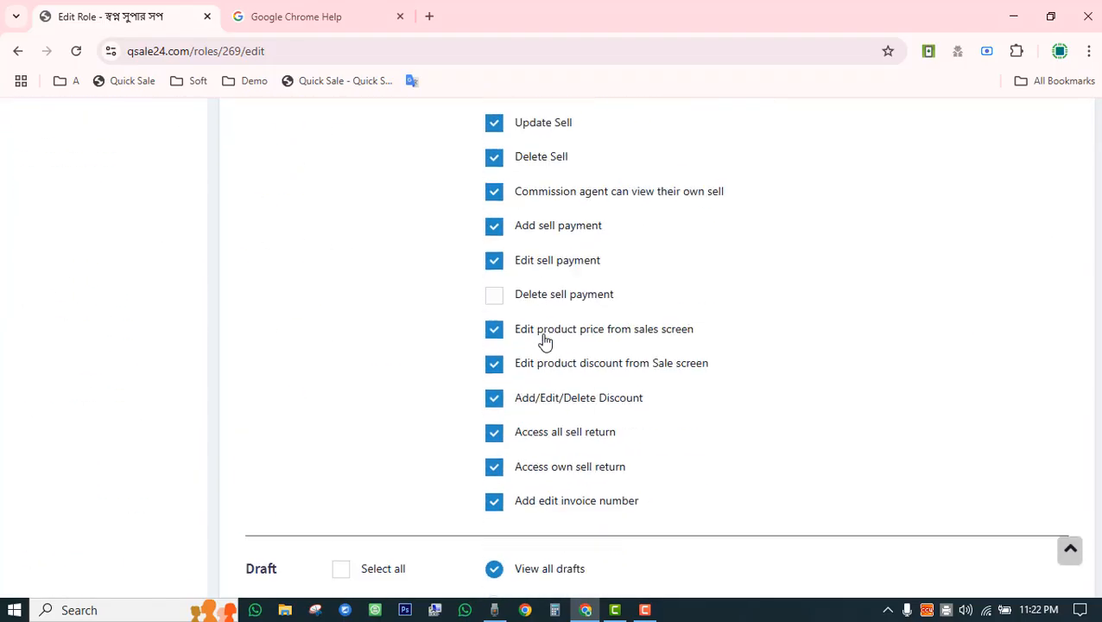
{"action": "scroll", "coordinate": [545, 342], "scroll_direction": "up", "scroll_amount": 10}
{"action": "scroll", "coordinate": [545, 342], "scroll_direction": "up", "scroll_amount": 15}
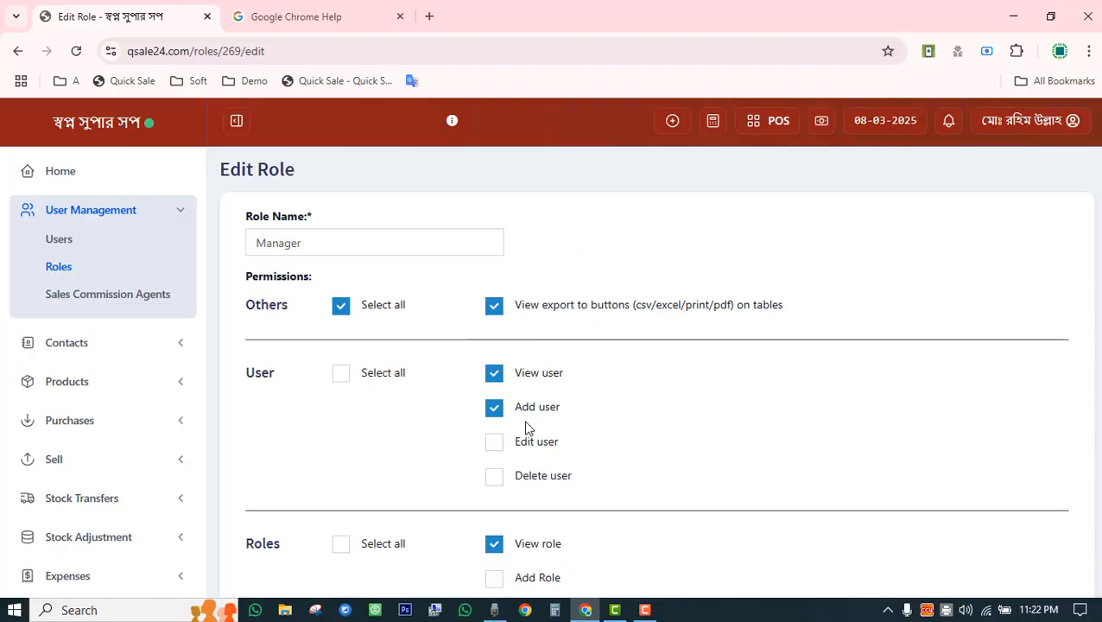
{"action": "scroll", "coordinate": [524, 429], "scroll_direction": "down", "scroll_amount": 12}
{"action": "scroll", "coordinate": [528, 428], "scroll_direction": "down", "scroll_amount": 1}
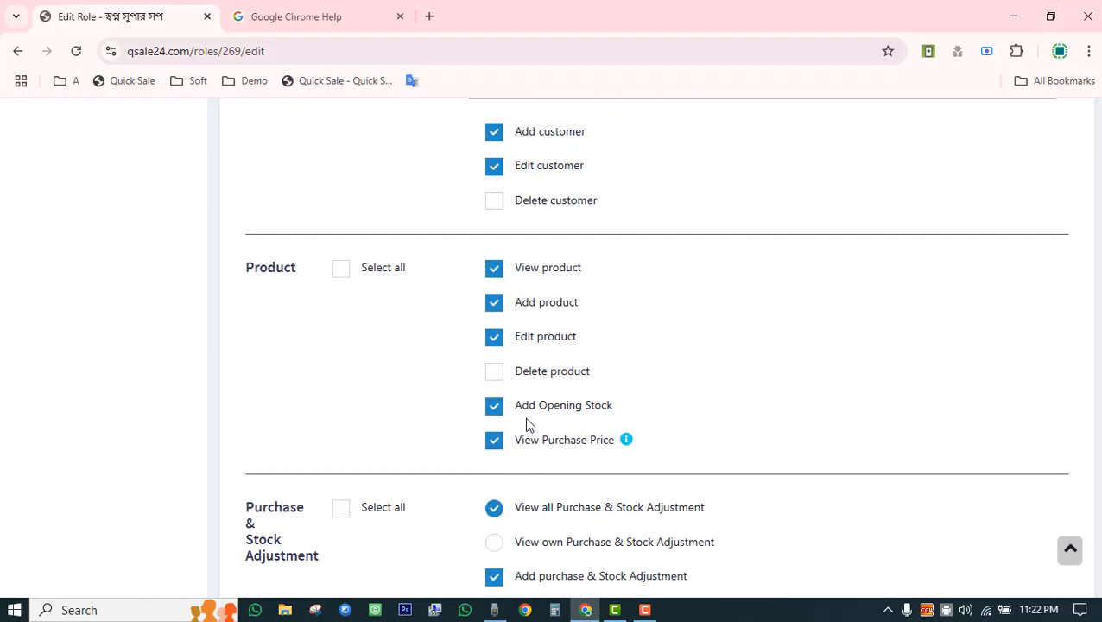
{"action": "scroll", "coordinate": [529, 425], "scroll_direction": "down", "scroll_amount": 12}
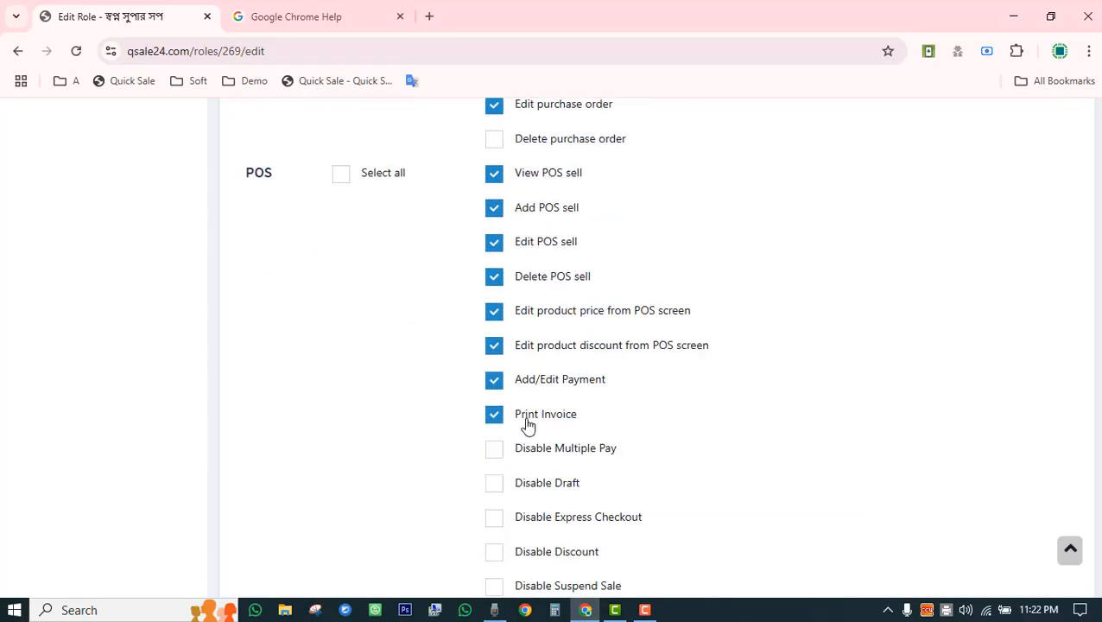
{"action": "scroll", "coordinate": [529, 425], "scroll_direction": "down", "scroll_amount": 12}
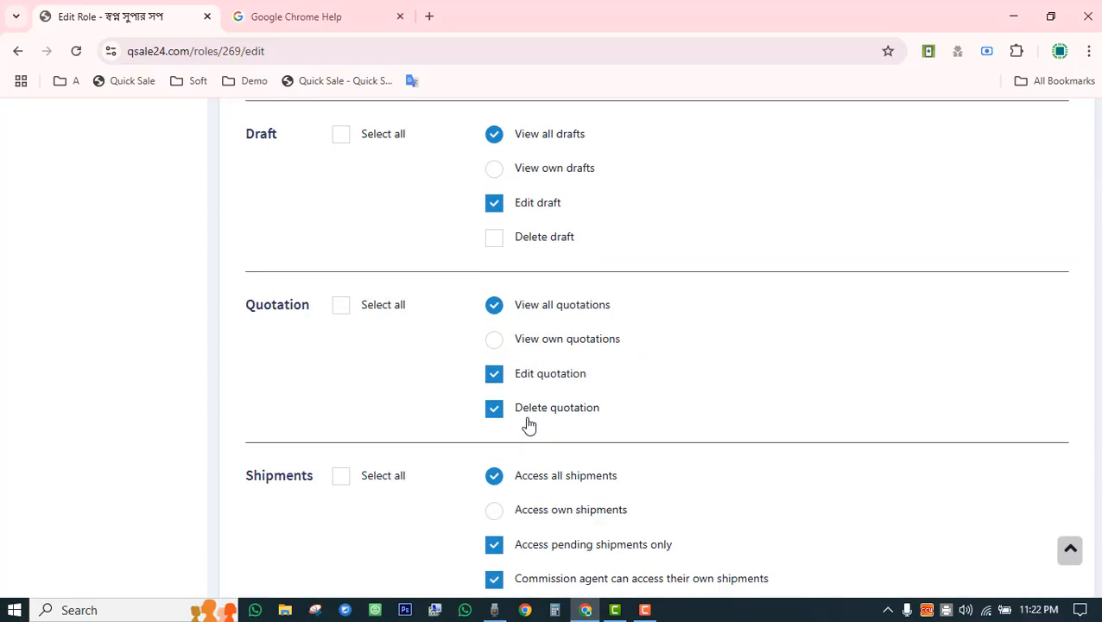
{"action": "scroll", "coordinate": [528, 425], "scroll_direction": "down", "scroll_amount": 10}
{"action": "scroll", "coordinate": [528, 425], "scroll_direction": "up", "scroll_amount": 20}
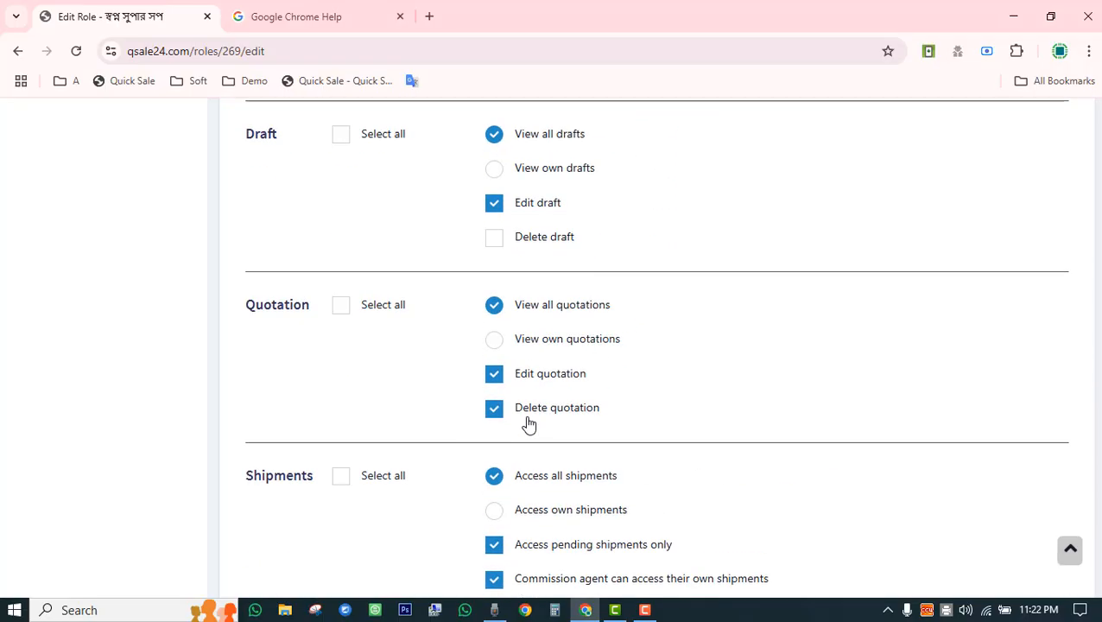
{"action": "scroll", "coordinate": [529, 425], "scroll_direction": "up", "scroll_amount": 15}
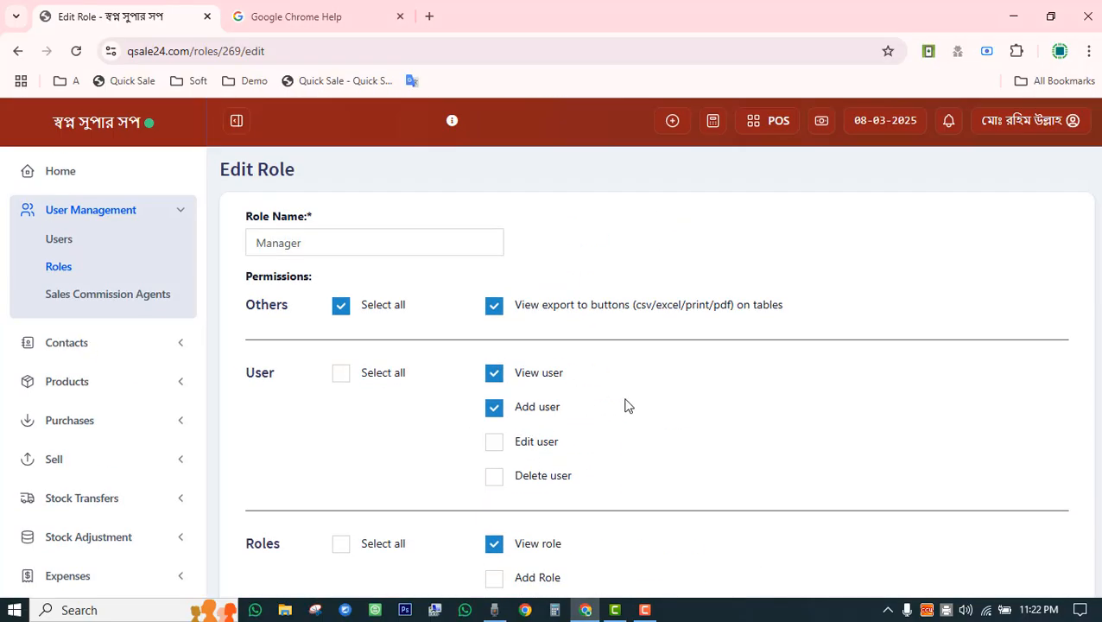
{"action": "scroll", "coordinate": [628, 405], "scroll_direction": "down", "scroll_amount": 3}
{"action": "scroll", "coordinate": [628, 406], "scroll_direction": "up", "scroll_amount": 3}
{"action": "key", "text": "F10"}
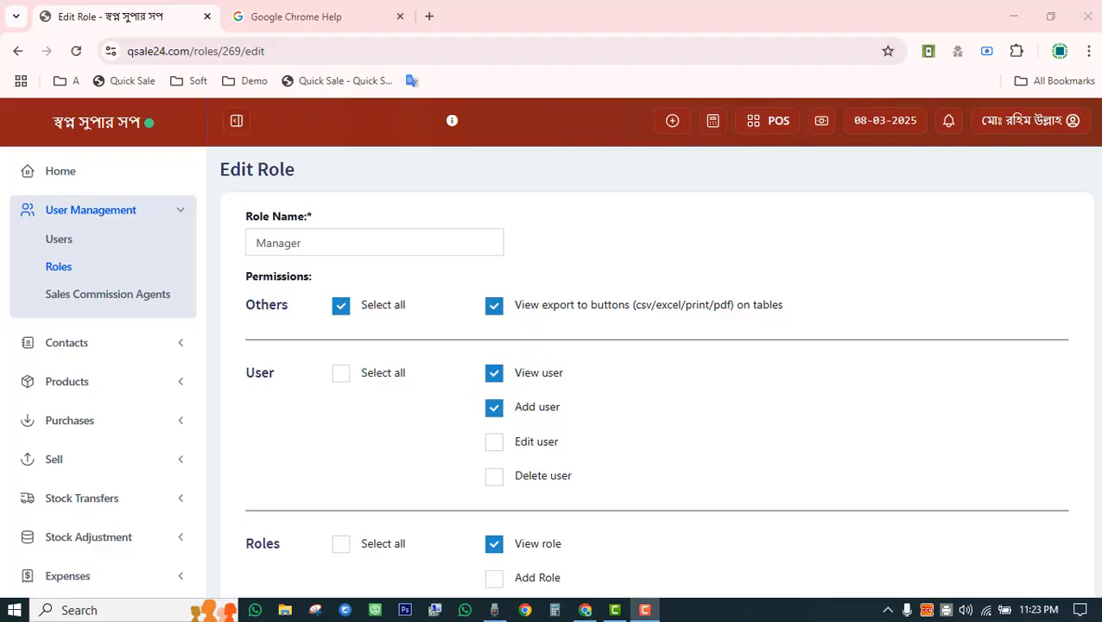
Show the Sales Commission Agents list, then expand Contacts in the sidebar.
{"action": "left_click", "coordinate": [127, 294]}
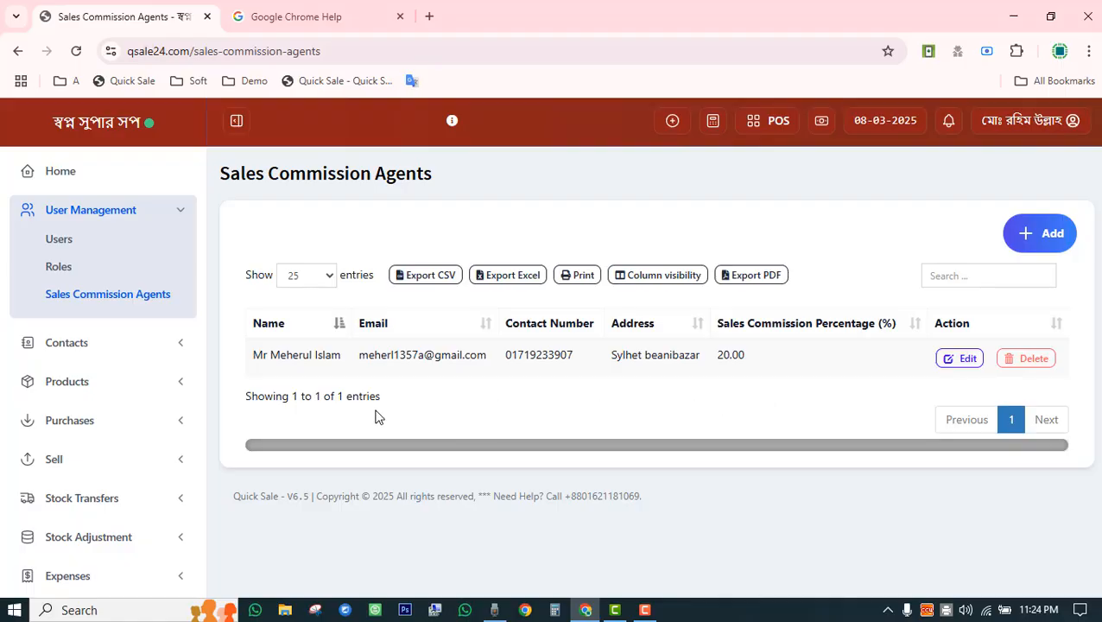
{"action": "left_click", "coordinate": [85, 350]}
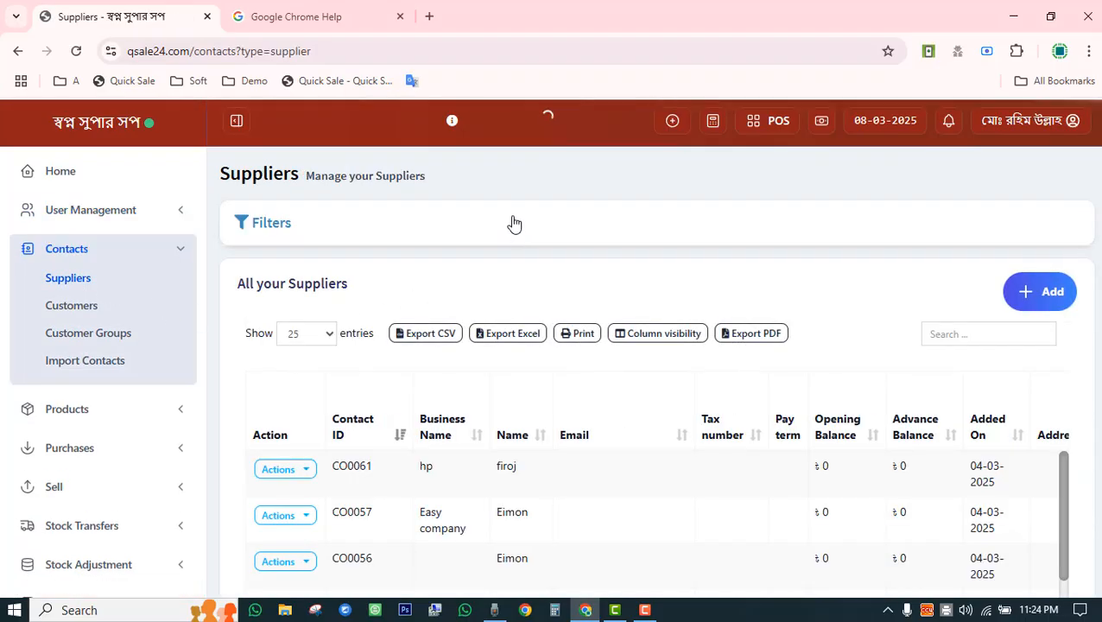
Scroll the Suppliers table across to the Total Purchase Due column.
{"action": "scroll", "coordinate": [510, 232], "scroll_direction": "down", "scroll_amount": 10}
{"action": "scroll", "coordinate": [535, 363], "scroll_direction": "down", "scroll_amount": 3}
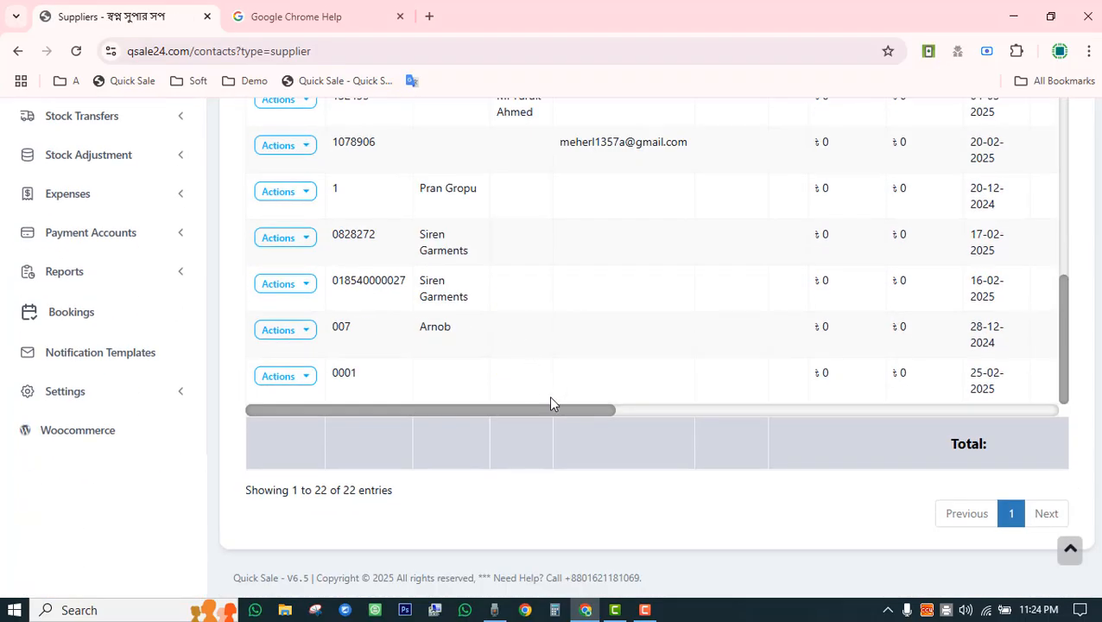
{"action": "scroll", "coordinate": [552, 392], "scroll_direction": "up", "scroll_amount": 8}
{"action": "left_click_drag", "start_coordinate": [558, 416], "coordinate": [784, 413]}
{"action": "scroll", "coordinate": [700, 312], "scroll_direction": "up", "scroll_amount": 5}
{"action": "scroll", "coordinate": [653, 311], "scroll_direction": "down", "scroll_amount": 10}
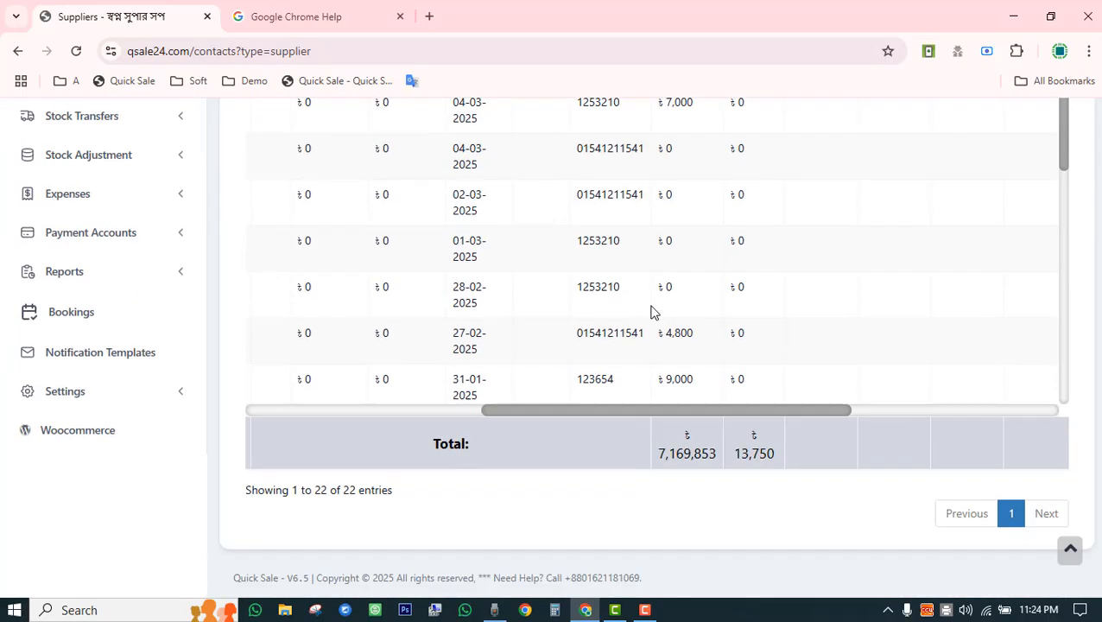
{"action": "scroll", "coordinate": [653, 311], "scroll_direction": "up", "scroll_amount": 10}
{"action": "scroll", "coordinate": [657, 298], "scroll_direction": "down", "scroll_amount": 3}
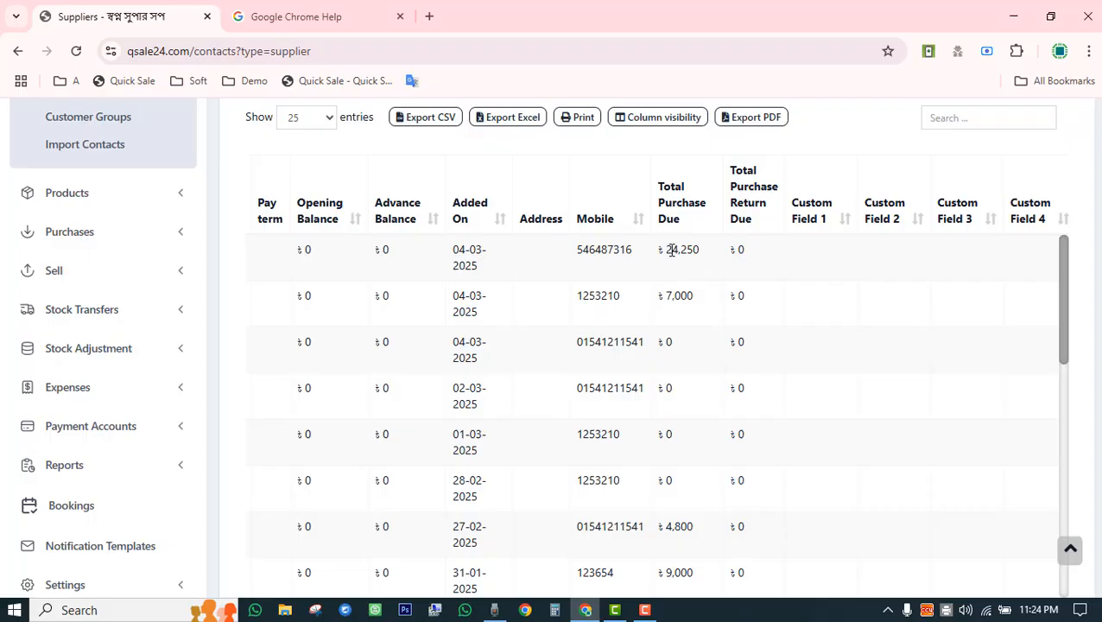
Highlight the ৳24,250 and ৳7,000 purchase due amounts on the two most recent suppliers.
{"action": "double_click", "coordinate": [672, 250]}
{"action": "double_click", "coordinate": [679, 295]}
{"action": "double_click", "coordinate": [673, 251]}
{"action": "double_click", "coordinate": [673, 296]}
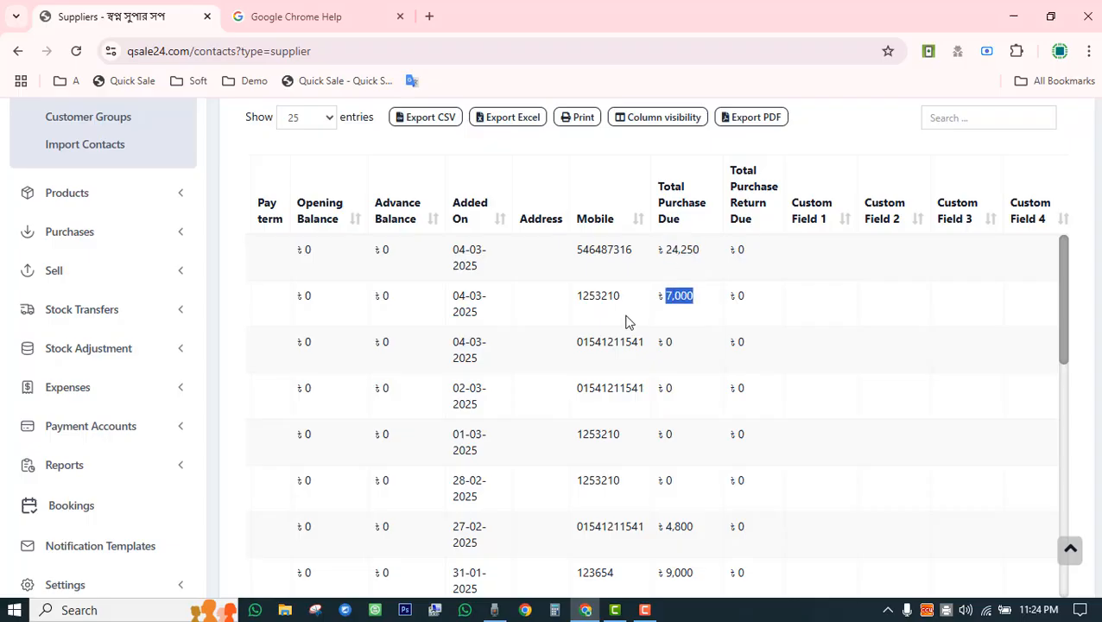
{"action": "scroll", "coordinate": [627, 322], "scroll_direction": "up", "scroll_amount": 3}
Open the Customers list, scroll back to the Action column, and dismiss the second customer's action options.
{"action": "left_click", "coordinate": [70, 307]}
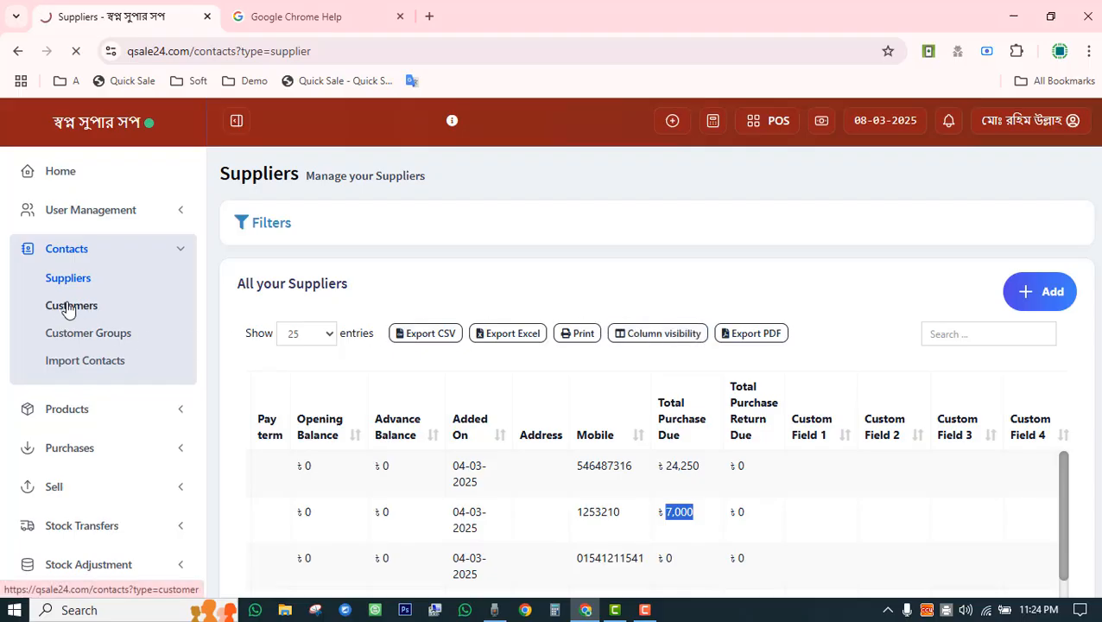
{"action": "scroll", "coordinate": [570, 274], "scroll_direction": "down", "scroll_amount": 2}
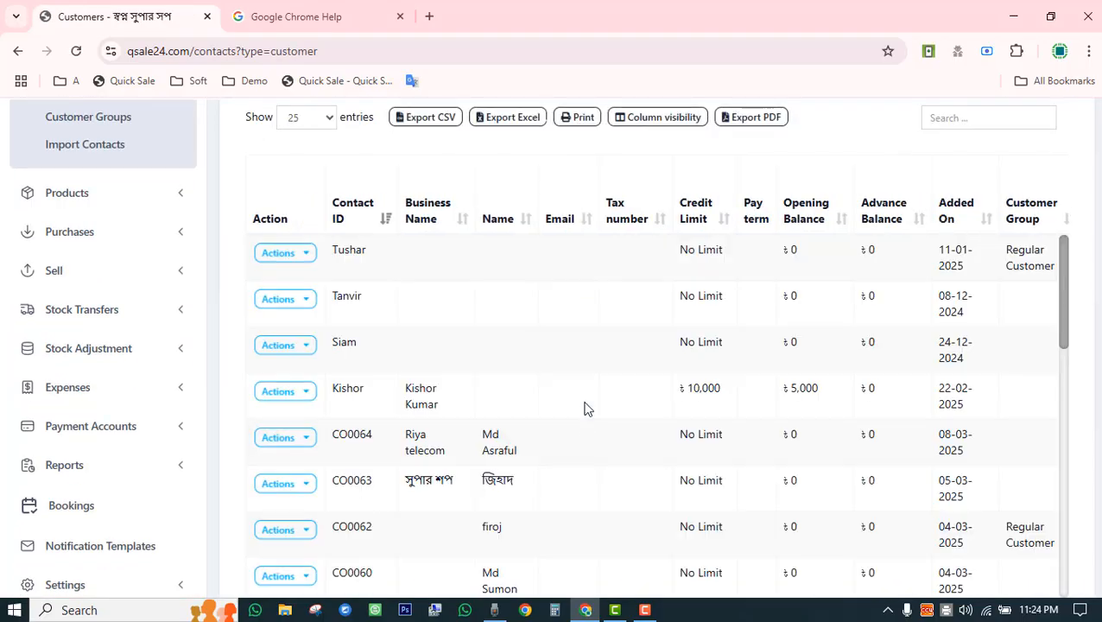
{"action": "scroll", "coordinate": [588, 484], "scroll_direction": "down", "scroll_amount": 12}
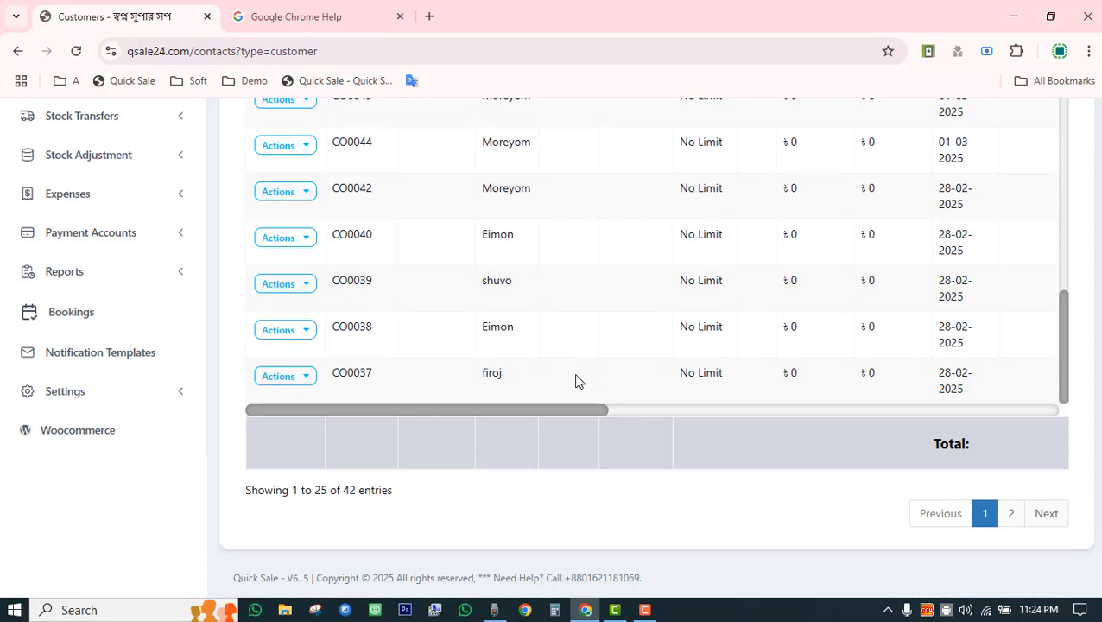
{"action": "left_click_drag", "start_coordinate": [558, 412], "coordinate": [737, 411]}
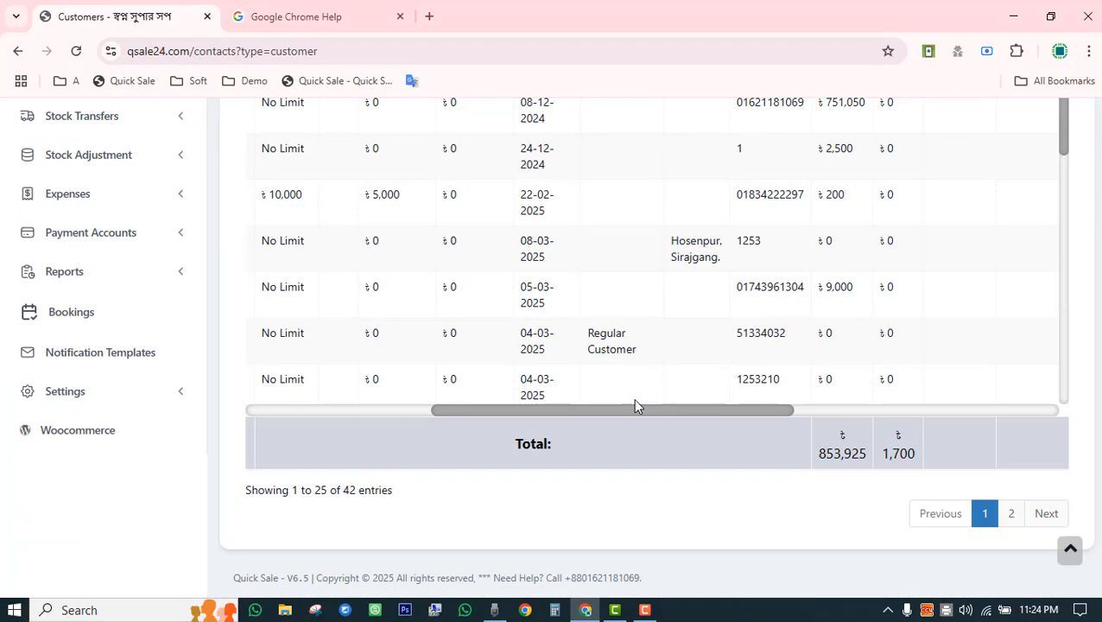
{"action": "left_click_drag", "start_coordinate": [626, 413], "coordinate": [318, 419]}
{"action": "scroll", "coordinate": [315, 344], "scroll_direction": "up", "scroll_amount": 5}
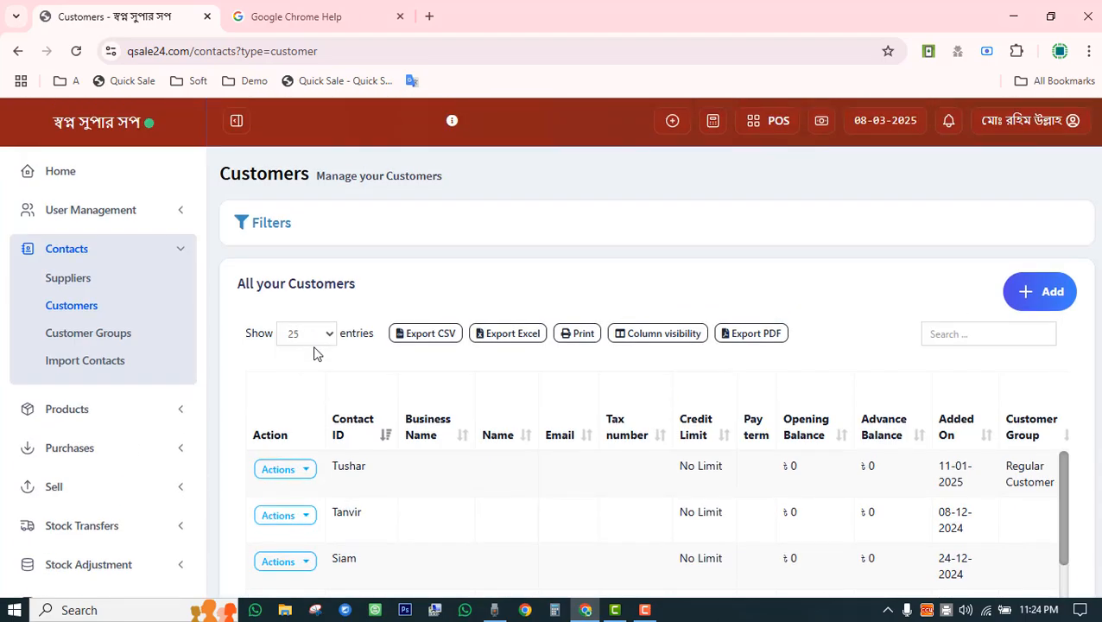
{"action": "scroll", "coordinate": [315, 344], "scroll_direction": "down", "scroll_amount": 3}
{"action": "left_click", "coordinate": [301, 302]}
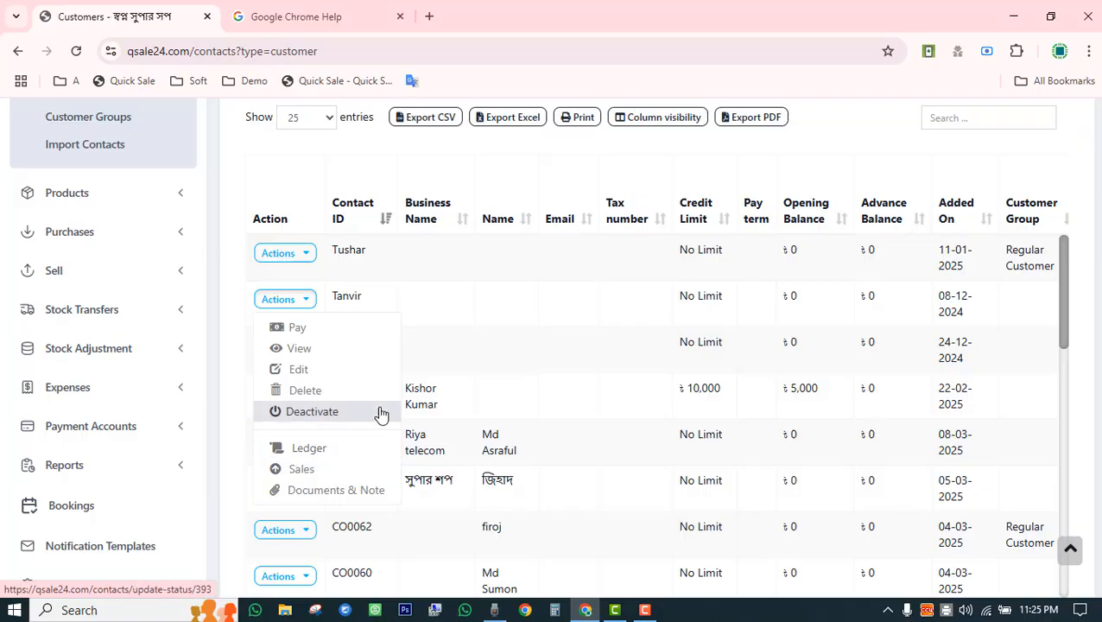
{"action": "left_click", "coordinate": [644, 449]}
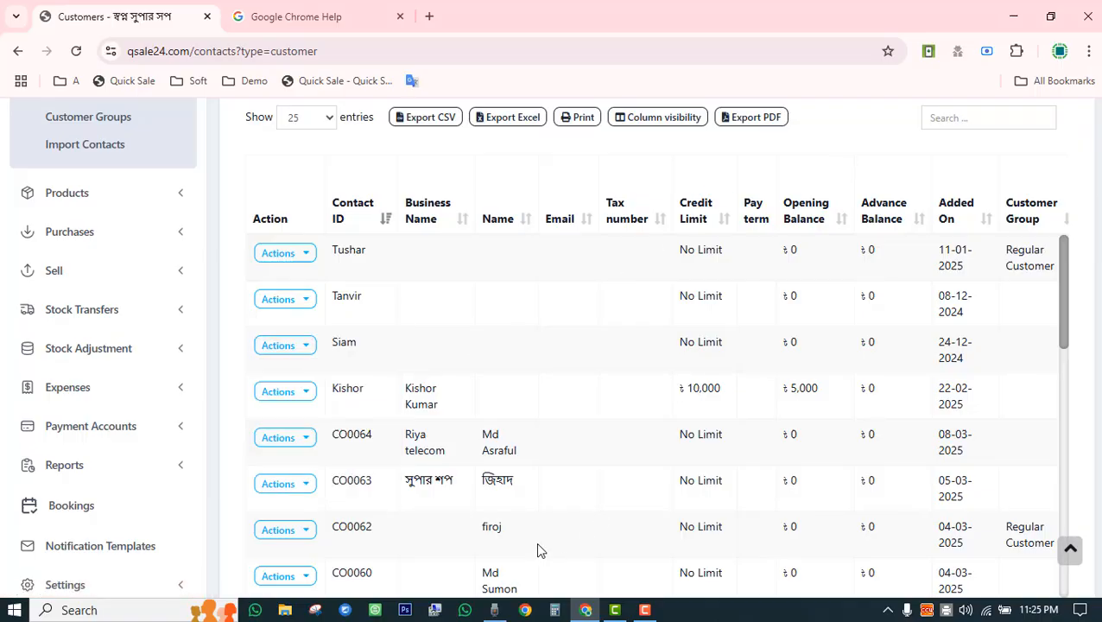
Mark the 08-12-2024 customer's row and open its contact page from the Actions menu.
{"action": "scroll", "coordinate": [537, 550], "scroll_direction": "down", "scroll_amount": 5}
{"action": "scroll", "coordinate": [562, 524], "scroll_direction": "up", "scroll_amount": 3}
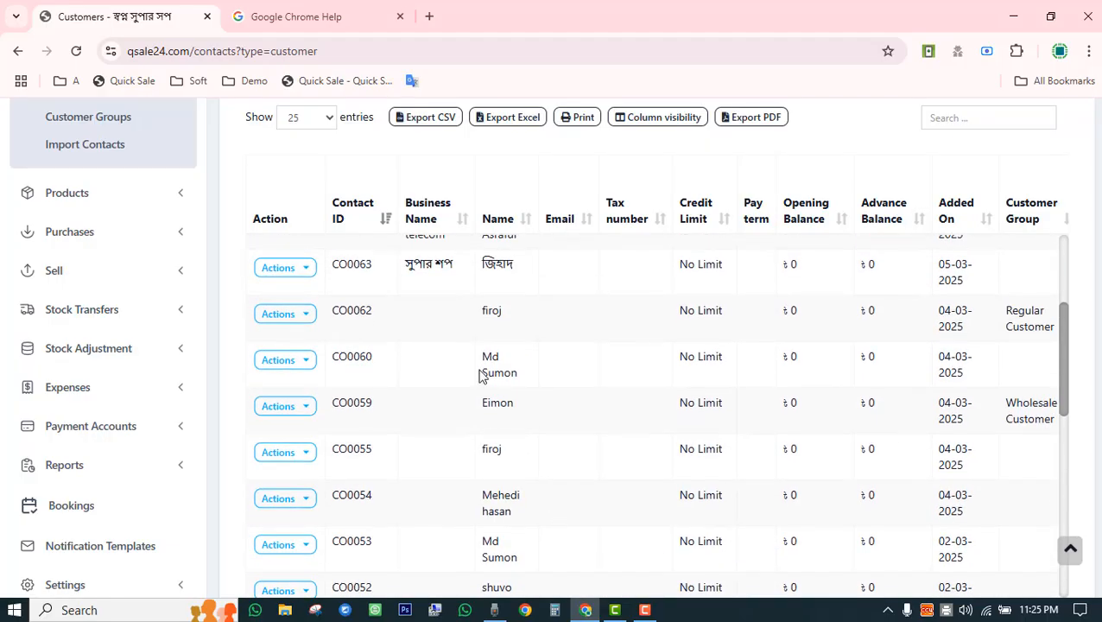
{"action": "left_click_drag", "start_coordinate": [481, 377], "coordinate": [827, 370]}
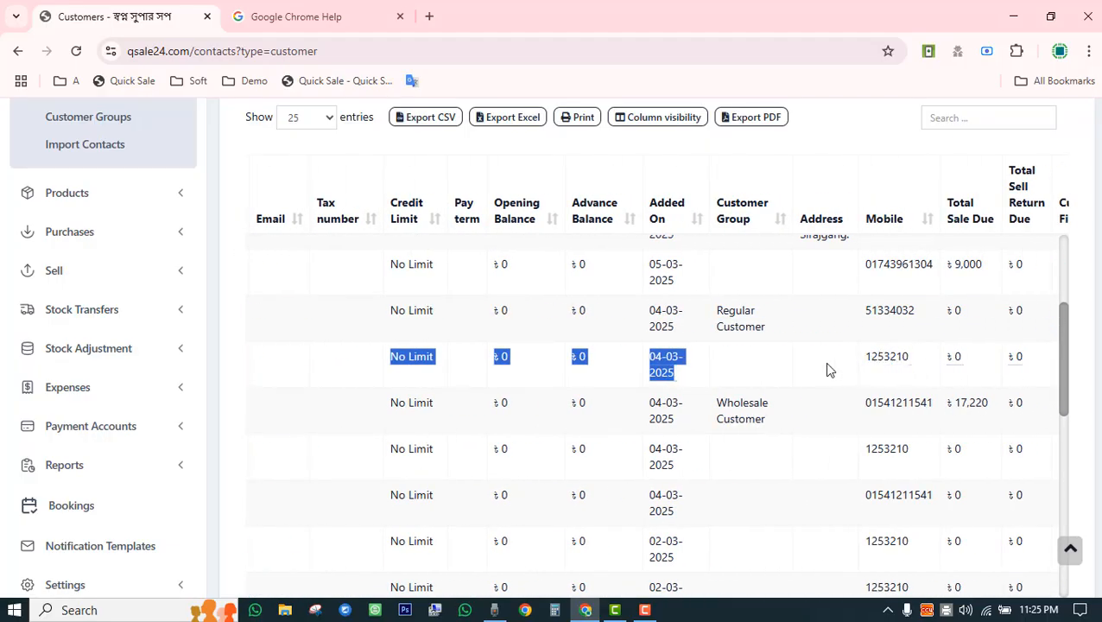
{"action": "scroll", "coordinate": [823, 380], "scroll_direction": "up", "scroll_amount": 3}
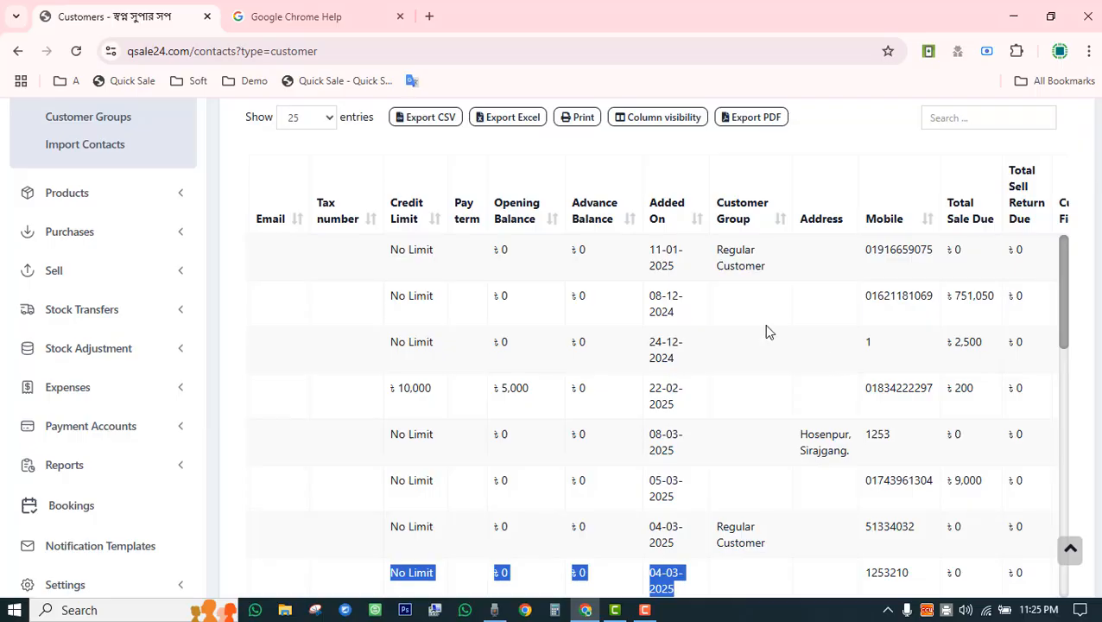
{"action": "left_click_drag", "start_coordinate": [422, 298], "coordinate": [302, 299]}
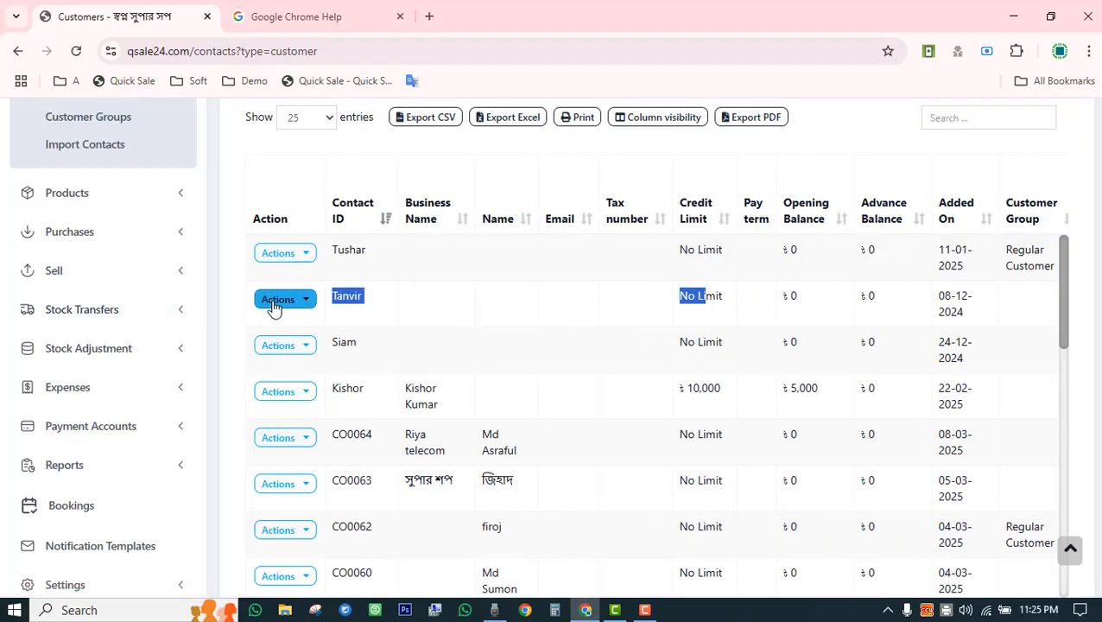
{"action": "left_click", "coordinate": [278, 303]}
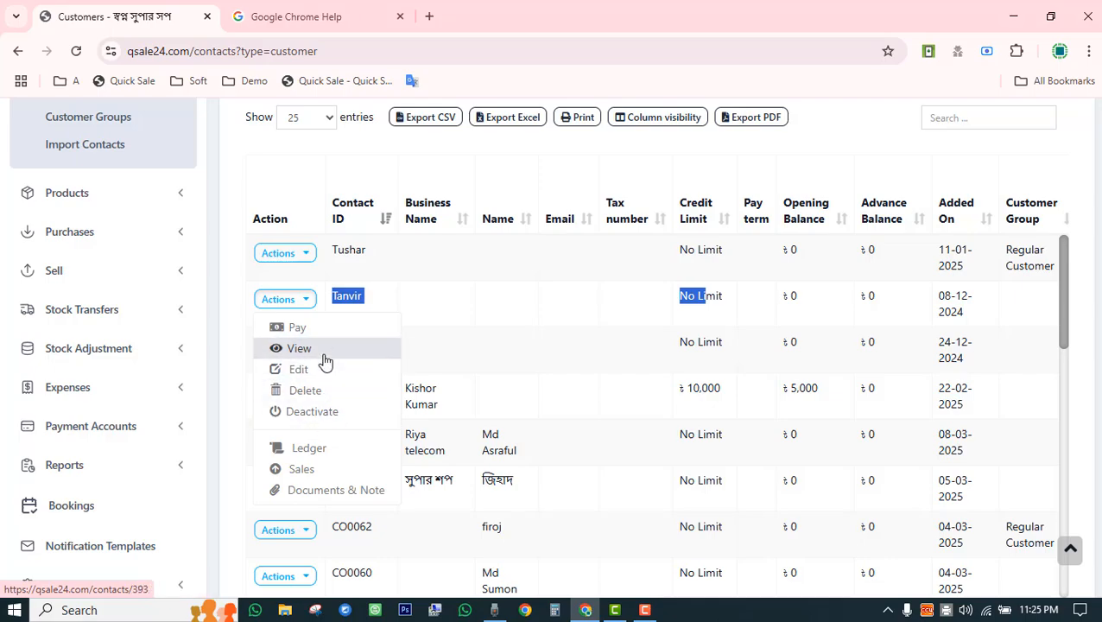
{"action": "left_click", "coordinate": [323, 357]}
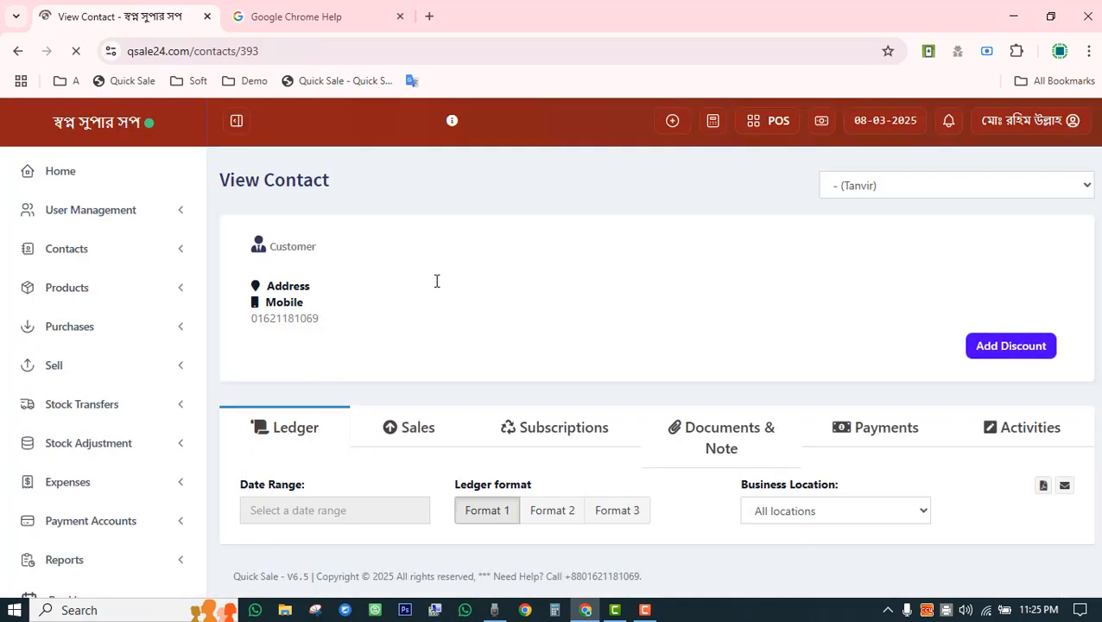
Check the Account Summary: total invoice ৳1,661,850 and balance due ৳811,050.
{"action": "scroll", "coordinate": [502, 267], "scroll_direction": "down", "scroll_amount": 6}
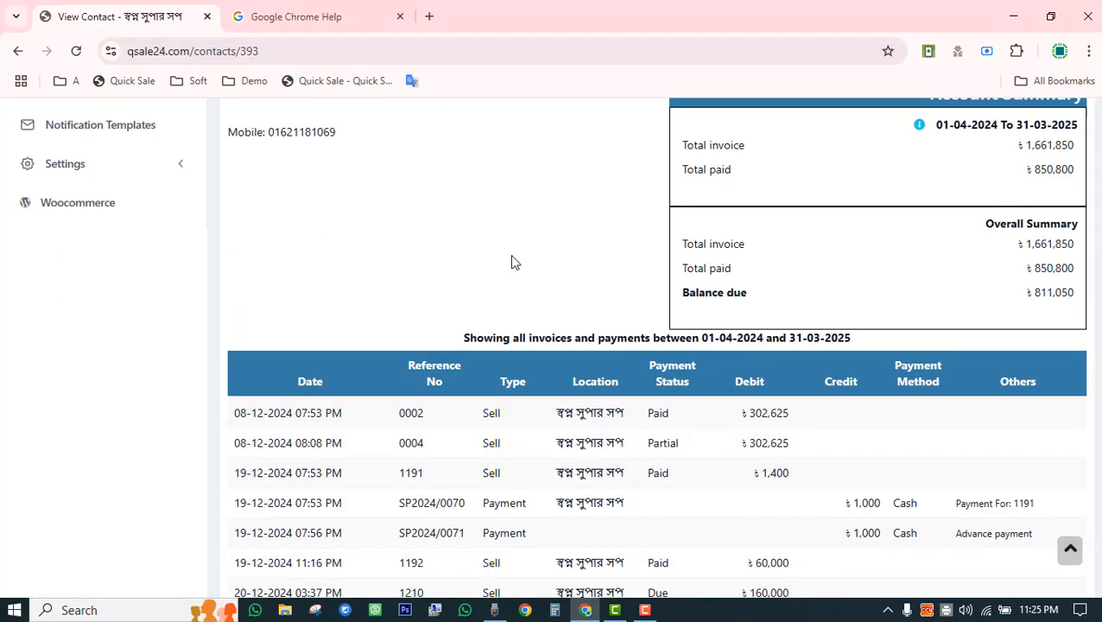
{"action": "scroll", "coordinate": [512, 262], "scroll_direction": "up", "scroll_amount": 2}
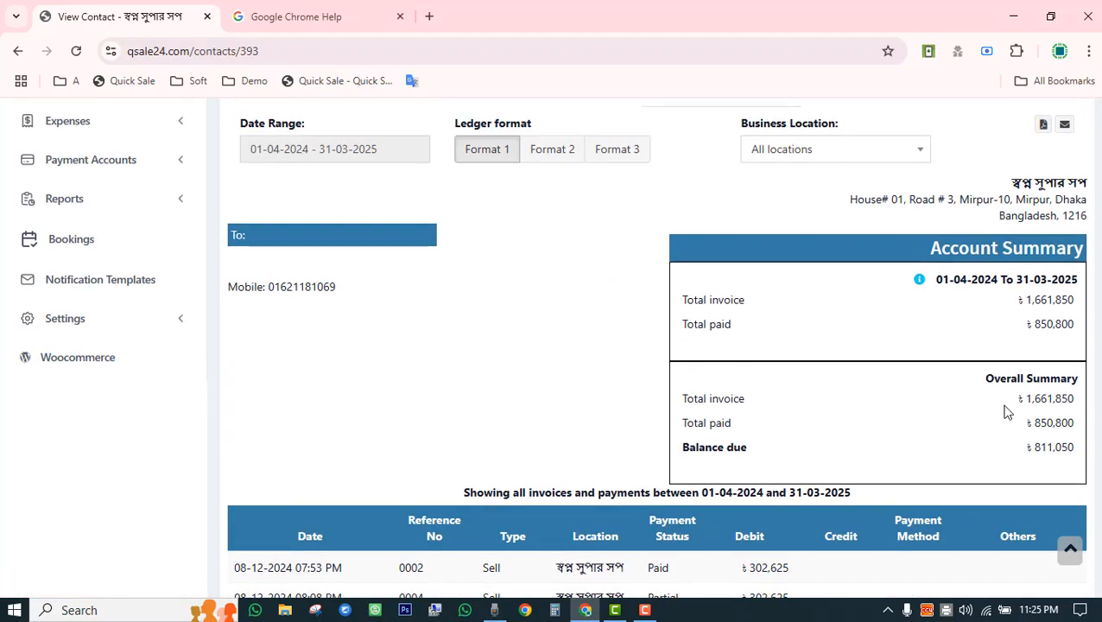
{"action": "left_click_drag", "start_coordinate": [1020, 403], "coordinate": [1075, 449]}
{"action": "left_click_drag", "start_coordinate": [999, 380], "coordinate": [1072, 453]}
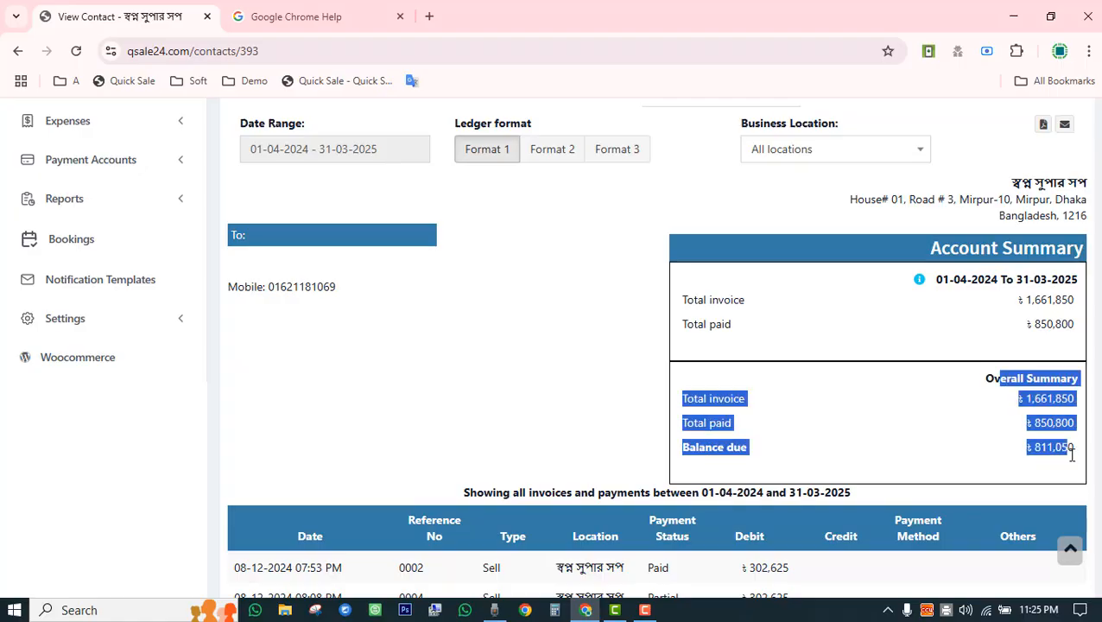
{"action": "left_click", "coordinate": [872, 395]}
Review the ledger's invoice and payment entries, including the advance payment rows.
{"action": "scroll", "coordinate": [864, 384], "scroll_direction": "down", "scroll_amount": 5}
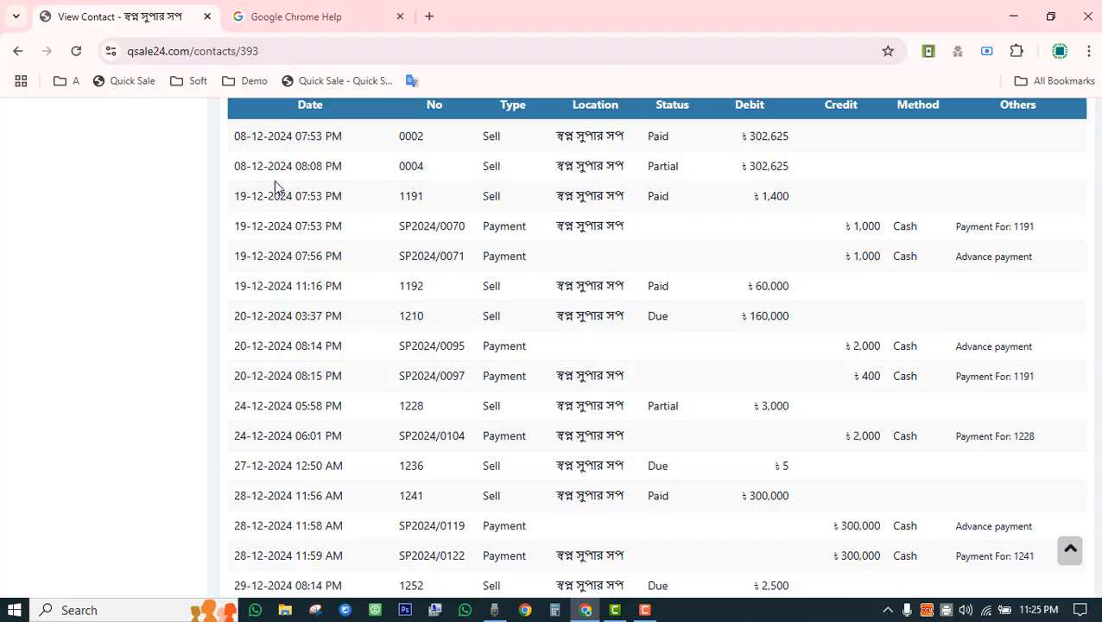
{"action": "left_click_drag", "start_coordinate": [250, 151], "coordinate": [783, 140]}
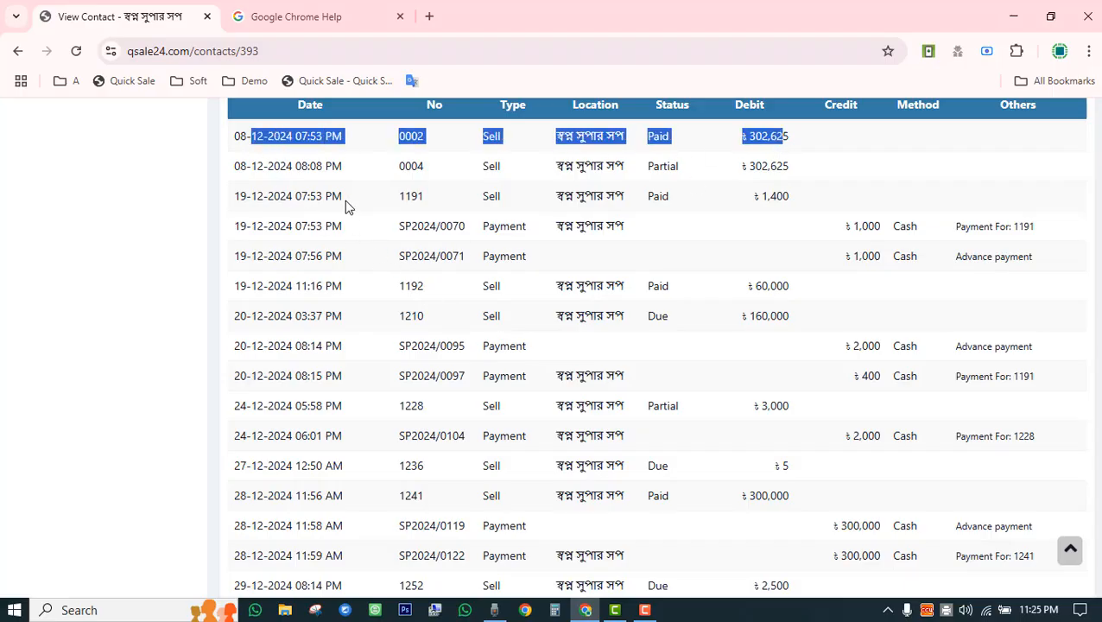
{"action": "double_click", "coordinate": [497, 225]}
{"action": "left_click_drag", "start_coordinate": [484, 256], "coordinate": [533, 263]}
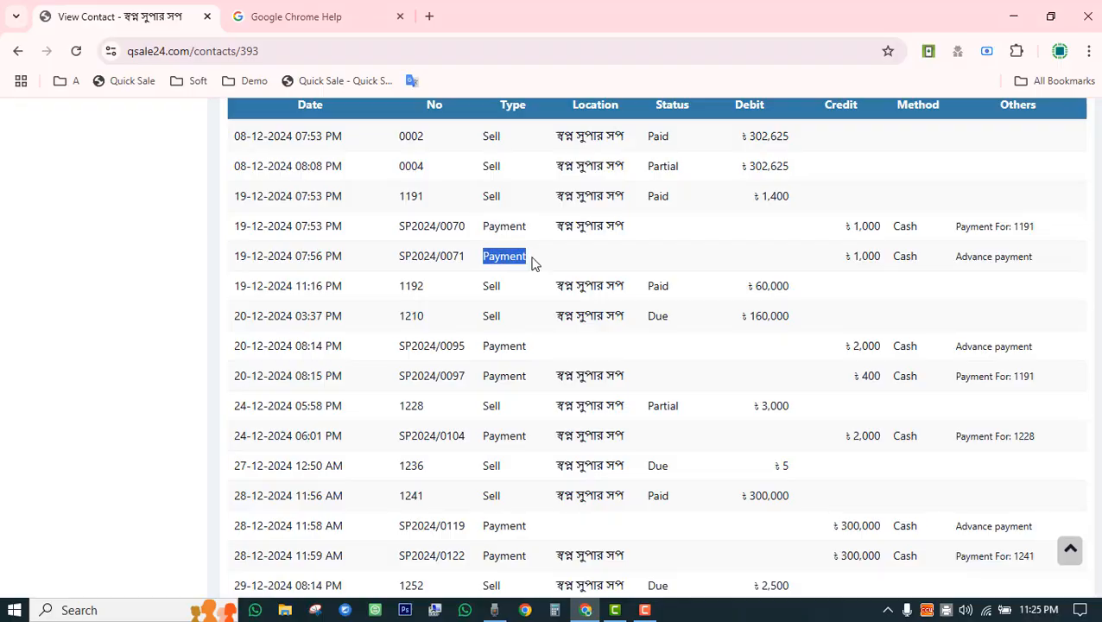
{"action": "left_click", "coordinate": [488, 196]}
{"action": "scroll", "coordinate": [796, 250], "scroll_direction": "down", "scroll_amount": 10}
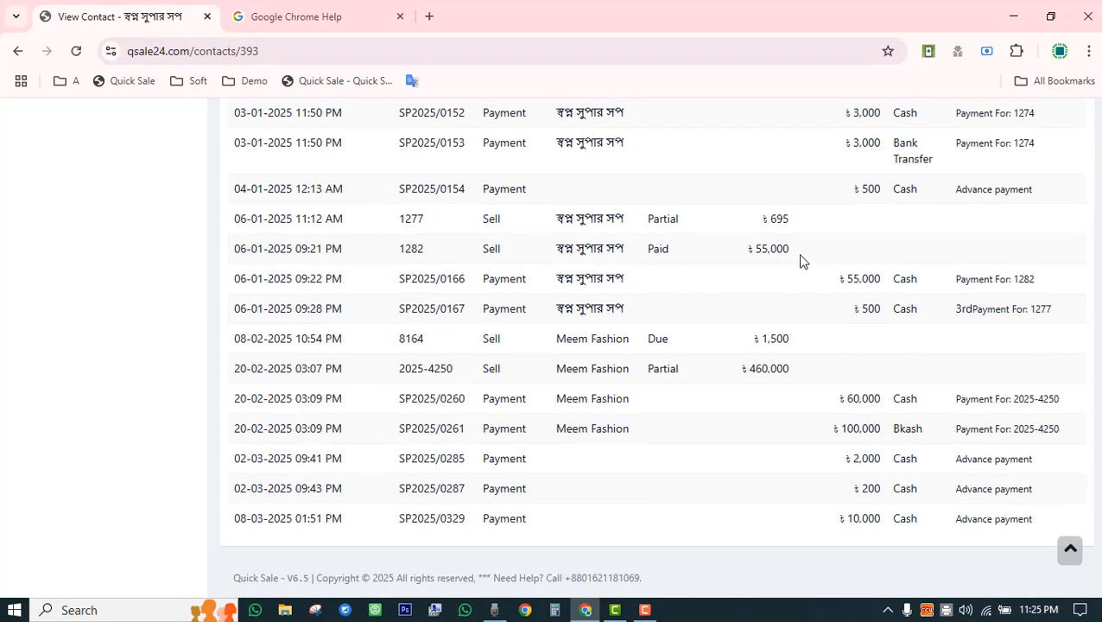
{"action": "scroll", "coordinate": [804, 289], "scroll_direction": "up", "scroll_amount": 15}
{"action": "scroll", "coordinate": [799, 298], "scroll_direction": "down", "scroll_amount": 5}
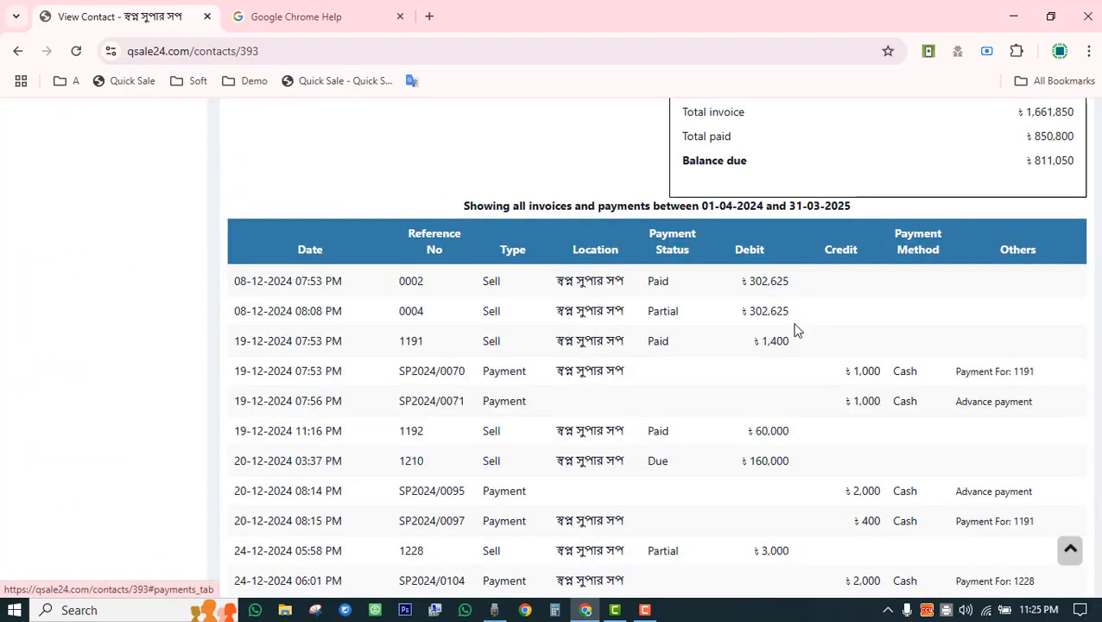
{"action": "scroll", "coordinate": [777, 328], "scroll_direction": "up", "scroll_amount": 3}
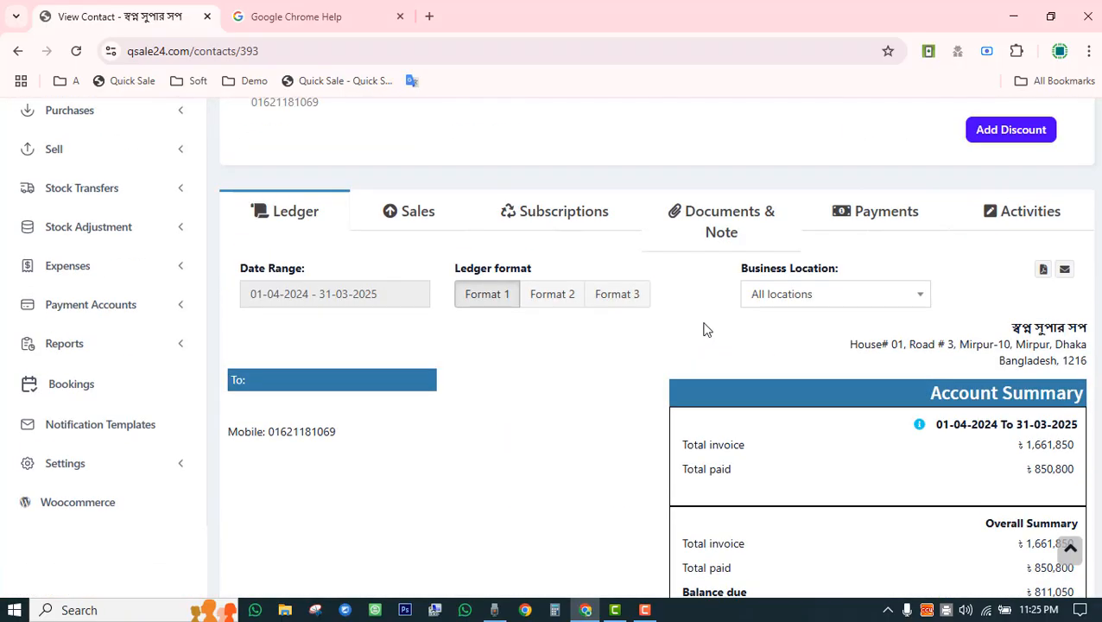
Switch the ledger to Format 2, then Format 3, and inspect invoice 0002's products.
{"action": "left_click", "coordinate": [551, 298]}
{"action": "scroll", "coordinate": [702, 349], "scroll_direction": "up", "scroll_amount": 5}
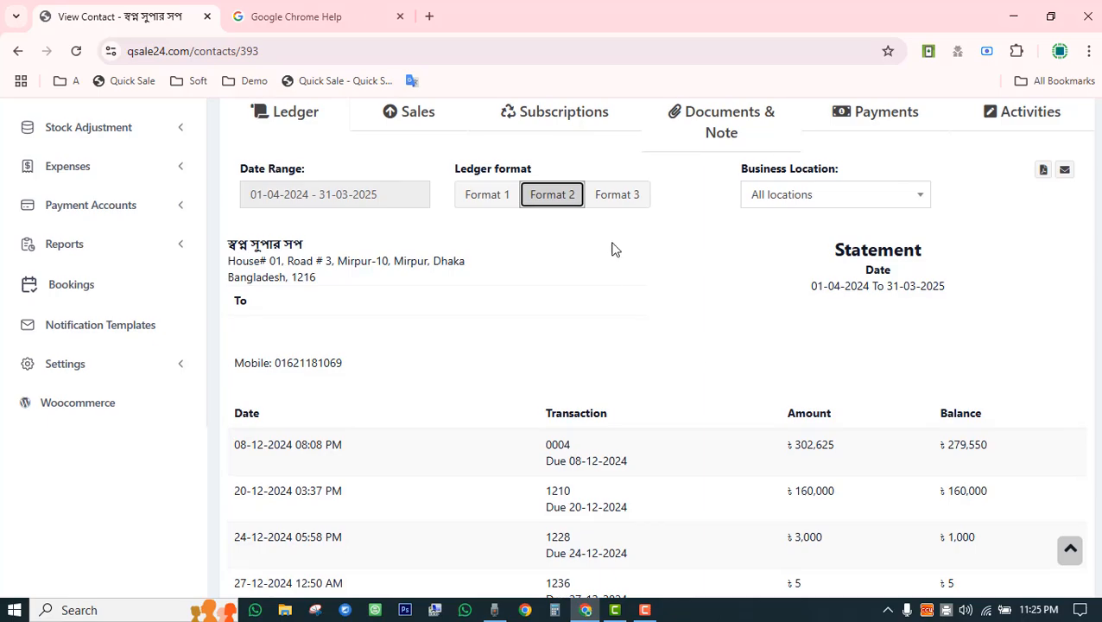
{"action": "left_click", "coordinate": [610, 200]}
{"action": "scroll", "coordinate": [667, 289], "scroll_direction": "down", "scroll_amount": 3}
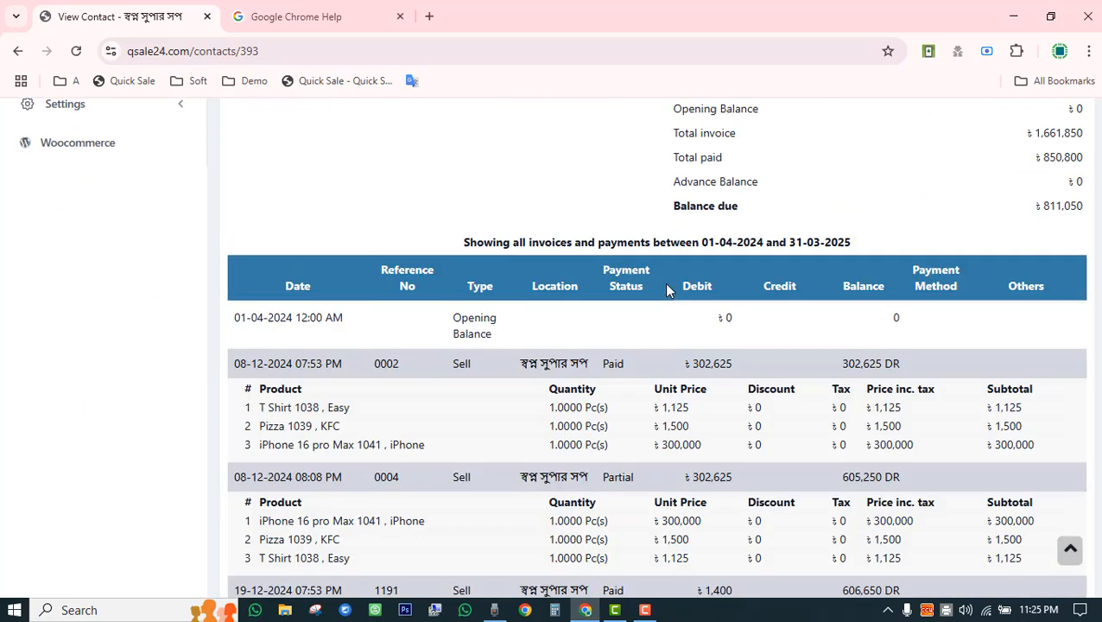
{"action": "scroll", "coordinate": [647, 290], "scroll_direction": "down", "scroll_amount": 2}
{"action": "double_click", "coordinate": [387, 193]}
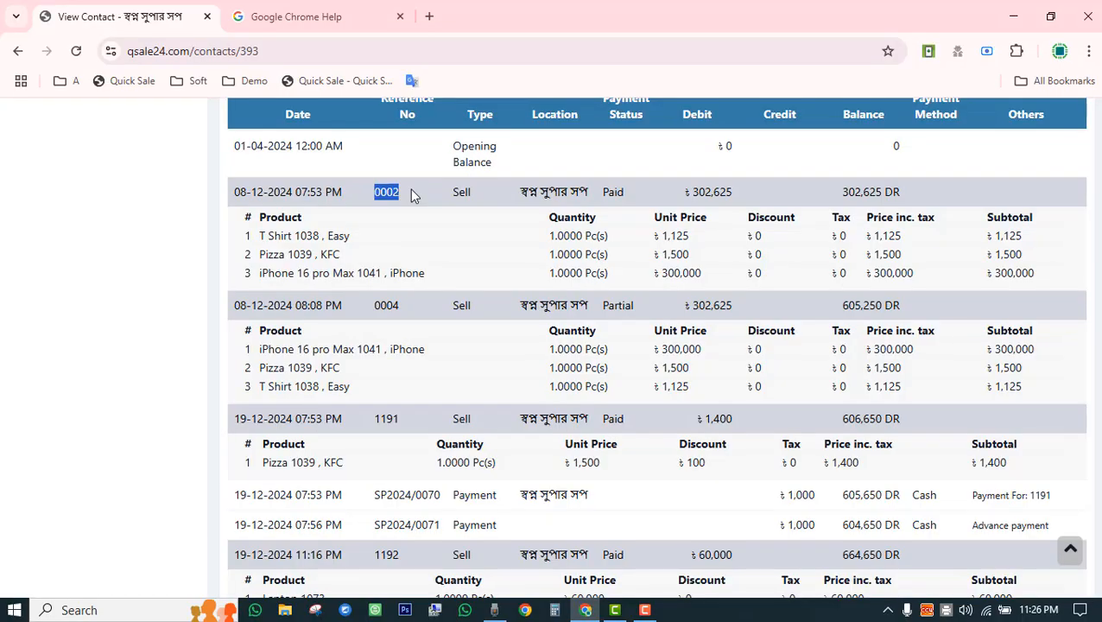
{"action": "left_click_drag", "start_coordinate": [313, 236], "coordinate": [795, 279]}
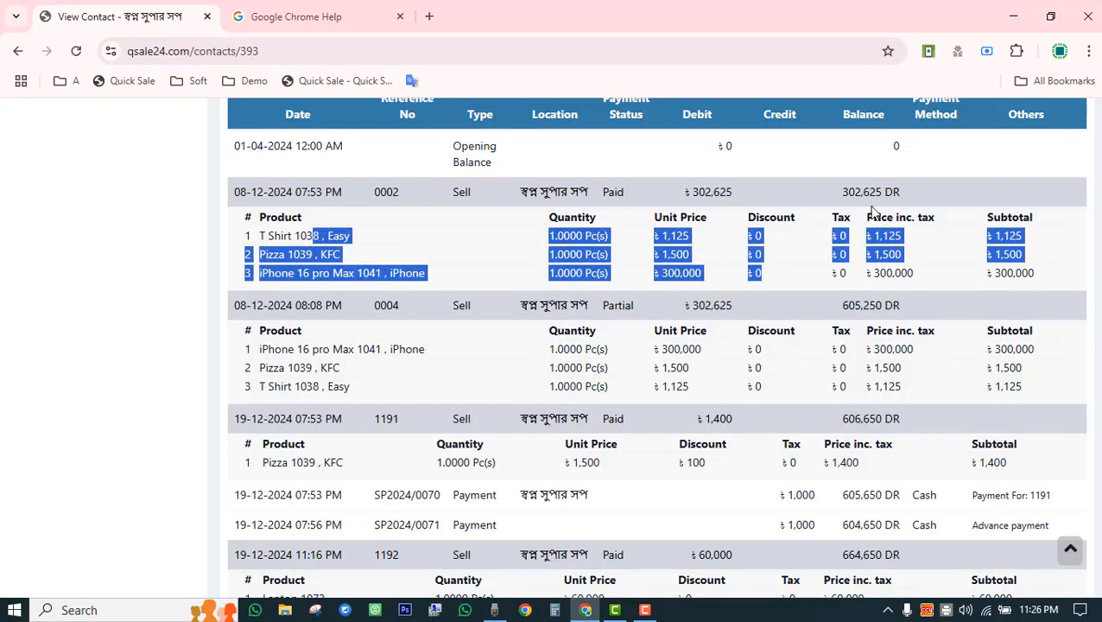
Scroll through the Format 3 ledger and export it as a PDF.
{"action": "scroll", "coordinate": [843, 315], "scroll_direction": "down", "scroll_amount": 3}
{"action": "scroll", "coordinate": [752, 355], "scroll_direction": "down", "scroll_amount": 20}
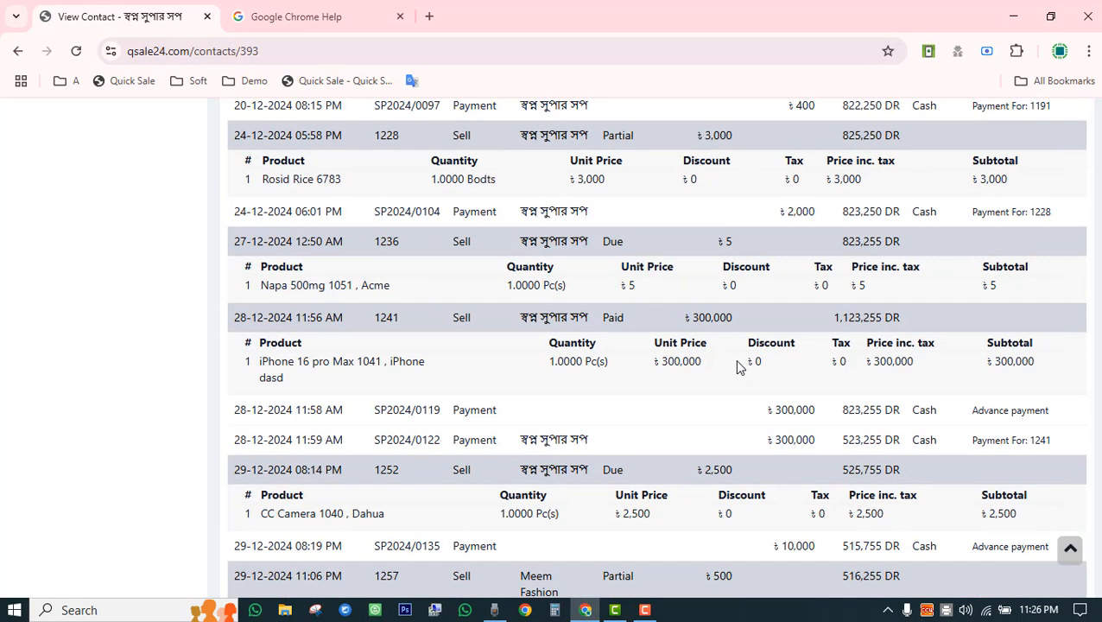
{"action": "scroll", "coordinate": [737, 362], "scroll_direction": "up", "scroll_amount": 20}
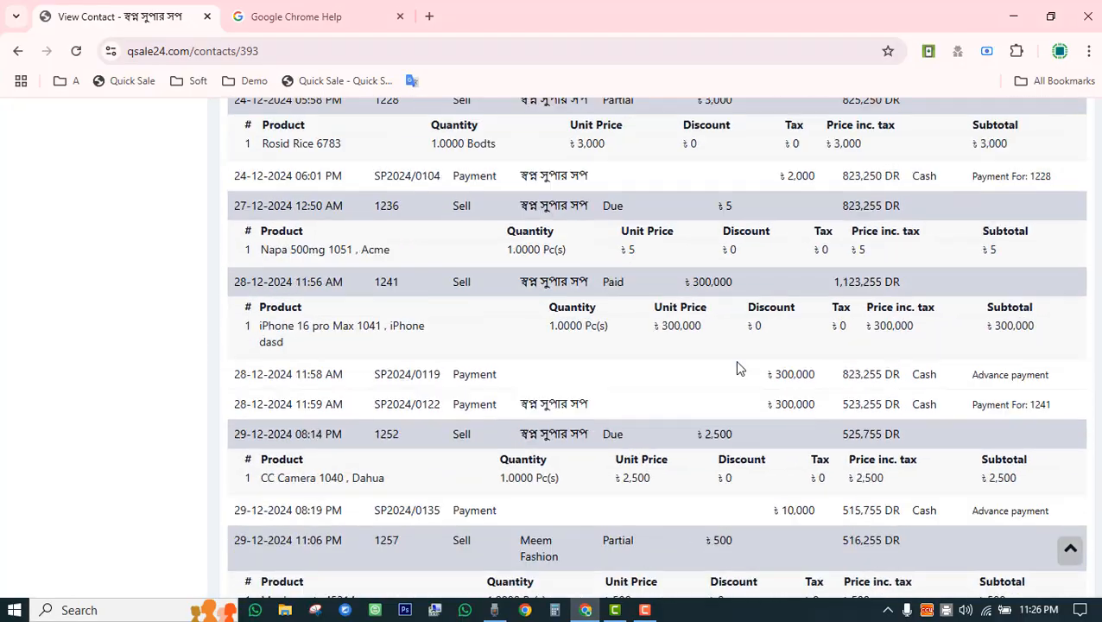
{"action": "scroll", "coordinate": [735, 363], "scroll_direction": "up", "scroll_amount": 3}
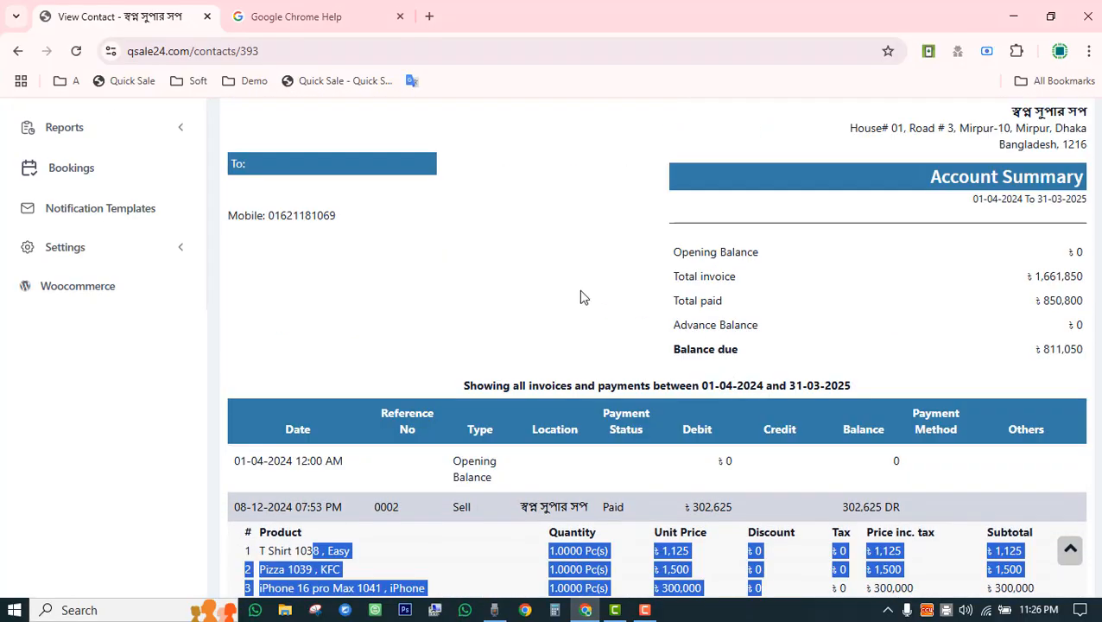
{"action": "scroll", "coordinate": [580, 296], "scroll_direction": "up", "scroll_amount": 3}
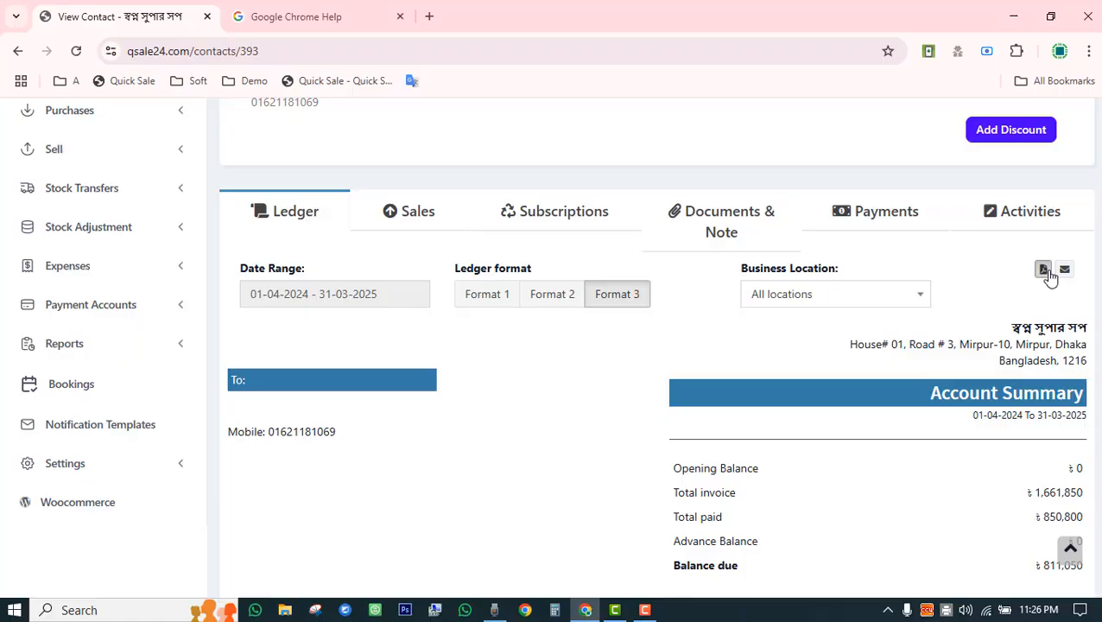
{"action": "left_click", "coordinate": [1044, 270]}
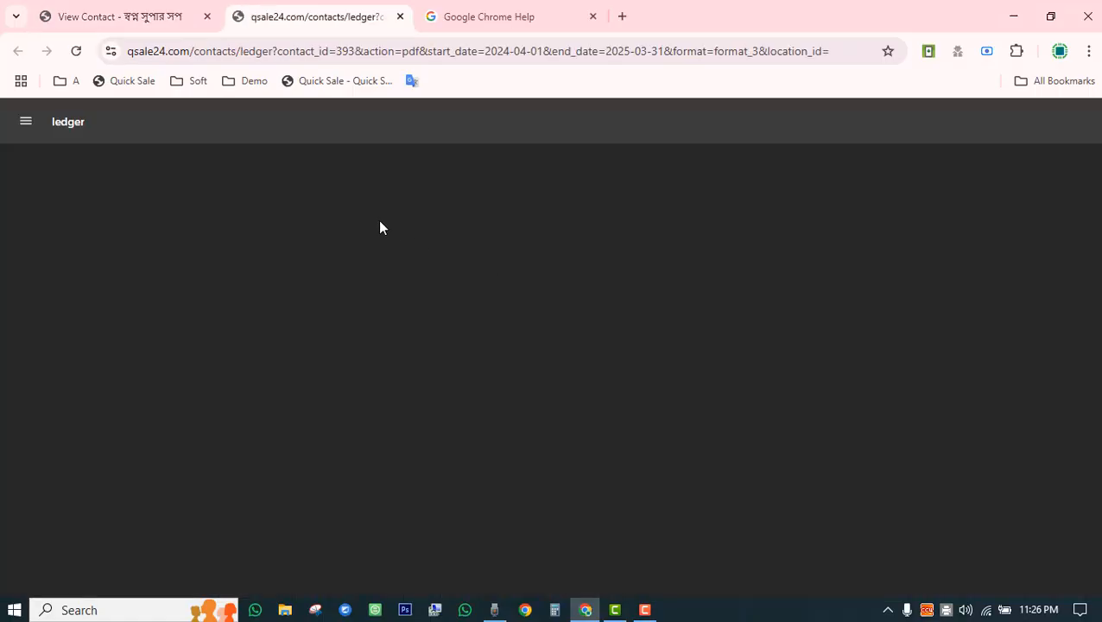
{"action": "scroll", "coordinate": [389, 238], "scroll_direction": "down", "scroll_amount": 15}
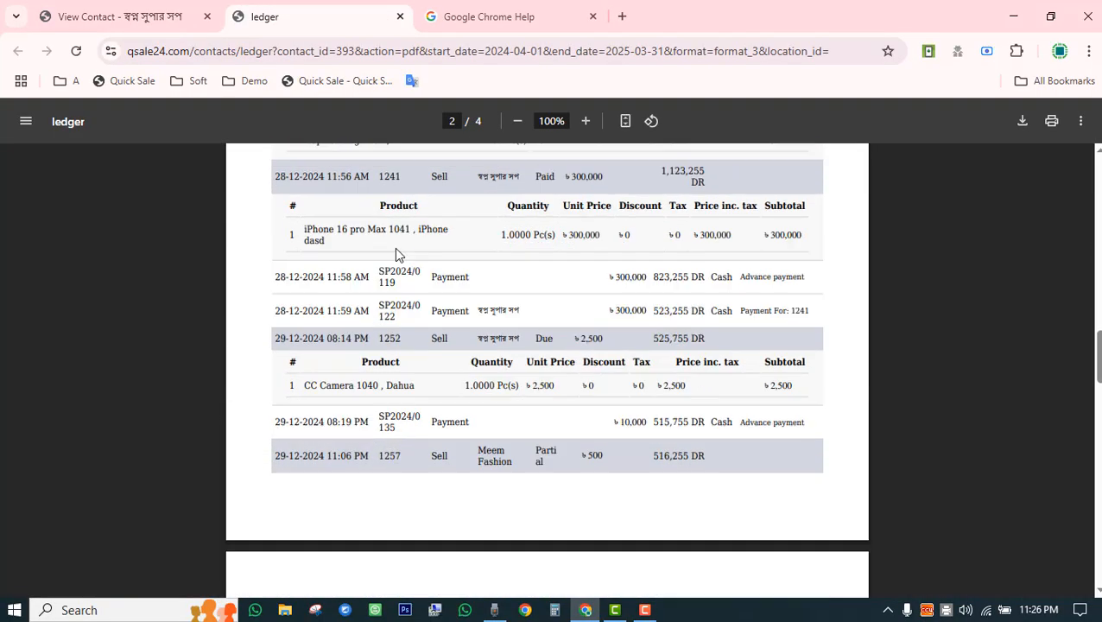
{"action": "scroll", "coordinate": [396, 258], "scroll_direction": "down", "scroll_amount": 15}
Return to the contact page and show the Sales tab listing 15 invoices totalling ৳1,661,850.
{"action": "left_click", "coordinate": [146, 10]}
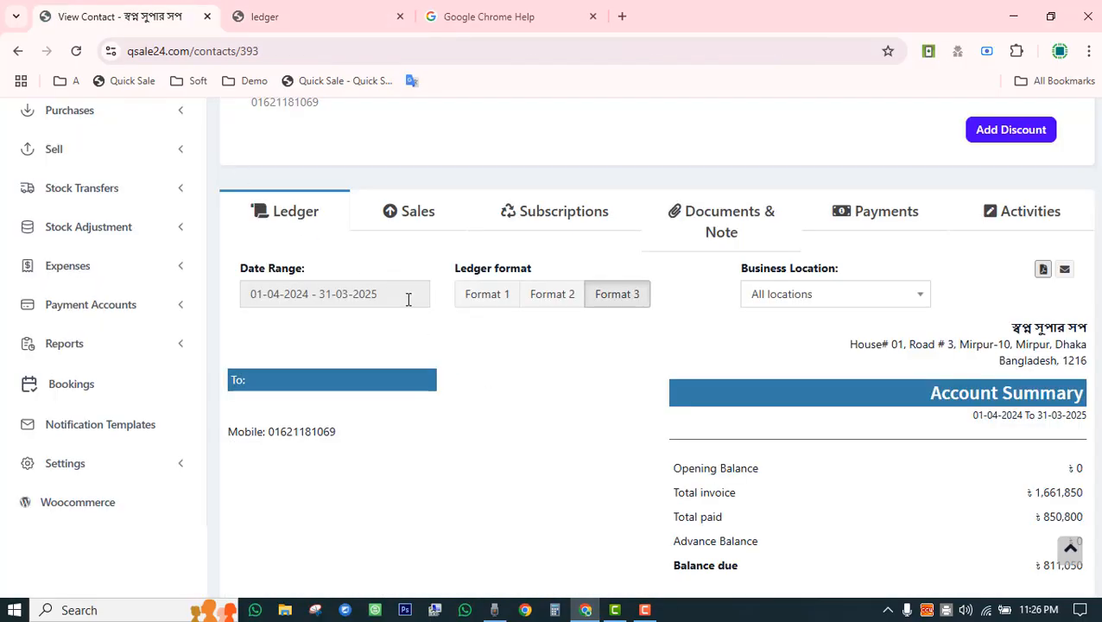
{"action": "left_click", "coordinate": [406, 213]}
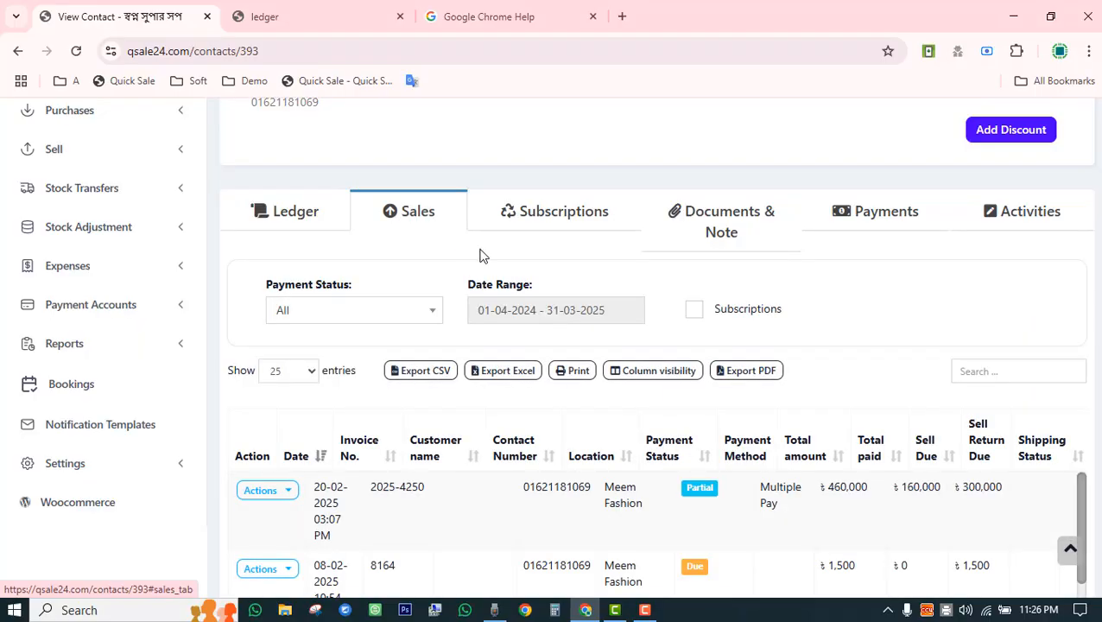
{"action": "scroll", "coordinate": [484, 259], "scroll_direction": "down", "scroll_amount": 5}
{"action": "scroll", "coordinate": [486, 271], "scroll_direction": "up", "scroll_amount": 1}
{"action": "scroll", "coordinate": [497, 273], "scroll_direction": "down", "scroll_amount": 10}
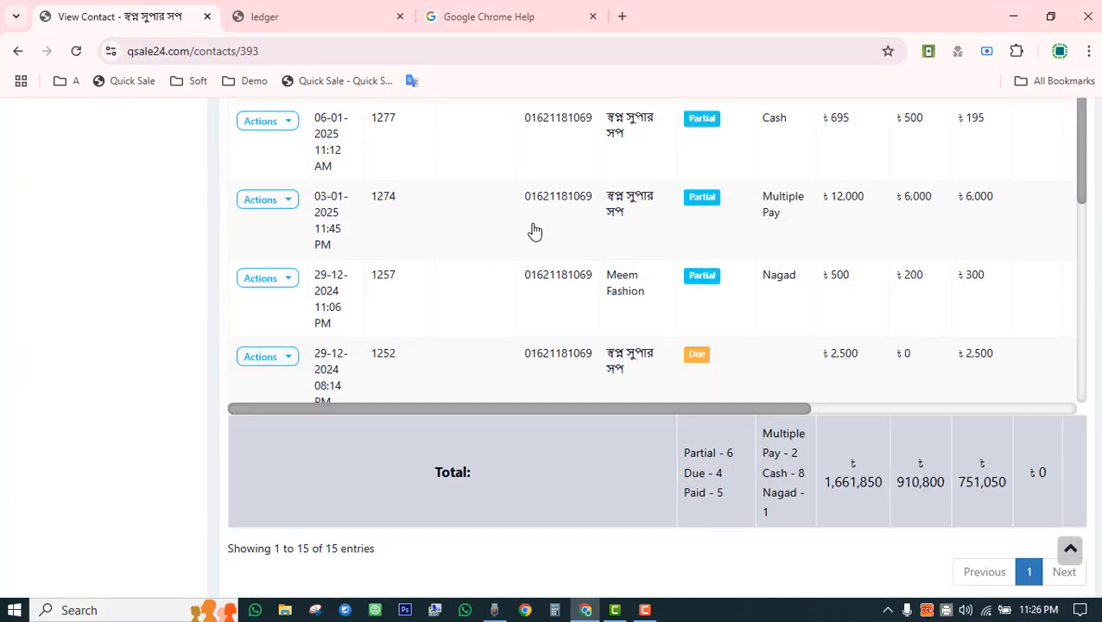
{"action": "scroll", "coordinate": [535, 235], "scroll_direction": "up", "scroll_amount": 12}
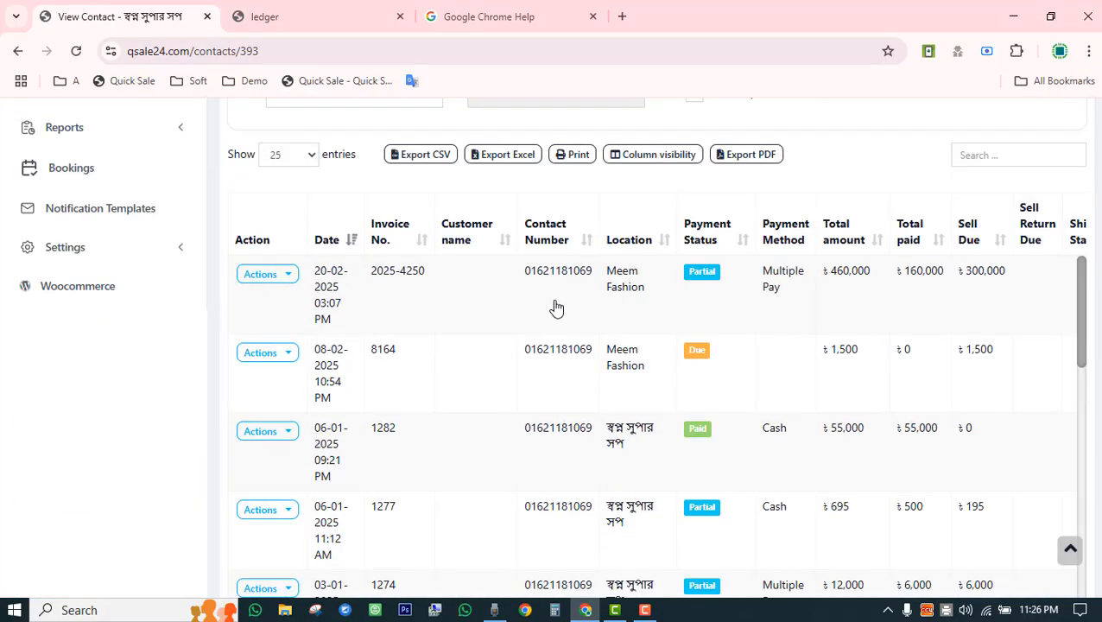
{"action": "scroll", "coordinate": [556, 311], "scroll_direction": "down", "scroll_amount": 8}
{"action": "scroll", "coordinate": [556, 311], "scroll_direction": "down", "scroll_amount": 3}
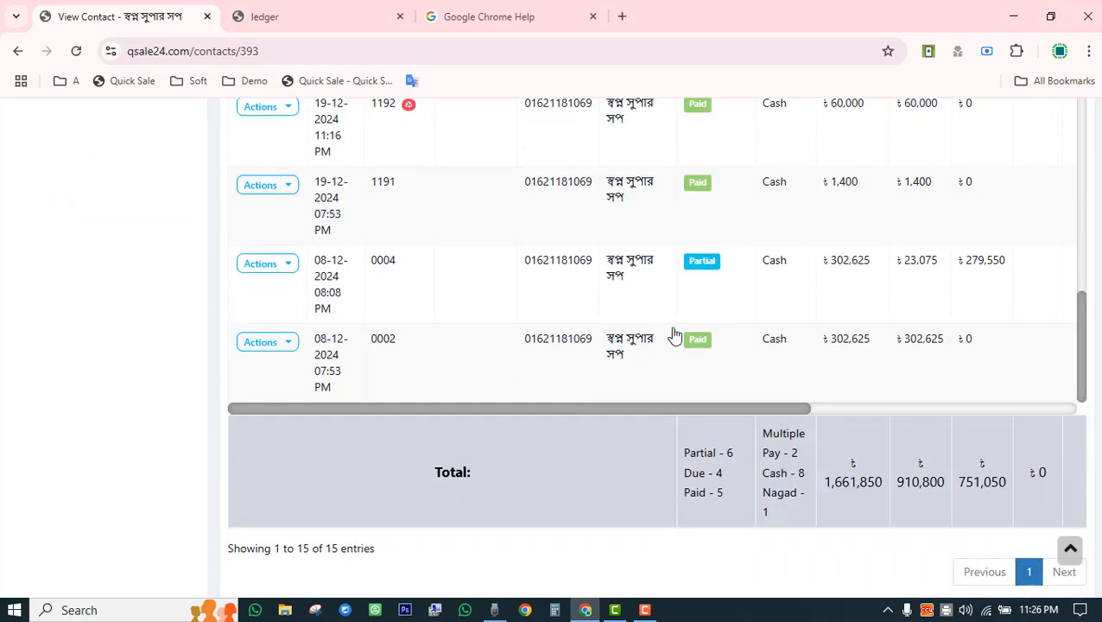
{"action": "scroll", "coordinate": [697, 285], "scroll_direction": "up", "scroll_amount": 8}
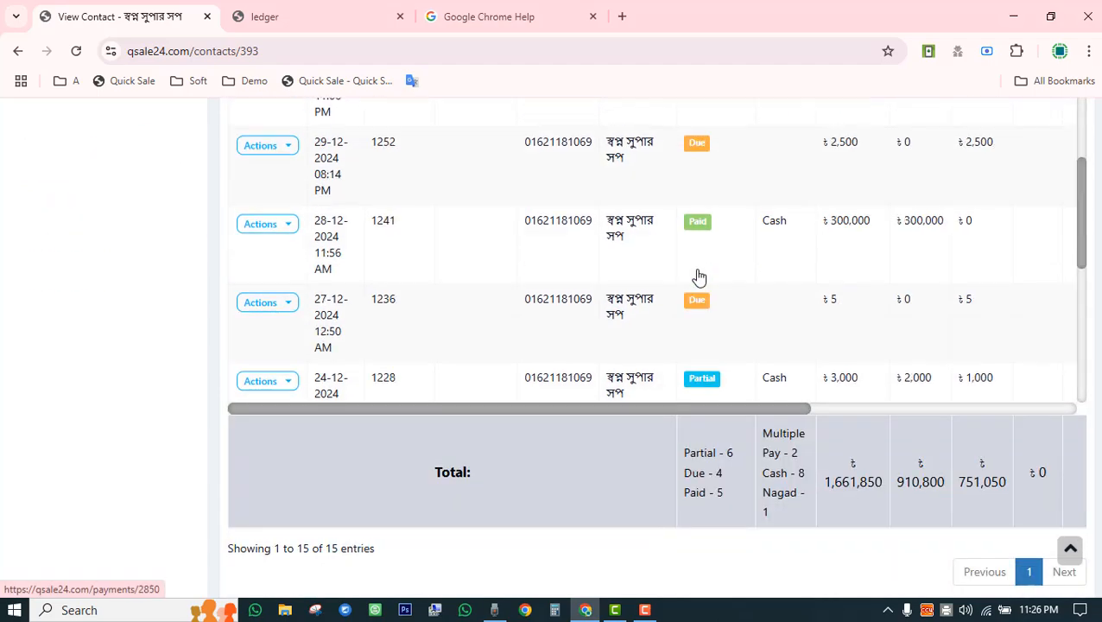
{"action": "scroll", "coordinate": [549, 321], "scroll_direction": "up", "scroll_amount": 8}
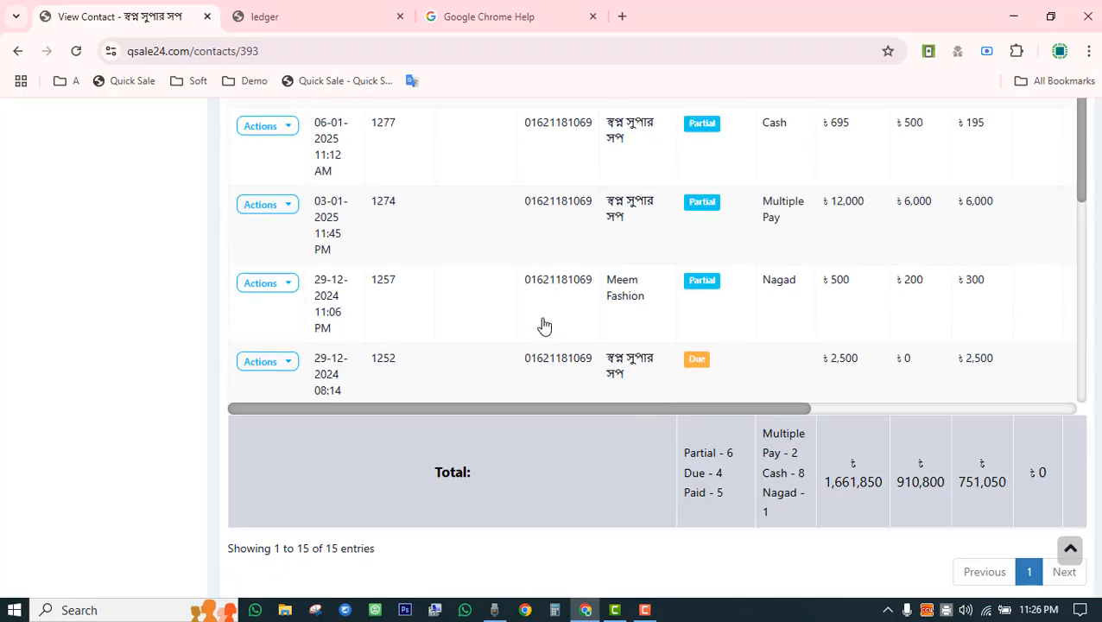
{"action": "scroll", "coordinate": [557, 373], "scroll_direction": "up", "scroll_amount": 2}
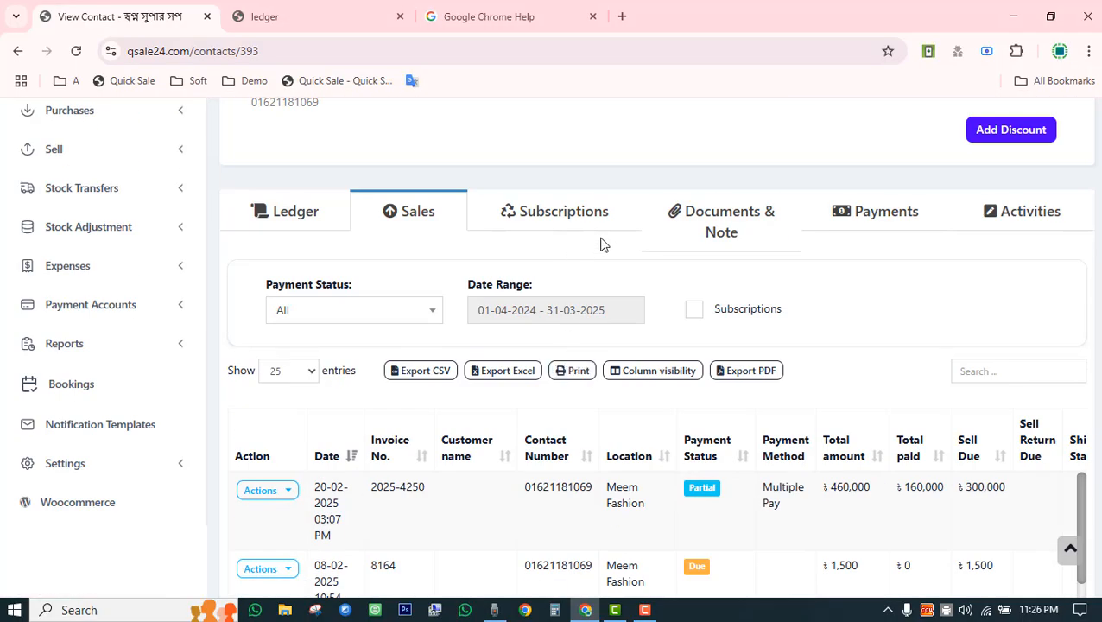
Browse the customer's payments, the latest being ৳10,000 cash on 08-03-2025.
{"action": "left_click", "coordinate": [862, 222]}
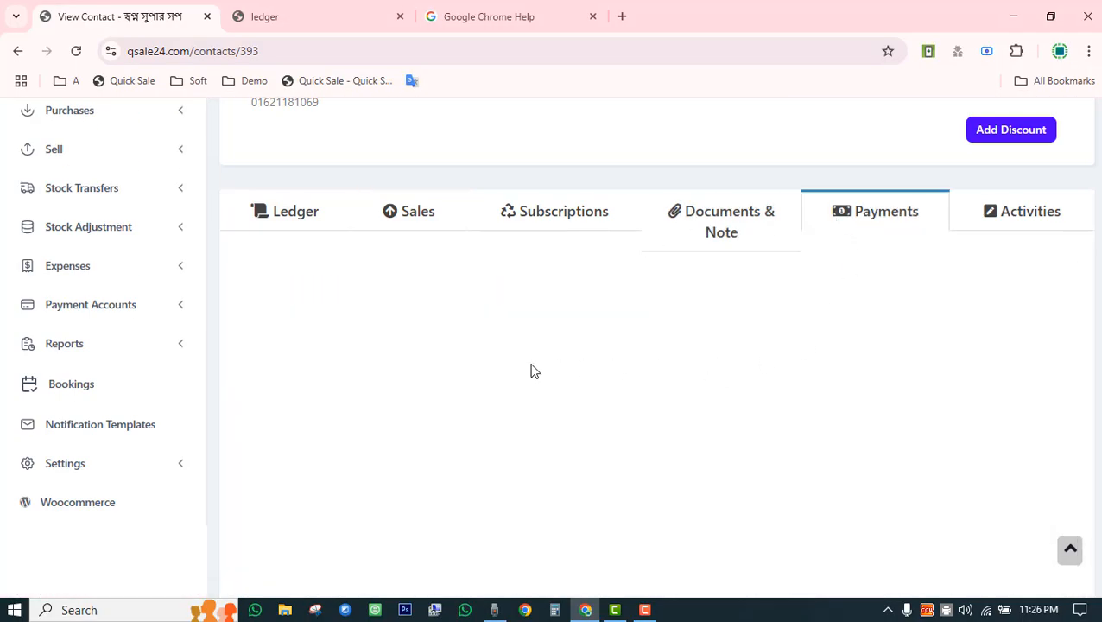
{"action": "scroll", "coordinate": [531, 378], "scroll_direction": "down", "scroll_amount": 2}
{"action": "scroll", "coordinate": [531, 377], "scroll_direction": "down", "scroll_amount": 6}
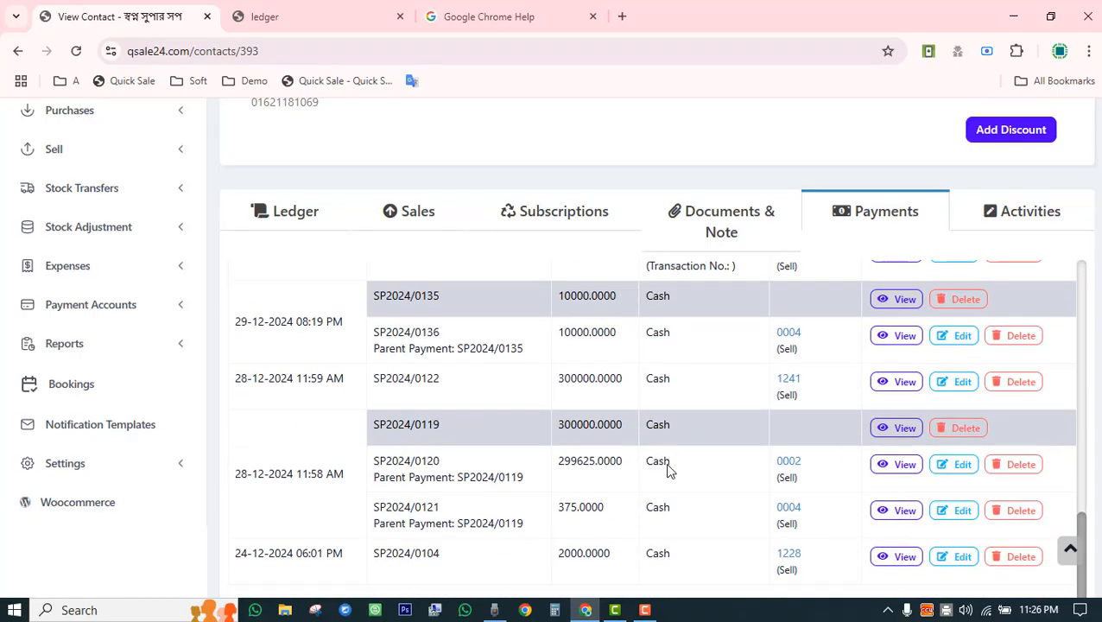
{"action": "scroll", "coordinate": [674, 431], "scroll_direction": "down", "scroll_amount": 2}
{"action": "scroll", "coordinate": [687, 405], "scroll_direction": "up", "scroll_amount": 8}
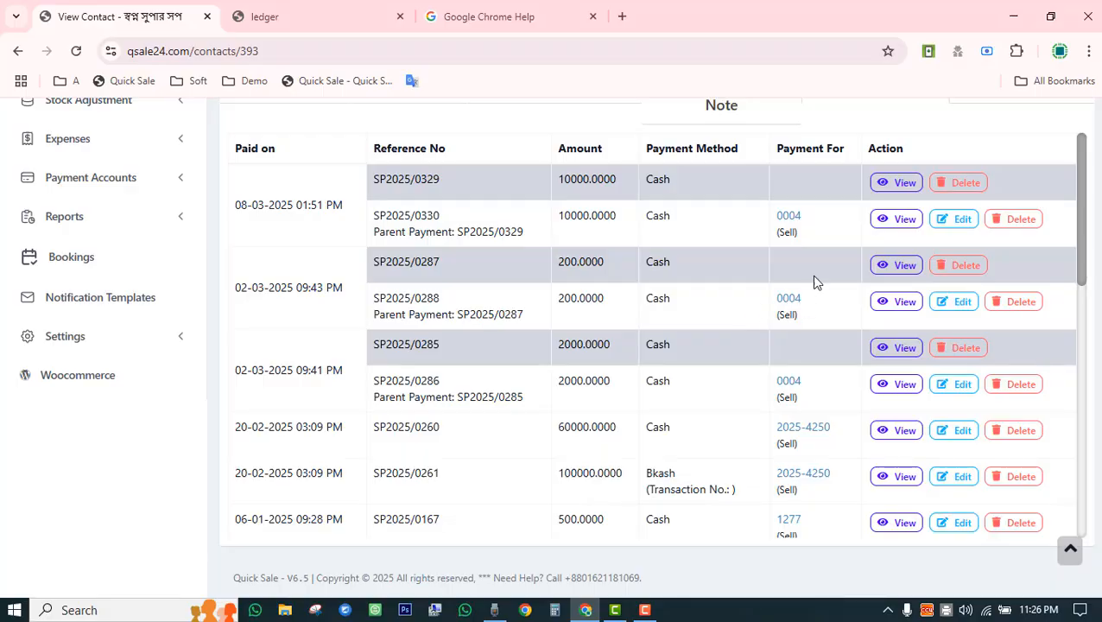
{"action": "scroll", "coordinate": [489, 302], "scroll_direction": "up", "scroll_amount": 3}
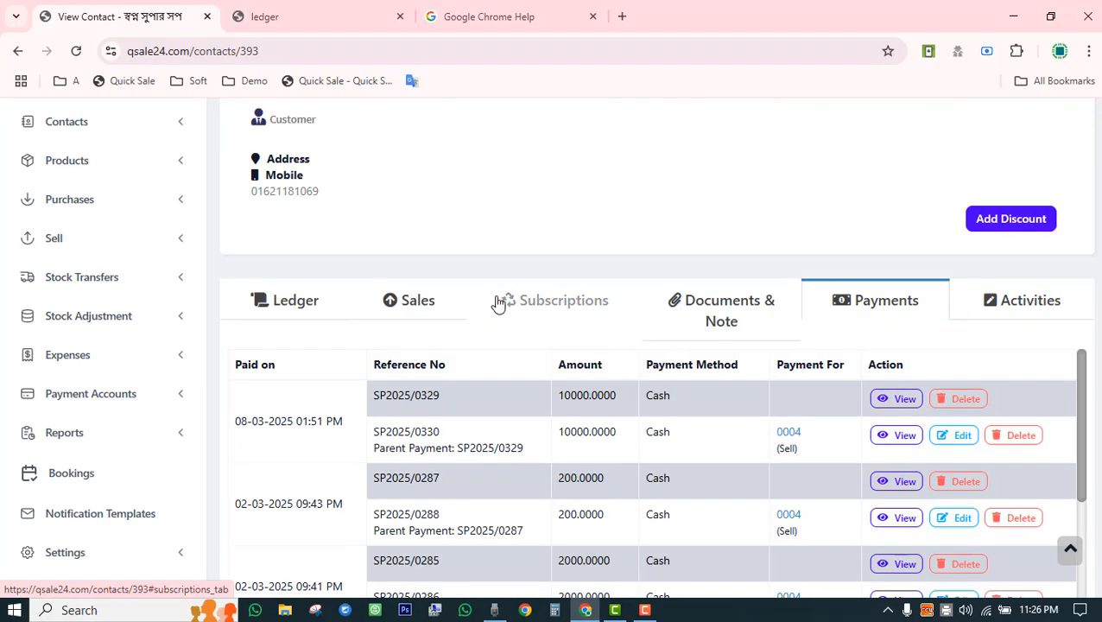
Review the customer's single monthly subscription on the Subscriptions tab.
{"action": "left_click", "coordinate": [549, 304]}
{"action": "scroll", "coordinate": [520, 401], "scroll_direction": "down", "scroll_amount": 2}
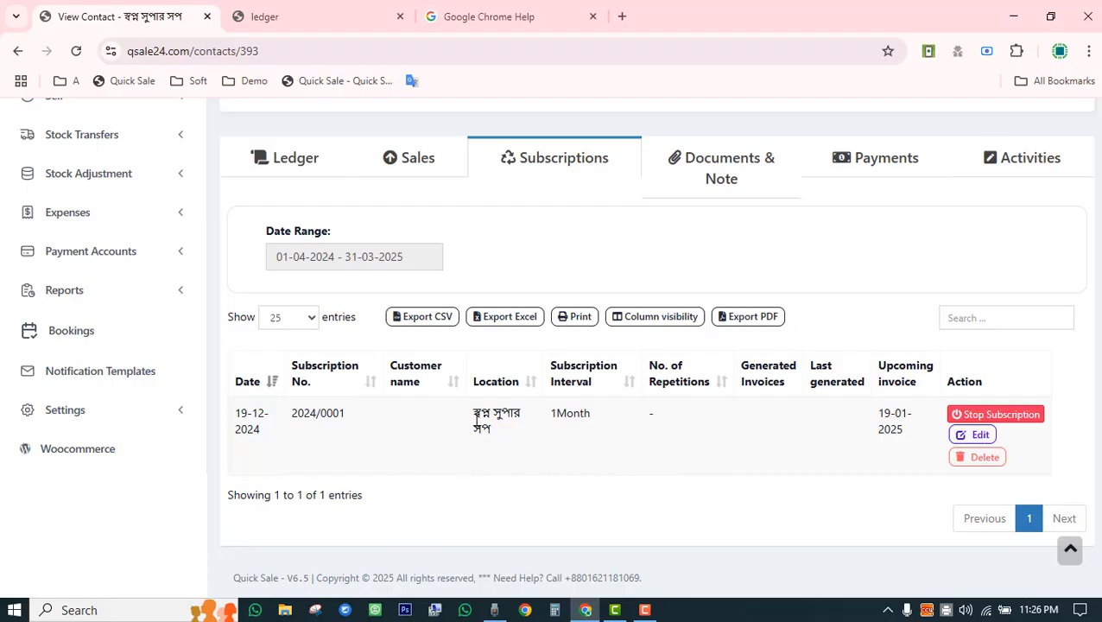
{"action": "scroll", "coordinate": [615, 258], "scroll_direction": "up", "scroll_amount": 3}
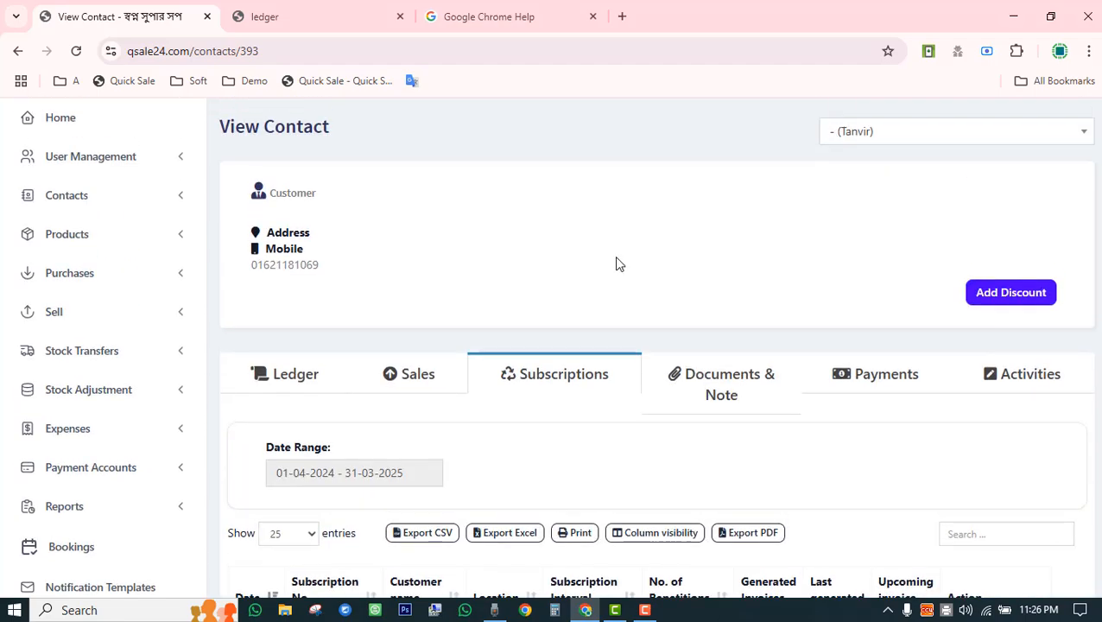
Switch back to the customer's Ledger tab and expand the Contacts menu.
{"action": "left_click", "coordinate": [284, 377]}
{"action": "scroll", "coordinate": [283, 377], "scroll_direction": "up", "scroll_amount": 1}
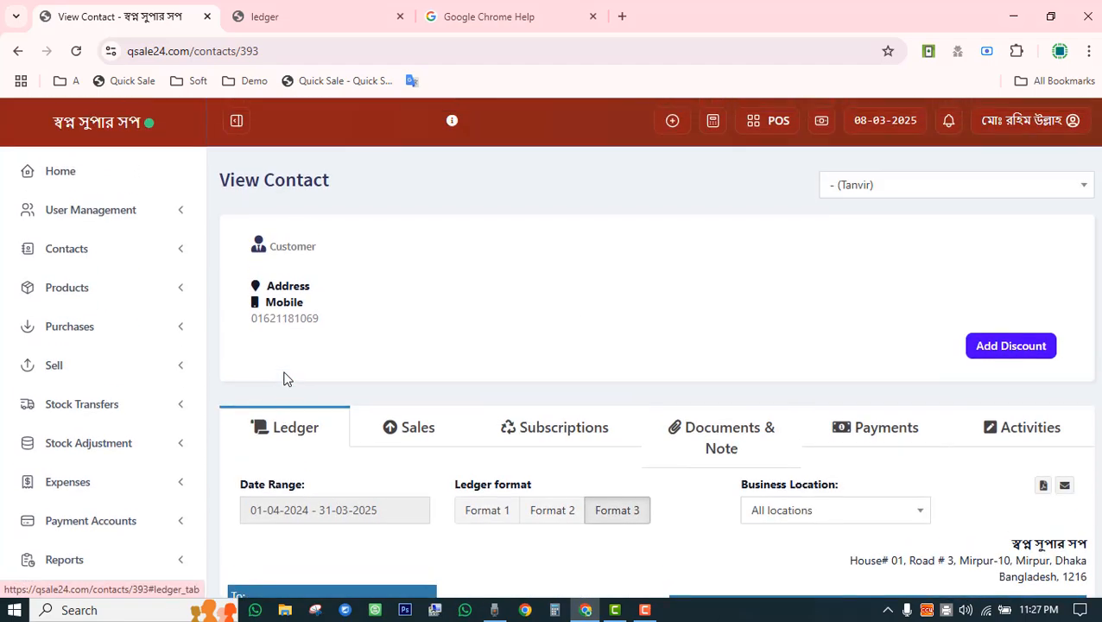
{"action": "left_click", "coordinate": [130, 259]}
Open supplier Pran Gropu's contact page from the Suppliers list.
{"action": "left_click", "coordinate": [82, 287]}
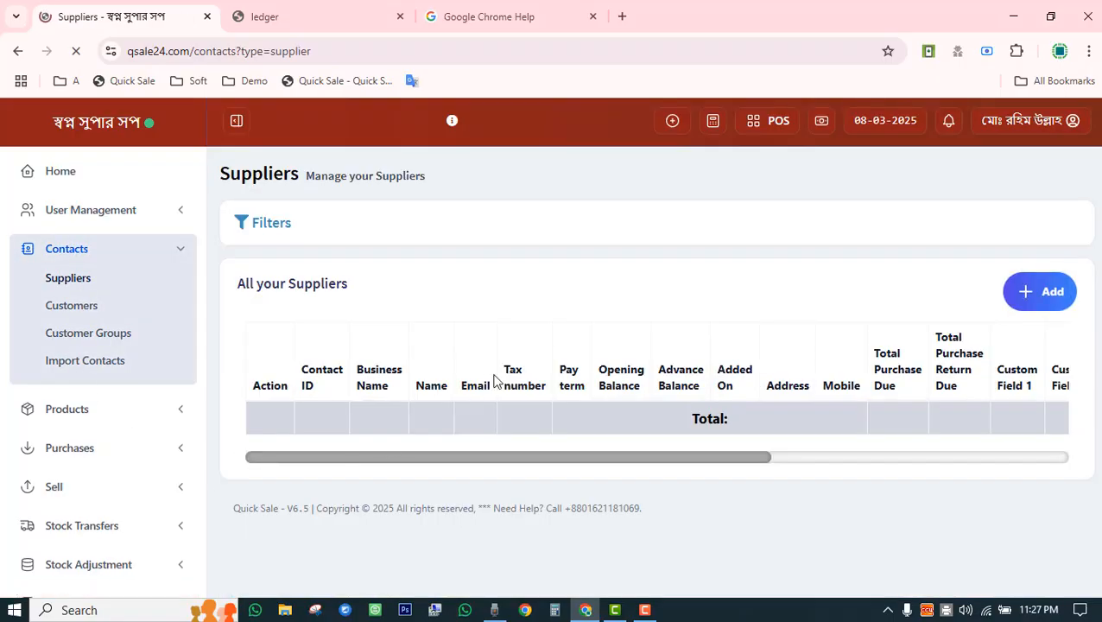
{"action": "scroll", "coordinate": [555, 219], "scroll_direction": "down", "scroll_amount": 5}
{"action": "left_click", "coordinate": [285, 407]}
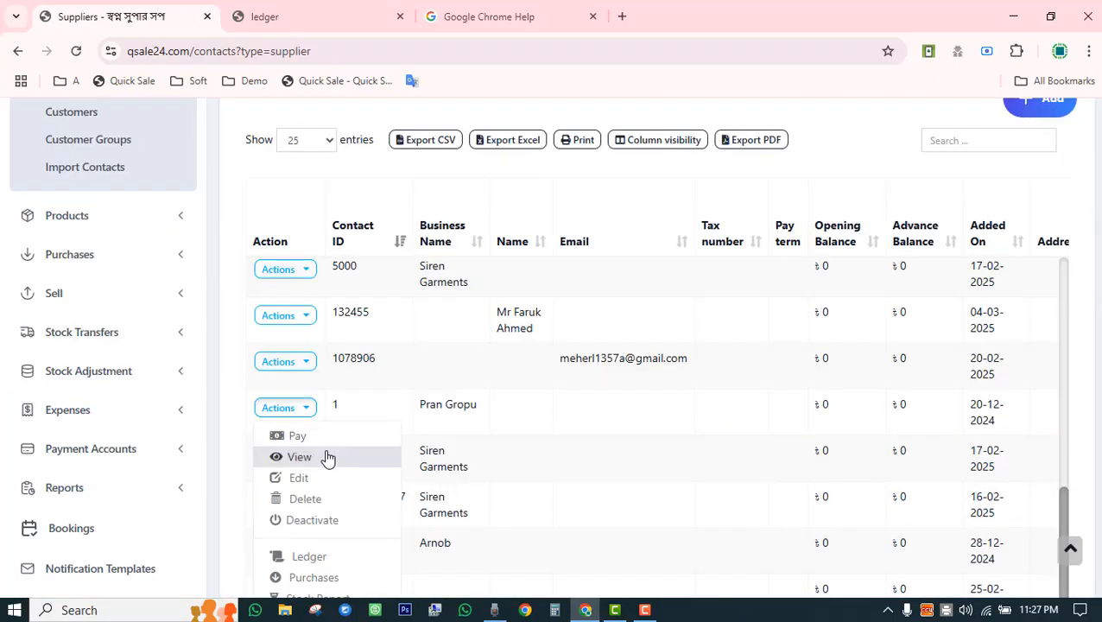
{"action": "left_click", "coordinate": [327, 455]}
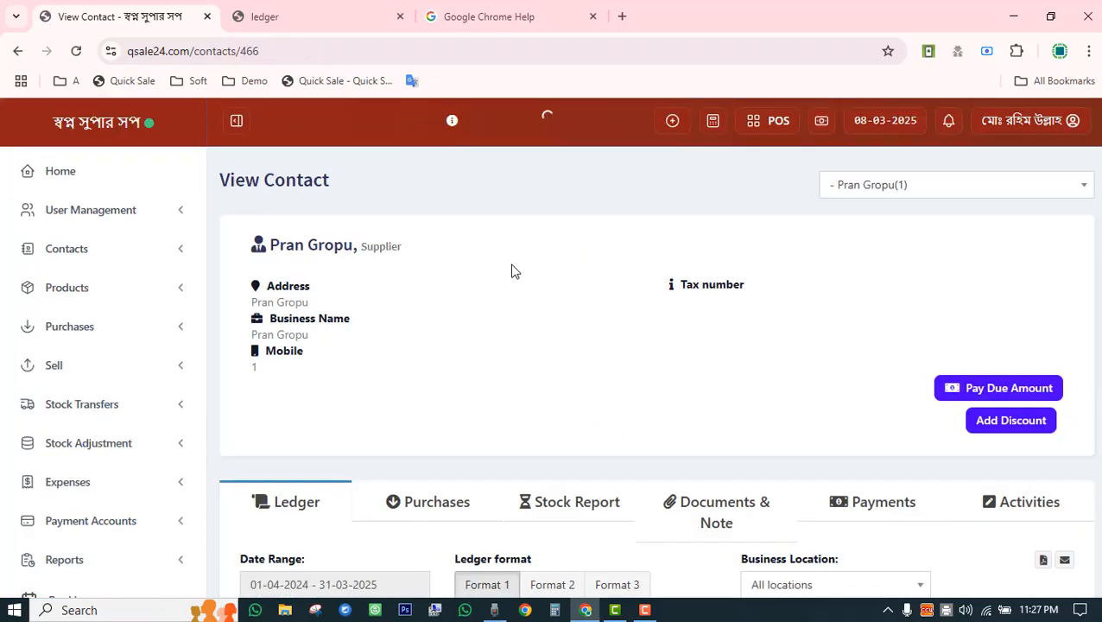
Review Pran Gropu's ledger: total purchase, 141,650 balance due, payment PP2025/0007 and the Due purchase.
{"action": "scroll", "coordinate": [511, 270], "scroll_direction": "down", "scroll_amount": 2}
{"action": "scroll", "coordinate": [511, 270], "scroll_direction": "down", "scroll_amount": 5}
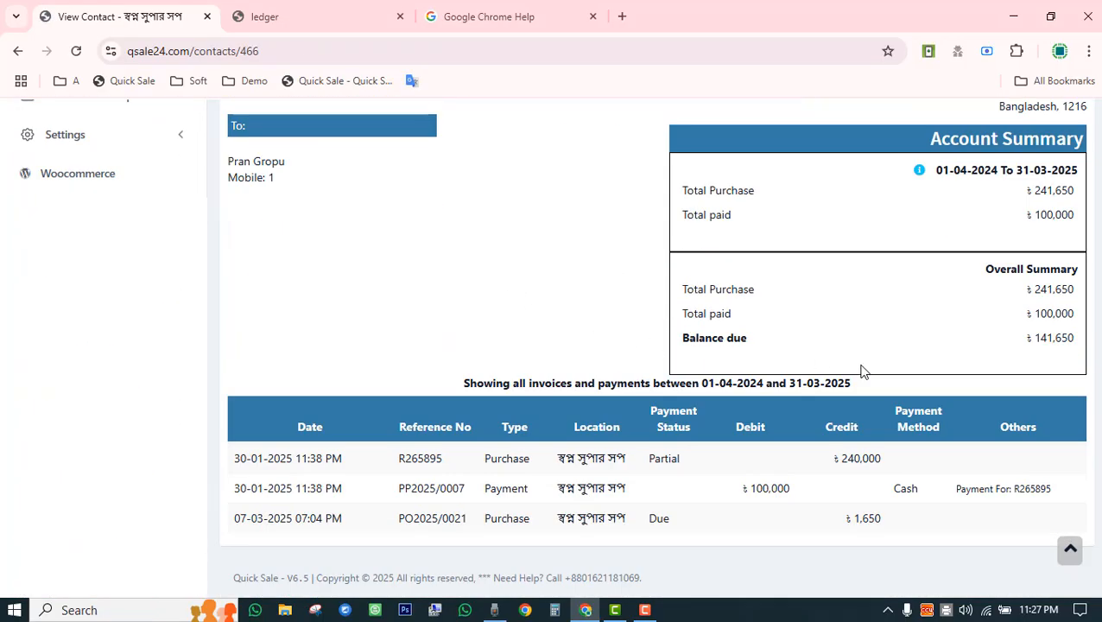
{"action": "left_click_drag", "start_coordinate": [1034, 292], "coordinate": [1075, 314]}
{"action": "left_click_drag", "start_coordinate": [1026, 339], "coordinate": [1075, 338]}
{"action": "left_click_drag", "start_coordinate": [273, 458], "coordinate": [344, 458]}
{"action": "left_click_drag", "start_coordinate": [396, 488], "coordinate": [514, 489]}
{"action": "left_click_drag", "start_coordinate": [646, 518], "coordinate": [803, 525]}
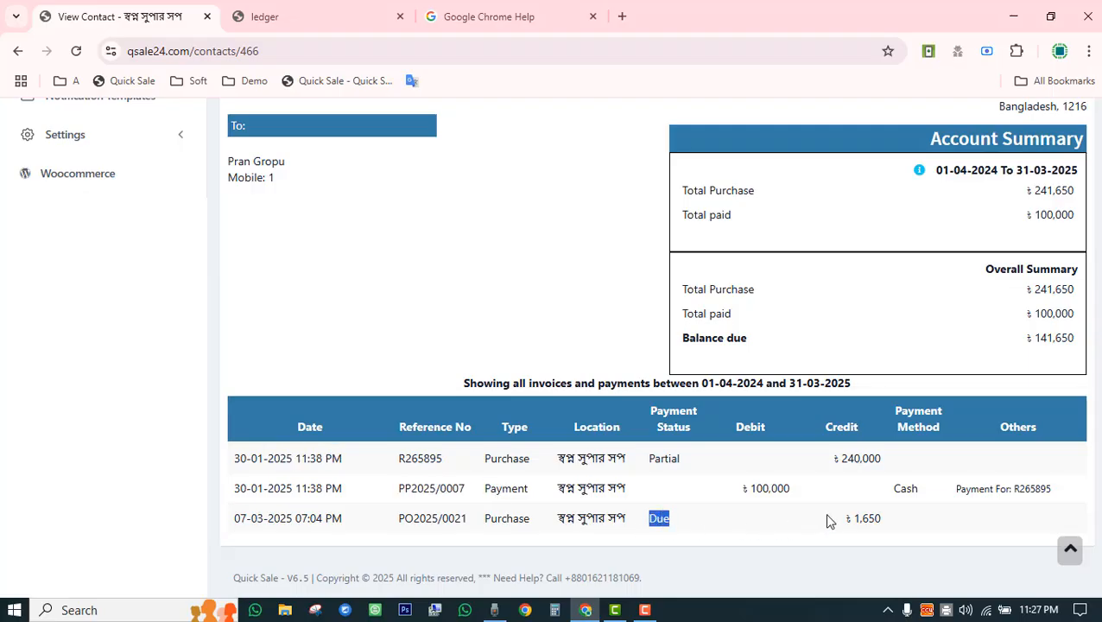
{"action": "left_click_drag", "start_coordinate": [469, 488], "coordinate": [557, 488]}
{"action": "scroll", "coordinate": [560, 481], "scroll_direction": "up", "scroll_amount": 3}
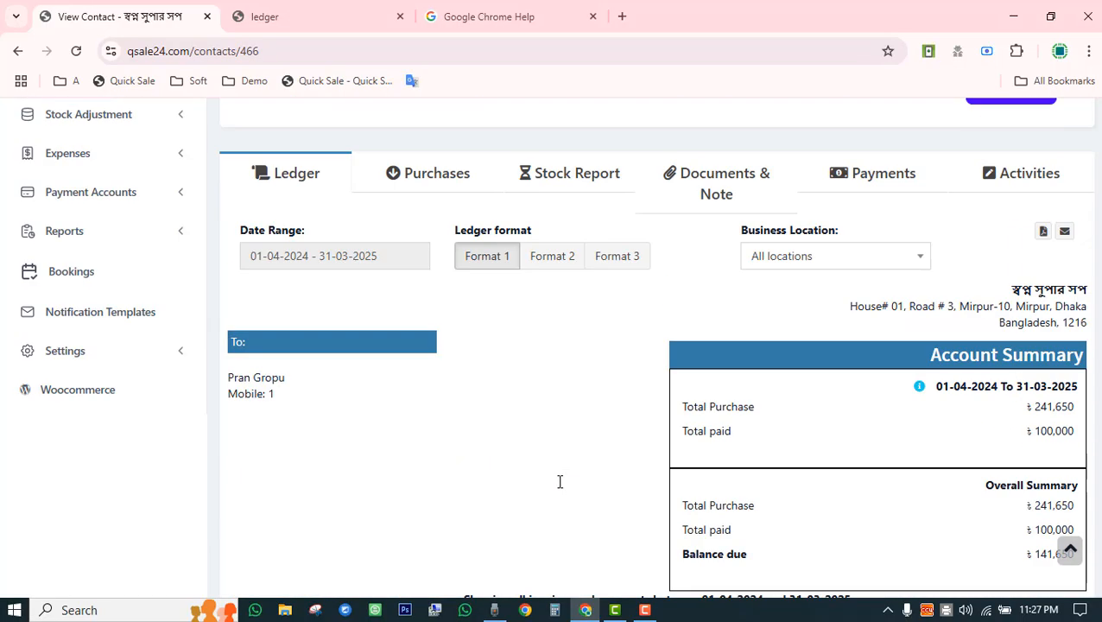
Show and scroll through Pran Gropu's purchases list.
{"action": "left_click", "coordinate": [413, 176]}
{"action": "scroll", "coordinate": [423, 310], "scroll_direction": "down", "scroll_amount": 3}
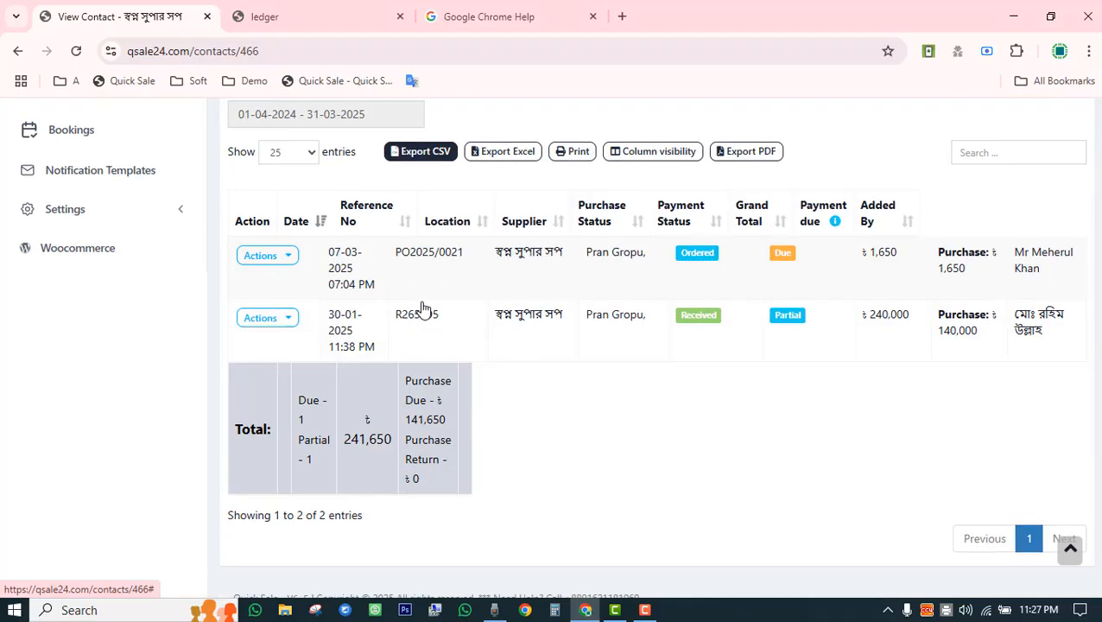
{"action": "scroll", "coordinate": [554, 287], "scroll_direction": "up", "scroll_amount": 6}
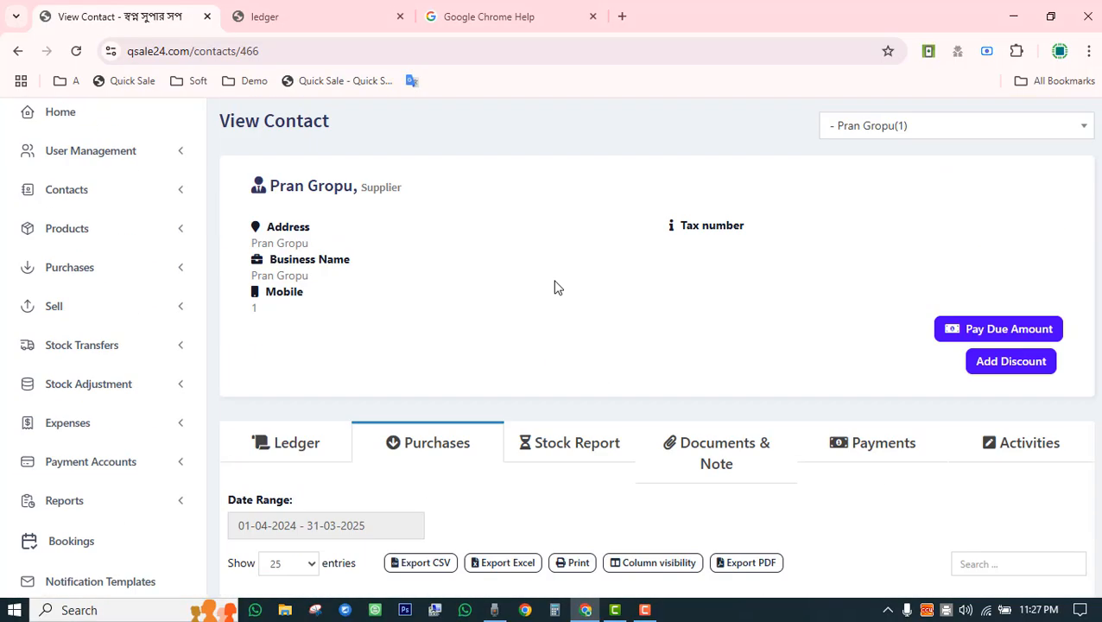
{"action": "scroll", "coordinate": [546, 311], "scroll_direction": "down", "scroll_amount": 3}
Check Pran Gropu's stock report (iPhone 16 pro Max ৳240,000, 30 Kg Rosid Rice) and payments, then Documents & Note.
{"action": "left_click", "coordinate": [563, 235]}
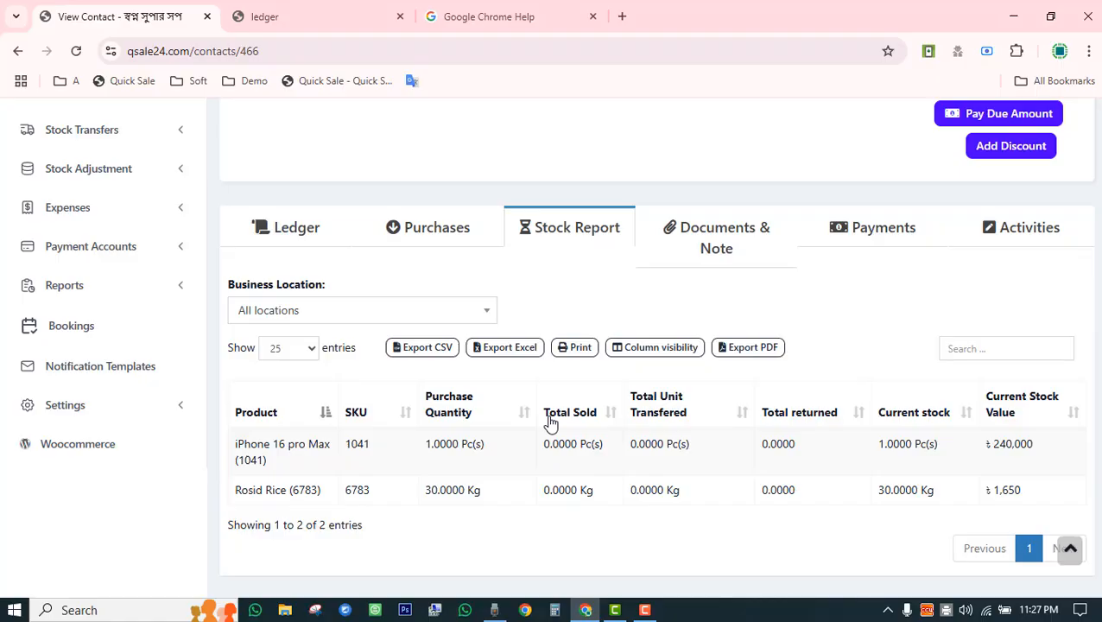
{"action": "left_click", "coordinate": [886, 246]}
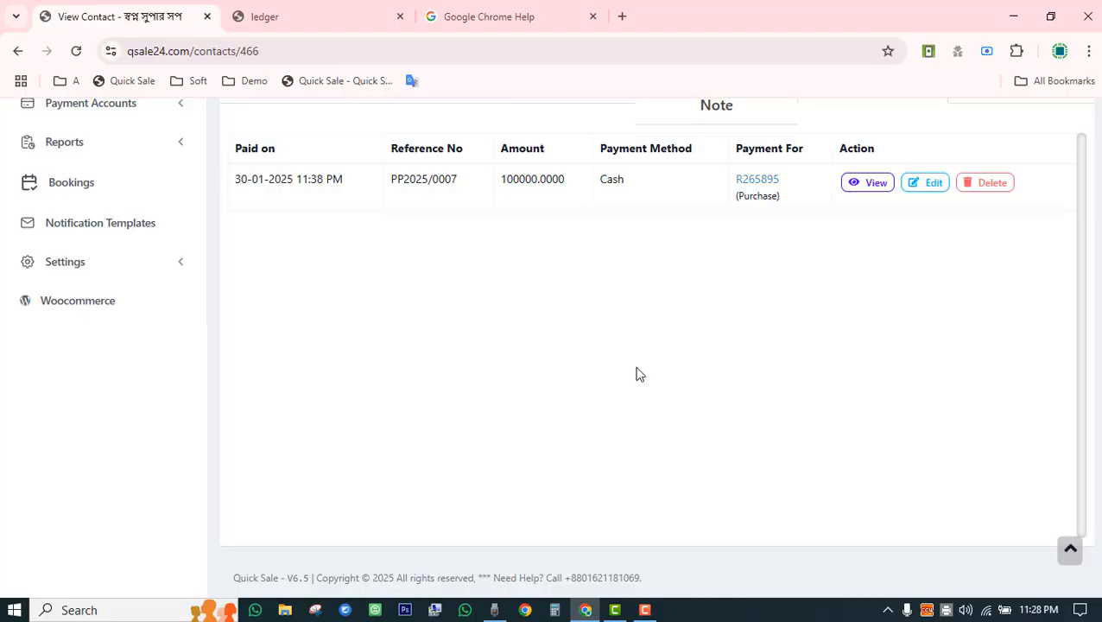
{"action": "scroll", "coordinate": [636, 373], "scroll_direction": "up", "scroll_amount": 2}
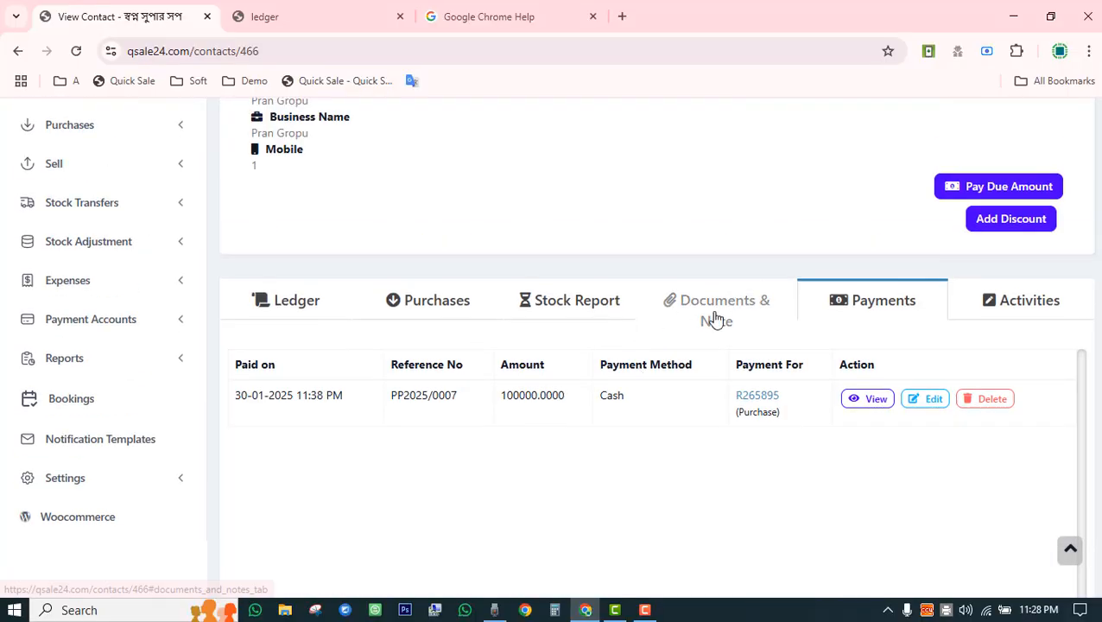
{"action": "left_click", "coordinate": [713, 316]}
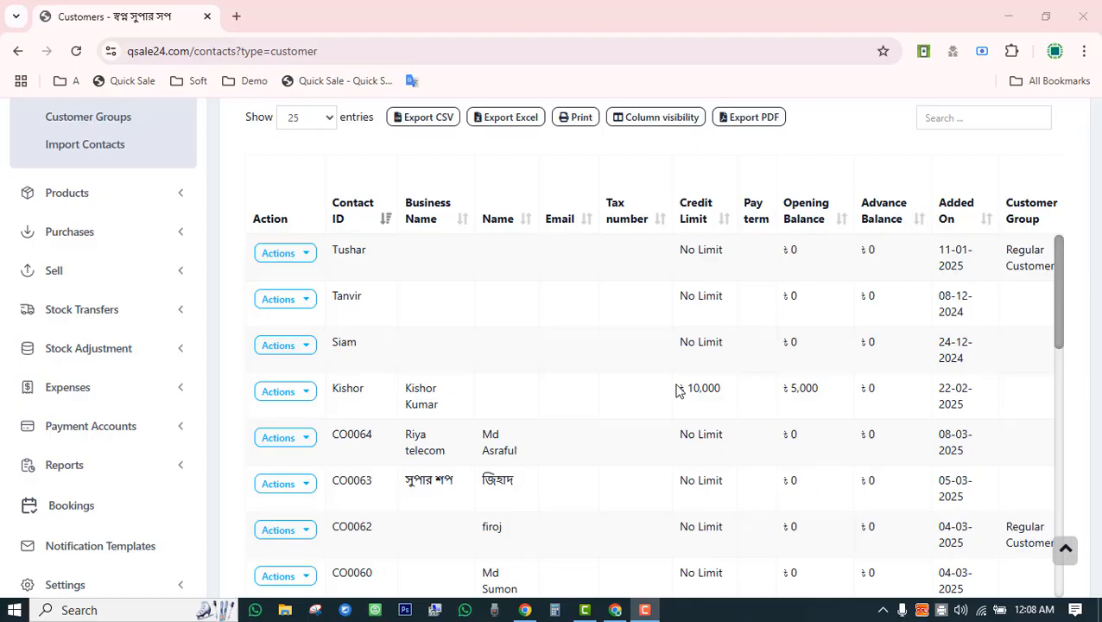
Scroll the Customers table and highlight the customer with ৳10,000 credit limit and ৳5,000 opening balance.
{"action": "left_click_drag", "start_coordinate": [678, 391], "coordinate": [1045, 389]}
{"action": "scroll", "coordinate": [642, 356], "scroll_direction": "right", "scroll_amount": 5}
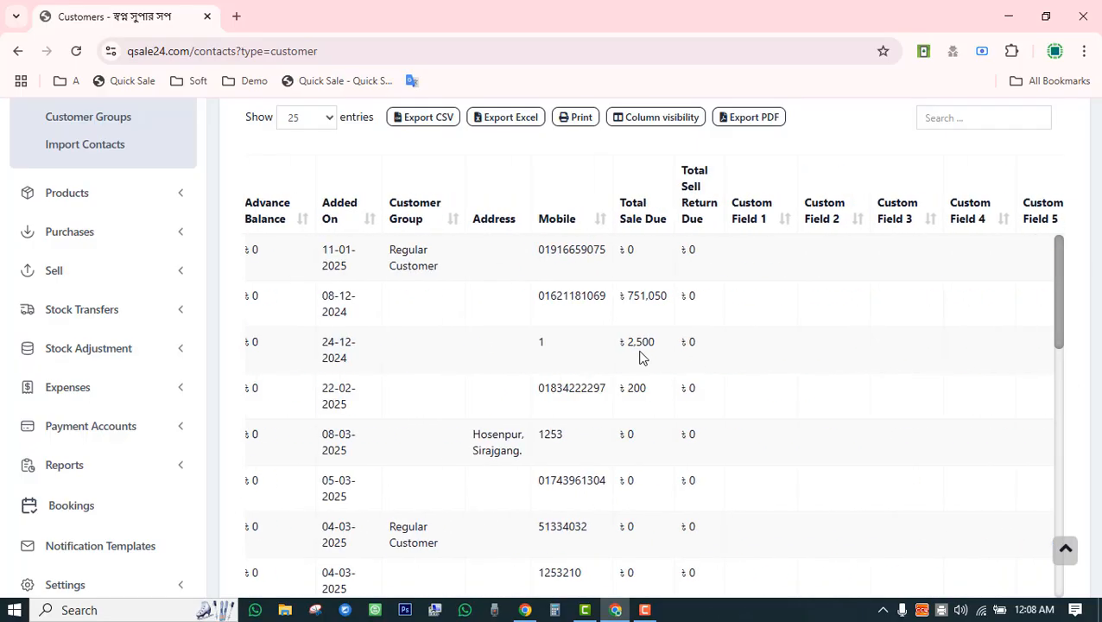
{"action": "scroll", "coordinate": [641, 357], "scroll_direction": "left", "scroll_amount": 5}
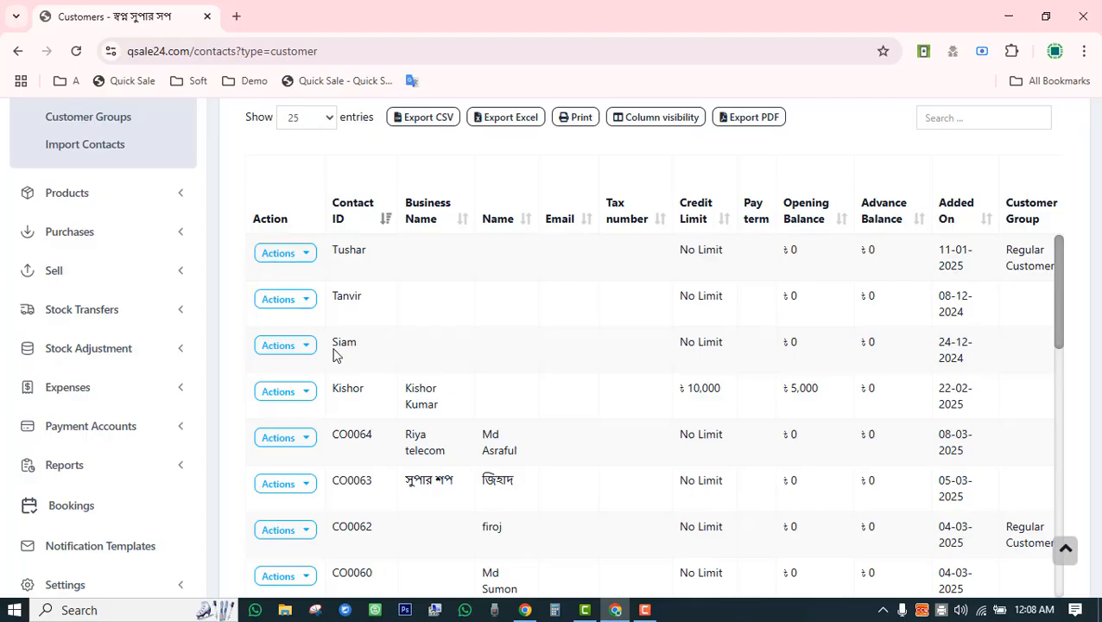
{"action": "scroll", "coordinate": [337, 356], "scroll_direction": "up", "scroll_amount": 3}
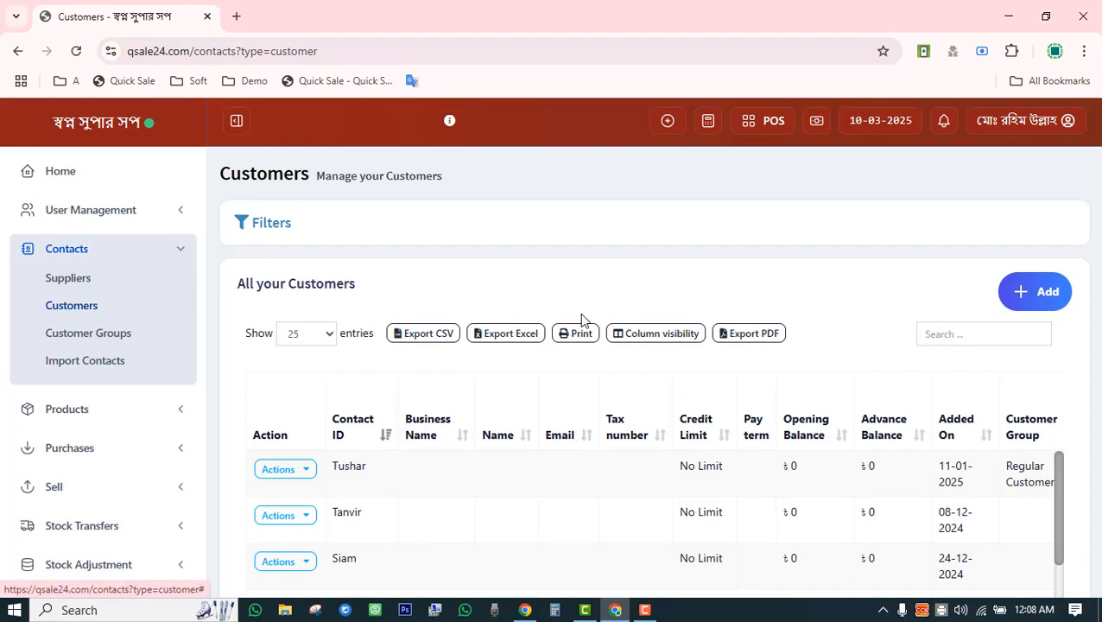
{"action": "scroll", "coordinate": [580, 312], "scroll_direction": "down", "scroll_amount": 3}
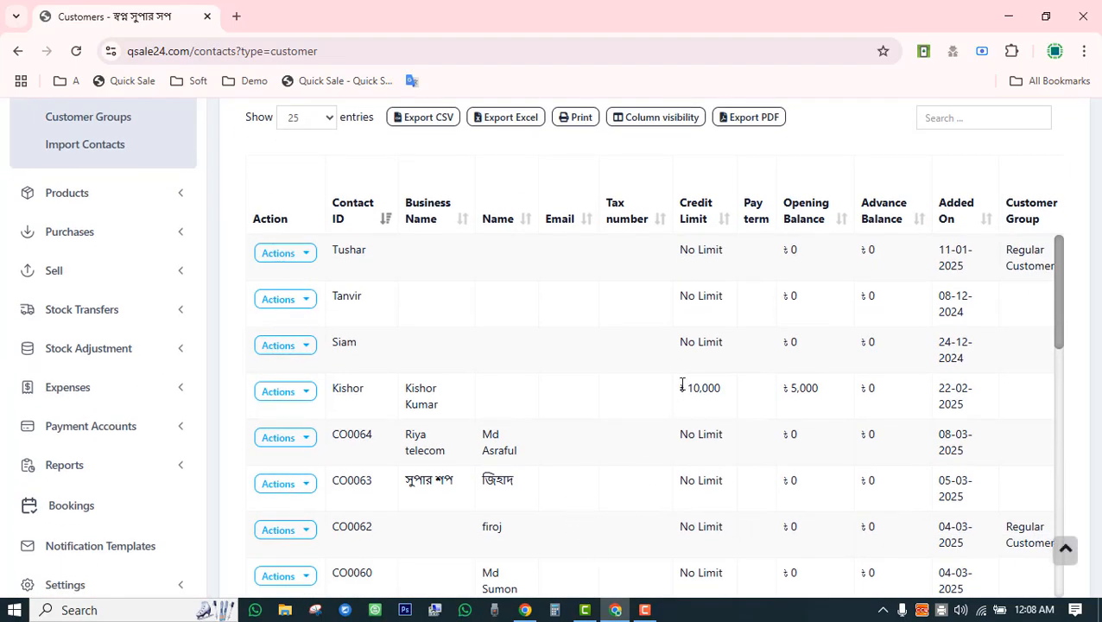
{"action": "left_click_drag", "start_coordinate": [682, 384], "coordinate": [1053, 366]}
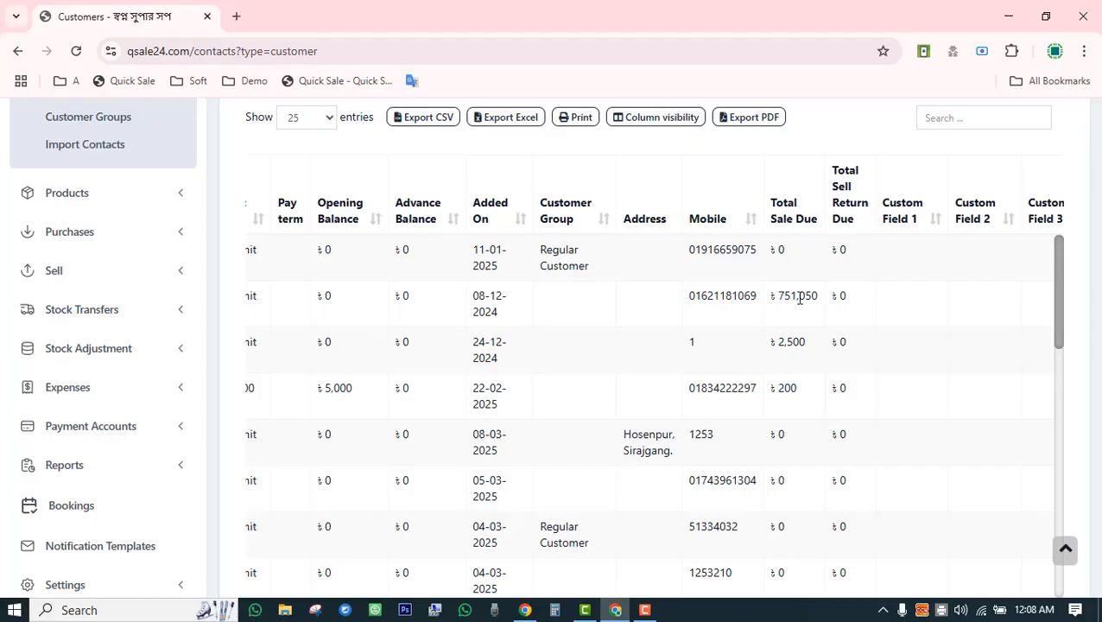
Highlight the 08-12-2024 customer's ৳751,050 due and open its action options.
{"action": "left_click_drag", "start_coordinate": [819, 297], "coordinate": [337, 312]}
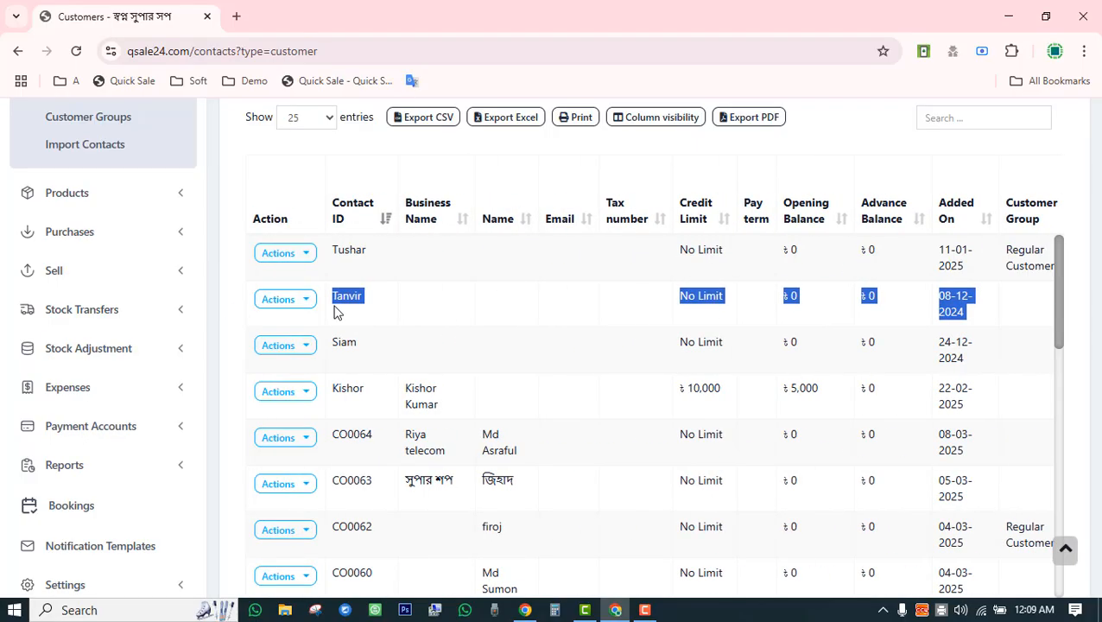
{"action": "left_click", "coordinate": [834, 142]}
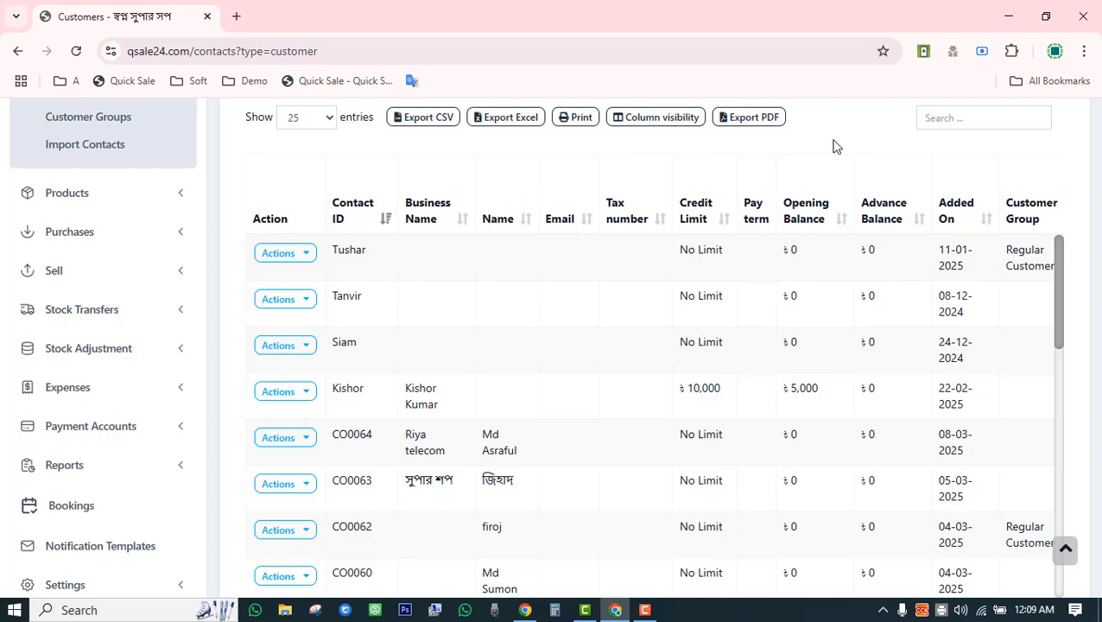
{"action": "left_click", "coordinate": [285, 299]}
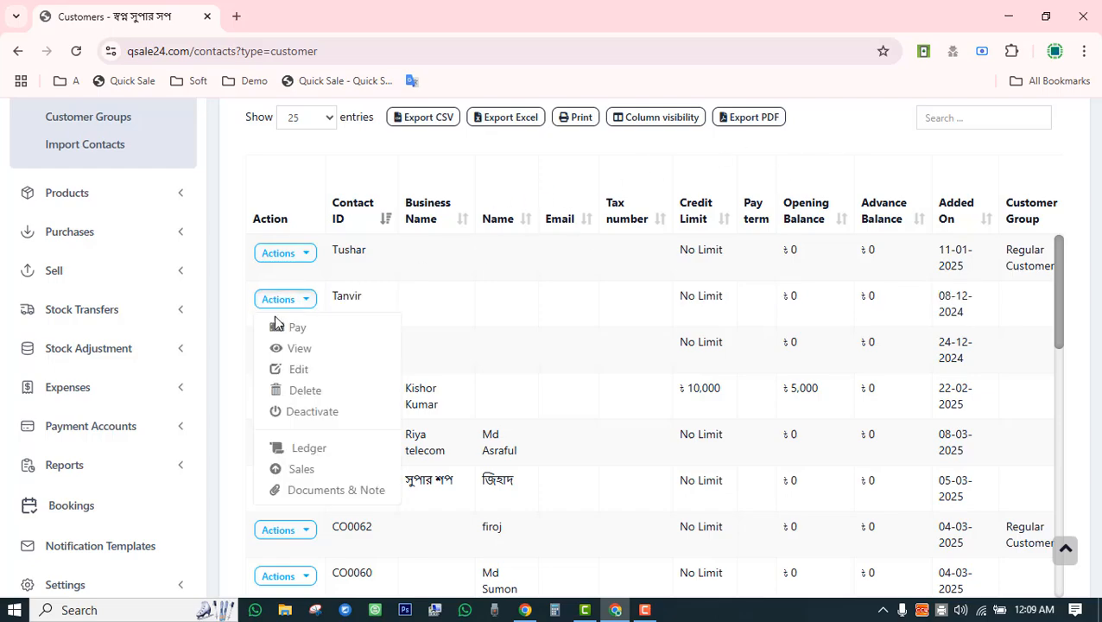
Start a payment for the customer and enter the 200,000 amount.
{"action": "left_click", "coordinate": [298, 329]}
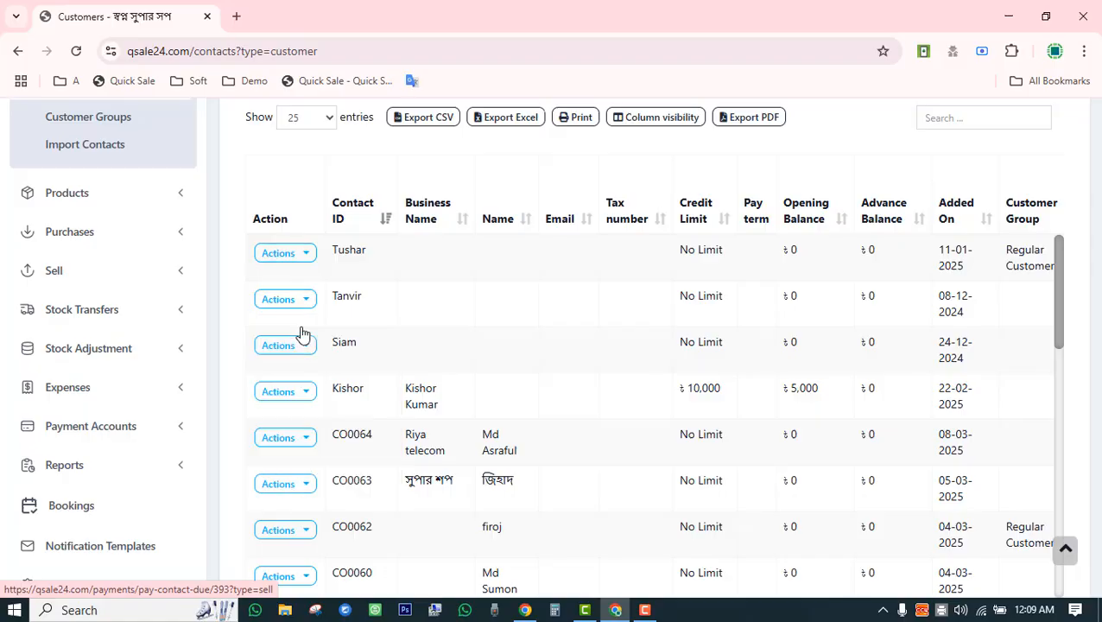
{"action": "double_click", "coordinate": [719, 353]}
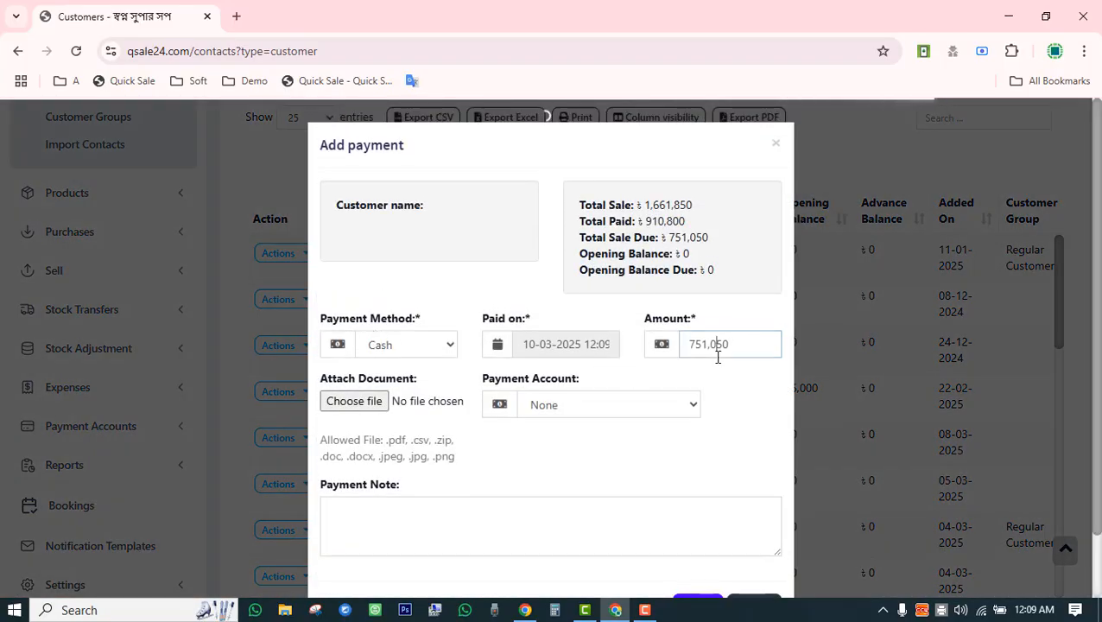
{"action": "type", "text": "200000"}
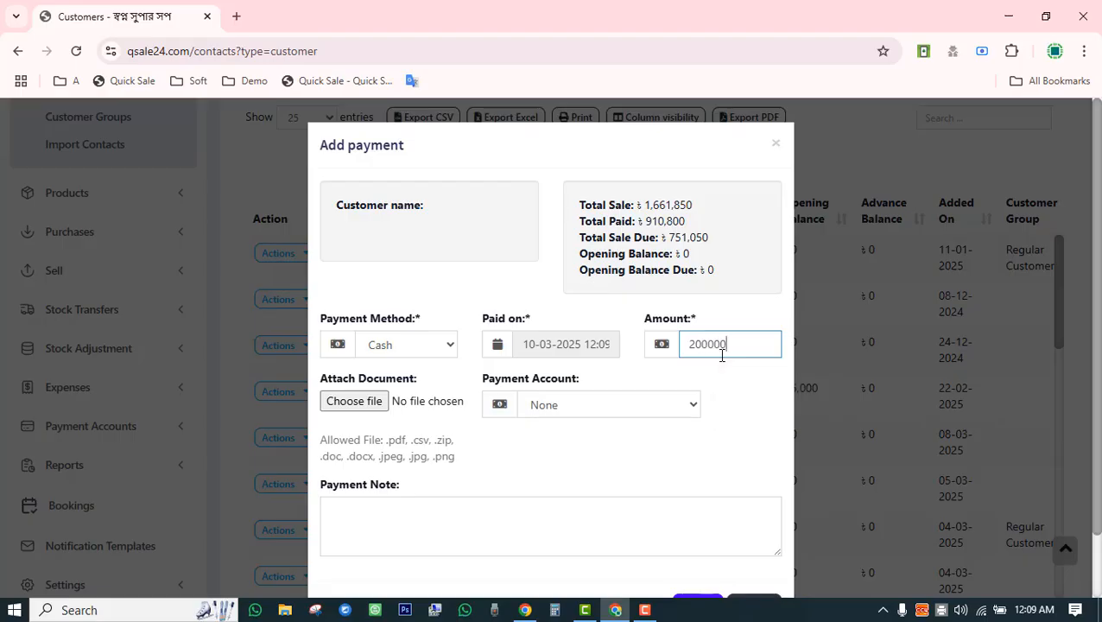
{"action": "left_click_drag", "start_coordinate": [715, 353], "coordinate": [696, 348]}
{"action": "double_click", "coordinate": [694, 349]}
{"action": "left_click", "coordinate": [716, 455]}
Set the payment account to IBBL AC.
{"action": "left_click", "coordinate": [596, 408]}
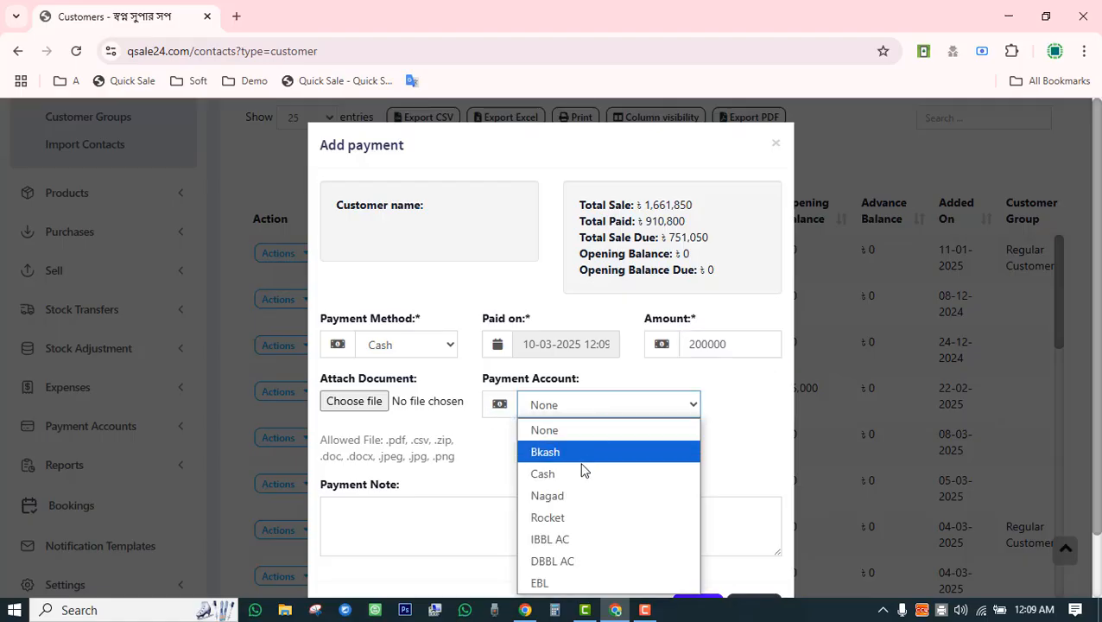
{"action": "left_click", "coordinate": [582, 475]}
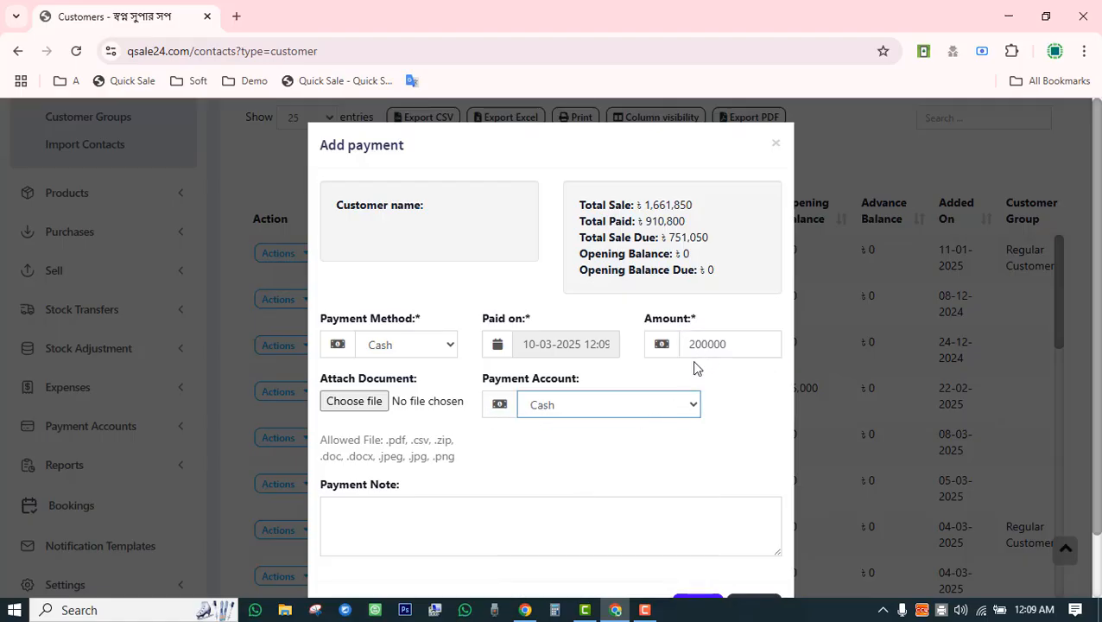
{"action": "scroll", "coordinate": [695, 367], "scroll_direction": "down", "scroll_amount": 2}
{"action": "left_click", "coordinate": [663, 342]}
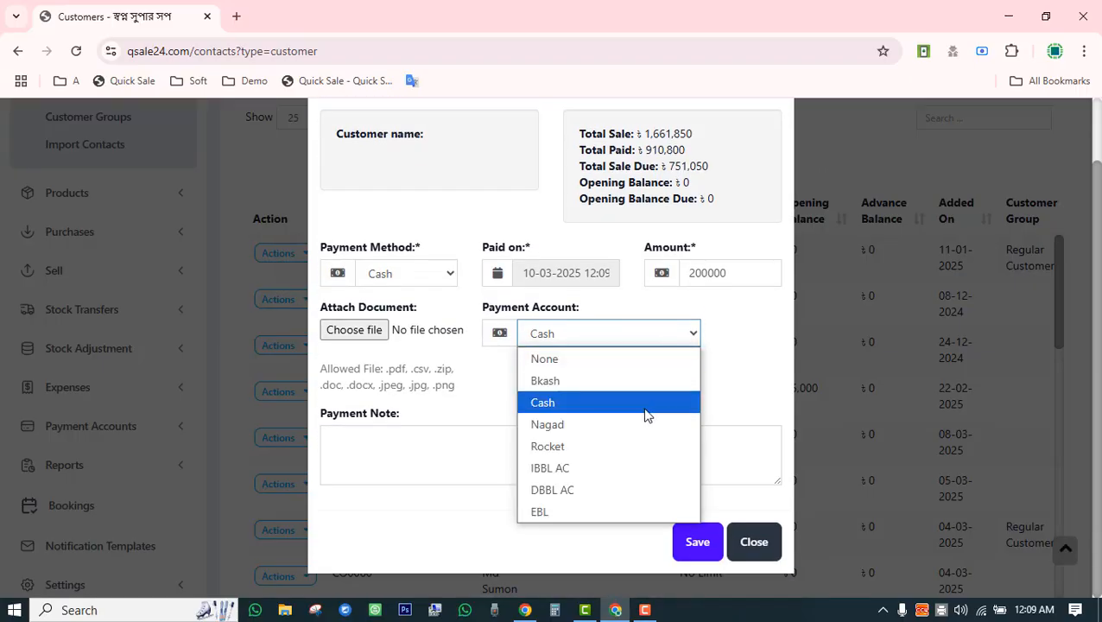
{"action": "left_click", "coordinate": [604, 468]}
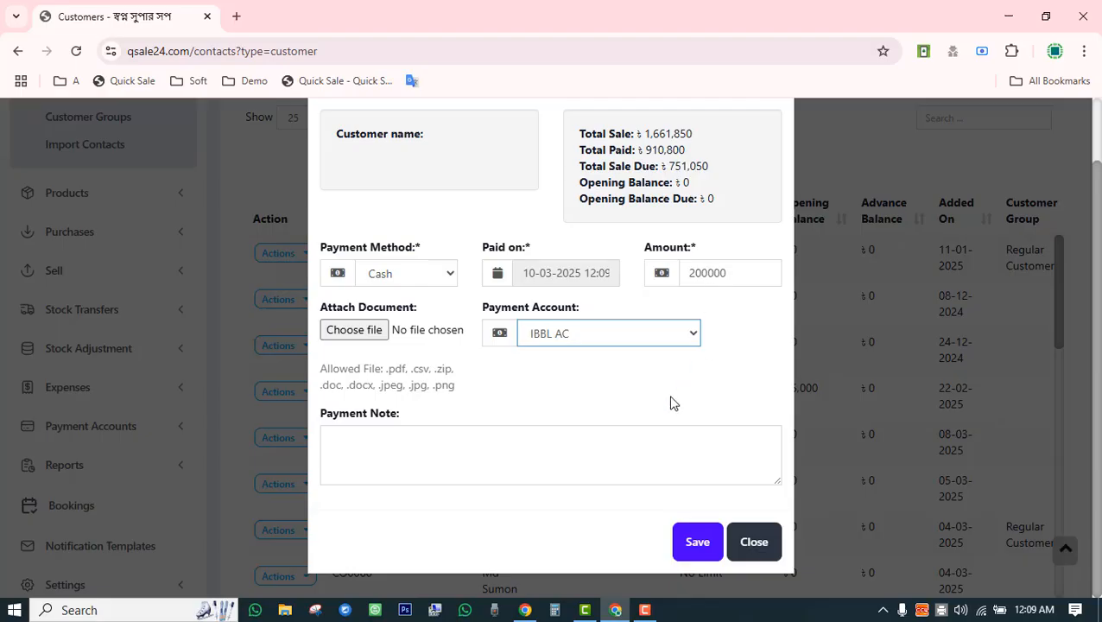
Choose Bank Transfer, enter the bank account number, and save the payment.
{"action": "left_click", "coordinate": [405, 274]}
{"action": "key", "text": "Escape"}
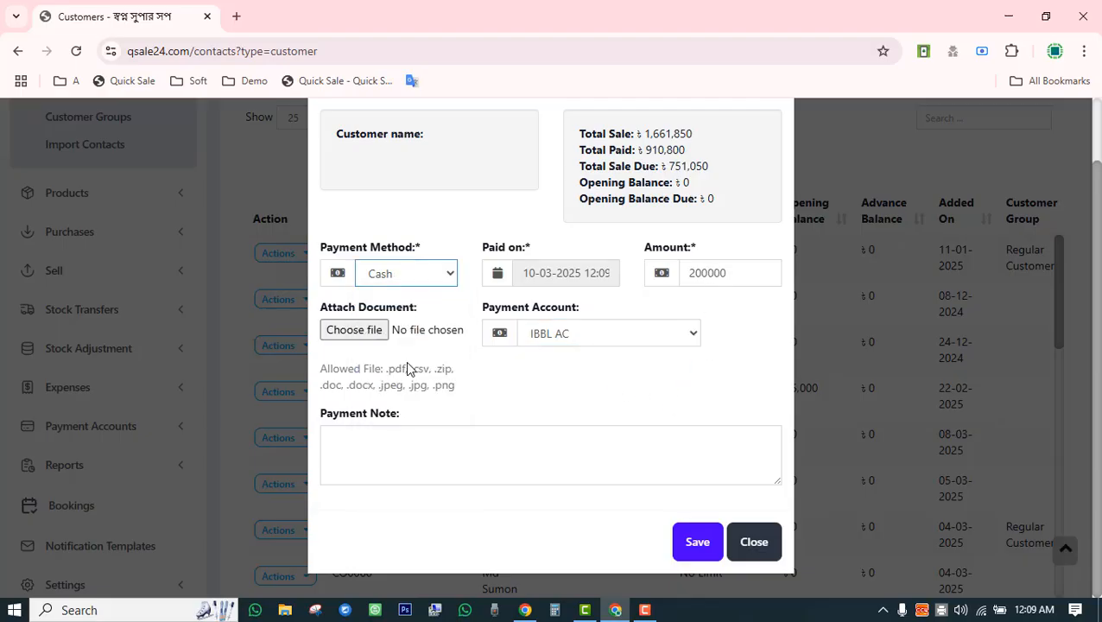
{"action": "left_click", "coordinate": [407, 363]}
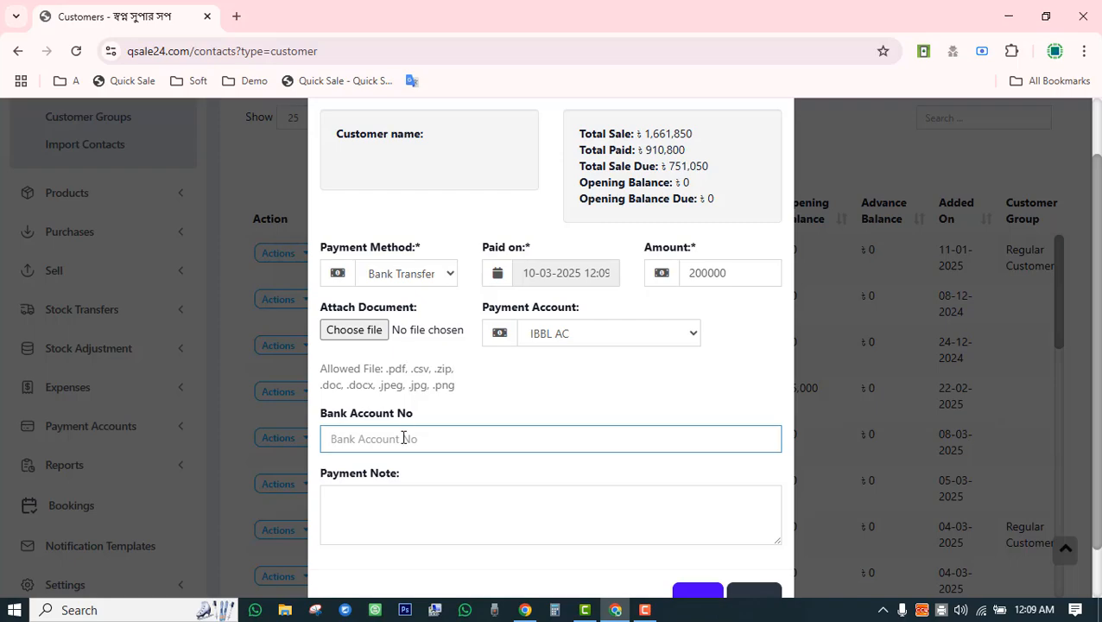
{"action": "left_click", "coordinate": [406, 509]}
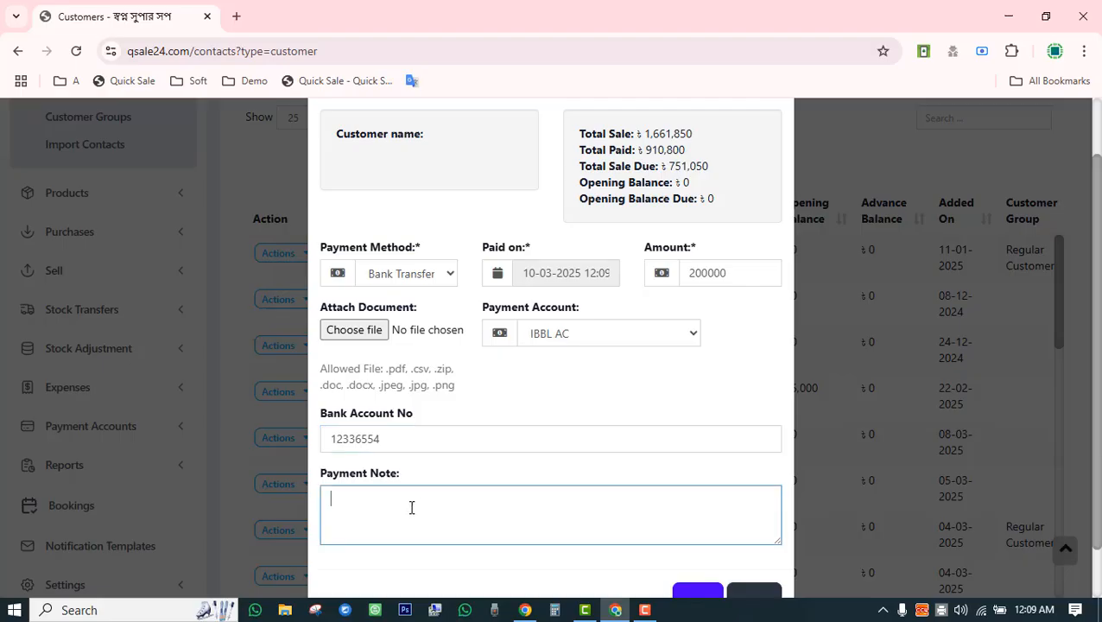
{"action": "scroll", "coordinate": [483, 535], "scroll_direction": "down", "scroll_amount": 1}
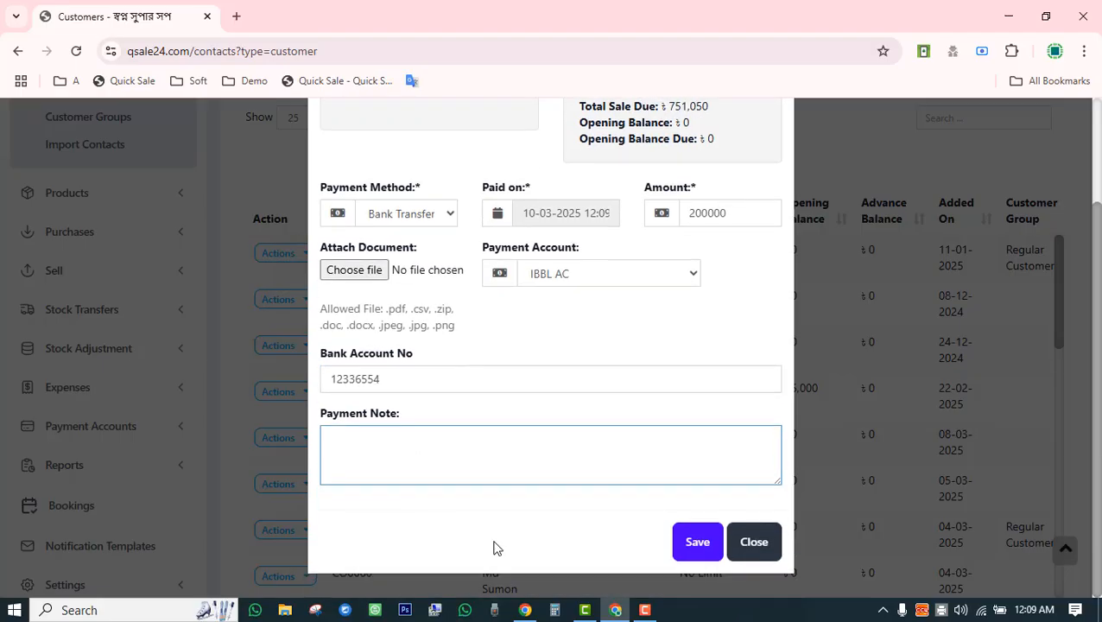
{"action": "left_click", "coordinate": [698, 542]}
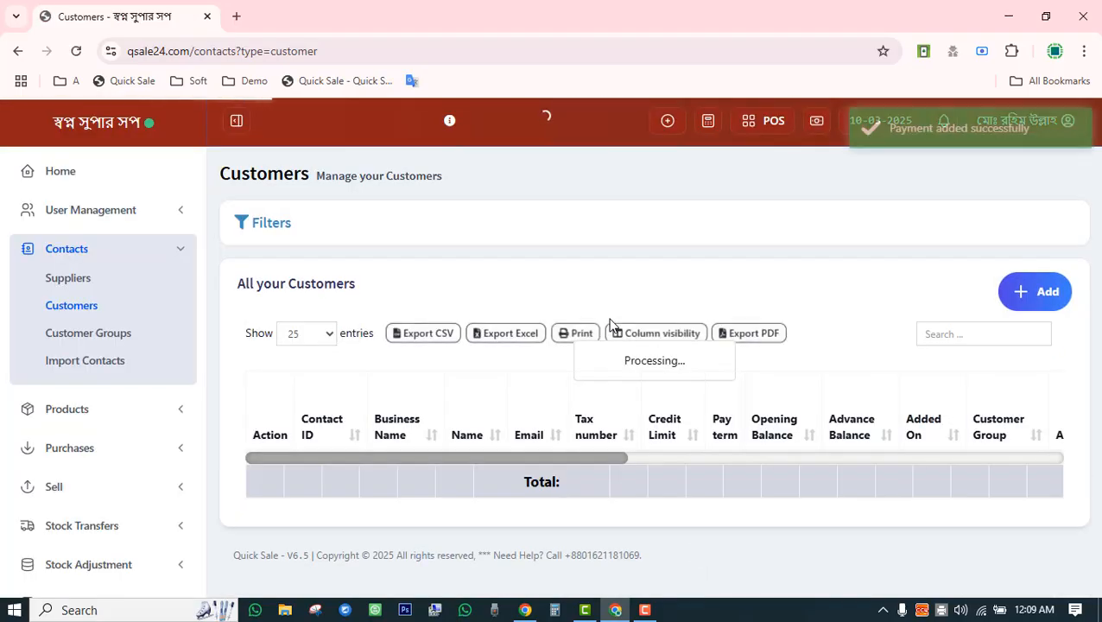
{"action": "scroll", "coordinate": [610, 337], "scroll_direction": "down", "scroll_amount": 3}
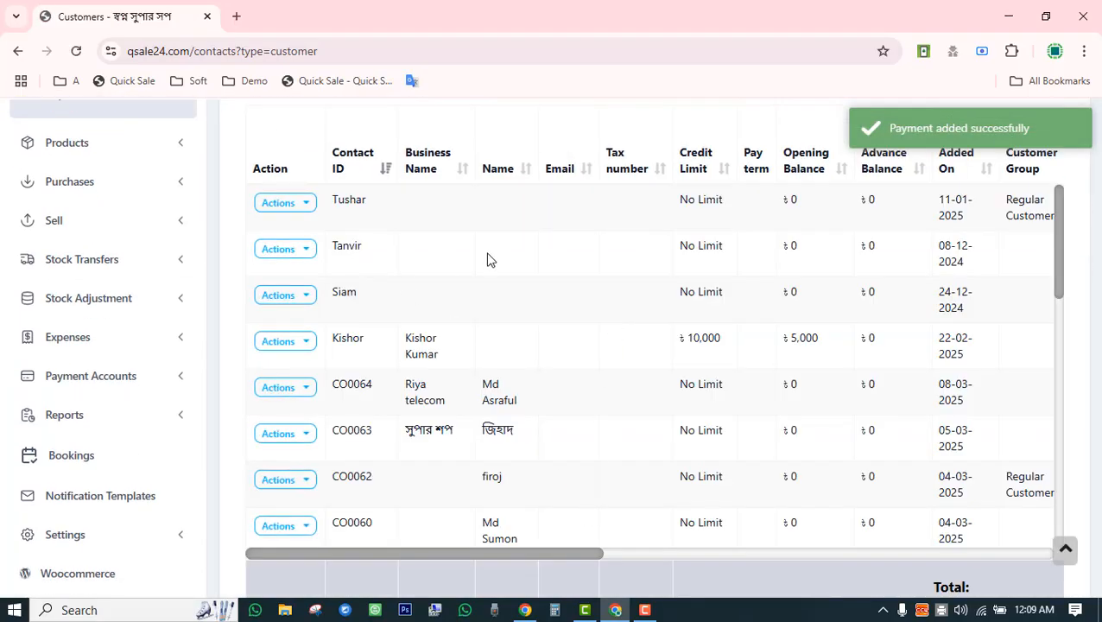
Highlight the customer's balances in the list, including the 551,050 total sale due.
{"action": "left_click_drag", "start_coordinate": [488, 259], "coordinate": [827, 255]}
{"action": "double_click", "coordinate": [851, 248]}
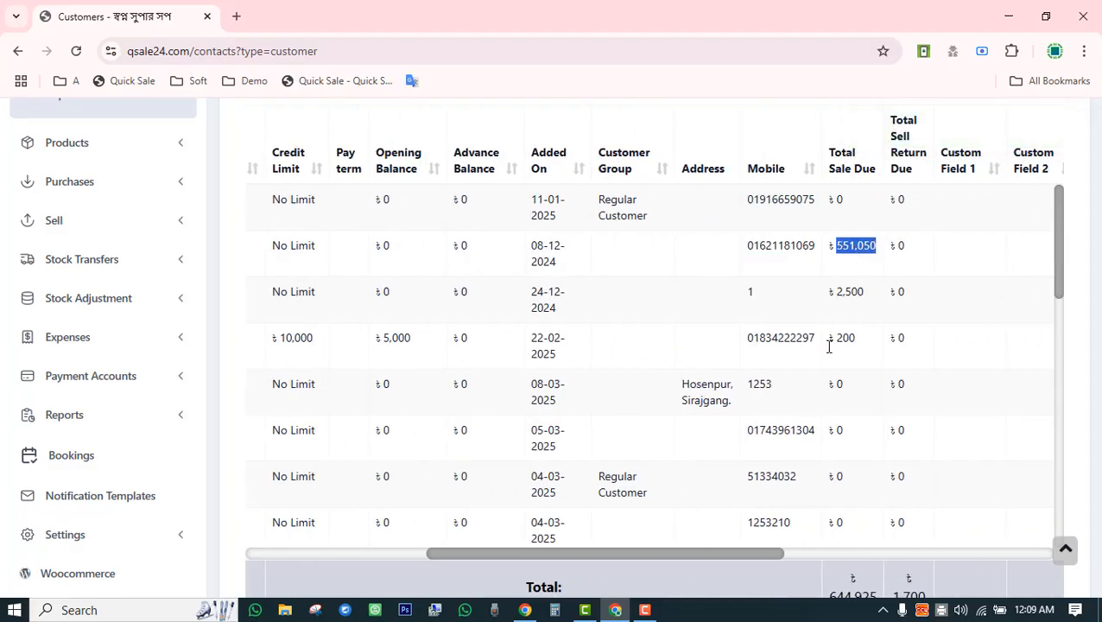
{"action": "left_click_drag", "start_coordinate": [710, 554], "coordinate": [418, 563]}
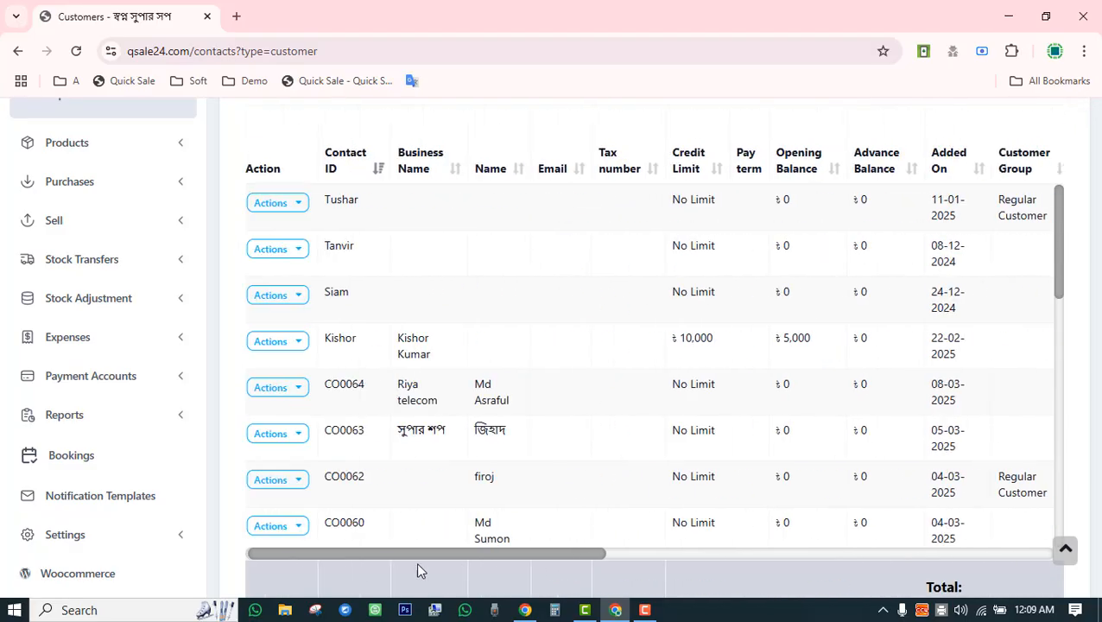
View the customer's contact ledger to find the ৳200,000 bank-transfer advance and ৳611,050 balance due.
{"action": "left_click", "coordinate": [297, 252]}
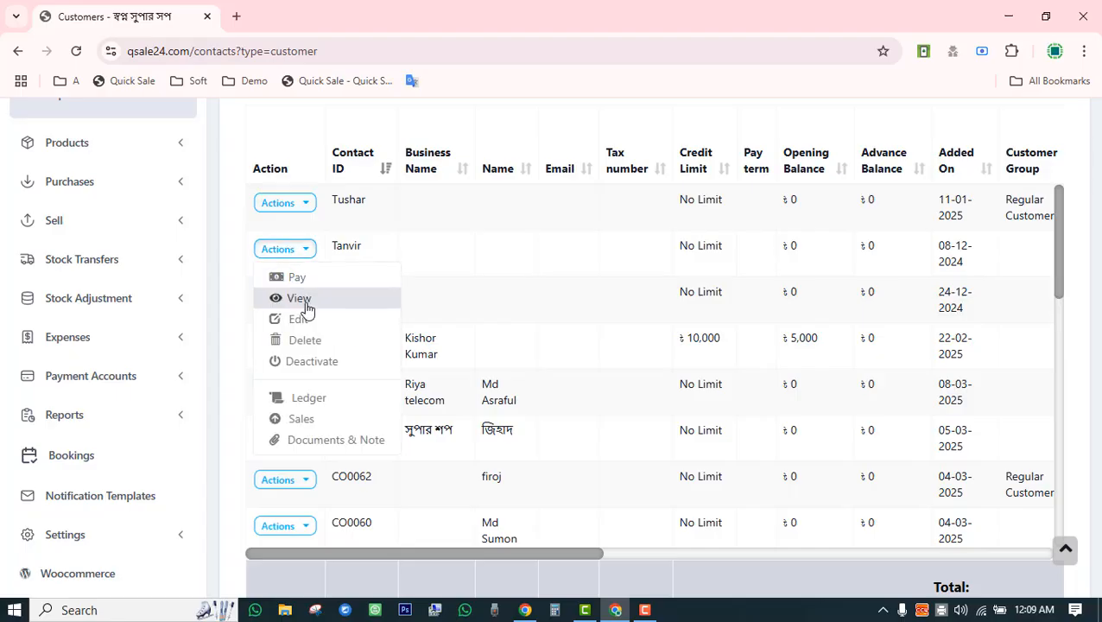
{"action": "left_click", "coordinate": [306, 310]}
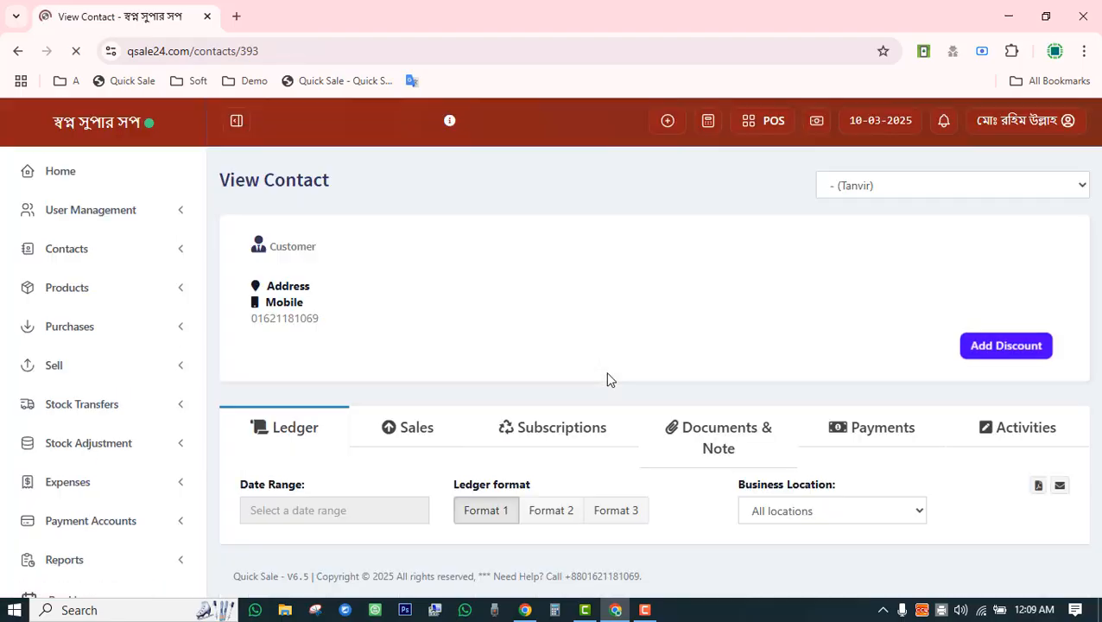
{"action": "scroll", "coordinate": [588, 337], "scroll_direction": "down", "scroll_amount": 3}
{"action": "scroll", "coordinate": [562, 259], "scroll_direction": "down", "scroll_amount": 15}
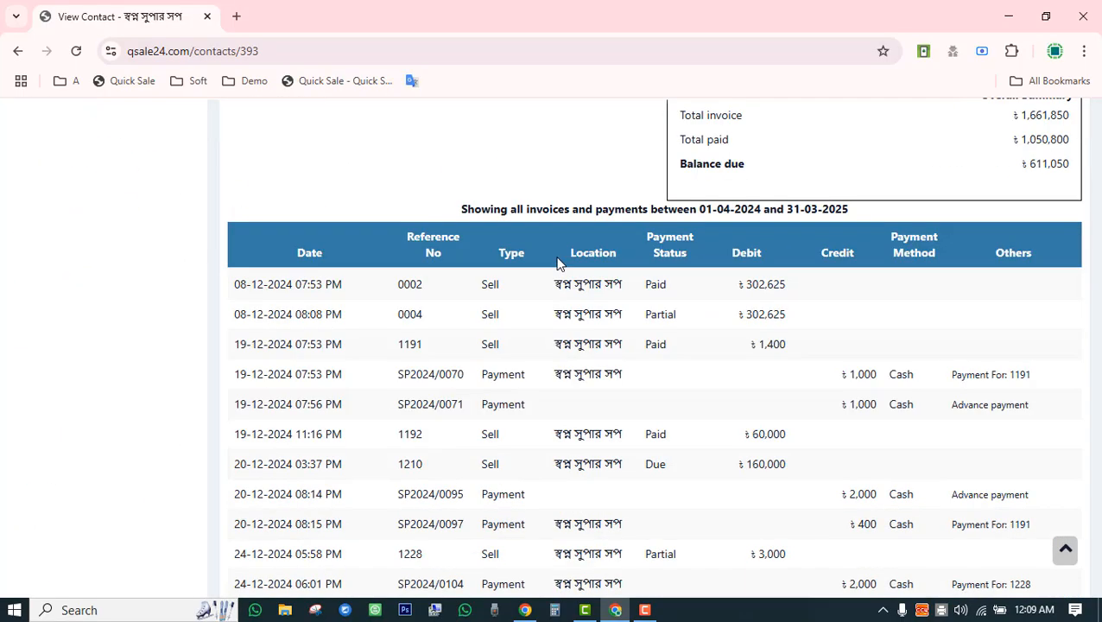
{"action": "scroll", "coordinate": [566, 294], "scroll_direction": "down", "scroll_amount": 1}
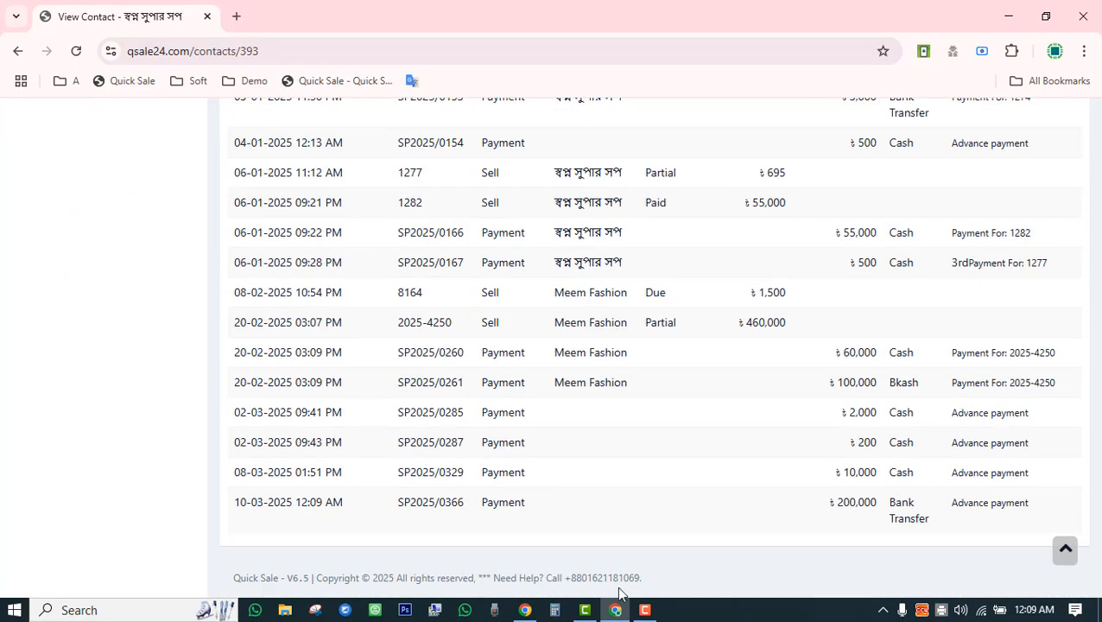
{"action": "left_click_drag", "start_coordinate": [236, 502], "coordinate": [451, 507]}
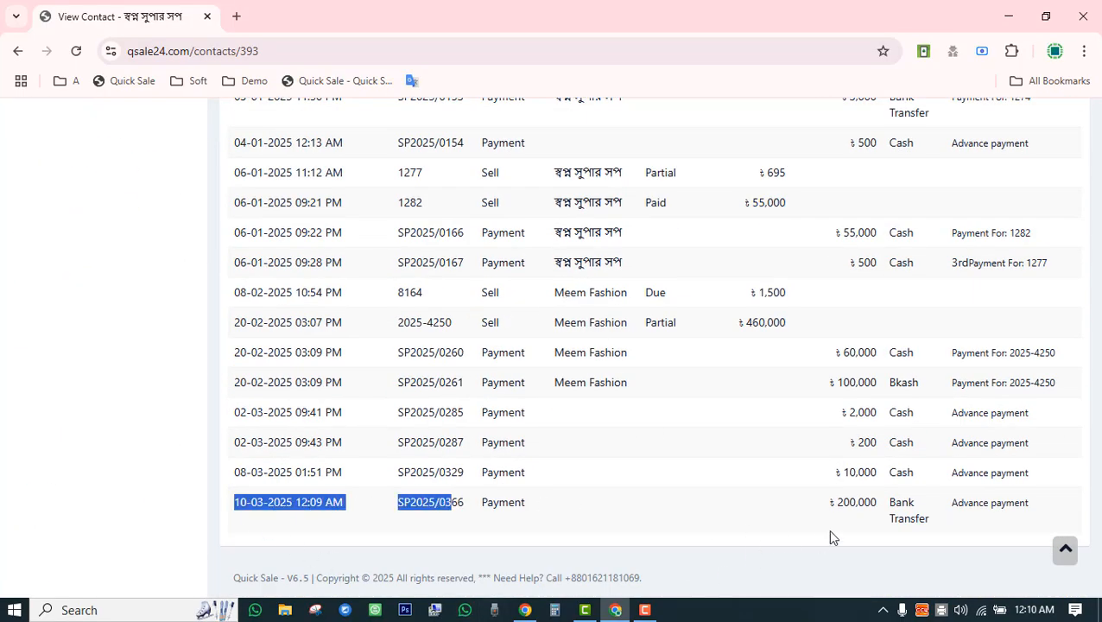
{"action": "left_click_drag", "start_coordinate": [835, 503], "coordinate": [929, 518]}
{"action": "scroll", "coordinate": [931, 521], "scroll_direction": "up", "scroll_amount": 15}
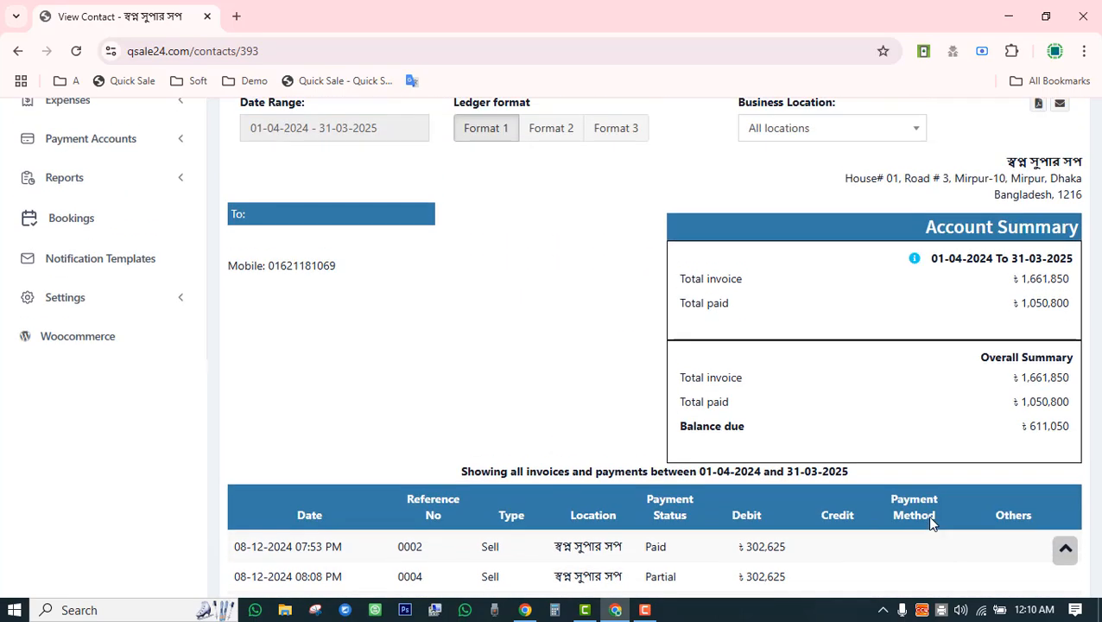
{"action": "left_click_drag", "start_coordinate": [1016, 433], "coordinate": [1070, 428]}
{"action": "scroll", "coordinate": [1008, 442], "scroll_direction": "up", "scroll_amount": 4}
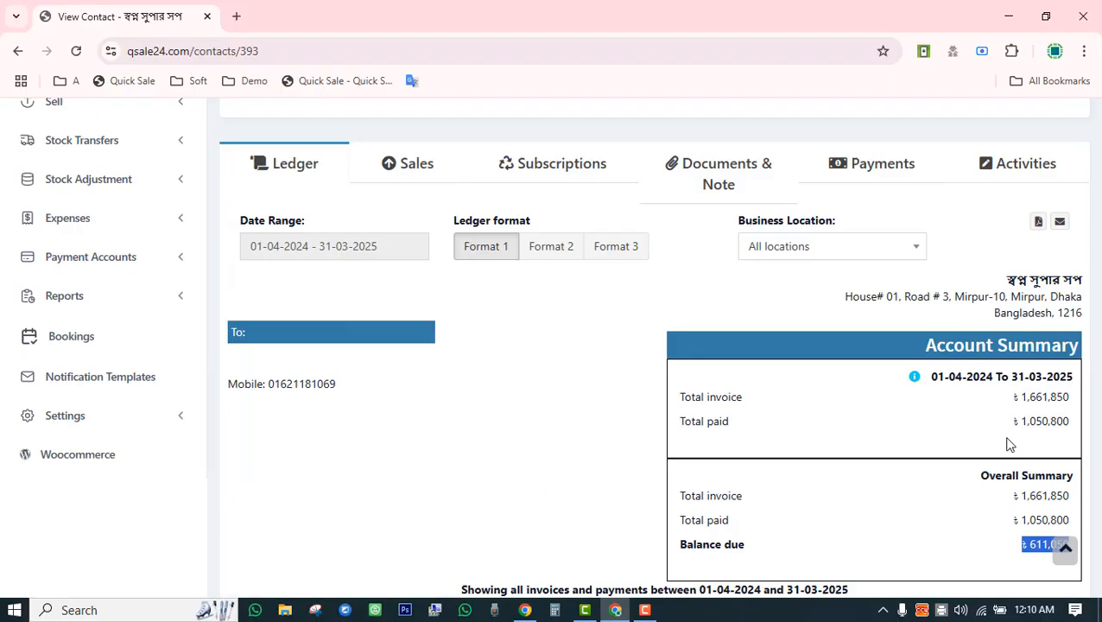
{"action": "scroll", "coordinate": [995, 444], "scroll_direction": "down", "scroll_amount": 2}
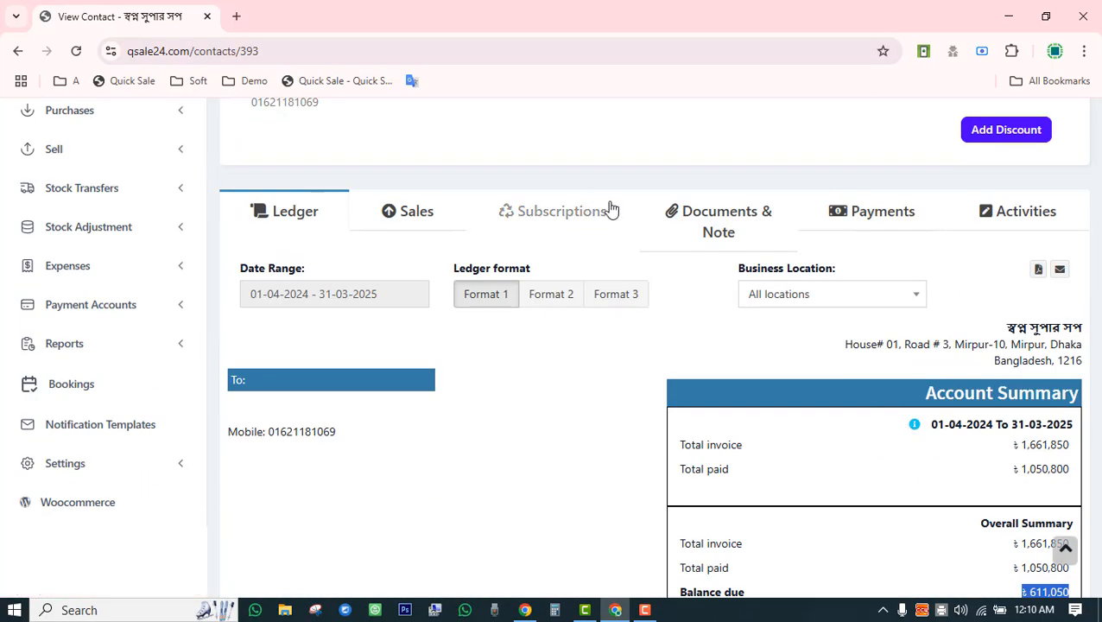
Review the customer's invoices and highlight the 160,000 due on invoice 1210.
{"action": "left_click", "coordinate": [404, 218]}
{"action": "scroll", "coordinate": [537, 221], "scroll_direction": "down", "scroll_amount": 10}
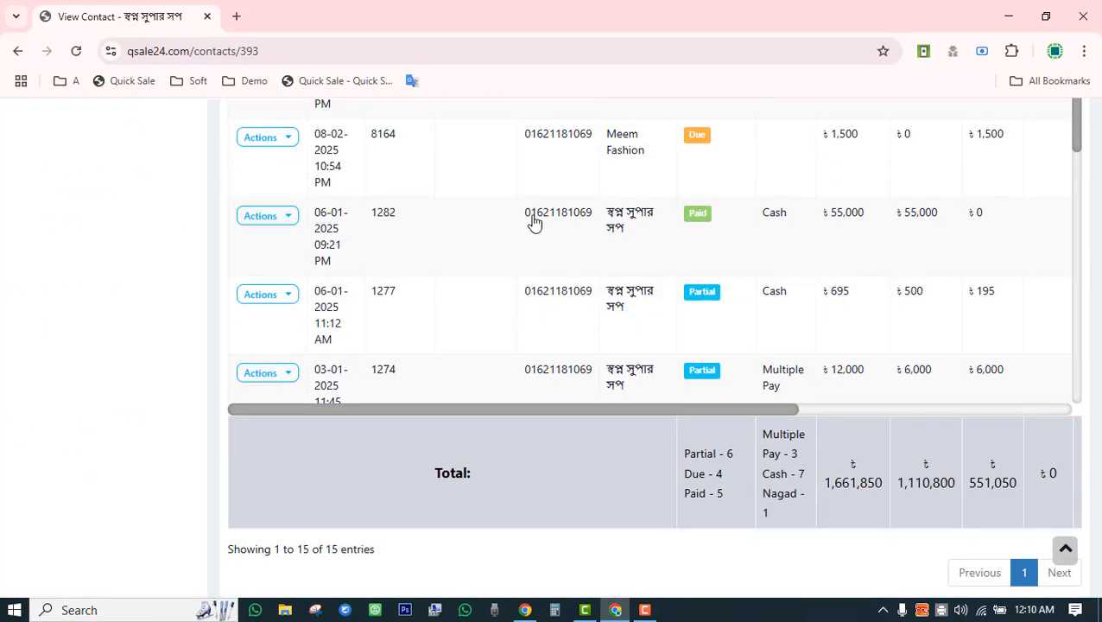
{"action": "scroll", "coordinate": [551, 316], "scroll_direction": "up", "scroll_amount": 3}
{"action": "scroll", "coordinate": [595, 558], "scroll_direction": "up", "scroll_amount": 3}
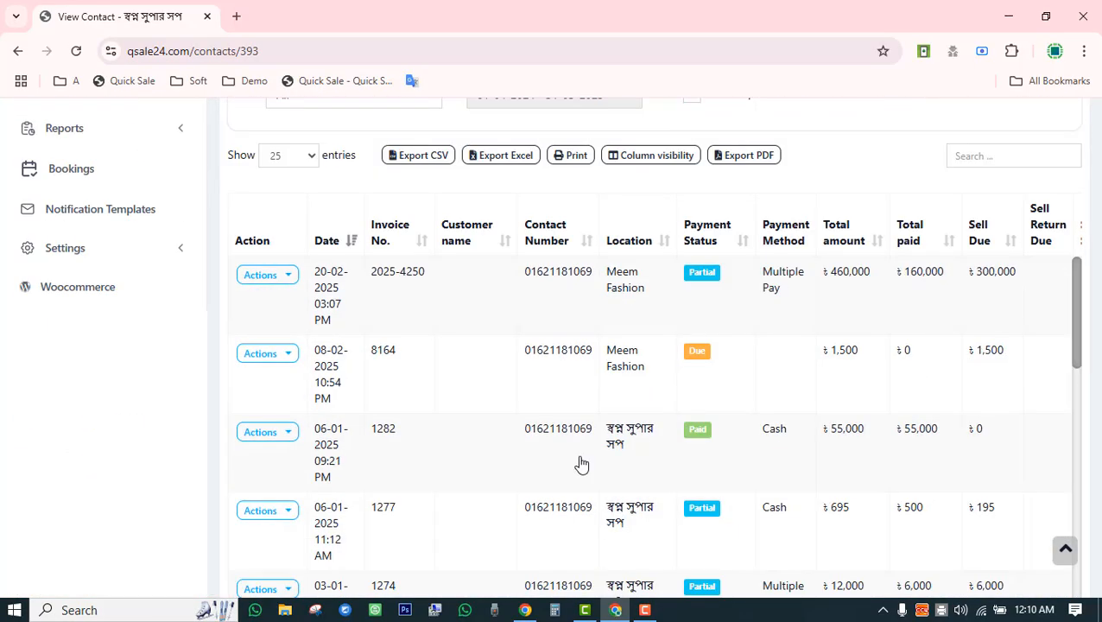
{"action": "scroll", "coordinate": [581, 462], "scroll_direction": "down", "scroll_amount": 8}
{"action": "scroll", "coordinate": [564, 274], "scroll_direction": "down", "scroll_amount": 3}
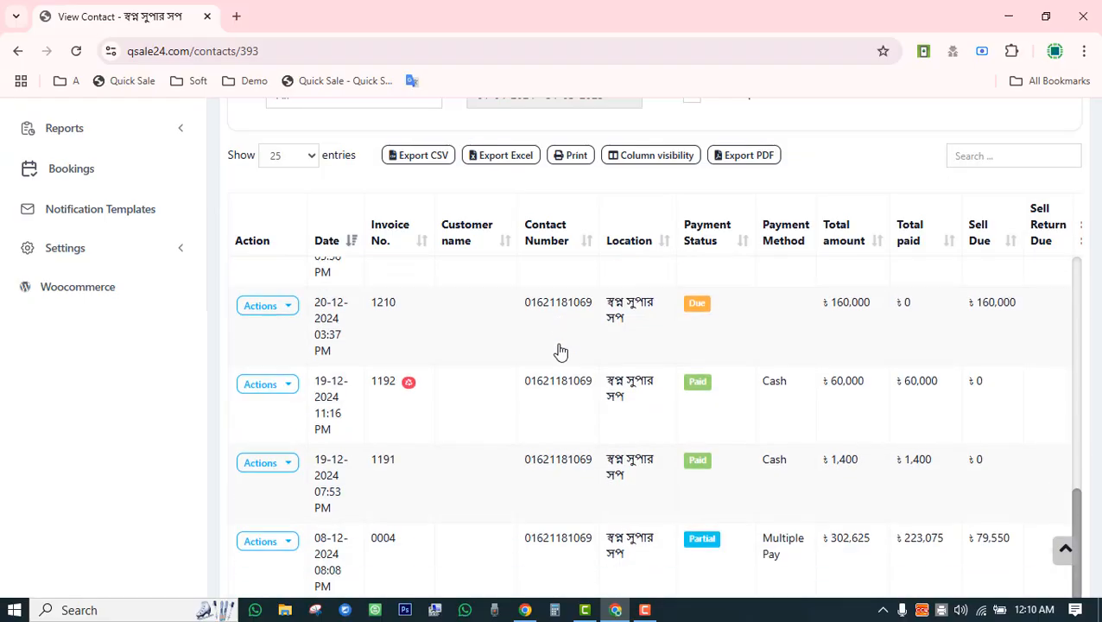
{"action": "scroll", "coordinate": [562, 413], "scroll_direction": "down", "scroll_amount": 3}
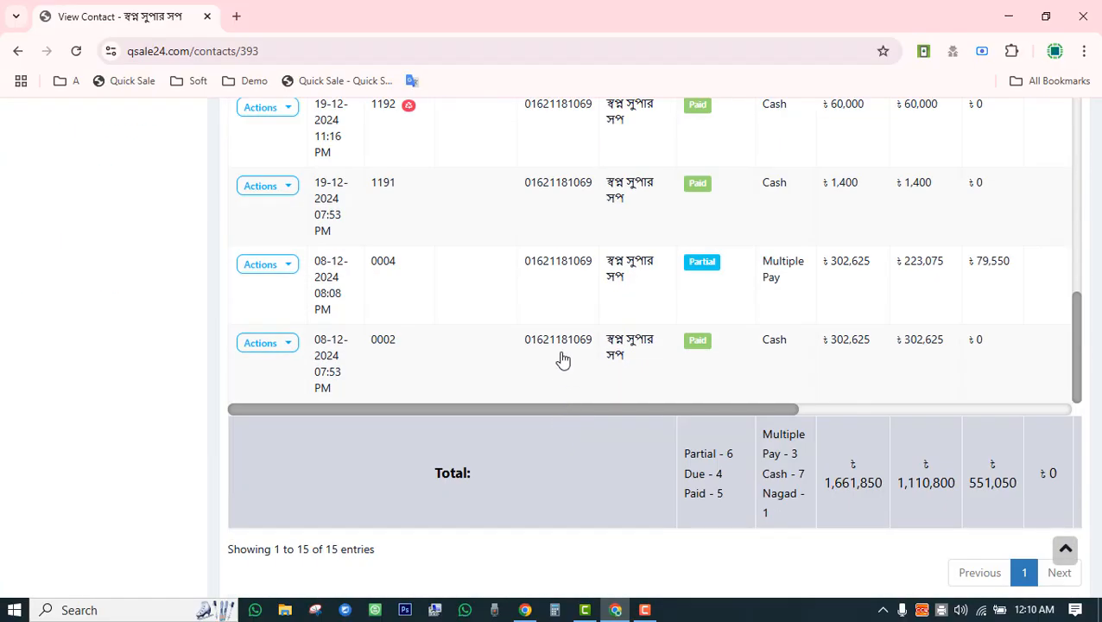
{"action": "scroll", "coordinate": [560, 358], "scroll_direction": "up", "scroll_amount": 6}
{"action": "scroll", "coordinate": [564, 358], "scroll_direction": "down", "scroll_amount": 3}
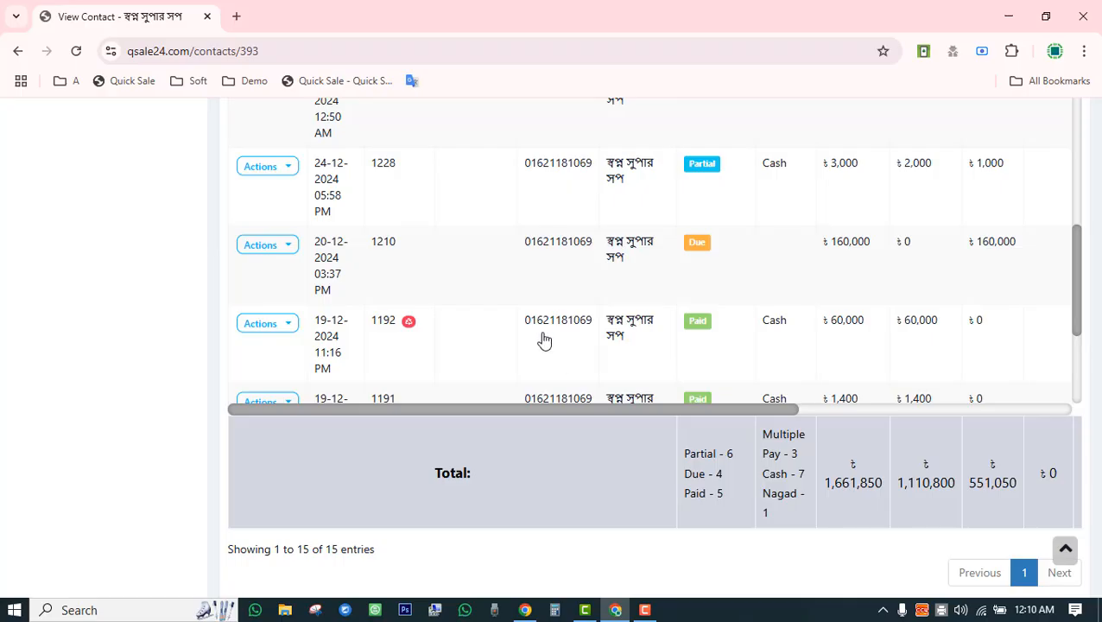
{"action": "left_click_drag", "start_coordinate": [832, 249], "coordinate": [797, 398]}
{"action": "left_click", "coordinate": [558, 504]}
Add and save a 160,000 Bkash payment against invoice 1210.
{"action": "left_click", "coordinate": [285, 252]}
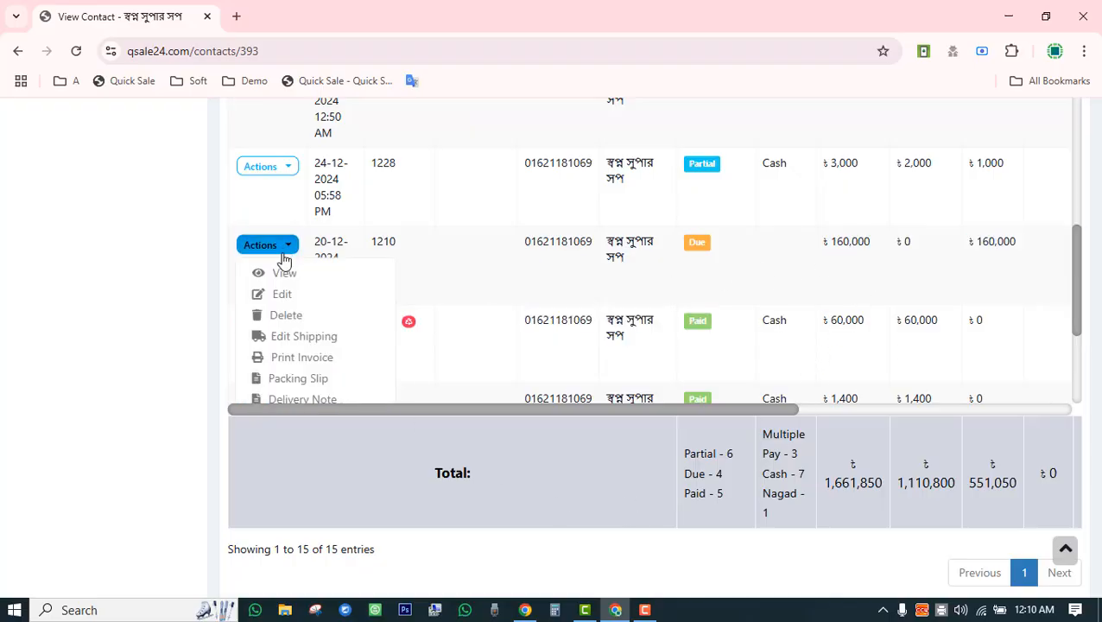
{"action": "scroll", "coordinate": [307, 345], "scroll_direction": "down", "scroll_amount": 3}
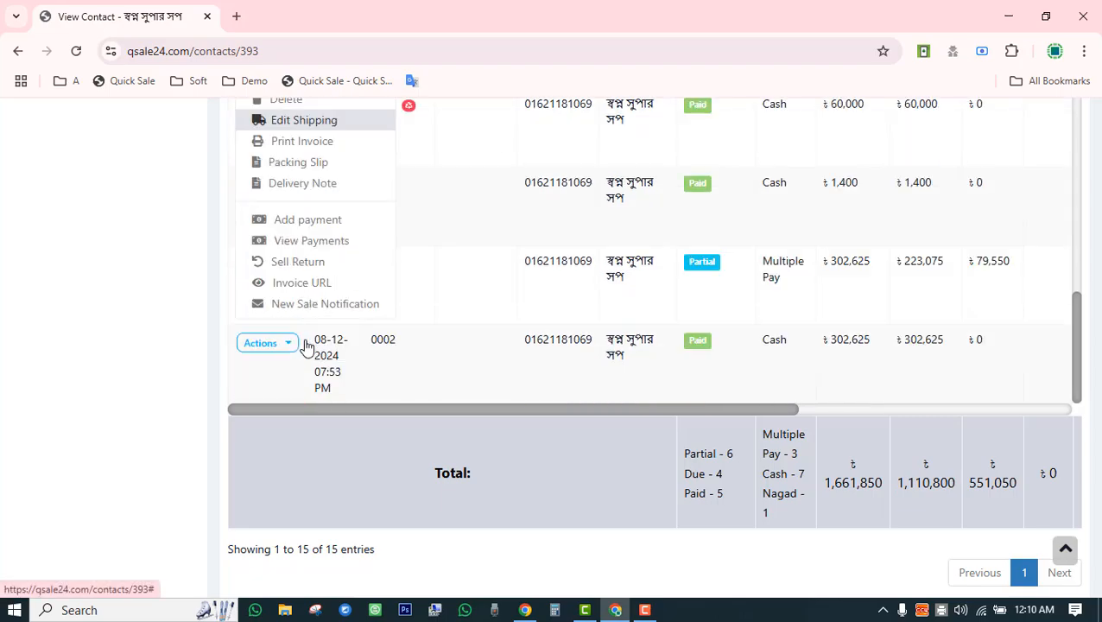
{"action": "left_click", "coordinate": [307, 222]}
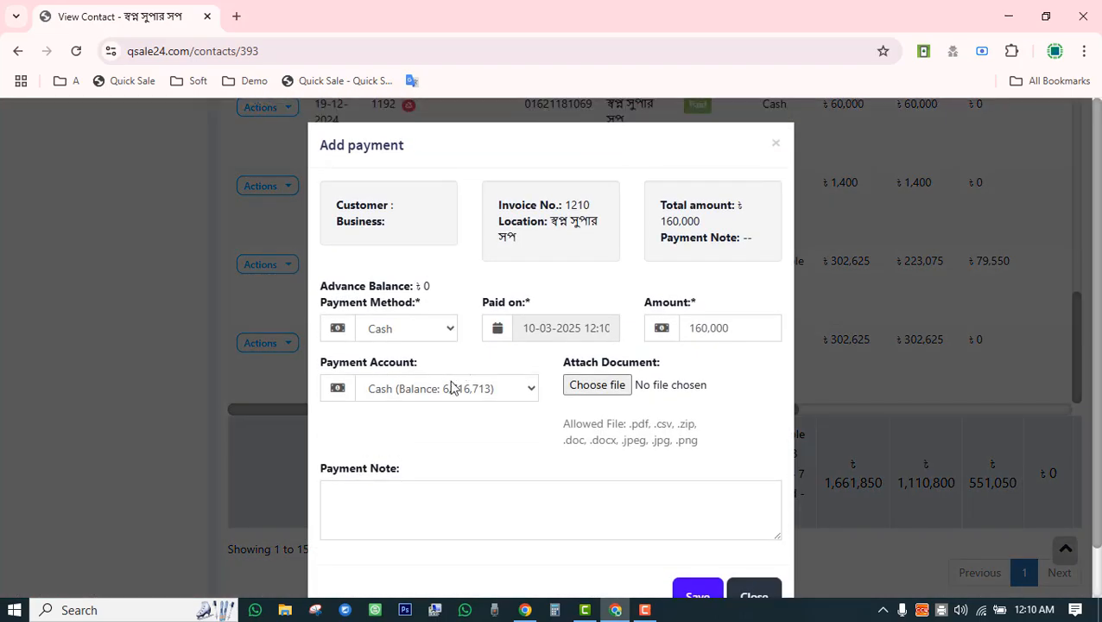
{"action": "double_click", "coordinate": [729, 329]}
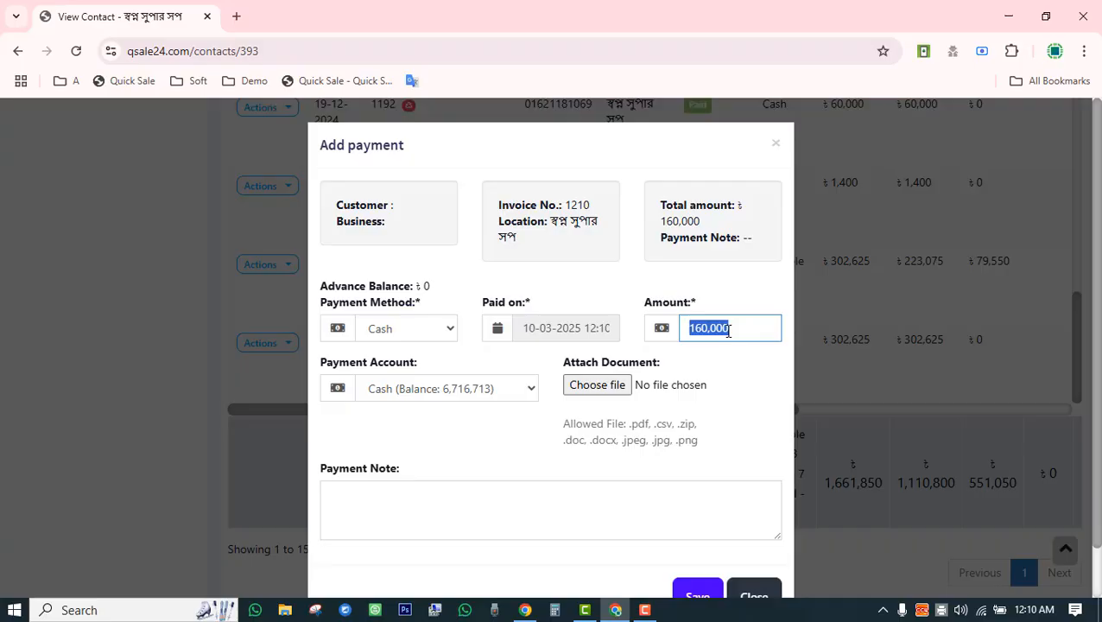
{"action": "left_click", "coordinate": [461, 391]}
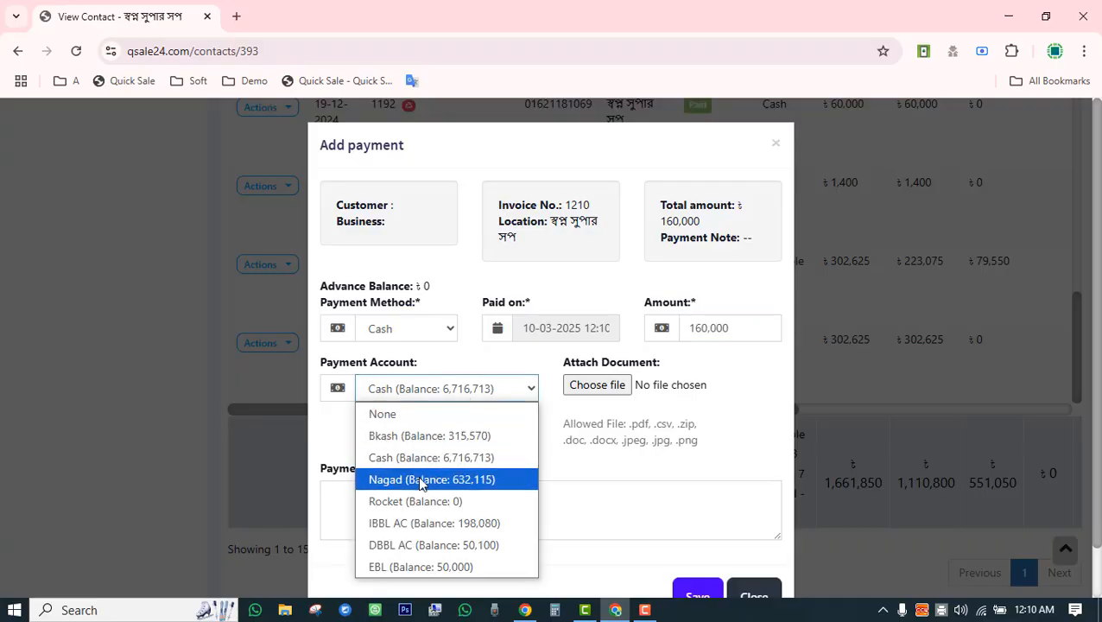
{"action": "left_click", "coordinate": [411, 331]}
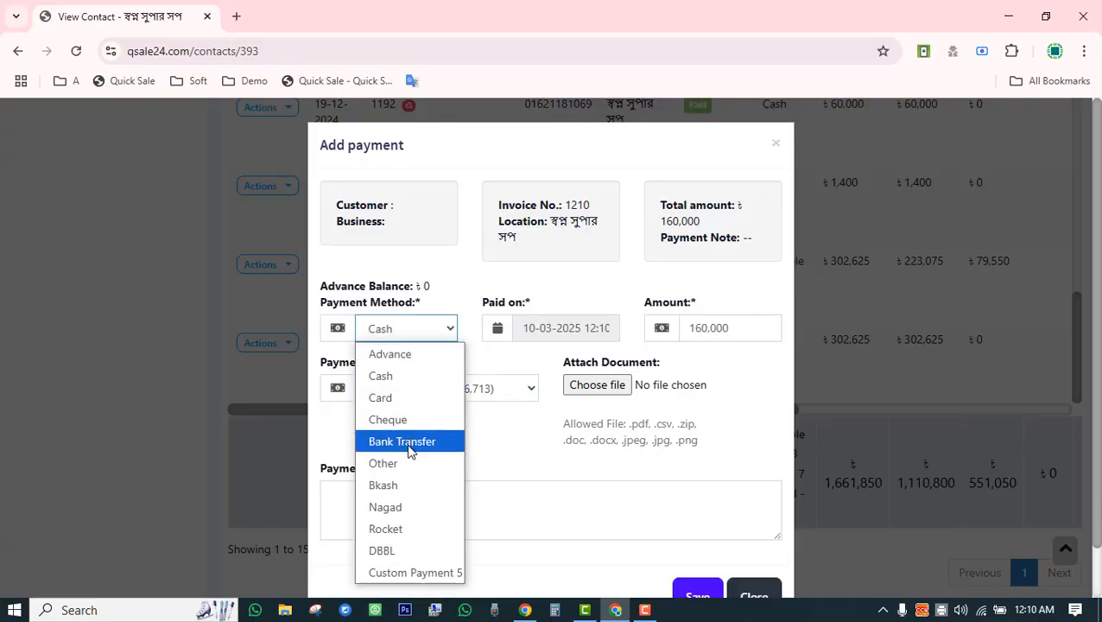
{"action": "left_click", "coordinate": [404, 485]}
{"action": "scroll", "coordinate": [648, 492], "scroll_direction": "down", "scroll_amount": 2}
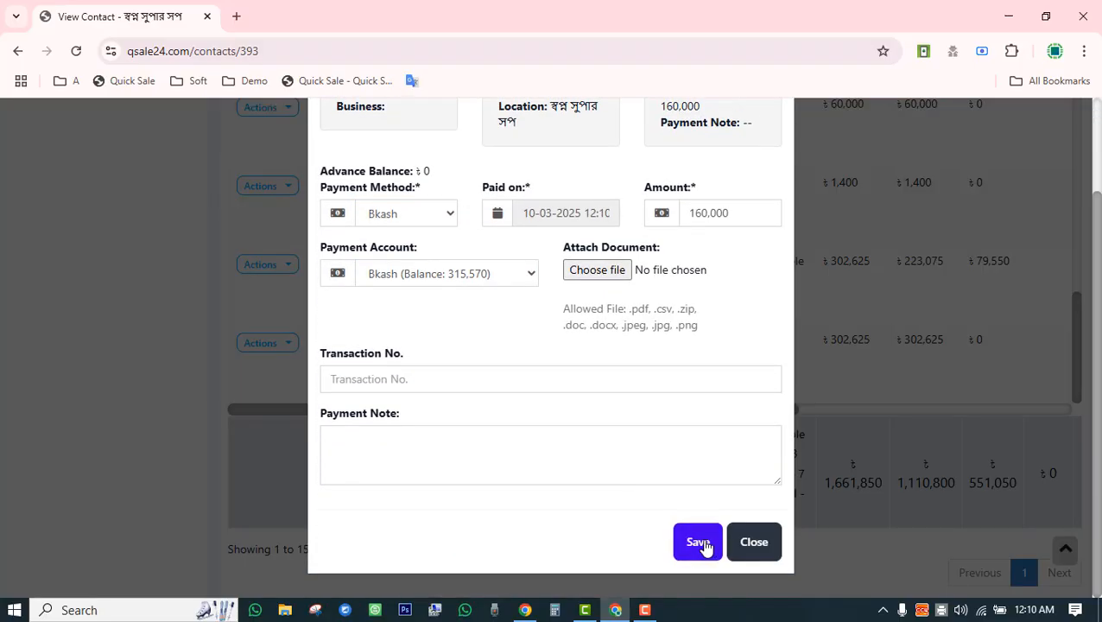
{"action": "left_click", "coordinate": [699, 543]}
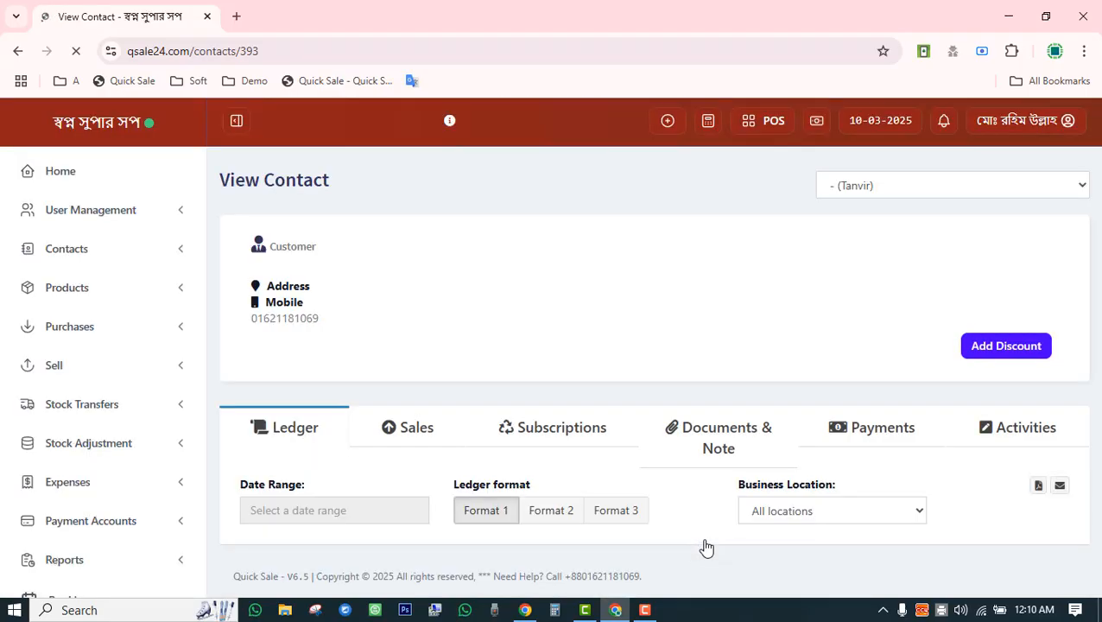
Highlight the 200,000 advance entry and the new 160,000 Bkash payment for invoice 1210 in the ledger.
{"action": "scroll", "coordinate": [636, 307], "scroll_direction": "down", "scroll_amount": 2}
{"action": "scroll", "coordinate": [632, 301], "scroll_direction": "down", "scroll_amount": 10}
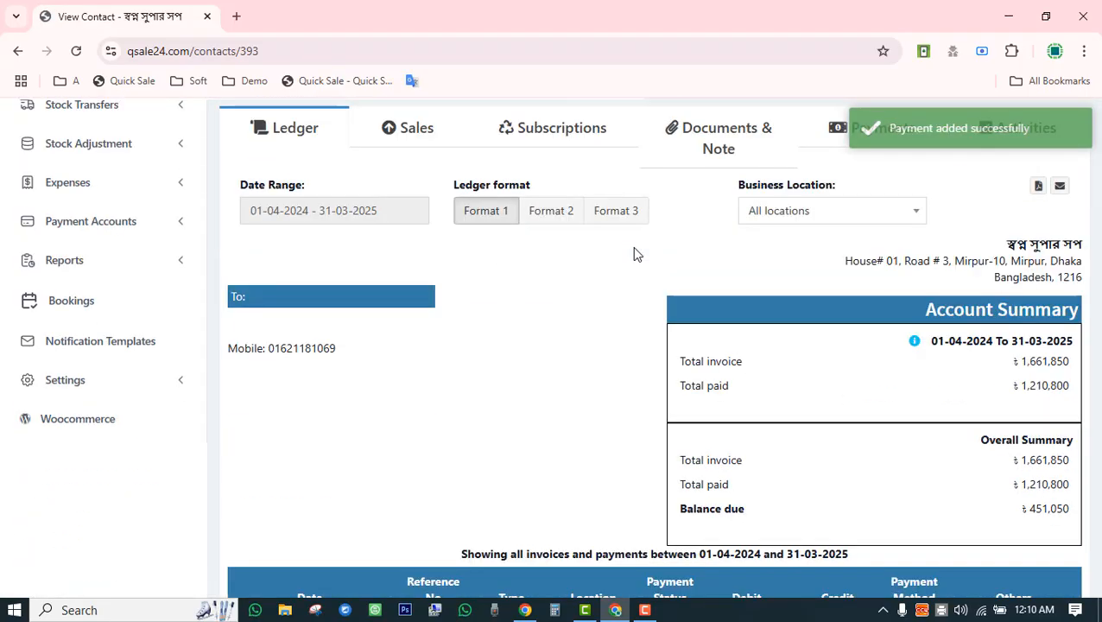
{"action": "scroll", "coordinate": [654, 388], "scroll_direction": "down", "scroll_amount": 2}
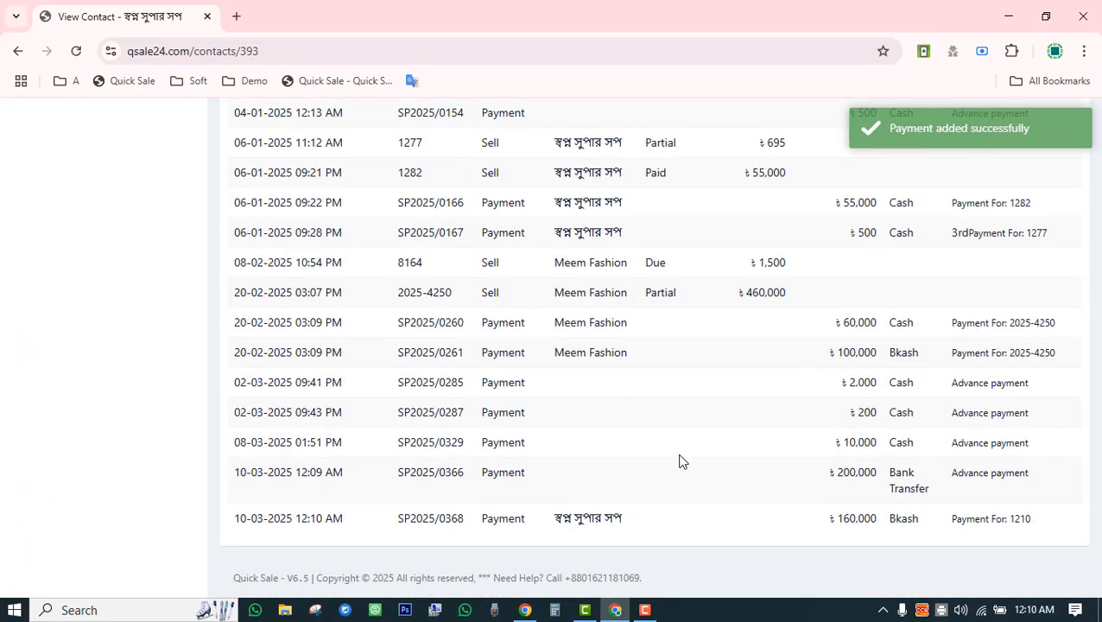
{"action": "left_click_drag", "start_coordinate": [868, 475], "coordinate": [884, 480]}
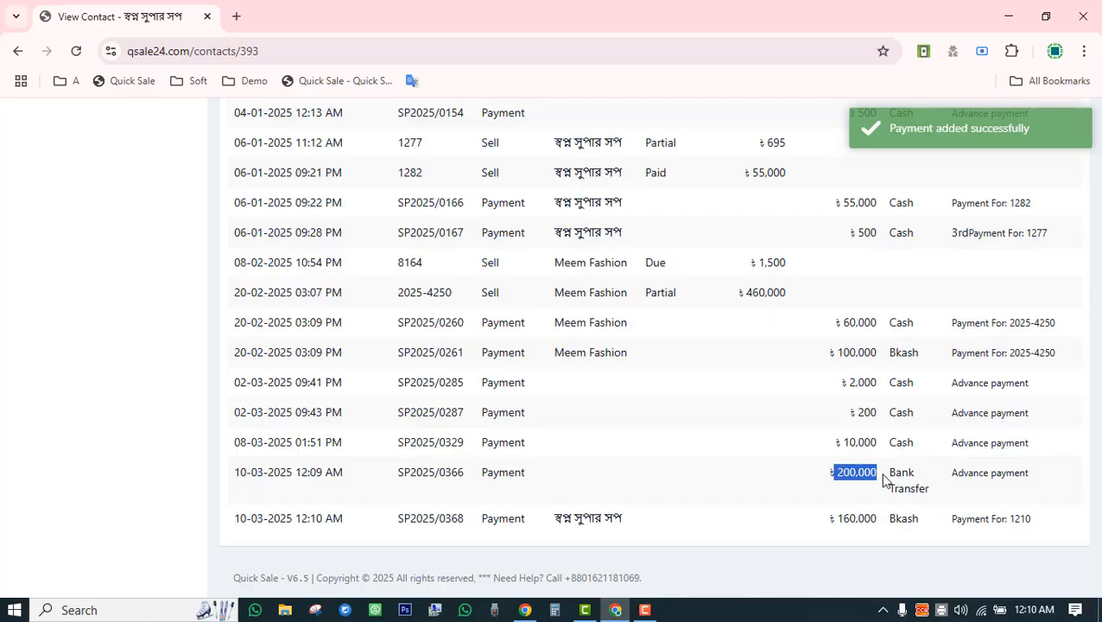
{"action": "left_click_drag", "start_coordinate": [836, 523], "coordinate": [890, 529]}
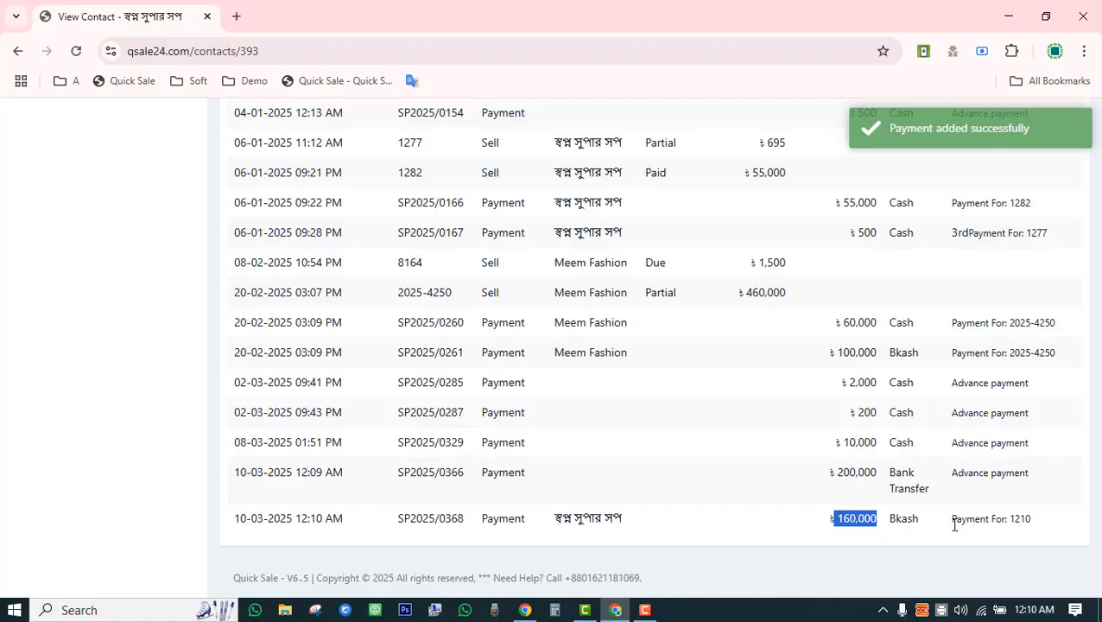
{"action": "double_click", "coordinate": [1008, 519]}
{"action": "scroll", "coordinate": [829, 506], "scroll_direction": "up", "scroll_amount": 5}
{"action": "scroll", "coordinate": [812, 504], "scroll_direction": "down", "scroll_amount": 5}
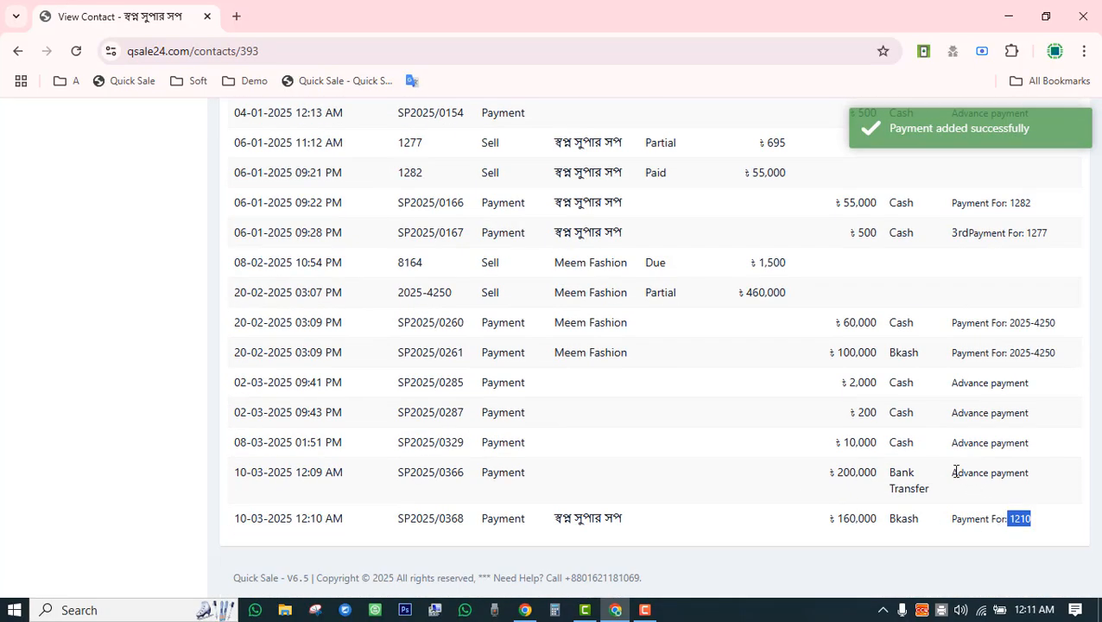
{"action": "left_click_drag", "start_coordinate": [954, 471], "coordinate": [1045, 485]}
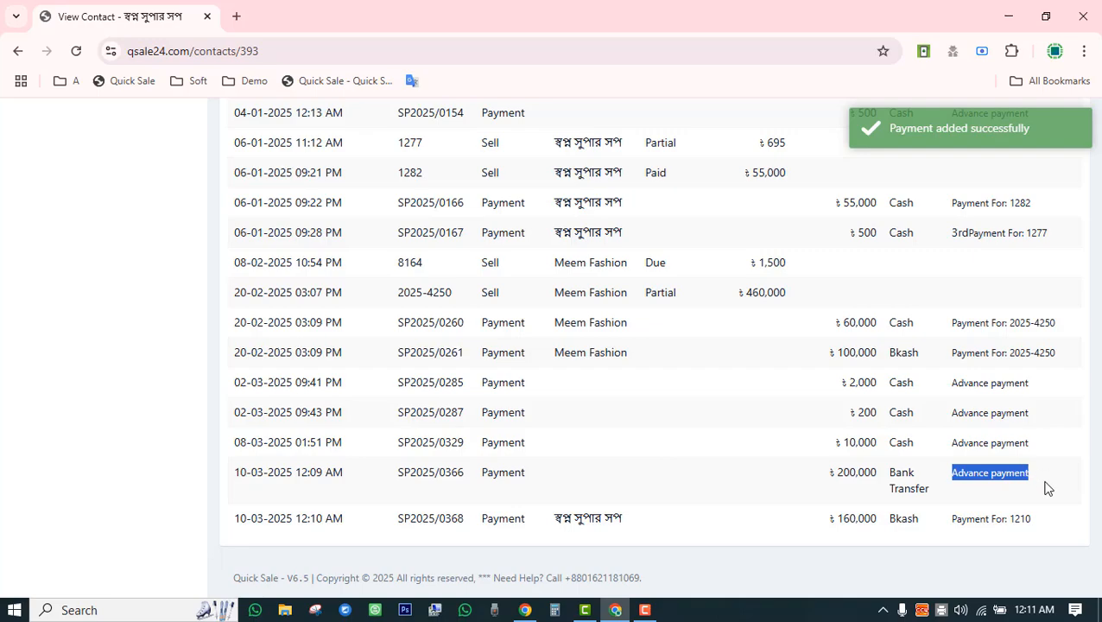
{"action": "left_click", "coordinate": [1009, 520]}
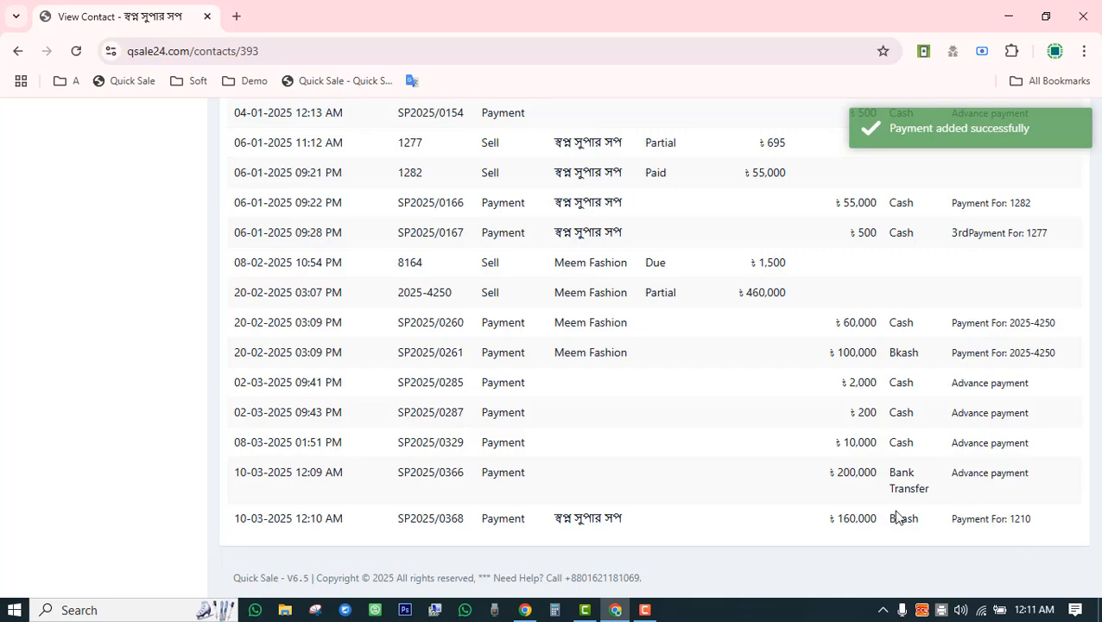
{"action": "left_click_drag", "start_coordinate": [1004, 518], "coordinate": [1023, 518]}
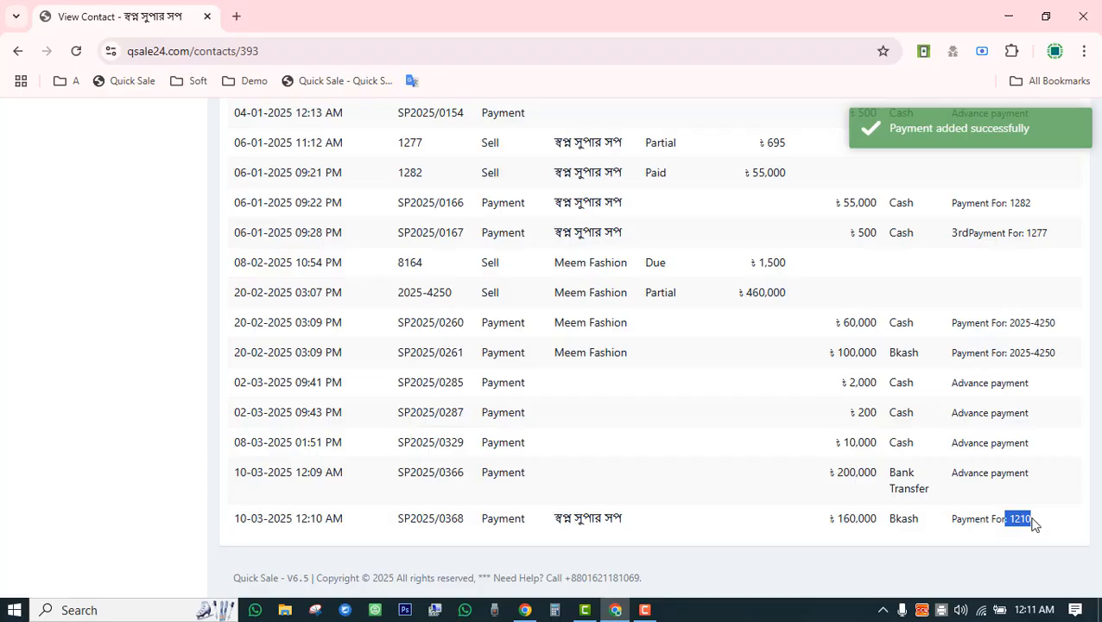
{"action": "scroll", "coordinate": [1015, 549], "scroll_direction": "up", "scroll_amount": 15}
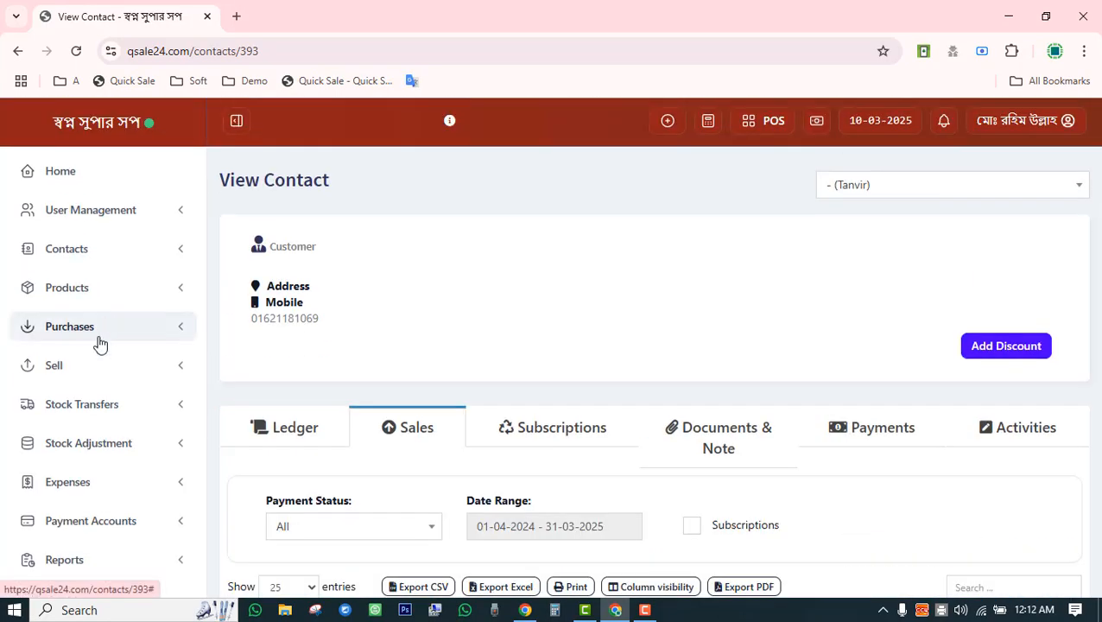
Go to the Suppliers list under Contacts.
{"action": "left_click", "coordinate": [99, 342]}
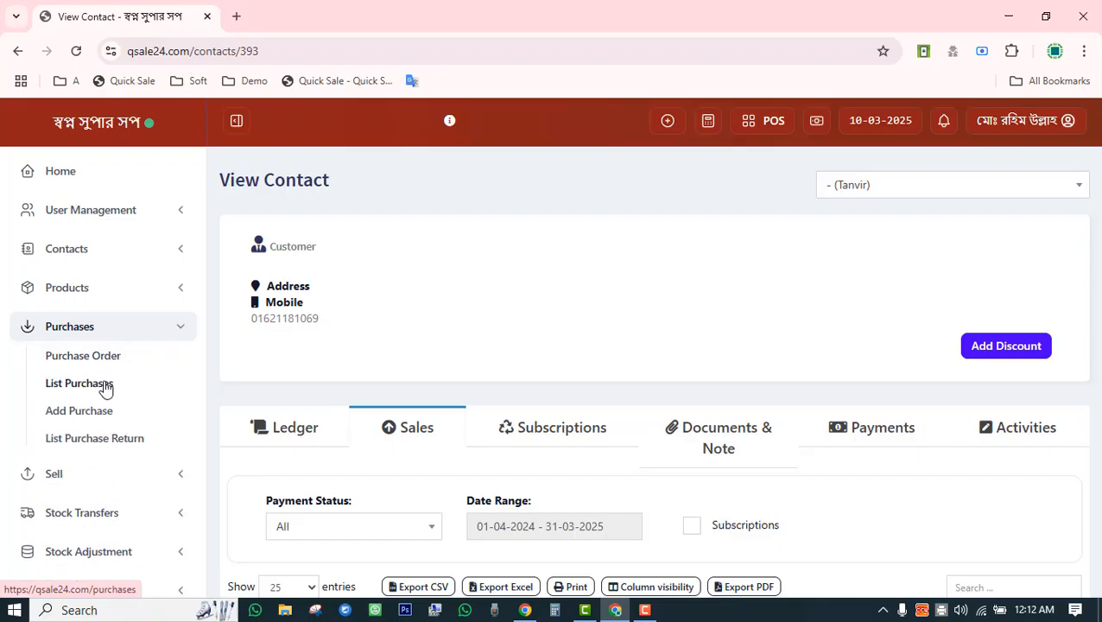
{"action": "left_click", "coordinate": [91, 255]}
{"action": "left_click", "coordinate": [69, 278]}
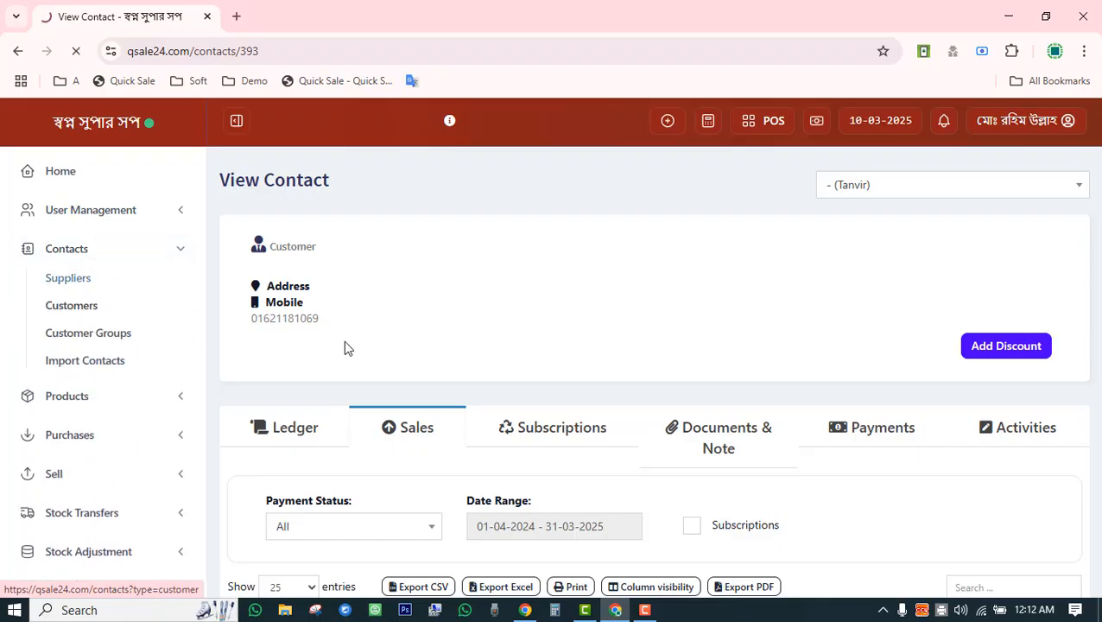
{"action": "scroll", "coordinate": [467, 317], "scroll_direction": "down", "scroll_amount": 3}
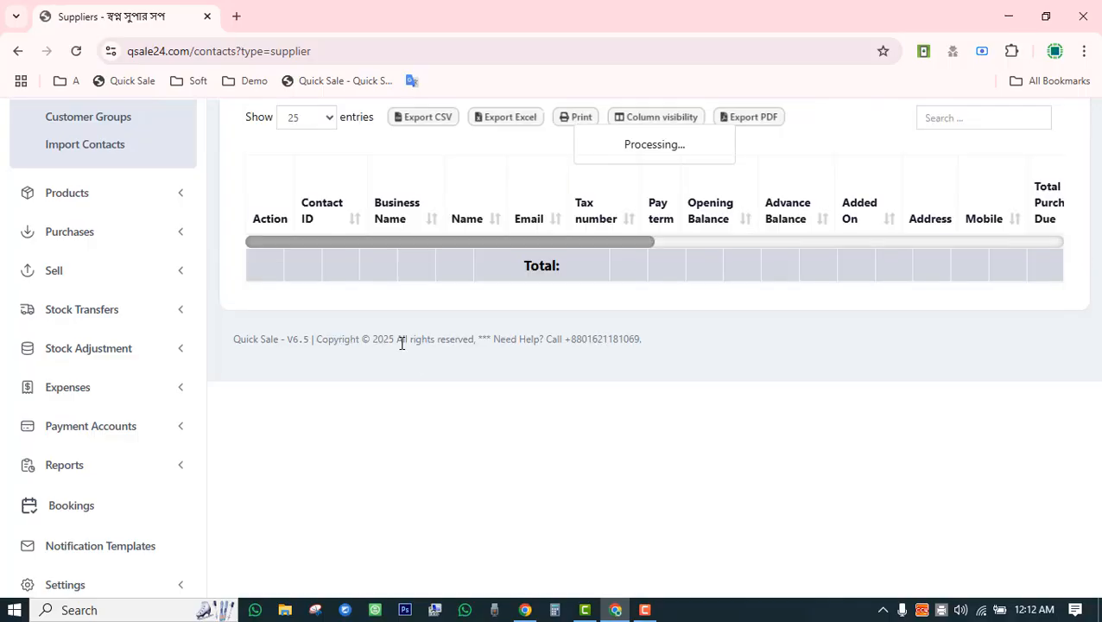
View supplier Easy company's contact page and show its Purchases tab.
{"action": "left_click", "coordinate": [272, 302]}
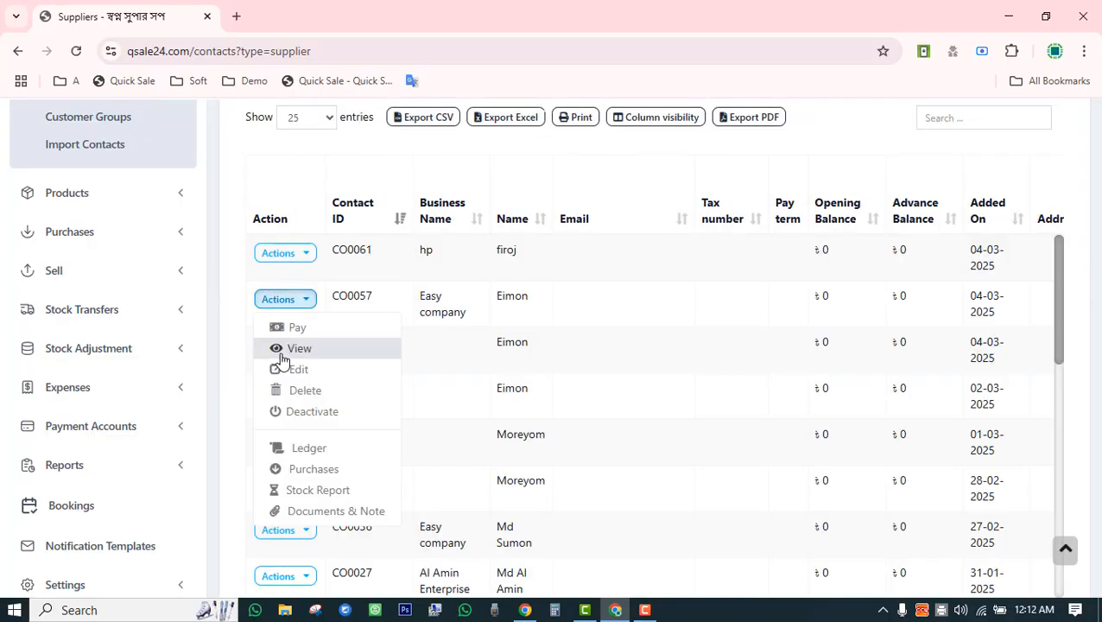
{"action": "scroll", "coordinate": [465, 375], "scroll_direction": "up", "scroll_amount": 1}
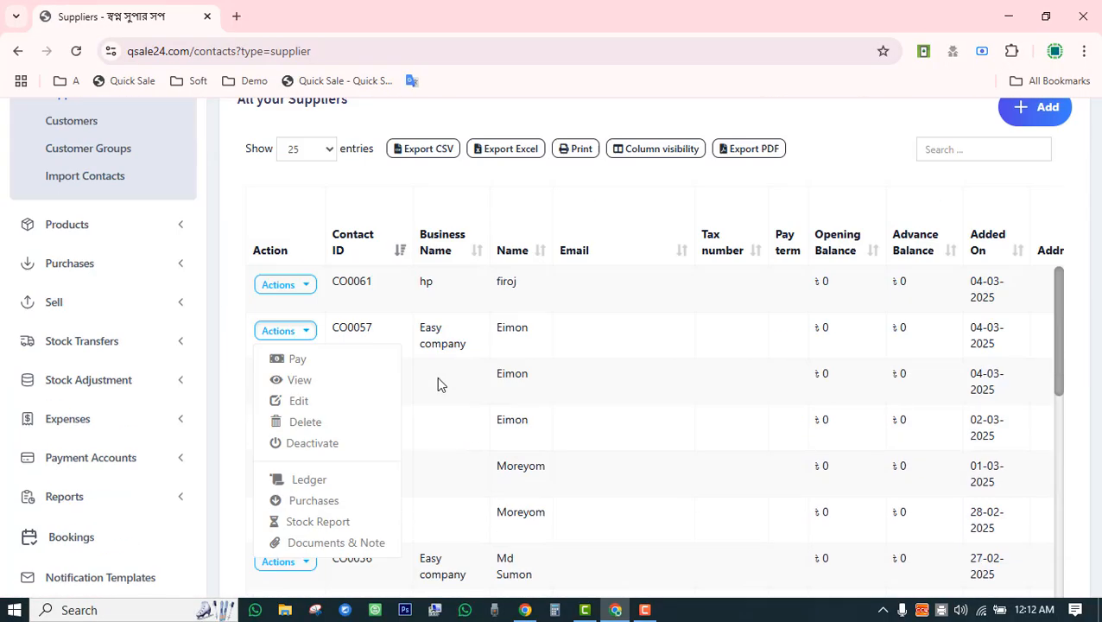
{"action": "scroll", "coordinate": [436, 376], "scroll_direction": "down", "scroll_amount": 1}
{"action": "left_click", "coordinate": [294, 349]}
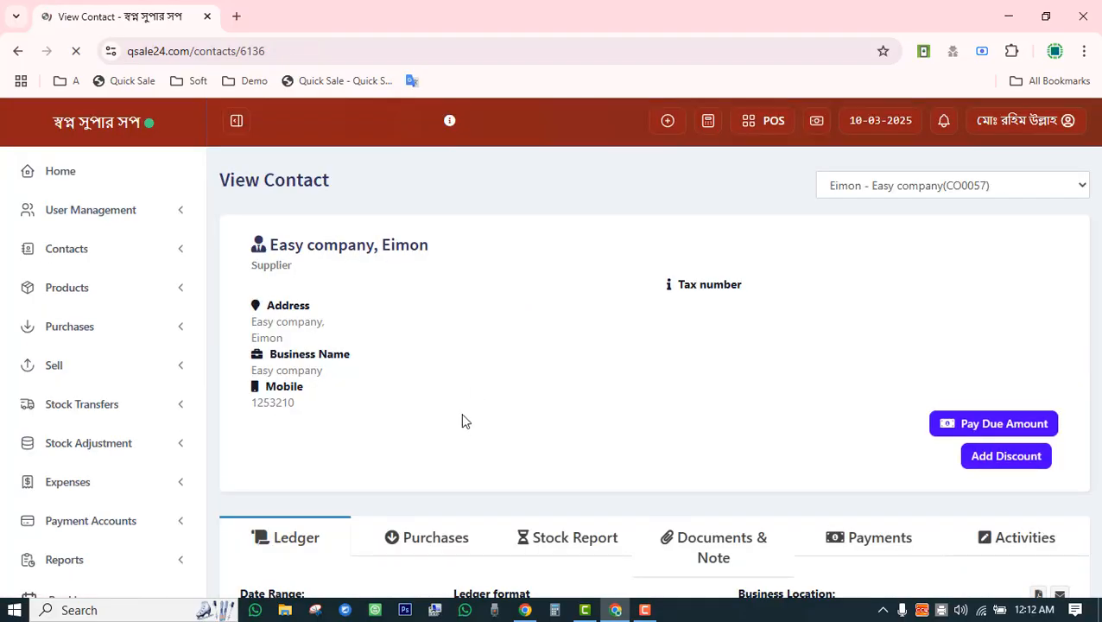
{"action": "scroll", "coordinate": [462, 421], "scroll_direction": "down", "scroll_amount": 2}
{"action": "left_click", "coordinate": [436, 392]}
{"action": "scroll", "coordinate": [443, 363], "scroll_direction": "down", "scroll_amount": 3}
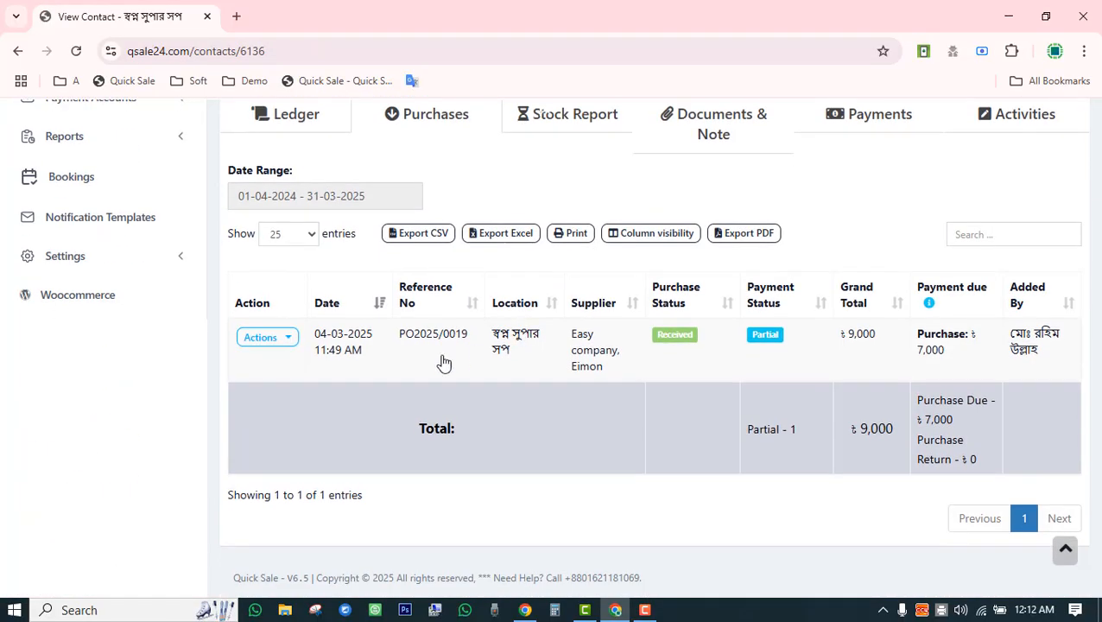
{"action": "scroll", "coordinate": [795, 396], "scroll_direction": "up", "scroll_amount": 5}
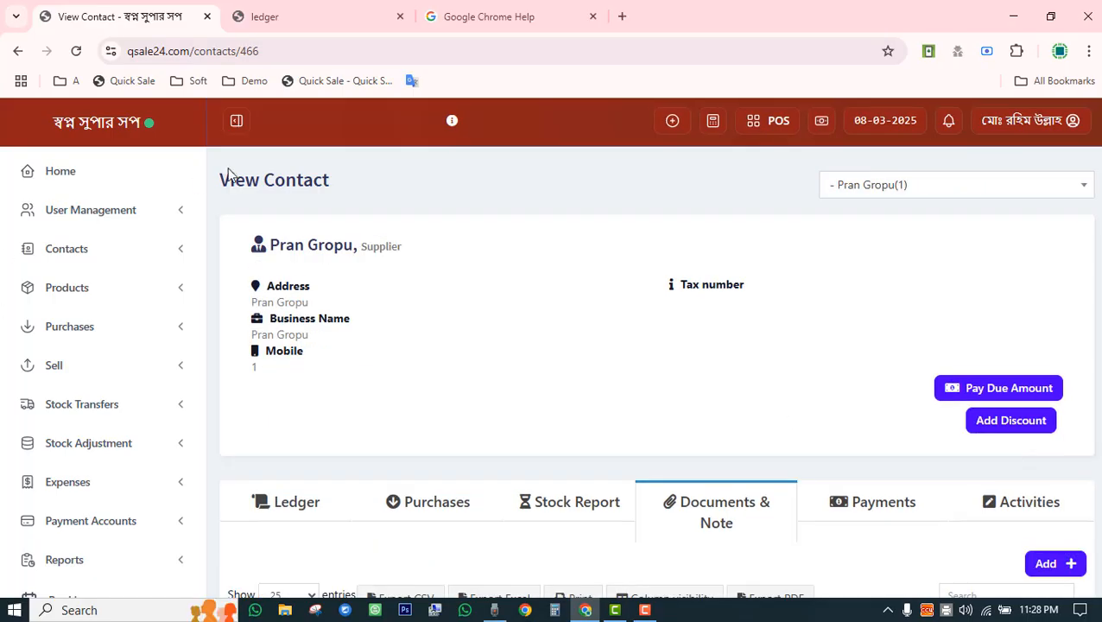
Go to the Customer Groups page under Contacts.
{"action": "left_click", "coordinate": [149, 258]}
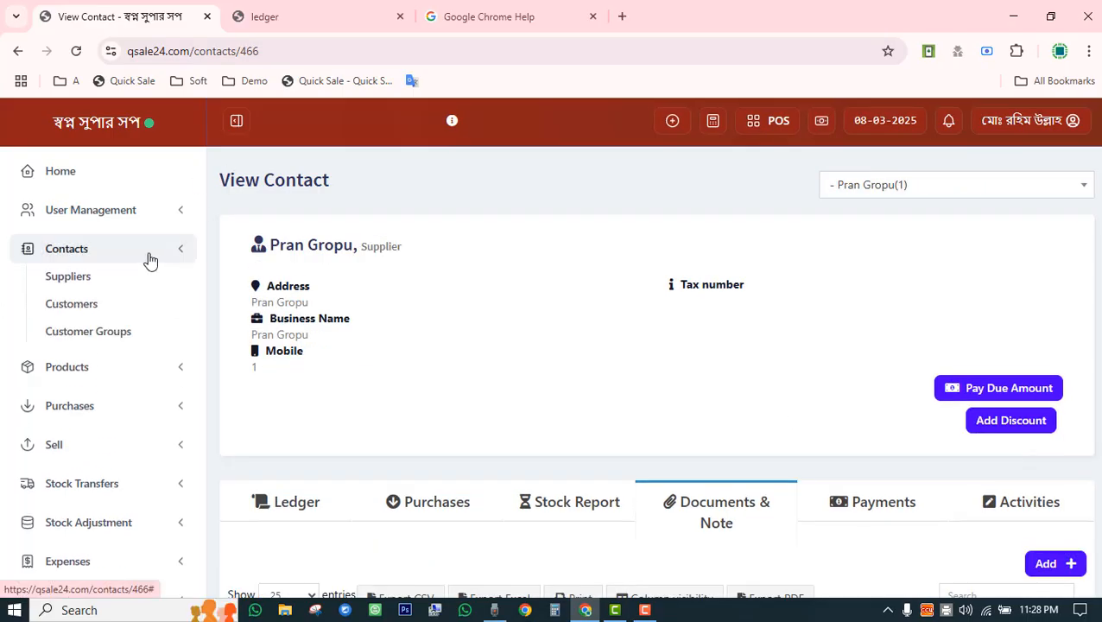
{"action": "left_click", "coordinate": [118, 335]}
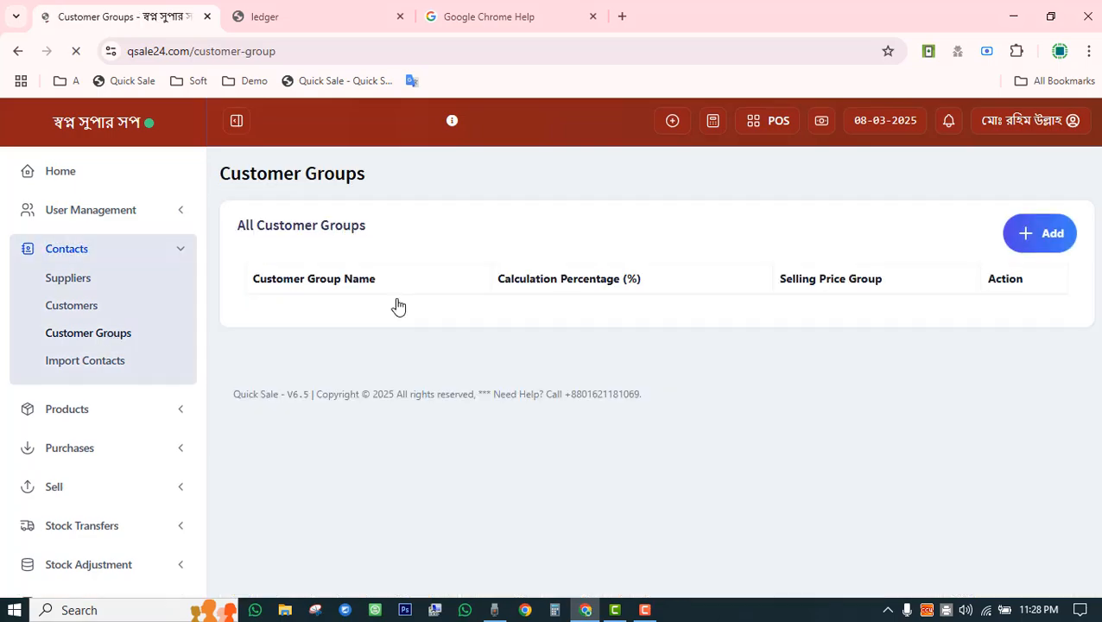
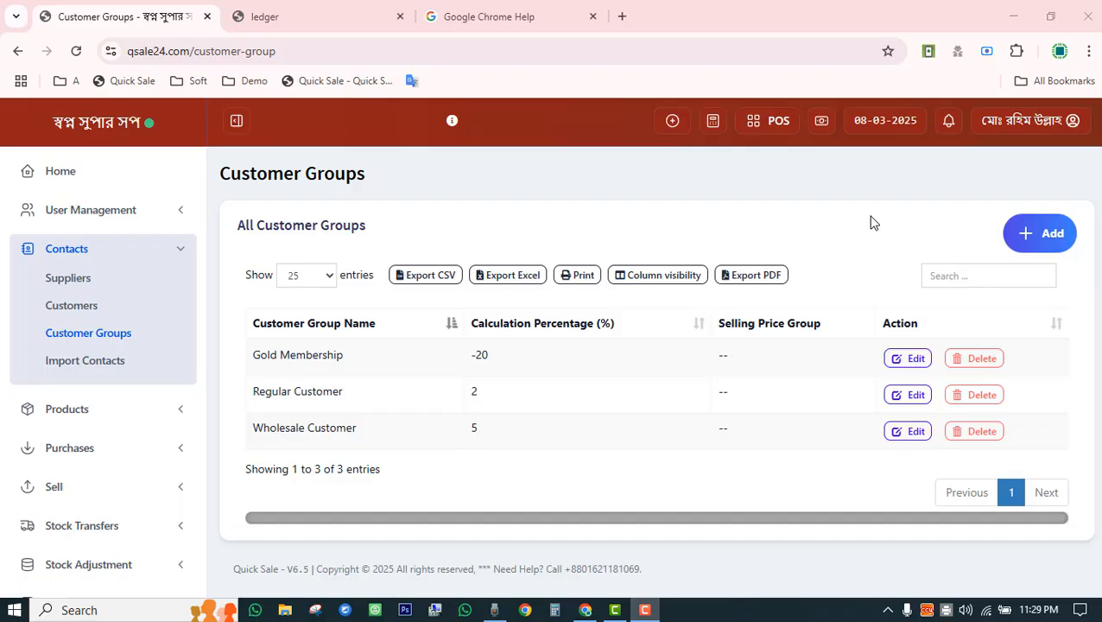
Open the Contacts > Import Contacts page and review its column rules.
{"action": "left_click", "coordinate": [101, 370]}
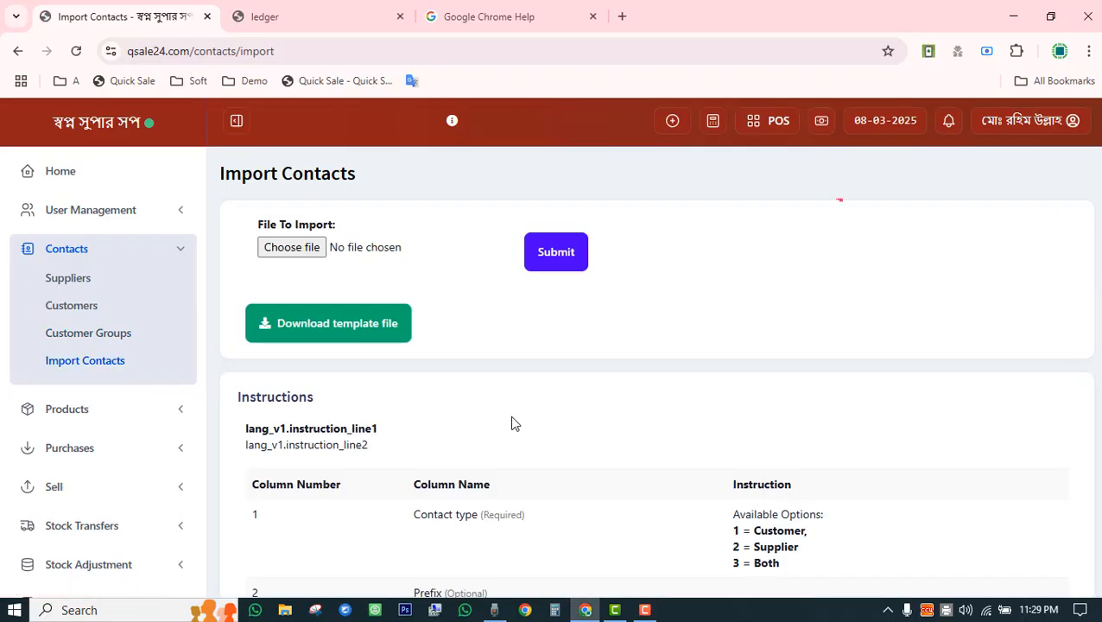
{"action": "scroll", "coordinate": [531, 356], "scroll_direction": "down", "scroll_amount": 10}
{"action": "scroll", "coordinate": [533, 359], "scroll_direction": "up", "scroll_amount": 10}
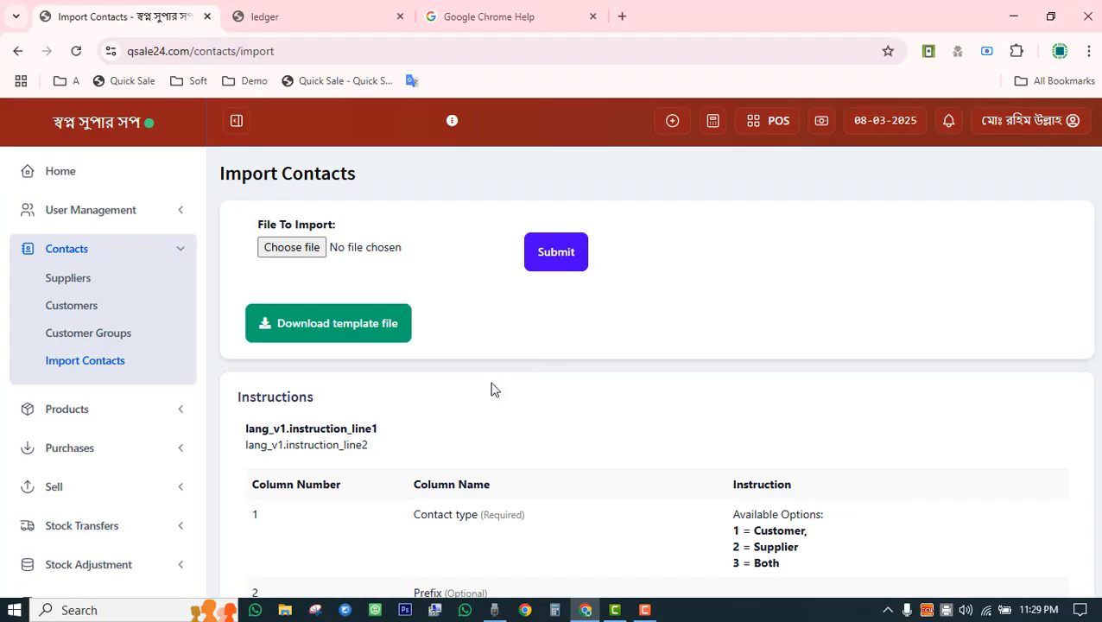
Collapse the Contacts menu and expand the Products menu in the sidebar.
{"action": "left_click", "coordinate": [169, 250]}
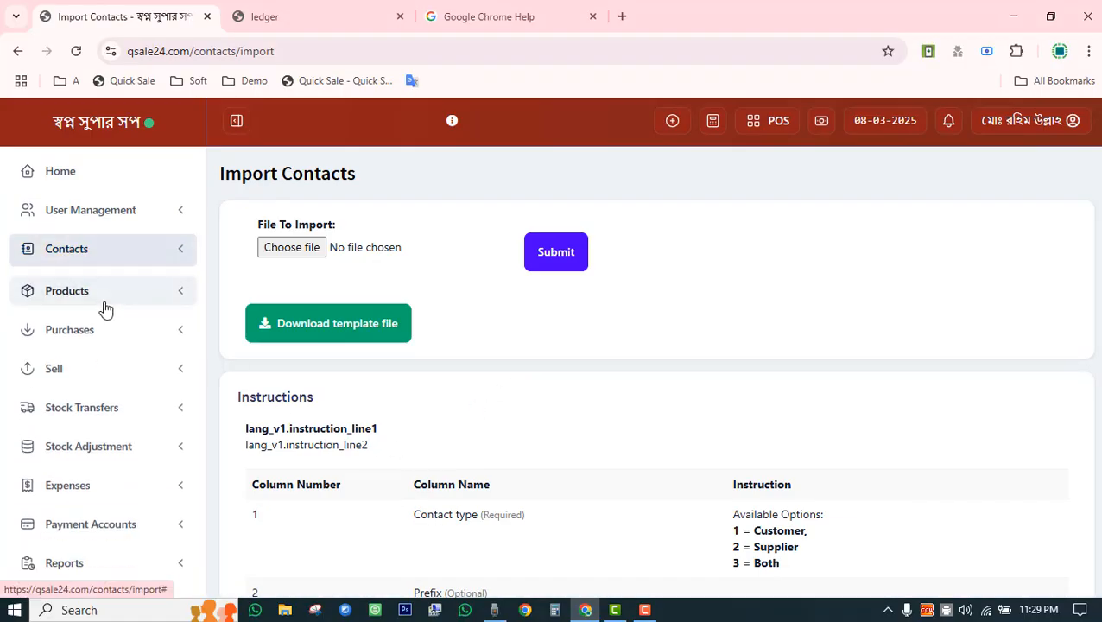
{"action": "left_click", "coordinate": [168, 296]}
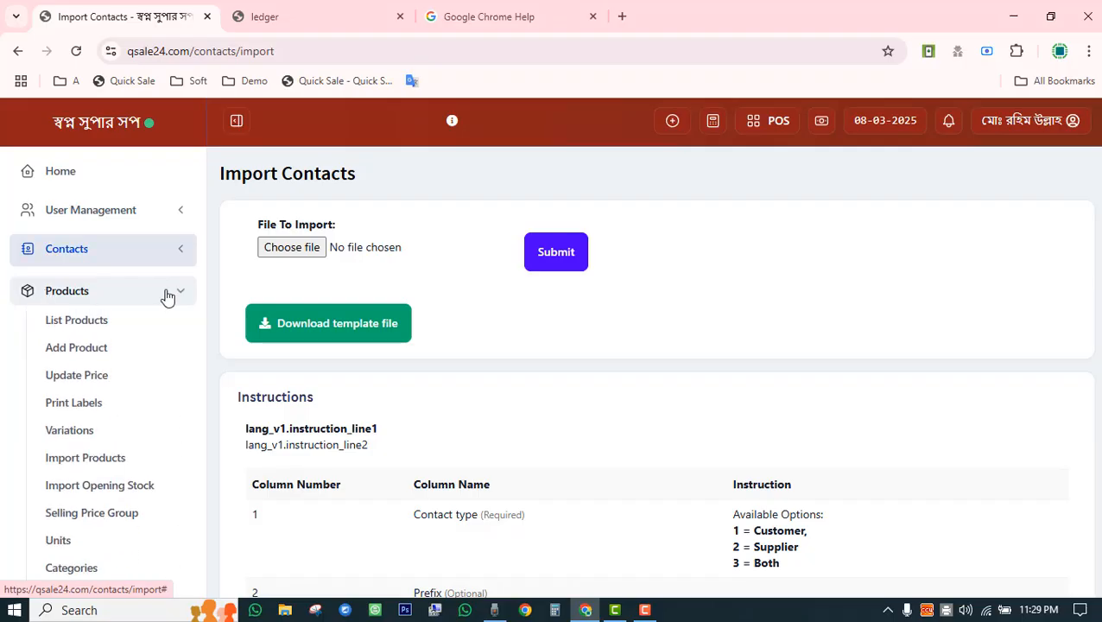
{"action": "scroll", "coordinate": [151, 304], "scroll_direction": "down", "scroll_amount": 3}
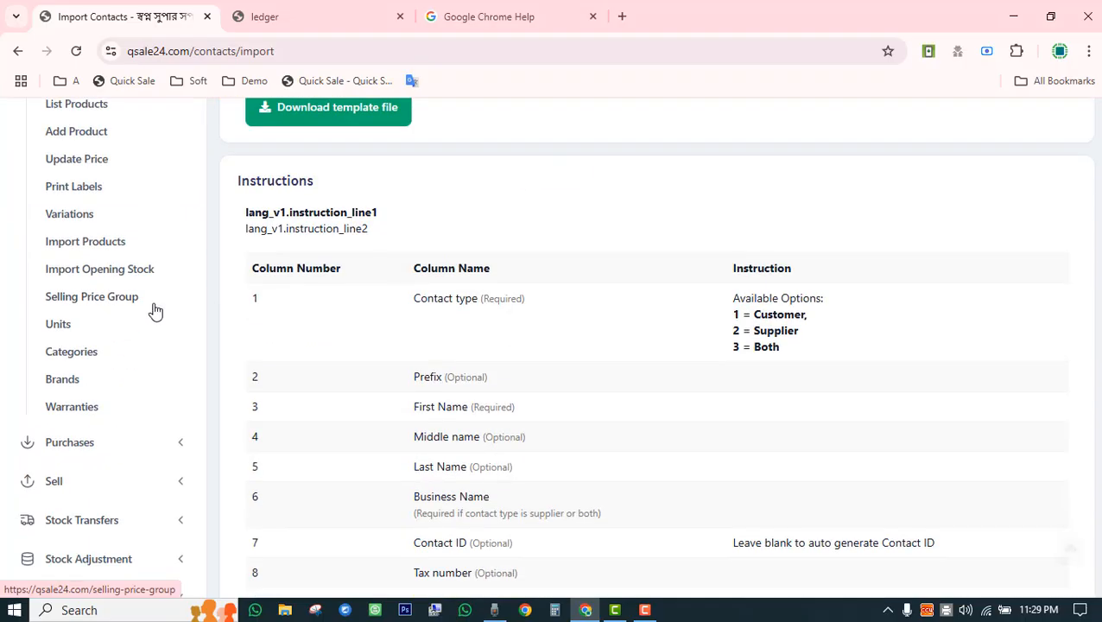
{"action": "scroll", "coordinate": [153, 384], "scroll_direction": "up", "scroll_amount": 3}
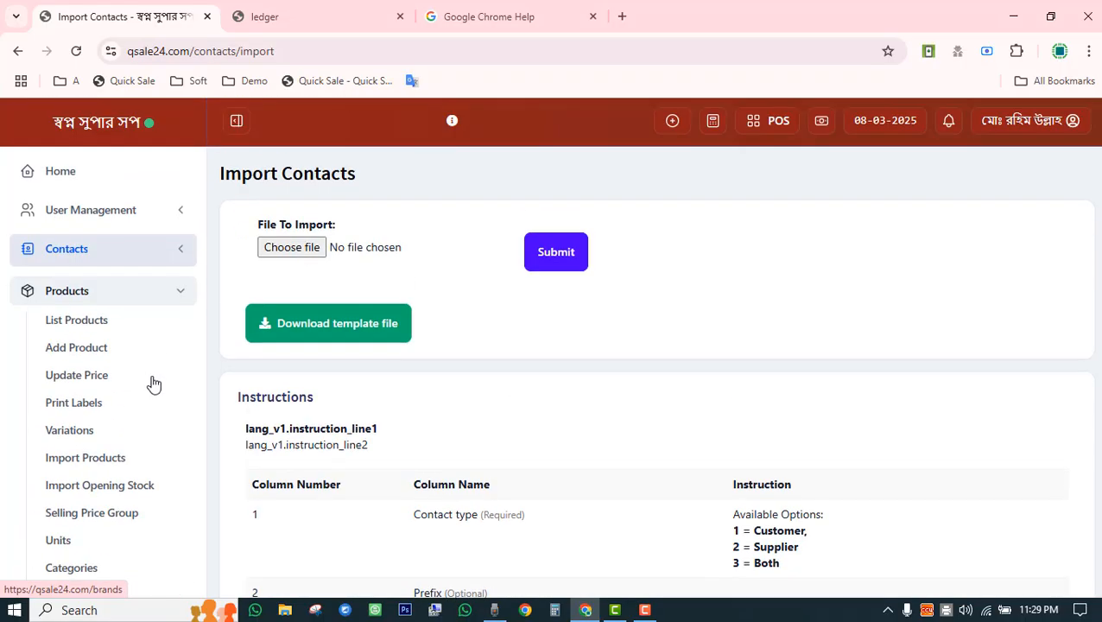
Open Products > List Products and scroll through the product list.
{"action": "left_click", "coordinate": [60, 325]}
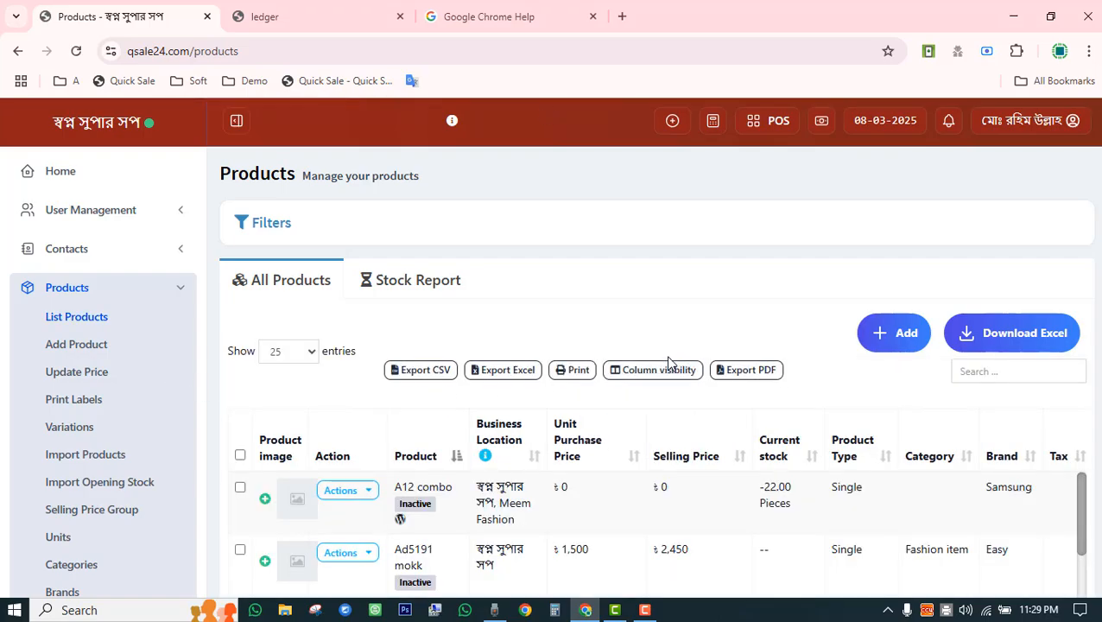
{"action": "scroll", "coordinate": [665, 364], "scroll_direction": "down", "scroll_amount": 5}
{"action": "scroll", "coordinate": [608, 290], "scroll_direction": "down", "scroll_amount": 15}
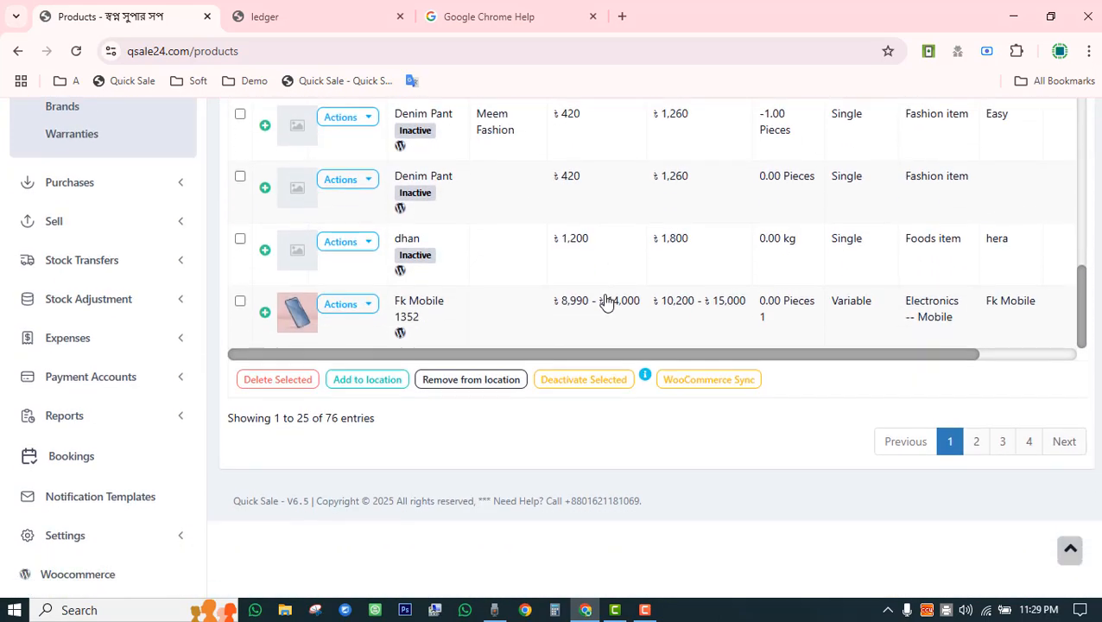
{"action": "scroll", "coordinate": [629, 435], "scroll_direction": "up", "scroll_amount": 2}
{"action": "scroll", "coordinate": [628, 435], "scroll_direction": "up", "scroll_amount": 5}
{"action": "scroll", "coordinate": [627, 436], "scroll_direction": "down", "scroll_amount": 5}
{"action": "scroll", "coordinate": [627, 437], "scroll_direction": "up", "scroll_amount": 5}
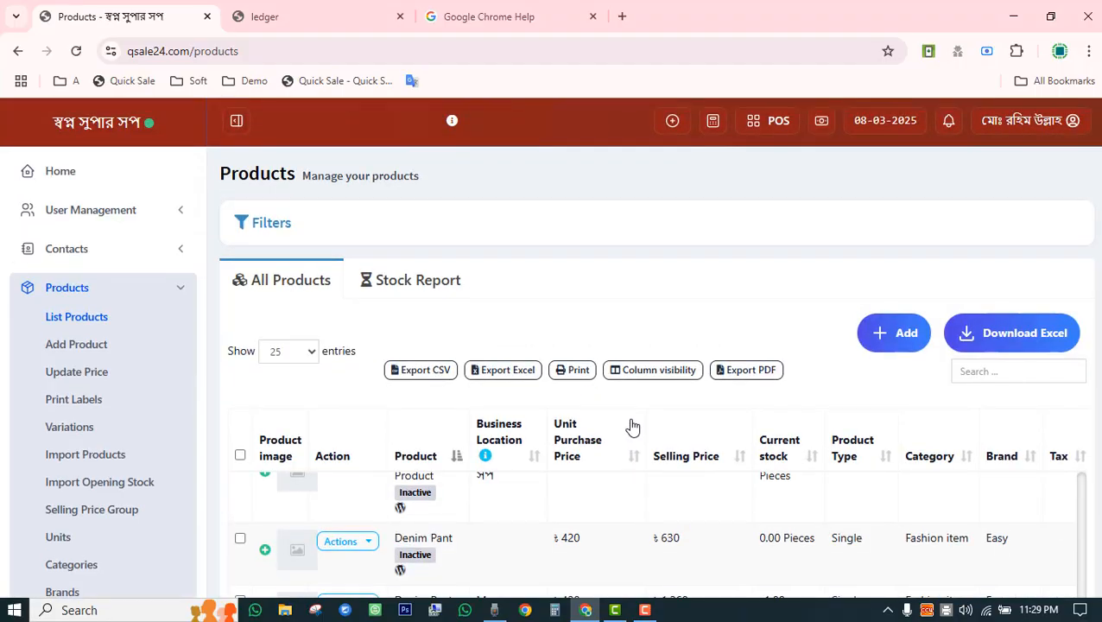
Switch to the Stock Report tab and browse the 143 stock entries by SKU and location.
{"action": "left_click", "coordinate": [431, 286]}
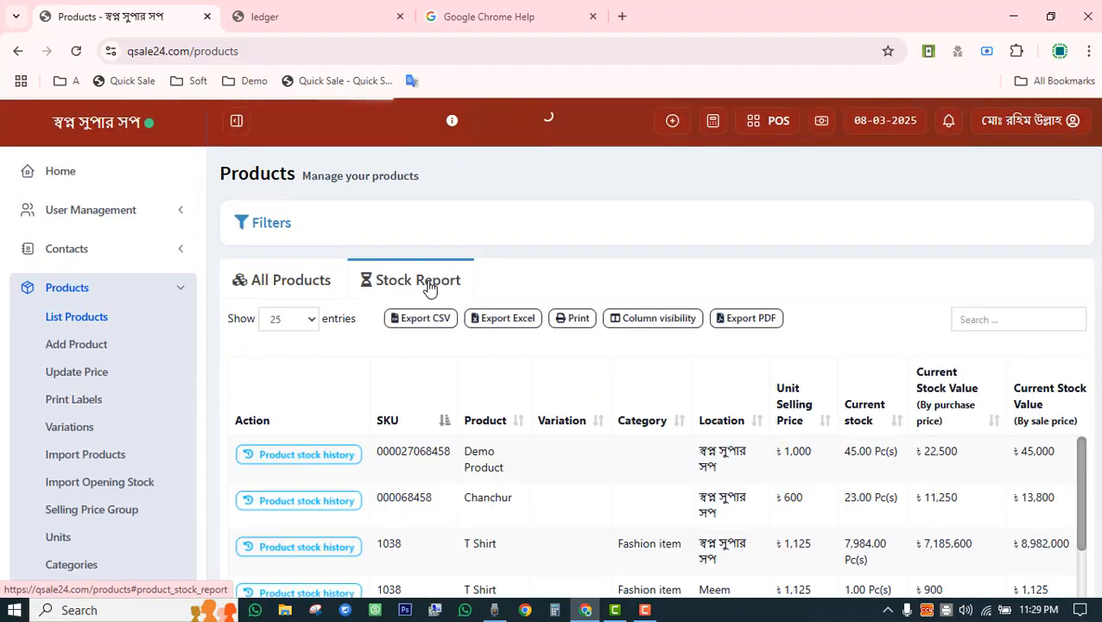
{"action": "scroll", "coordinate": [439, 333], "scroll_direction": "down", "scroll_amount": 3}
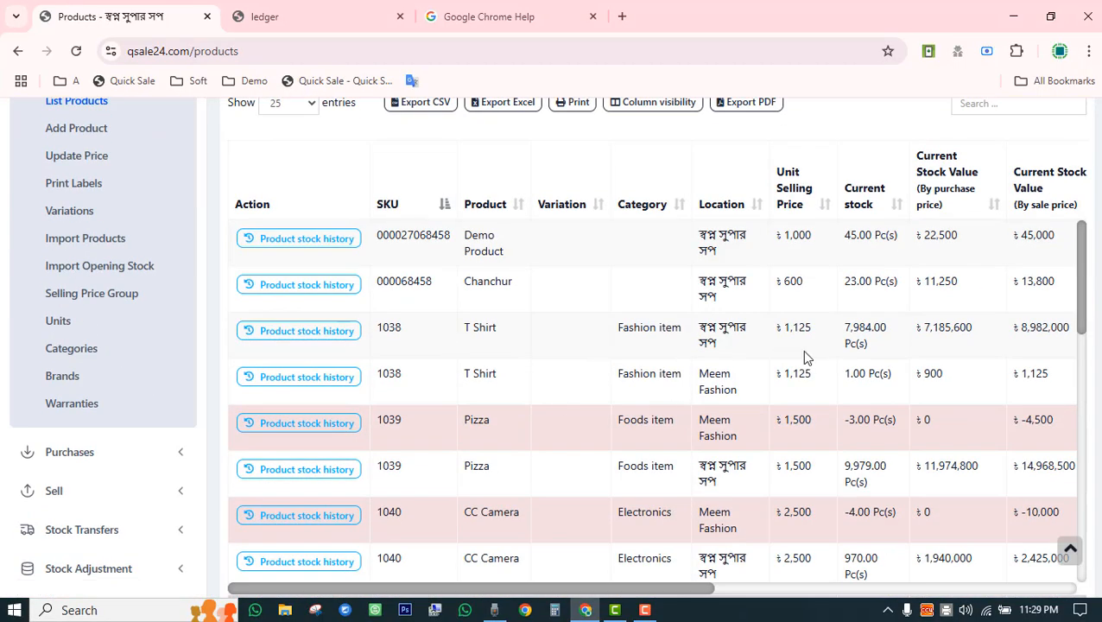
{"action": "scroll", "coordinate": [658, 392], "scroll_direction": "down", "scroll_amount": 8}
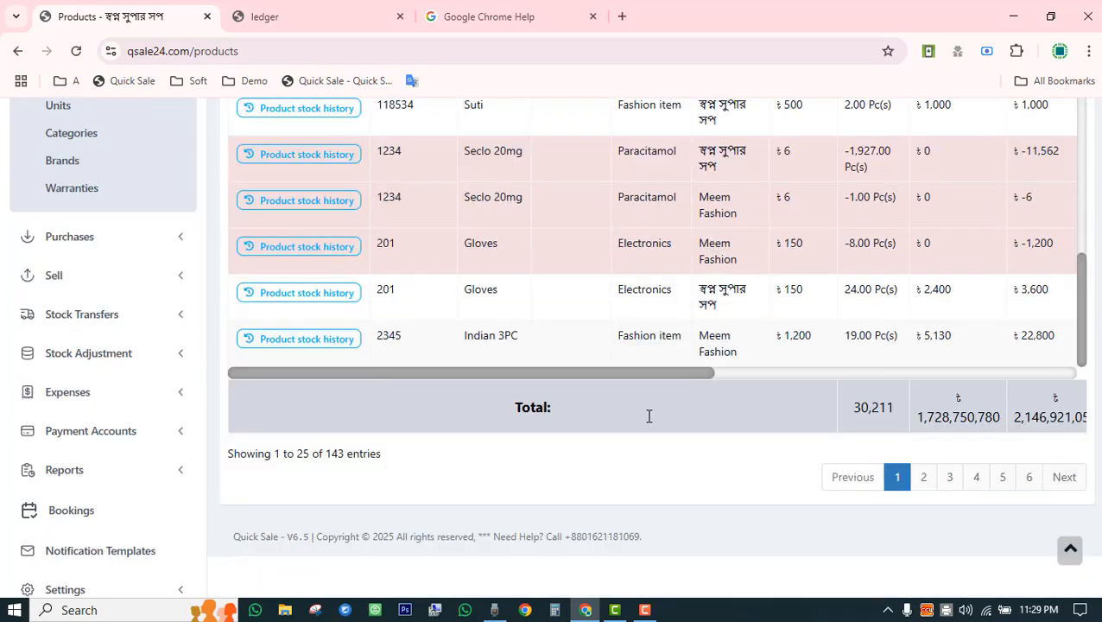
{"action": "scroll", "coordinate": [647, 412], "scroll_direction": "up", "scroll_amount": 6}
{"action": "scroll", "coordinate": [541, 351], "scroll_direction": "down", "scroll_amount": 3}
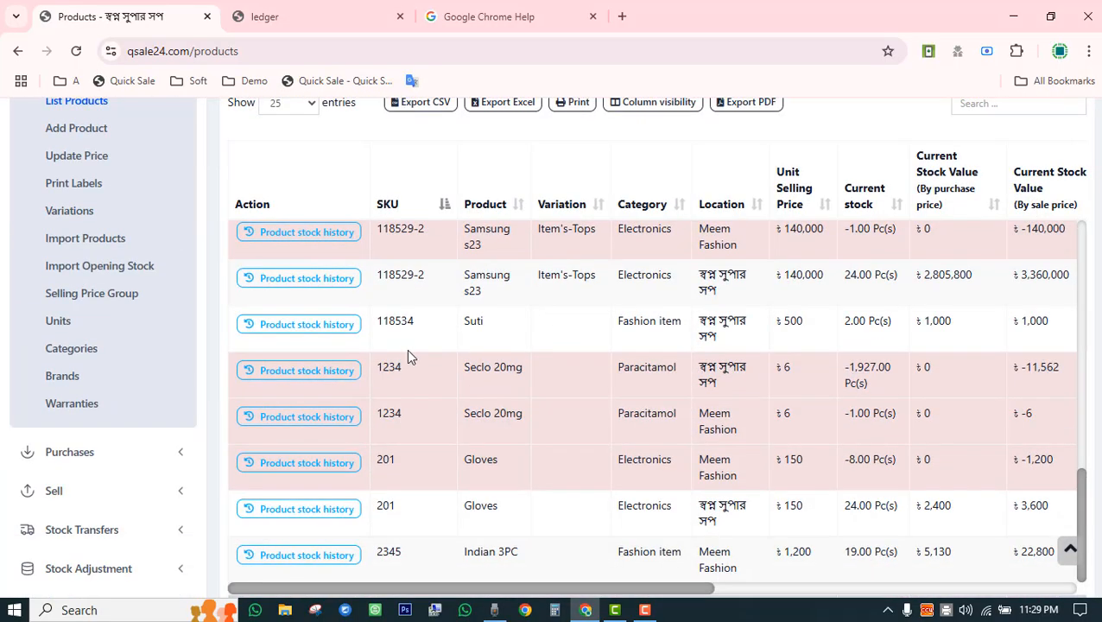
Open the Samsung s23 stock history, showing 24.00 current stock from +4 and +20 purchases.
{"action": "left_click", "coordinate": [302, 291]}
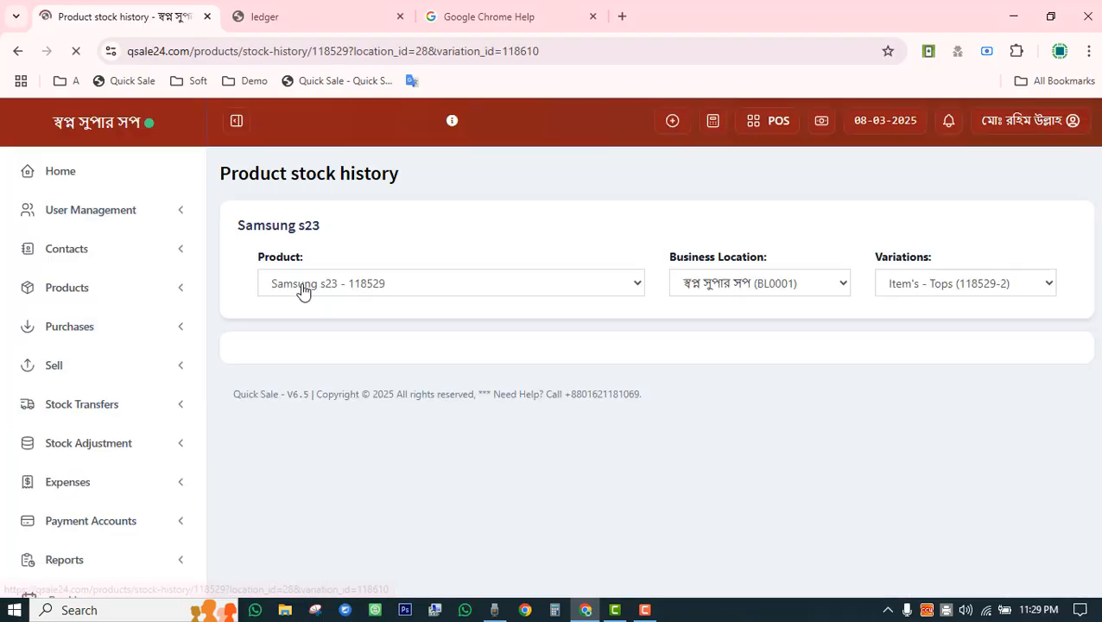
{"action": "scroll", "coordinate": [527, 239], "scroll_direction": "down", "scroll_amount": 2}
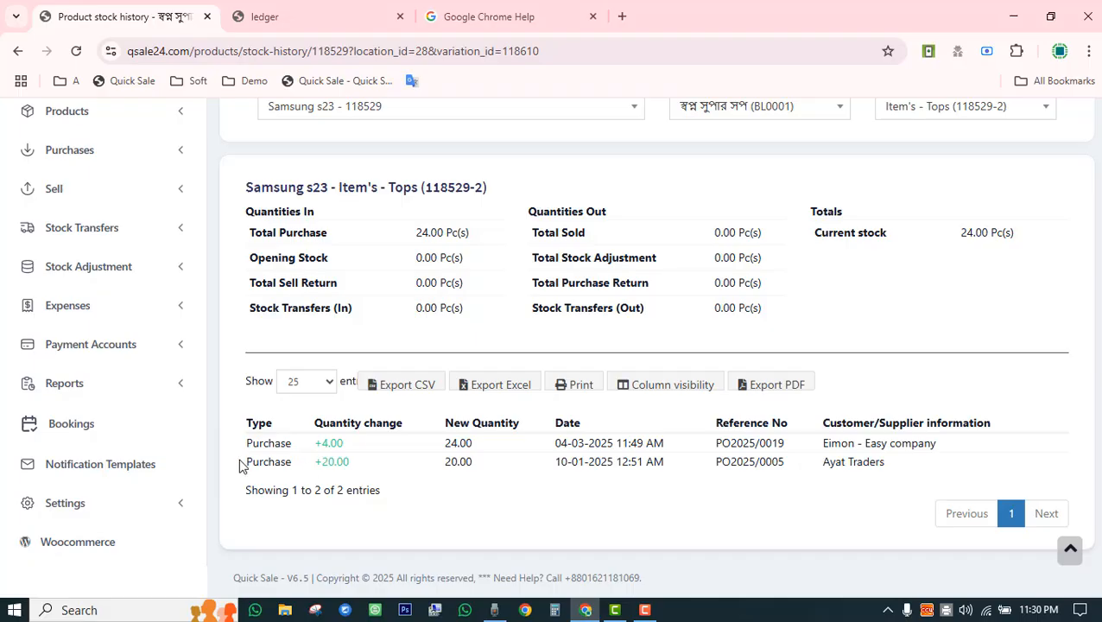
{"action": "left_click_drag", "start_coordinate": [241, 462], "coordinate": [369, 462]}
{"action": "left_click", "coordinate": [389, 473]}
Search the Product dropdown for 'lap' to find the laptop.
{"action": "scroll", "coordinate": [390, 473], "scroll_direction": "up", "scroll_amount": 2}
{"action": "left_click", "coordinate": [423, 293]}
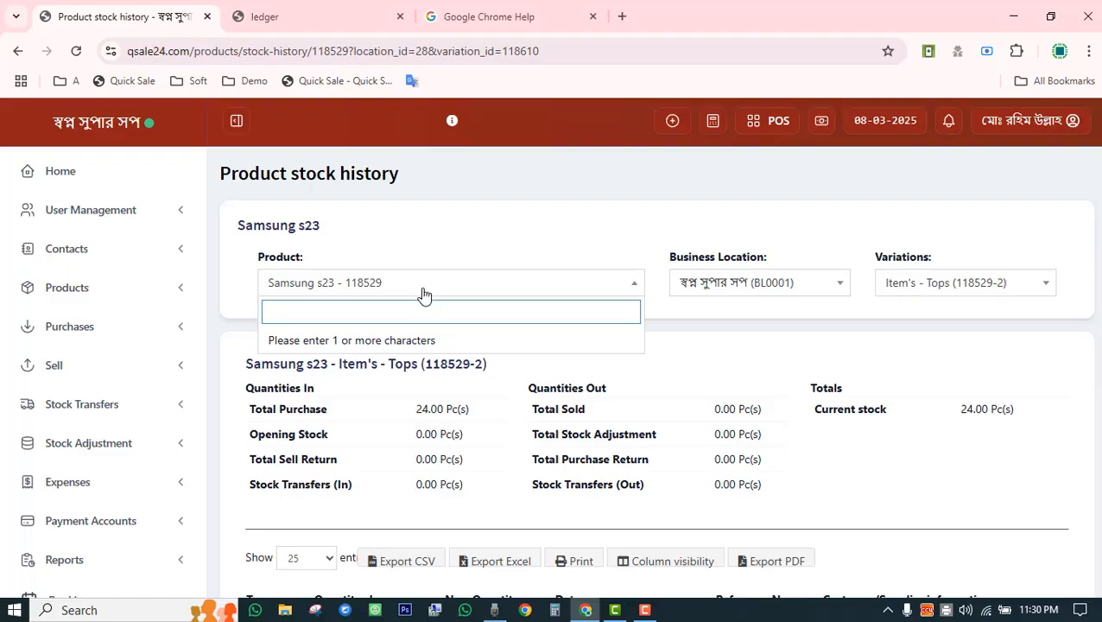
{"action": "type", "text": "lap"}
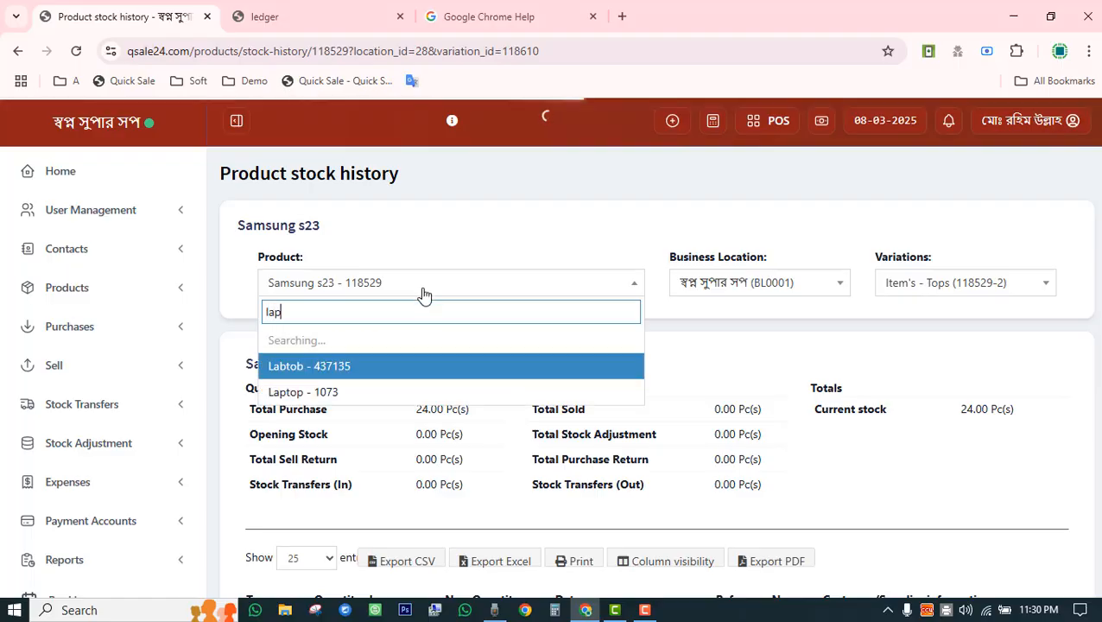
Switch the stock history to Laptop - 1073 and check the +5,000.00 opening stock and sales.
{"action": "left_click", "coordinate": [344, 344]}
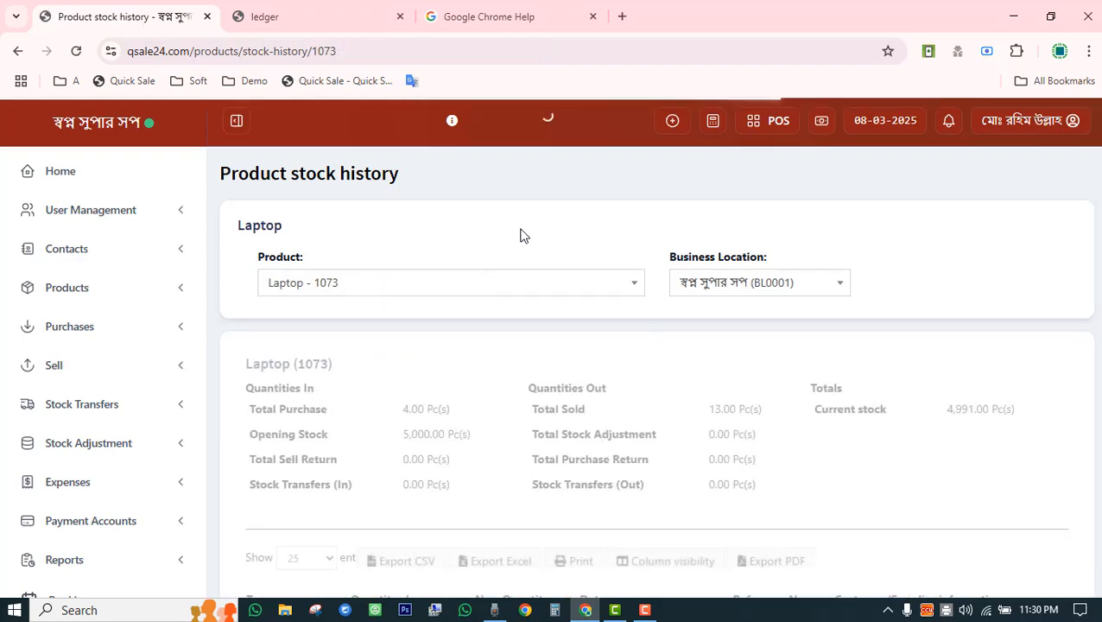
{"action": "scroll", "coordinate": [520, 246], "scroll_direction": "down", "scroll_amount": 5}
{"action": "scroll", "coordinate": [525, 261], "scroll_direction": "down", "scroll_amount": 1}
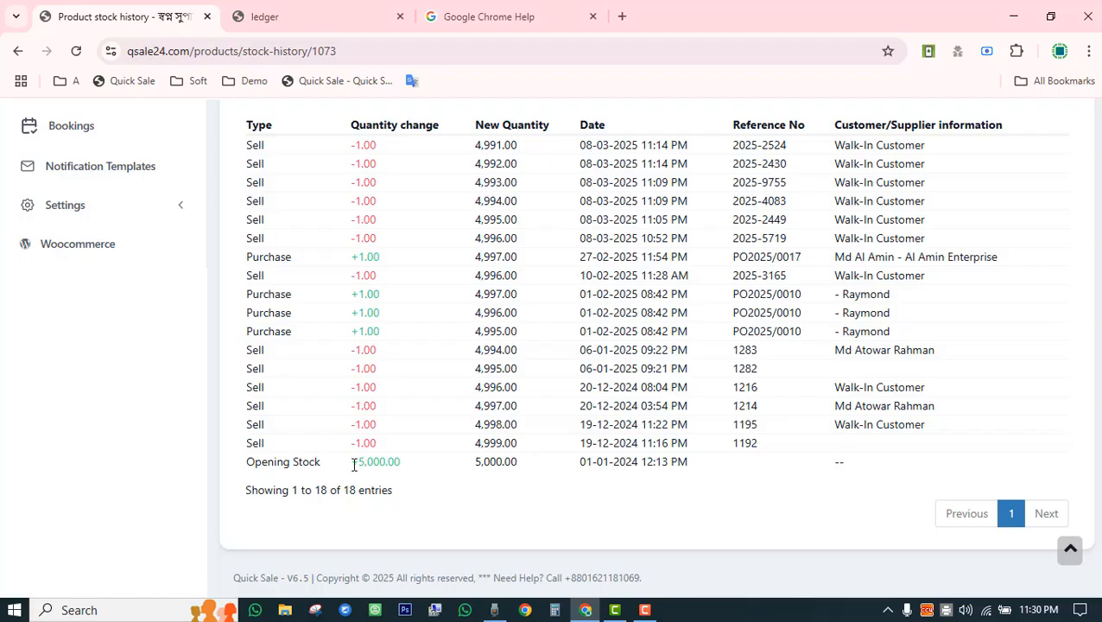
{"action": "left_click_drag", "start_coordinate": [248, 467], "coordinate": [403, 471]}
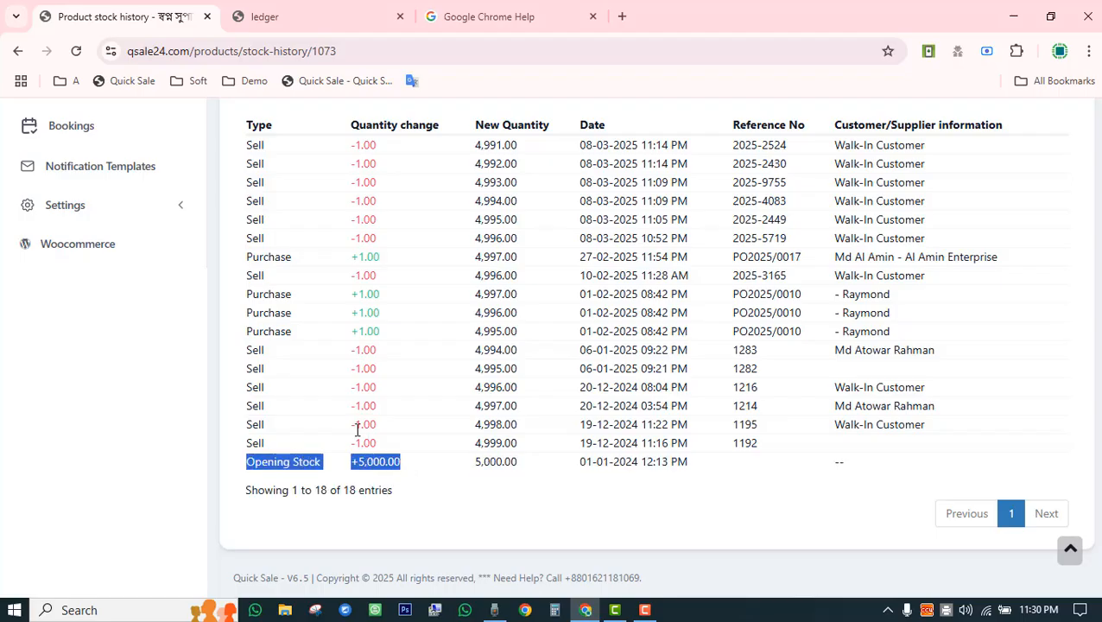
{"action": "left_click_drag", "start_coordinate": [371, 424], "coordinate": [360, 350]}
{"action": "left_click", "coordinate": [359, 335]}
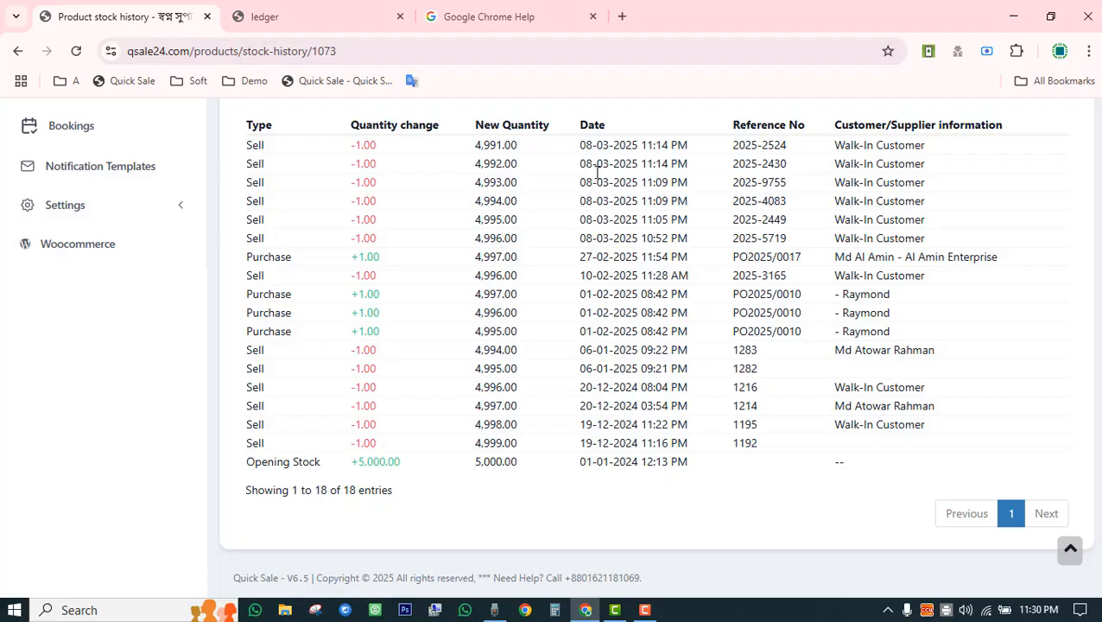
Examine the PO2025/0010 purchase rows and their supplier in the transaction table.
{"action": "left_click_drag", "start_coordinate": [738, 312], "coordinate": [754, 313]}
{"action": "left_click", "coordinate": [760, 244]}
{"action": "left_click_drag", "start_coordinate": [877, 187], "coordinate": [836, 201]}
{"action": "left_click_drag", "start_coordinate": [871, 313], "coordinate": [890, 312]}
{"action": "scroll", "coordinate": [891, 401], "scroll_direction": "up", "scroll_amount": 3}
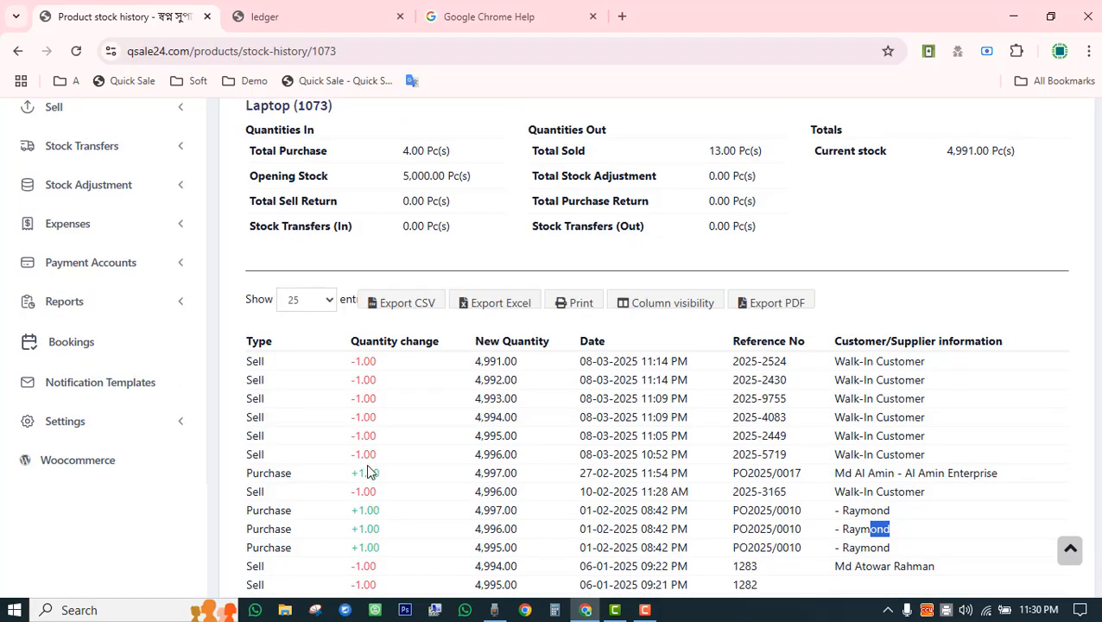
{"action": "scroll", "coordinate": [370, 472], "scroll_direction": "down", "scroll_amount": 3}
{"action": "scroll", "coordinate": [380, 487], "scroll_direction": "up", "scroll_amount": 3}
{"action": "left_click", "coordinate": [322, 314]}
Check the 4,991 current stock figure and scroll through the remaining movements.
{"action": "scroll", "coordinate": [768, 430], "scroll_direction": "up", "scroll_amount": 3}
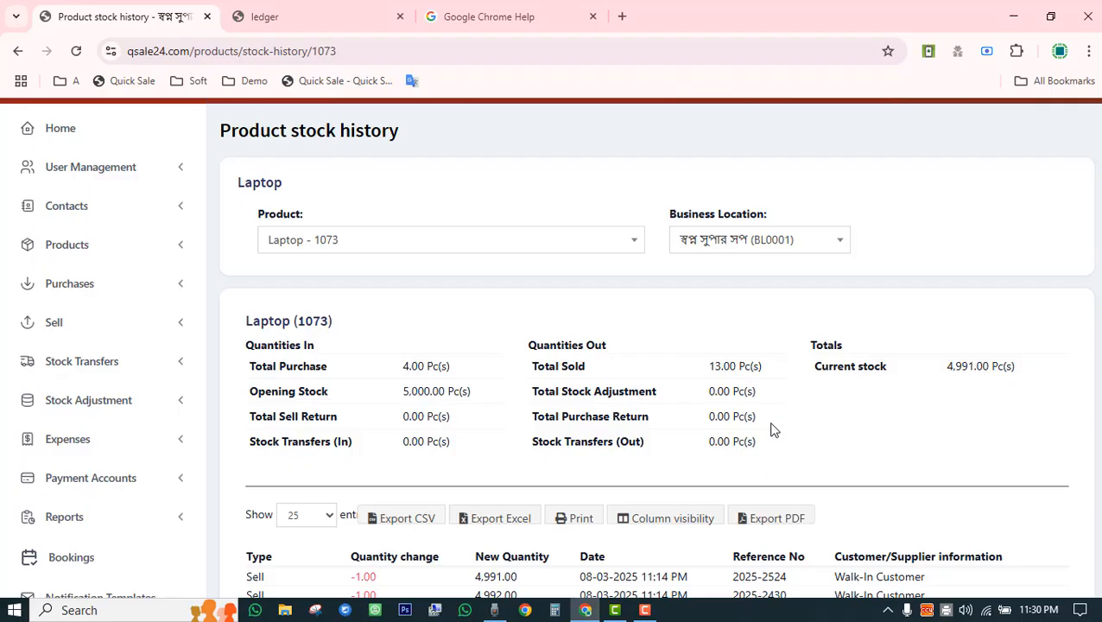
{"action": "left_click_drag", "start_coordinate": [948, 373], "coordinate": [984, 369]}
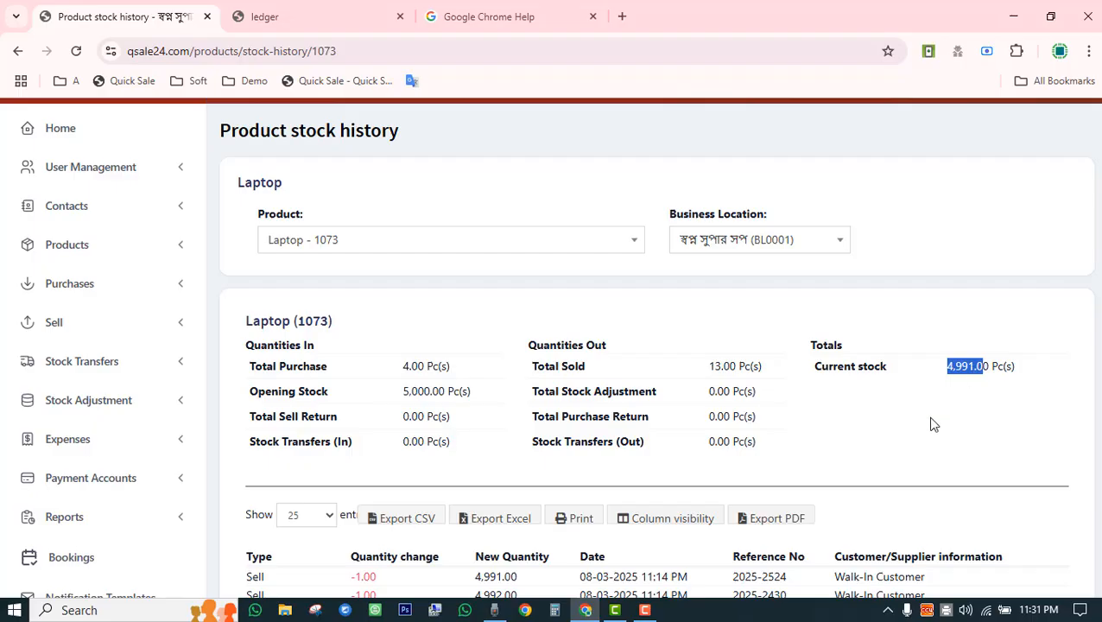
{"action": "scroll", "coordinate": [931, 423], "scroll_direction": "down", "scroll_amount": 3}
{"action": "scroll", "coordinate": [579, 448], "scroll_direction": "down", "scroll_amount": 3}
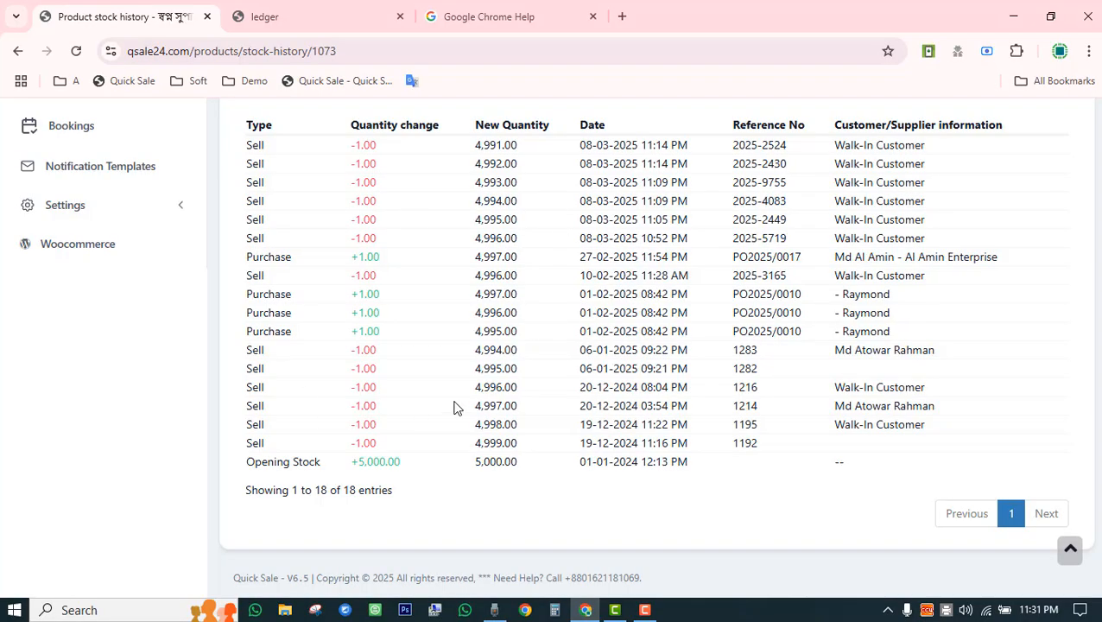
{"action": "scroll", "coordinate": [454, 405], "scroll_direction": "up", "scroll_amount": 3}
{"action": "scroll", "coordinate": [456, 407], "scroll_direction": "down", "scroll_amount": 3}
{"action": "scroll", "coordinate": [525, 417], "scroll_direction": "up", "scroll_amount": 5}
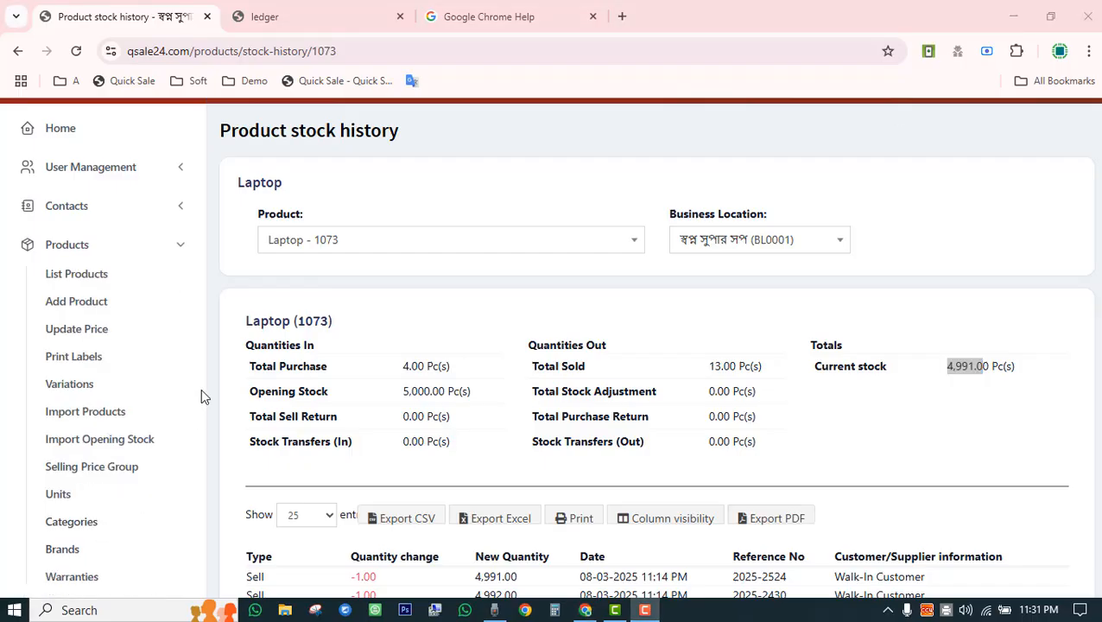
Open the Add new product form and look over its name, price and SKU fields.
{"action": "left_click", "coordinate": [89, 307]}
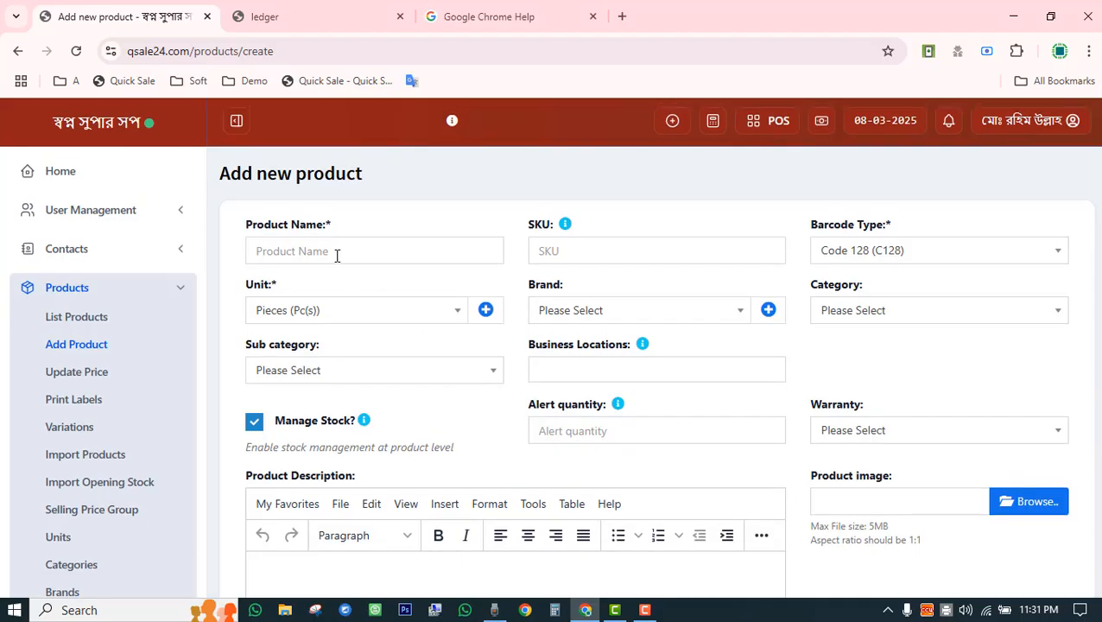
{"action": "left_click", "coordinate": [333, 254]}
{"action": "left_click", "coordinate": [519, 479]}
{"action": "scroll", "coordinate": [523, 535], "scroll_direction": "down", "scroll_amount": 15}
{"action": "left_click", "coordinate": [340, 392]}
{"action": "left_click", "coordinate": [768, 393]}
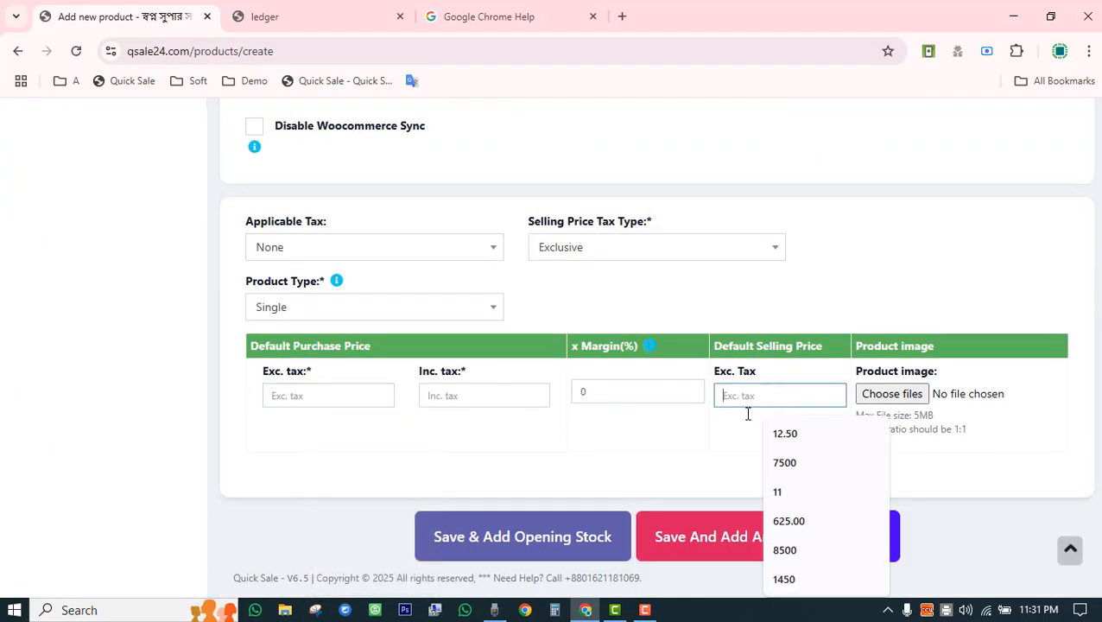
{"action": "left_click", "coordinate": [643, 464]}
{"action": "scroll", "coordinate": [642, 464], "scroll_direction": "up", "scroll_amount": 15}
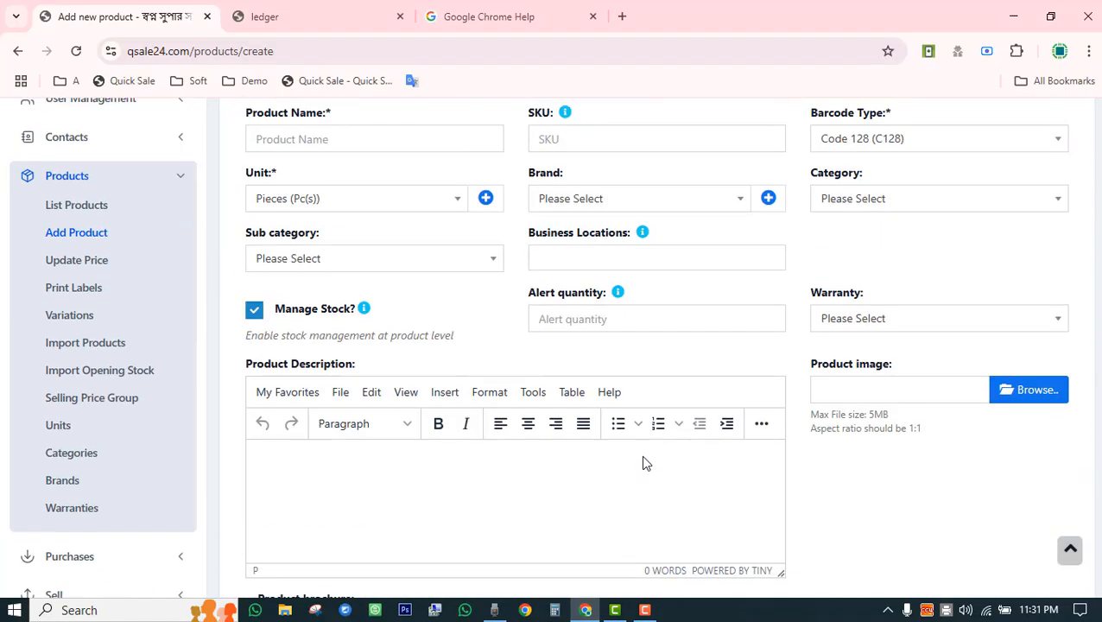
{"action": "scroll", "coordinate": [643, 464], "scroll_direction": "up", "scroll_amount": 2}
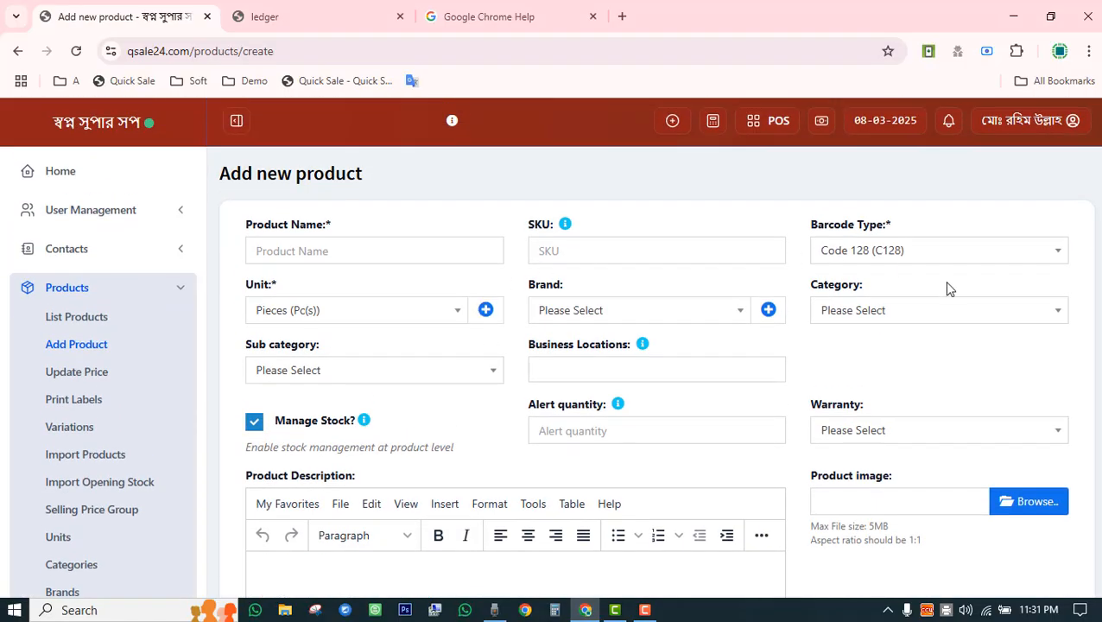
{"action": "left_click", "coordinate": [374, 249]}
{"action": "left_click", "coordinate": [589, 260]}
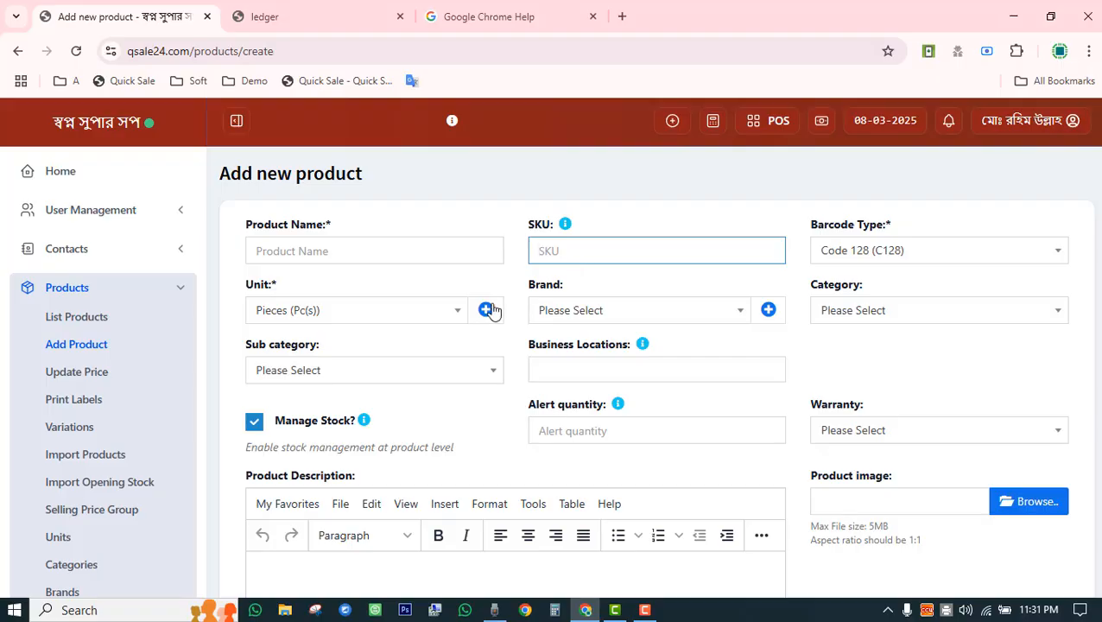
Keep unit Pieces and set brand Acme, category Electronics and sub category computer.
{"action": "left_click", "coordinate": [356, 326]}
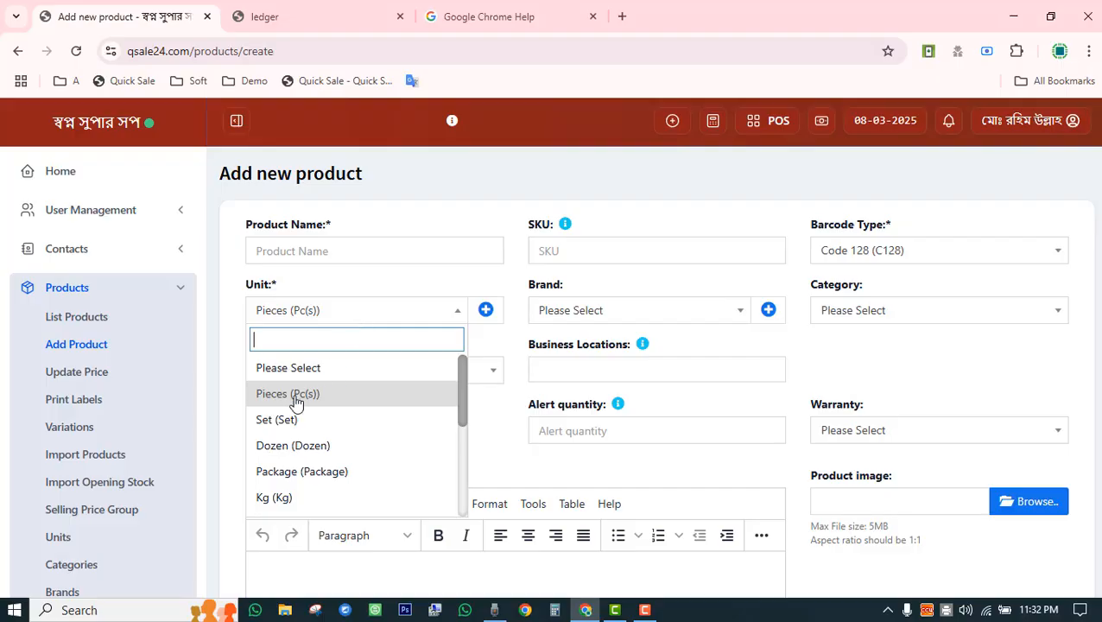
{"action": "scroll", "coordinate": [335, 470], "scroll_direction": "down", "scroll_amount": 3}
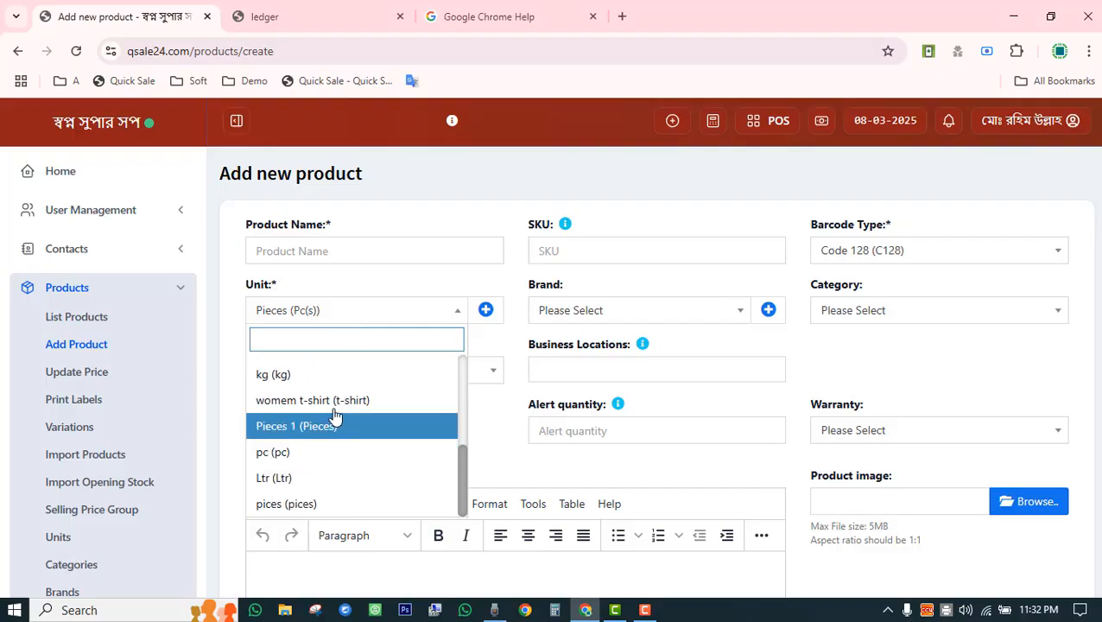
{"action": "left_click", "coordinate": [408, 289]}
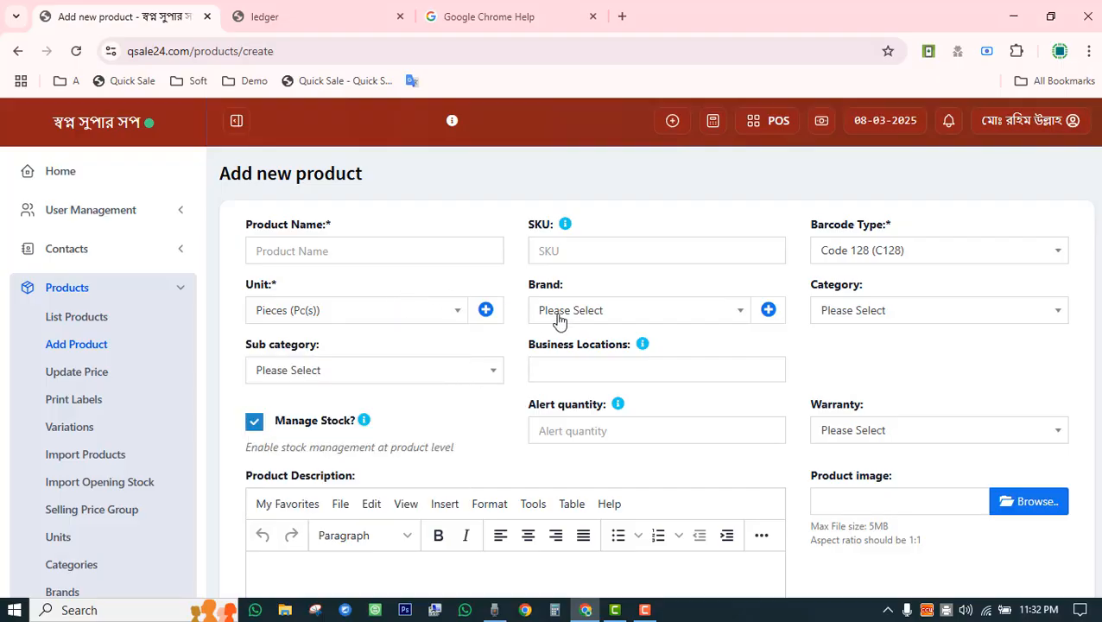
{"action": "left_click", "coordinate": [596, 321]}
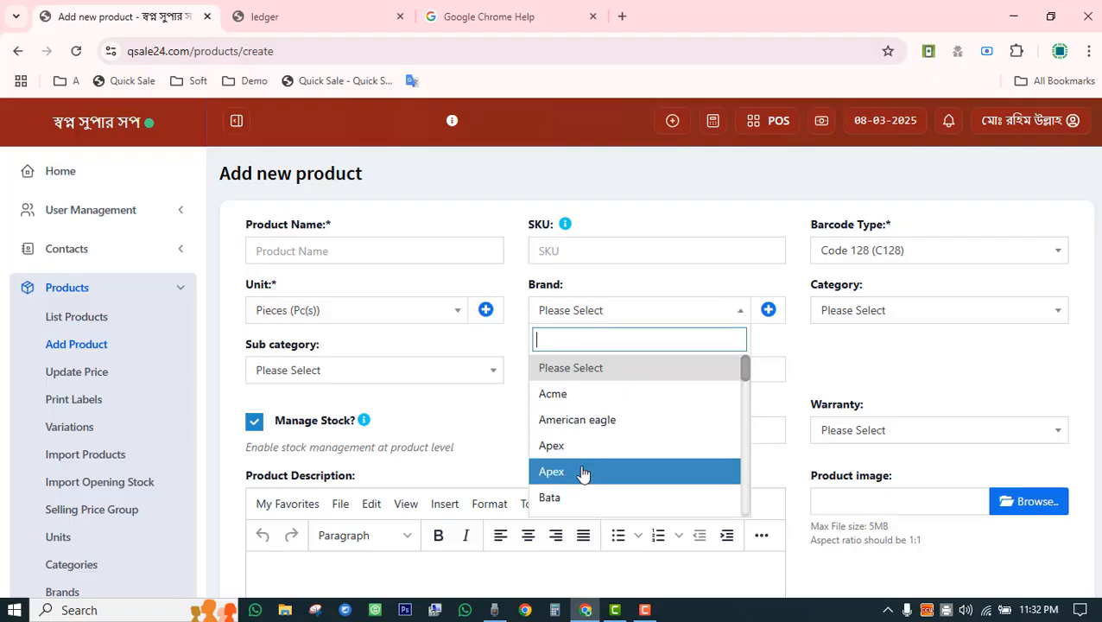
{"action": "left_click", "coordinate": [595, 396]}
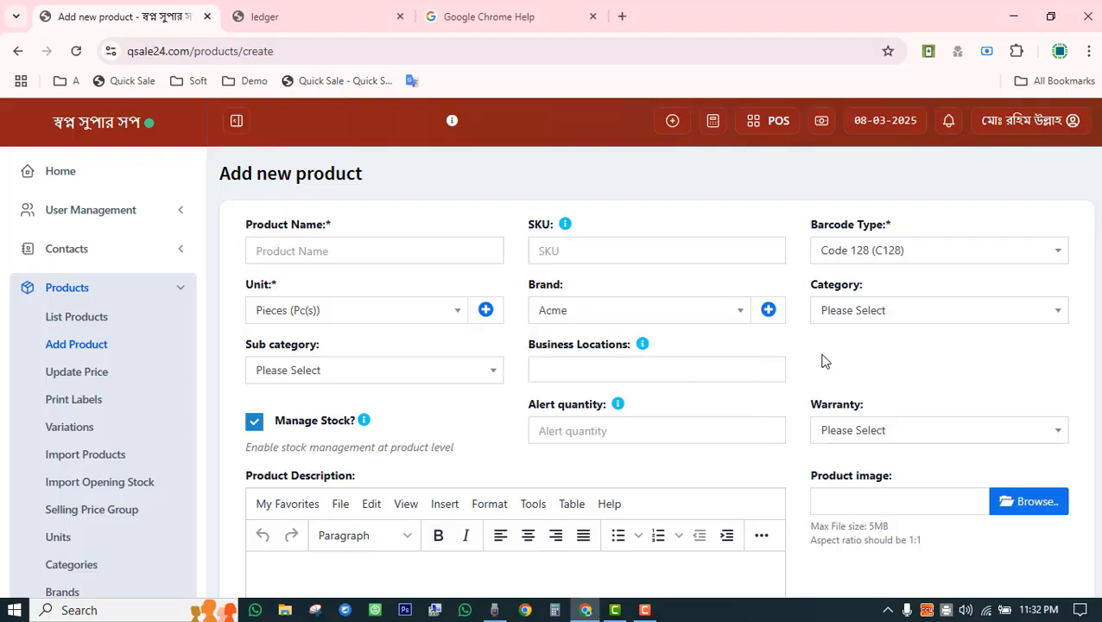
{"action": "left_click", "coordinate": [881, 317]}
{"action": "left_click", "coordinate": [865, 393]}
{"action": "left_click", "coordinate": [401, 370]}
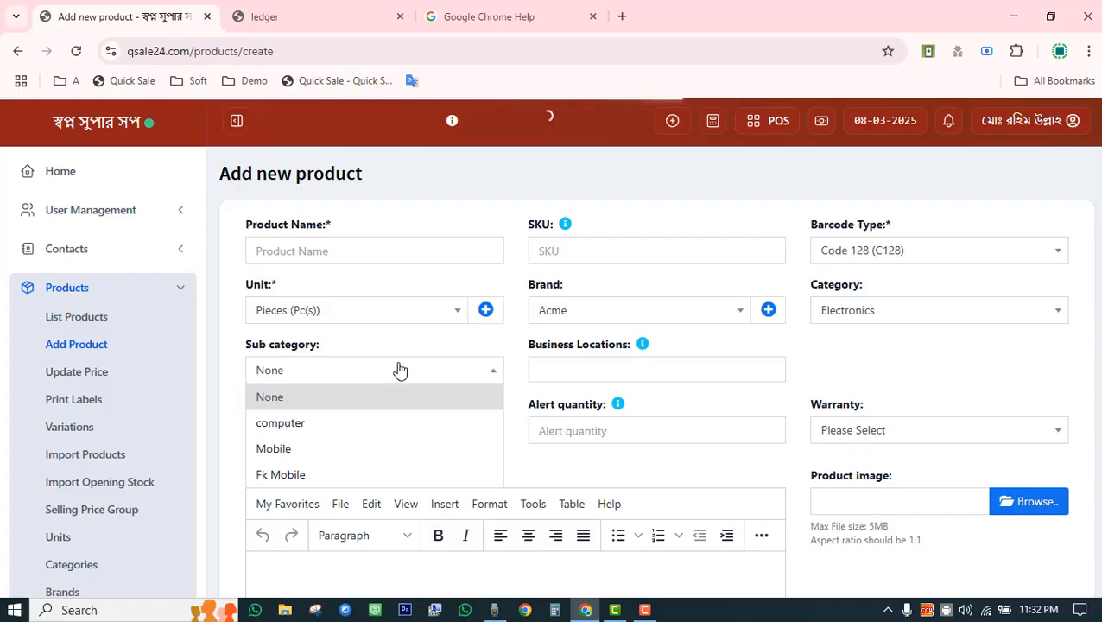
{"action": "left_click", "coordinate": [383, 441]}
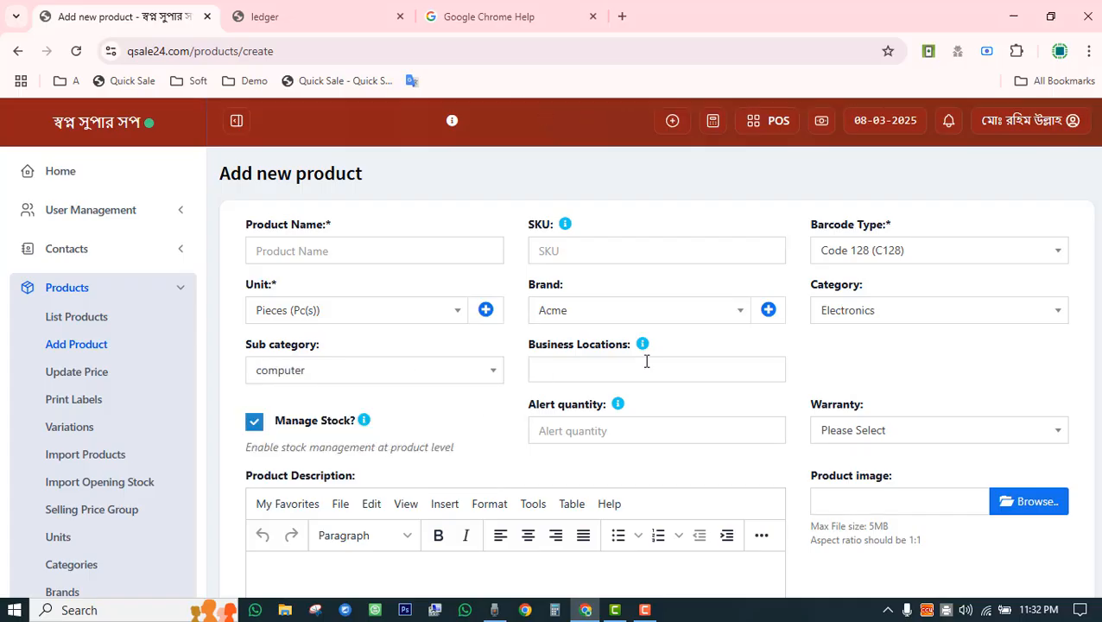
Assign both business locations, BL0001 and Meem Fashion, to the product.
{"action": "left_click", "coordinate": [647, 367]}
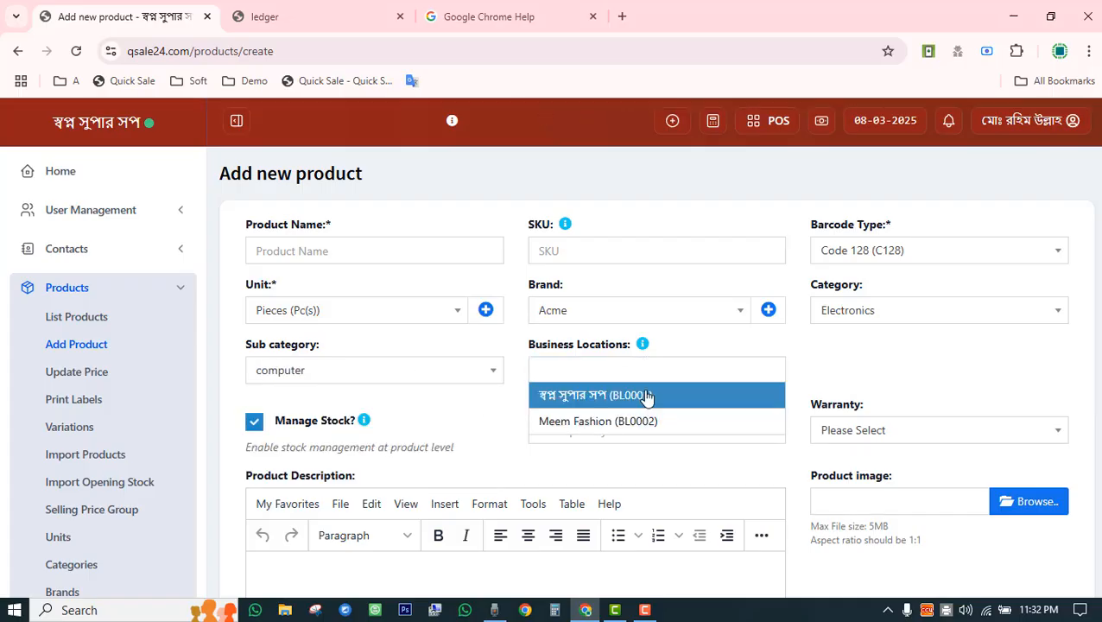
{"action": "left_click", "coordinate": [645, 396]}
{"action": "left_click", "coordinate": [740, 375]}
{"action": "left_click", "coordinate": [722, 428]}
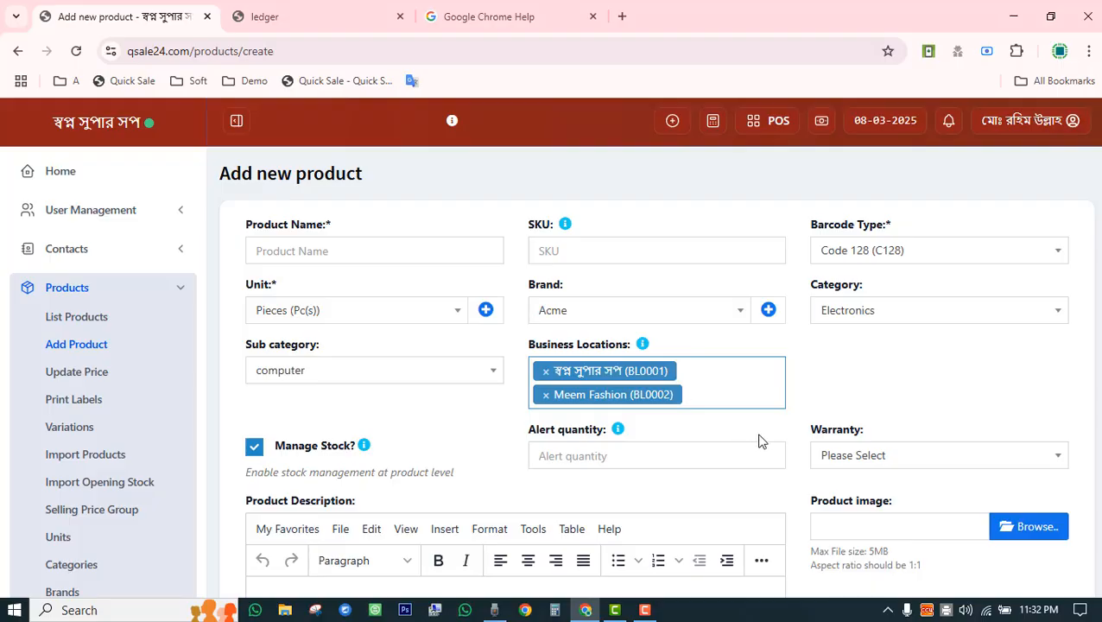
{"action": "scroll", "coordinate": [758, 441], "scroll_direction": "down", "scroll_amount": 3}
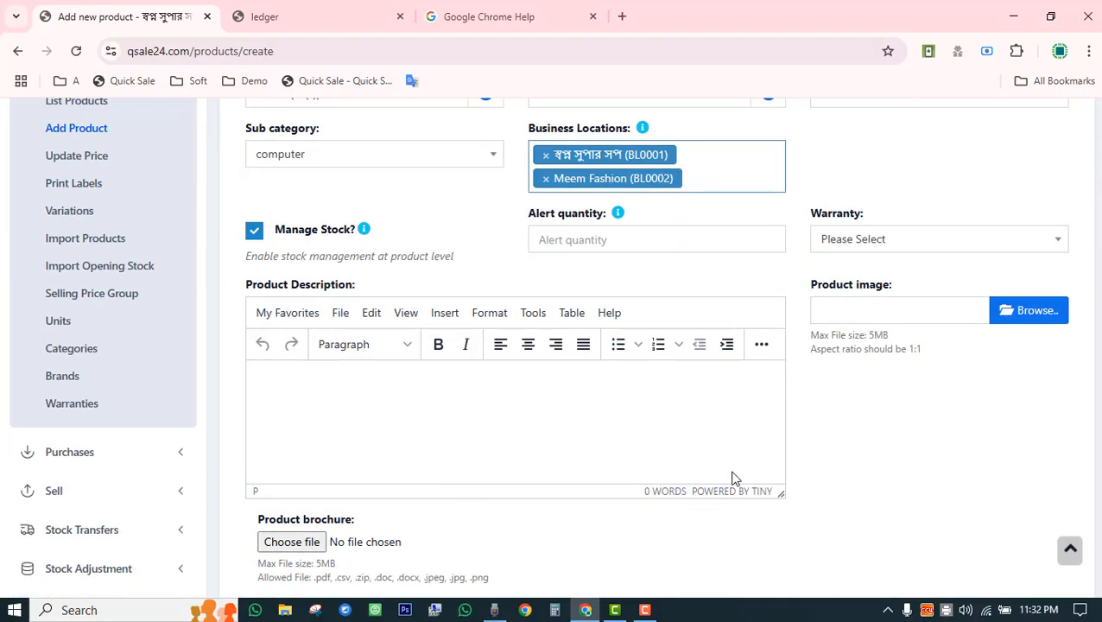
{"action": "scroll", "coordinate": [731, 478], "scroll_direction": "up", "scroll_amount": 3}
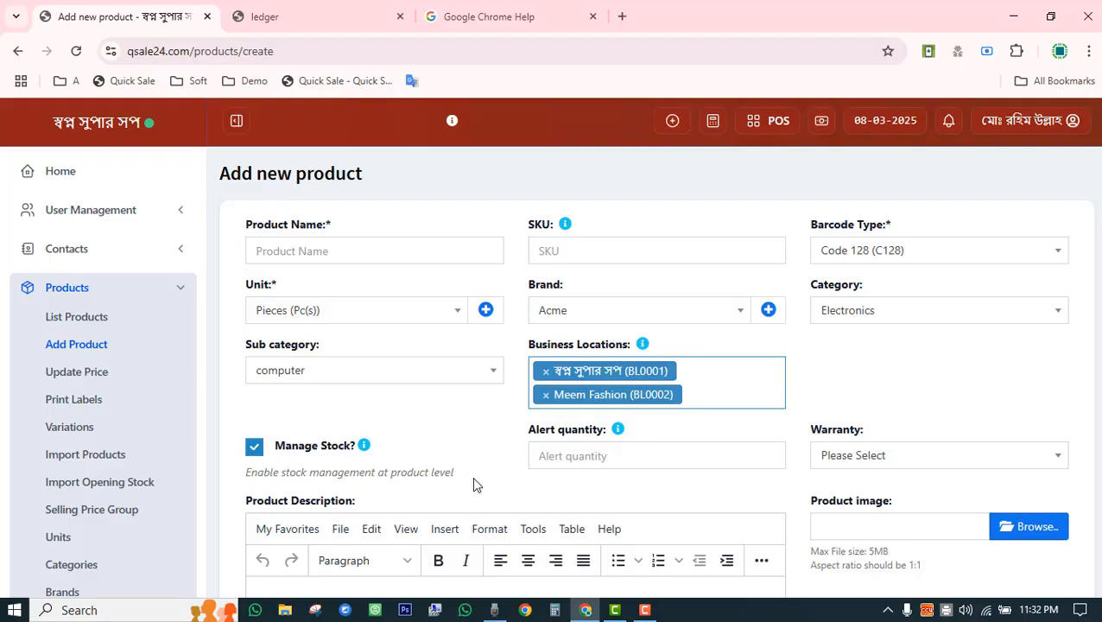
Check the warranty options and leave no warranty selected.
{"action": "scroll", "coordinate": [489, 487], "scroll_direction": "down", "scroll_amount": 3}
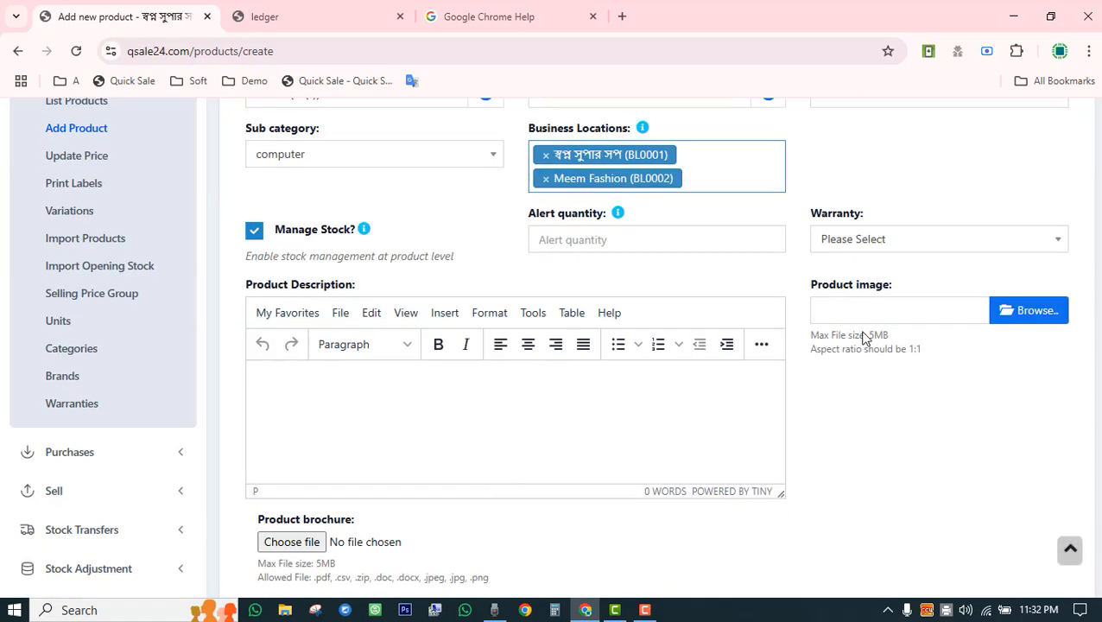
{"action": "left_click", "coordinate": [873, 239]}
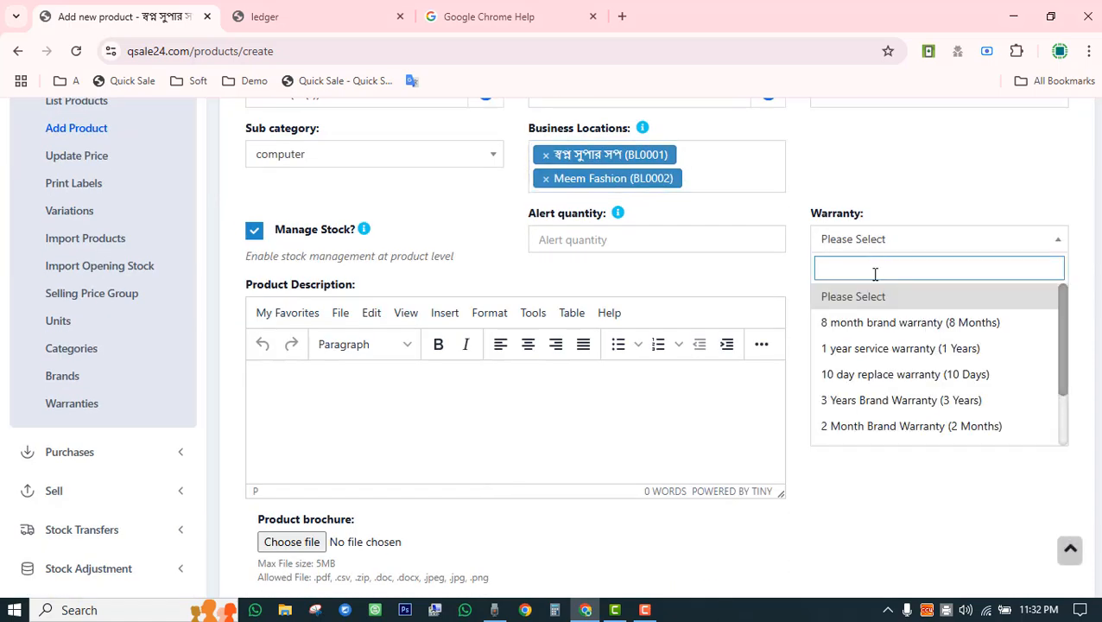
{"action": "left_click", "coordinate": [788, 277]}
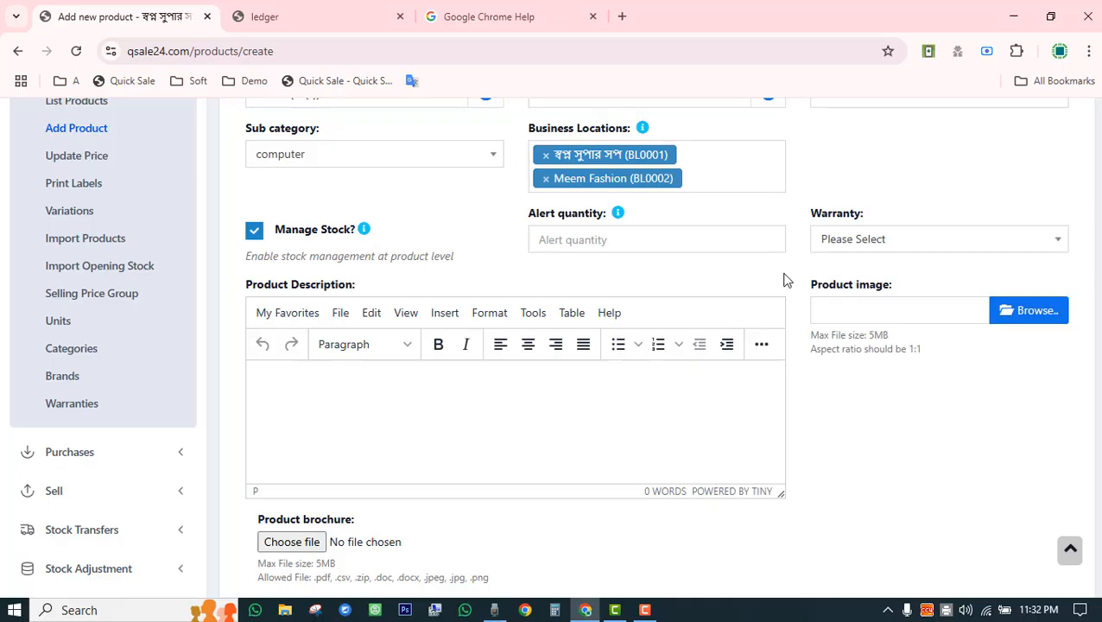
{"action": "left_click", "coordinate": [869, 245]}
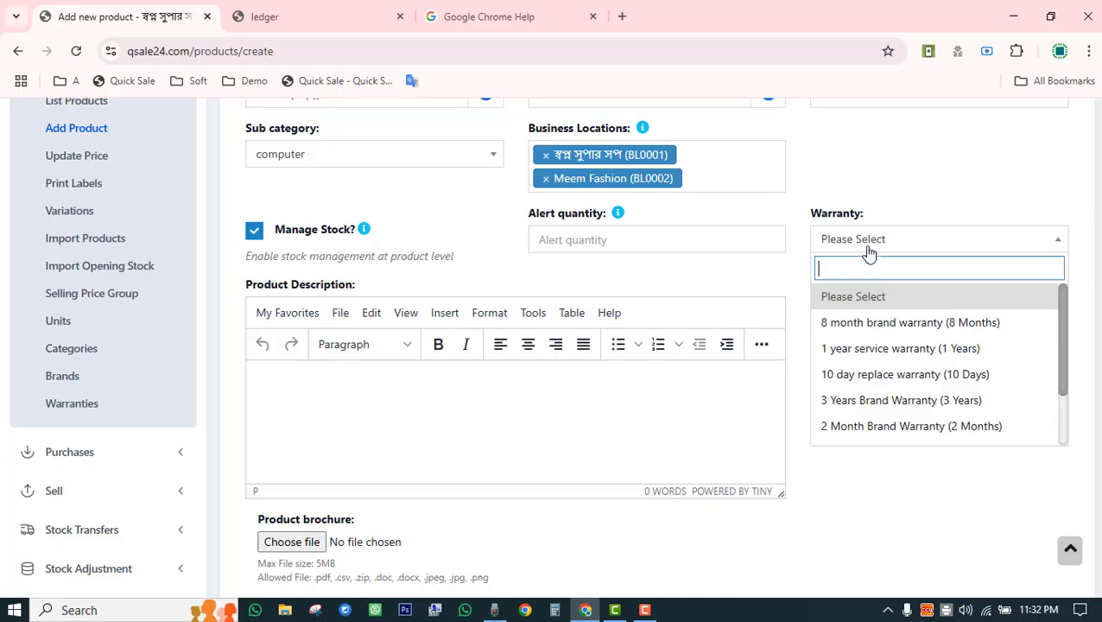
{"action": "left_click", "coordinate": [861, 494]}
Toggle IMEI/serial number tracking on and back off, then review the rest of the form.
{"action": "scroll", "coordinate": [862, 494], "scroll_direction": "down", "scroll_amount": 3}
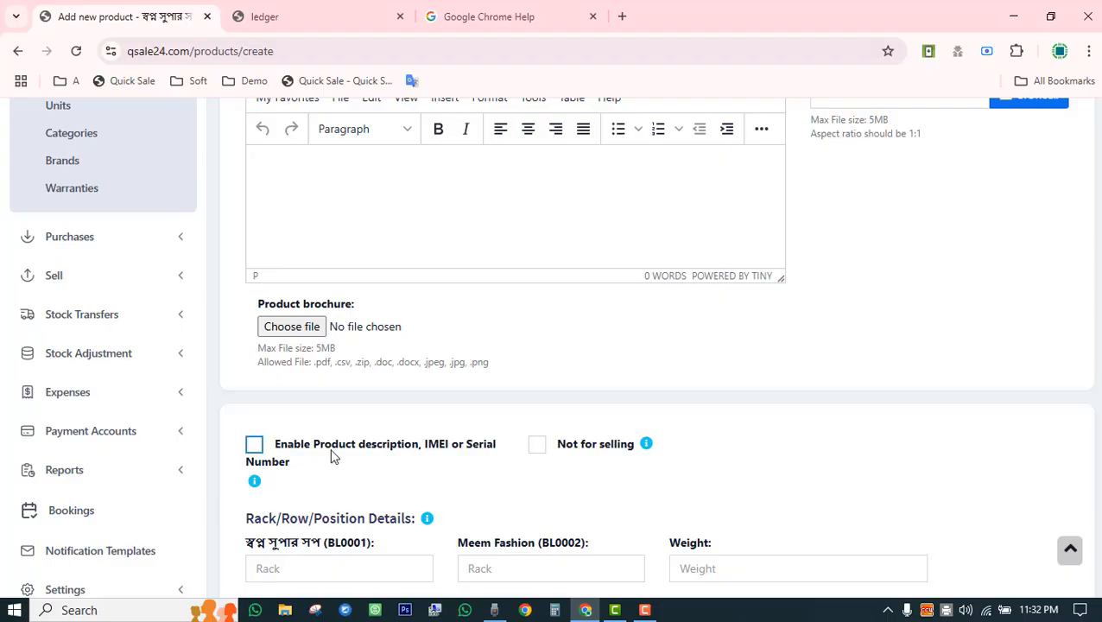
{"action": "left_click", "coordinate": [255, 444]}
{"action": "left_click", "coordinate": [255, 444]}
{"action": "scroll", "coordinate": [446, 490], "scroll_direction": "down", "scroll_amount": 3}
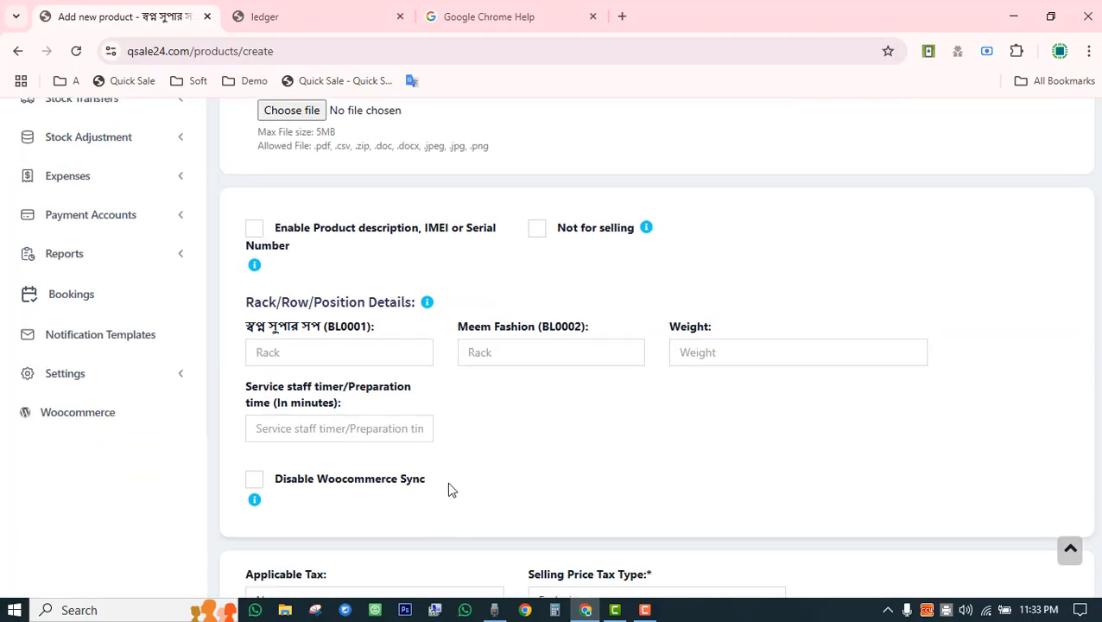
{"action": "scroll", "coordinate": [447, 488], "scroll_direction": "down", "scroll_amount": 3}
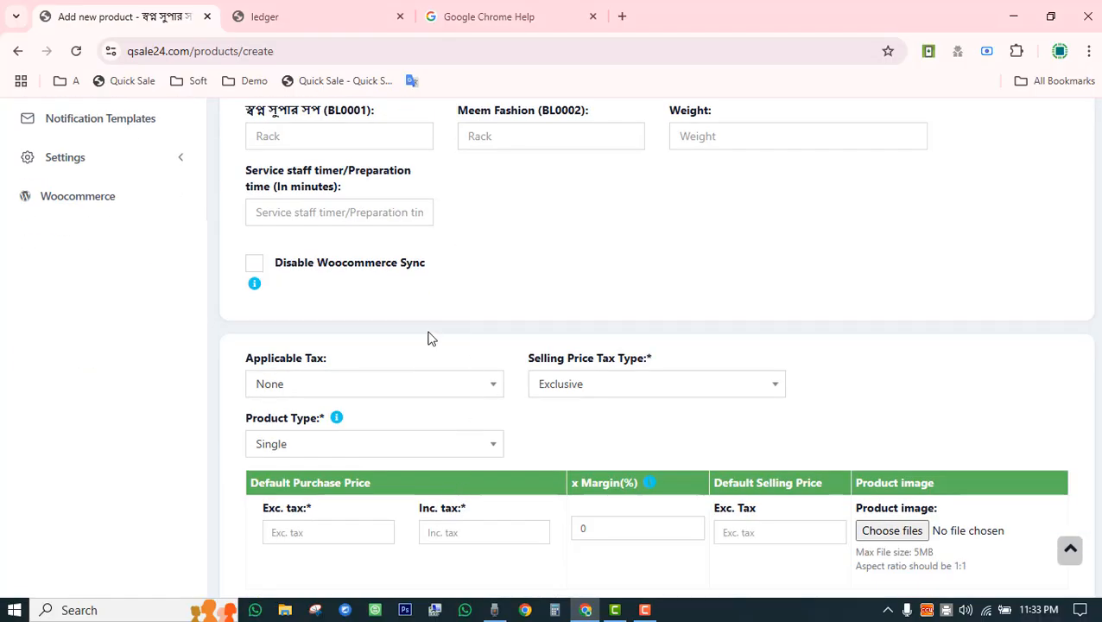
{"action": "scroll", "coordinate": [674, 341], "scroll_direction": "up", "scroll_amount": 1}
{"action": "scroll", "coordinate": [930, 357], "scroll_direction": "up", "scroll_amount": 9}
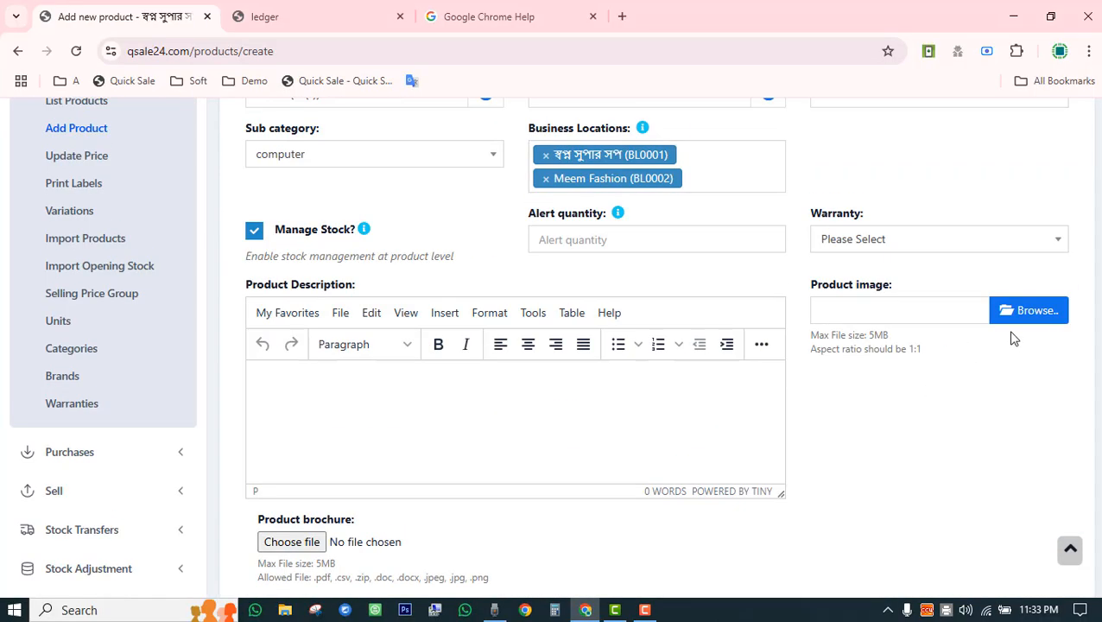
{"action": "left_click_drag", "start_coordinate": [788, 285], "coordinate": [917, 297]}
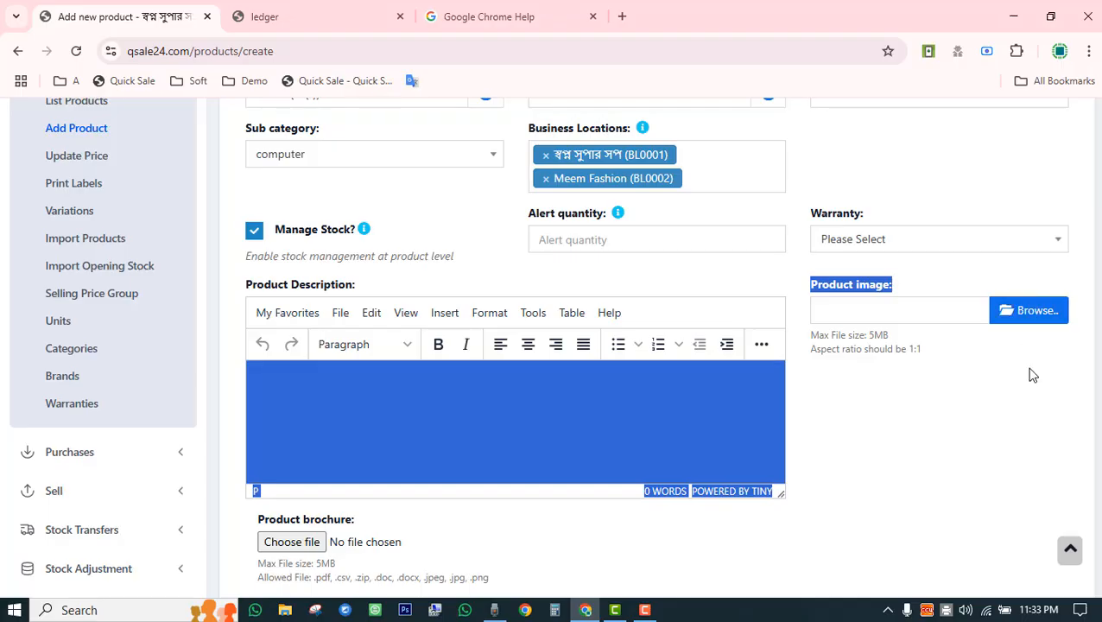
{"action": "left_click", "coordinate": [833, 480]}
Enter a purchase price of 500 excluding tax.
{"action": "scroll", "coordinate": [833, 486], "scroll_direction": "down", "scroll_amount": 8}
{"action": "left_click", "coordinate": [322, 395]}
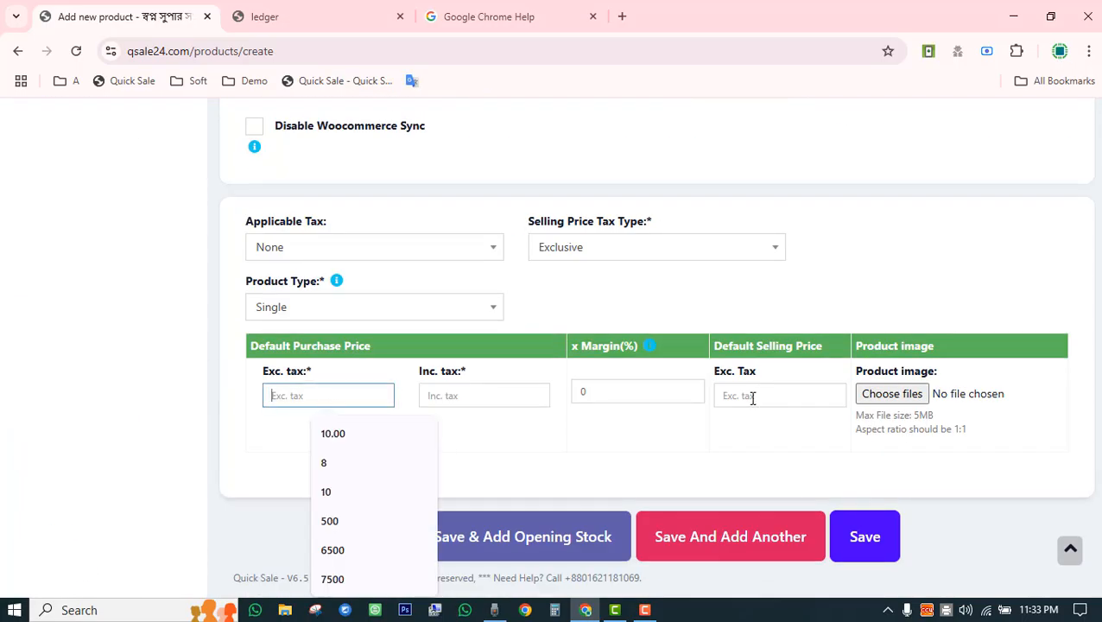
{"action": "left_click", "coordinate": [750, 396]}
{"action": "left_click", "coordinate": [321, 396]}
{"action": "left_click_drag", "start_coordinate": [265, 378], "coordinate": [311, 378]}
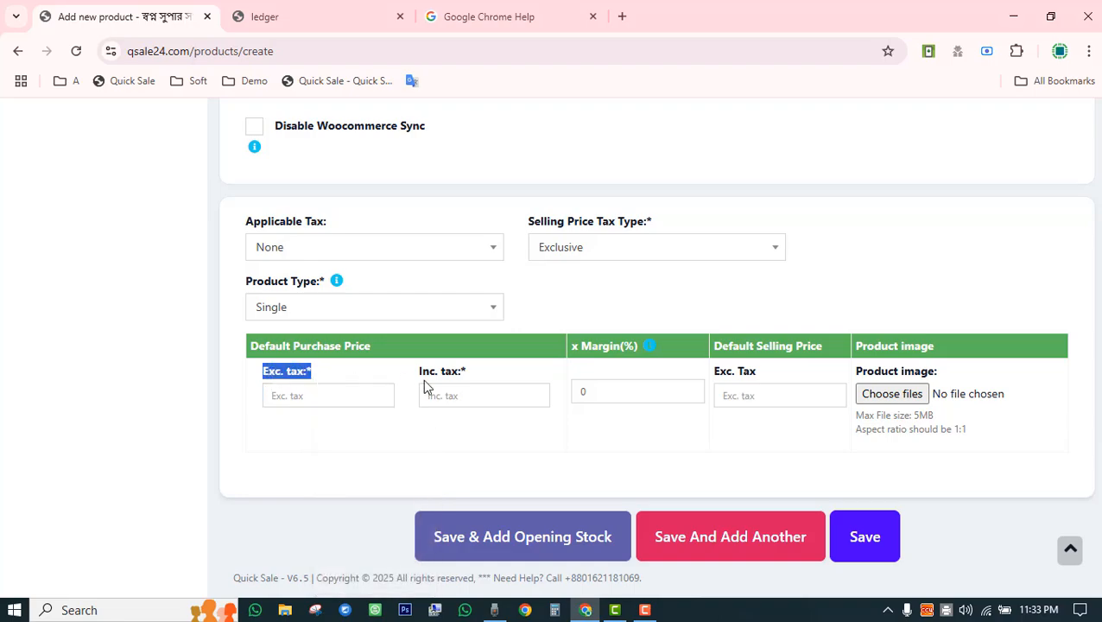
{"action": "left_click_drag", "start_coordinate": [420, 378], "coordinate": [467, 385]}
{"action": "left_click", "coordinate": [322, 393]}
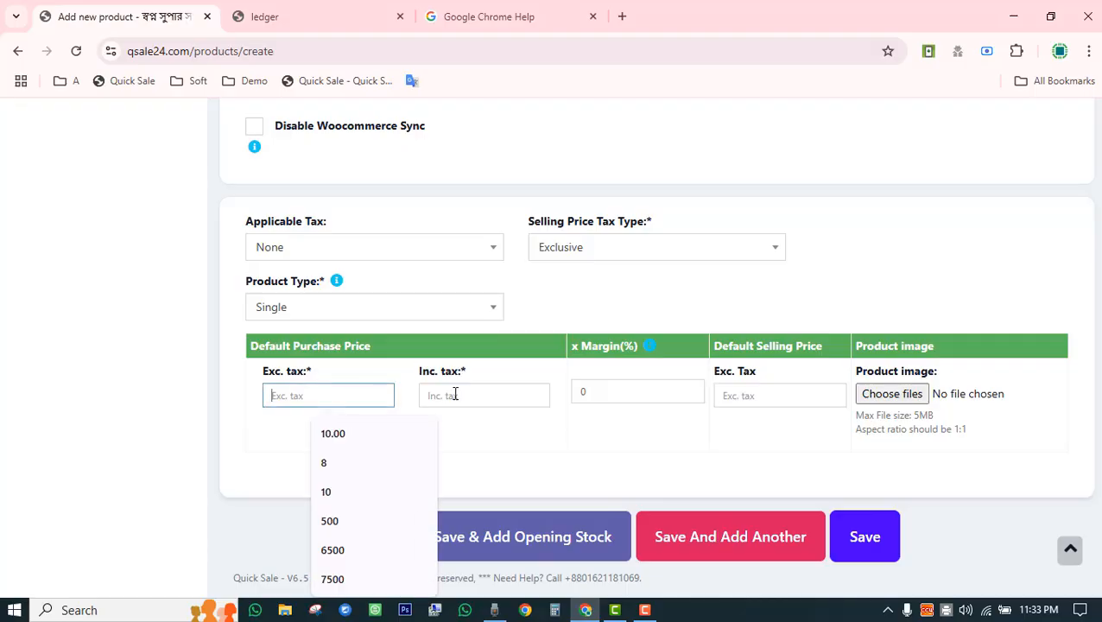
{"action": "left_click", "coordinate": [454, 394]}
{"action": "left_click", "coordinate": [312, 393]}
{"action": "type", "text": "500"}
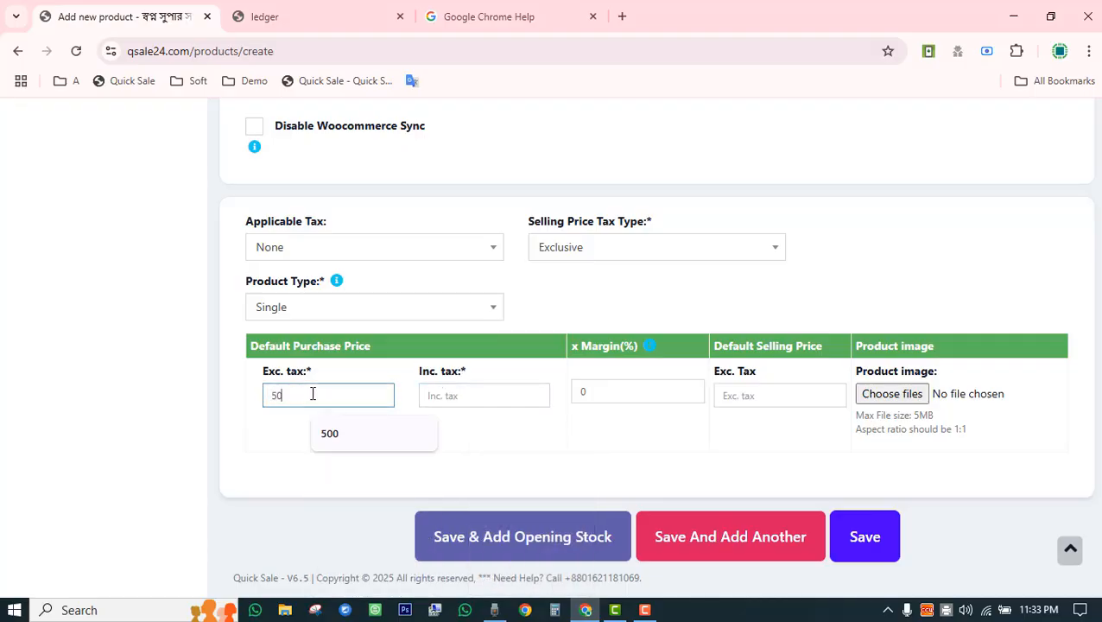
{"action": "left_click", "coordinate": [613, 414]}
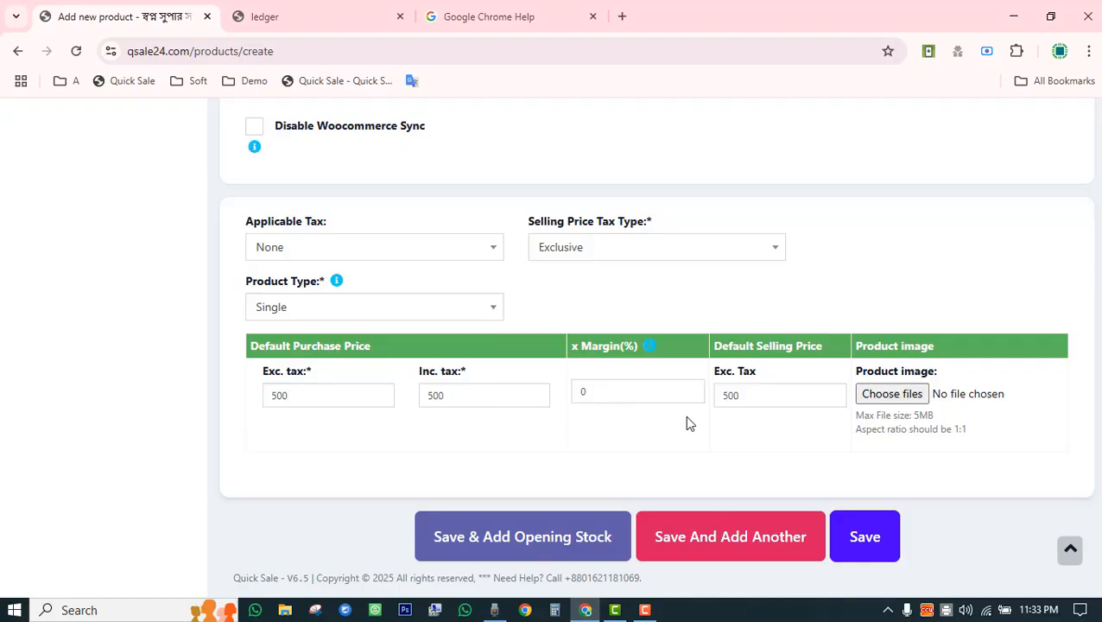
Set the selling price to 800 before tax, giving a 60% margin.
{"action": "left_click", "coordinate": [728, 400]}
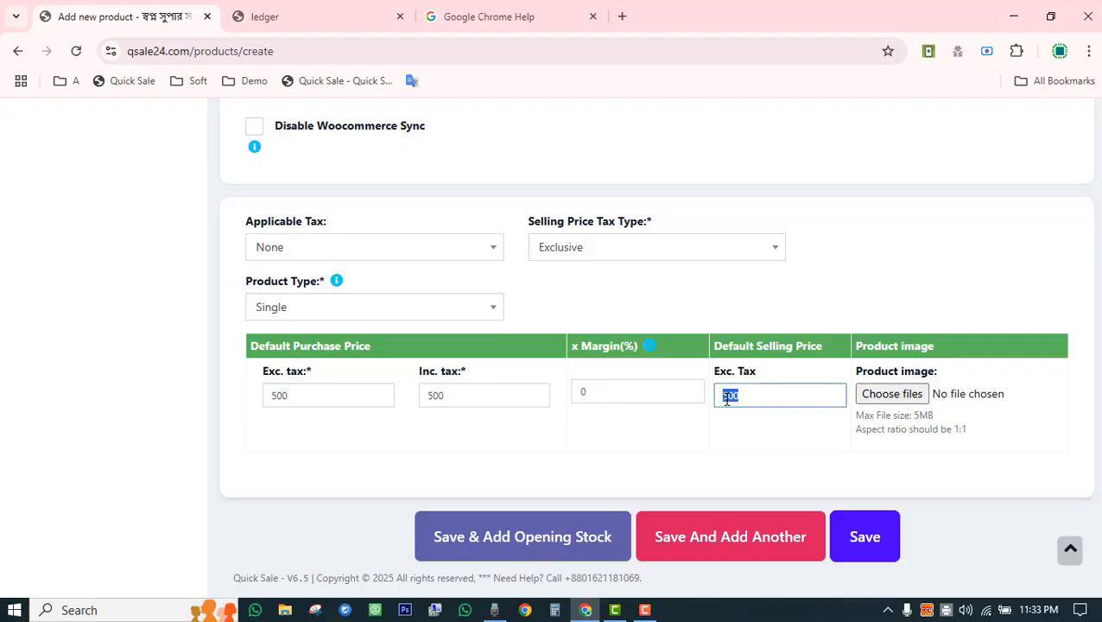
{"action": "type", "text": "800"}
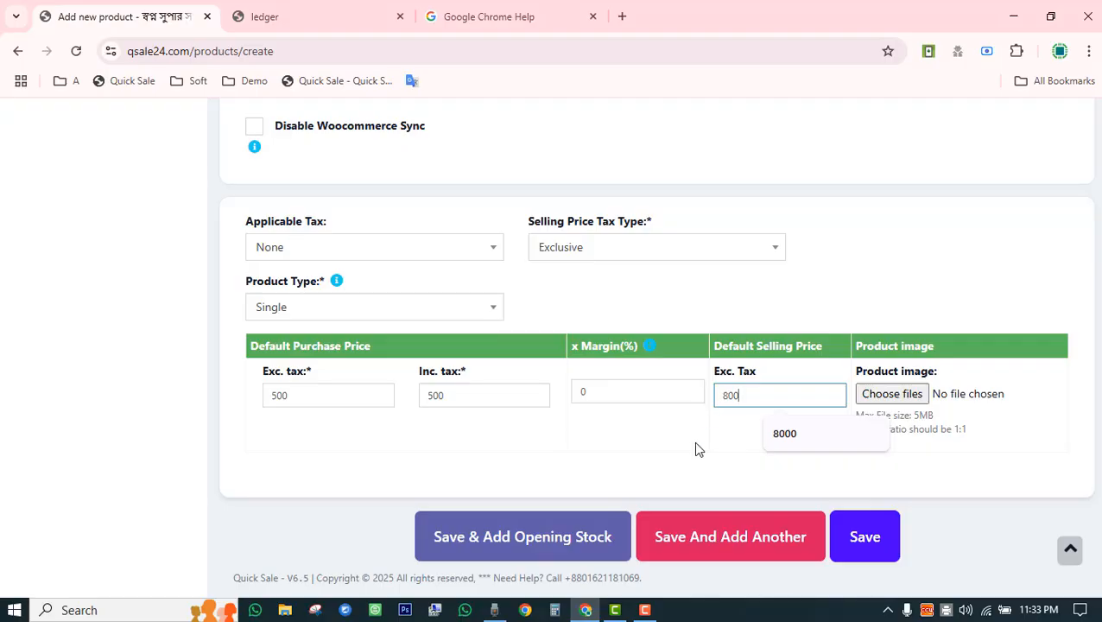
{"action": "left_click", "coordinate": [696, 450]}
{"action": "left_click_drag", "start_coordinate": [604, 391], "coordinate": [579, 392]}
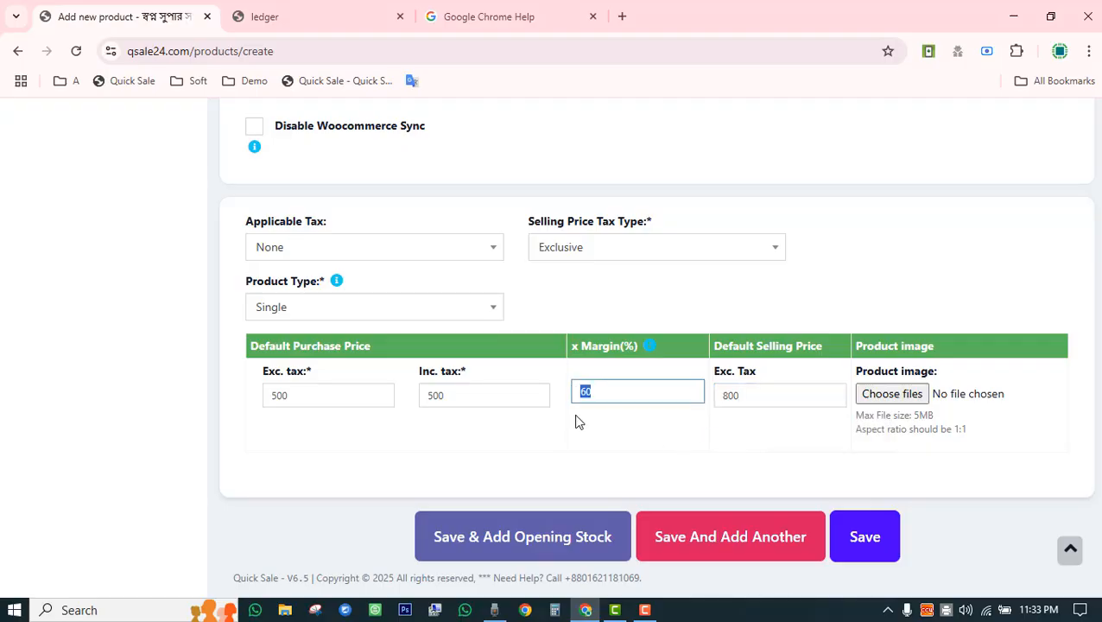
{"action": "left_click", "coordinate": [583, 450]}
{"action": "scroll", "coordinate": [584, 450], "scroll_direction": "up", "scroll_amount": 10}
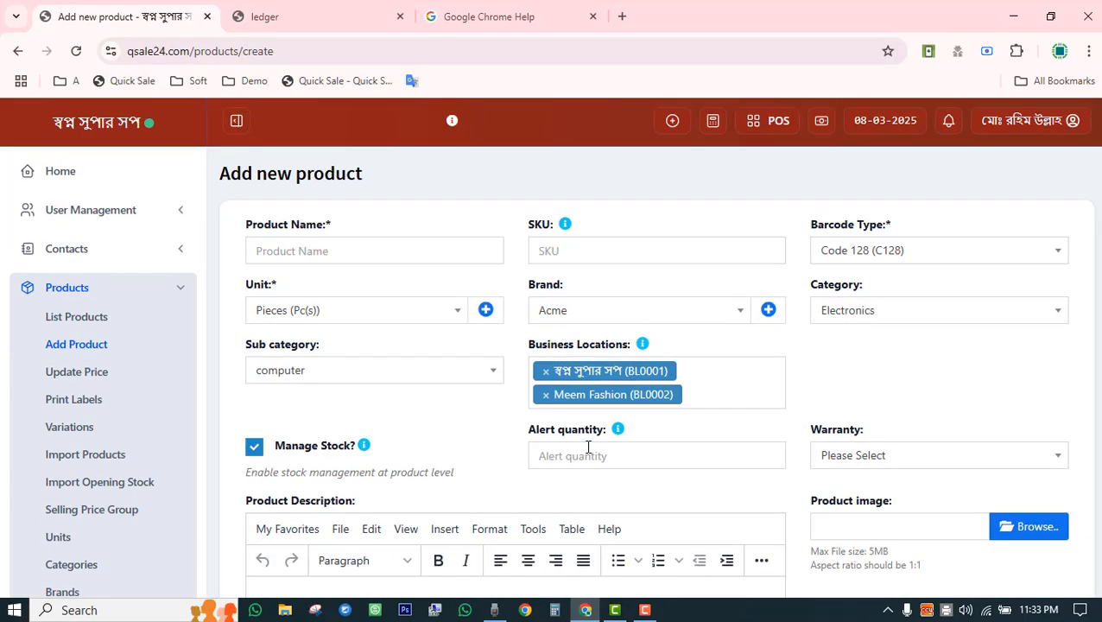
{"action": "scroll", "coordinate": [528, 371], "scroll_direction": "down", "scroll_amount": 3}
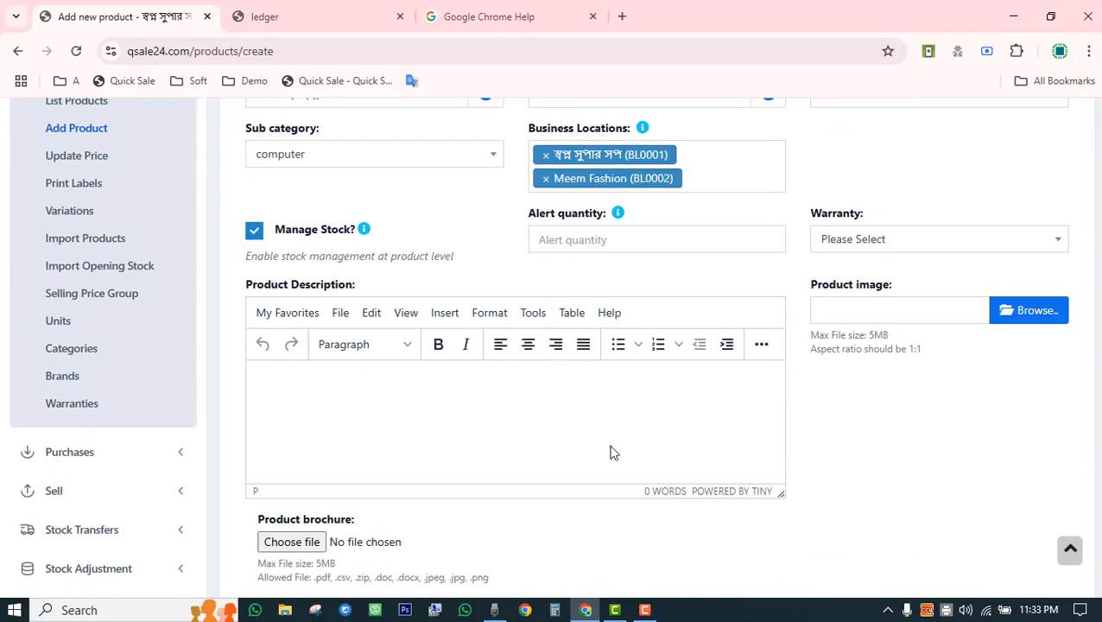
{"action": "scroll", "coordinate": [611, 450], "scroll_direction": "down", "scroll_amount": 5}
{"action": "scroll", "coordinate": [610, 447], "scroll_direction": "up", "scroll_amount": 8}
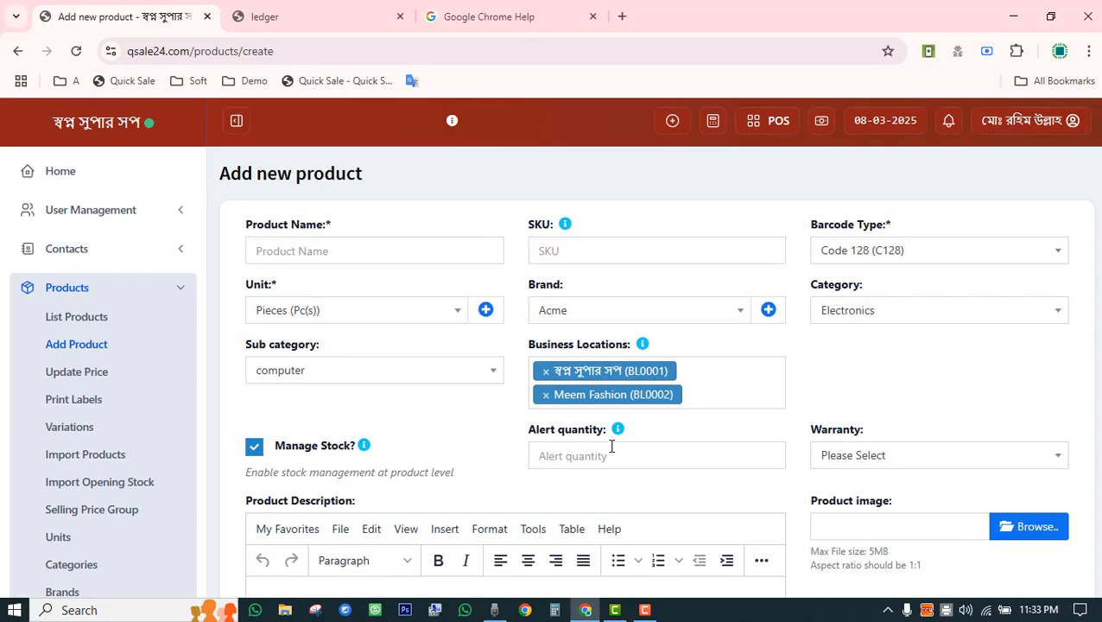
{"action": "scroll", "coordinate": [505, 393], "scroll_direction": "down", "scroll_amount": 10}
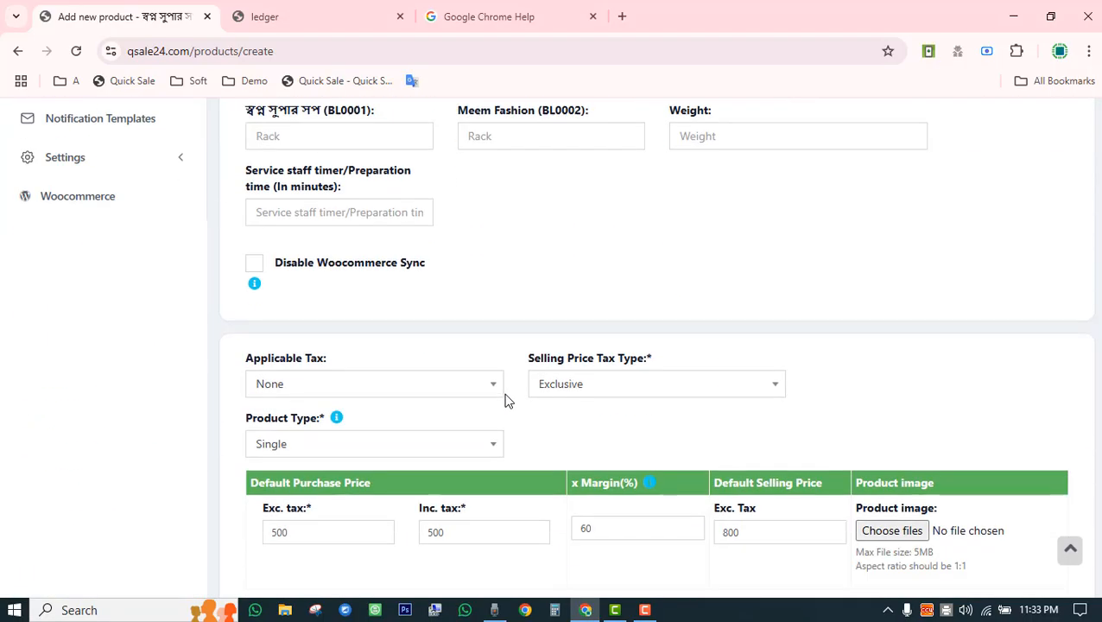
{"action": "scroll", "coordinate": [506, 399], "scroll_direction": "up", "scroll_amount": 10}
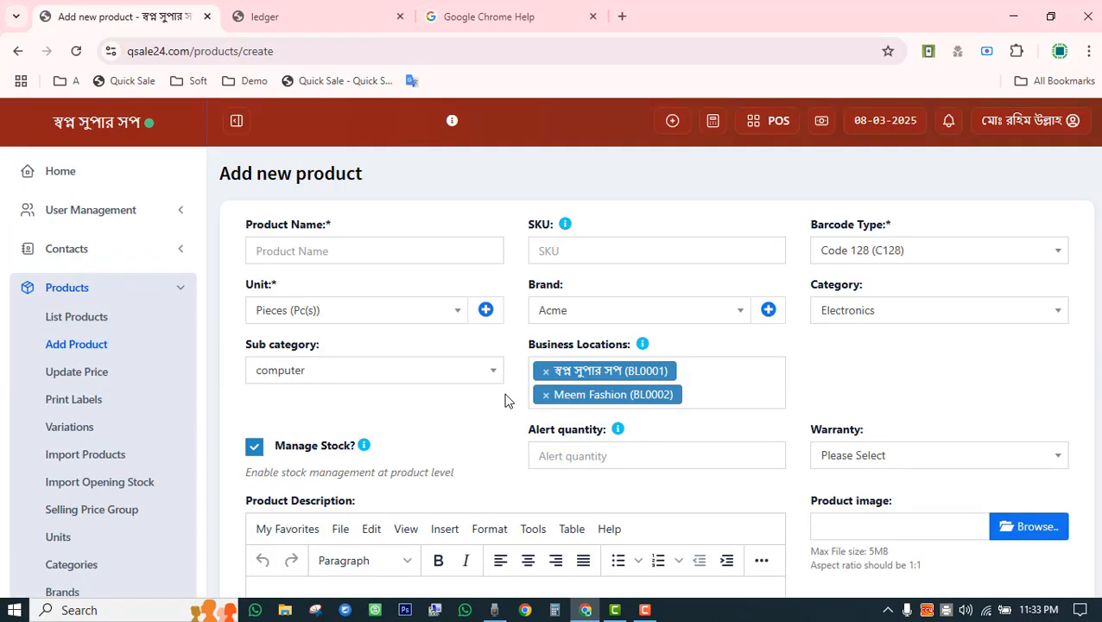
Go to Products > Update Price, leaving the unsaved product form.
{"action": "left_click", "coordinate": [92, 375]}
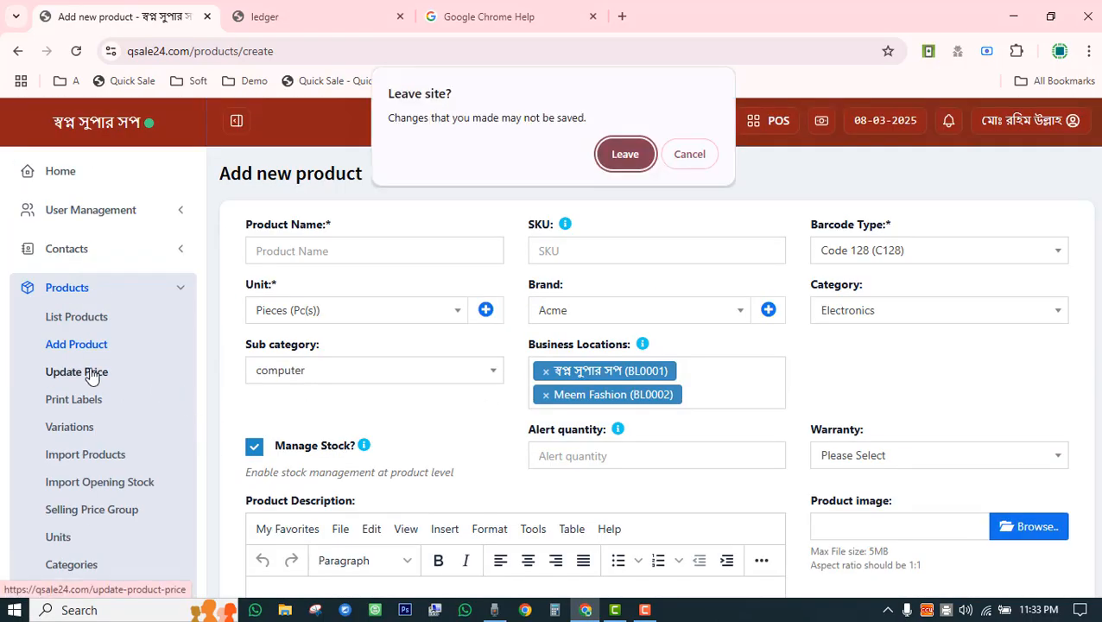
{"action": "left_click", "coordinate": [625, 159]}
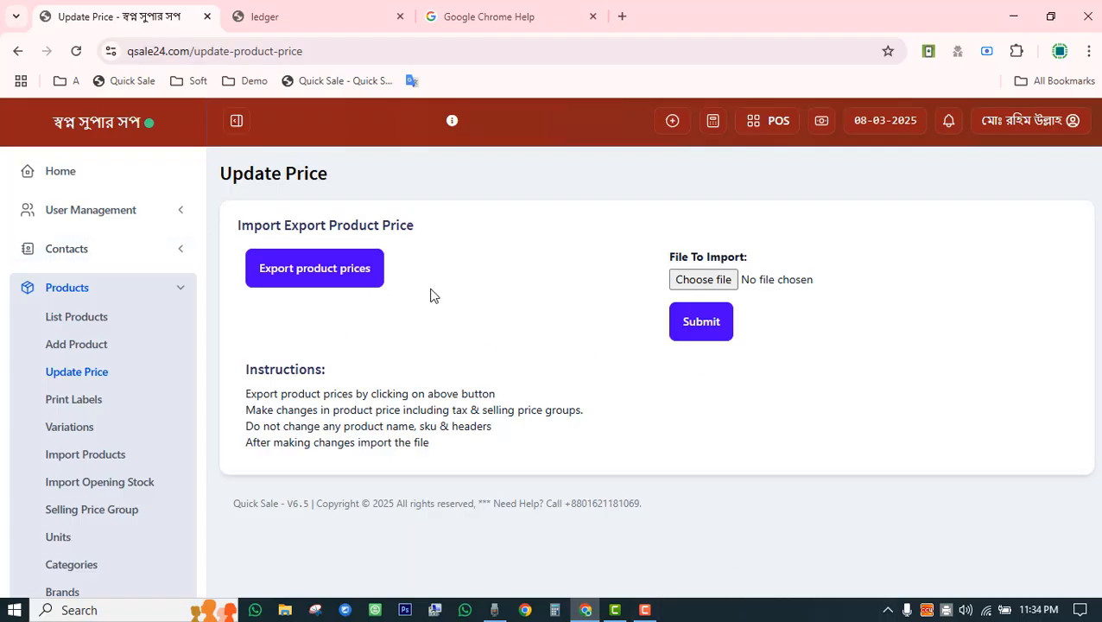
Open Print Labels, add Laptop and set its label count to 10.
{"action": "left_click", "coordinate": [90, 404]}
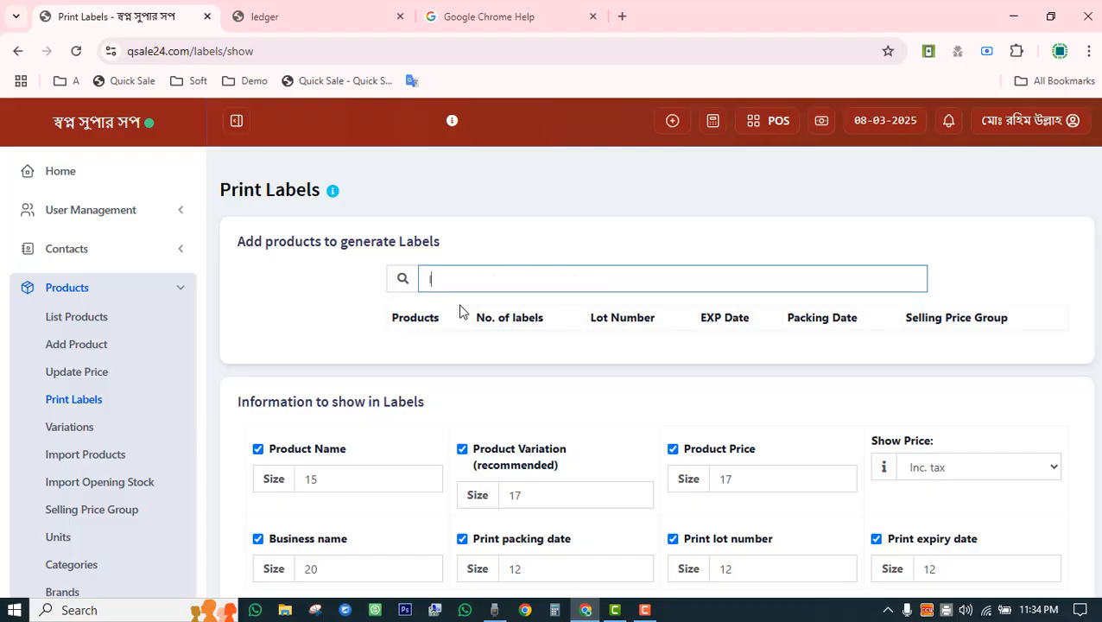
{"action": "type", "text": "laptop"}
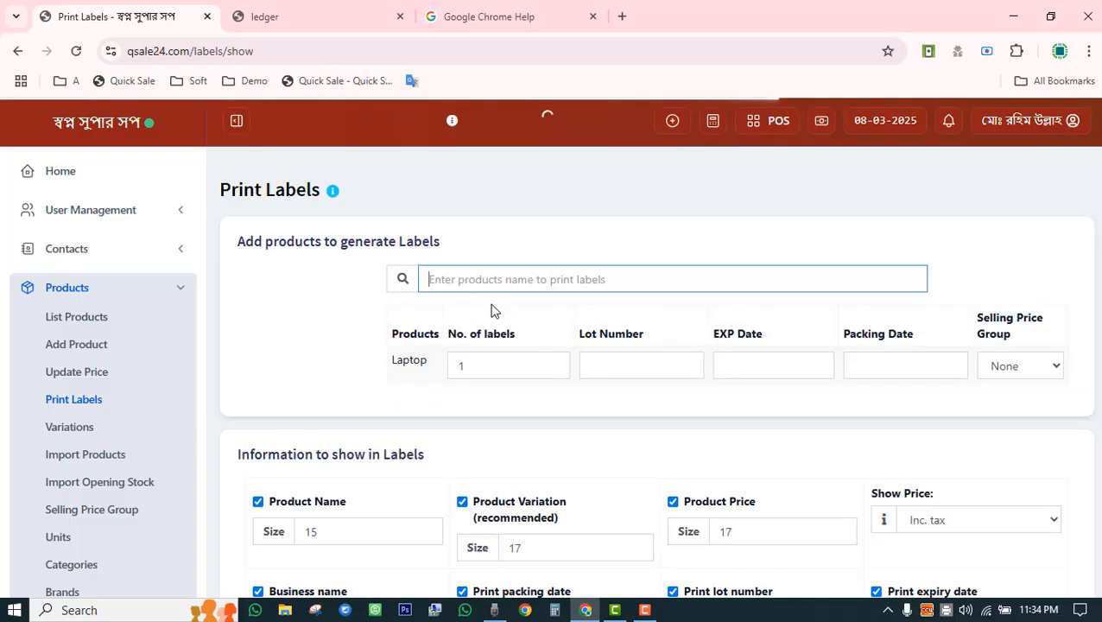
{"action": "left_click_drag", "start_coordinate": [479, 363], "coordinate": [448, 369]}
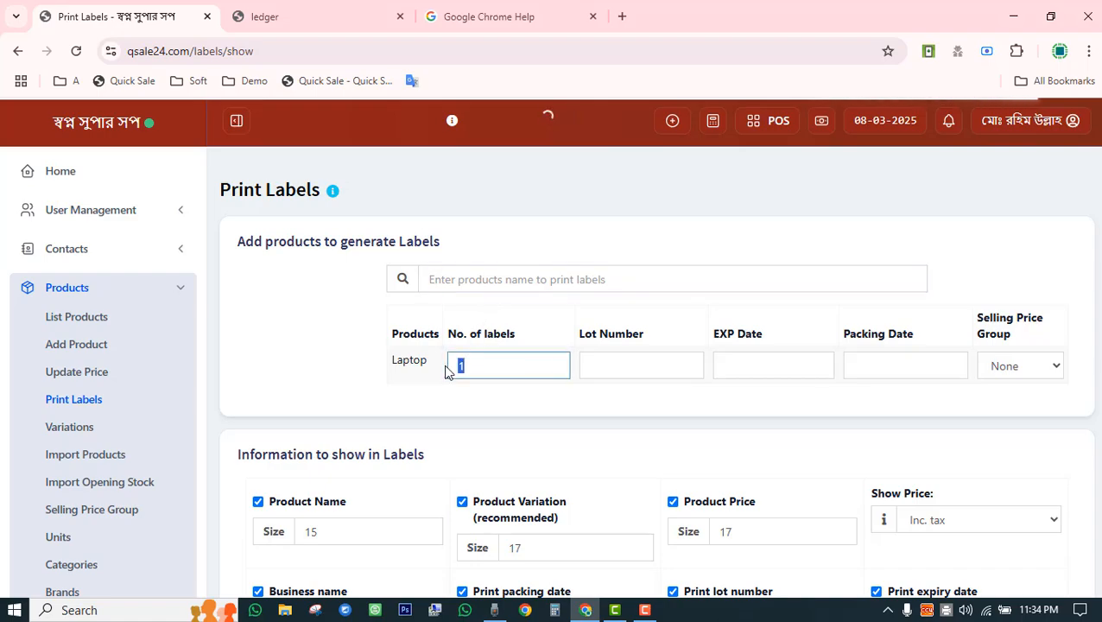
{"action": "type", "text": "10"}
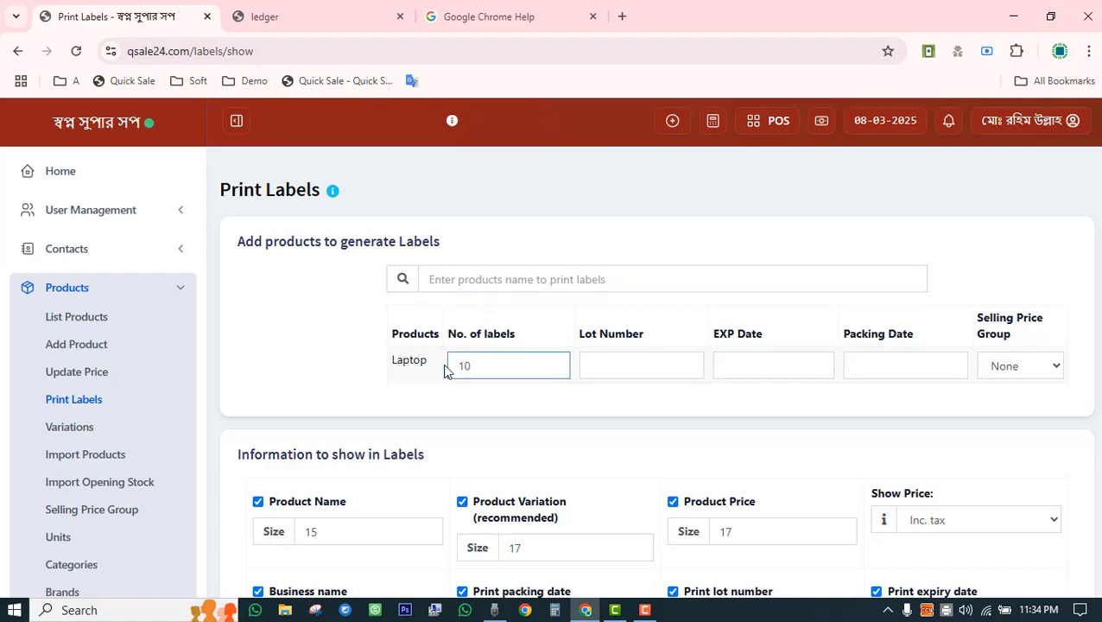
{"action": "scroll", "coordinate": [446, 370], "scroll_direction": "down", "scroll_amount": 5}
{"action": "scroll", "coordinate": [352, 317], "scroll_direction": "up", "scroll_amount": 3}
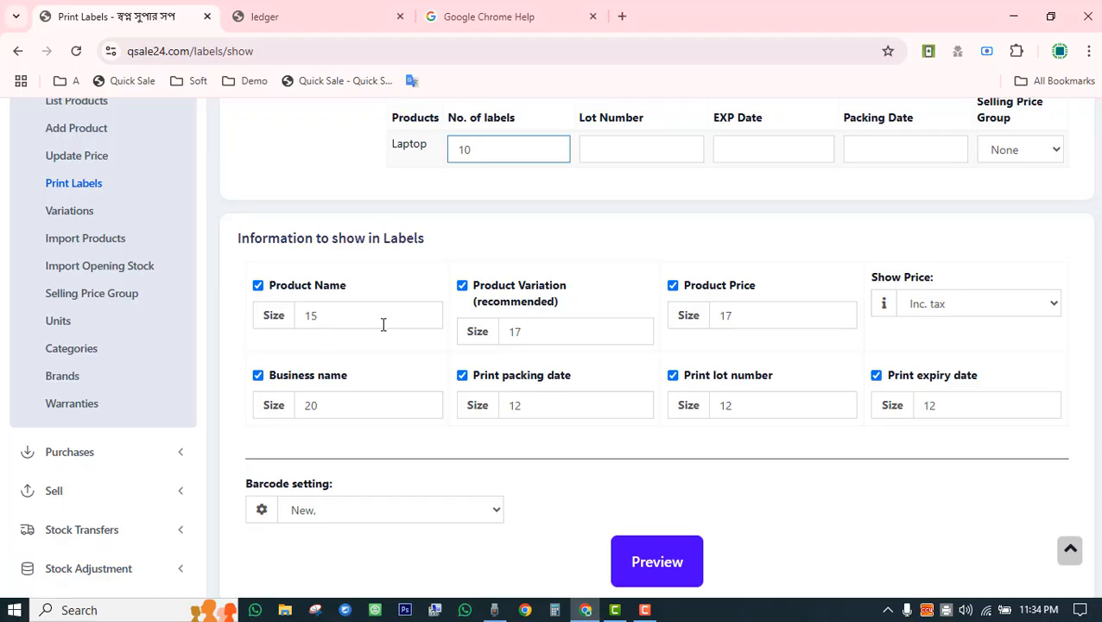
Set name, variation and price sizes to 9, 9, 12; exclude business name, packing date, lot and expiry.
{"action": "left_click_drag", "start_coordinate": [337, 314], "coordinate": [291, 318]}
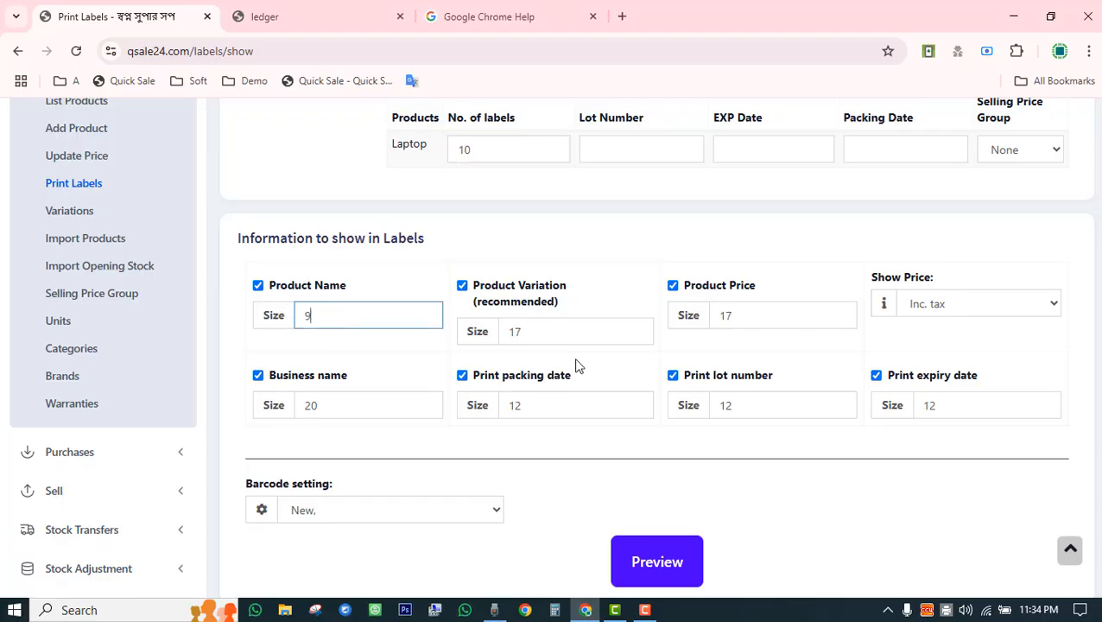
{"action": "left_click_drag", "start_coordinate": [563, 332], "coordinate": [485, 351]}
{"action": "type", "text": "9"}
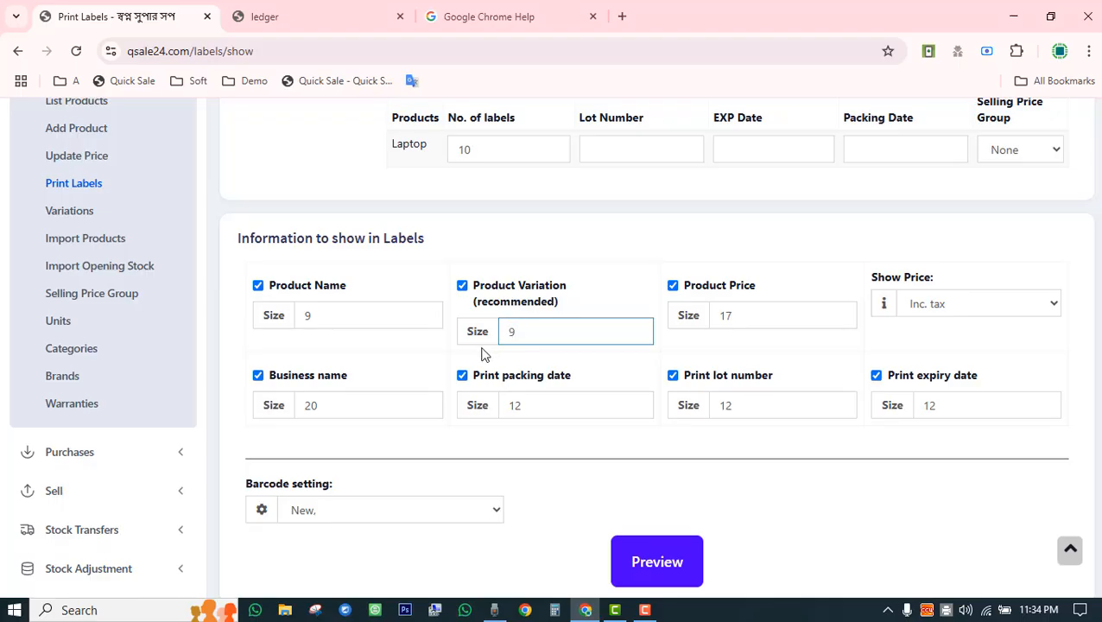
{"action": "left_click_drag", "start_coordinate": [753, 312], "coordinate": [679, 332]}
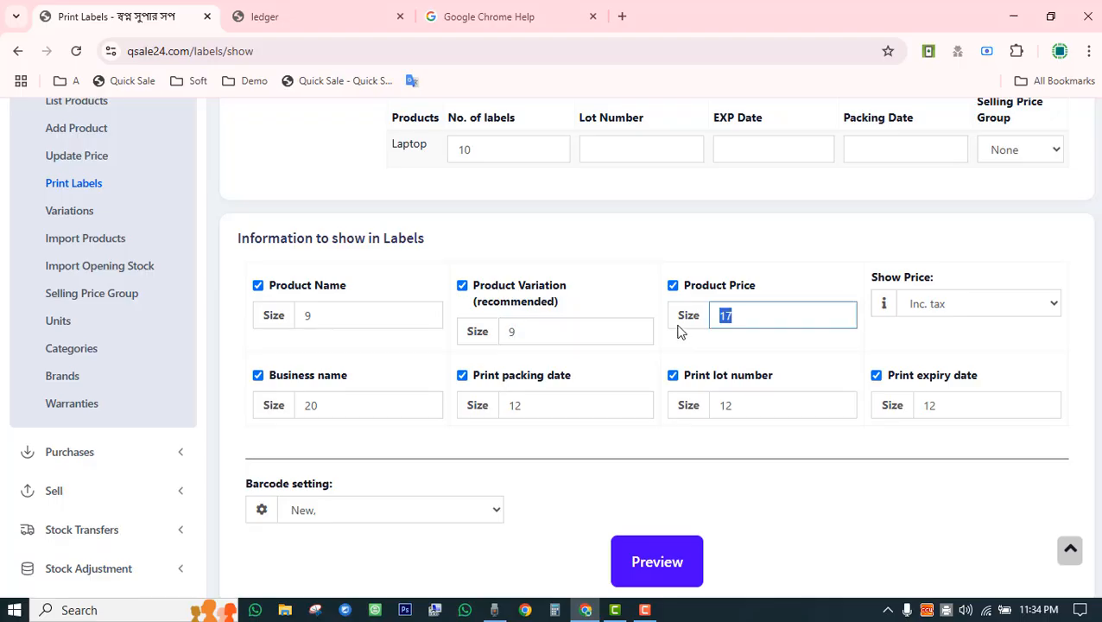
{"action": "type", "text": "12"}
{"action": "left_click", "coordinate": [277, 386]}
{"action": "left_click", "coordinate": [489, 380]}
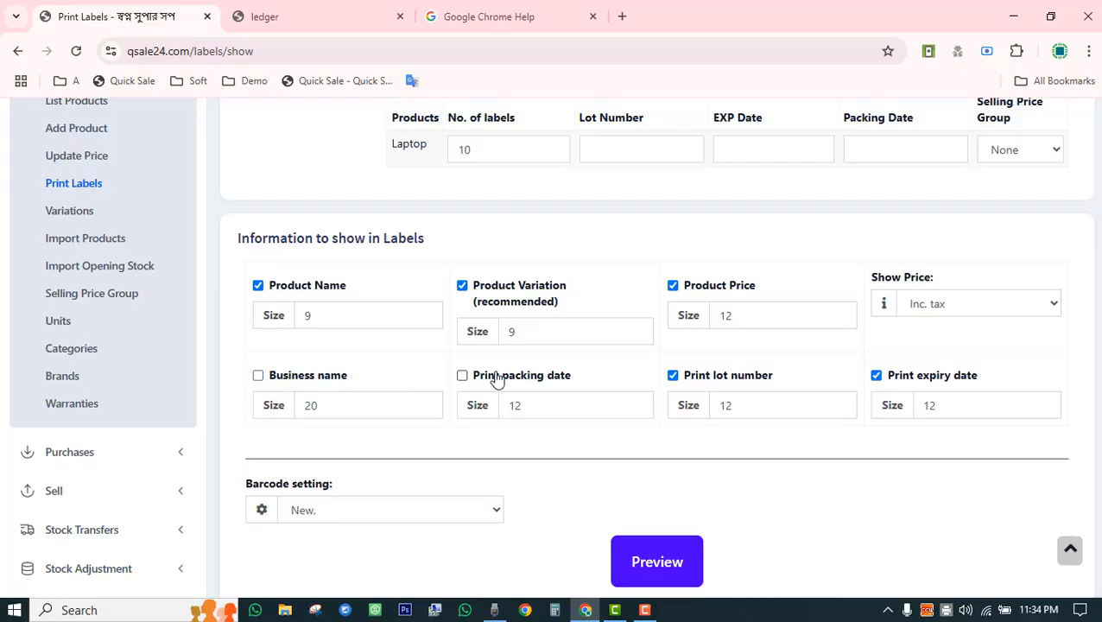
{"action": "left_click", "coordinate": [694, 387]}
{"action": "left_click", "coordinate": [919, 385]}
Choose the Continuous Rolls - 31.75mm x 25.4mm label layout.
{"action": "scroll", "coordinate": [292, 438], "scroll_direction": "down", "scroll_amount": 3}
{"action": "left_click", "coordinate": [406, 293]}
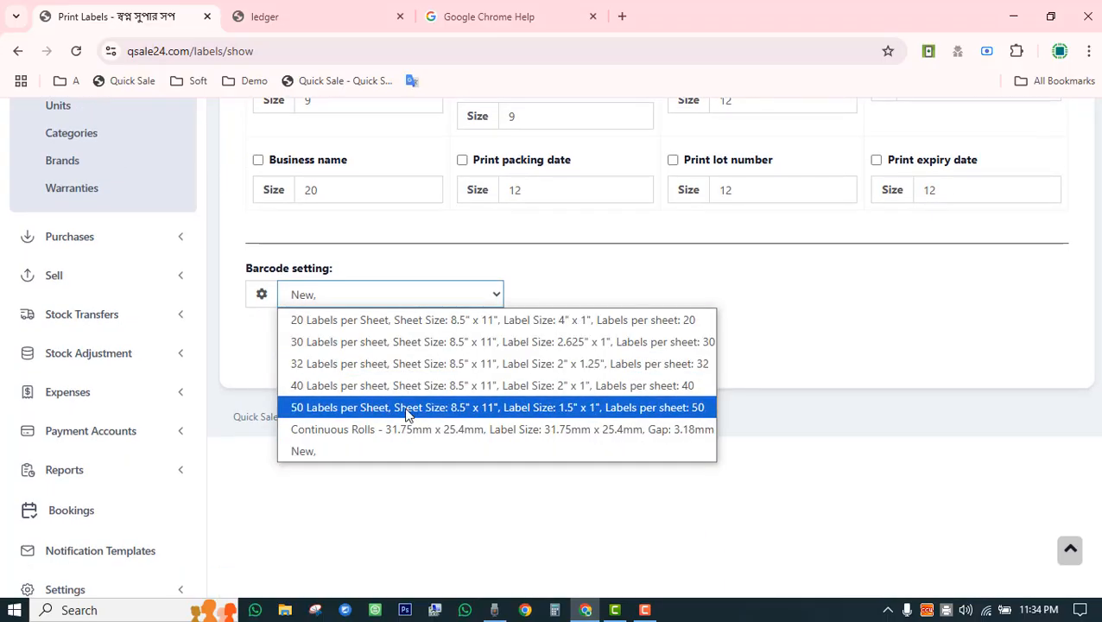
{"action": "left_click", "coordinate": [406, 430]}
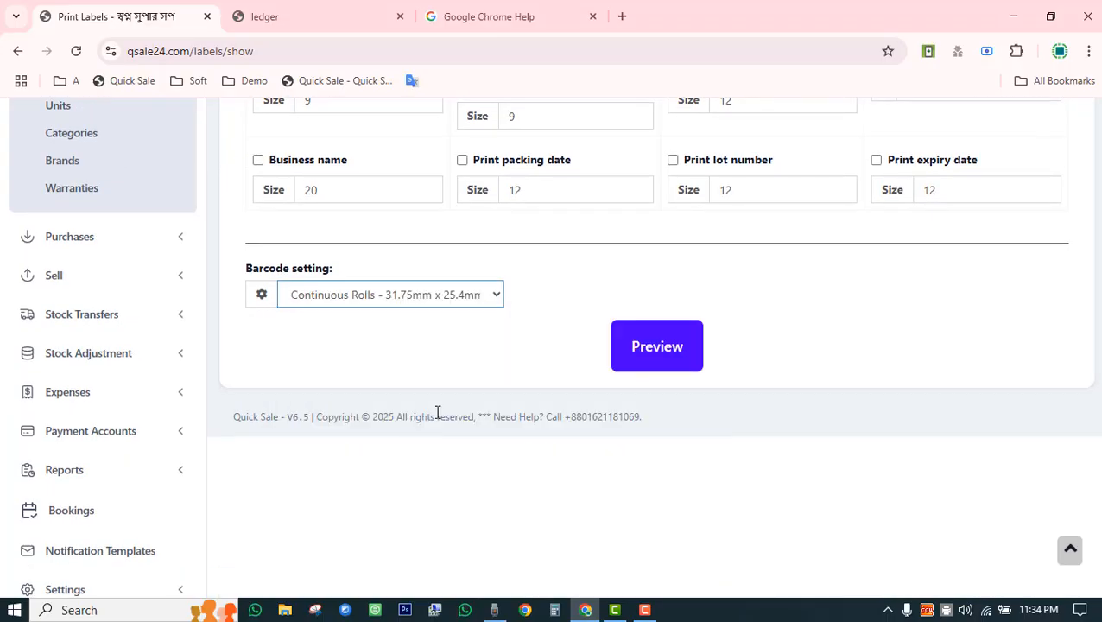
Preview the Laptop labels priced ৳ 60,000 with barcode 1073, cancelling the print dialog.
{"action": "left_click", "coordinate": [656, 346]}
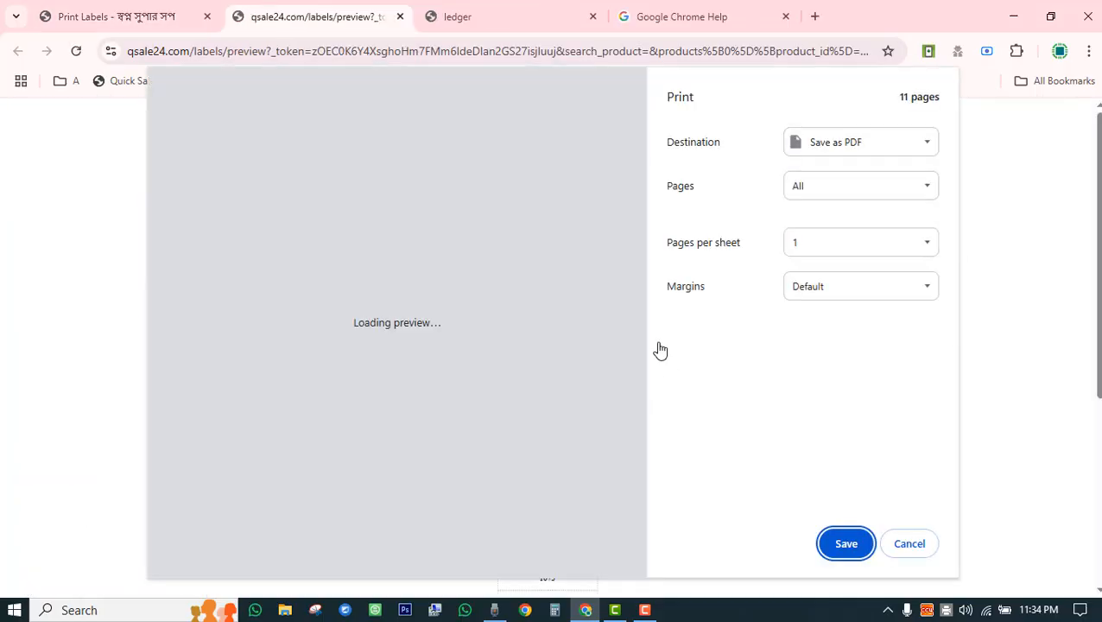
{"action": "scroll", "coordinate": [524, 396], "scroll_direction": "down", "scroll_amount": 5}
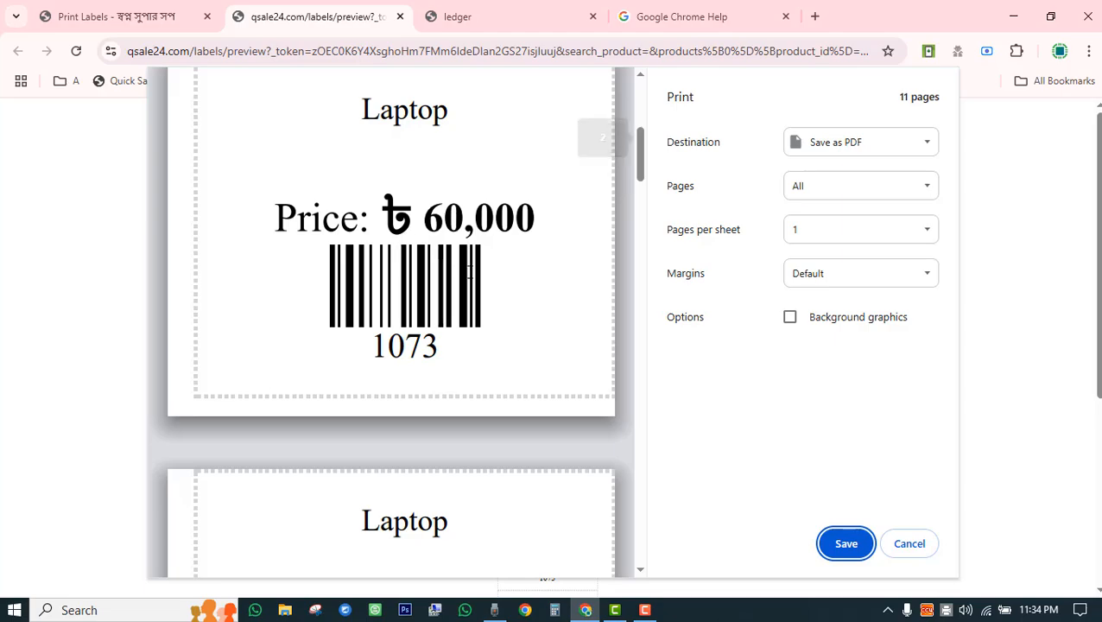
{"action": "scroll", "coordinate": [468, 273], "scroll_direction": "up", "scroll_amount": 3}
{"action": "scroll", "coordinate": [469, 277], "scroll_direction": "down", "scroll_amount": 3}
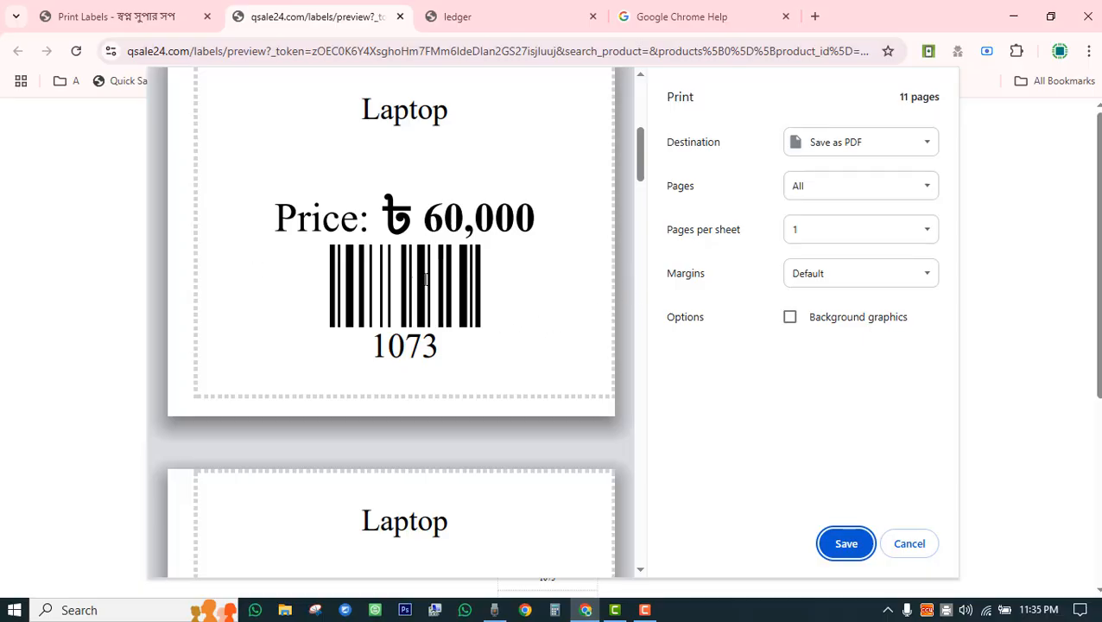
{"action": "left_click", "coordinate": [910, 545]}
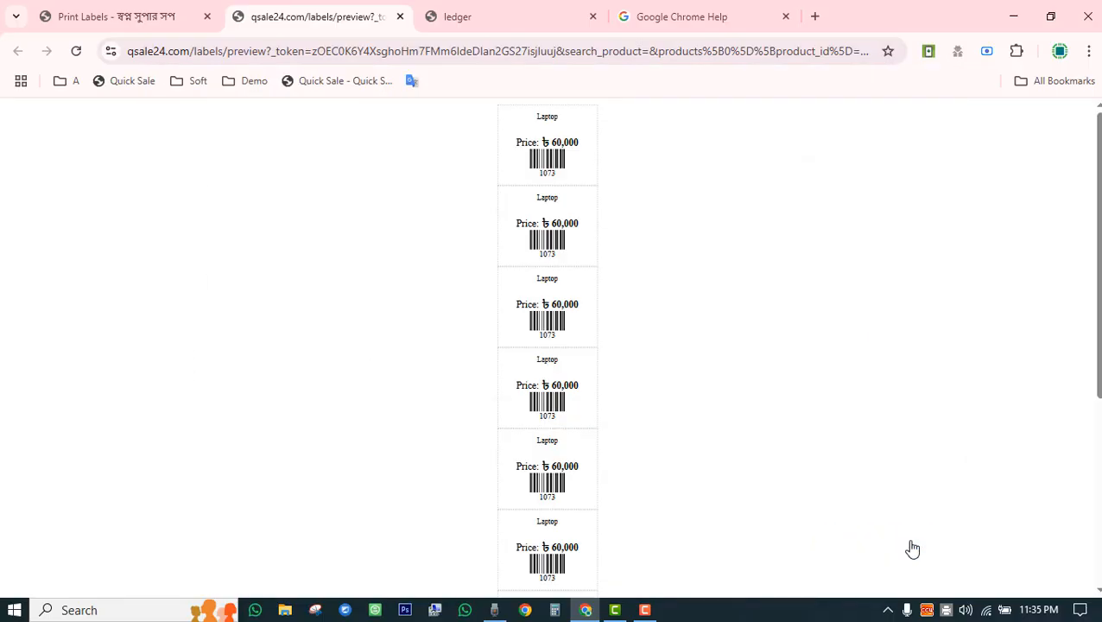
Scroll through the label preview and close it to return to Print Labels.
{"action": "scroll", "coordinate": [582, 323], "scroll_direction": "down", "scroll_amount": 5}
{"action": "scroll", "coordinate": [579, 333], "scroll_direction": "up", "scroll_amount": 5}
{"action": "scroll", "coordinate": [560, 259], "scroll_direction": "down", "scroll_amount": 5}
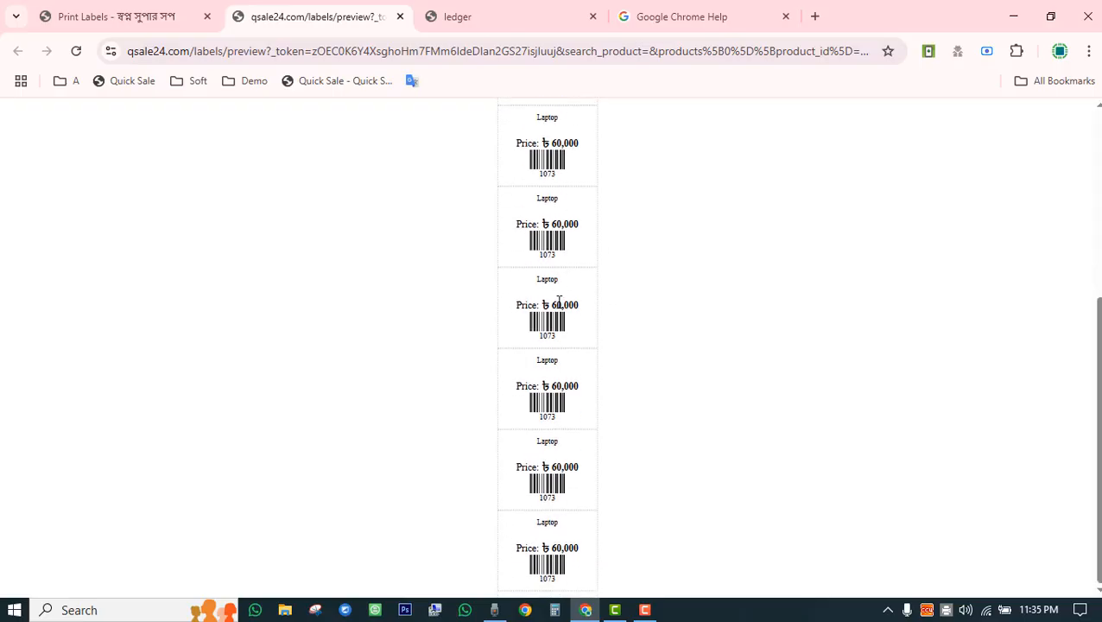
{"action": "scroll", "coordinate": [558, 315], "scroll_direction": "up", "scroll_amount": 5}
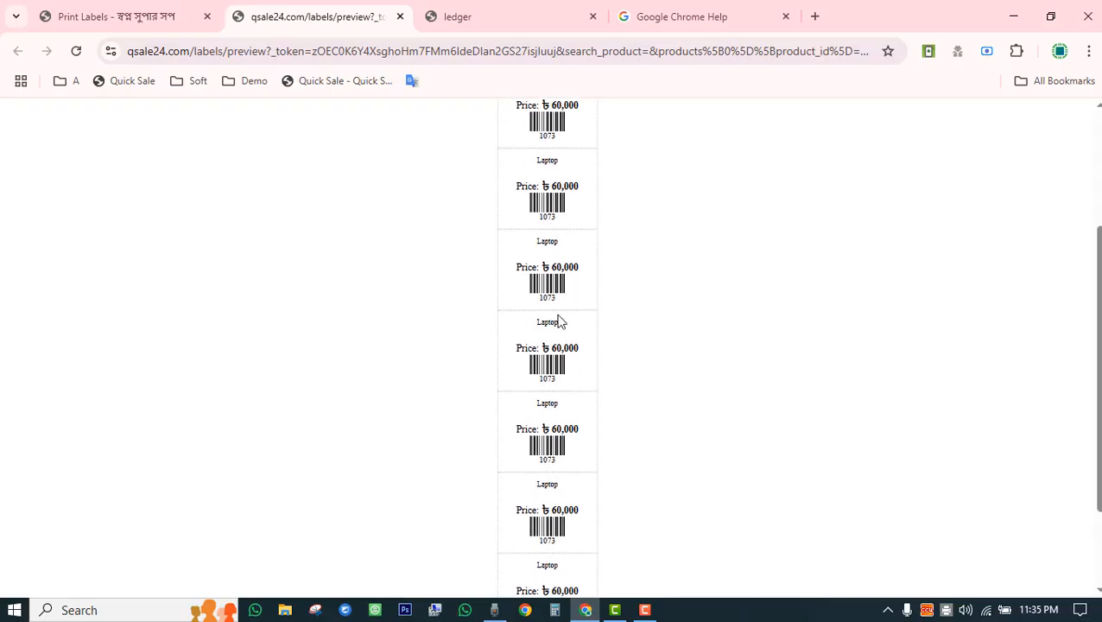
{"action": "left_click", "coordinate": [400, 17]}
{"action": "left_click", "coordinate": [336, 298]}
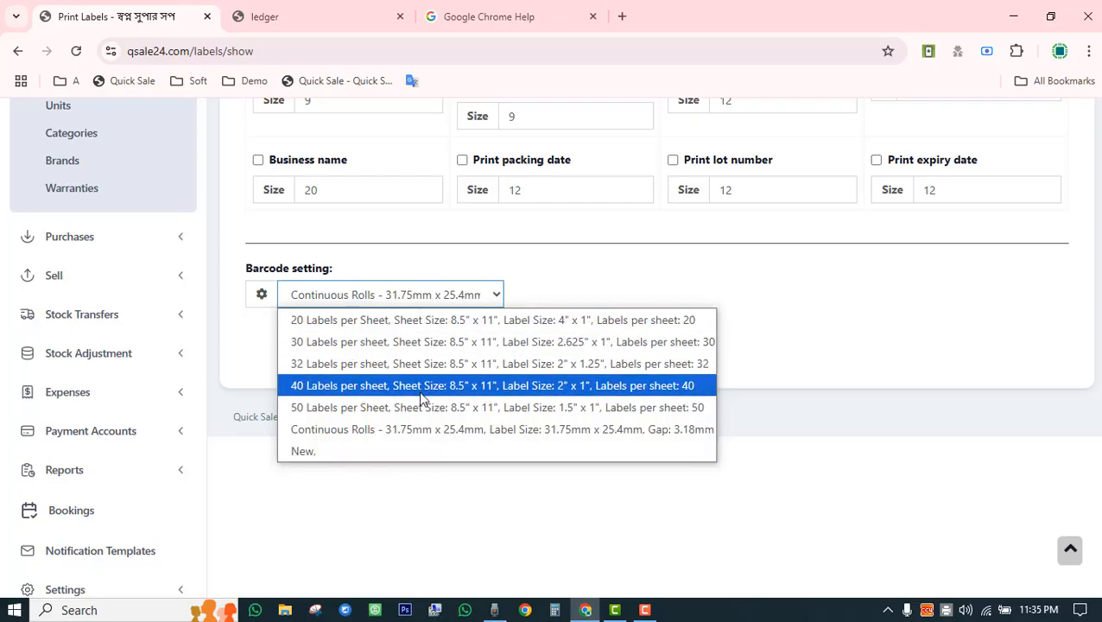
{"action": "left_click", "coordinate": [436, 507]}
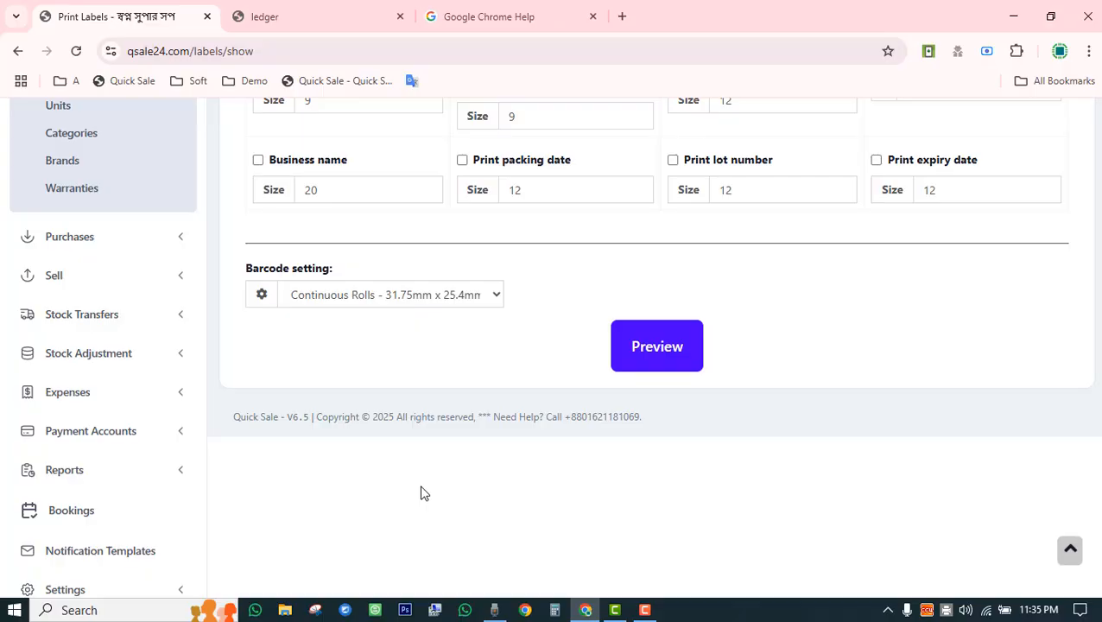
{"action": "scroll", "coordinate": [423, 492], "scroll_direction": "up", "scroll_amount": 2}
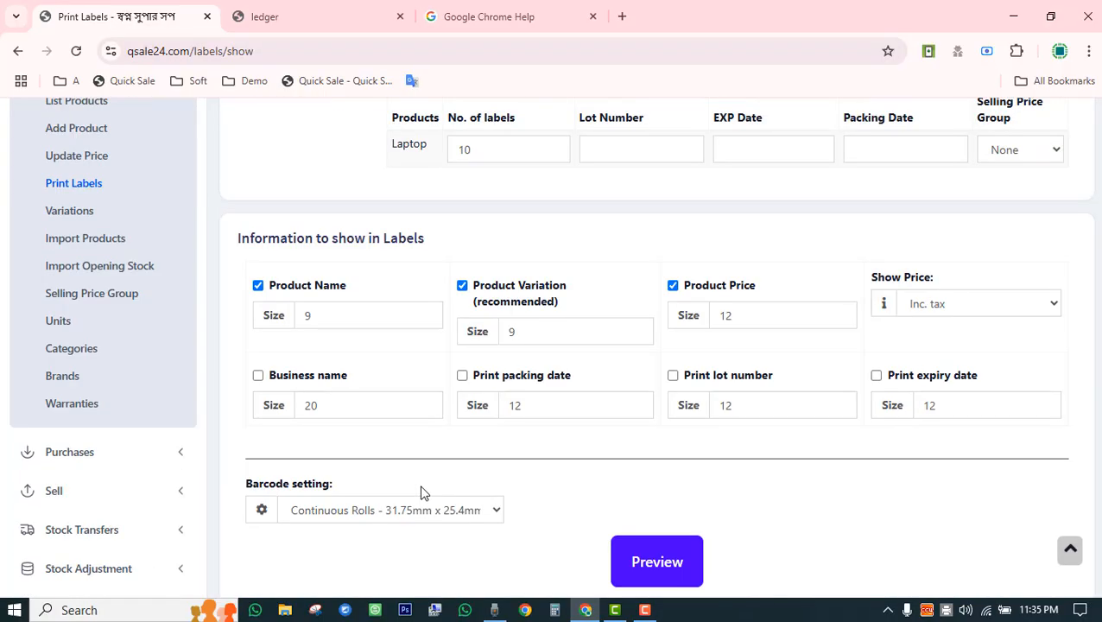
Review the Variations list, highlighting Ram & Rom values 2/32, 3/64, 4/128, then go to Import Products.
{"action": "left_click", "coordinate": [69, 212]}
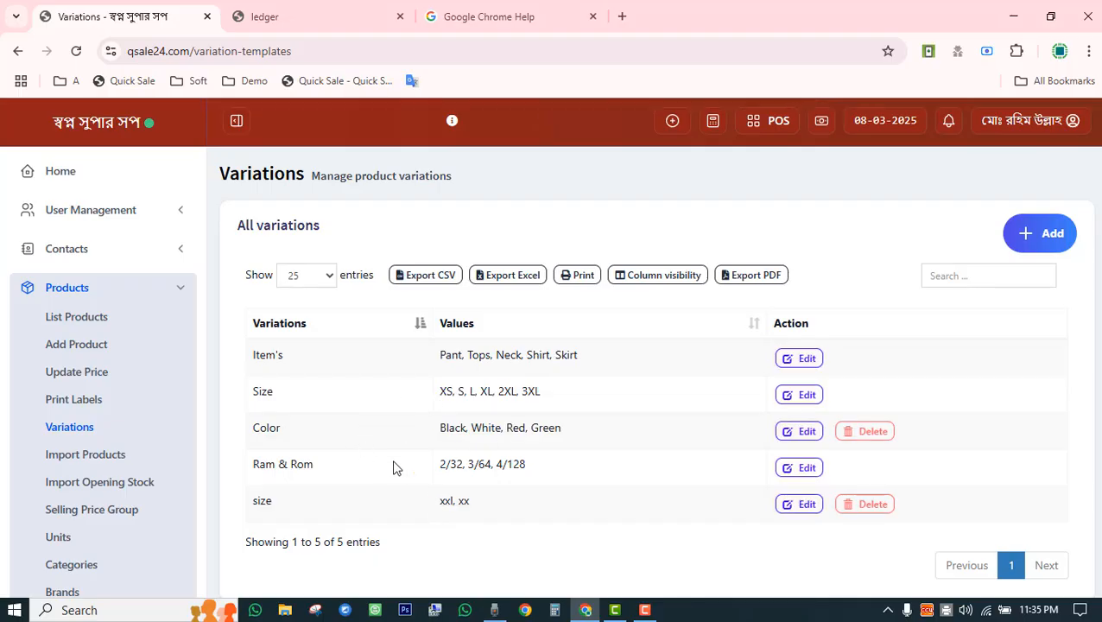
{"action": "left_click_drag", "start_coordinate": [429, 468], "coordinate": [536, 481]}
{"action": "left_click", "coordinate": [543, 545]}
{"action": "scroll", "coordinate": [509, 380], "scroll_direction": "down", "scroll_amount": 3}
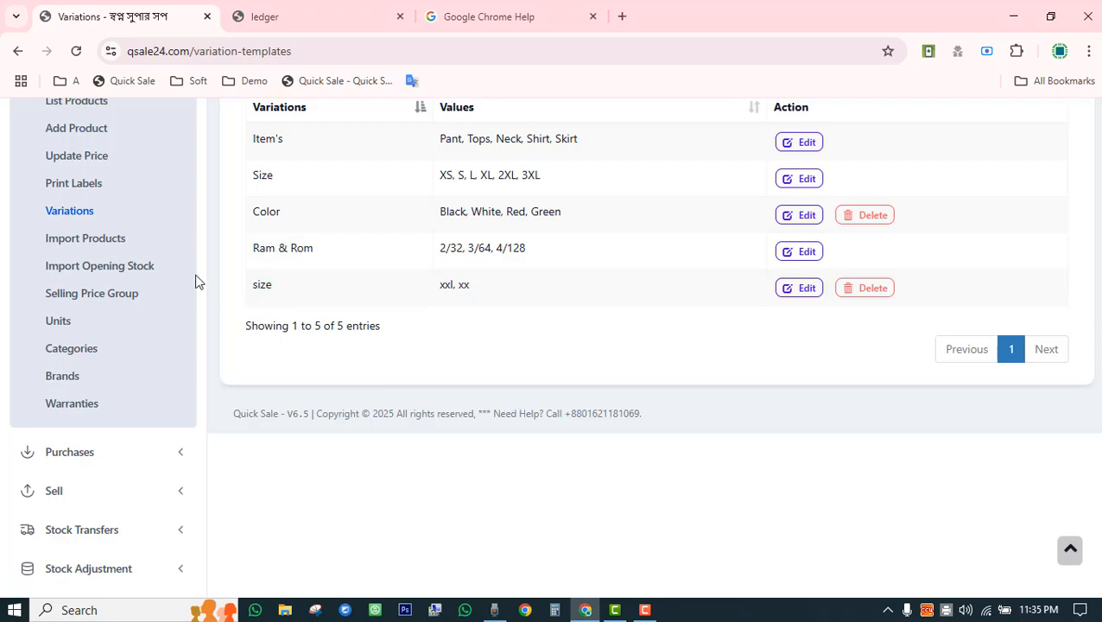
{"action": "left_click", "coordinate": [111, 244]}
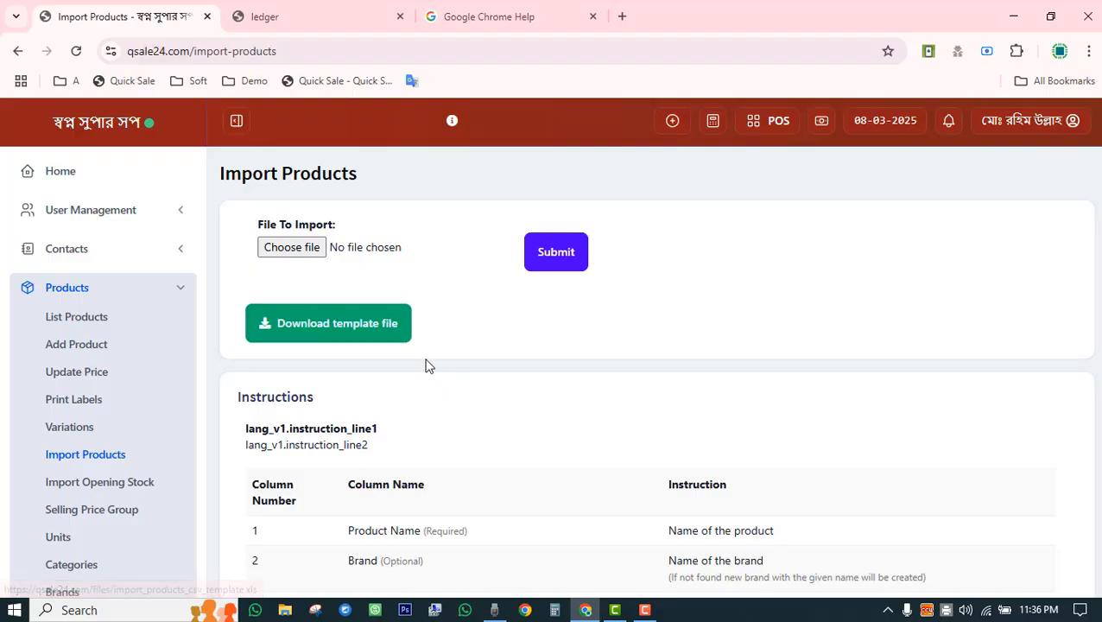
Download the import template and open import_products_csv_template (9).xls in Excel.
{"action": "left_click", "coordinate": [378, 336]}
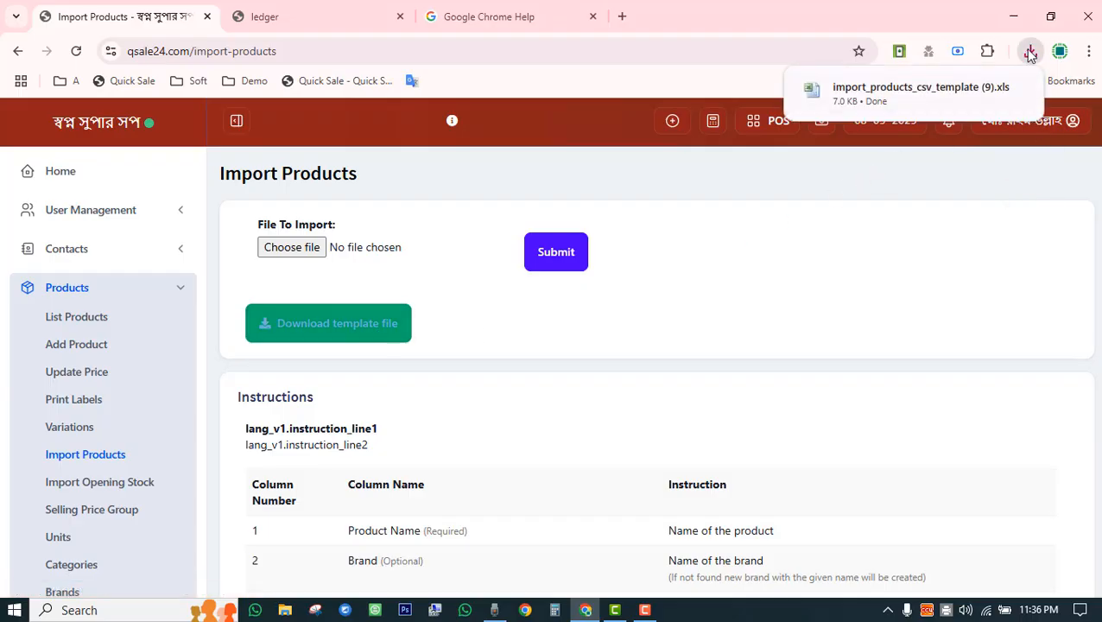
{"action": "left_click", "coordinate": [898, 86]}
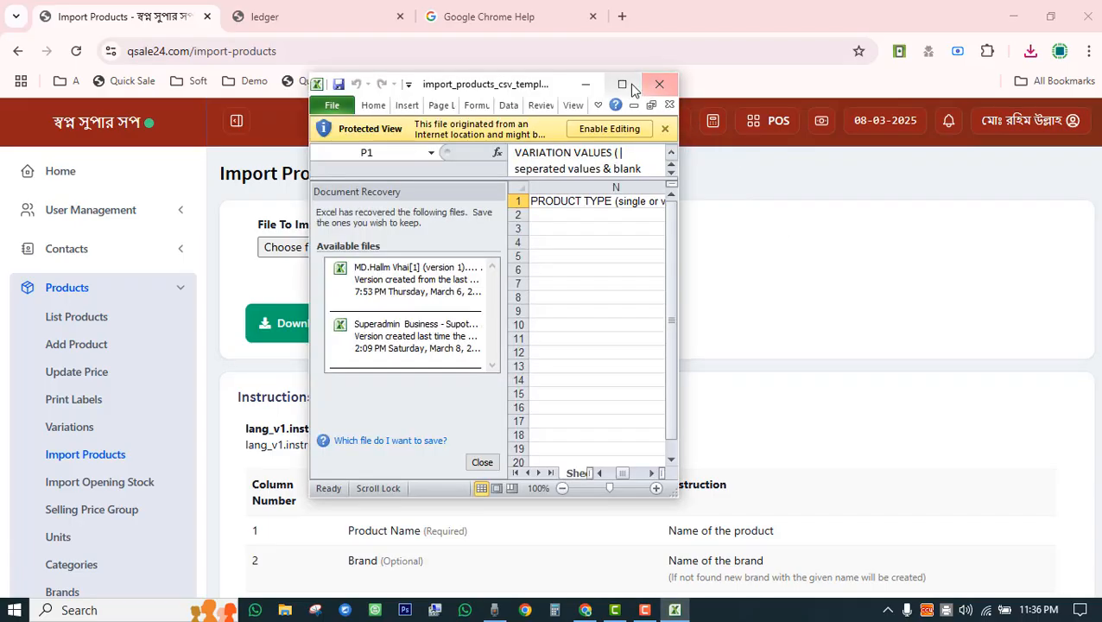
Maximize the Excel window and enable editing of the downloaded template.
{"action": "left_click", "coordinate": [622, 83]}
{"action": "left_click", "coordinate": [549, 55]}
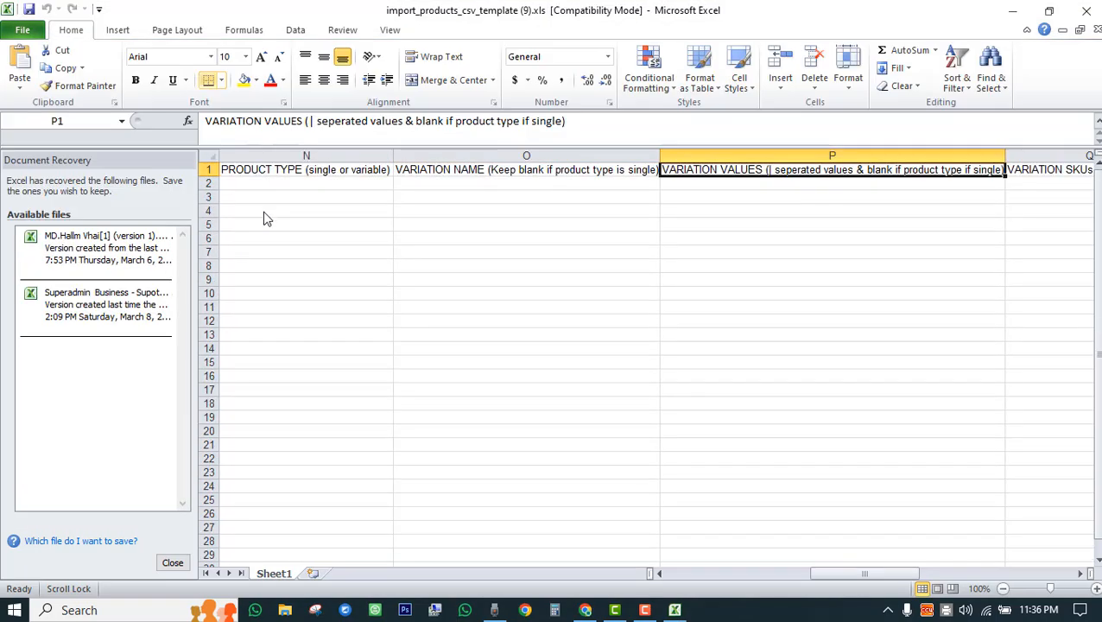
{"action": "left_click", "coordinate": [266, 213]}
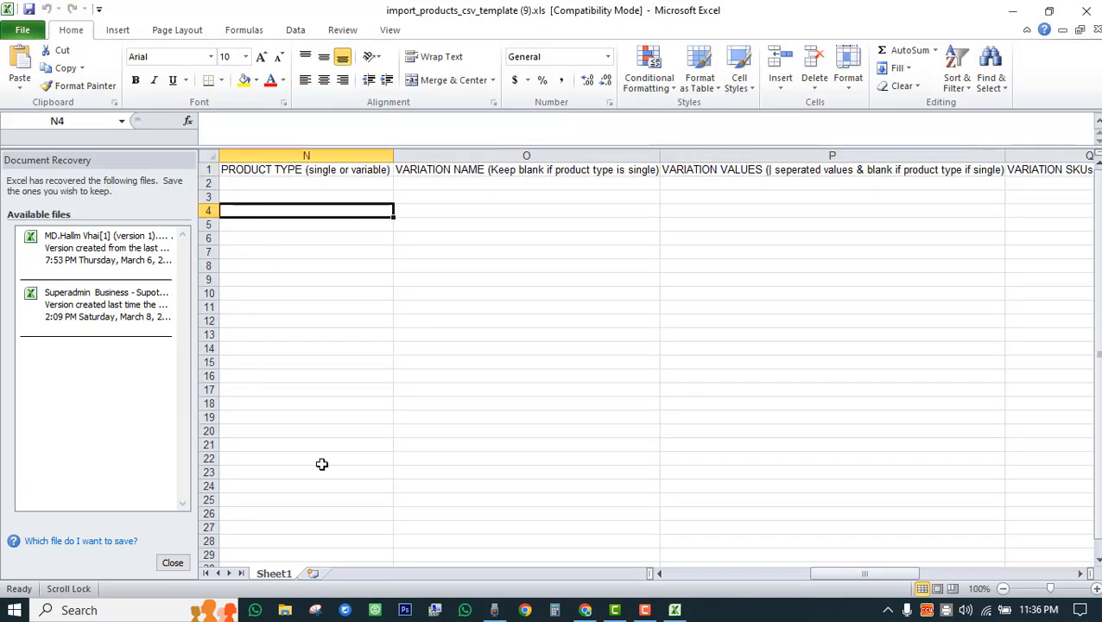
{"action": "left_click", "coordinate": [721, 579]}
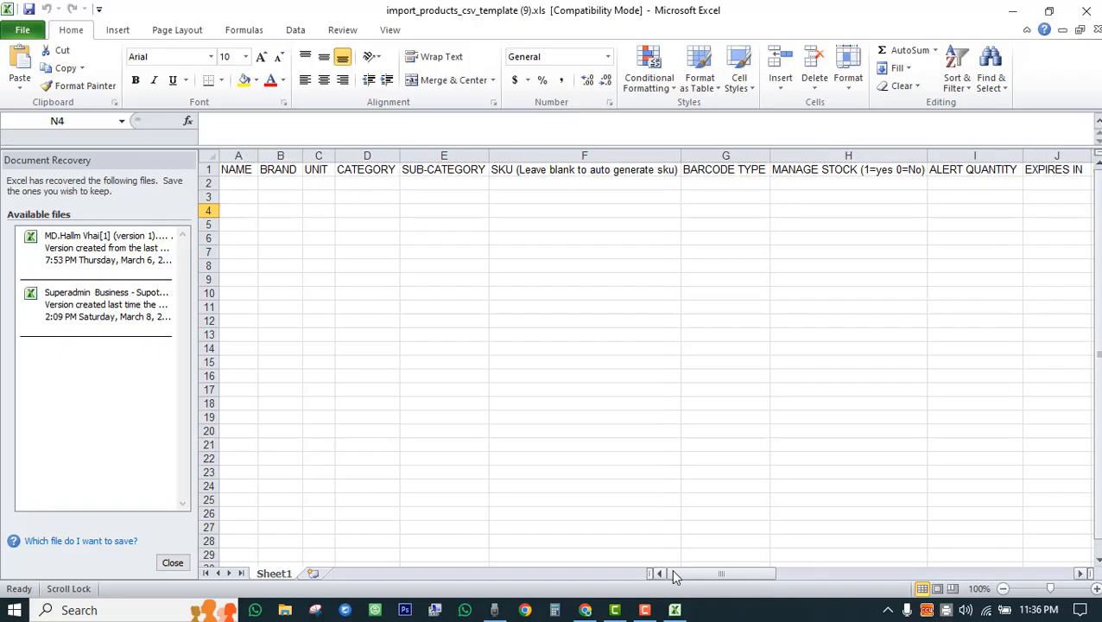
Select the empty cells under NAME, BRAND, UNIT, CATEGORY and SUB-CATEGORY, then close Excel discarding recovered files.
{"action": "left_click", "coordinate": [236, 183]}
{"action": "left_click_drag", "start_coordinate": [235, 183], "coordinate": [249, 290]}
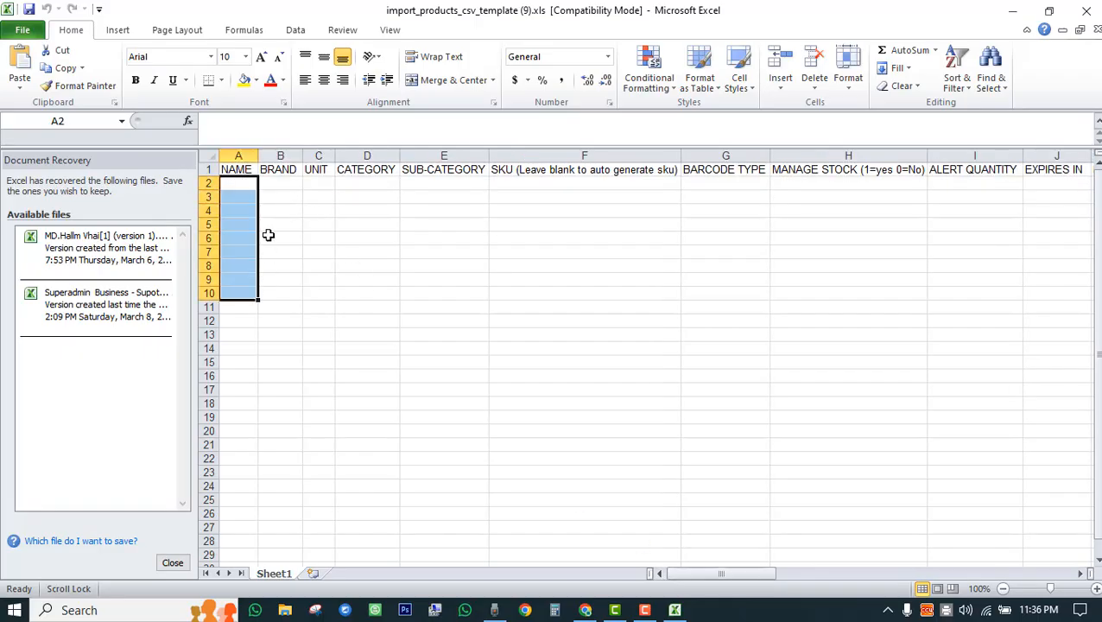
{"action": "left_click_drag", "start_coordinate": [282, 182], "coordinate": [286, 350]}
{"action": "left_click_drag", "start_coordinate": [320, 180], "coordinate": [320, 349]}
{"action": "left_click_drag", "start_coordinate": [362, 180], "coordinate": [368, 336]}
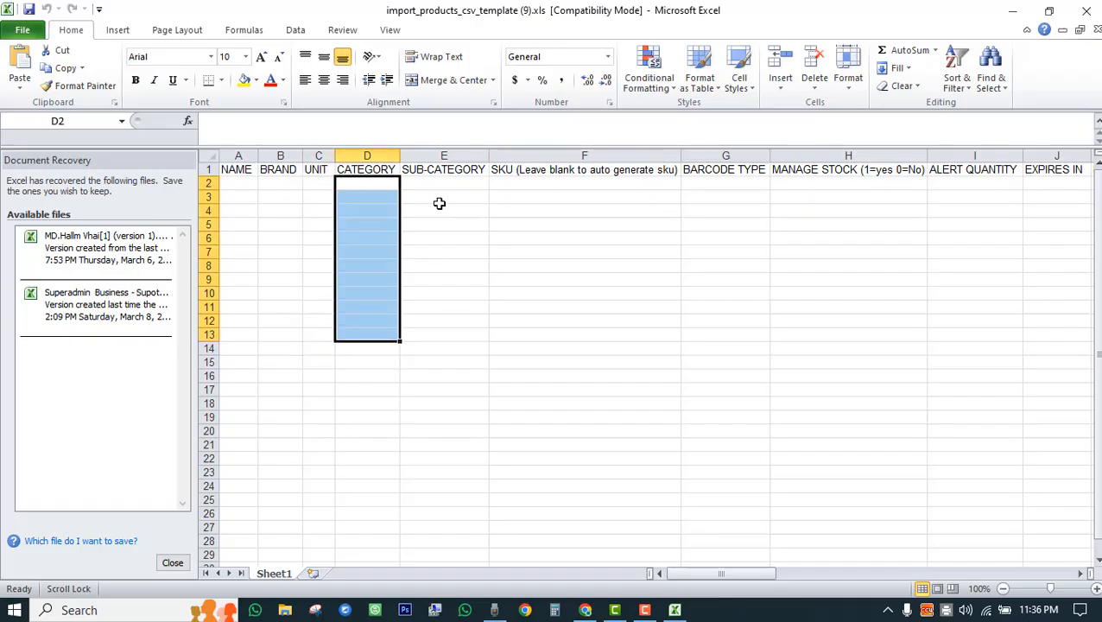
{"action": "left_click_drag", "start_coordinate": [440, 201], "coordinate": [438, 363]}
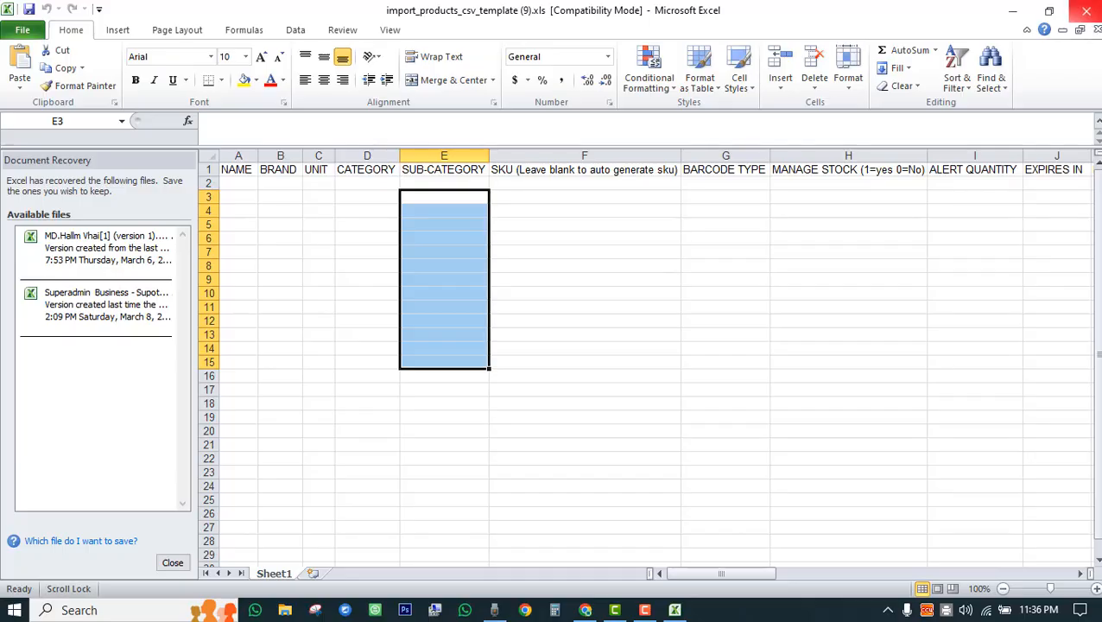
{"action": "left_click", "coordinate": [1089, 14]}
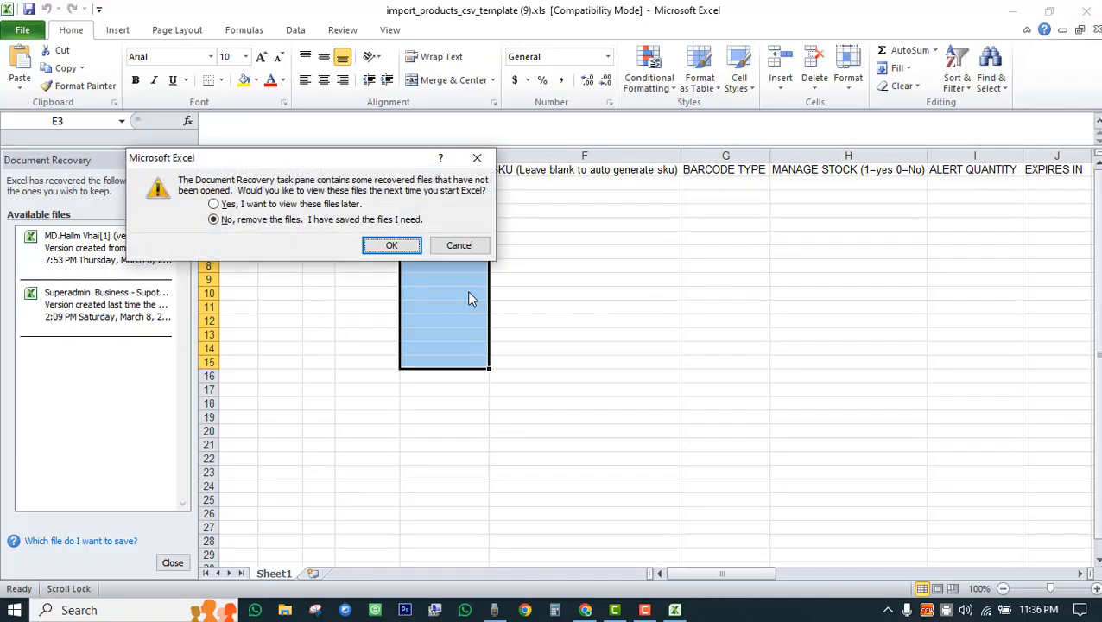
{"action": "left_click", "coordinate": [389, 242]}
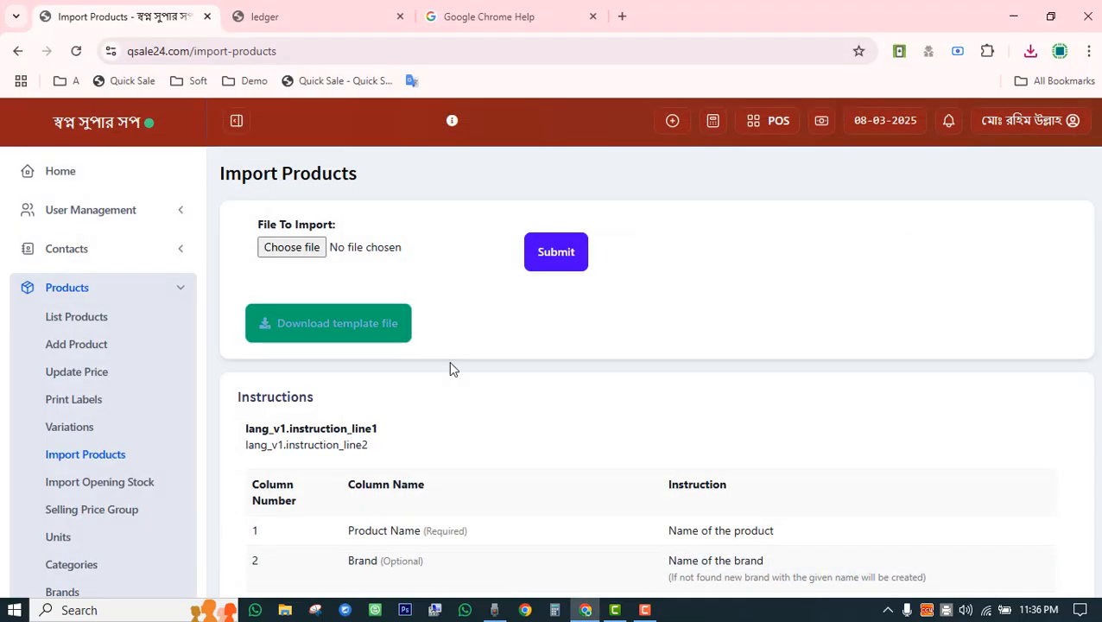
{"action": "scroll", "coordinate": [462, 432], "scroll_direction": "down", "scroll_amount": 15}
{"action": "scroll", "coordinate": [462, 432], "scroll_direction": "down", "scroll_amount": 6}
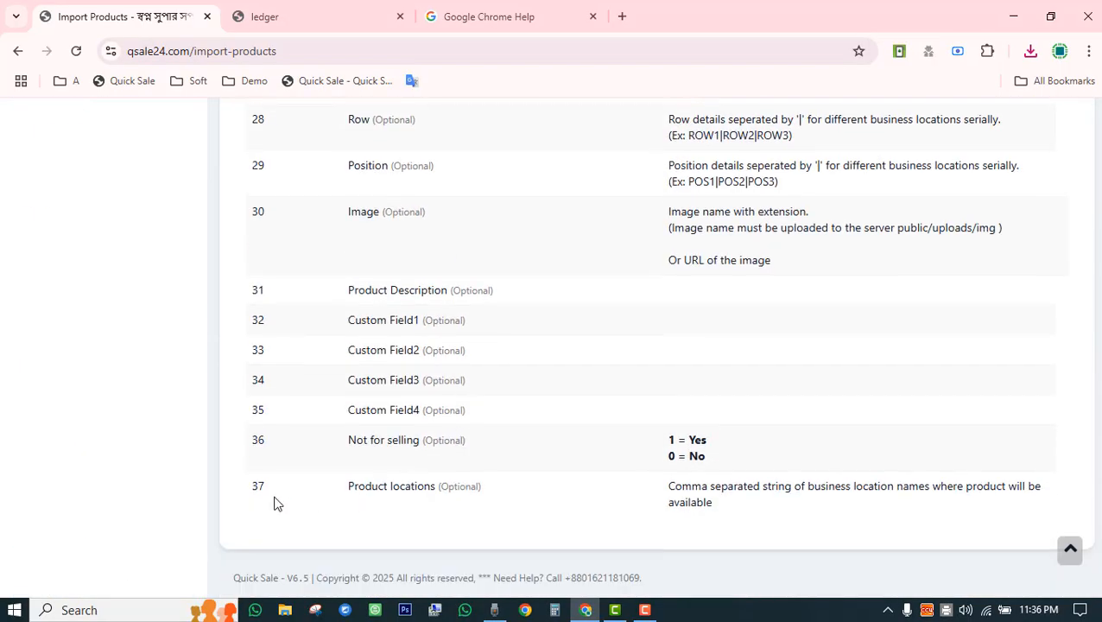
{"action": "left_click_drag", "start_coordinate": [254, 485], "coordinate": [270, 489]}
{"action": "scroll", "coordinate": [512, 452], "scroll_direction": "up", "scroll_amount": 10}
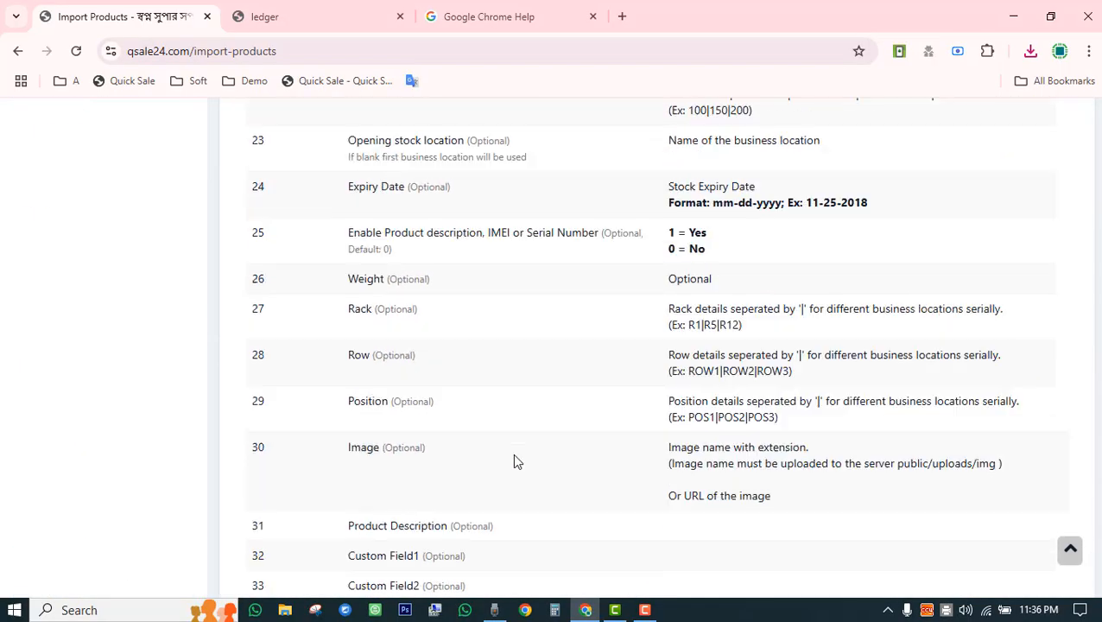
{"action": "scroll", "coordinate": [512, 456], "scroll_direction": "up", "scroll_amount": 12}
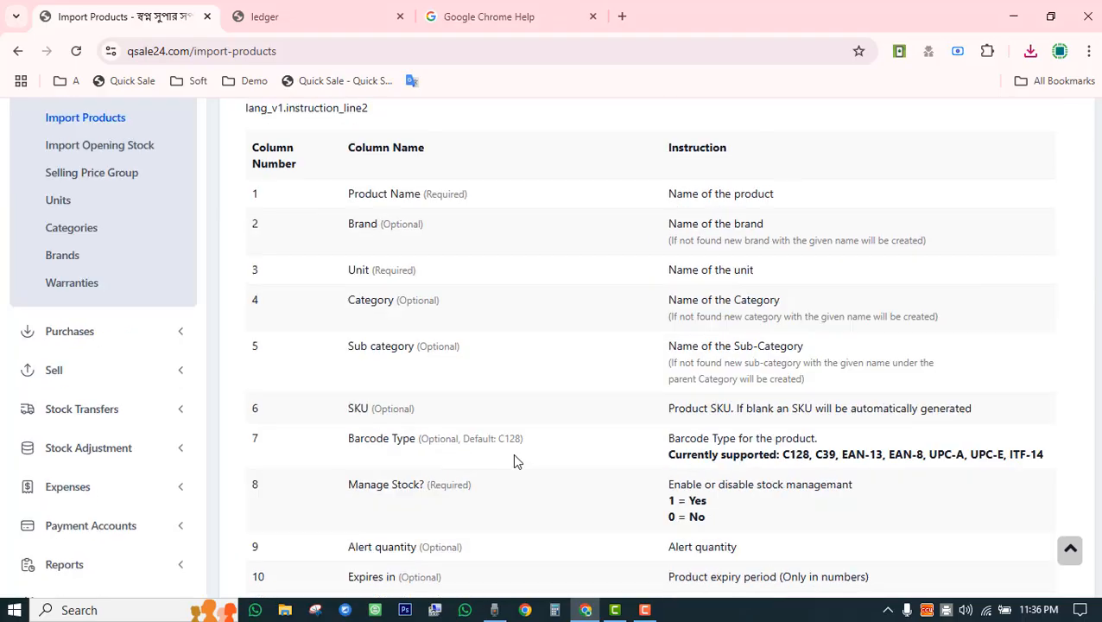
{"action": "scroll", "coordinate": [505, 435], "scroll_direction": "down", "scroll_amount": 3}
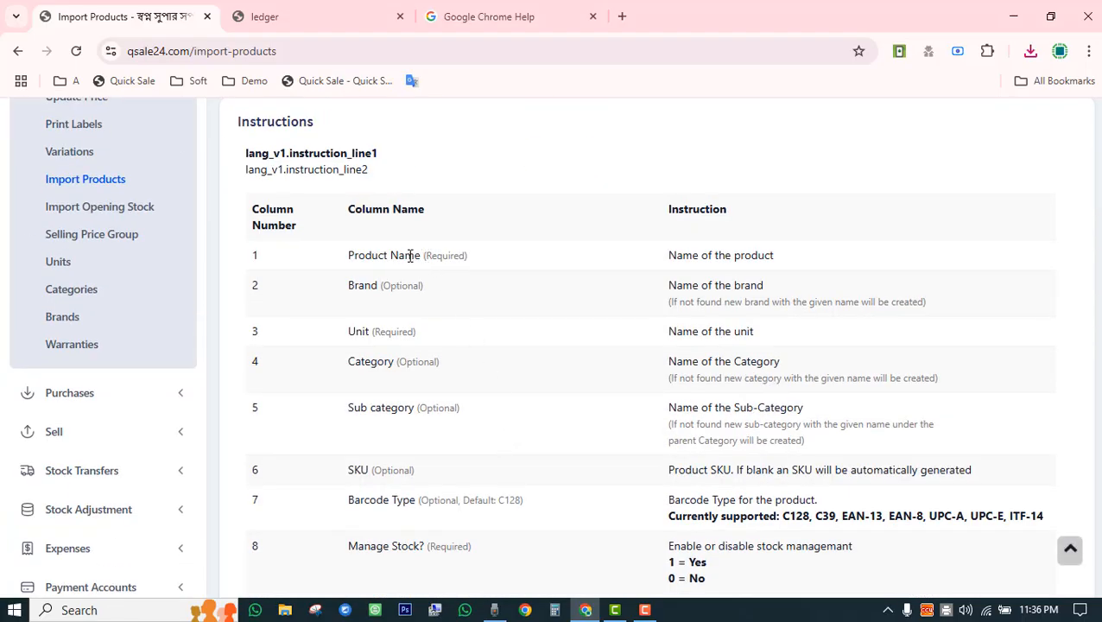
{"action": "left_click_drag", "start_coordinate": [424, 257], "coordinate": [464, 257]}
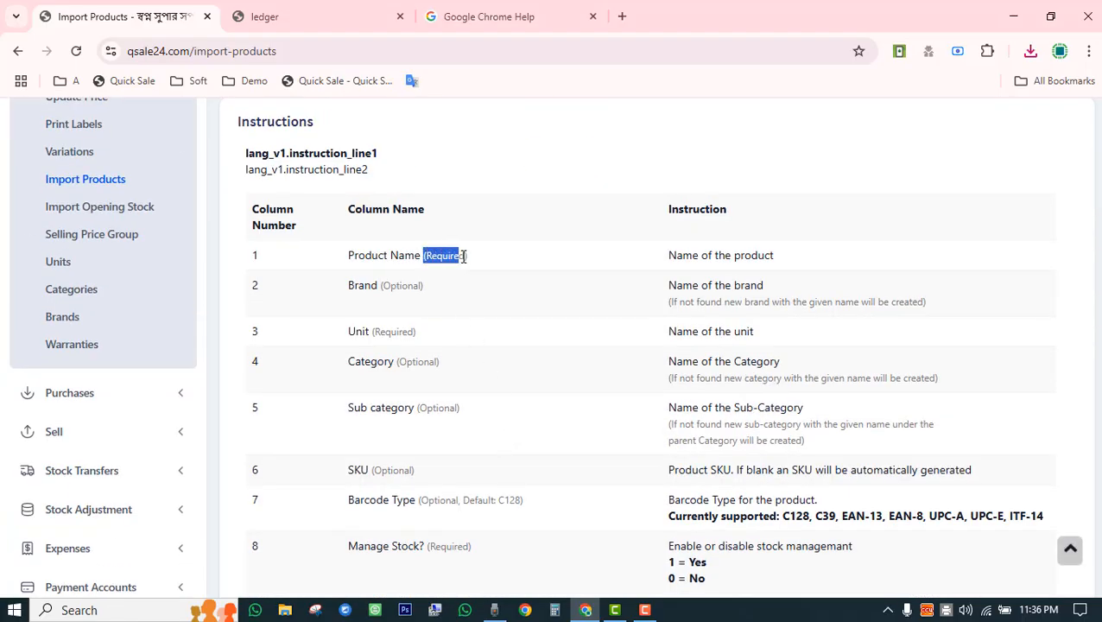
{"action": "left_click_drag", "start_coordinate": [350, 288], "coordinate": [422, 288]}
{"action": "left_click_drag", "start_coordinate": [375, 334], "coordinate": [414, 335]}
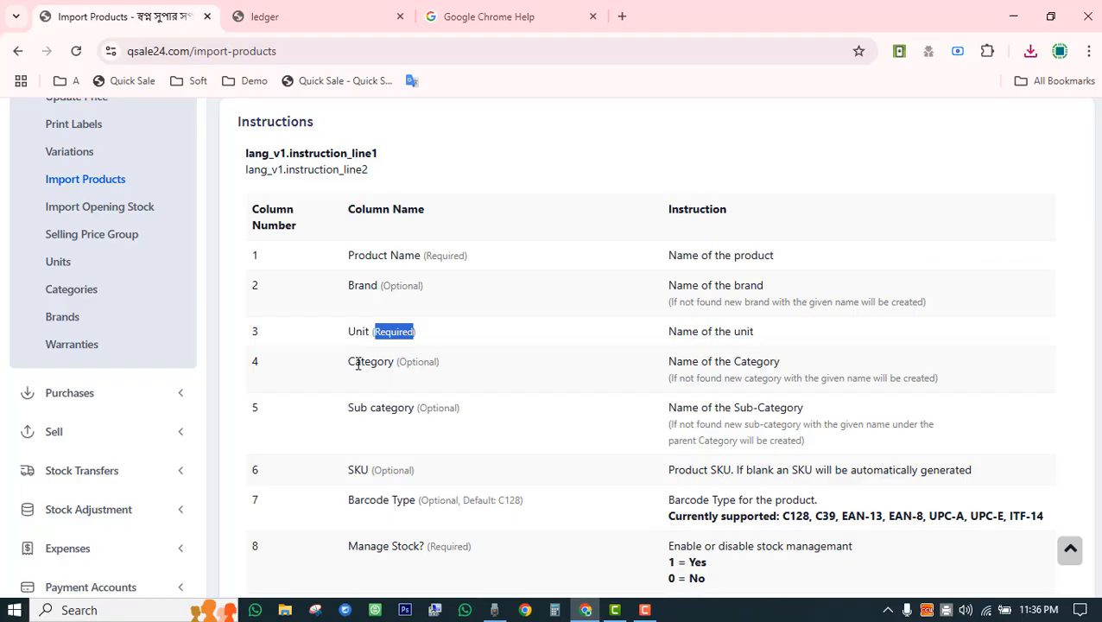
{"action": "left_click_drag", "start_coordinate": [358, 364], "coordinate": [437, 362]}
{"action": "left_click_drag", "start_coordinate": [348, 411], "coordinate": [452, 409]}
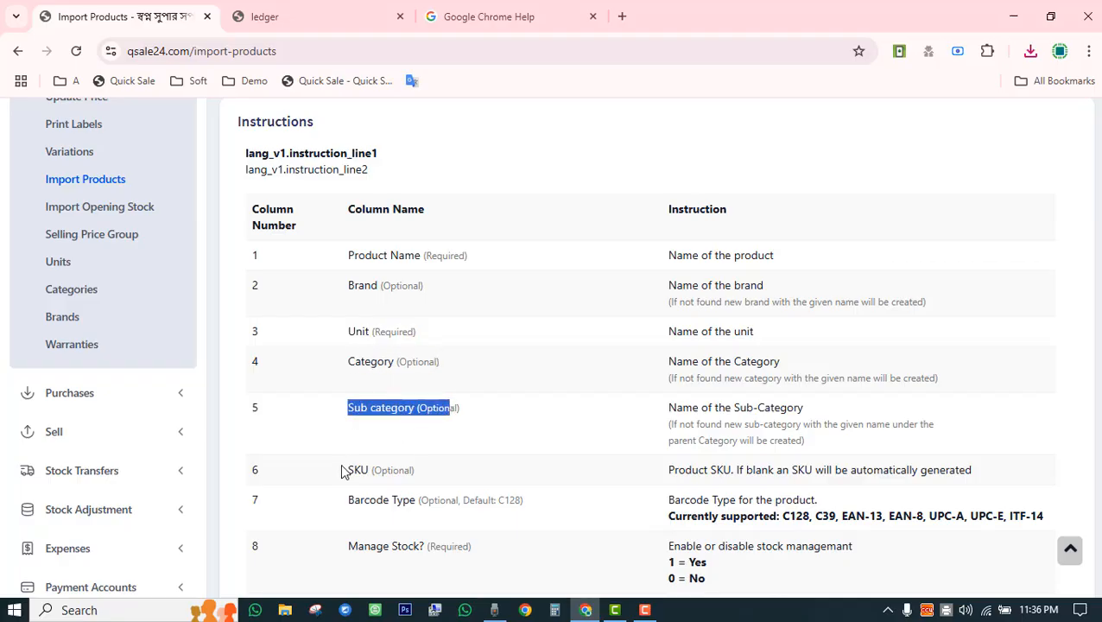
{"action": "left_click_drag", "start_coordinate": [342, 471], "coordinate": [437, 464]}
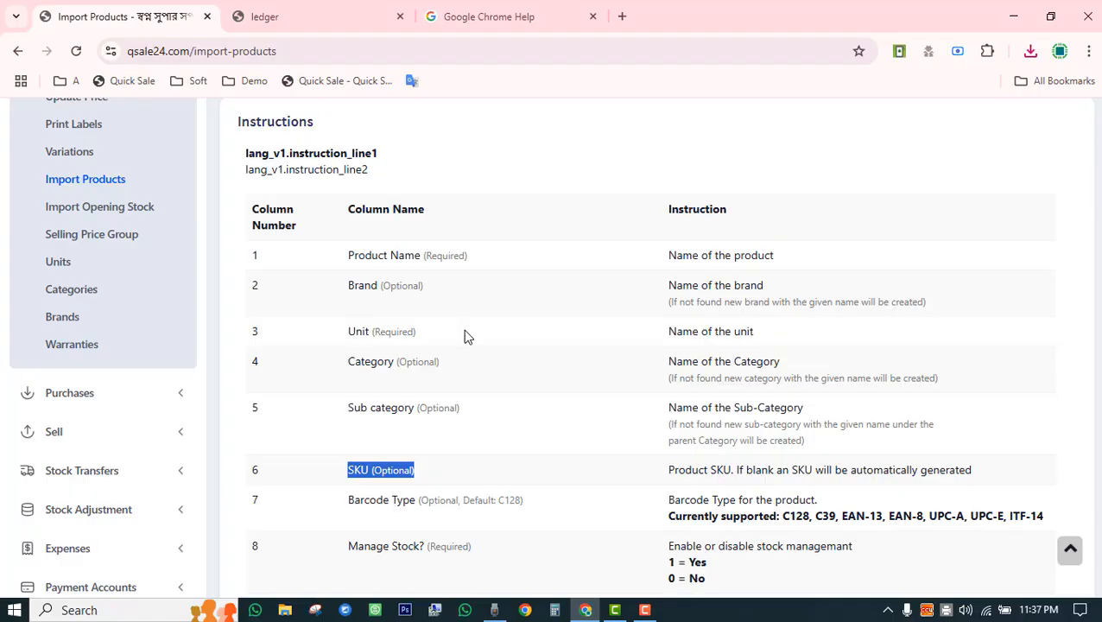
{"action": "left_click", "coordinate": [112, 210]}
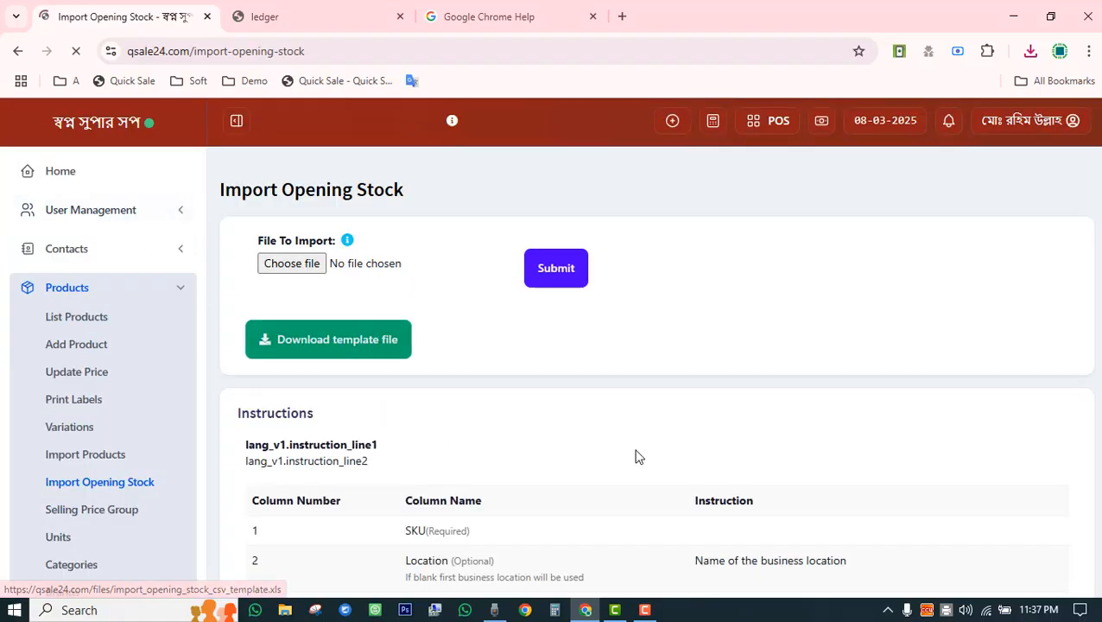
Scroll through the Import Opening Stock instructions, then view the Selling Price Group page.
{"action": "scroll", "coordinate": [637, 455], "scroll_direction": "down", "scroll_amount": 3}
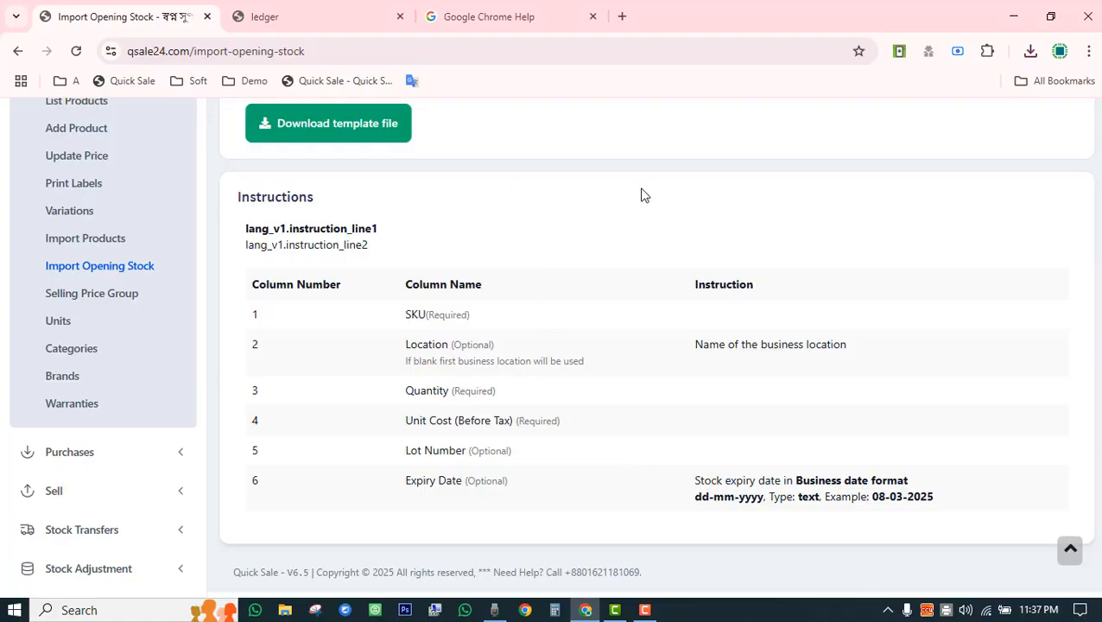
{"action": "left_click", "coordinate": [106, 304]}
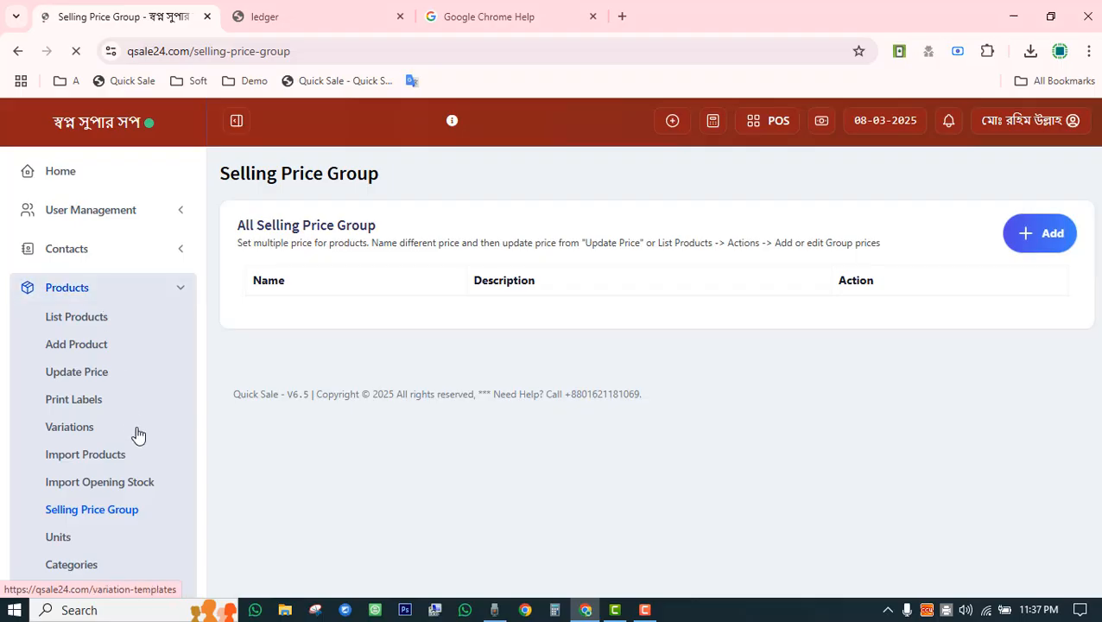
{"action": "scroll", "coordinate": [78, 370], "scroll_direction": "down", "scroll_amount": 3}
{"action": "left_click", "coordinate": [54, 323]}
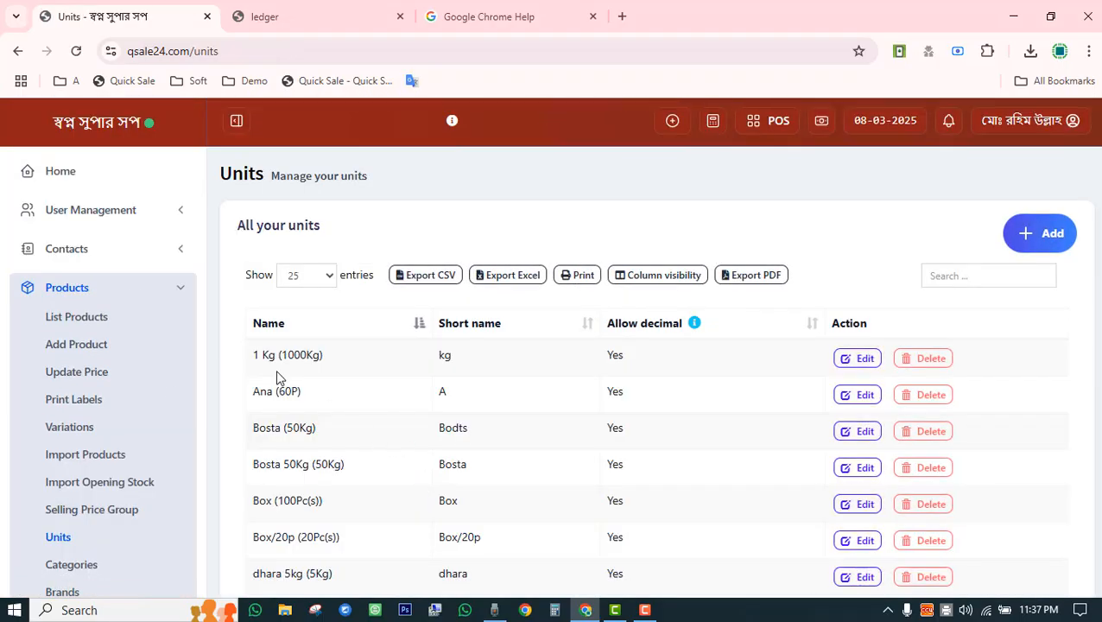
Scroll through the Units table listing units like 1 Kg, Ana and Bosta.
{"action": "scroll", "coordinate": [292, 393], "scroll_direction": "down", "scroll_amount": 3}
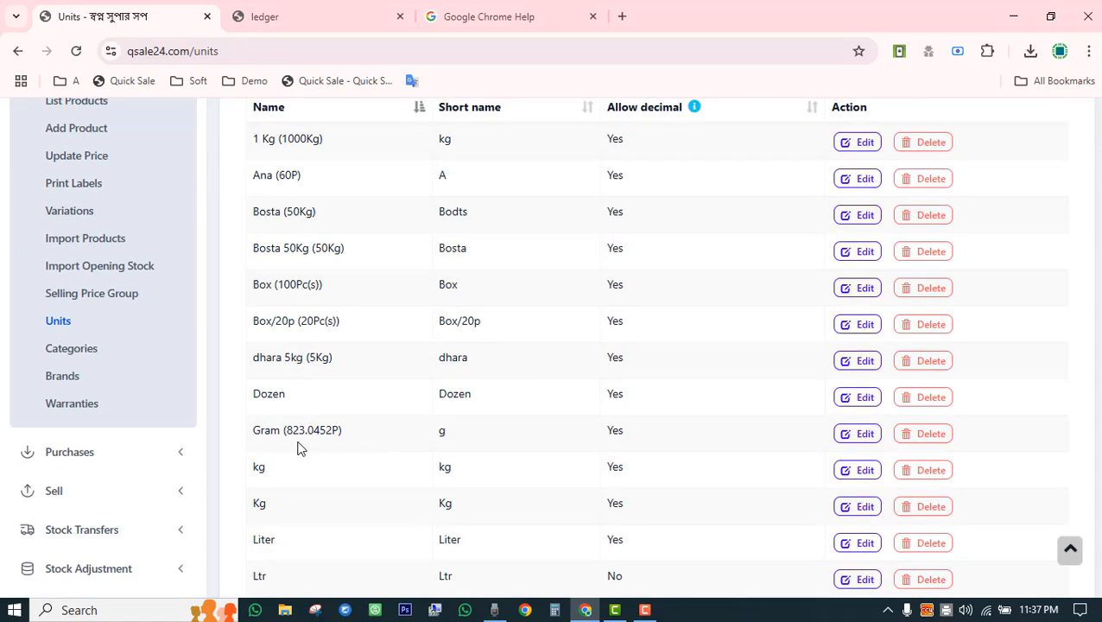
{"action": "scroll", "coordinate": [307, 482], "scroll_direction": "down", "scroll_amount": 3}
{"action": "scroll", "coordinate": [426, 461], "scroll_direction": "up", "scroll_amount": 6}
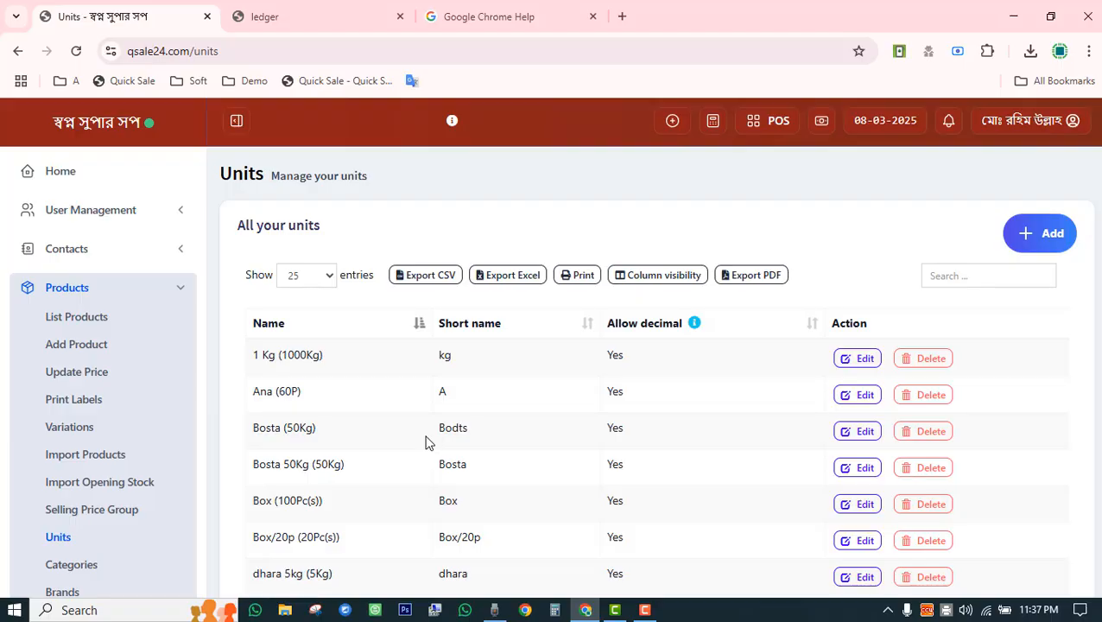
{"action": "scroll", "coordinate": [83, 367], "scroll_direction": "down", "scroll_amount": 3}
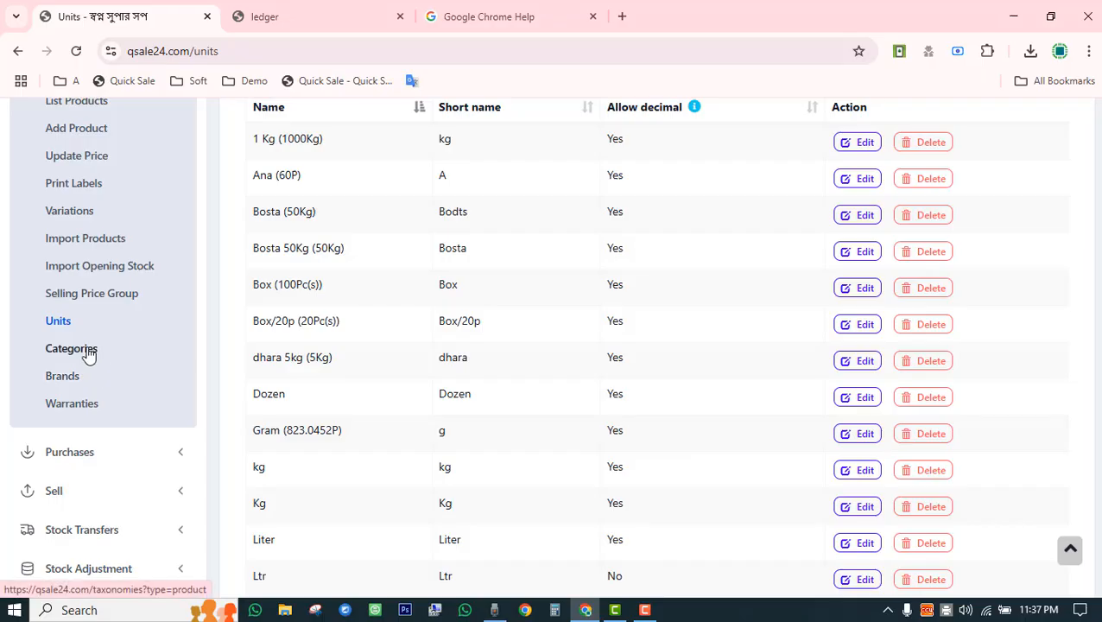
{"action": "left_click", "coordinate": [89, 352]}
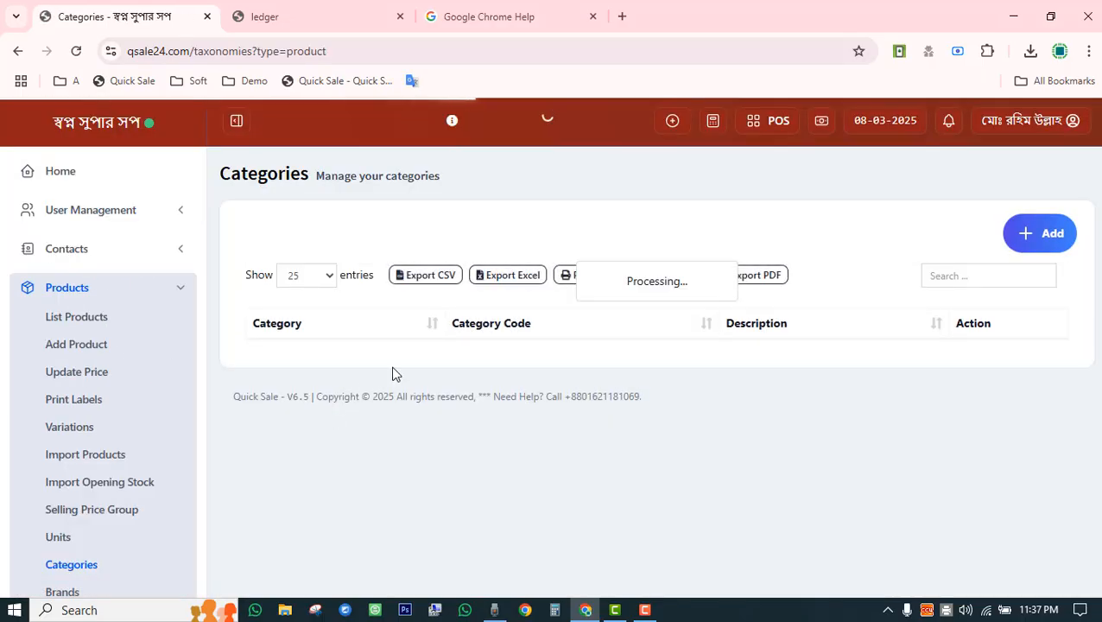
Scroll the Categories table, then open and scroll the Brands list.
{"action": "scroll", "coordinate": [418, 409], "scroll_direction": "down", "scroll_amount": 3}
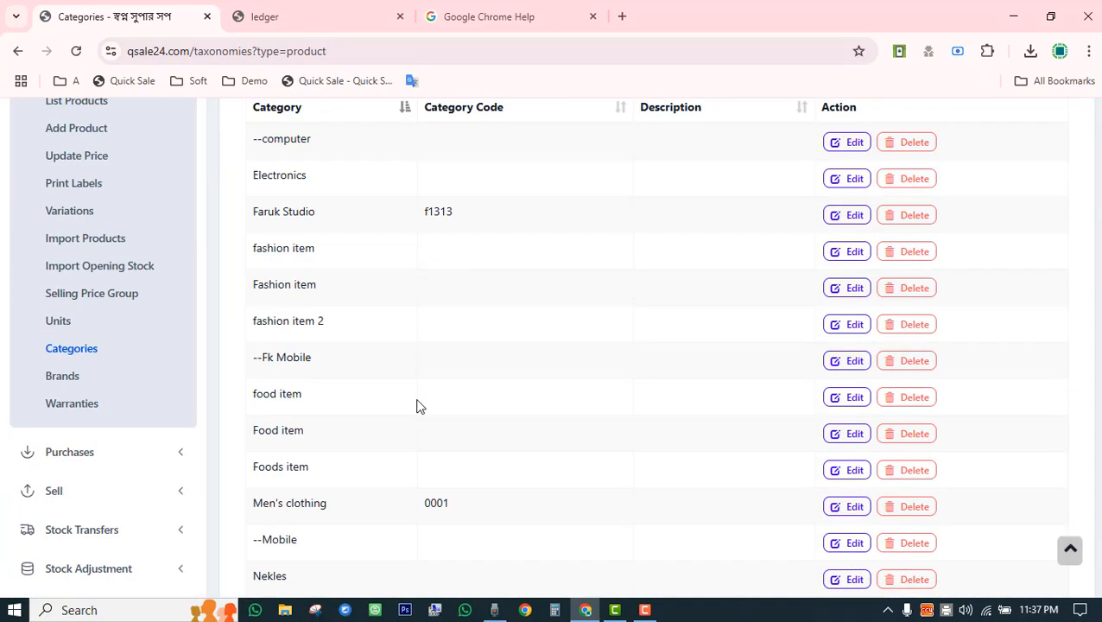
{"action": "left_click", "coordinate": [49, 377]}
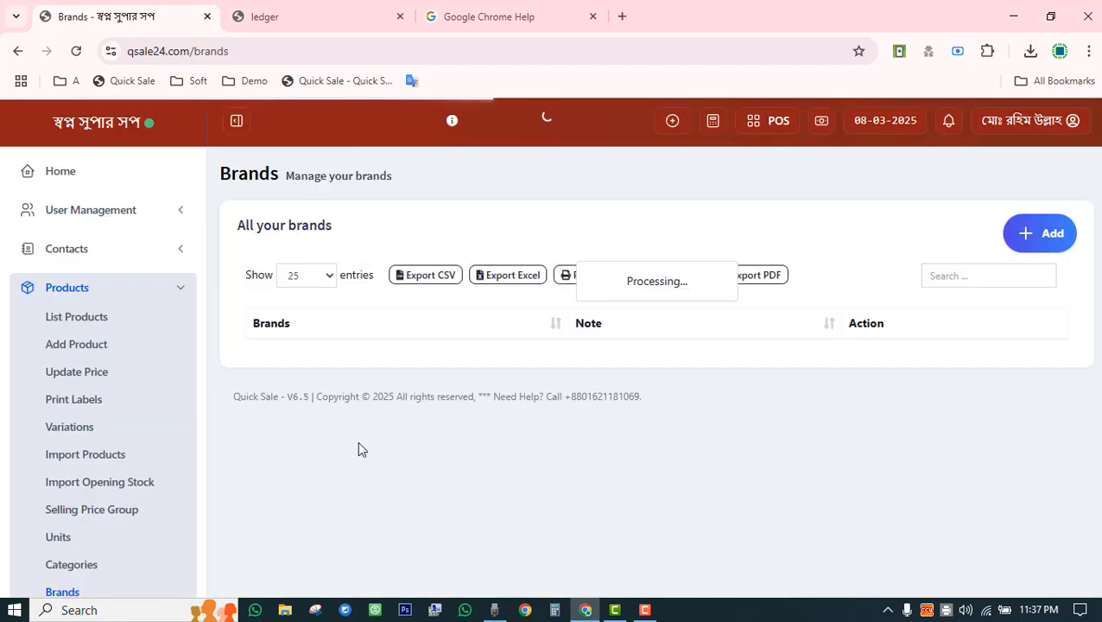
{"action": "scroll", "coordinate": [1010, 339], "scroll_direction": "down", "scroll_amount": 5}
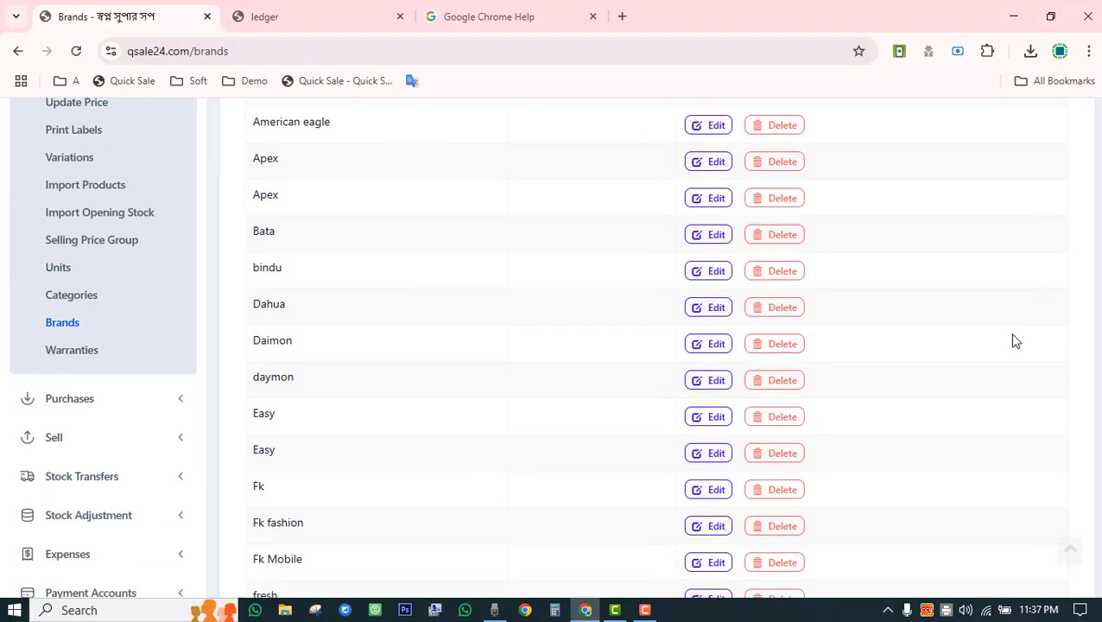
{"action": "scroll", "coordinate": [846, 426], "scroll_direction": "up", "scroll_amount": 3}
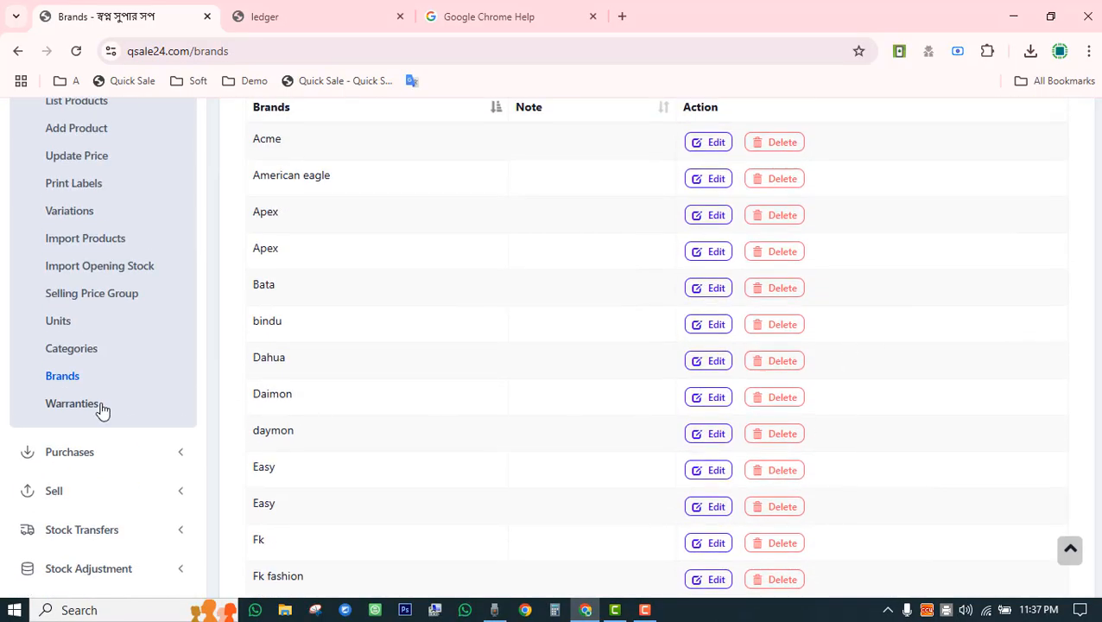
{"action": "left_click", "coordinate": [93, 413]}
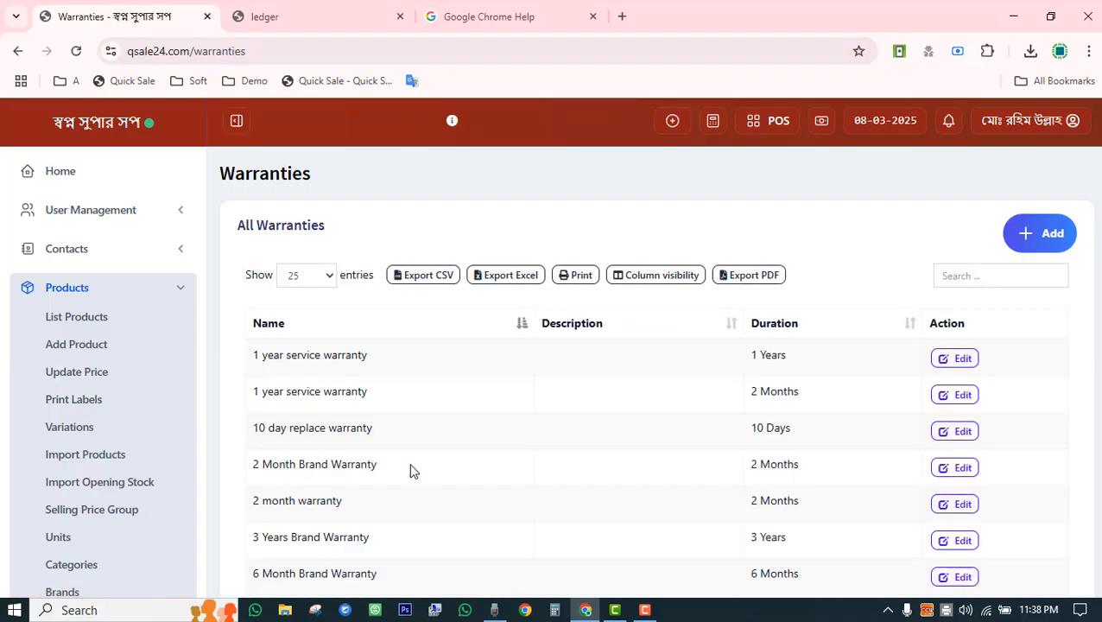
Scroll through the eight warranties, then collapse the Products submenu in the sidebar.
{"action": "scroll", "coordinate": [413, 471], "scroll_direction": "down", "scroll_amount": 3}
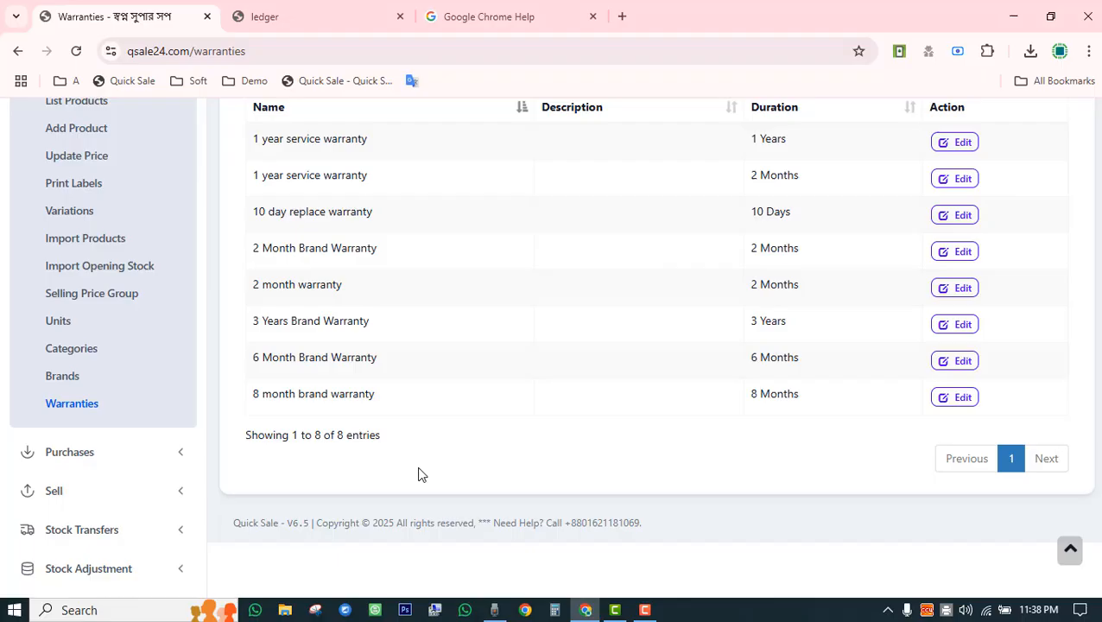
{"action": "scroll", "coordinate": [421, 474], "scroll_direction": "up", "scroll_amount": 3}
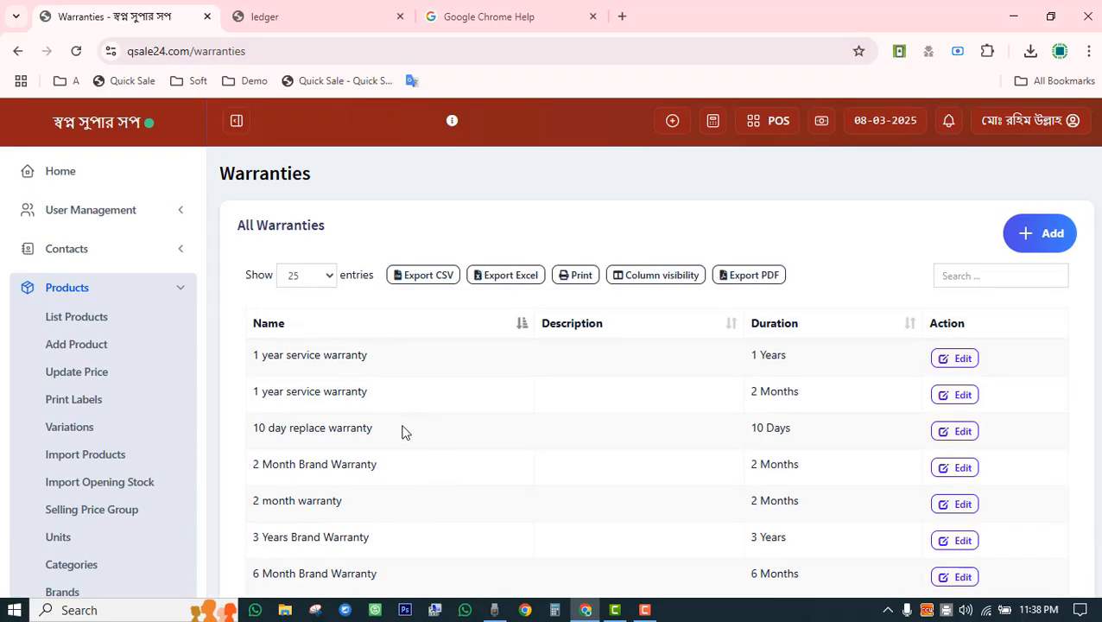
{"action": "scroll", "coordinate": [166, 442], "scroll_direction": "down", "scroll_amount": 3}
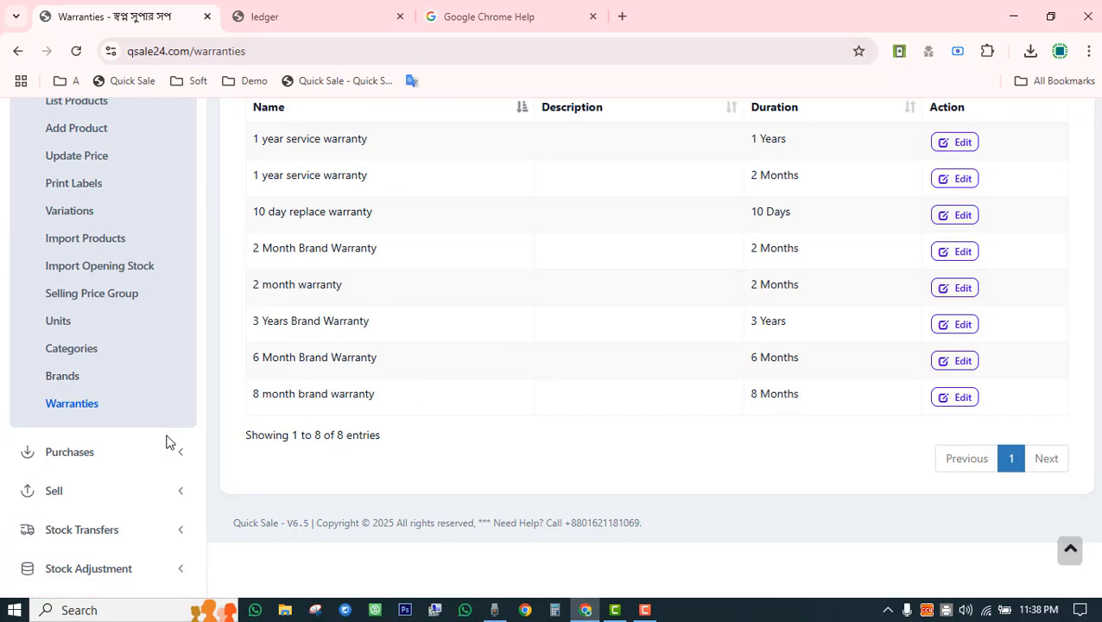
{"action": "scroll", "coordinate": [278, 462], "scroll_direction": "up", "scroll_amount": 3}
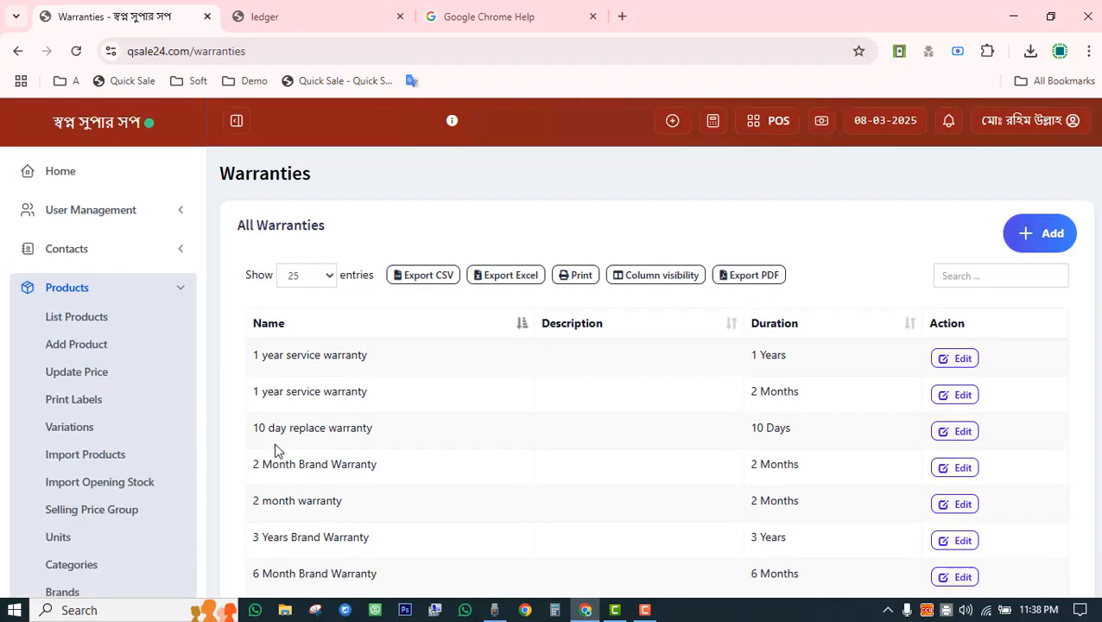
{"action": "left_click", "coordinate": [182, 295]}
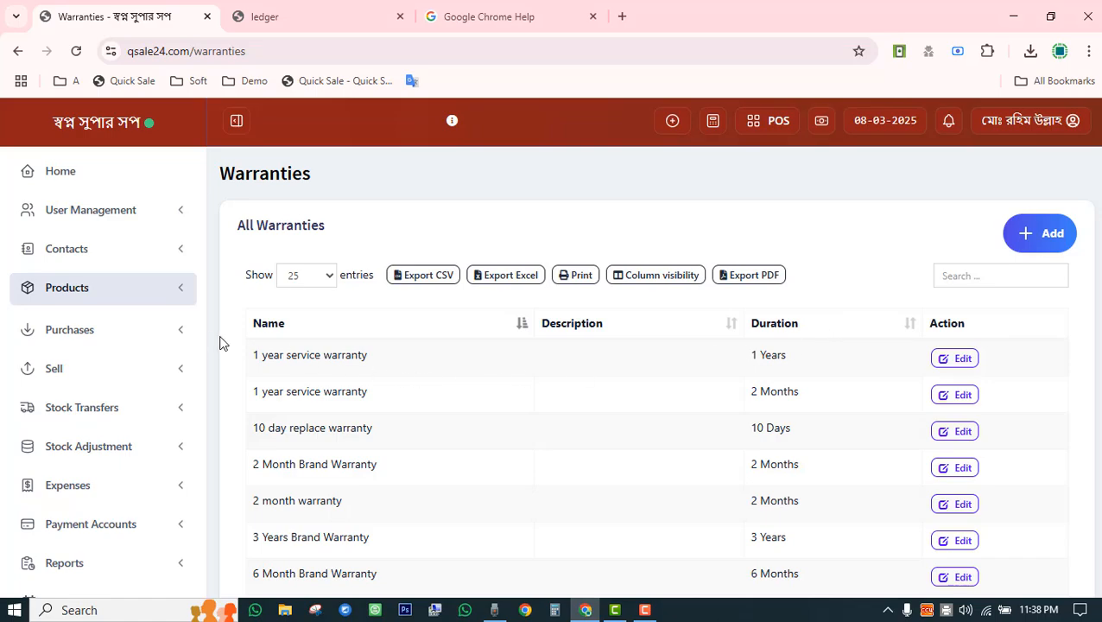
Open Add Product and save the blank form, flagging Product Name and prices as required.
{"action": "left_click", "coordinate": [173, 335]}
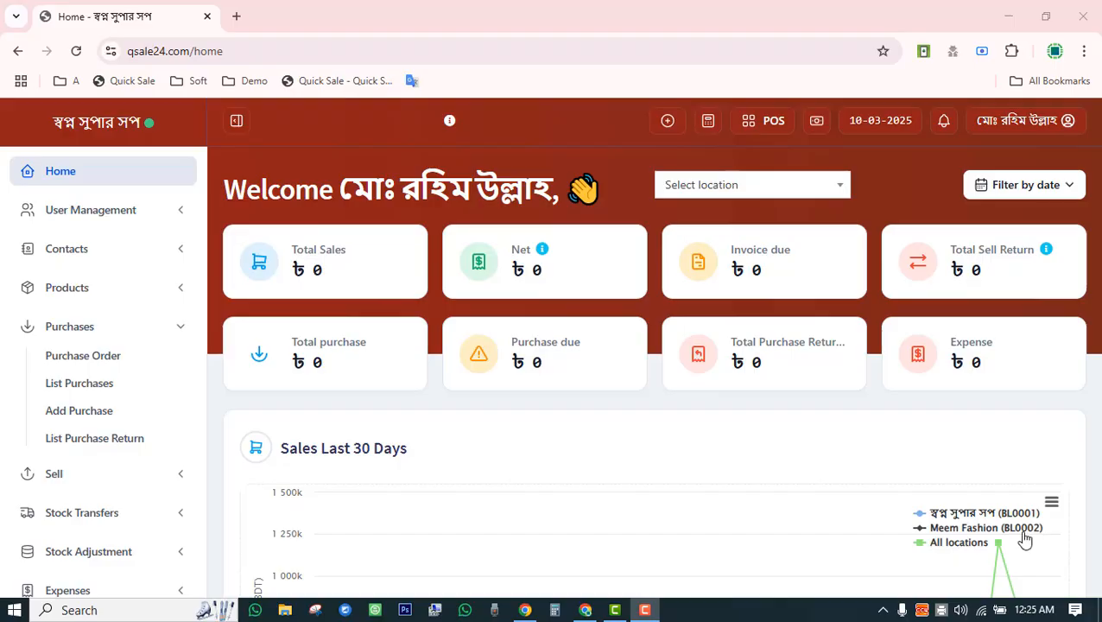
{"action": "left_click", "coordinate": [165, 293]}
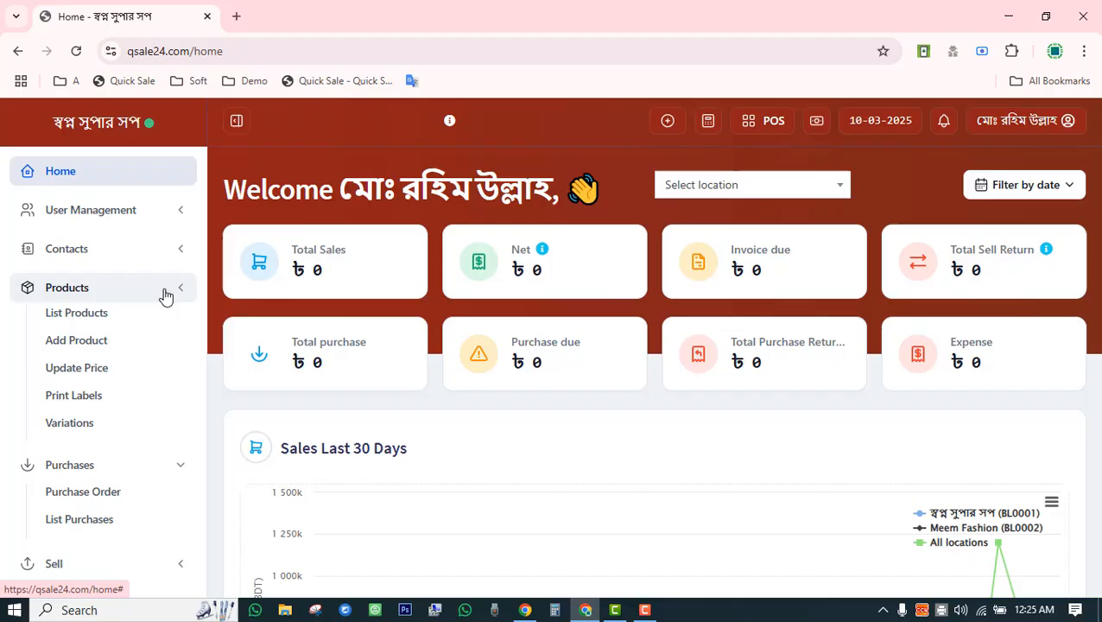
{"action": "left_click", "coordinate": [64, 343]}
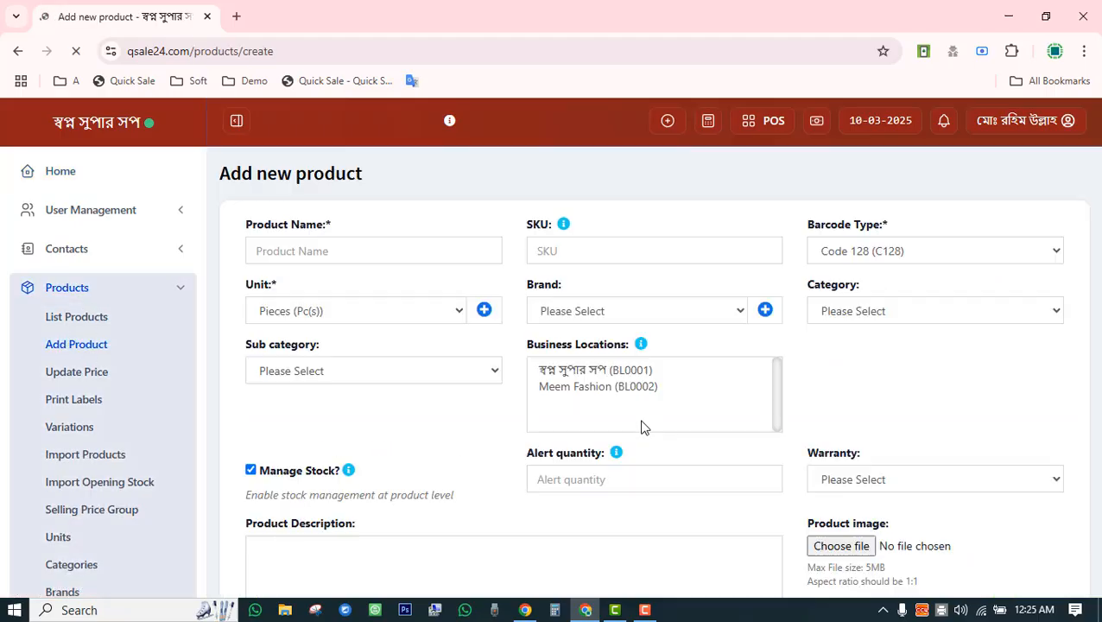
{"action": "scroll", "coordinate": [643, 425], "scroll_direction": "down", "scroll_amount": 15}
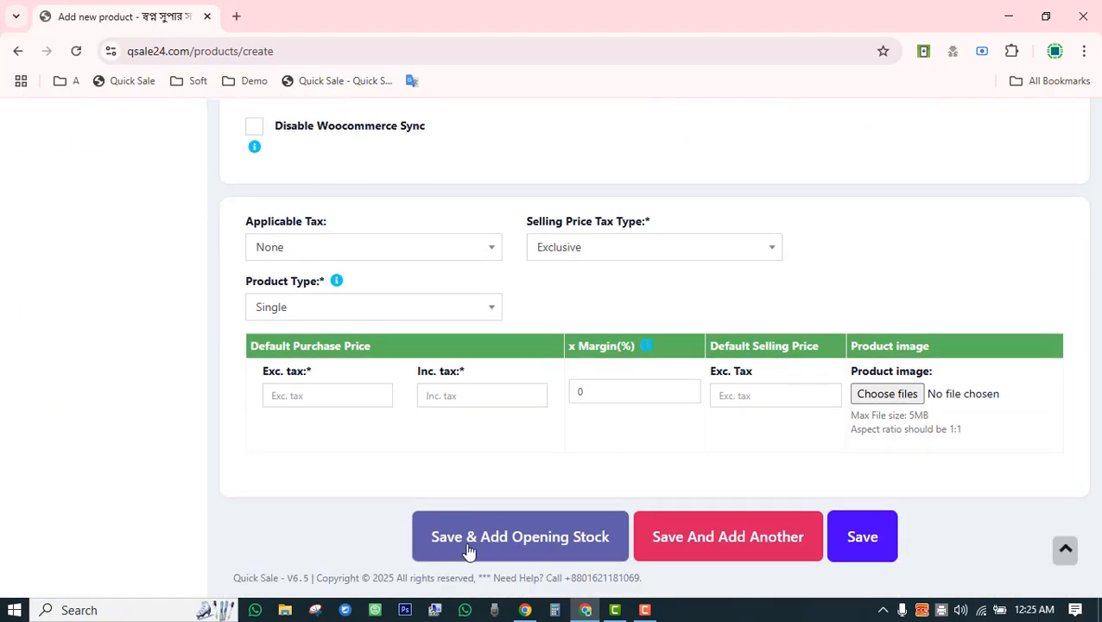
{"action": "left_click", "coordinate": [577, 547]}
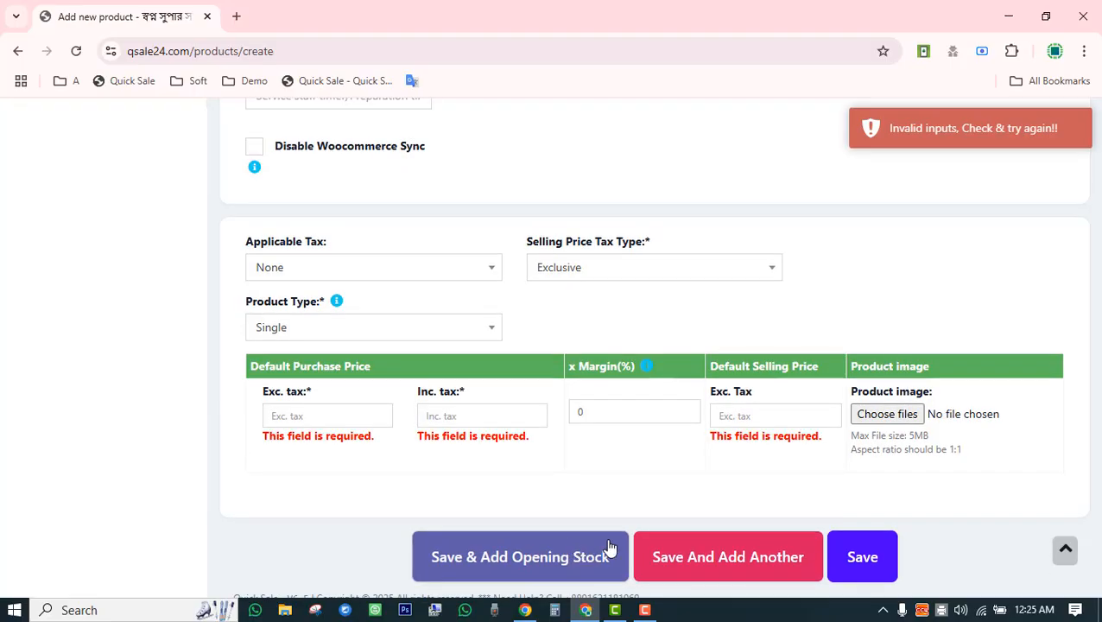
{"action": "scroll", "coordinate": [667, 436], "scroll_direction": "up", "scroll_amount": 10}
{"action": "scroll", "coordinate": [255, 198], "scroll_direction": "up", "scroll_amount": 2}
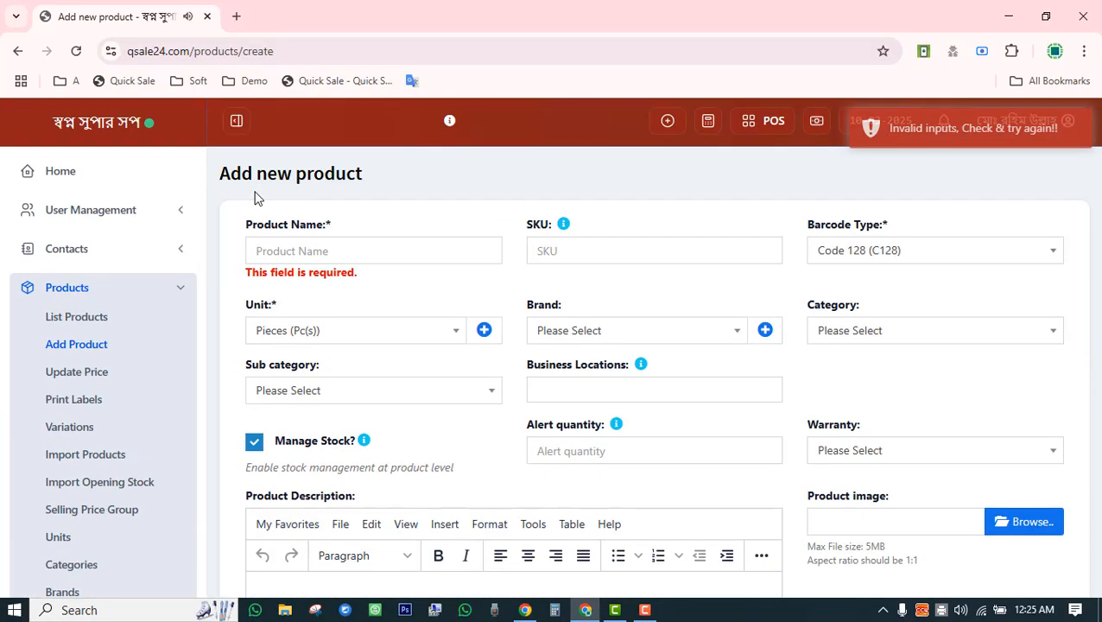
Leave the unsaved product form and scroll through the 76-entry Products list.
{"action": "left_click", "coordinate": [86, 322]}
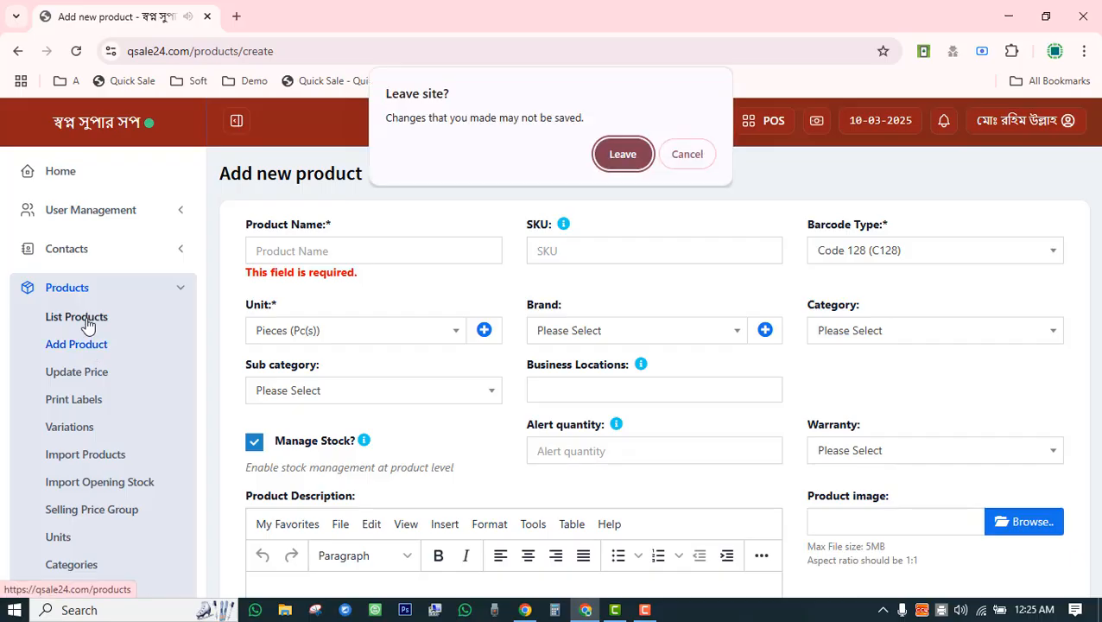
{"action": "left_click", "coordinate": [622, 152]}
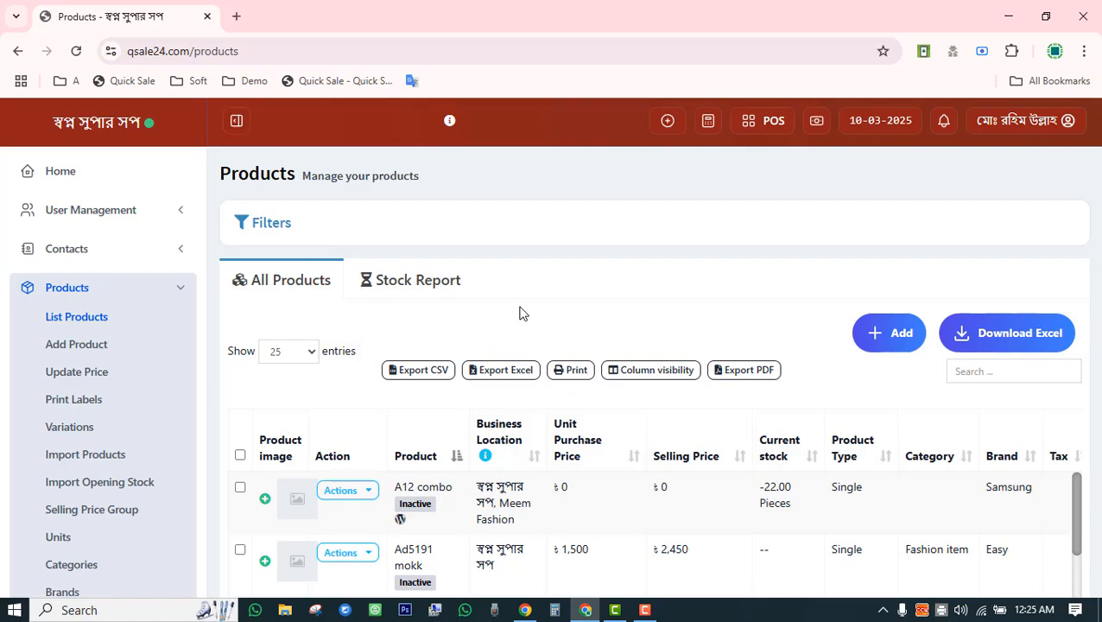
{"action": "scroll", "coordinate": [521, 312], "scroll_direction": "down", "scroll_amount": 6}
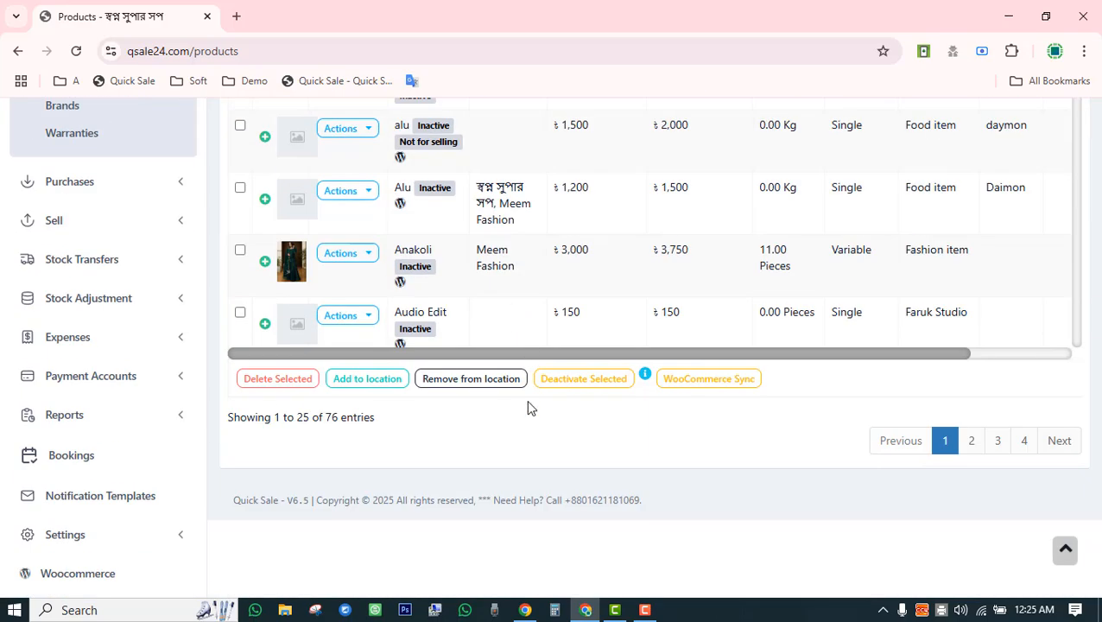
{"action": "scroll", "coordinate": [529, 401], "scroll_direction": "up", "scroll_amount": 3}
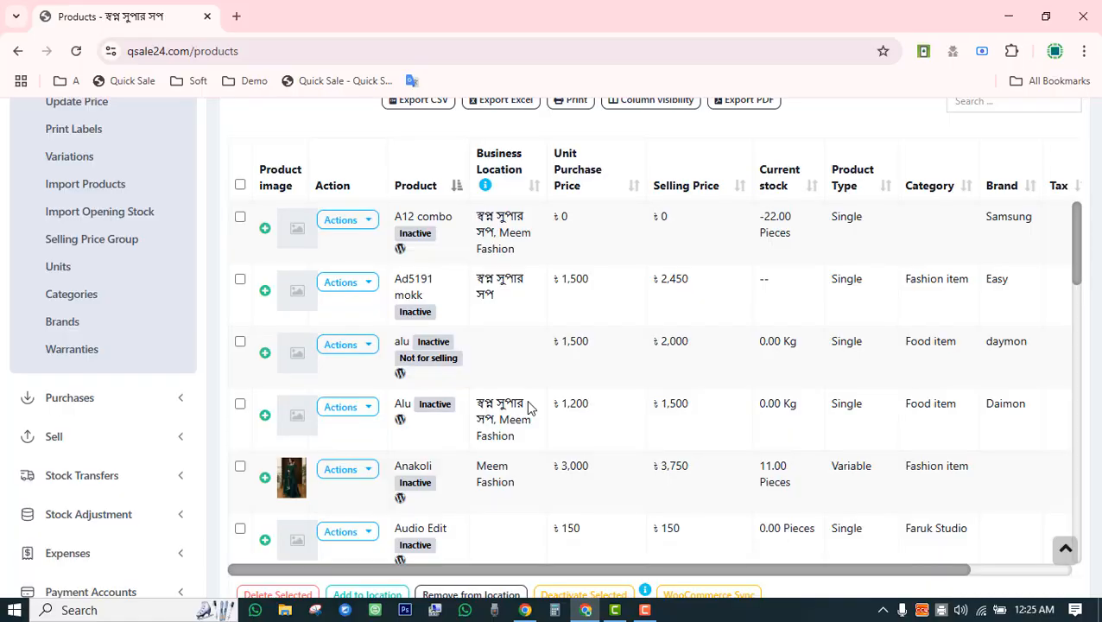
{"action": "scroll", "coordinate": [529, 409], "scroll_direction": "down", "scroll_amount": 15}
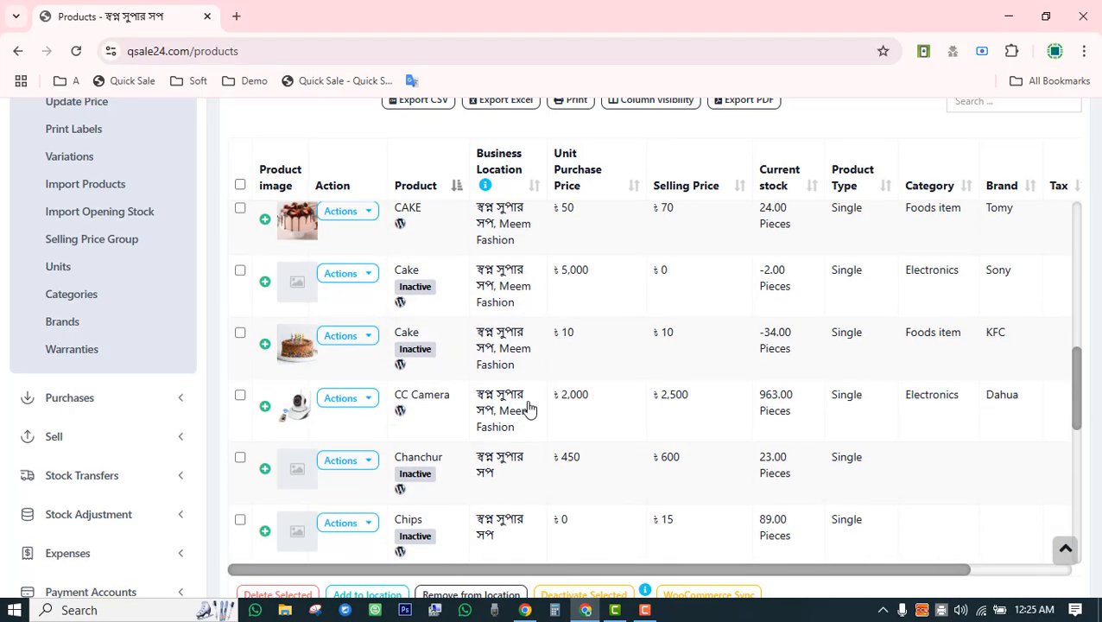
{"action": "scroll", "coordinate": [890, 559], "scroll_direction": "down", "scroll_amount": 3}
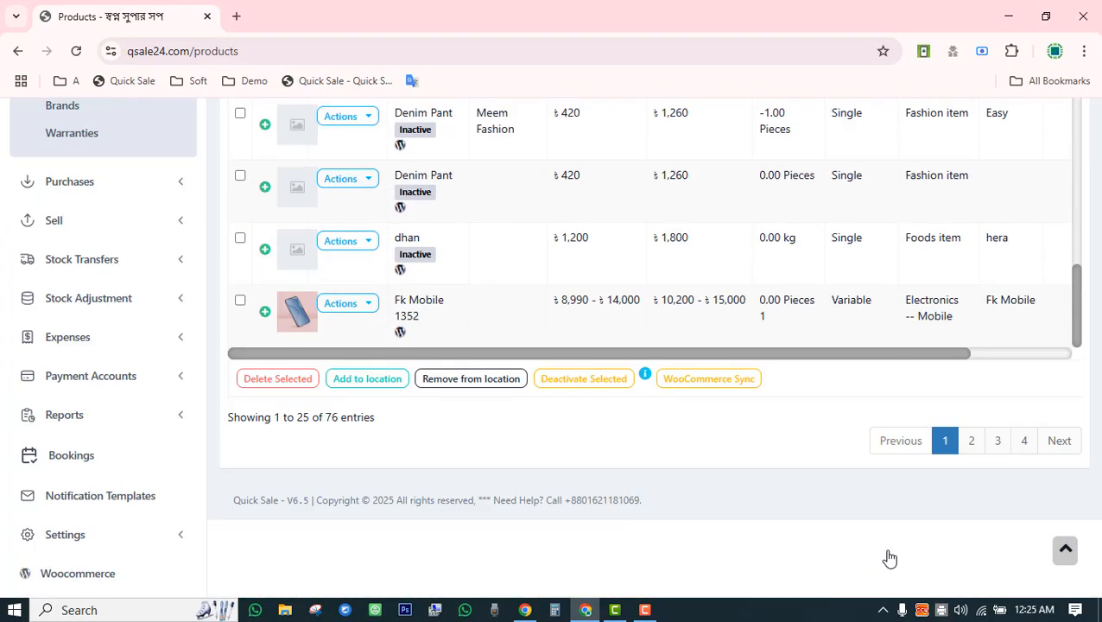
{"action": "scroll", "coordinate": [834, 526], "scroll_direction": "up", "scroll_amount": 5}
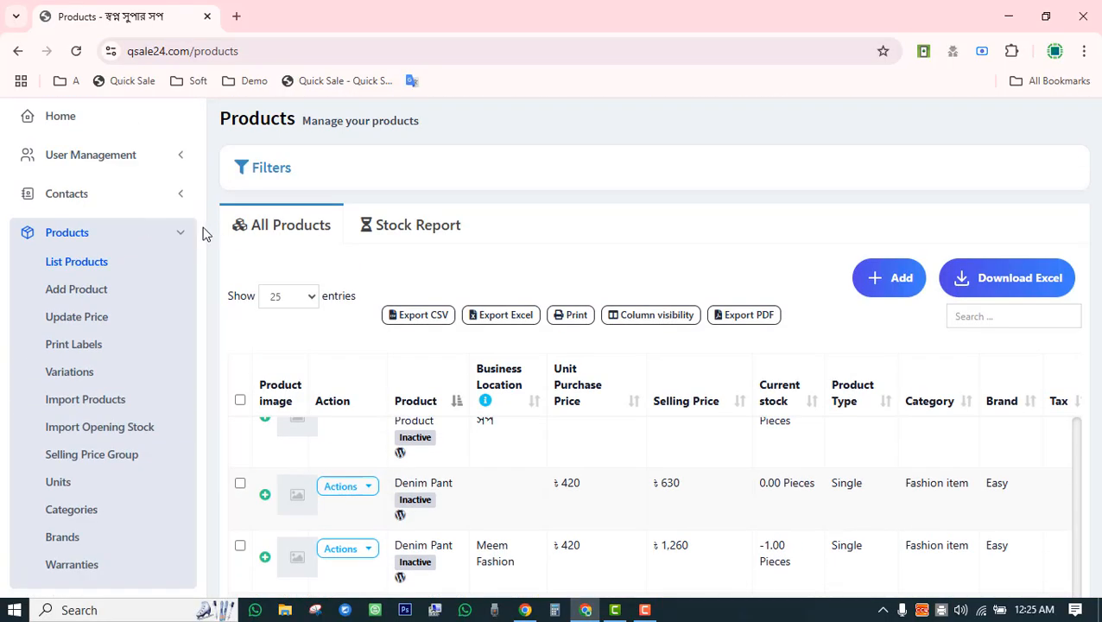
Collapse Products and expand Purchases in the sidebar.
{"action": "left_click", "coordinate": [189, 238]}
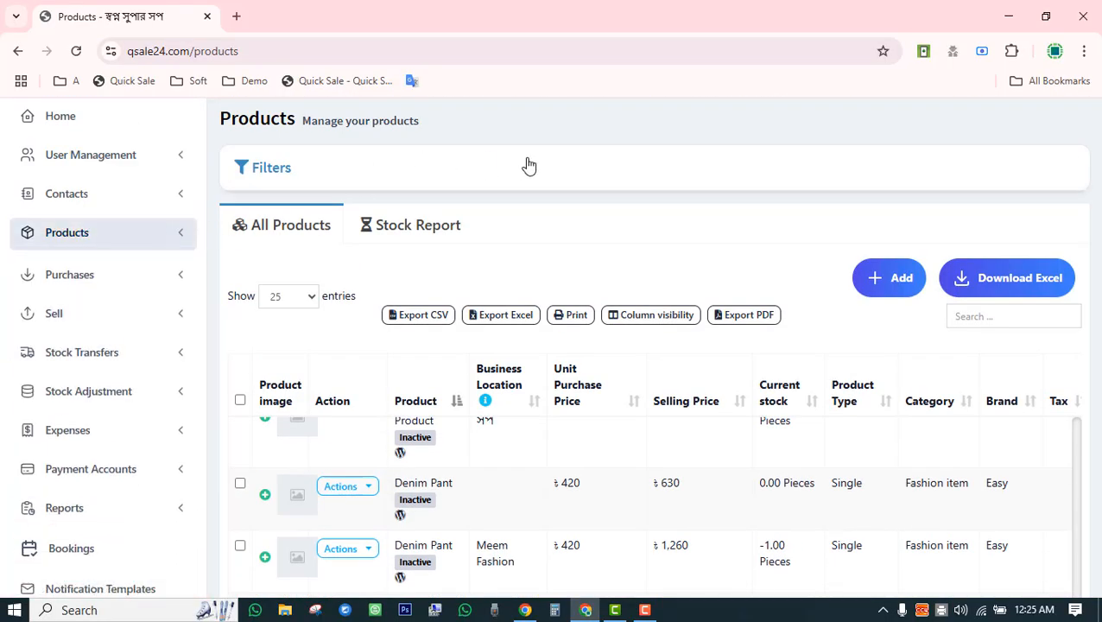
{"action": "scroll", "coordinate": [535, 151], "scroll_direction": "down", "scroll_amount": 3}
{"action": "scroll", "coordinate": [514, 195], "scroll_direction": "up", "scroll_amount": 2}
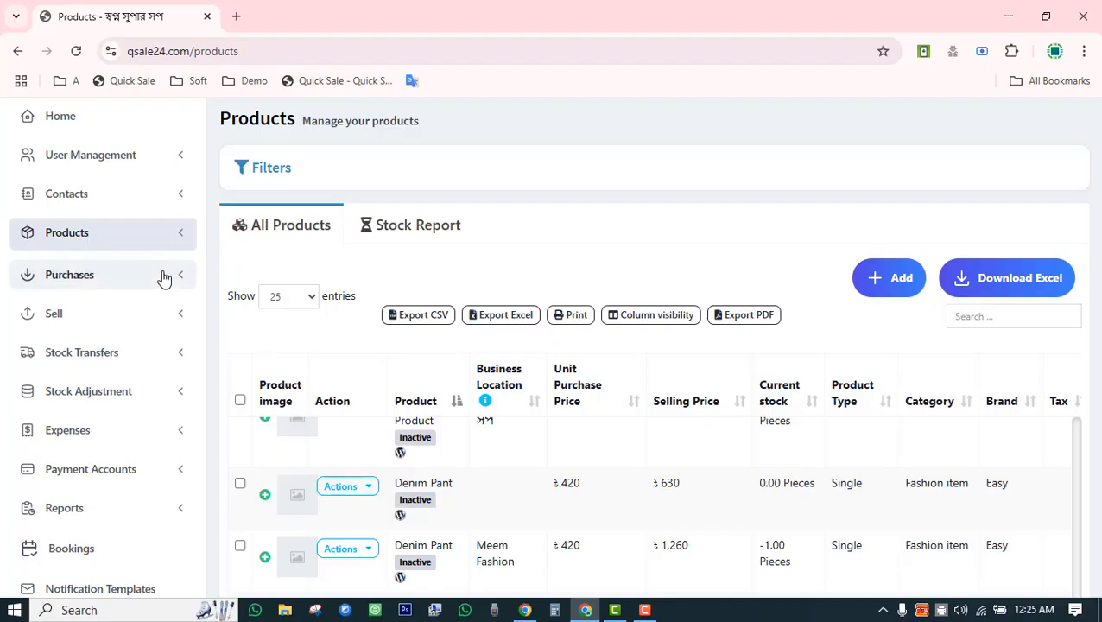
{"action": "left_click", "coordinate": [162, 276]}
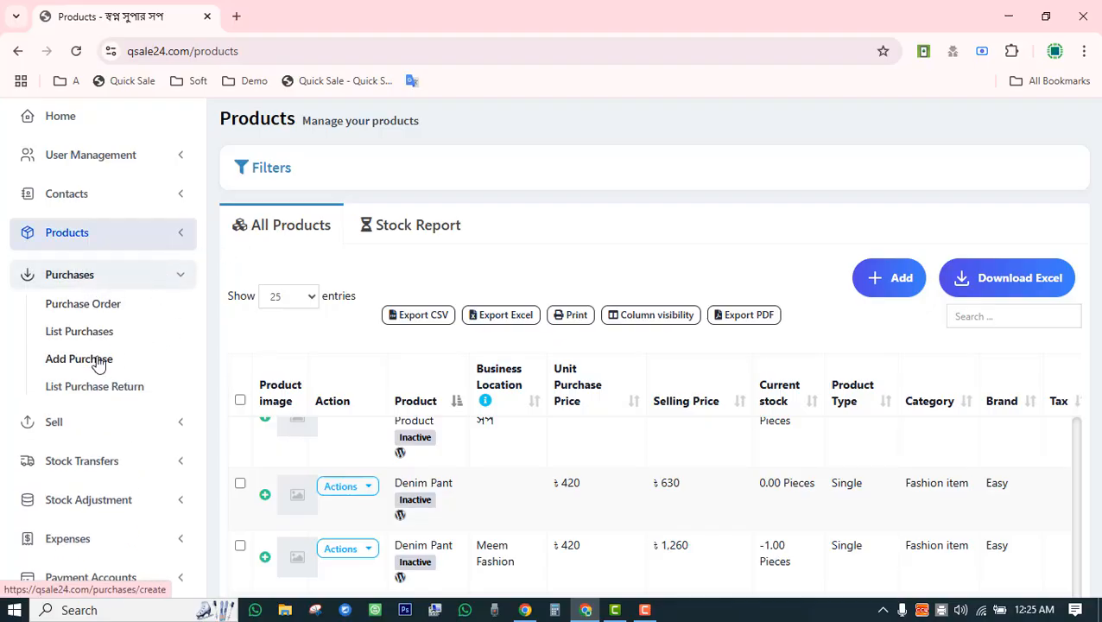
Open Add Purchase and try the new supplier contact form, toggling Individual/Business, then close it unsaved.
{"action": "left_click", "coordinate": [87, 359]}
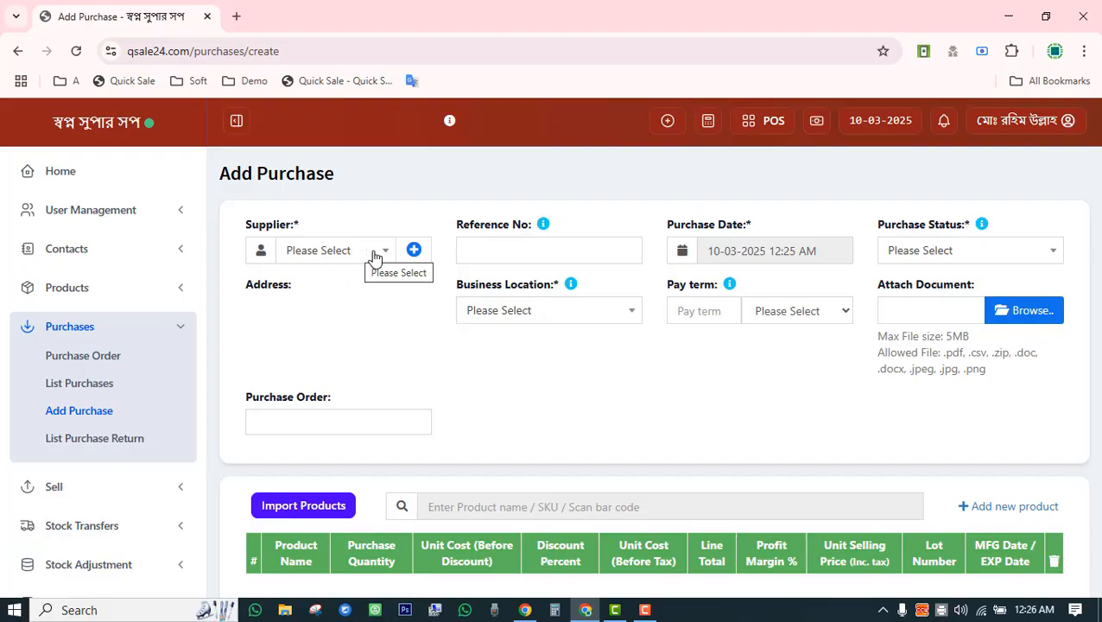
{"action": "left_click", "coordinate": [343, 262]}
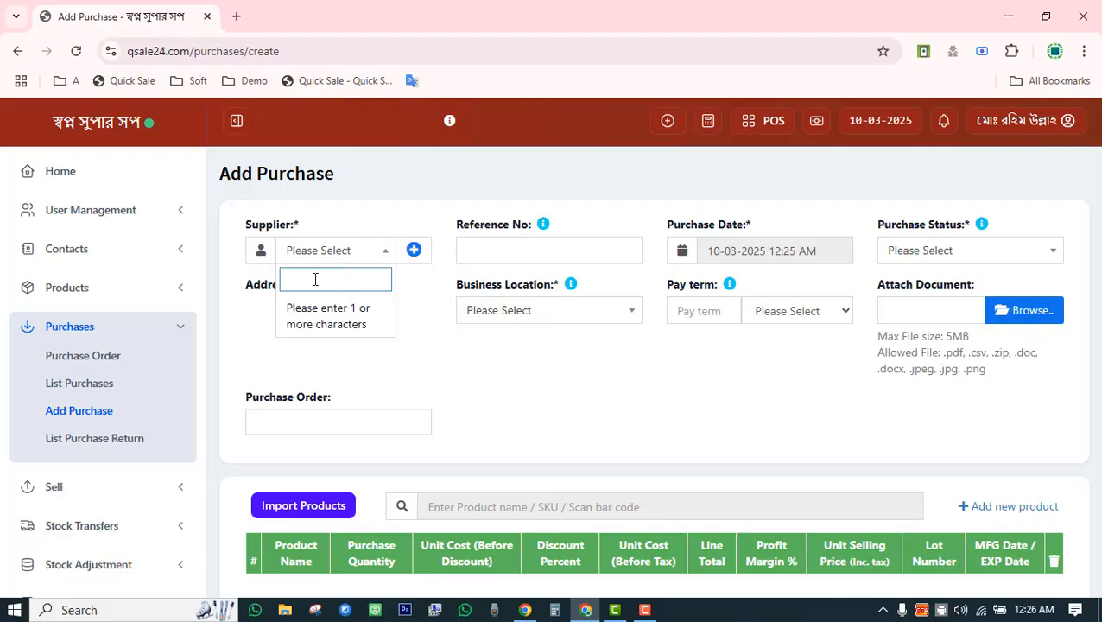
{"action": "left_click", "coordinate": [414, 250]}
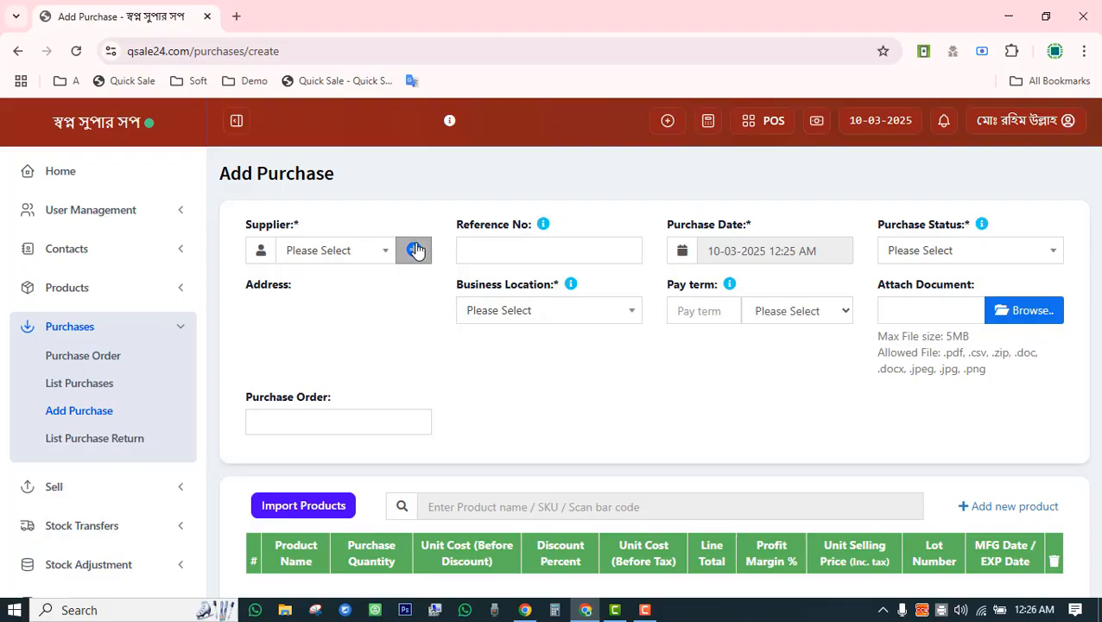
{"action": "left_click", "coordinate": [246, 208]}
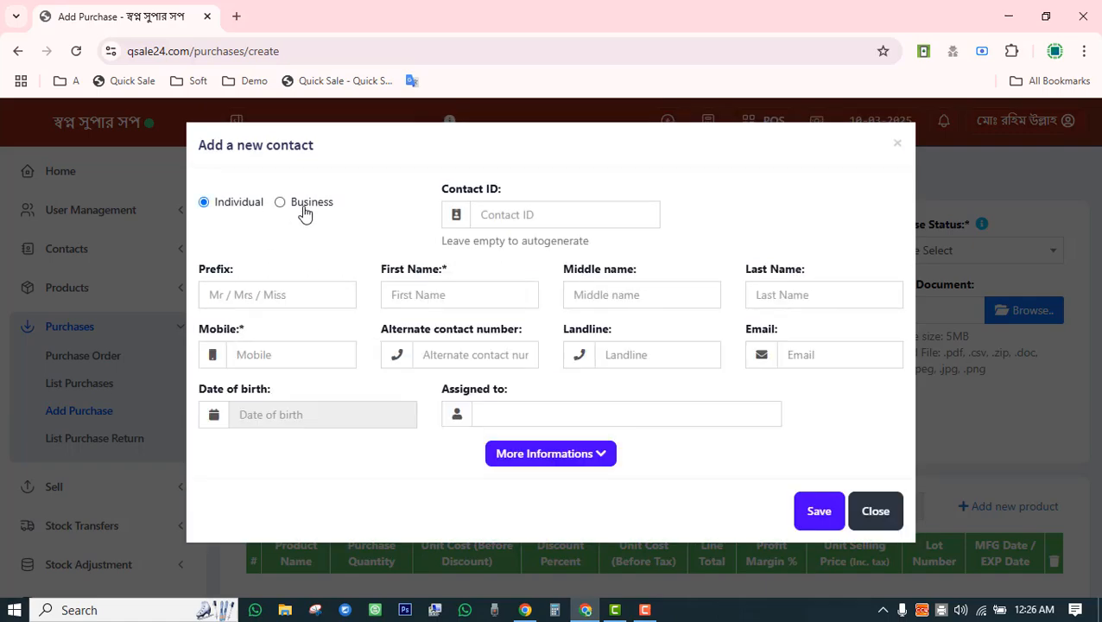
{"action": "left_click", "coordinate": [302, 207]}
{"action": "left_click", "coordinate": [250, 207]}
{"action": "left_click", "coordinate": [872, 515]}
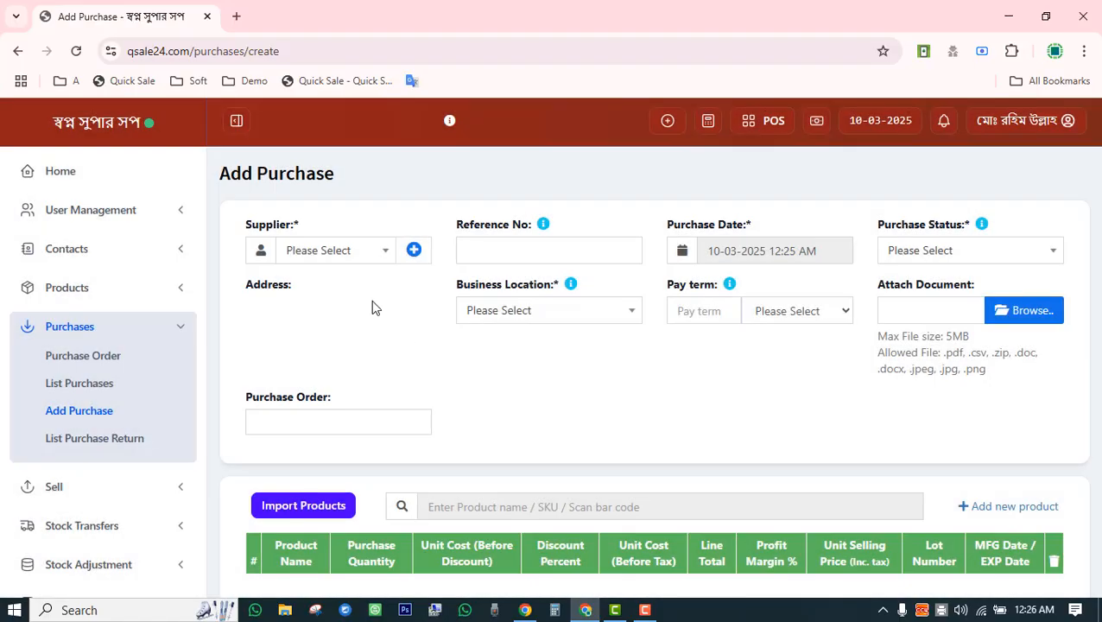
Search the supplier list for 'acm' and choose Acme Company.
{"action": "left_click", "coordinate": [354, 252]}
{"action": "type", "text": "acm"}
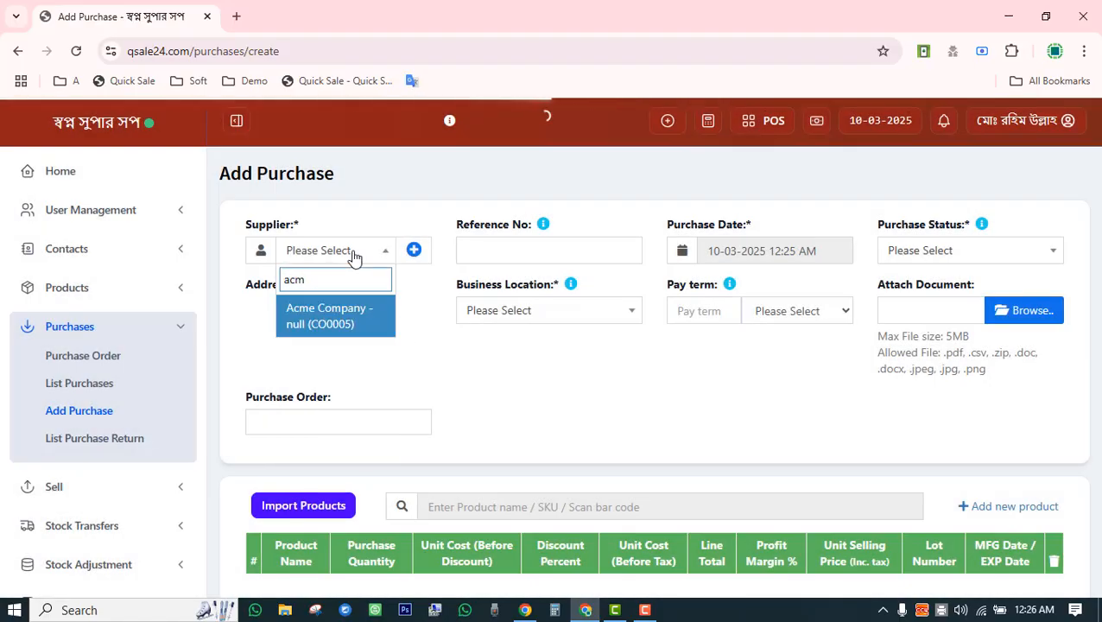
{"action": "left_click", "coordinate": [350, 311]}
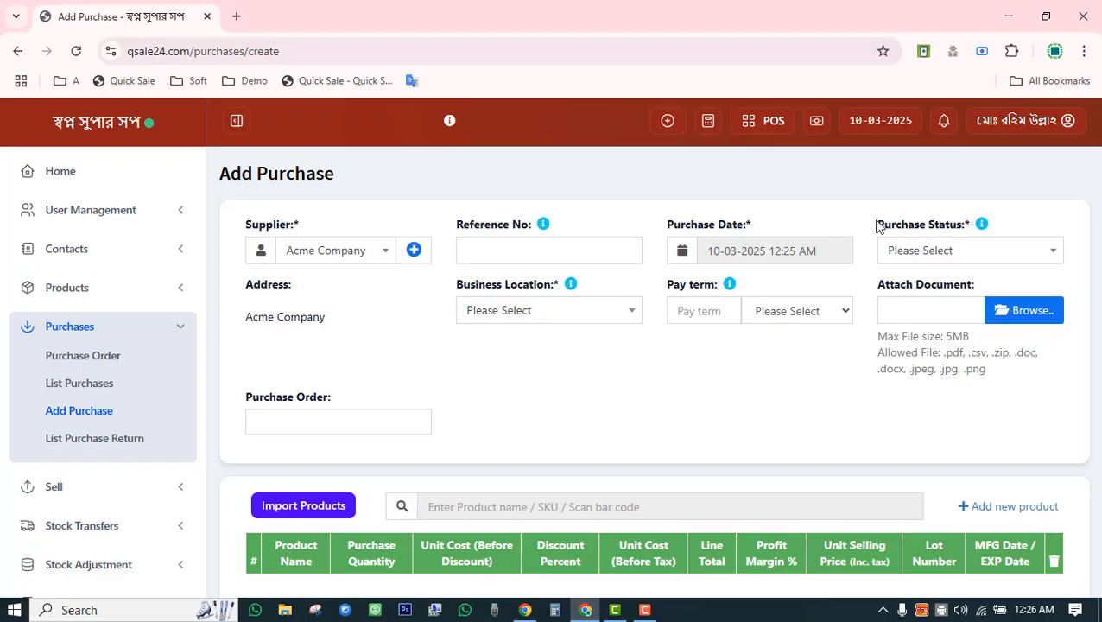
Set the purchase status to Received.
{"action": "left_click_drag", "start_coordinate": [878, 224], "coordinate": [973, 221]}
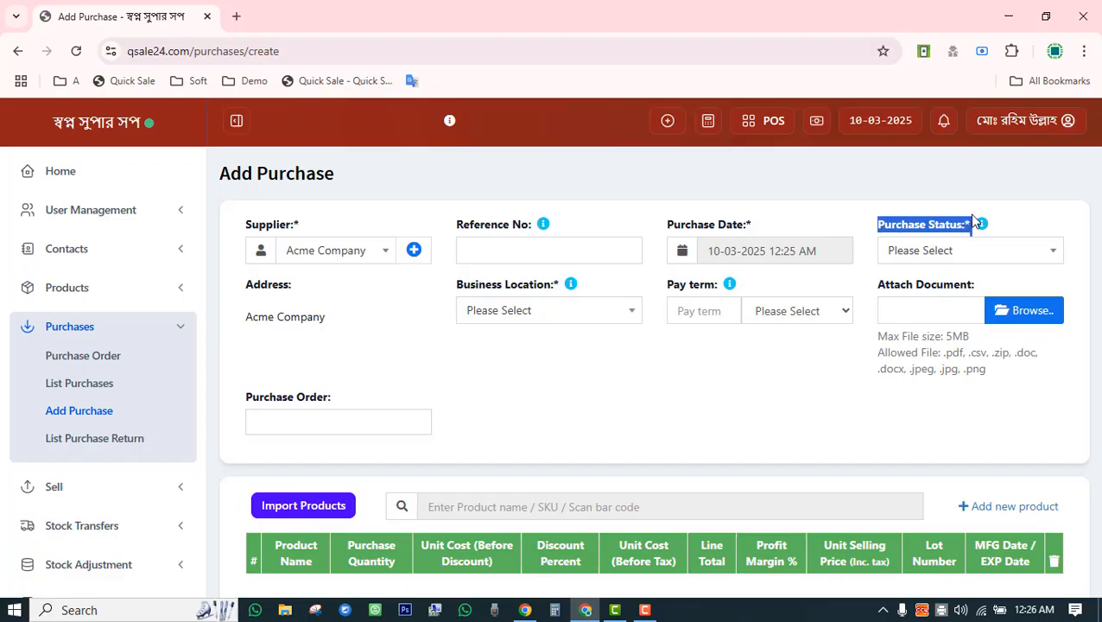
{"action": "left_click", "coordinate": [947, 258]}
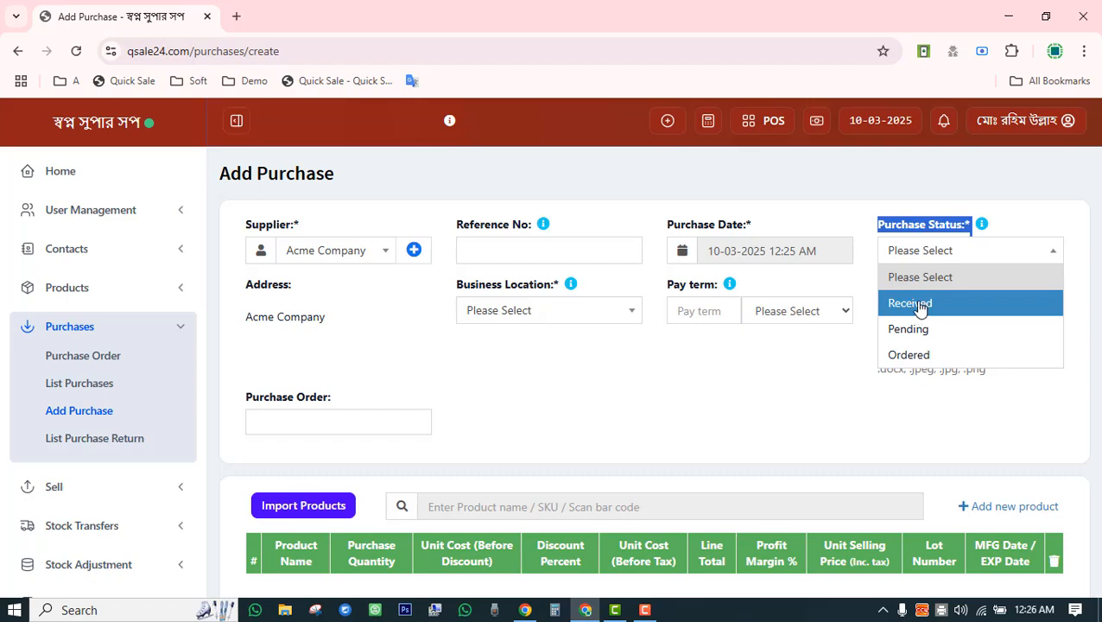
{"action": "left_click", "coordinate": [920, 309]}
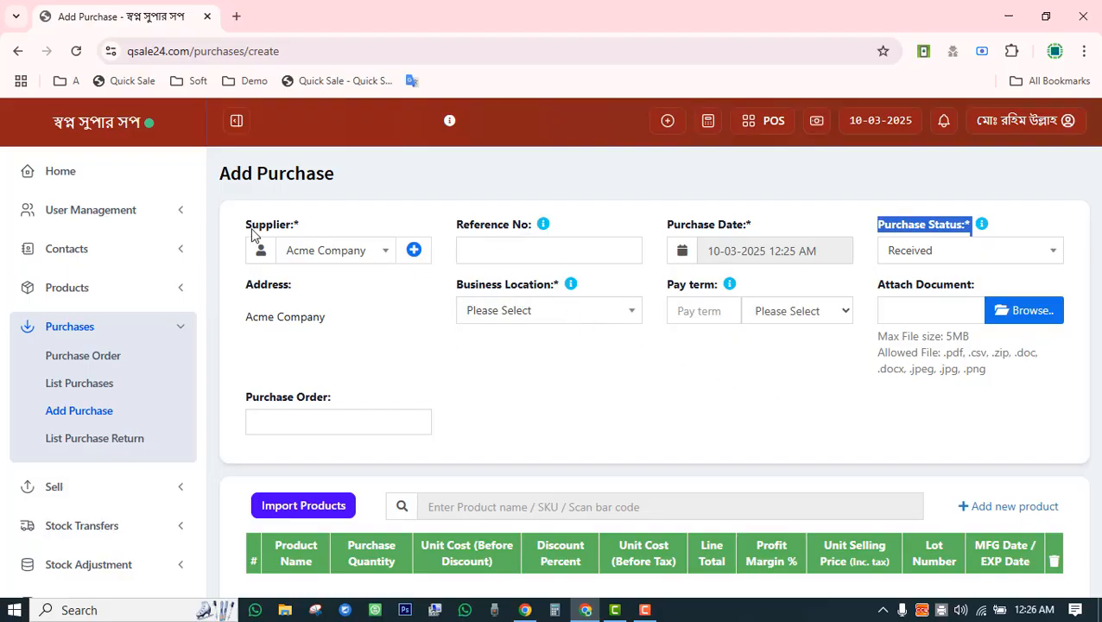
{"action": "left_click_drag", "start_coordinate": [248, 228], "coordinate": [270, 229]}
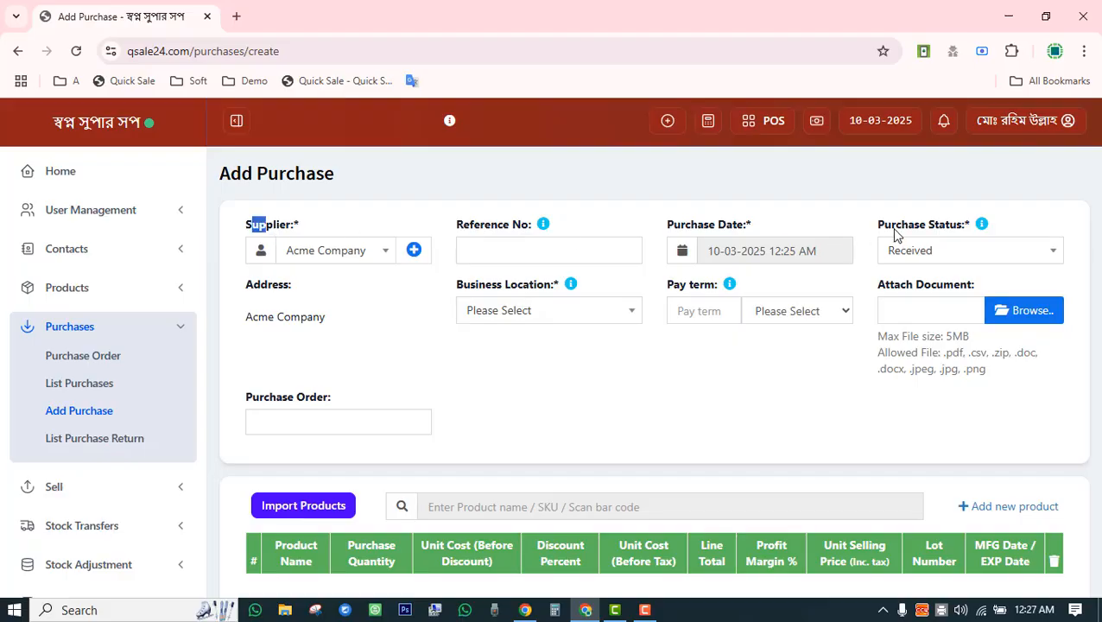
{"action": "left_click_drag", "start_coordinate": [895, 230], "coordinate": [943, 228]}
{"action": "left_click", "coordinate": [624, 389]}
Assign the purchase to the স্বপ্ন সুপার সপ (BL0001) business location.
{"action": "left_click", "coordinate": [553, 312]}
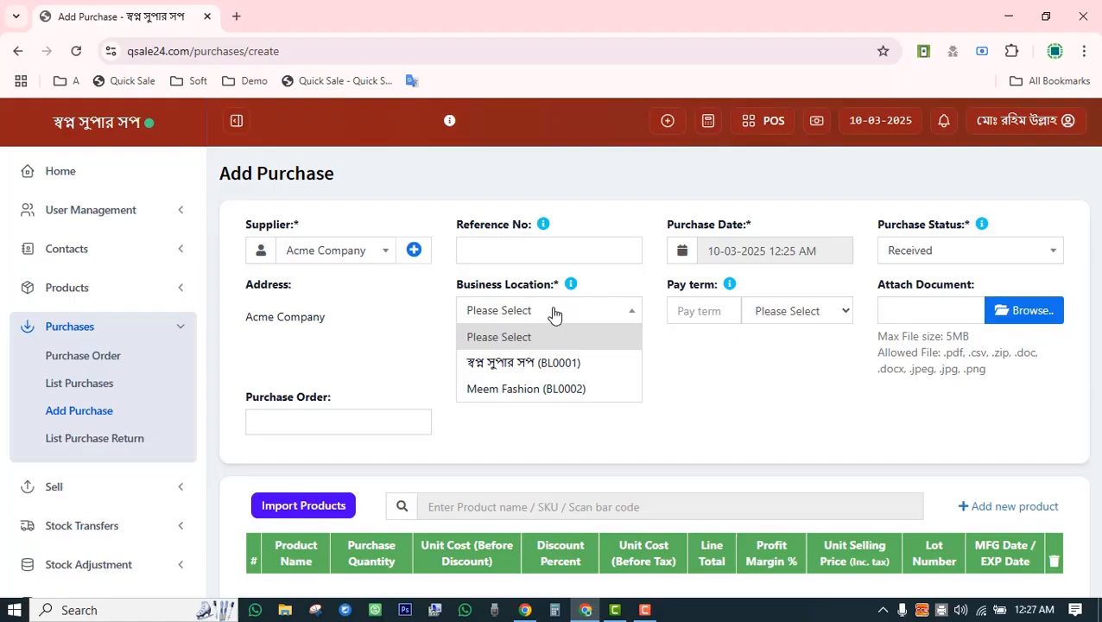
{"action": "left_click", "coordinate": [526, 364]}
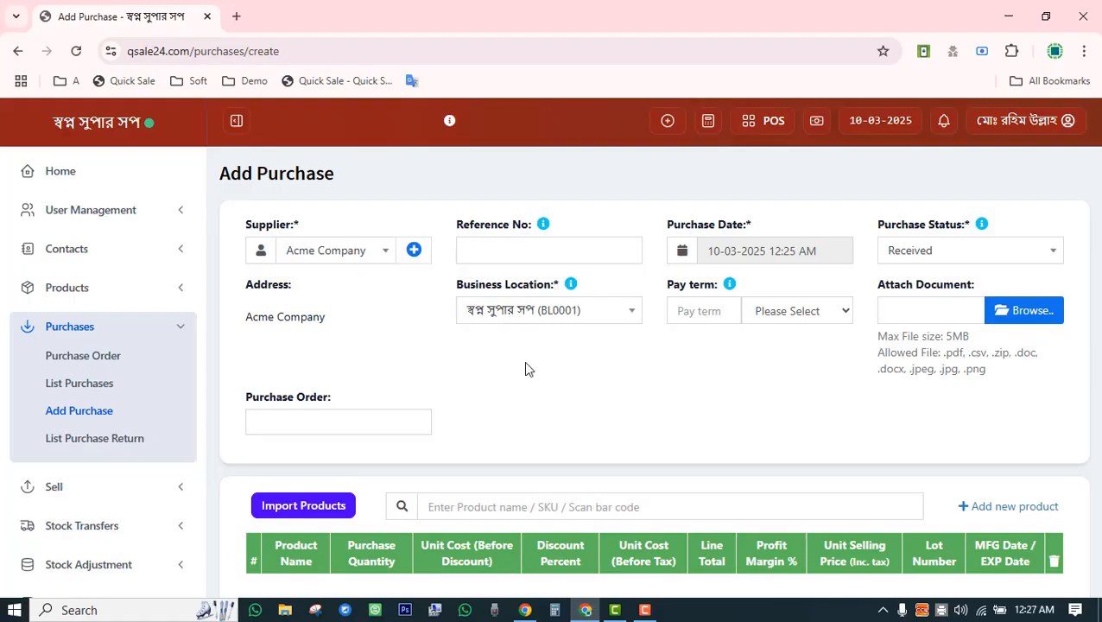
{"action": "scroll", "coordinate": [525, 367], "scroll_direction": "down", "scroll_amount": 3}
{"action": "scroll", "coordinate": [524, 367], "scroll_direction": "up", "scroll_amount": 3}
Search the products with 'las' and set the Laptop purchase quantity to 10.
{"action": "scroll", "coordinate": [526, 323], "scroll_direction": "down", "scroll_amount": 3}
{"action": "left_click", "coordinate": [476, 290]}
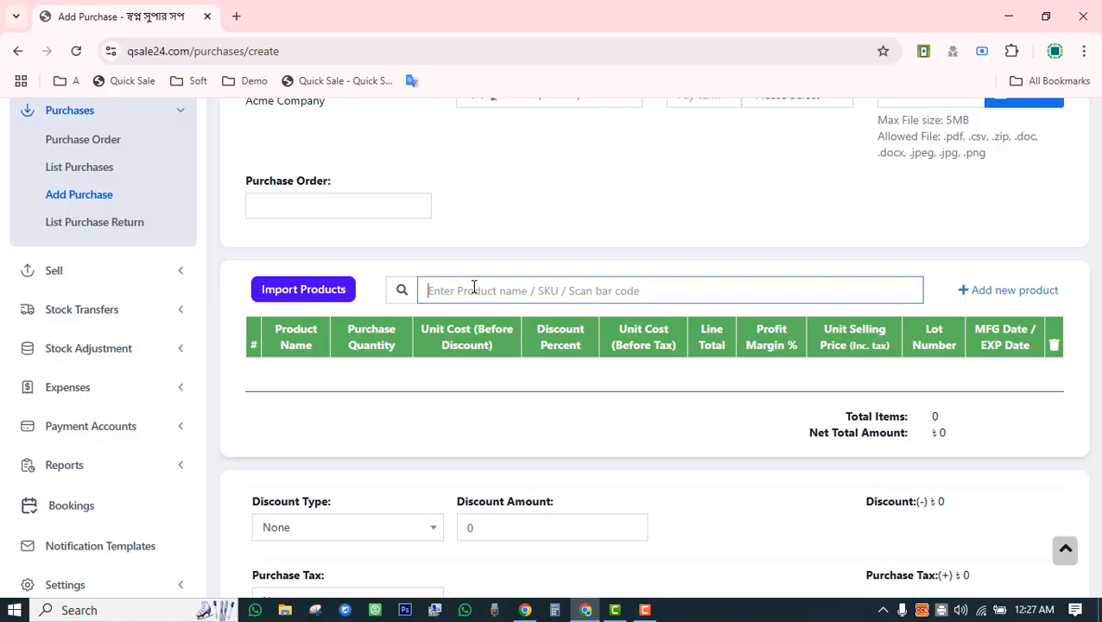
{"action": "type", "text": "la"}
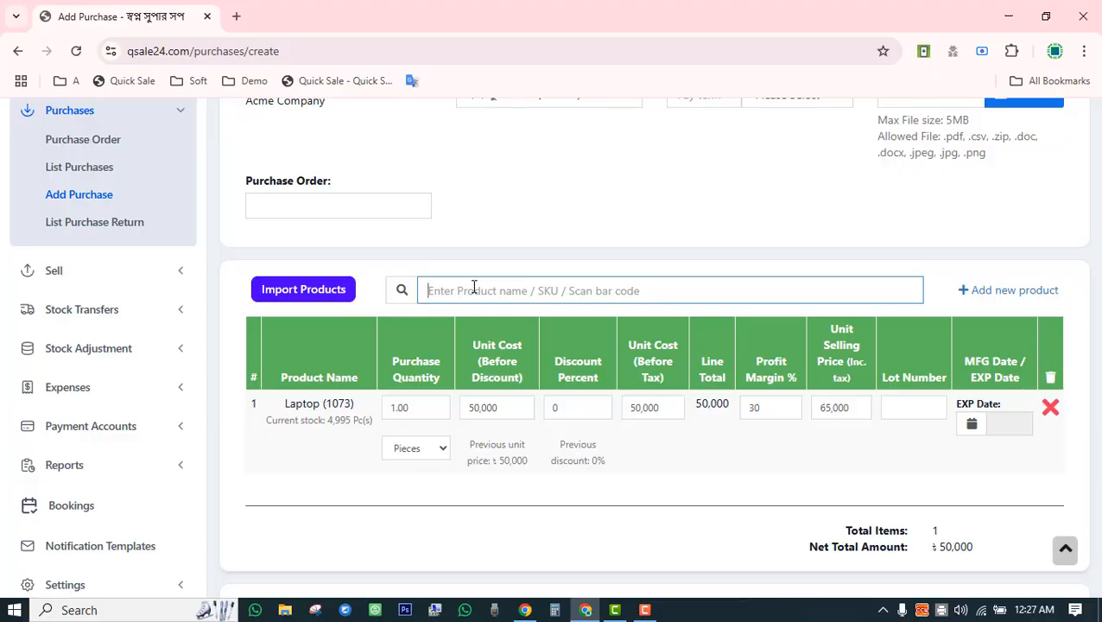
{"action": "type", "text": "s"}
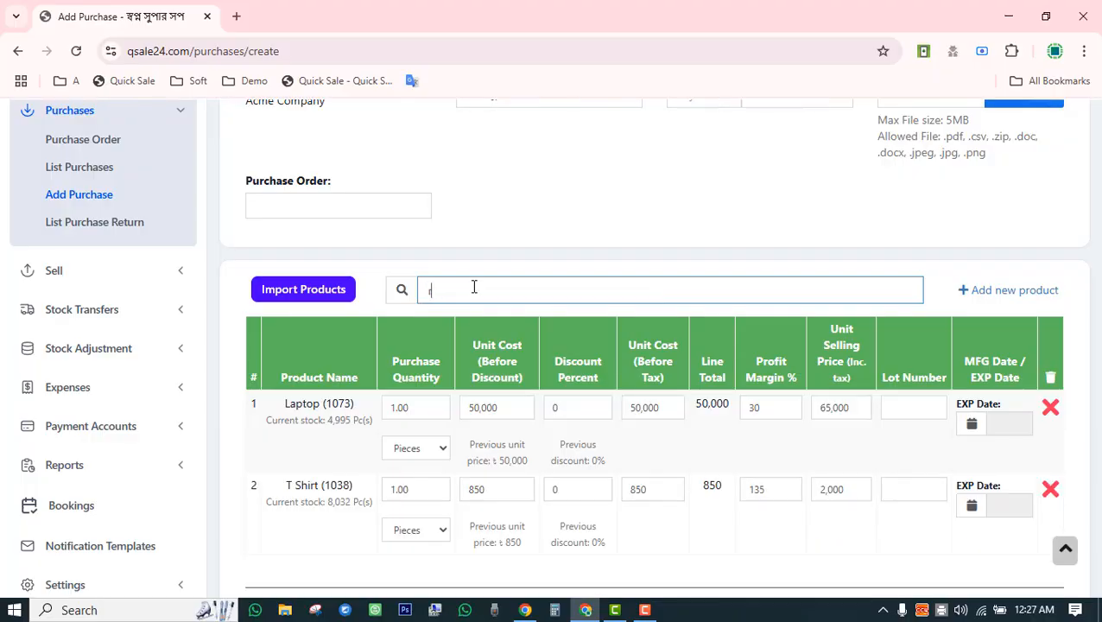
{"action": "scroll", "coordinate": [544, 373], "scroll_direction": "down", "scroll_amount": 3}
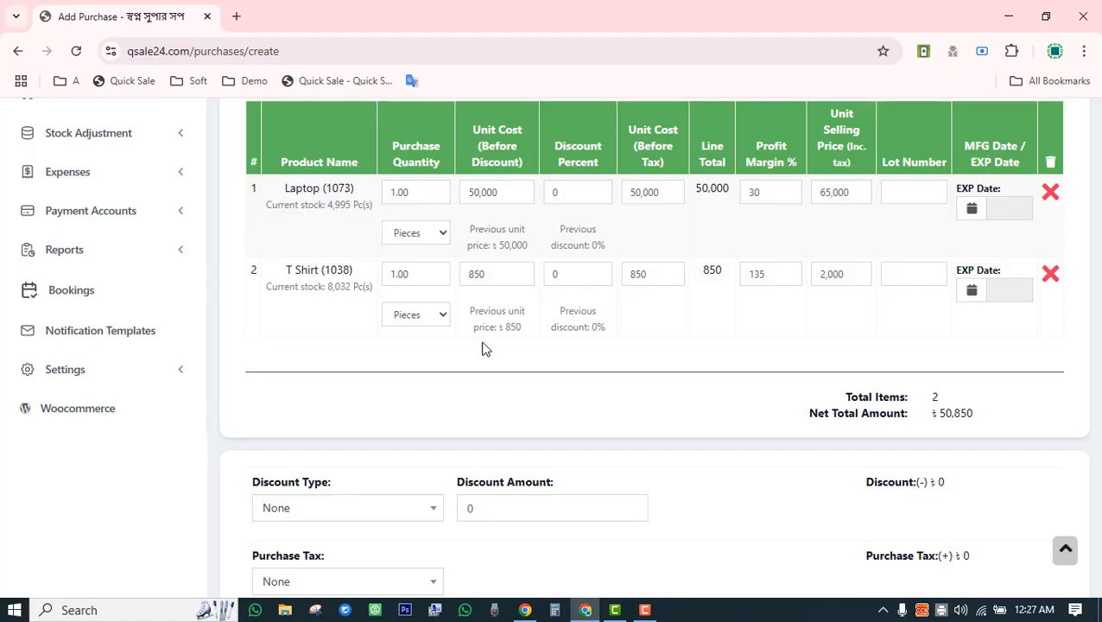
{"action": "double_click", "coordinate": [385, 198]}
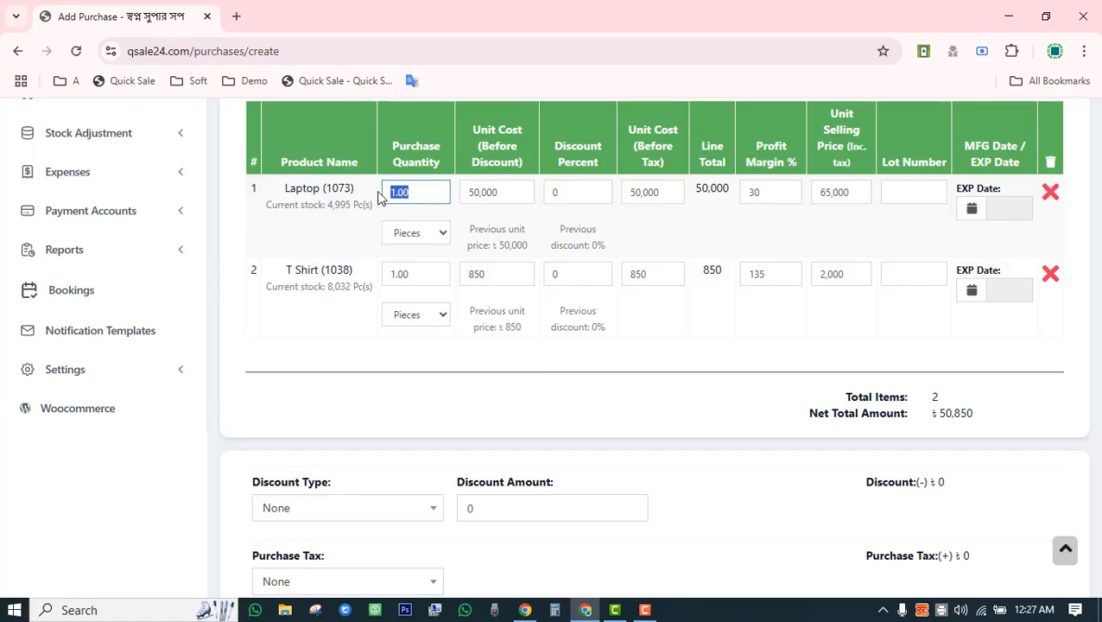
{"action": "type", "text": "10"}
{"action": "left_click", "coordinate": [361, 245]}
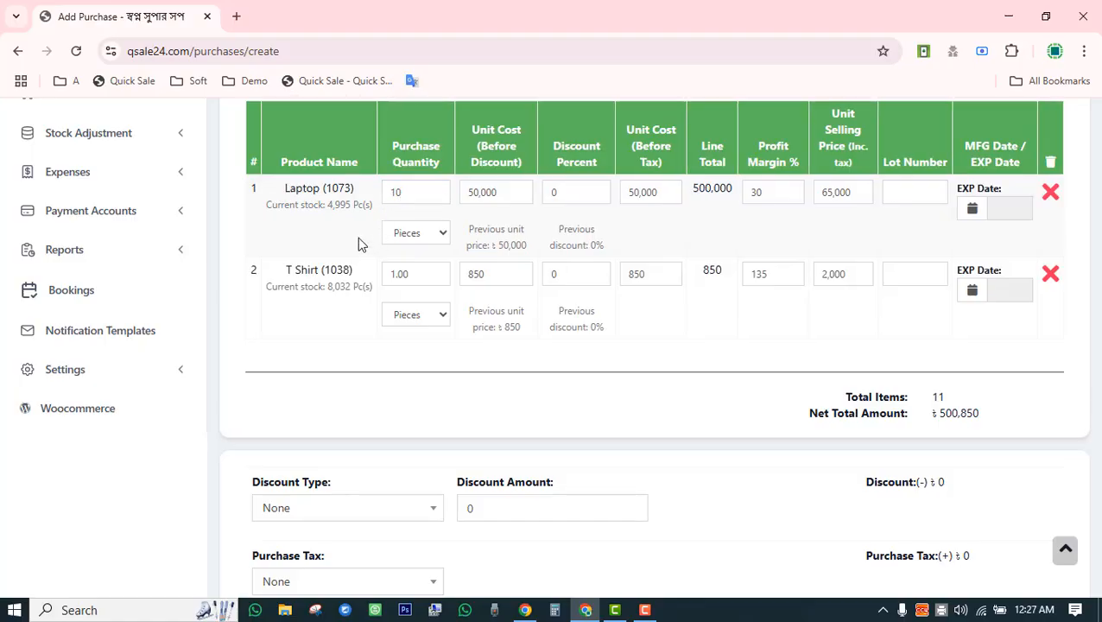
{"action": "left_click_drag", "start_coordinate": [327, 204], "coordinate": [343, 204]}
{"action": "left_click", "coordinate": [416, 189]}
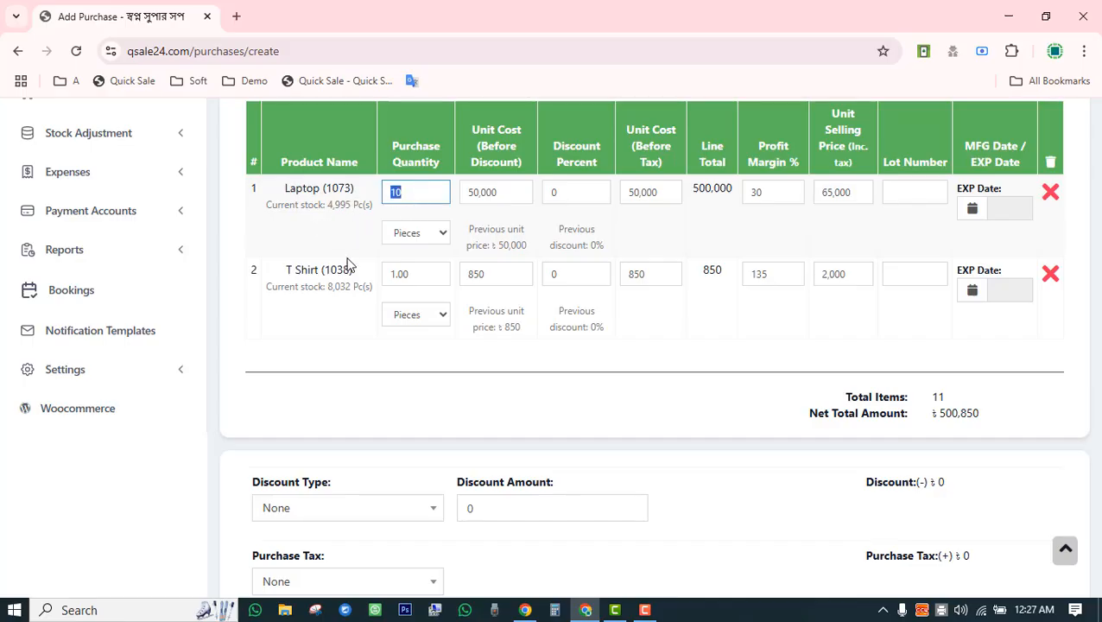
{"action": "left_click_drag", "start_coordinate": [324, 204], "coordinate": [368, 204]}
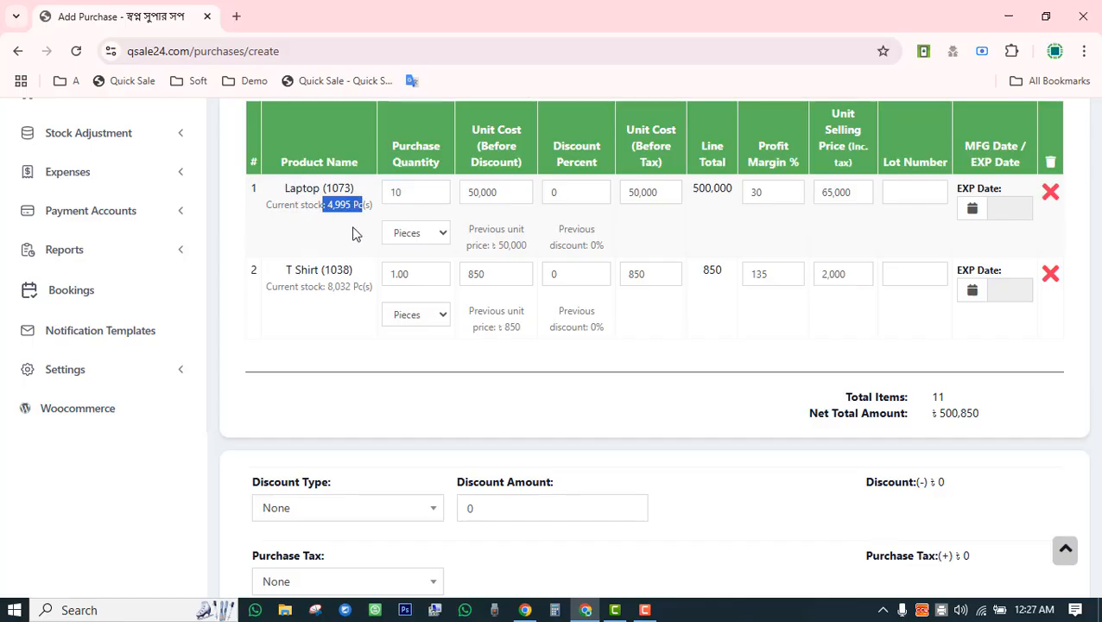
{"action": "left_click", "coordinate": [356, 228]}
Set the T Shirt purchase quantity to 50.
{"action": "left_click_drag", "start_coordinate": [326, 288], "coordinate": [383, 276]}
{"action": "left_click", "coordinate": [363, 319]}
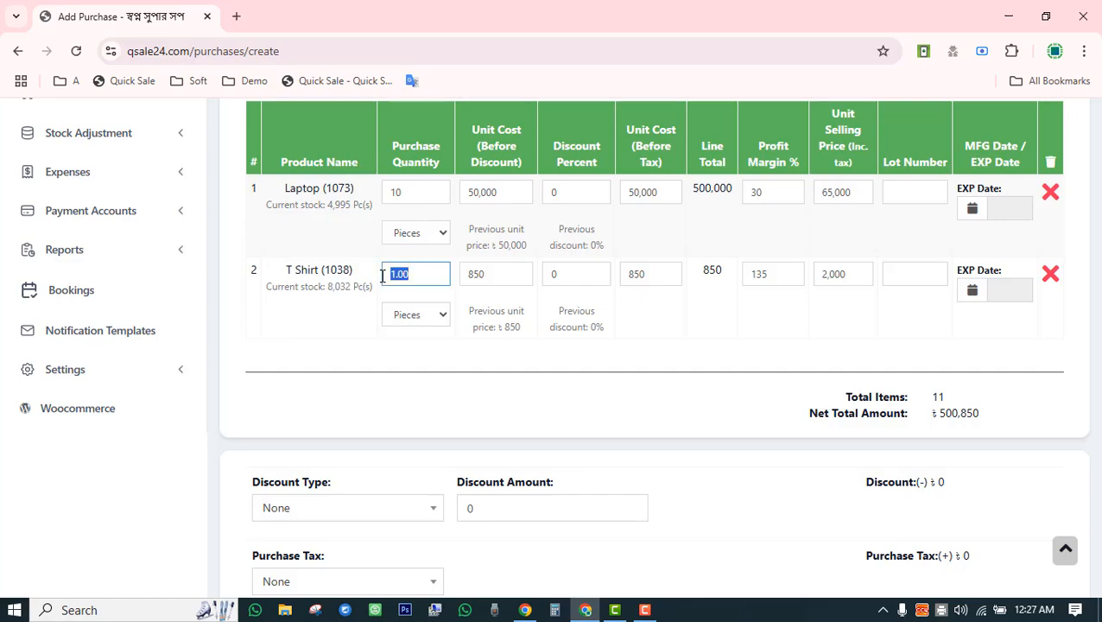
{"action": "type", "text": "50"}
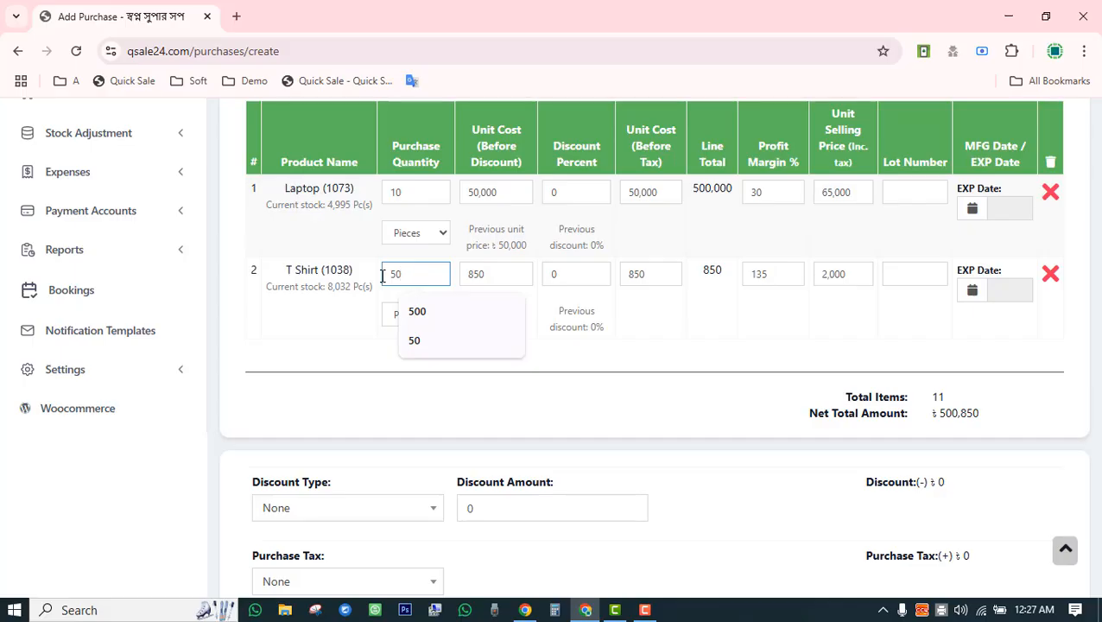
{"action": "left_click_drag", "start_coordinate": [324, 291], "coordinate": [377, 287]}
{"action": "double_click", "coordinate": [425, 277]}
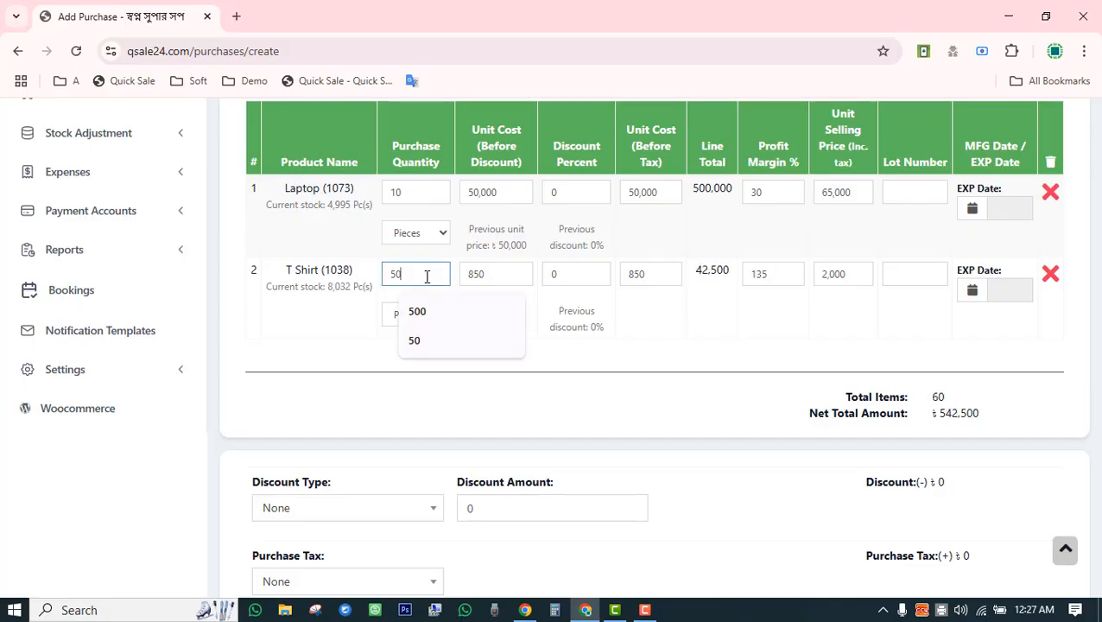
{"action": "left_click", "coordinate": [691, 354]}
Raise the Laptop unit cost to 55,000, bringing the net total to 592,500.
{"action": "double_click", "coordinate": [480, 192]}
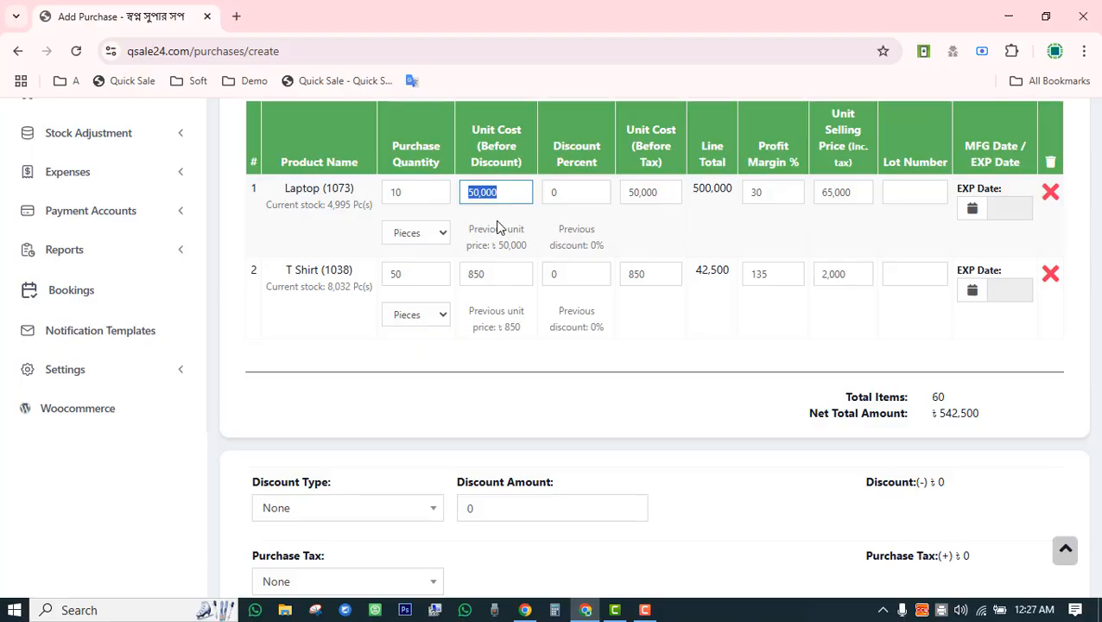
{"action": "type", "text": "5500"}
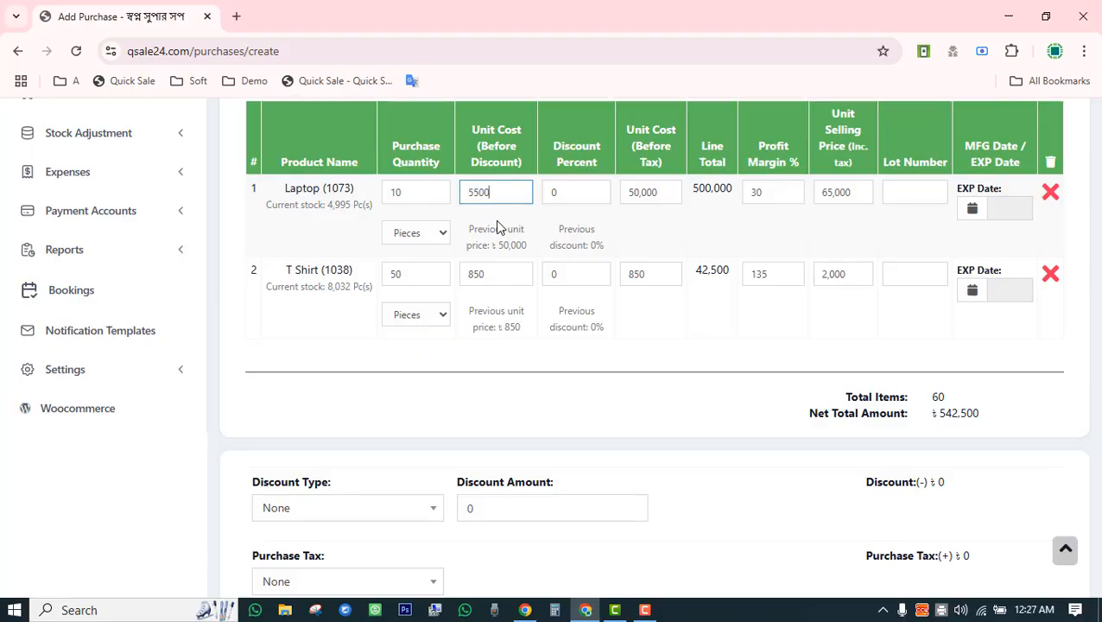
{"action": "type", "text": "0"}
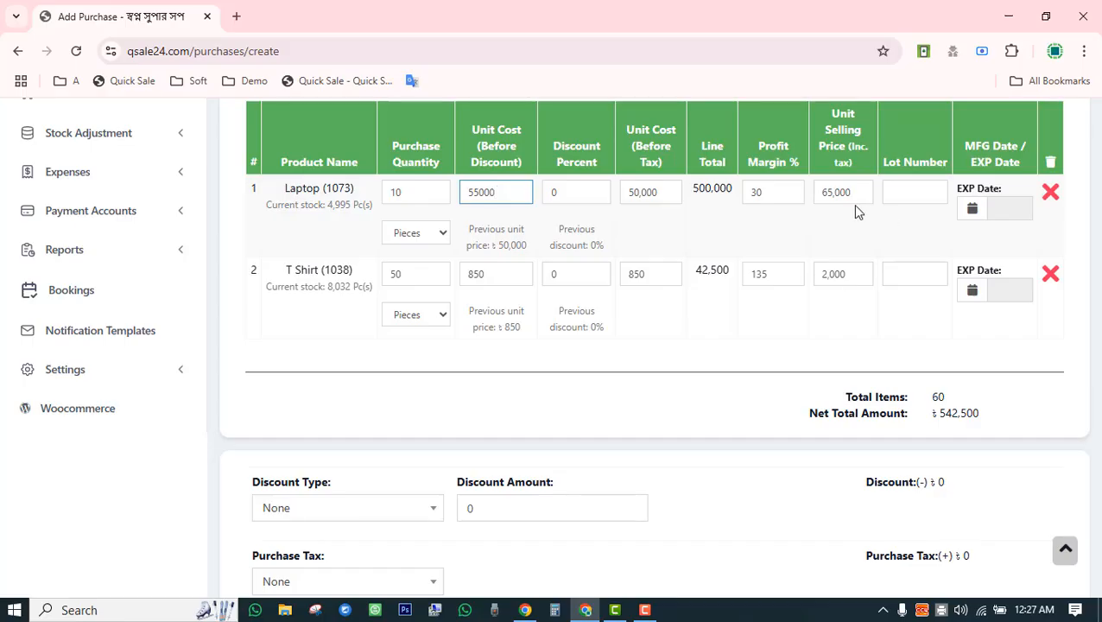
{"action": "double_click", "coordinate": [848, 192]}
{"action": "double_click", "coordinate": [528, 276]}
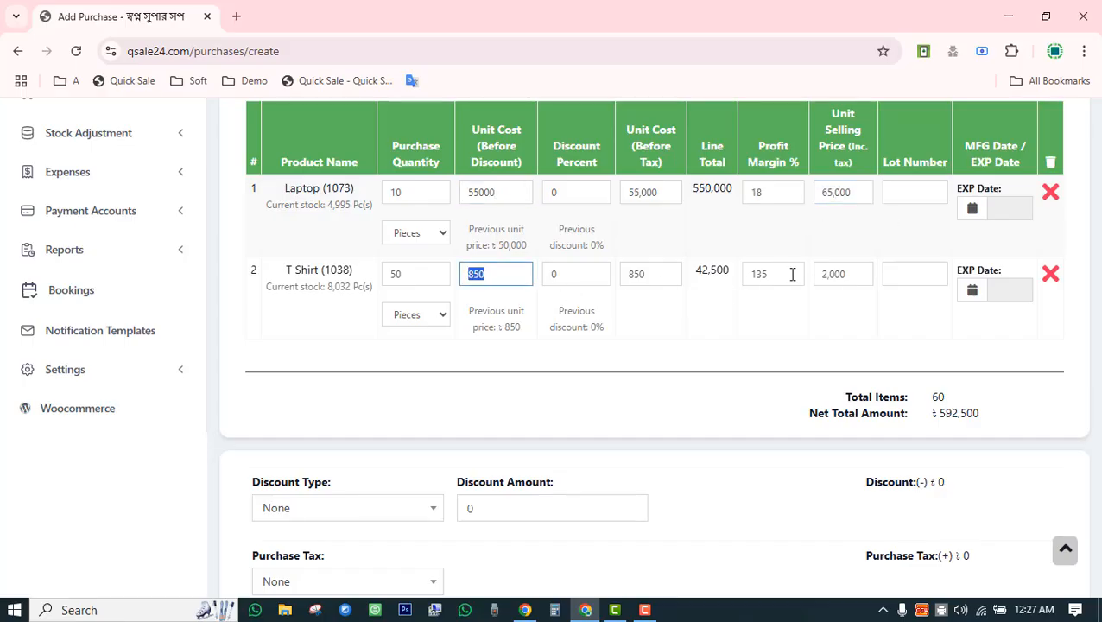
{"action": "double_click", "coordinate": [851, 274]}
{"action": "left_click", "coordinate": [838, 316]}
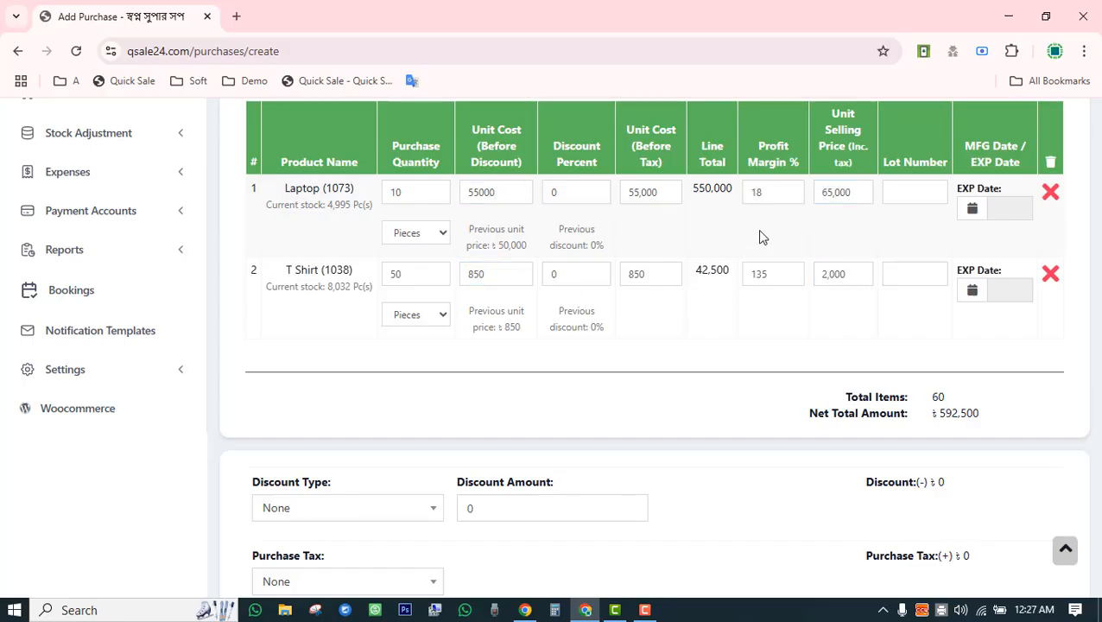
{"action": "left_click_drag", "start_coordinate": [286, 193], "coordinate": [325, 193]}
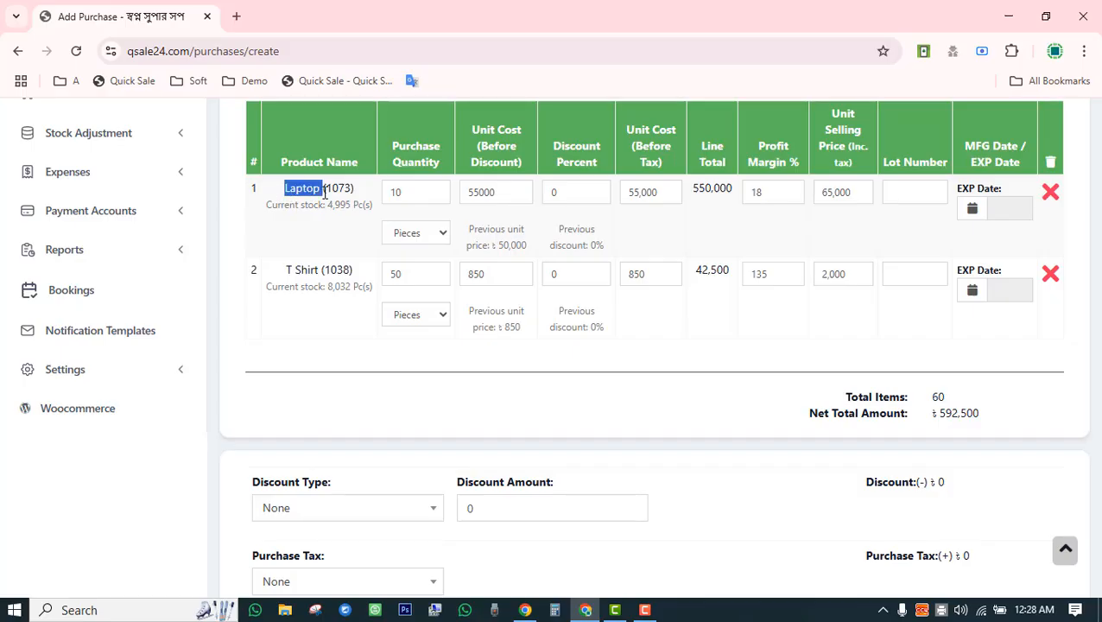
Fill in lot number 123654 for the Laptop line, leaving both expiry dates blank.
{"action": "left_click", "coordinate": [899, 194]}
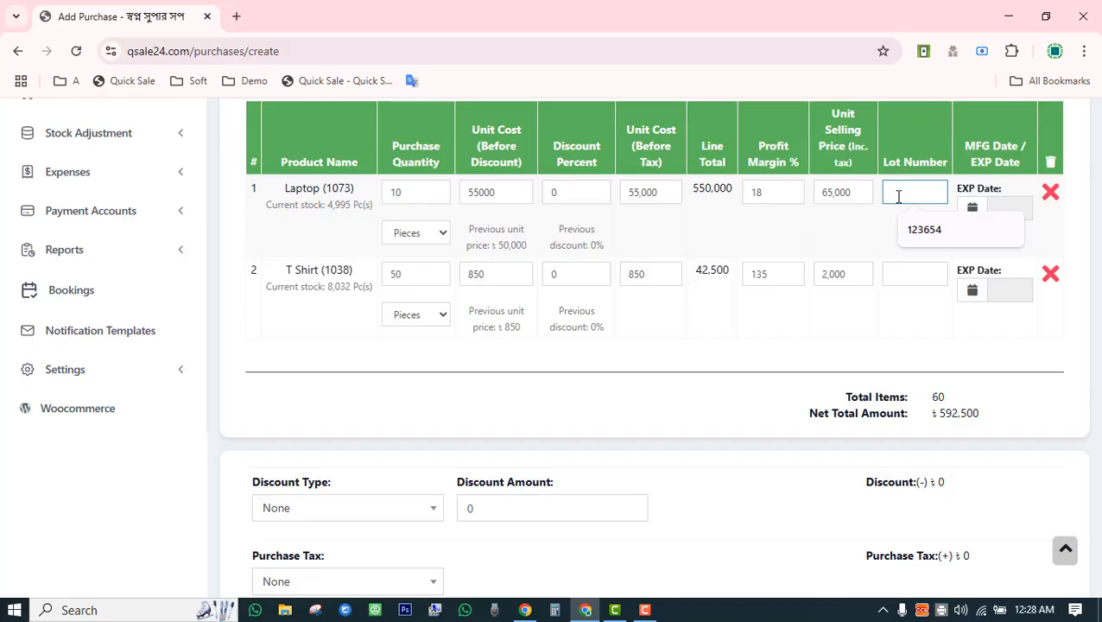
{"action": "left_click", "coordinate": [917, 229]}
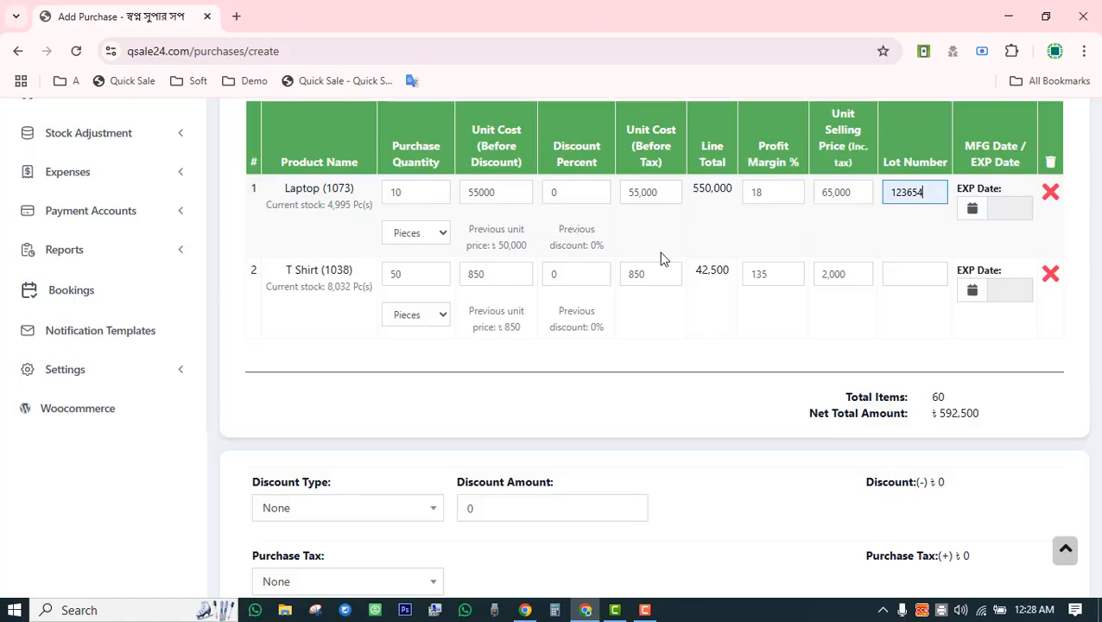
{"action": "left_click", "coordinate": [1009, 207]}
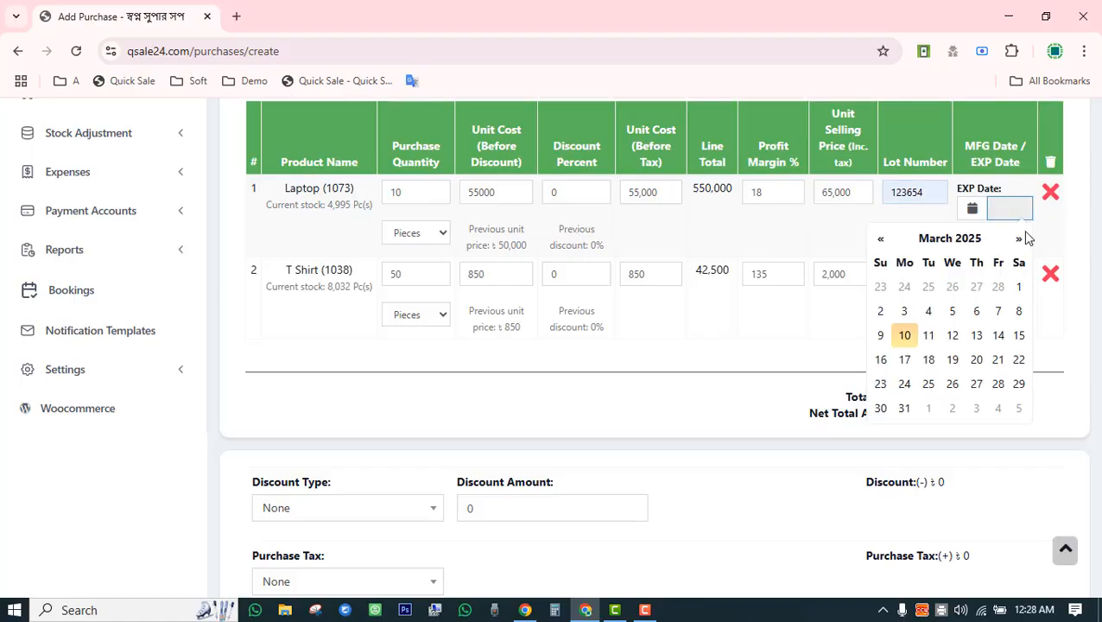
{"action": "left_click", "coordinate": [1052, 361]}
{"action": "left_click", "coordinate": [1010, 293]}
{"action": "left_click", "coordinate": [1059, 345]}
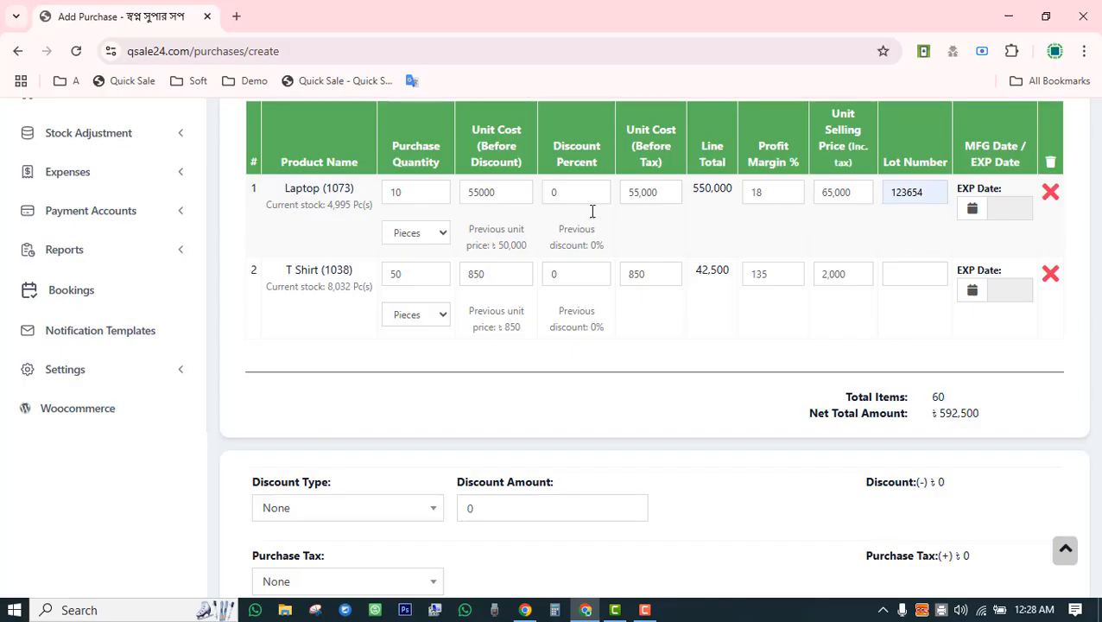
Copy the 592,500 net total into the payment amount so nothing remains due.
{"action": "scroll", "coordinate": [691, 369], "scroll_direction": "down", "scroll_amount": 3}
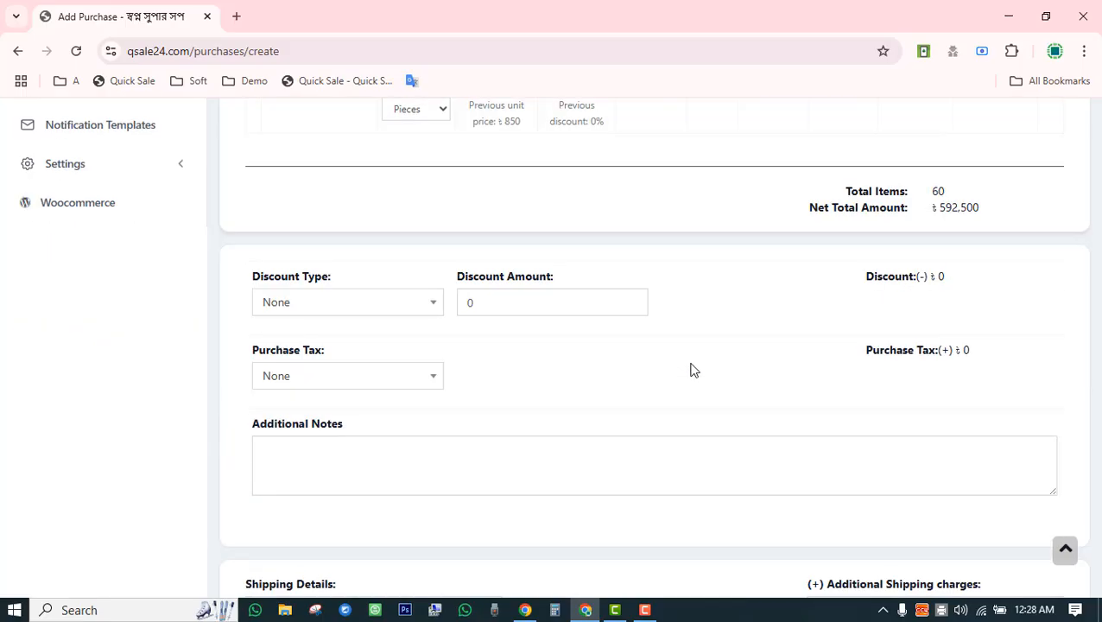
{"action": "left_click_drag", "start_coordinate": [935, 197], "coordinate": [981, 202]}
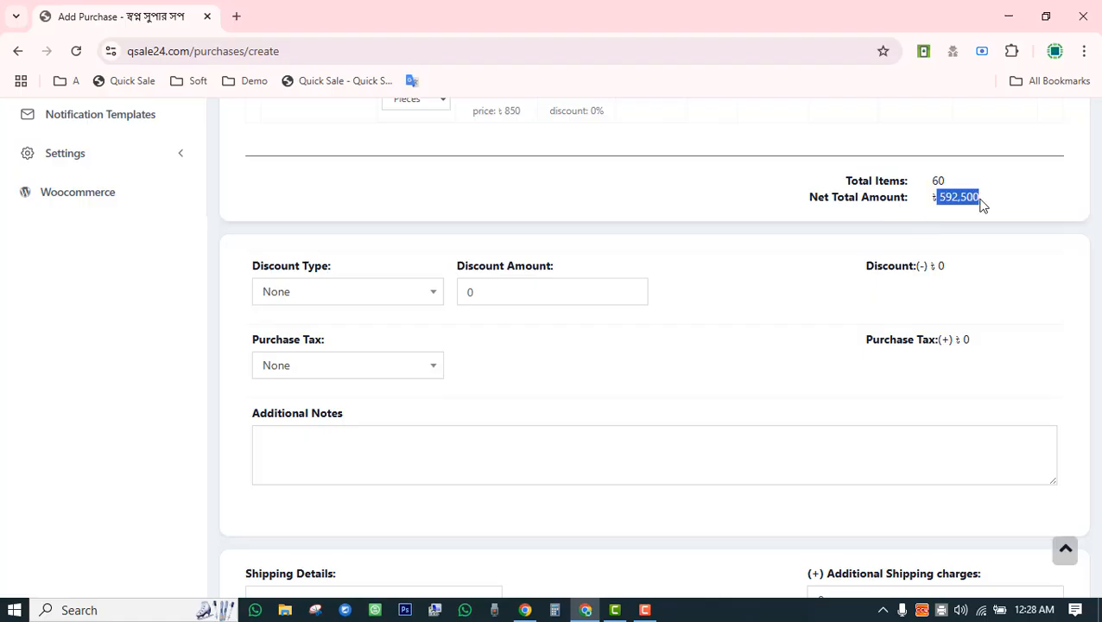
{"action": "right_click", "coordinate": [964, 198]}
{"action": "left_click", "coordinate": [926, 218]}
{"action": "scroll", "coordinate": [809, 342], "scroll_direction": "down", "scroll_amount": 5}
{"action": "scroll", "coordinate": [809, 342], "scroll_direction": "down", "scroll_amount": 2}
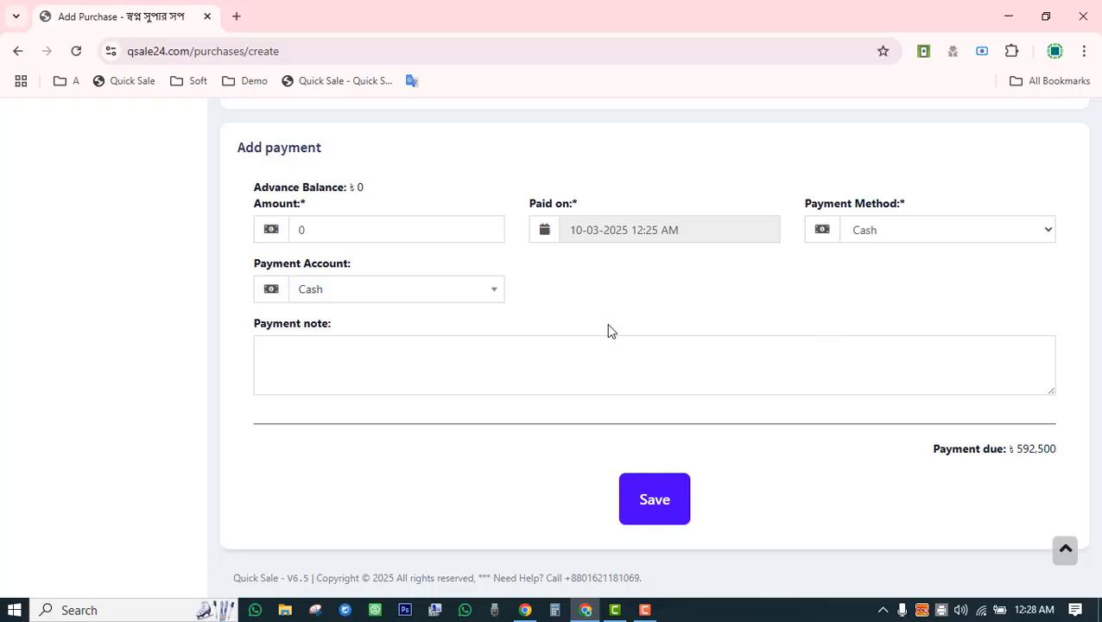
{"action": "left_click_drag", "start_coordinate": [1014, 450], "coordinate": [1056, 449]}
{"action": "left_click", "coordinate": [363, 233]}
{"action": "right_click", "coordinate": [364, 232]}
{"action": "left_click", "coordinate": [389, 309]}
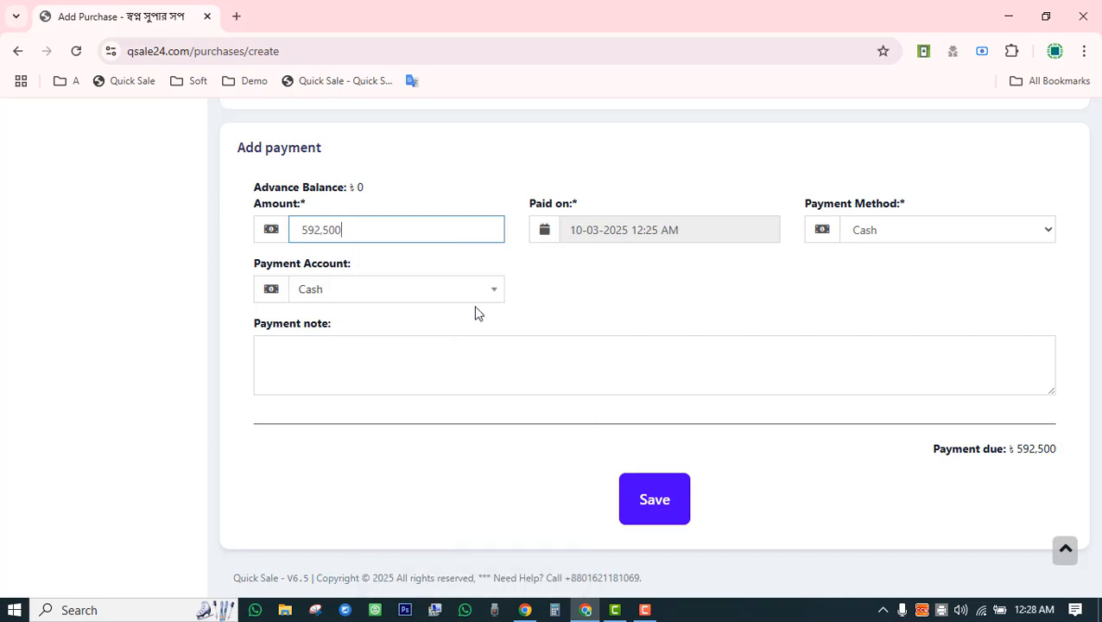
{"action": "left_click", "coordinate": [552, 321]}
{"action": "left_click_drag", "start_coordinate": [1047, 450], "coordinate": [964, 449]}
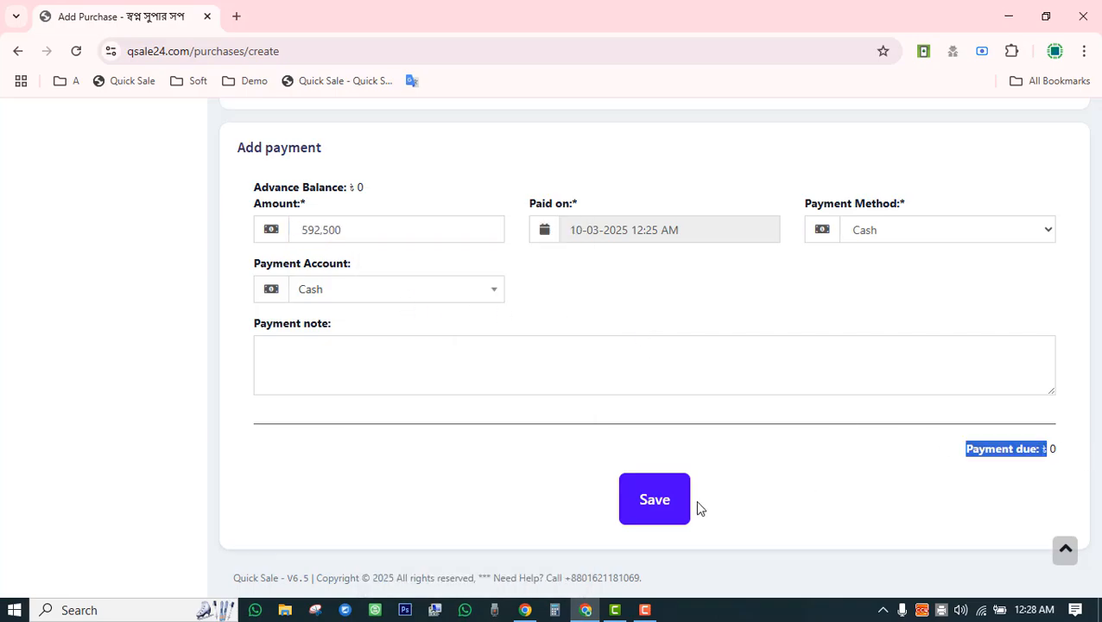
Save purchase PO2025/0025 as received and fully paid.
{"action": "left_click", "coordinate": [653, 499]}
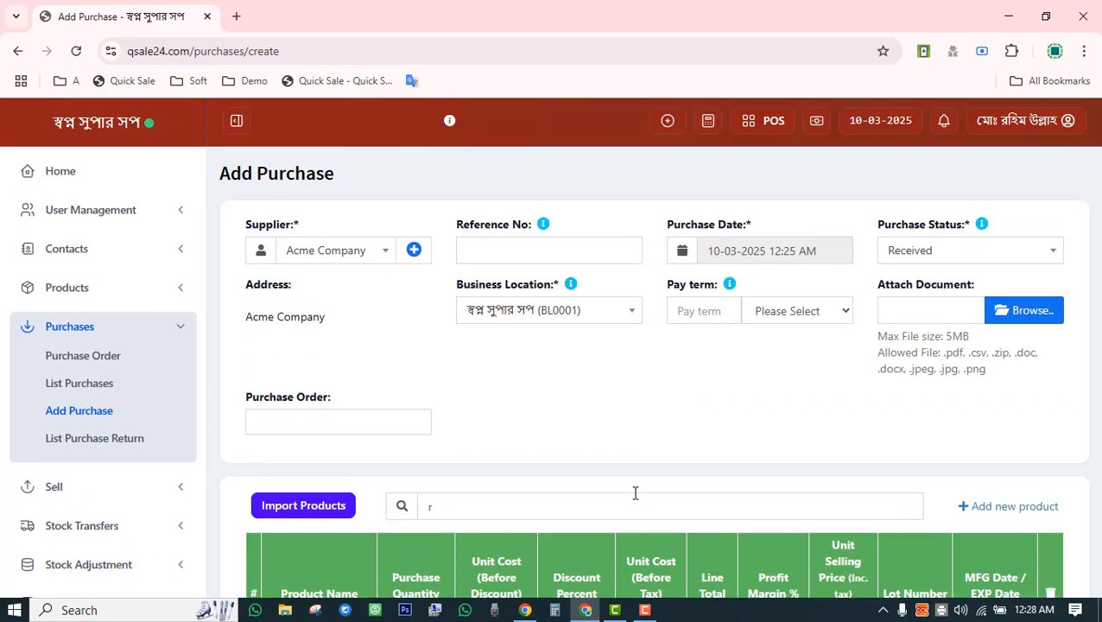
{"action": "scroll", "coordinate": [518, 431], "scroll_direction": "down", "scroll_amount": 5}
{"action": "double_click", "coordinate": [401, 280]}
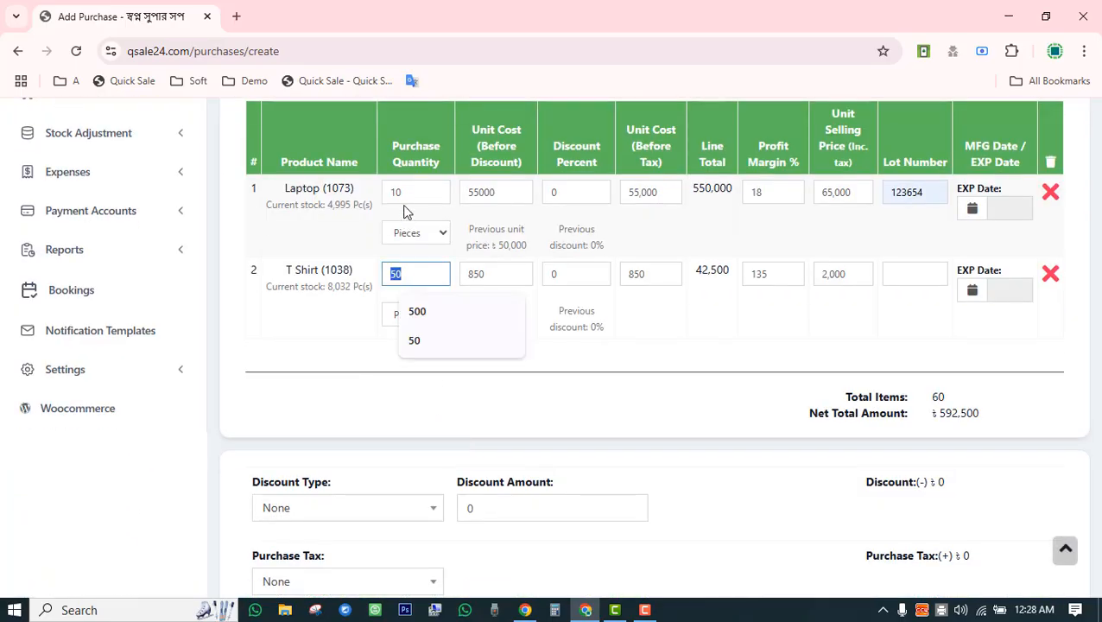
{"action": "double_click", "coordinate": [400, 195]}
{"action": "scroll", "coordinate": [538, 424], "scroll_direction": "down", "scroll_amount": 10}
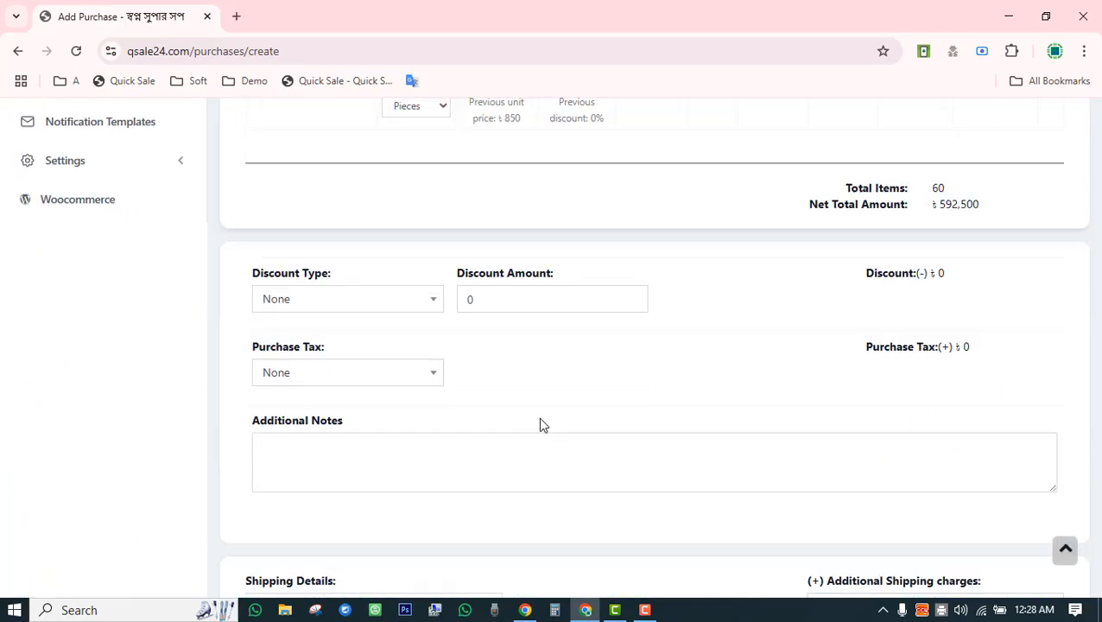
{"action": "left_click", "coordinate": [666, 514]}
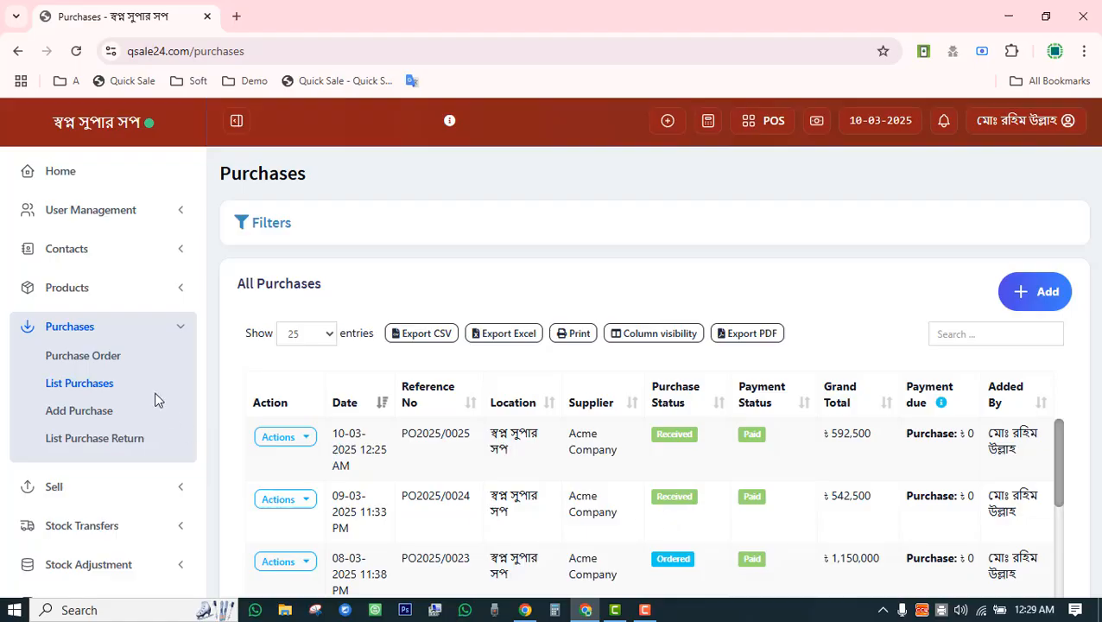
{"action": "left_click", "coordinate": [95, 287]}
{"action": "left_click", "coordinate": [97, 322]}
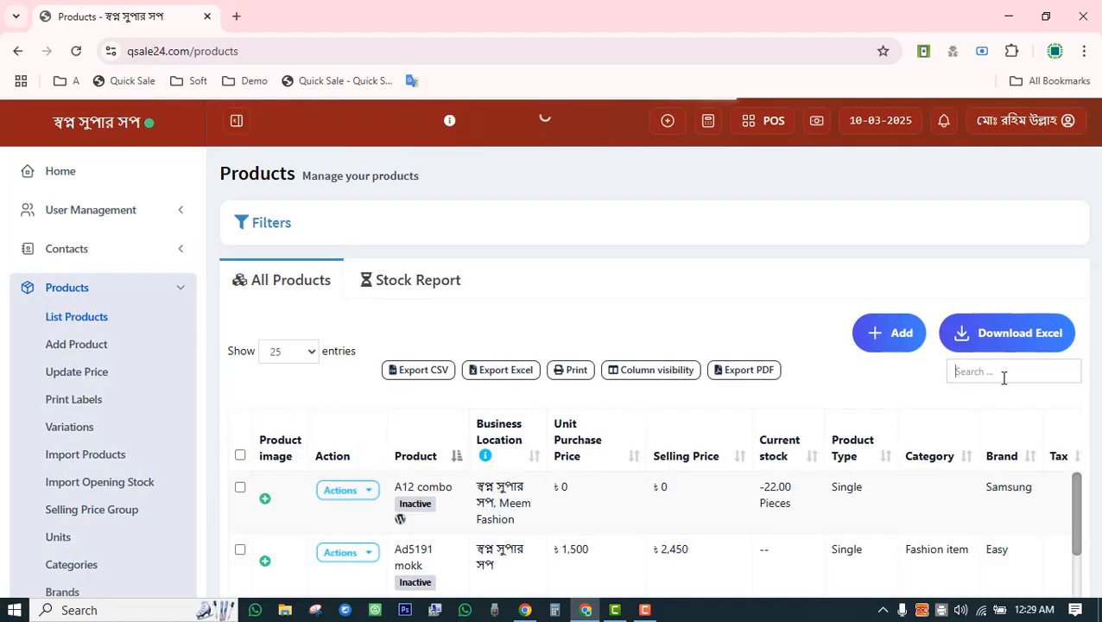
{"action": "left_click", "coordinate": [1003, 376]}
{"action": "type", "text": "lapto"}
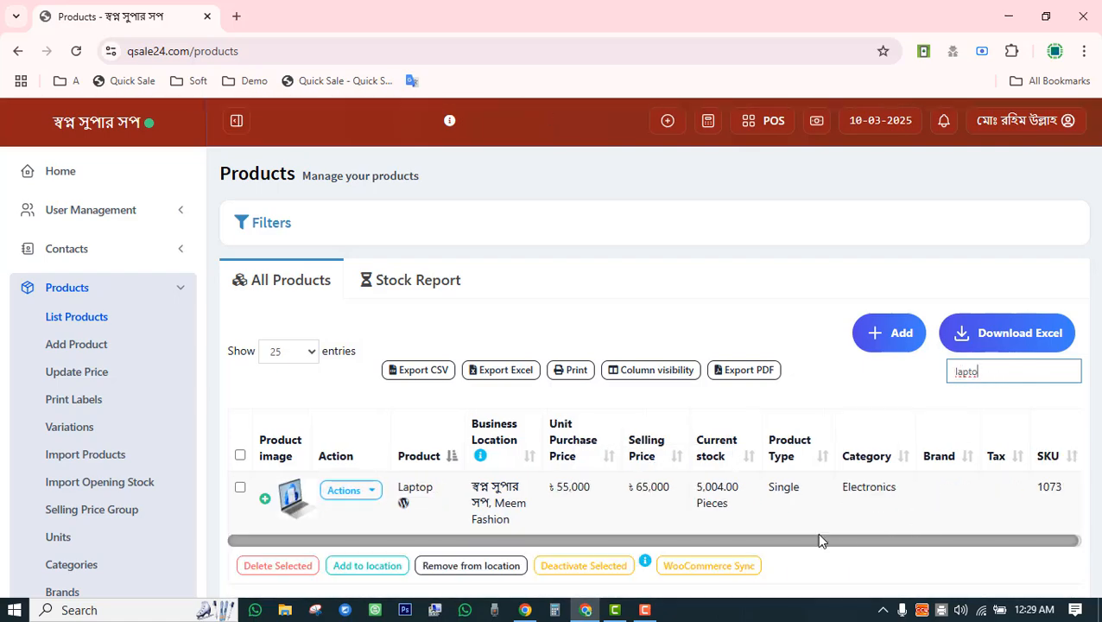
{"action": "left_click", "coordinate": [369, 491]}
{"action": "scroll", "coordinate": [374, 452], "scroll_direction": "down", "scroll_amount": 3}
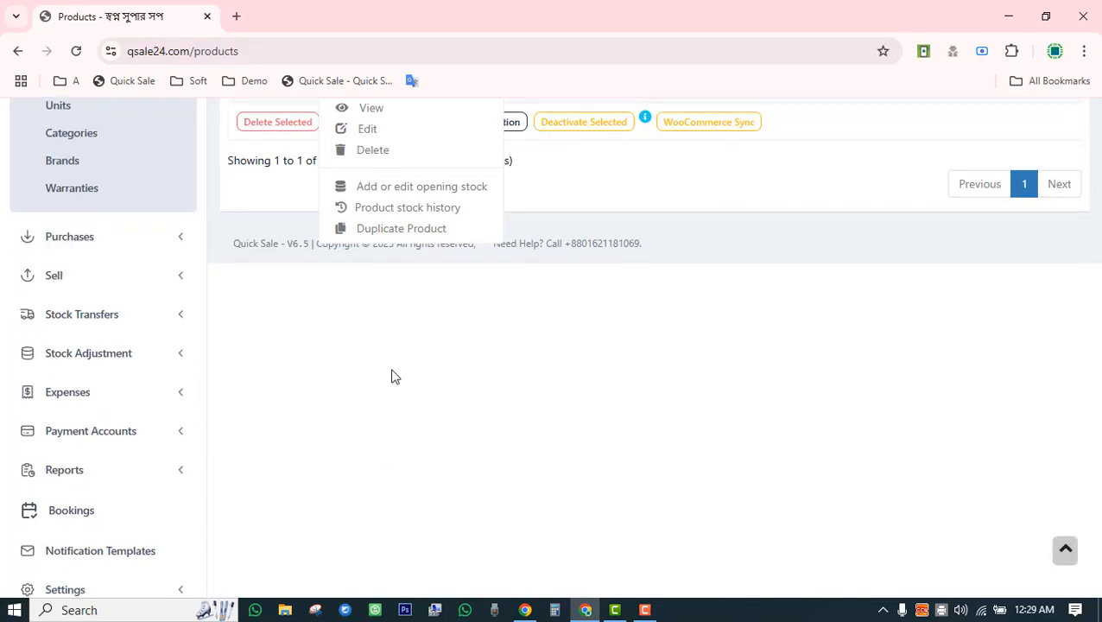
{"action": "left_click", "coordinate": [437, 207]}
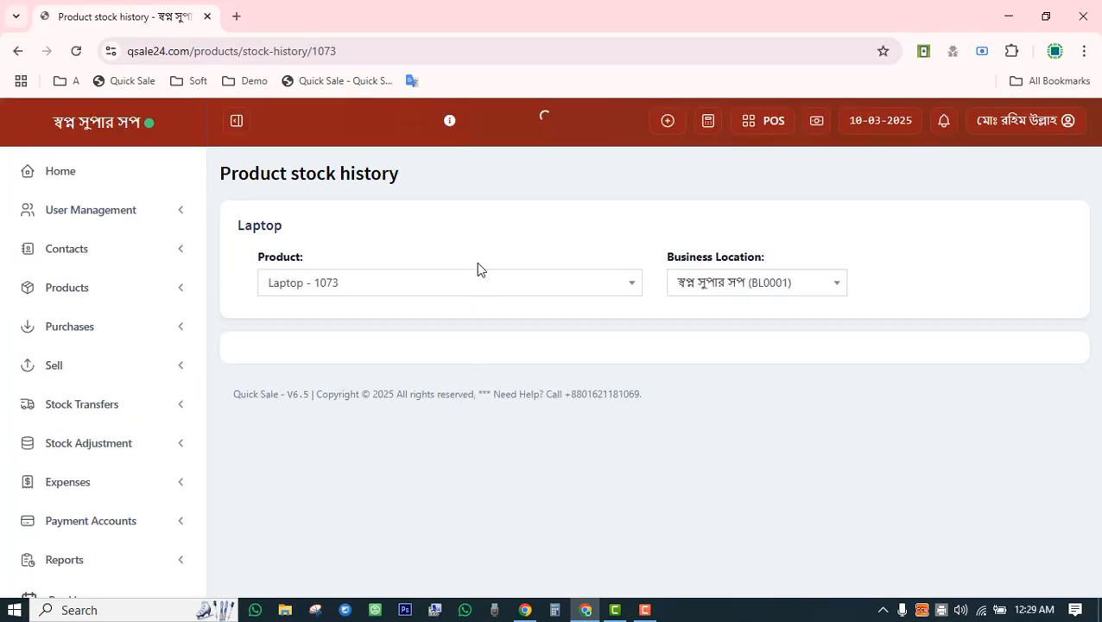
{"action": "scroll", "coordinate": [478, 268], "scroll_direction": "down", "scroll_amount": 3}
{"action": "scroll", "coordinate": [469, 341], "scroll_direction": "down", "scroll_amount": 3}
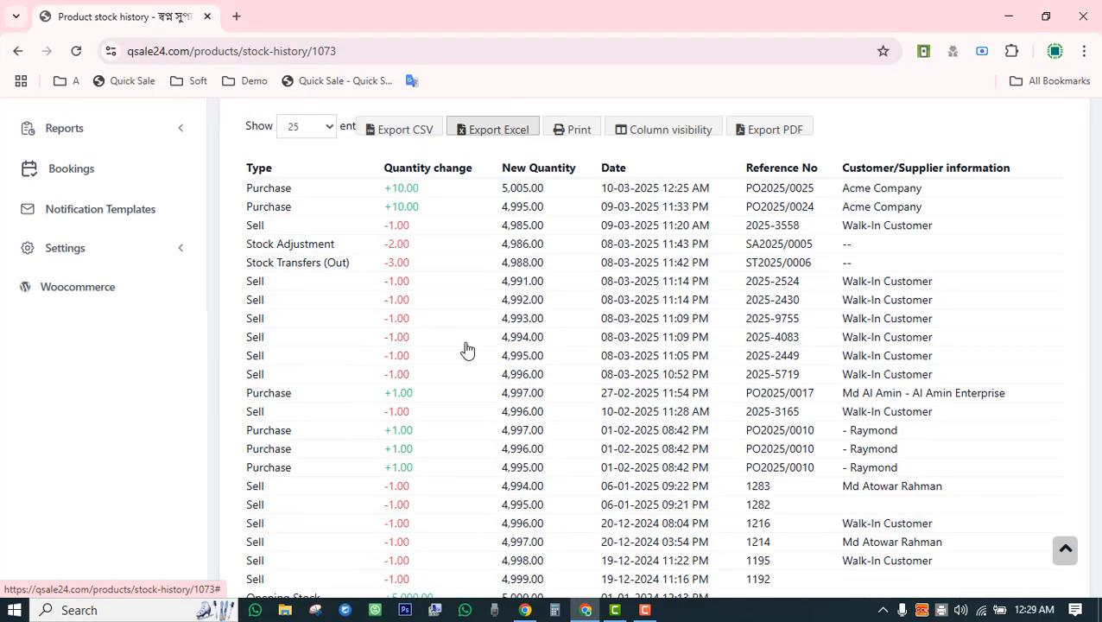
{"action": "left_click_drag", "start_coordinate": [389, 190], "coordinate": [423, 197]}
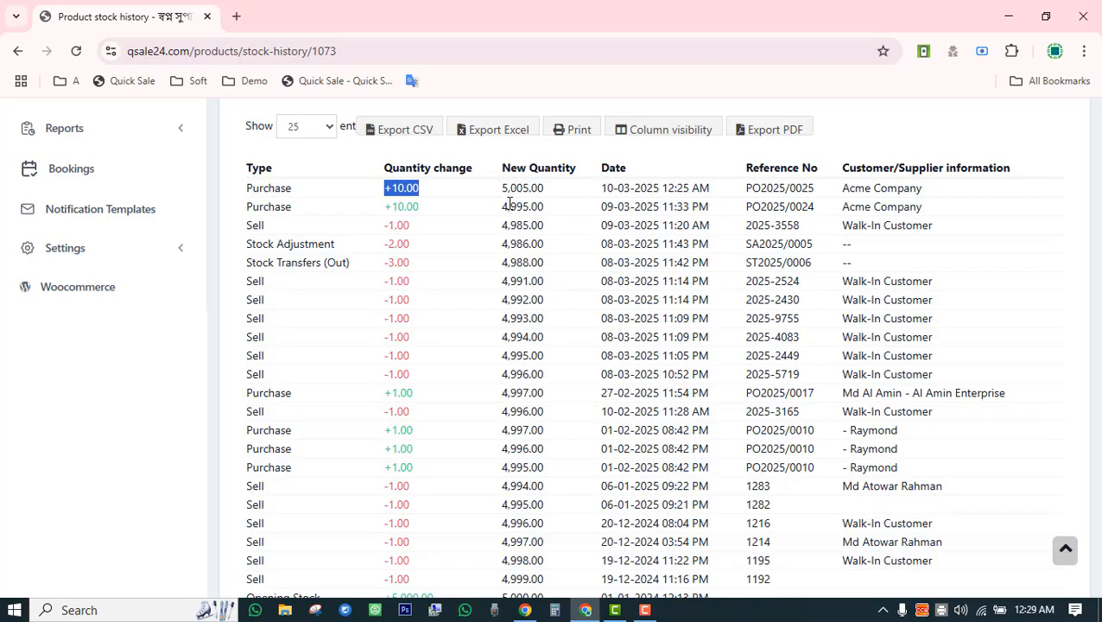
{"action": "left_click_drag", "start_coordinate": [502, 207], "coordinate": [539, 208]}
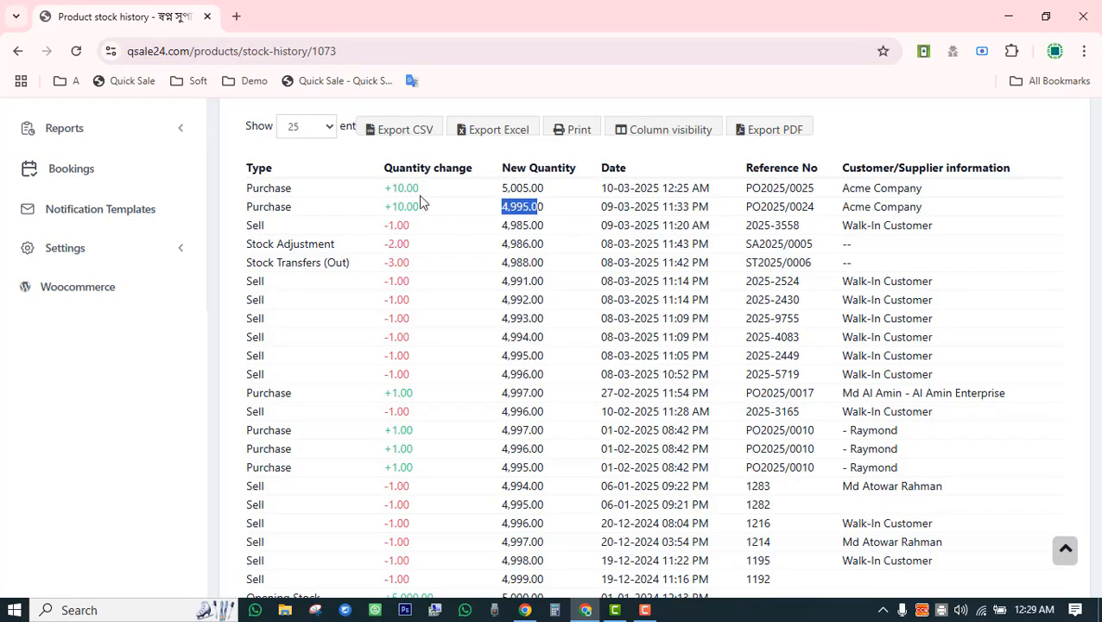
{"action": "left_click_drag", "start_coordinate": [391, 188], "coordinate": [422, 195]}
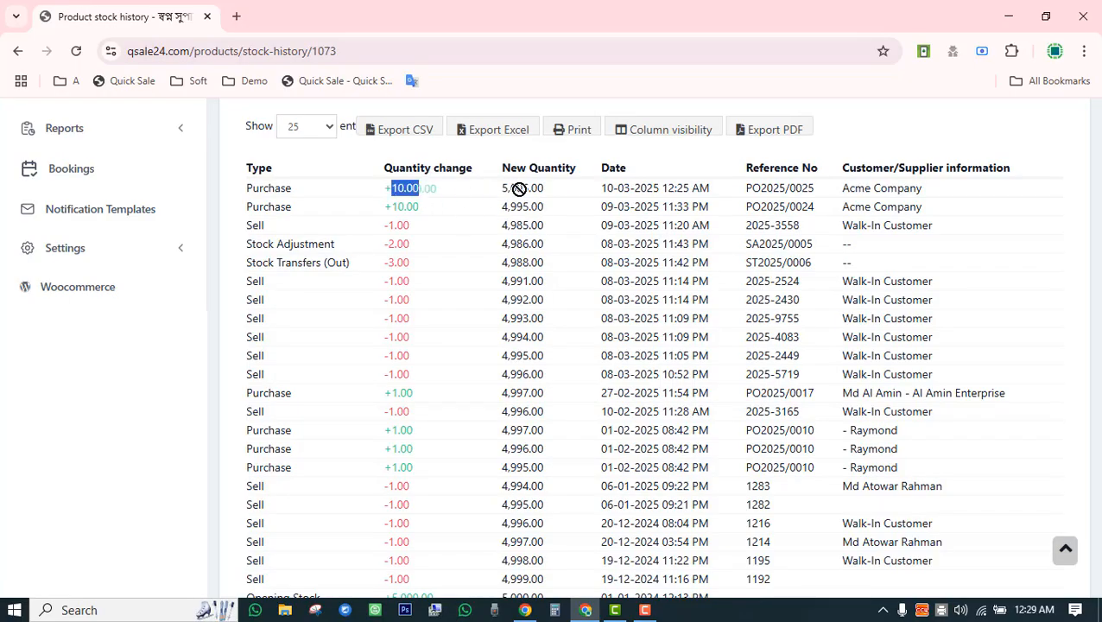
{"action": "left_click", "coordinate": [505, 186]}
{"action": "left_click_drag", "start_coordinate": [501, 187], "coordinate": [557, 190]}
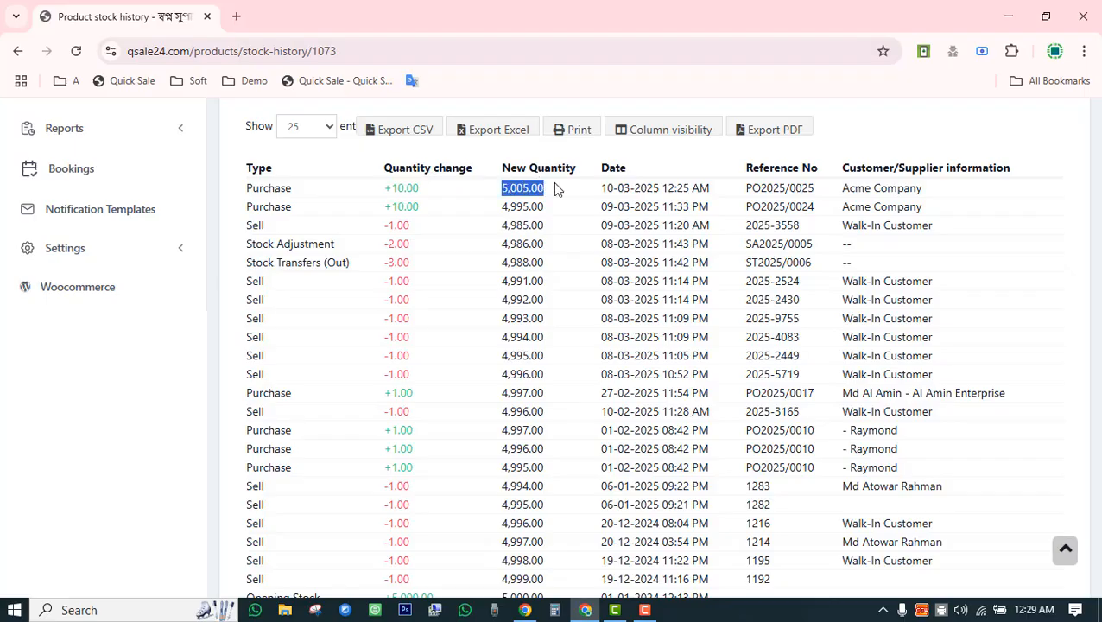
{"action": "left_click_drag", "start_coordinate": [391, 208], "coordinate": [403, 398]}
{"action": "scroll", "coordinate": [404, 448], "scroll_direction": "down", "scroll_amount": 1}
{"action": "scroll", "coordinate": [403, 447], "scroll_direction": "up", "scroll_amount": 2}
{"action": "left_click", "coordinate": [392, 373]}
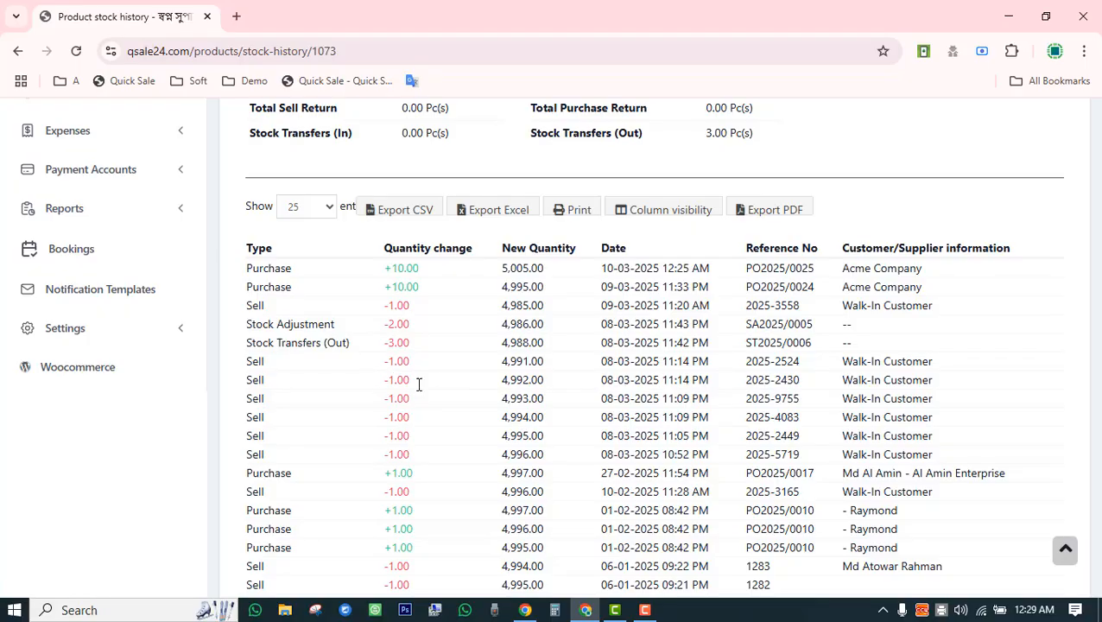
{"action": "left_click_drag", "start_coordinate": [498, 343], "coordinate": [533, 362]}
{"action": "left_click", "coordinate": [535, 278]}
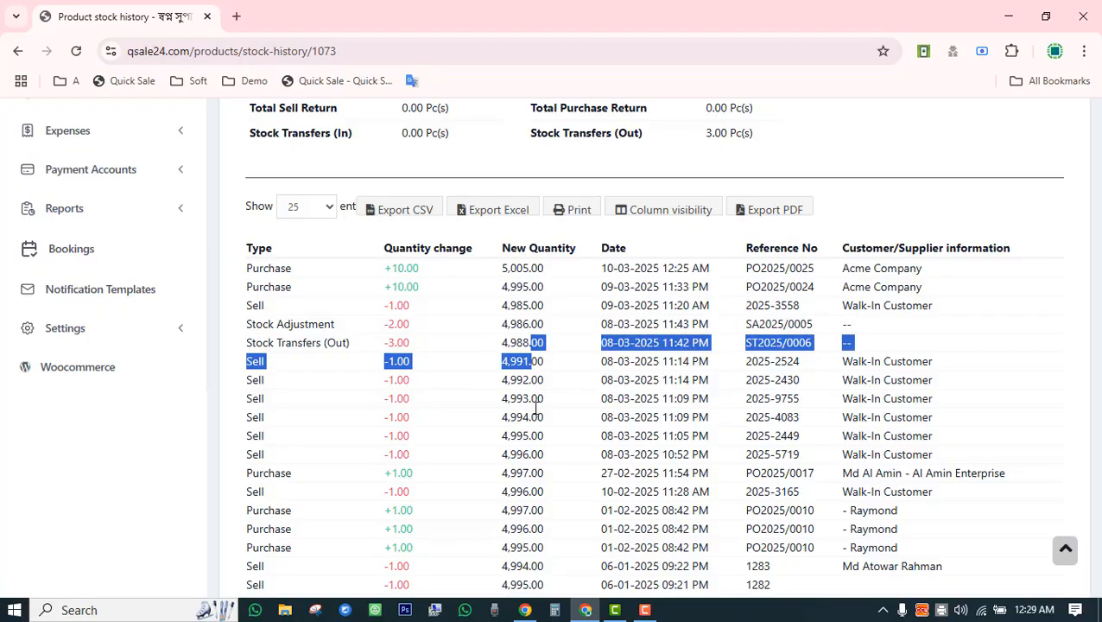
{"action": "scroll", "coordinate": [534, 407], "scroll_direction": "up", "scroll_amount": 4}
{"action": "left_click_drag", "start_coordinate": [944, 410], "coordinate": [1026, 425]}
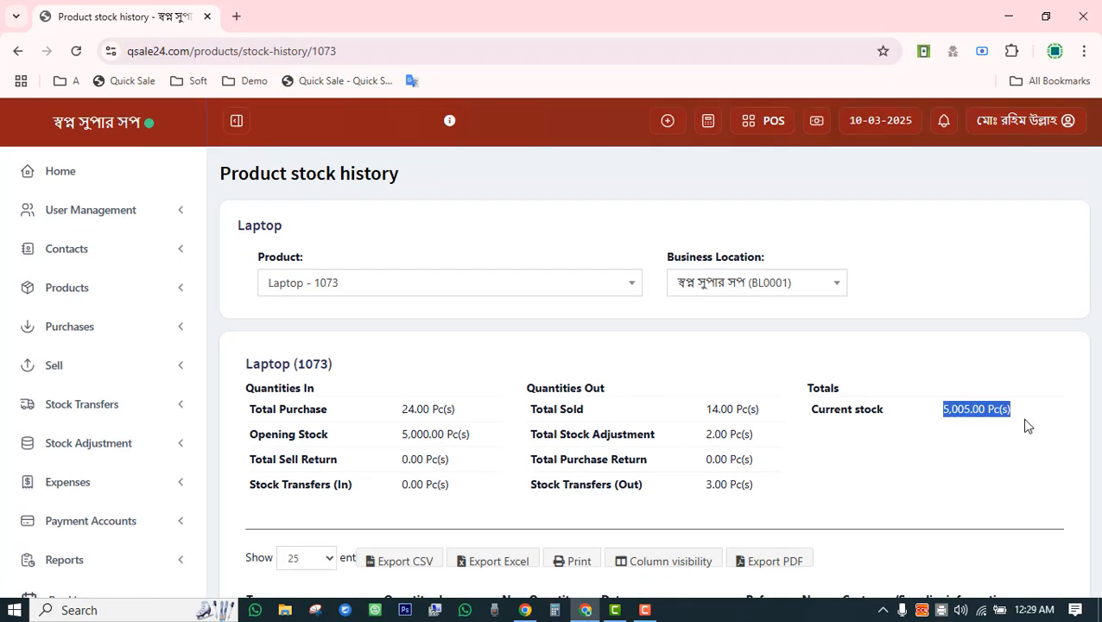
{"action": "scroll", "coordinate": [902, 442], "scroll_direction": "down", "scroll_amount": 2}
{"action": "left_click_drag", "start_coordinate": [769, 403], "coordinate": [815, 403]}
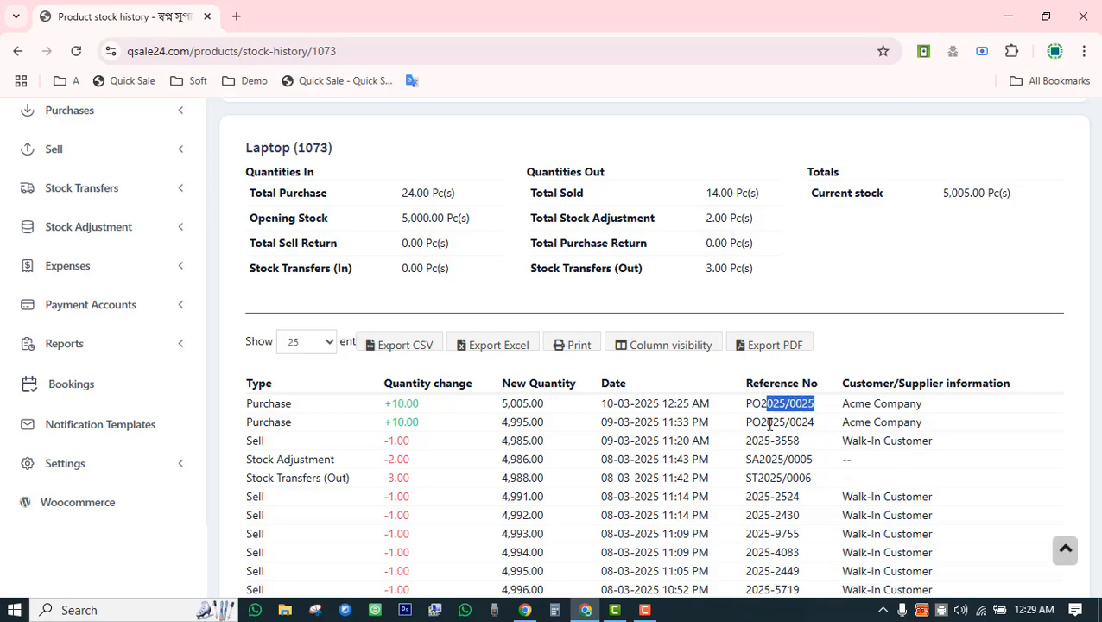
{"action": "left_click_drag", "start_coordinate": [753, 421], "coordinate": [942, 423]}
{"action": "left_click_drag", "start_coordinate": [858, 459], "coordinate": [936, 450]}
{"action": "scroll", "coordinate": [937, 450], "scroll_direction": "down", "scroll_amount": 5}
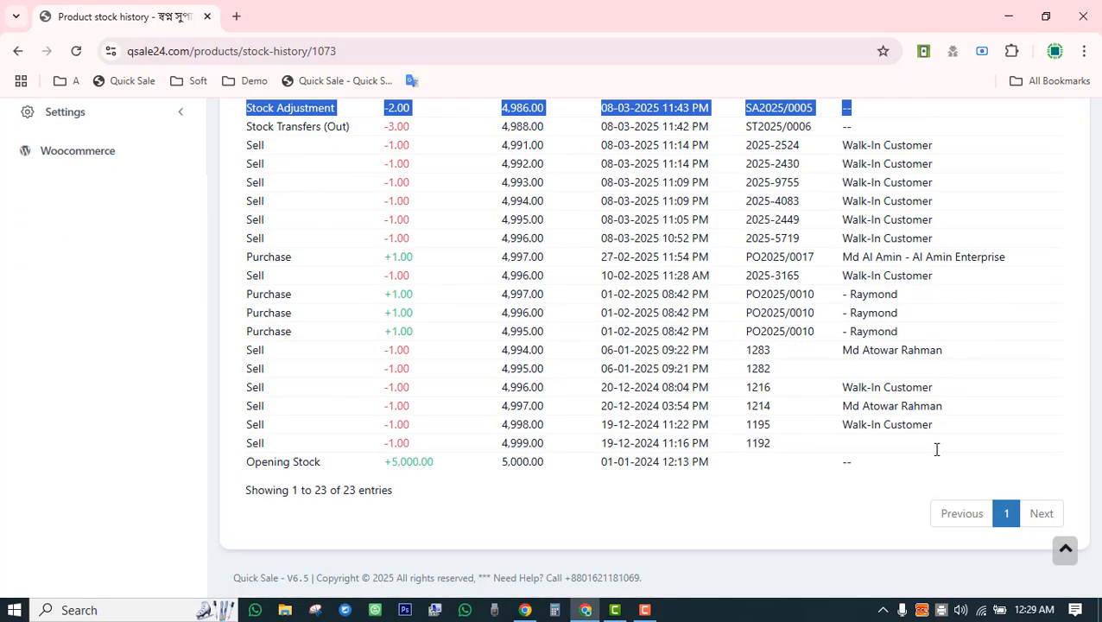
{"action": "scroll", "coordinate": [694, 423], "scroll_direction": "up", "scroll_amount": 5}
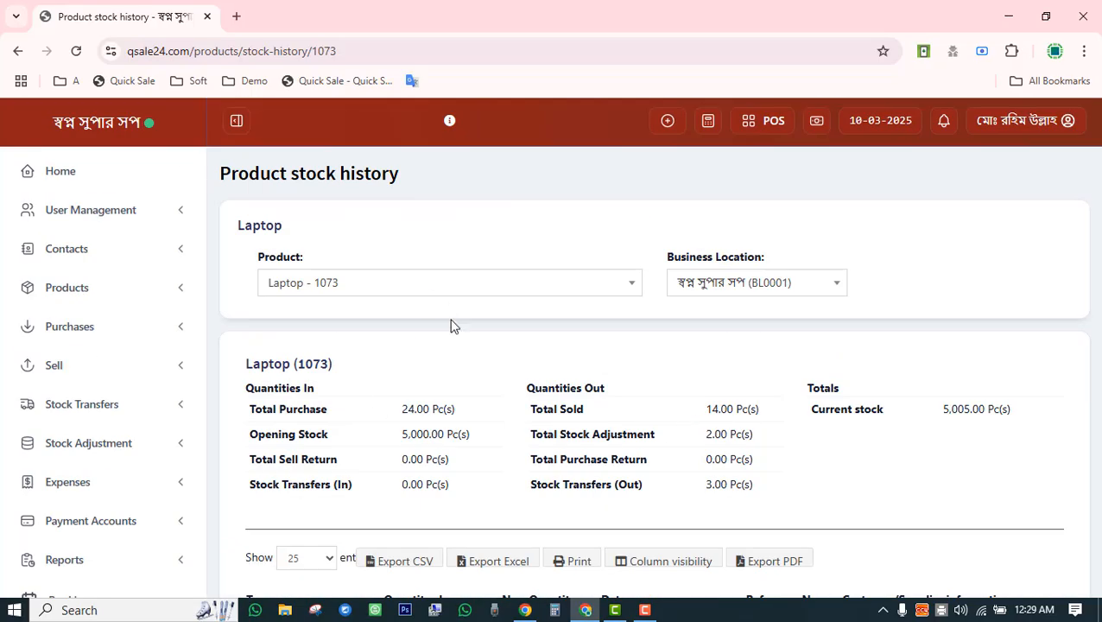
{"action": "scroll", "coordinate": [430, 396], "scroll_direction": "down", "scroll_amount": 5}
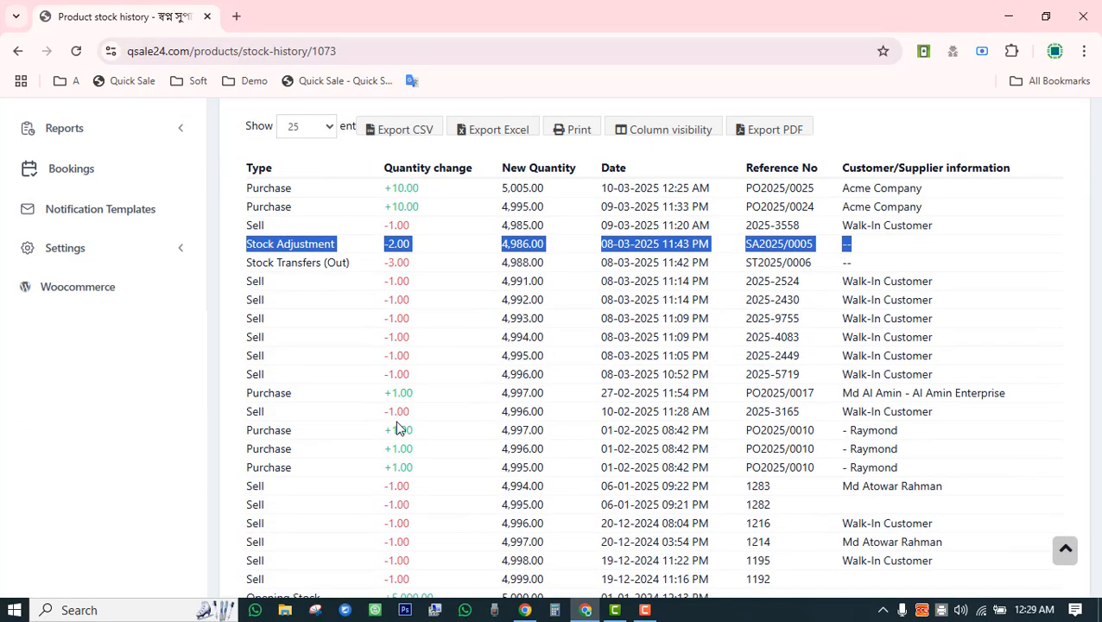
{"action": "scroll", "coordinate": [399, 425], "scroll_direction": "down", "scroll_amount": 5}
{"action": "scroll", "coordinate": [450, 443], "scroll_direction": "up", "scroll_amount": 5}
{"action": "scroll", "coordinate": [450, 443], "scroll_direction": "down", "scroll_amount": 5}
{"action": "scroll", "coordinate": [450, 443], "scroll_direction": "up", "scroll_amount": 5}
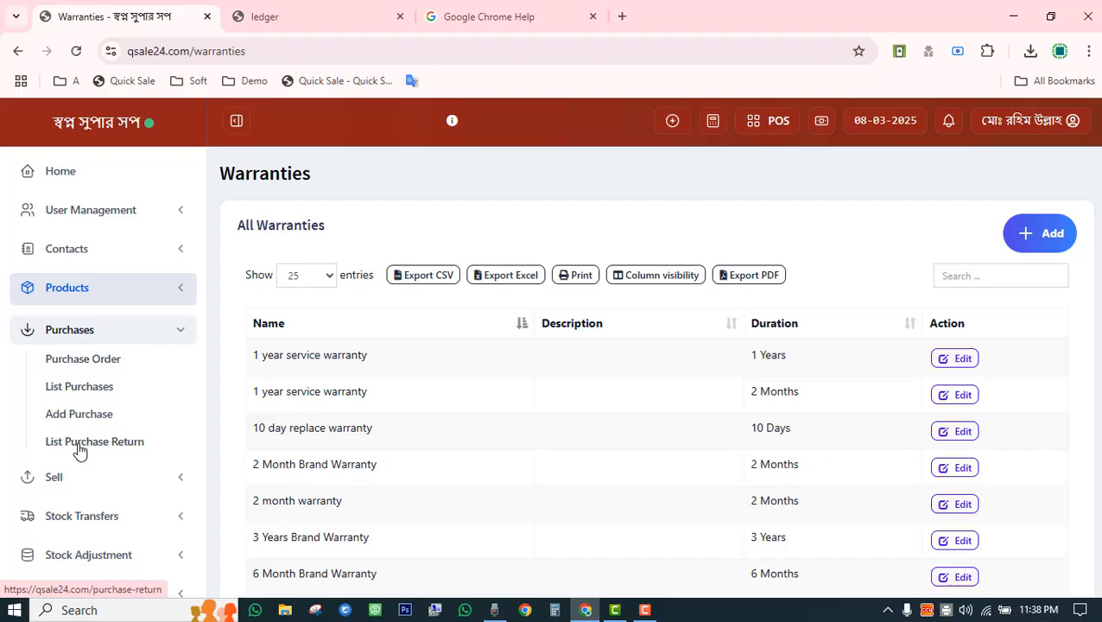
From the purchases list, save a 1,650 cash payment against PO2025/0021.
{"action": "left_click", "coordinate": [88, 362]}
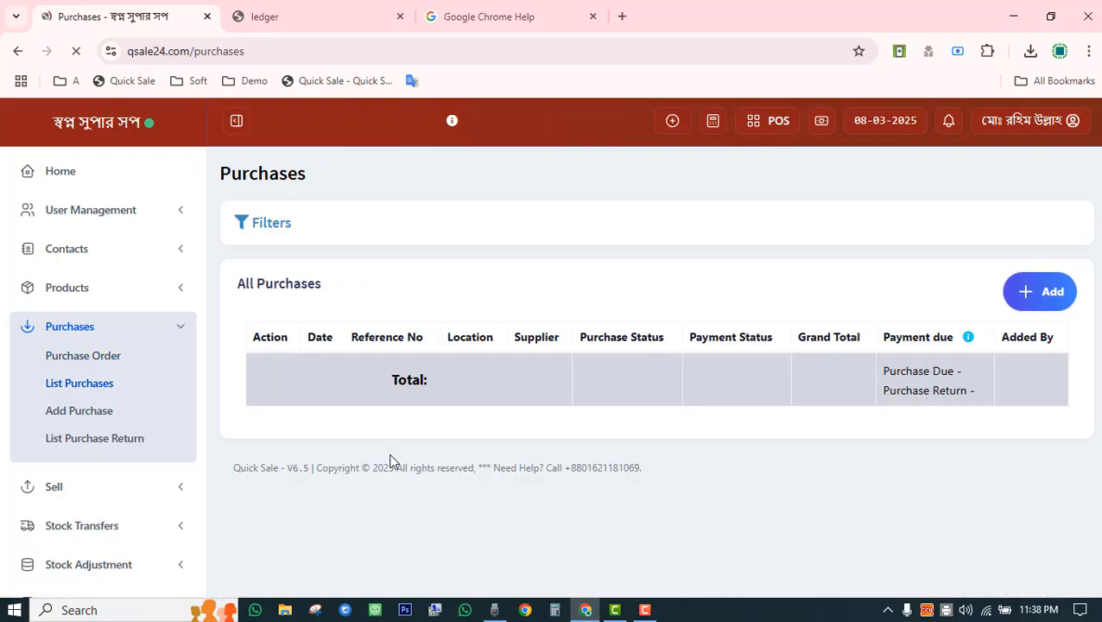
{"action": "scroll", "coordinate": [576, 439], "scroll_direction": "down", "scroll_amount": 10}
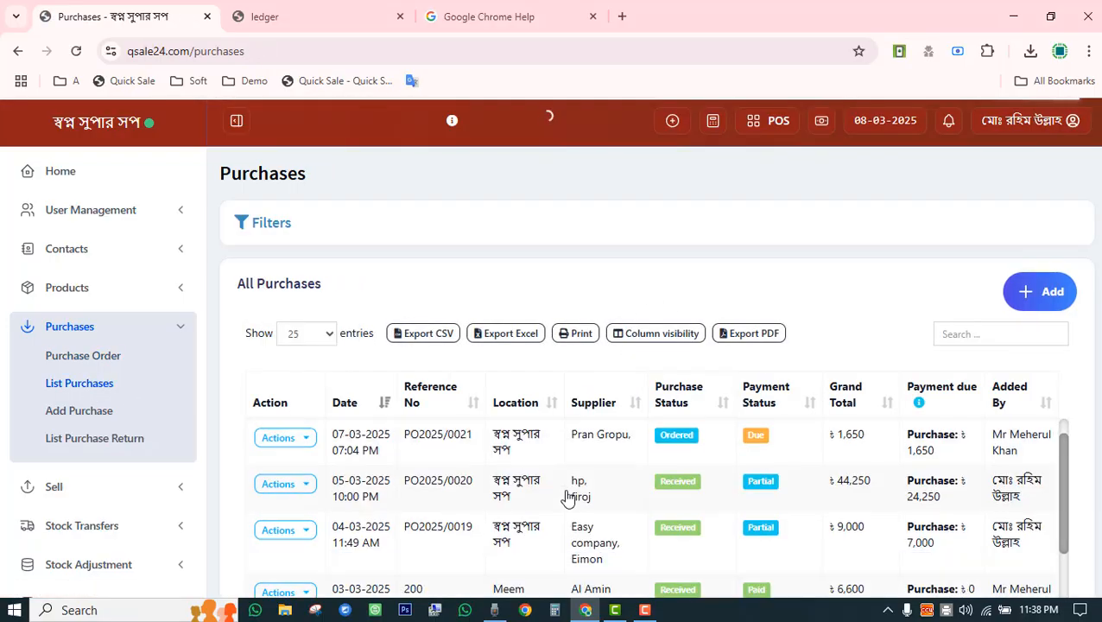
{"action": "scroll", "coordinate": [724, 329], "scroll_direction": "up", "scroll_amount": 10}
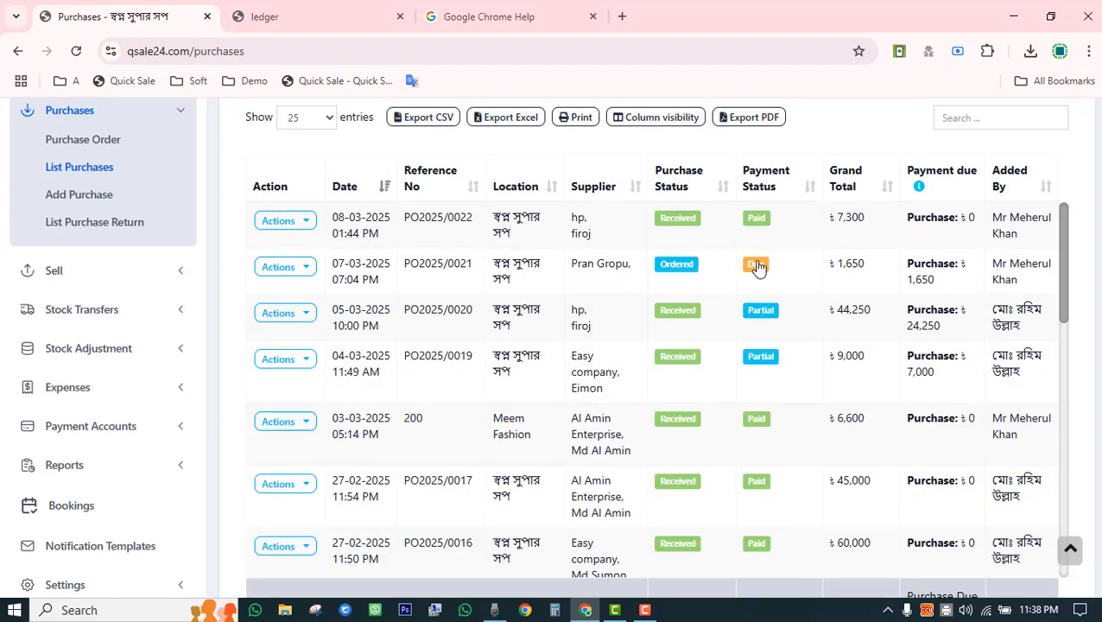
{"action": "left_click", "coordinate": [757, 266]}
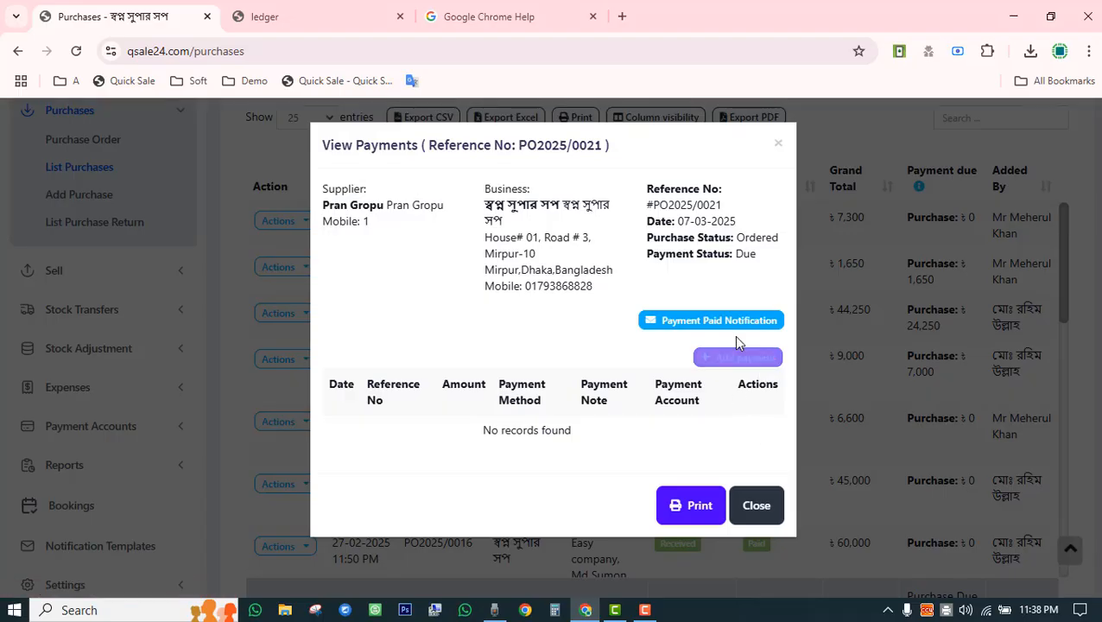
{"action": "left_click", "coordinate": [739, 361]}
{"action": "scroll", "coordinate": [682, 522], "scroll_direction": "down", "scroll_amount": 1}
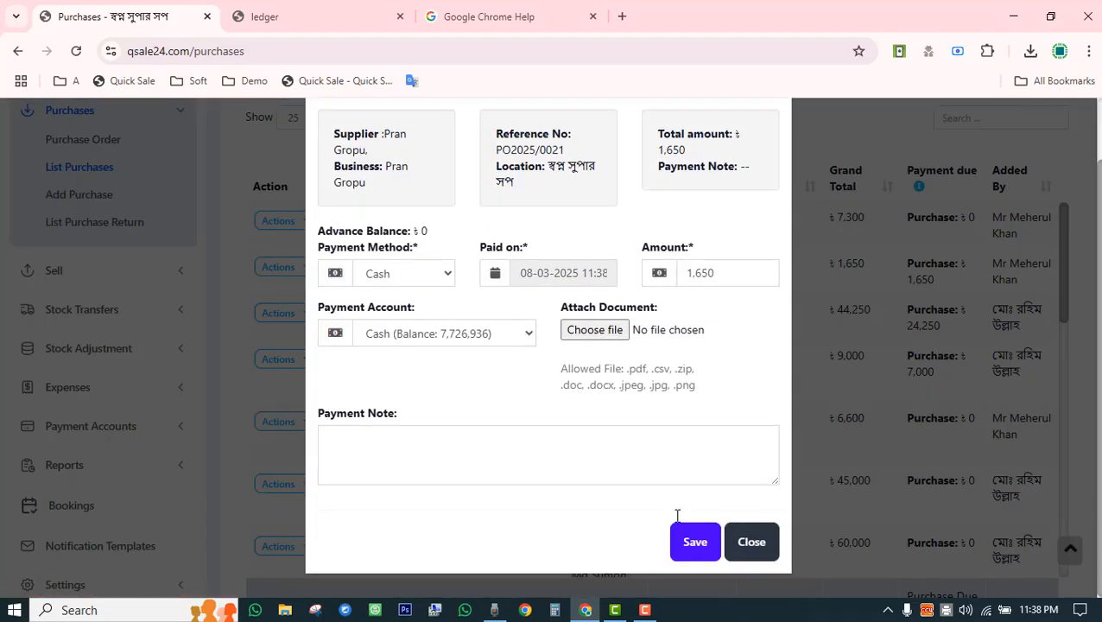
{"action": "left_click", "coordinate": [700, 546]}
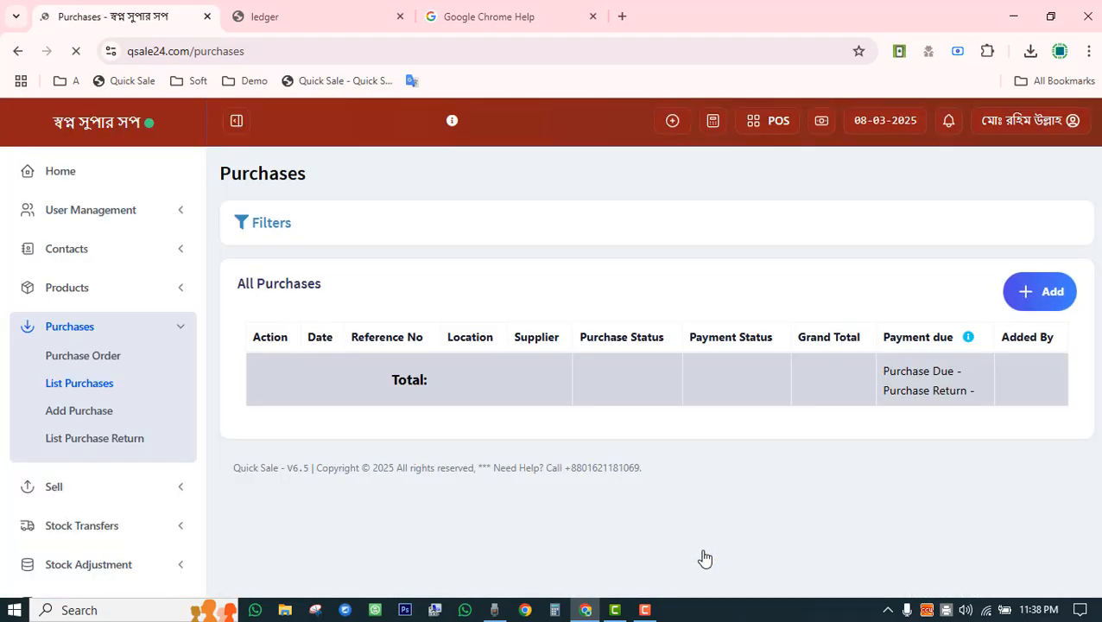
{"action": "scroll", "coordinate": [745, 267], "scroll_direction": "down", "scroll_amount": 6}
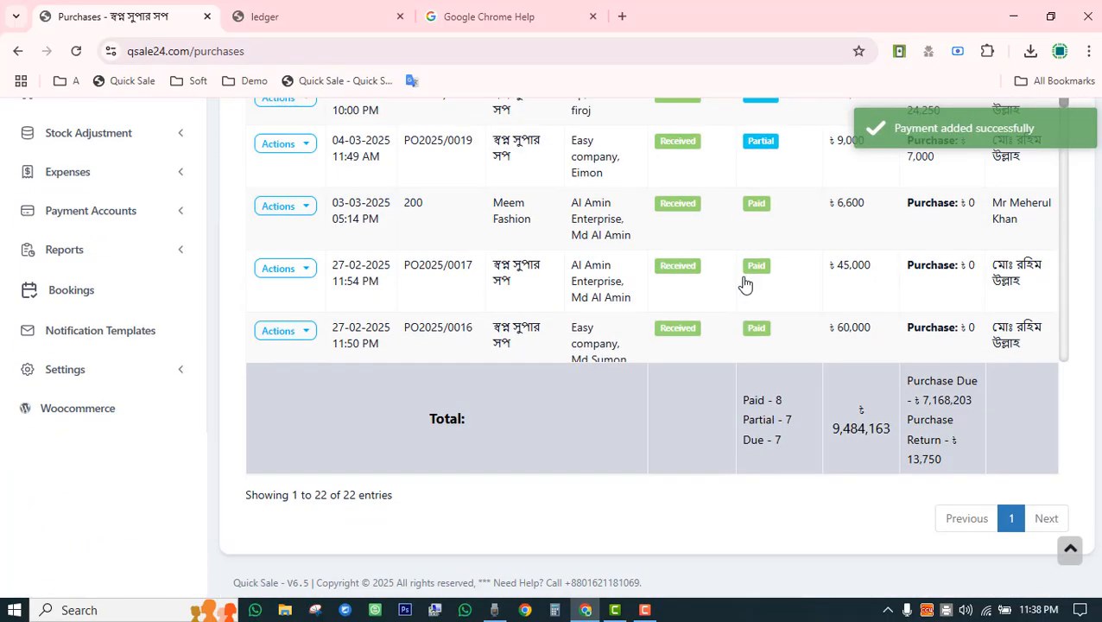
{"action": "scroll", "coordinate": [172, 423], "scroll_direction": "up", "scroll_amount": 6}
{"action": "scroll", "coordinate": [170, 423], "scroll_direction": "down", "scroll_amount": 2}
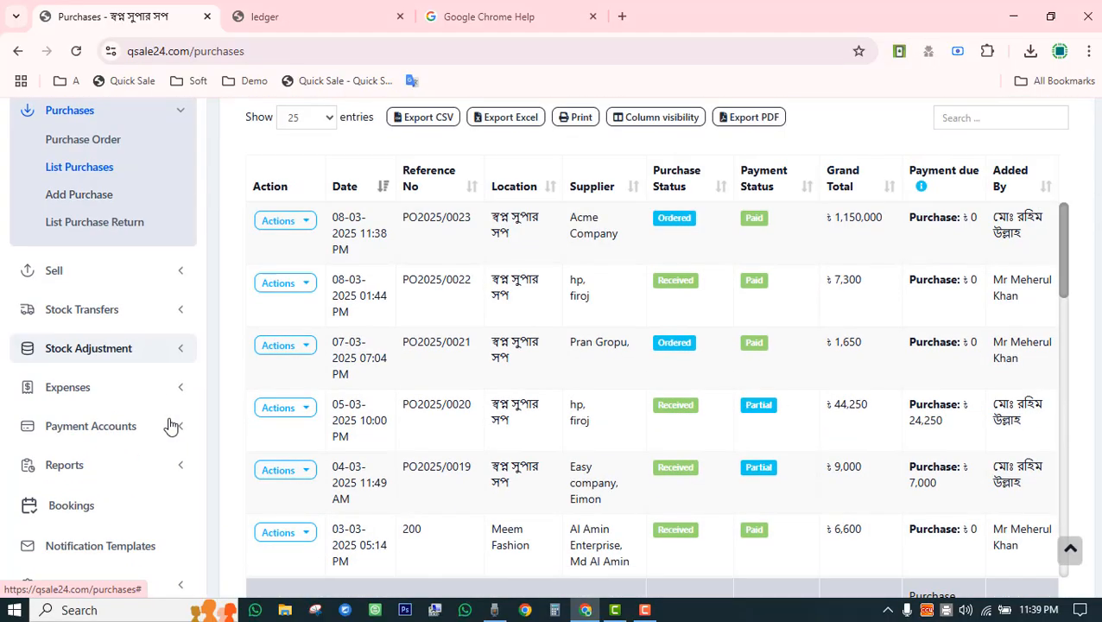
Review the All sales list and its filter options.
{"action": "left_click", "coordinate": [110, 274]}
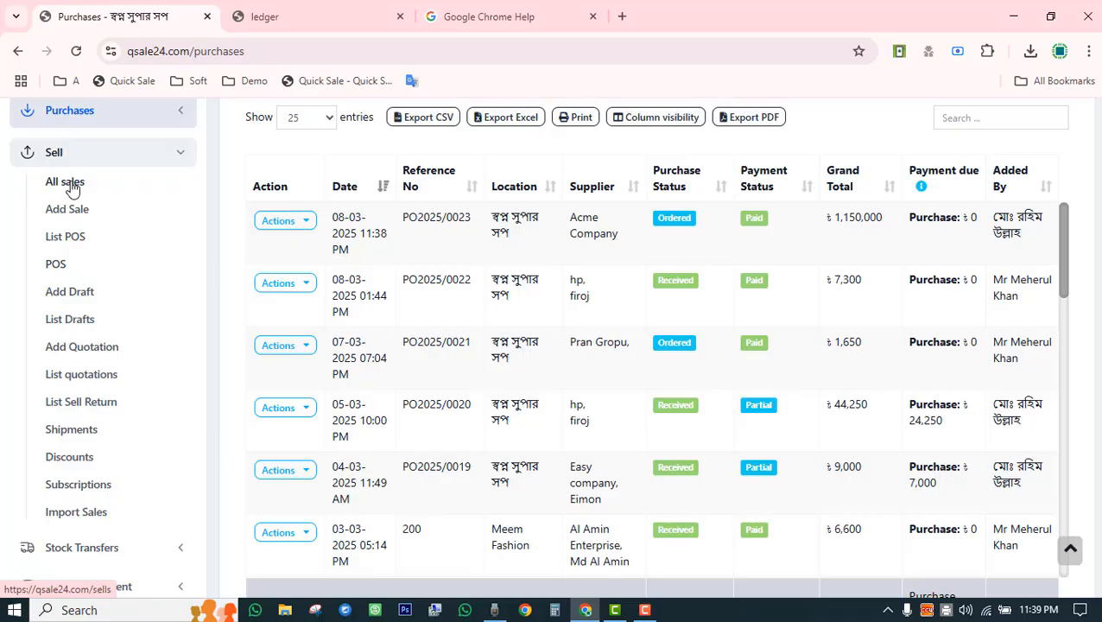
{"action": "left_click", "coordinate": [72, 183]}
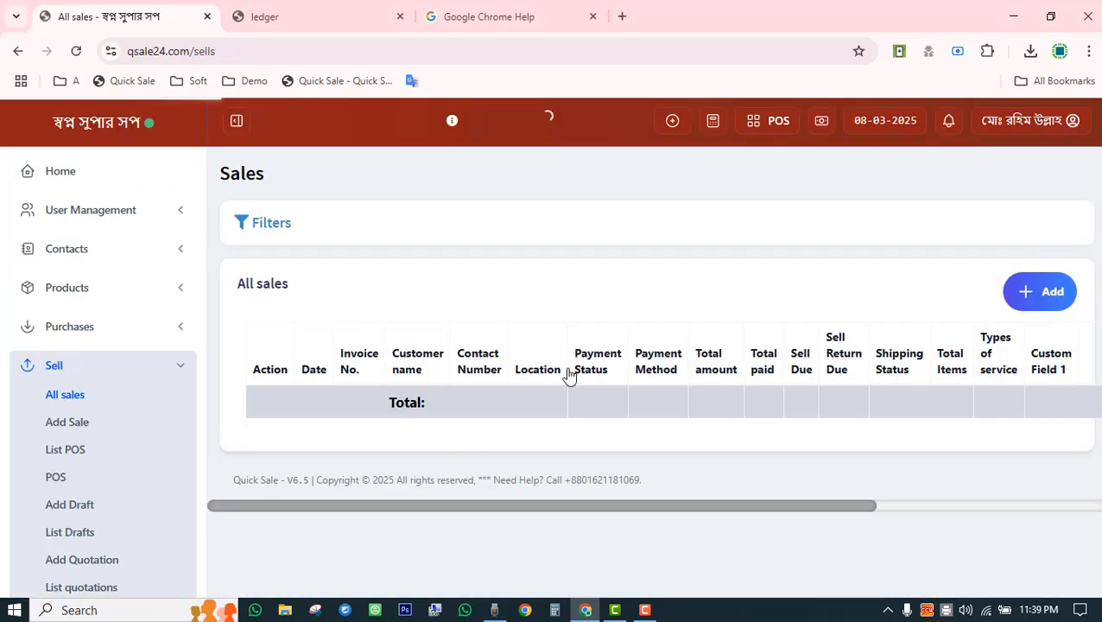
{"action": "scroll", "coordinate": [501, 414], "scroll_direction": "down", "scroll_amount": 3}
{"action": "scroll", "coordinate": [539, 371], "scroll_direction": "down", "scroll_amount": 5}
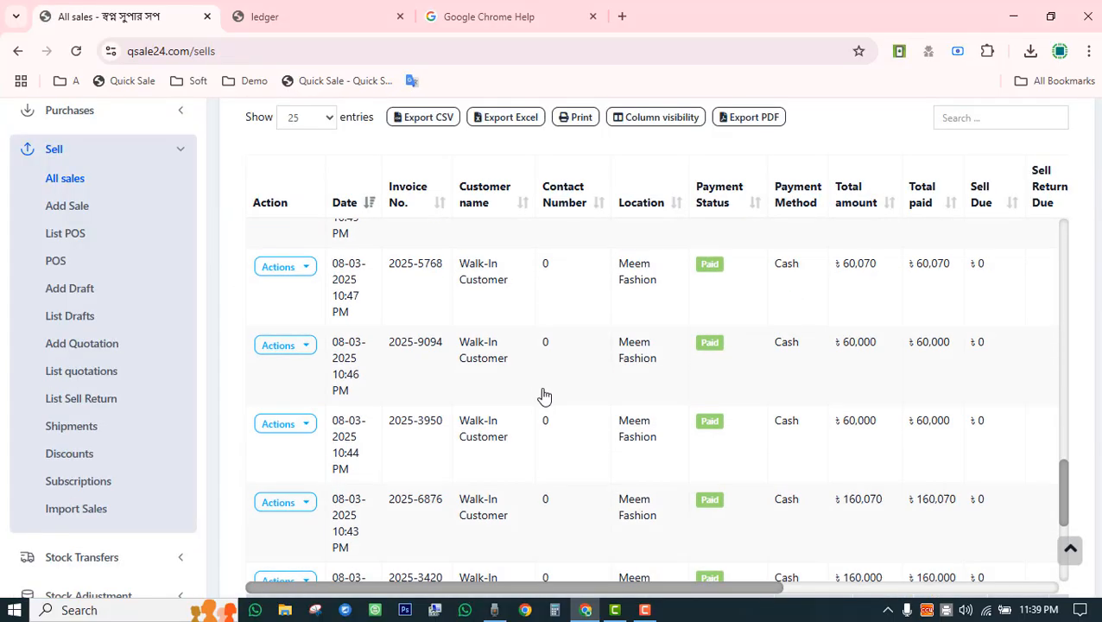
{"action": "scroll", "coordinate": [545, 397], "scroll_direction": "up", "scroll_amount": 5}
{"action": "scroll", "coordinate": [544, 398], "scroll_direction": "down", "scroll_amount": 3}
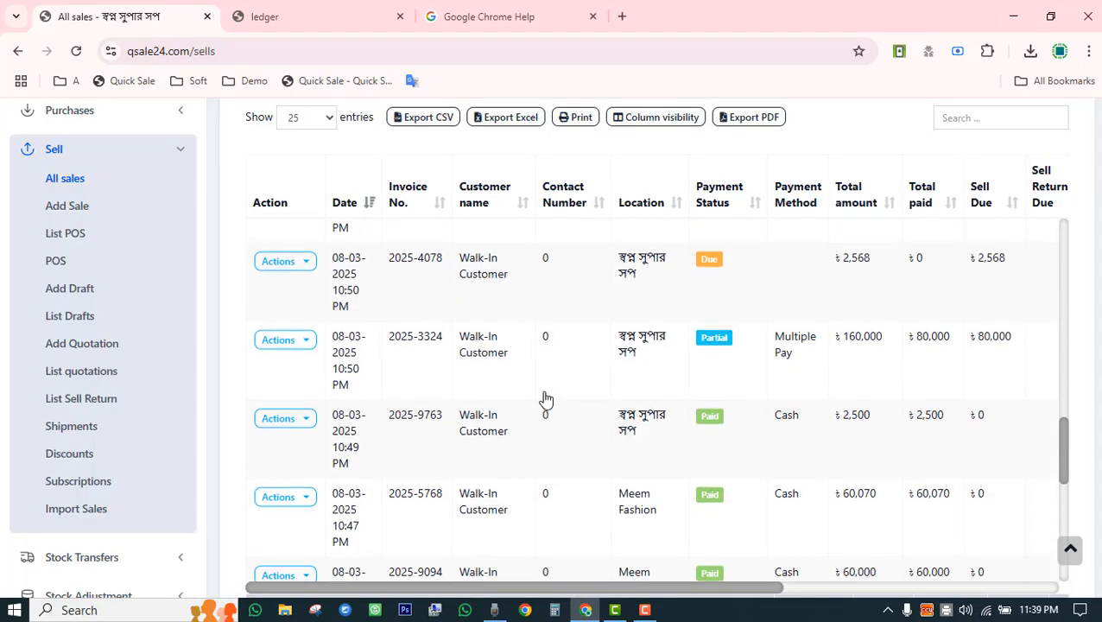
{"action": "scroll", "coordinate": [546, 405], "scroll_direction": "up", "scroll_amount": 8}
{"action": "scroll", "coordinate": [501, 328], "scroll_direction": "up", "scroll_amount": 3}
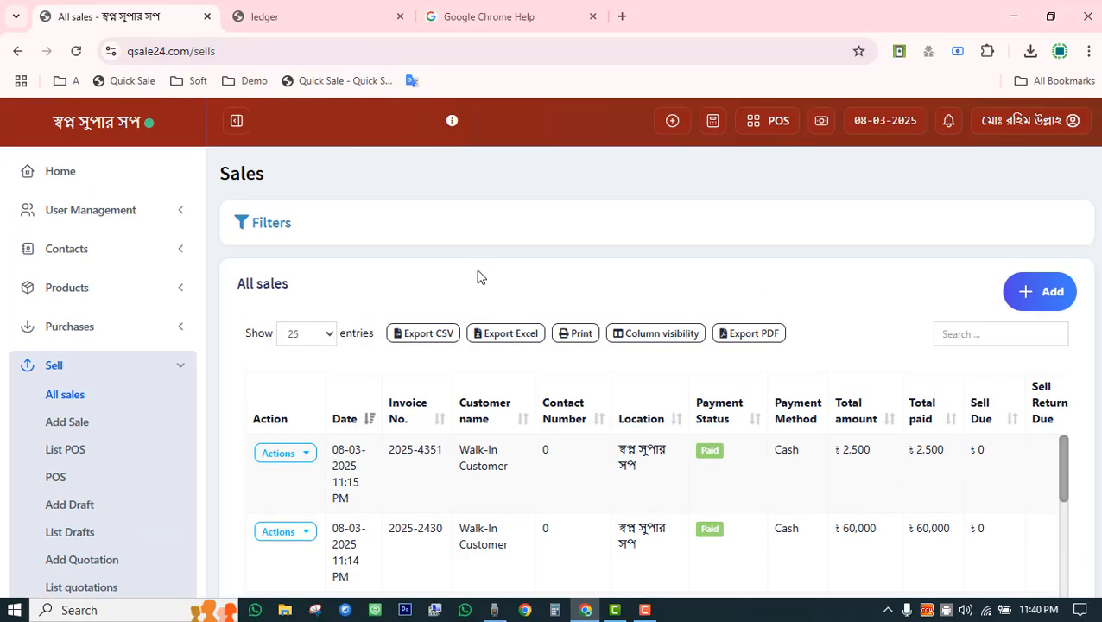
{"action": "left_click", "coordinate": [259, 227]}
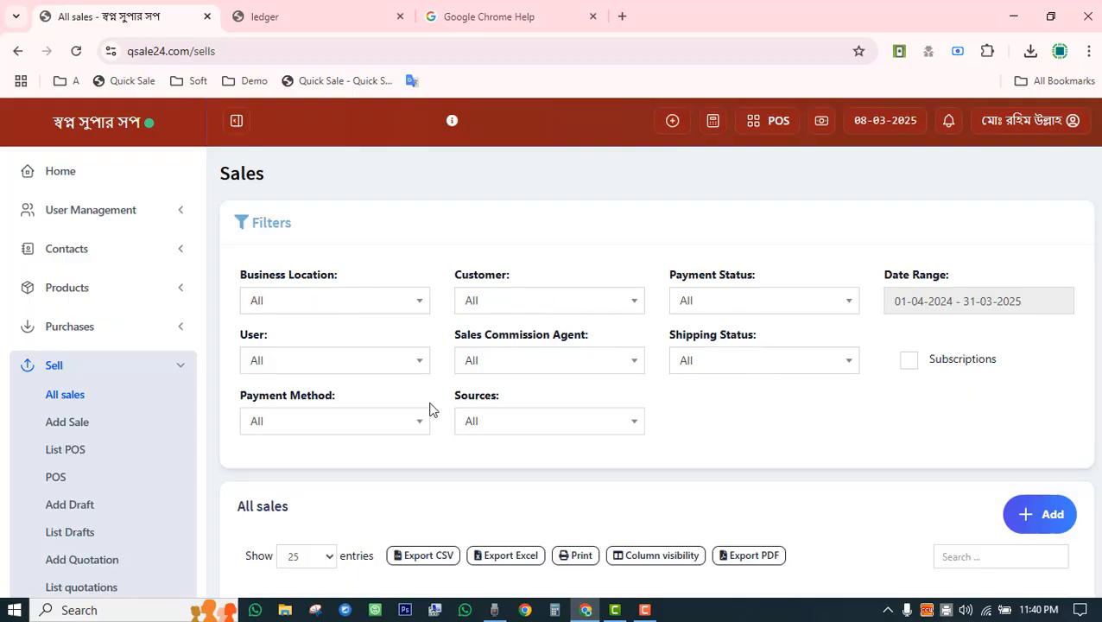
{"action": "scroll", "coordinate": [429, 409], "scroll_direction": "down", "scroll_amount": 3}
{"action": "scroll", "coordinate": [430, 411], "scroll_direction": "up", "scroll_amount": 3}
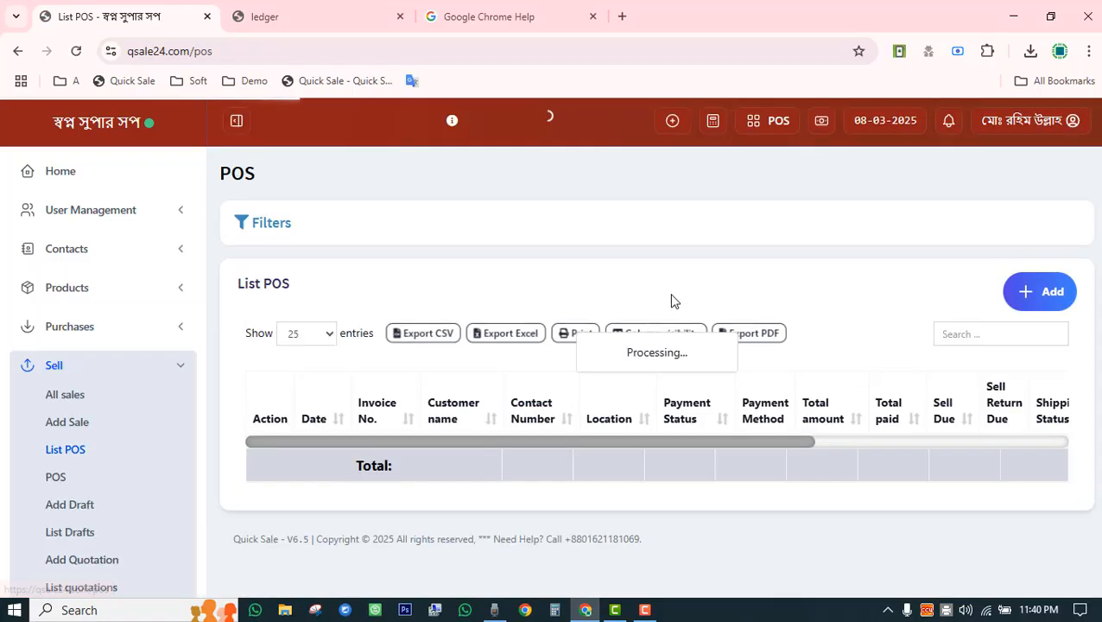
Show and hide the List POS filter panel to review POS sales.
{"action": "scroll", "coordinate": [565, 442], "scroll_direction": "down", "scroll_amount": 3}
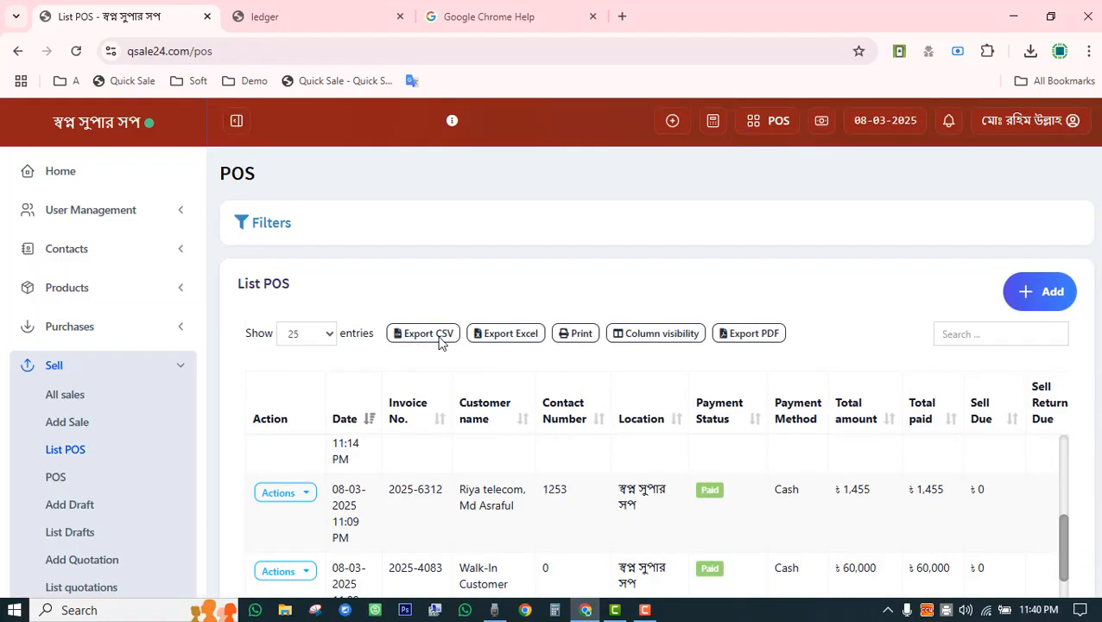
{"action": "left_click", "coordinate": [276, 233]}
{"action": "left_click", "coordinate": [273, 234]}
{"action": "scroll", "coordinate": [87, 394], "scroll_direction": "down", "scroll_amount": 3}
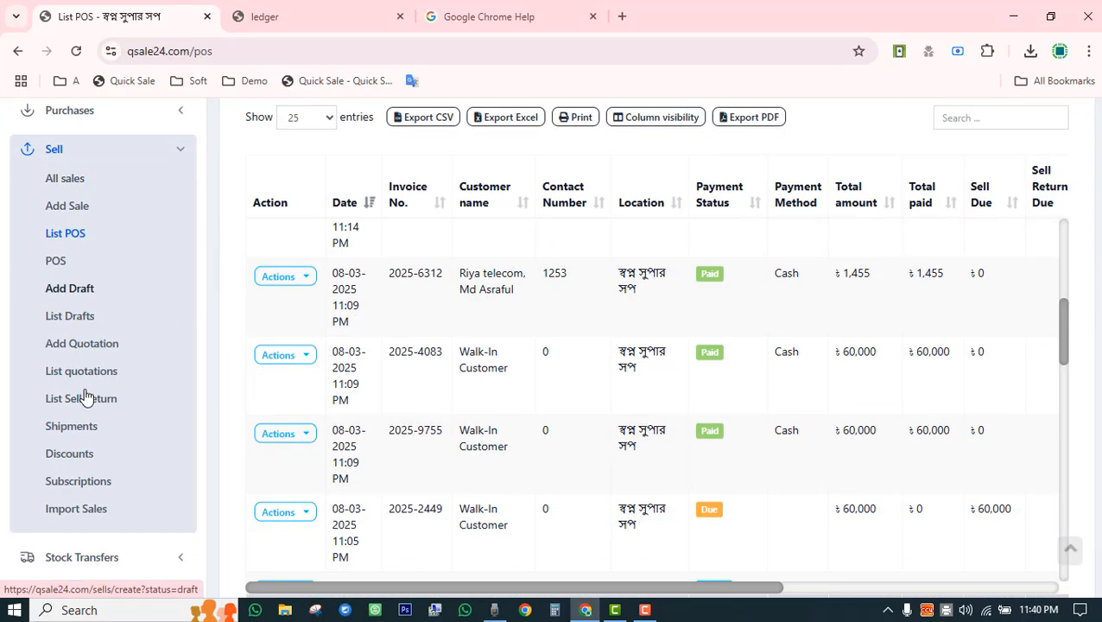
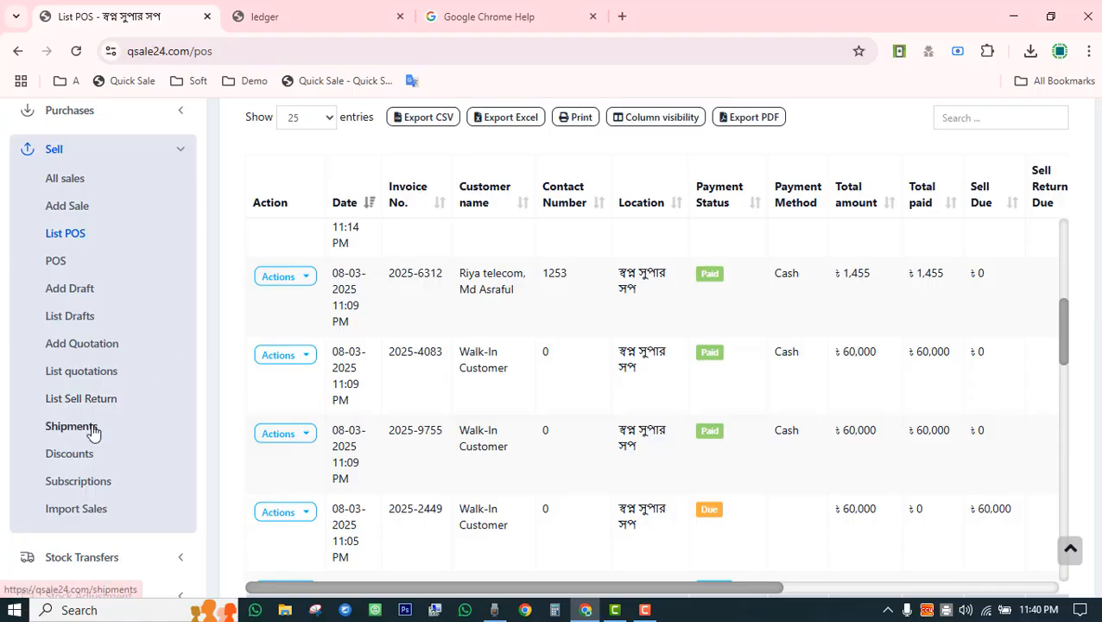
Open the Shipments list and scroll through its six shipments' shipping and payment statuses.
{"action": "left_click", "coordinate": [93, 429]}
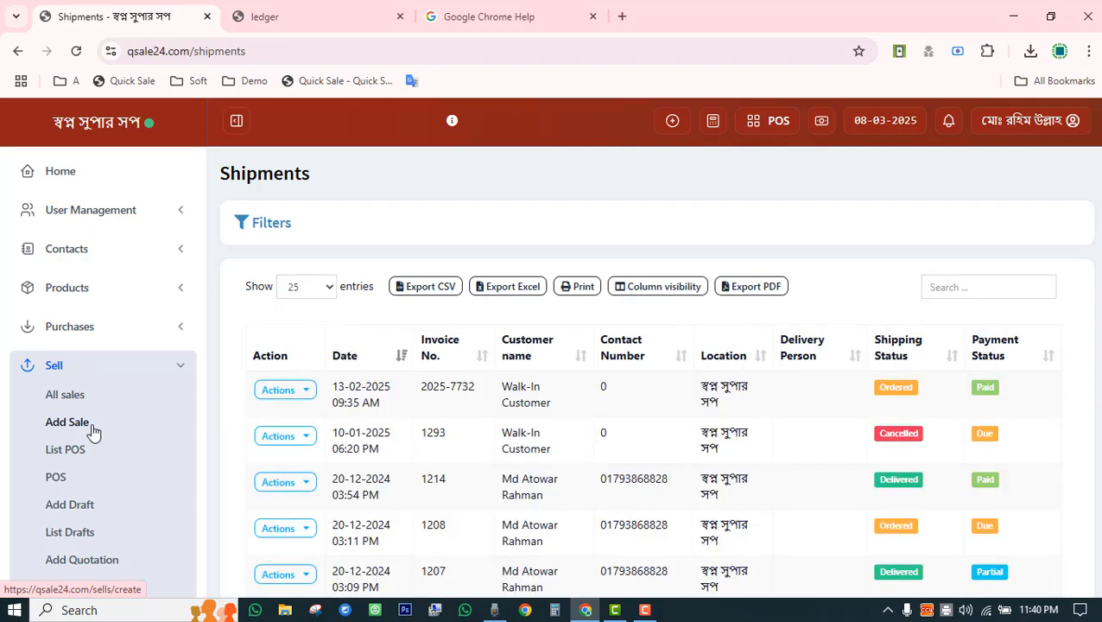
{"action": "scroll", "coordinate": [392, 431], "scroll_direction": "down", "scroll_amount": 5}
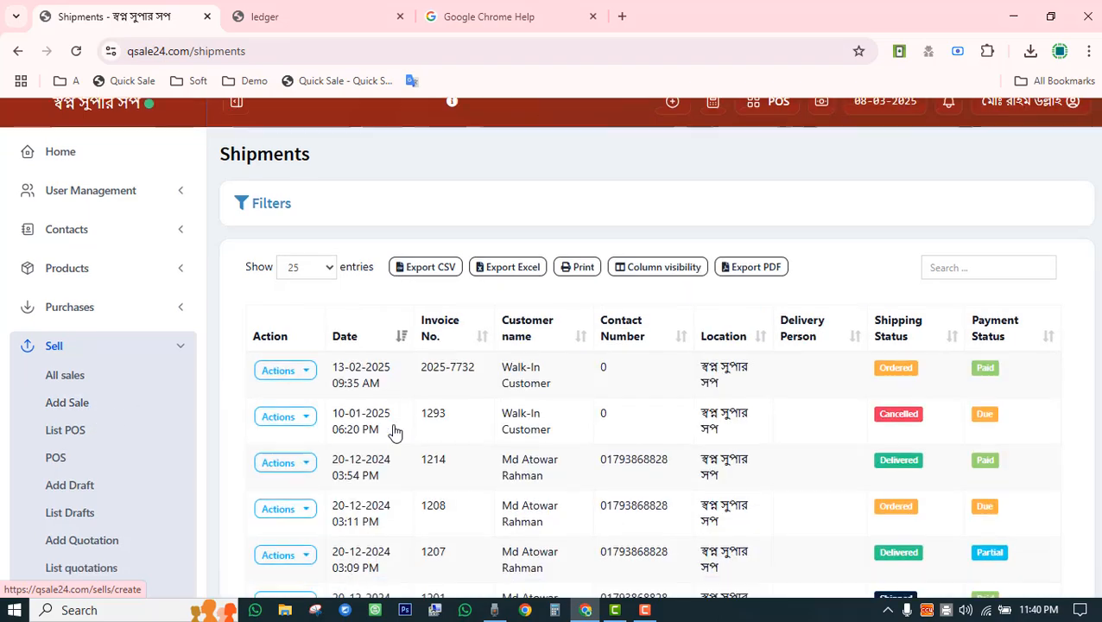
{"action": "scroll", "coordinate": [392, 431], "scroll_direction": "up", "scroll_amount": 3}
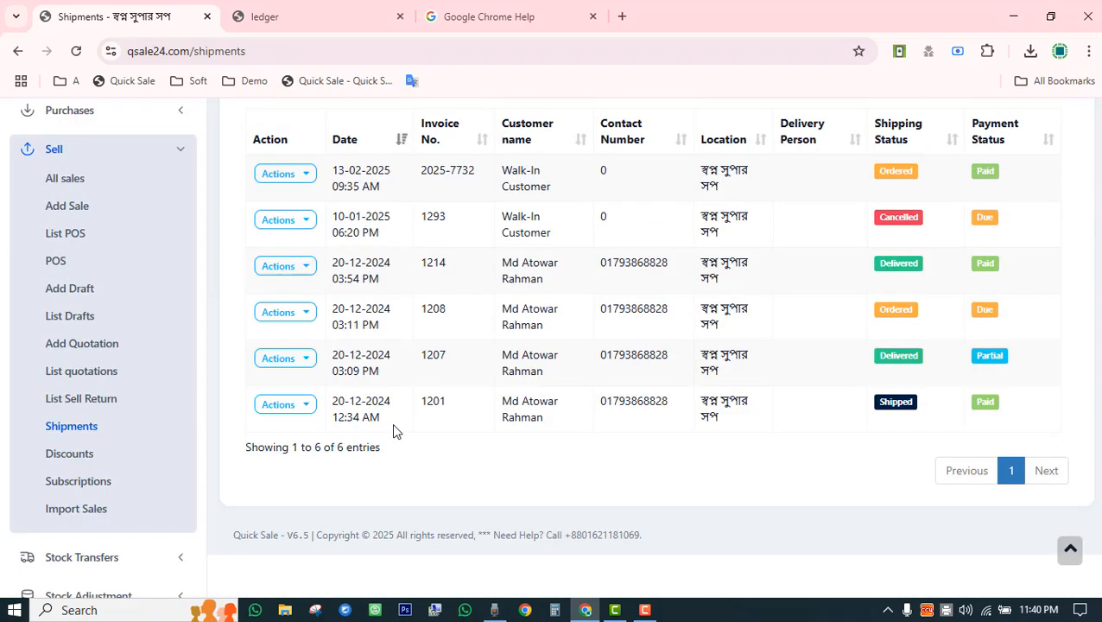
Open the Discounts list and point out the Eid off 10% discount and its amount of 100.
{"action": "left_click", "coordinate": [58, 464]}
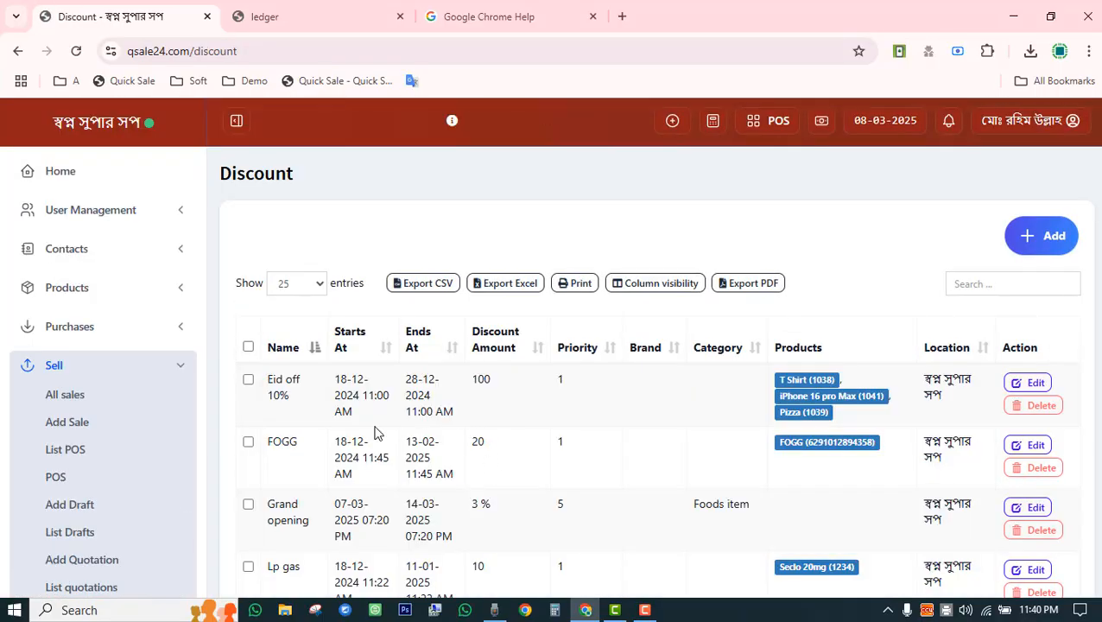
{"action": "left_click_drag", "start_coordinate": [268, 382], "coordinate": [464, 393]}
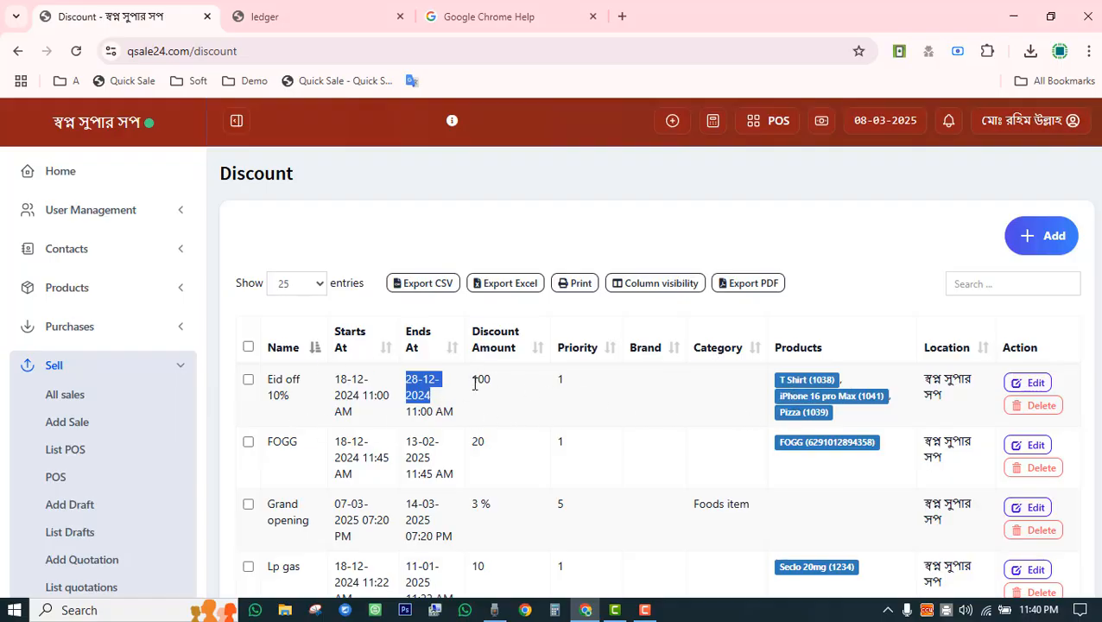
{"action": "left_click_drag", "start_coordinate": [474, 383], "coordinate": [498, 389]}
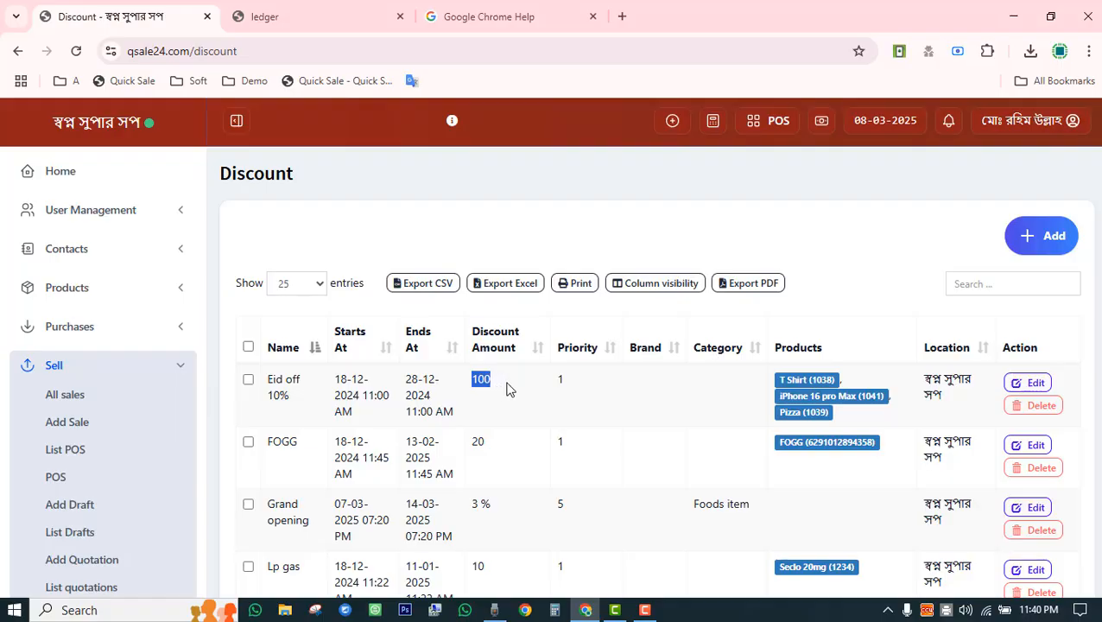
{"action": "scroll", "coordinate": [507, 389], "scroll_direction": "down", "scroll_amount": 3}
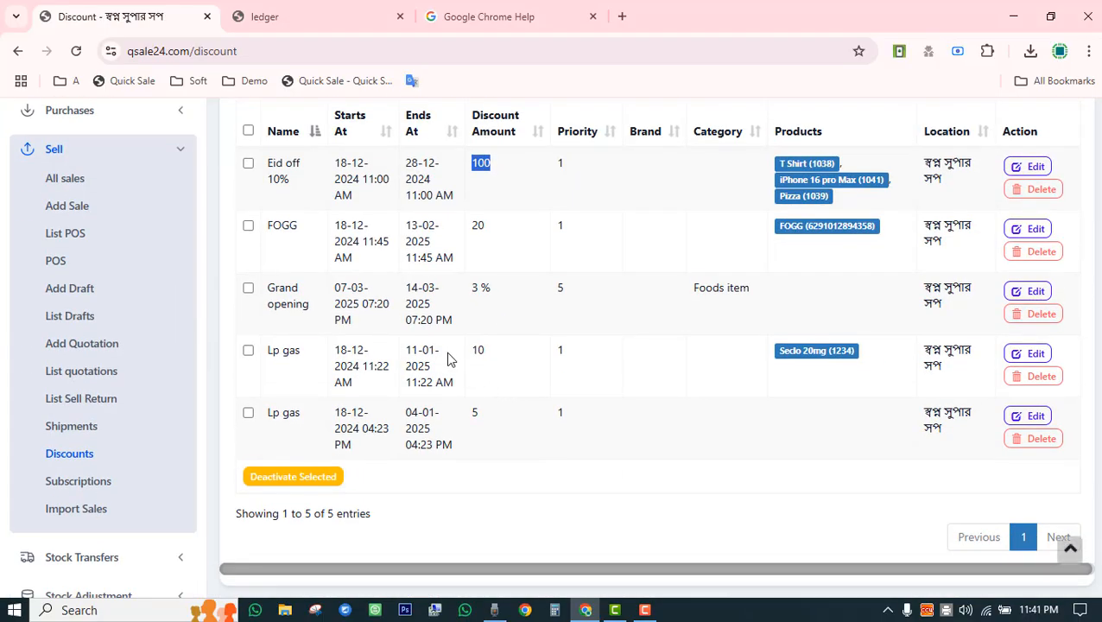
Check the FOGG discount's start and end dates and the Grand opening 3% Foods discount.
{"action": "left_click", "coordinate": [338, 224]}
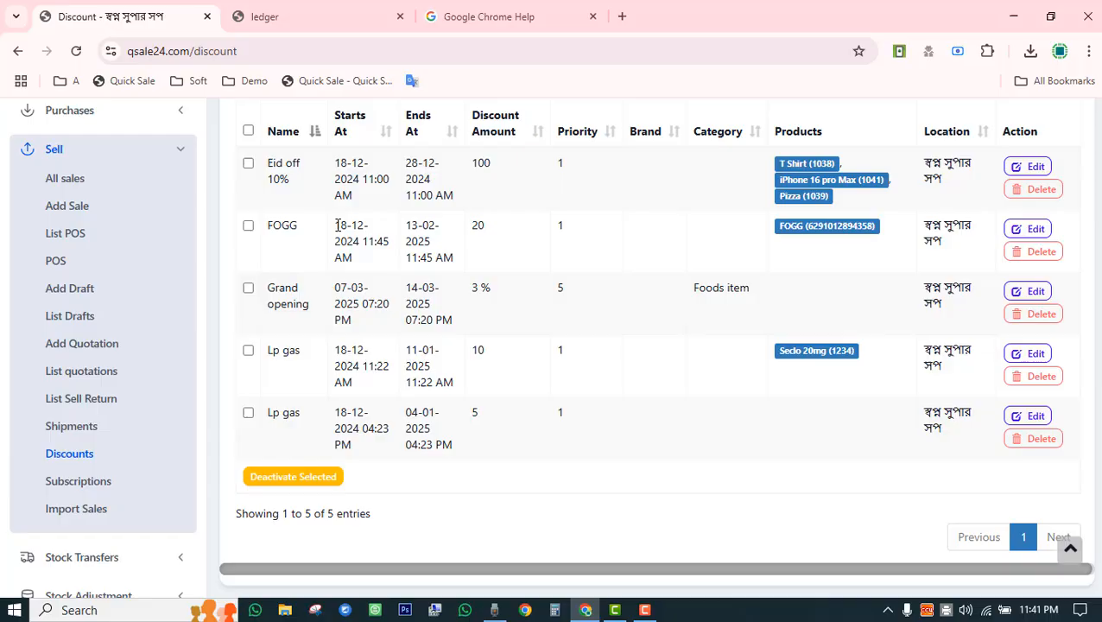
{"action": "left_click_drag", "start_coordinate": [399, 227], "coordinate": [431, 223]}
{"action": "left_click", "coordinate": [421, 234]}
{"action": "left_click_drag", "start_coordinate": [470, 298], "coordinate": [509, 297]}
{"action": "left_click_drag", "start_coordinate": [690, 290], "coordinate": [744, 286]}
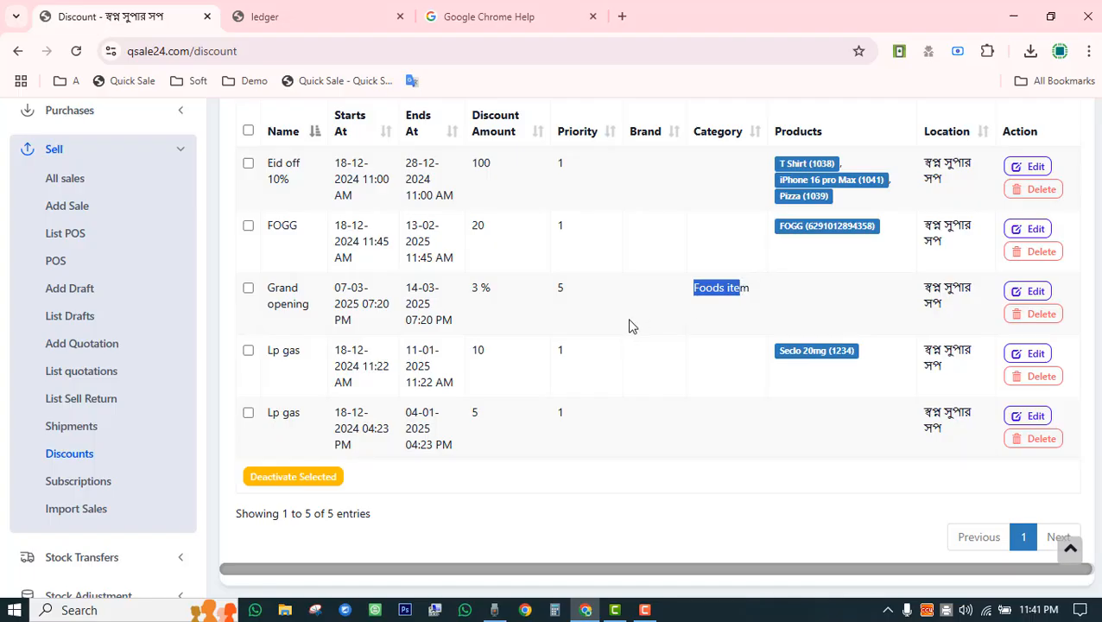
{"action": "scroll", "coordinate": [529, 349], "scroll_direction": "up", "scroll_amount": 3}
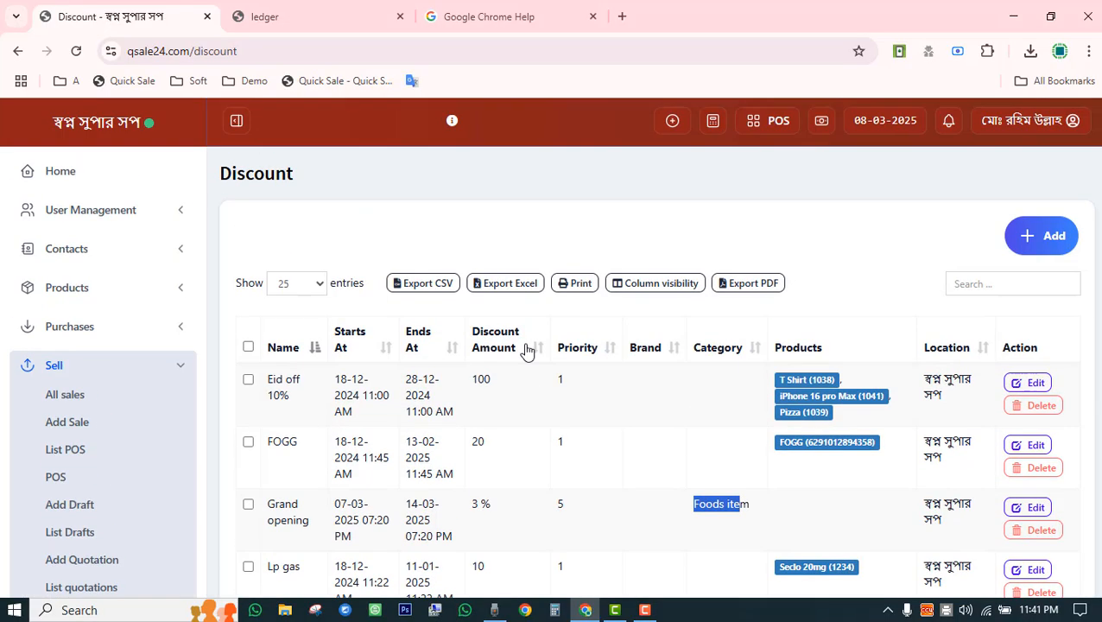
{"action": "scroll", "coordinate": [527, 349], "scroll_direction": "down", "scroll_amount": 3}
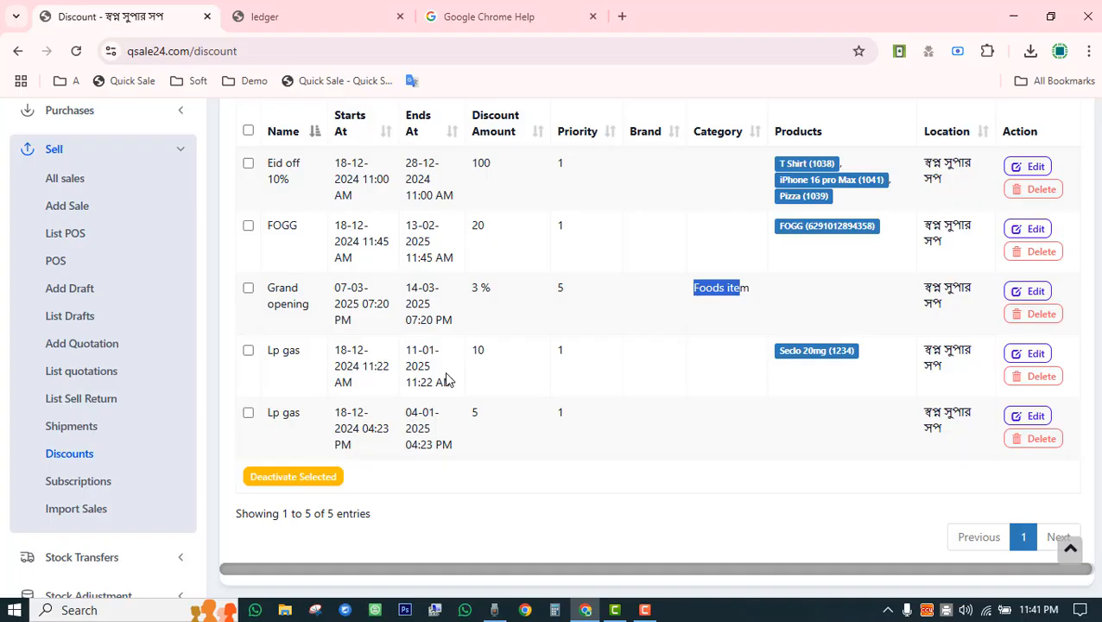
{"action": "scroll", "coordinate": [446, 380], "scroll_direction": "up", "scroll_amount": 3}
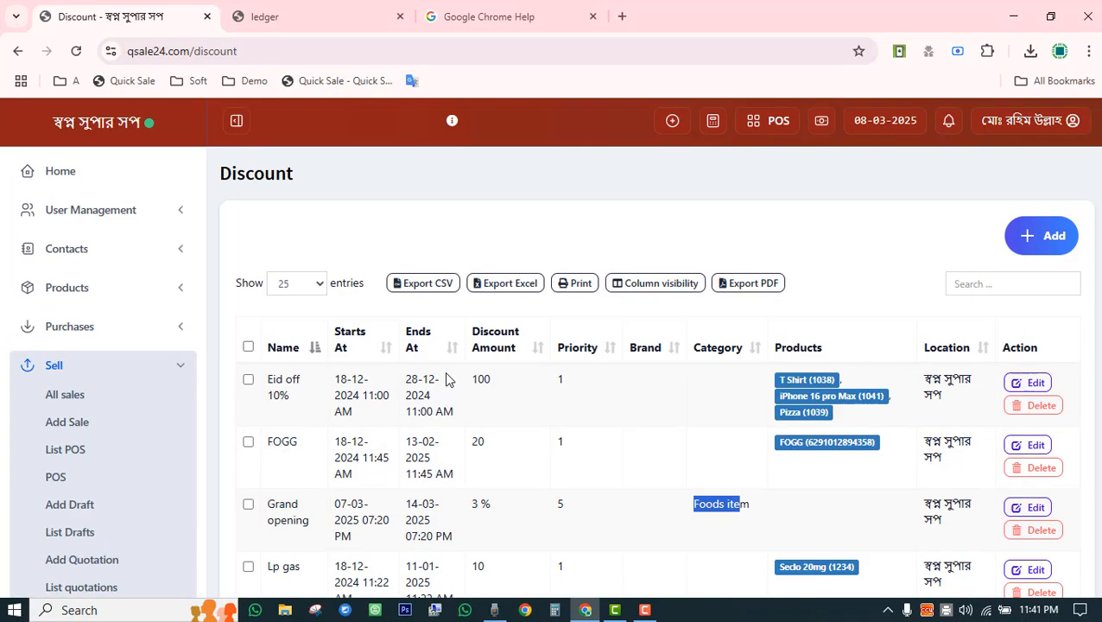
{"action": "scroll", "coordinate": [446, 381], "scroll_direction": "down", "scroll_amount": 5}
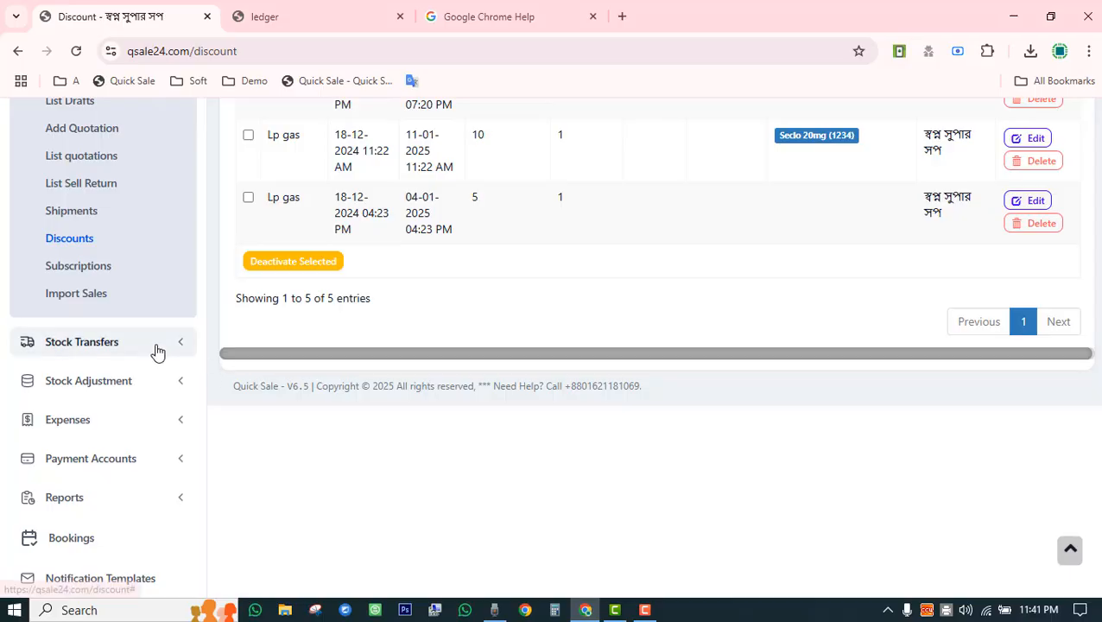
Open Subscriptions, check the three subscriptions' upcoming invoice dates, and expand the Sell menu.
{"action": "left_click", "coordinate": [83, 274]}
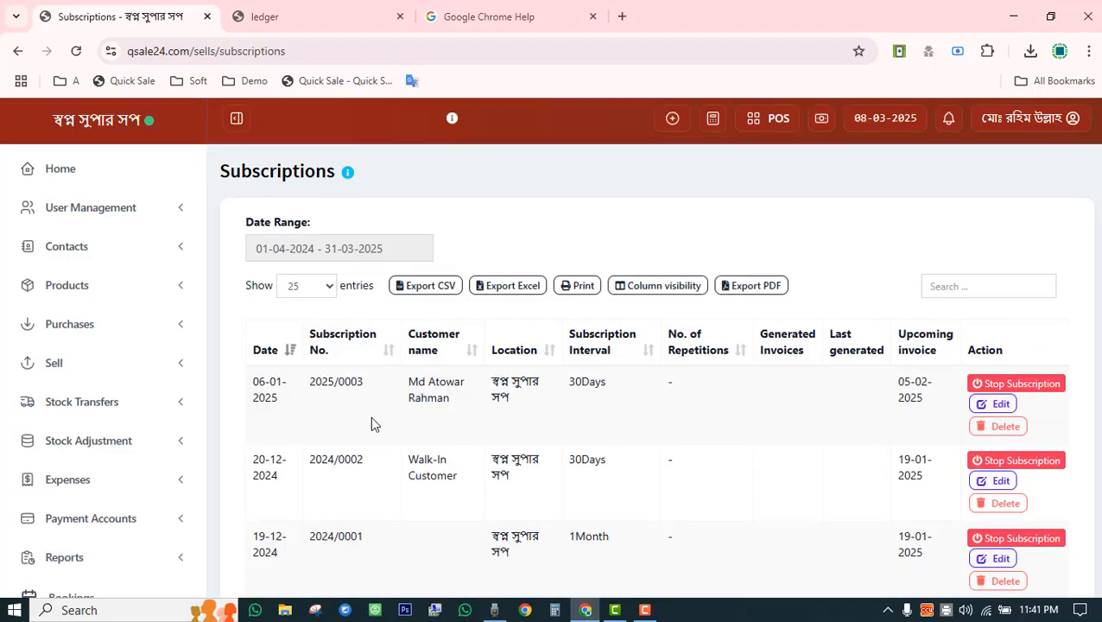
{"action": "scroll", "coordinate": [372, 419], "scroll_direction": "down", "scroll_amount": 3}
{"action": "scroll", "coordinate": [421, 378], "scroll_direction": "up", "scroll_amount": 3}
{"action": "scroll", "coordinate": [455, 358], "scroll_direction": "down", "scroll_amount": 3}
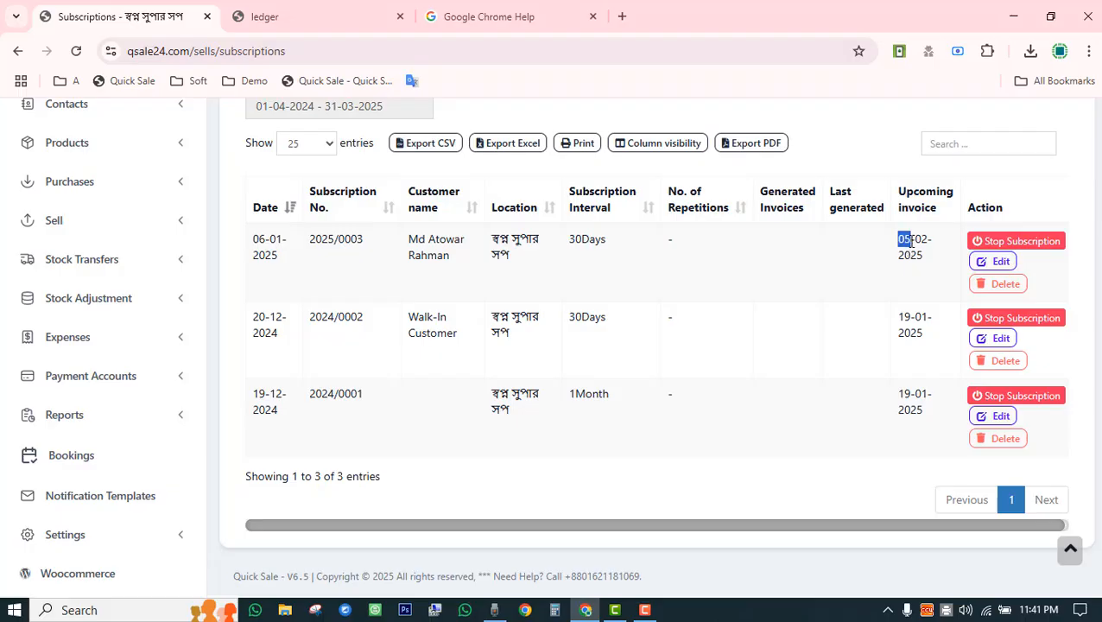
{"action": "double_click", "coordinate": [903, 316]}
{"action": "left_click_drag", "start_coordinate": [905, 394], "coordinate": [919, 397]}
{"action": "scroll", "coordinate": [250, 447], "scroll_direction": "up", "scroll_amount": 3}
{"action": "scroll", "coordinate": [234, 450], "scroll_direction": "down", "scroll_amount": 3}
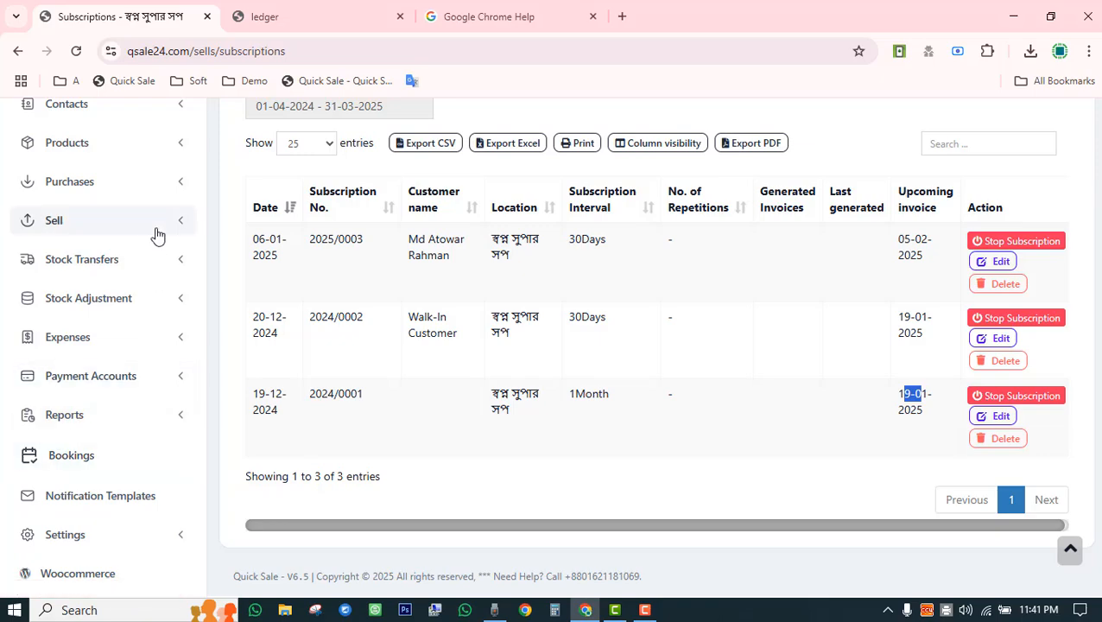
{"action": "left_click", "coordinate": [157, 229]}
{"action": "scroll", "coordinate": [118, 513], "scroll_direction": "down", "scroll_amount": 3}
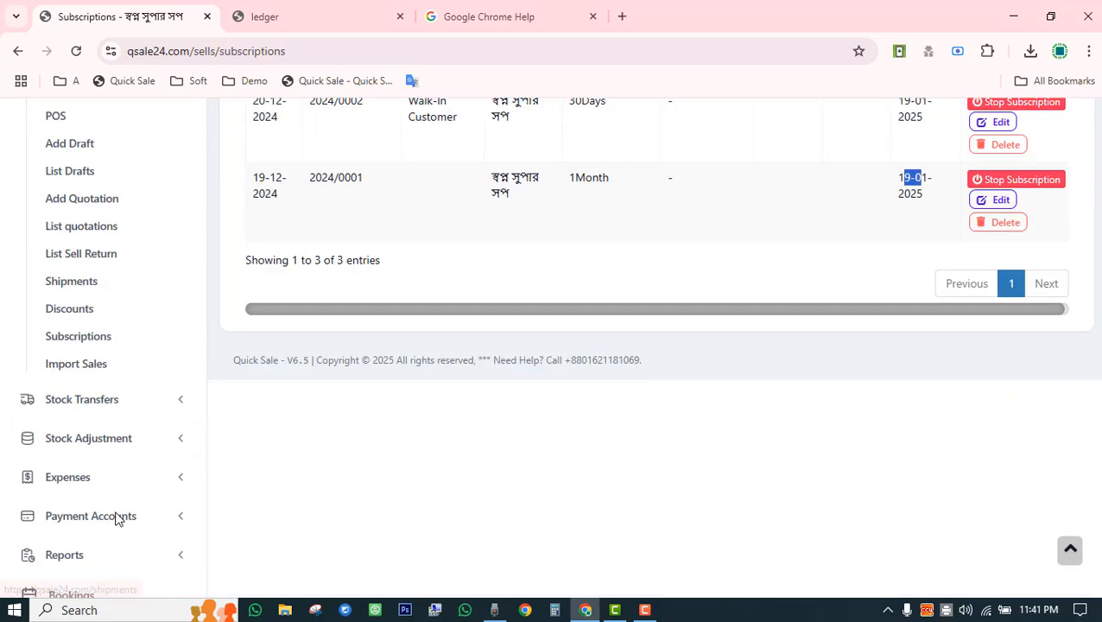
Open Import Sales, read its instructions and field list, then expand Stock Transfers.
{"action": "left_click", "coordinate": [90, 373]}
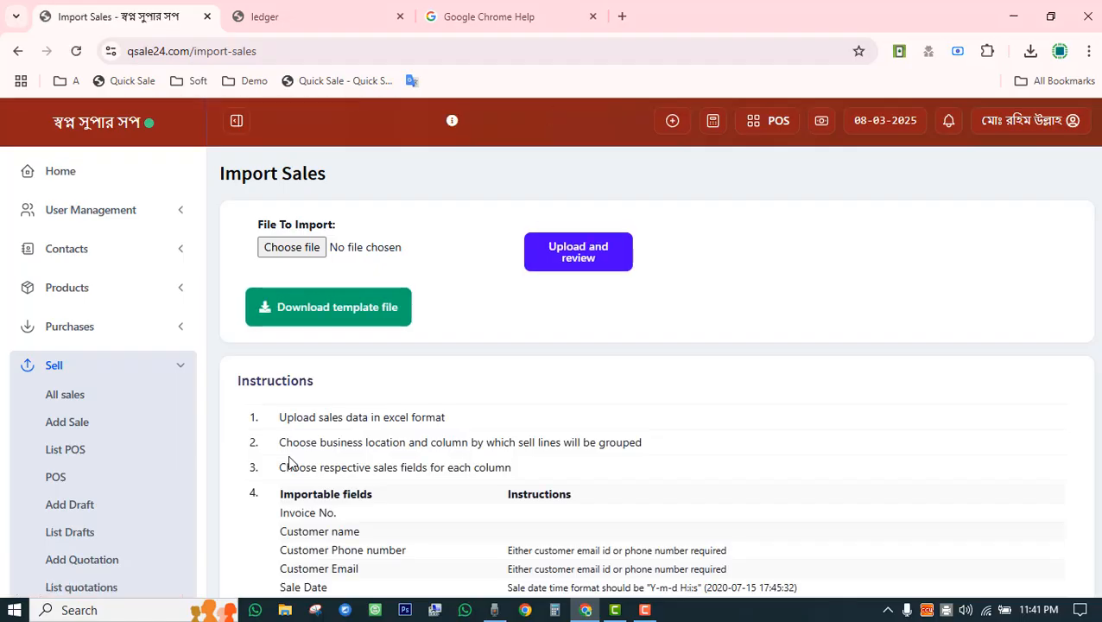
{"action": "scroll", "coordinate": [287, 461], "scroll_direction": "down", "scroll_amount": 3}
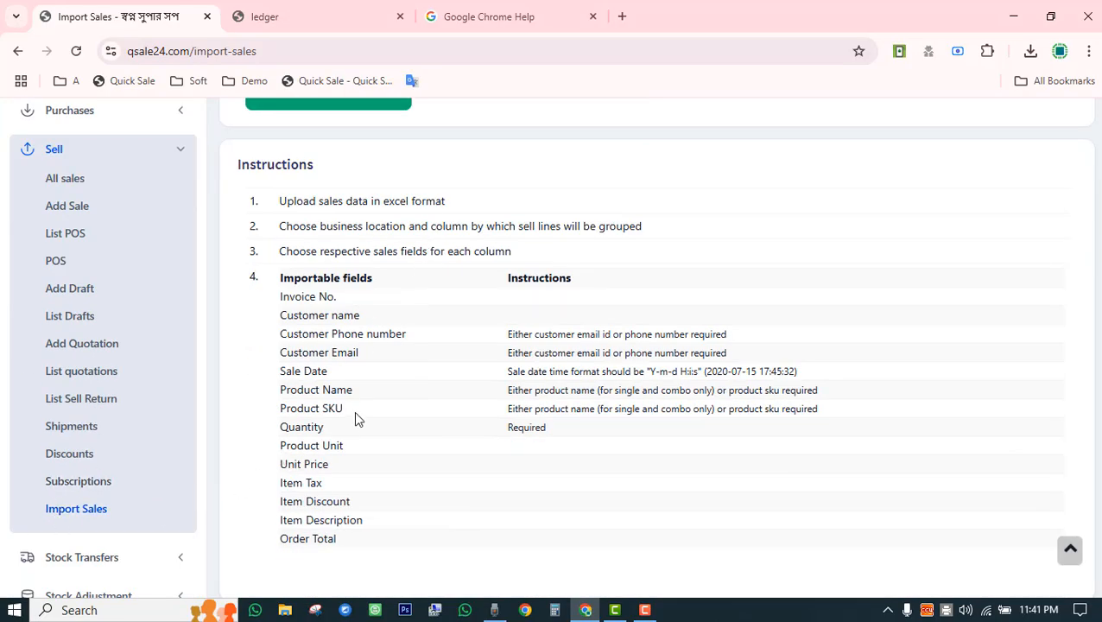
{"action": "scroll", "coordinate": [358, 419], "scroll_direction": "down", "scroll_amount": 3}
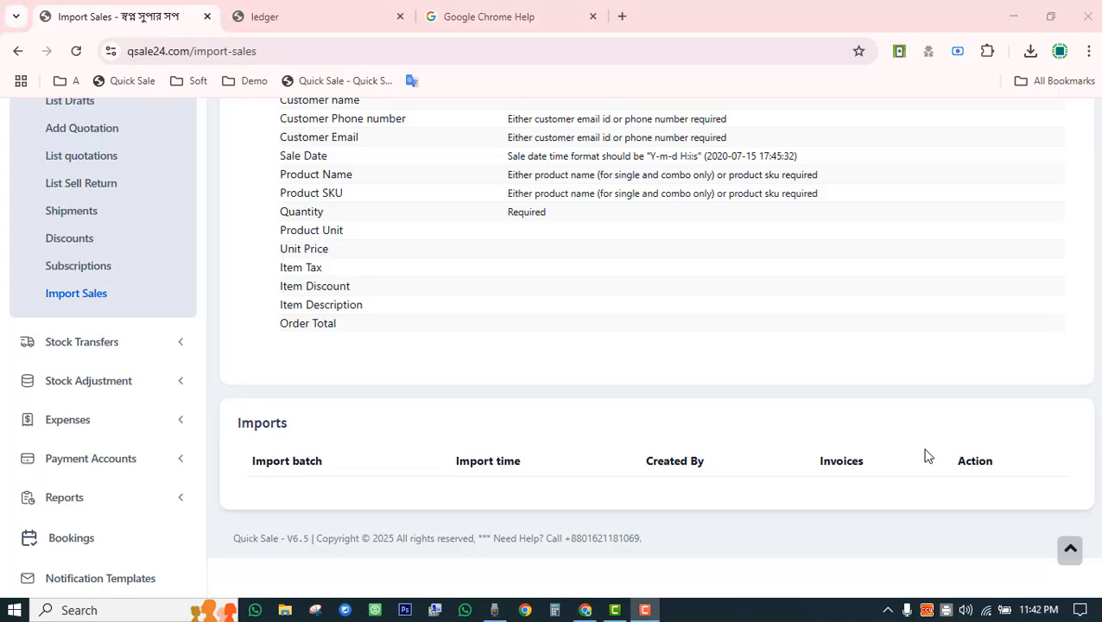
{"action": "left_click", "coordinate": [151, 349]}
{"action": "scroll", "coordinate": [150, 352], "scroll_direction": "up", "scroll_amount": 3}
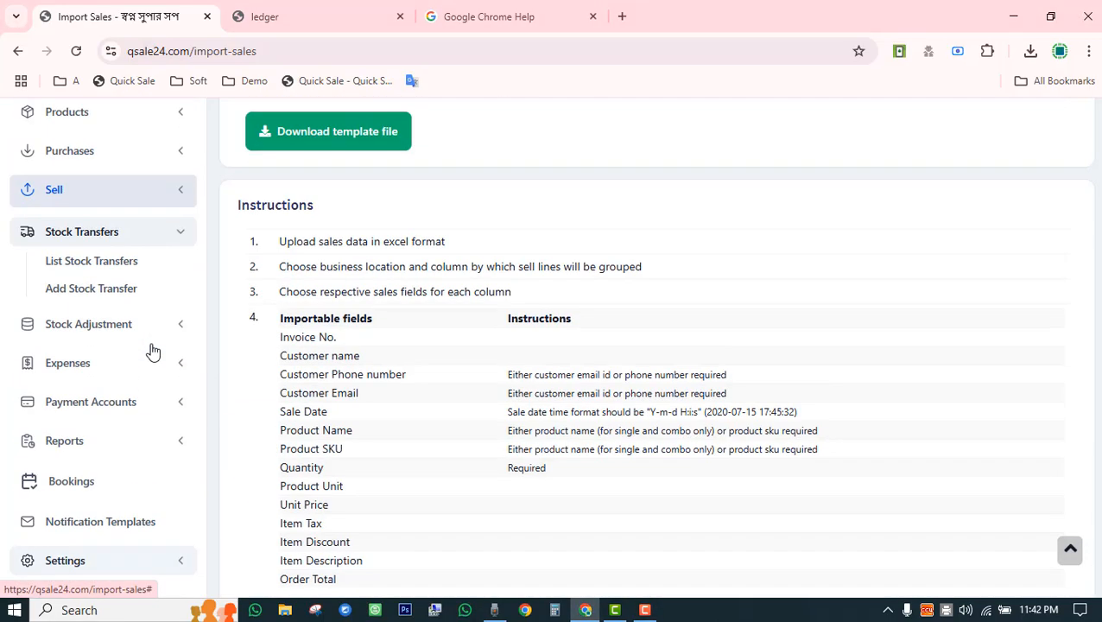
Start a Completed stock transfer from location BL0001 to Meem Fashion.
{"action": "left_click", "coordinate": [93, 294]}
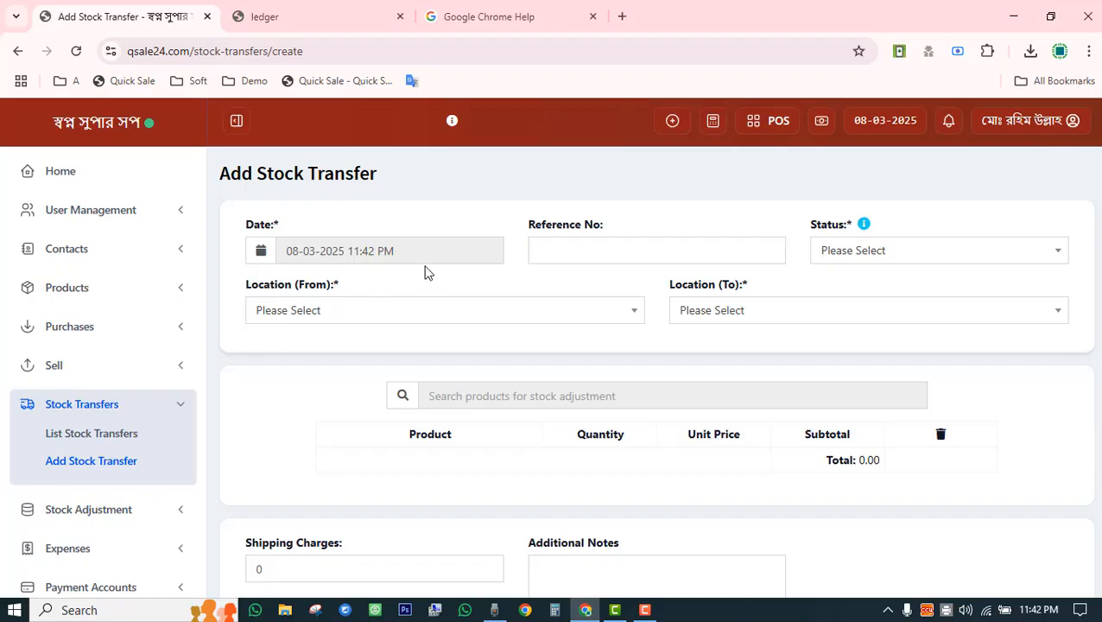
{"action": "left_click", "coordinate": [853, 252]}
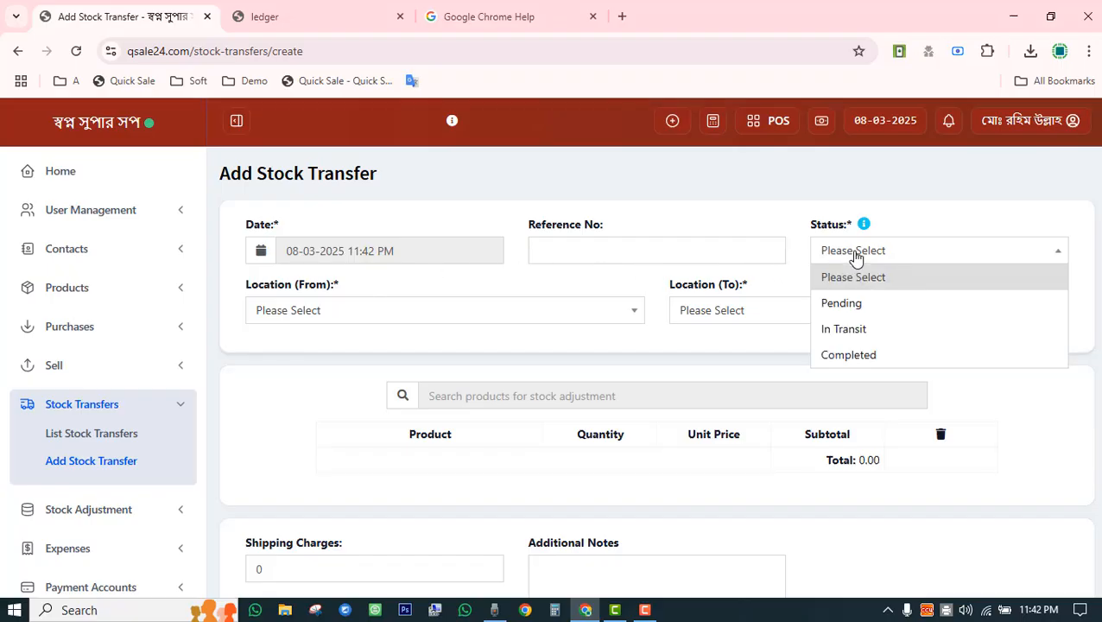
{"action": "left_click", "coordinate": [859, 354]}
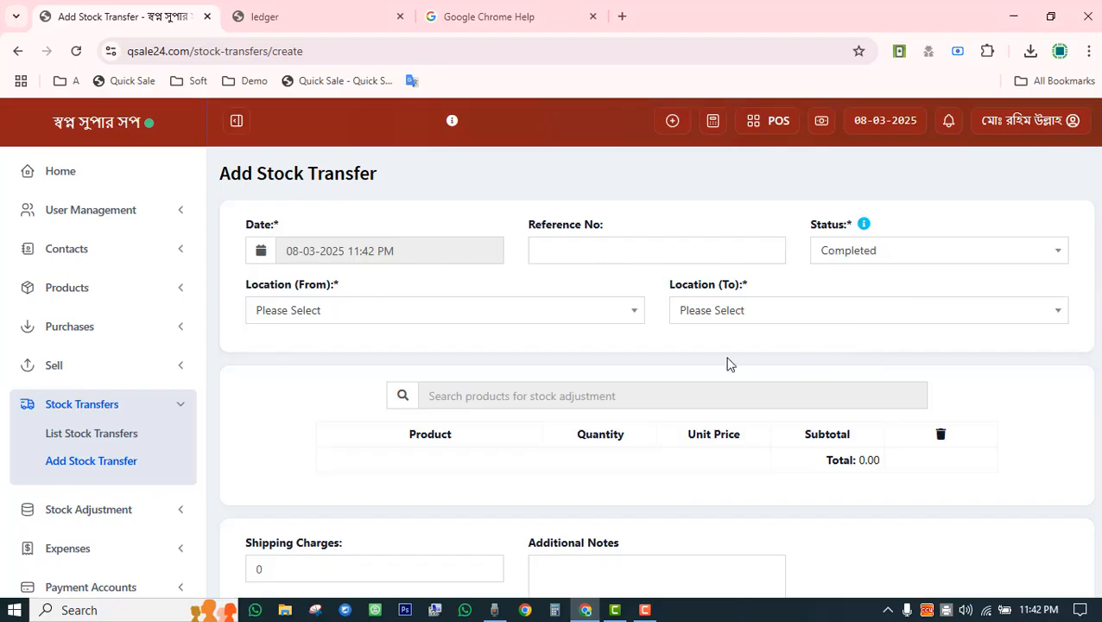
{"action": "left_click", "coordinate": [416, 318]}
{"action": "left_click", "coordinate": [381, 366]}
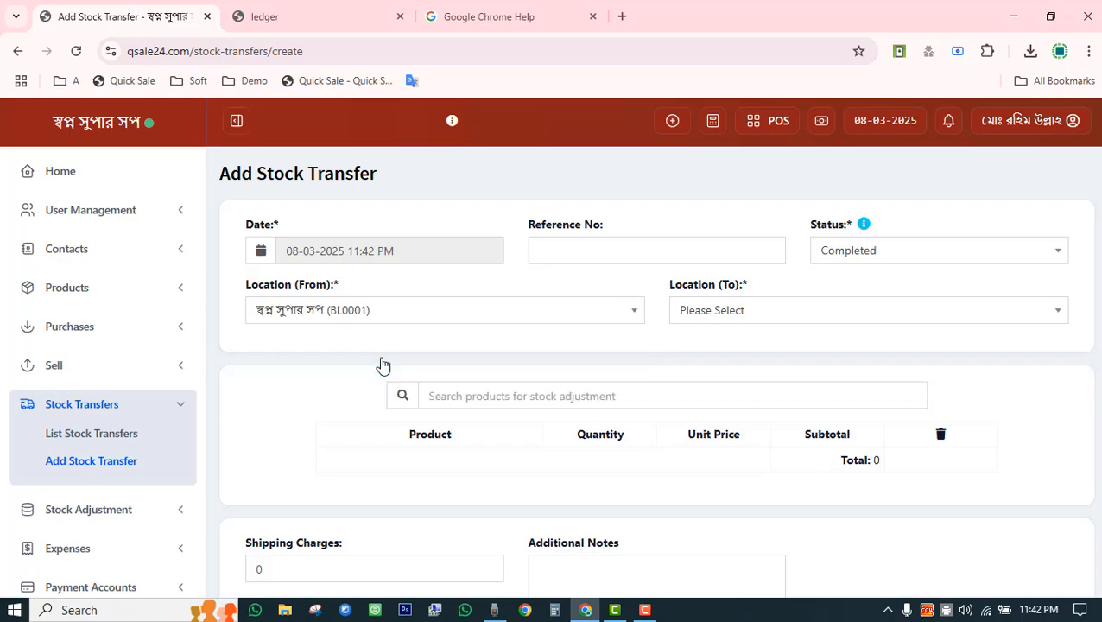
{"action": "left_click", "coordinate": [754, 325]}
{"action": "left_click", "coordinate": [756, 390]}
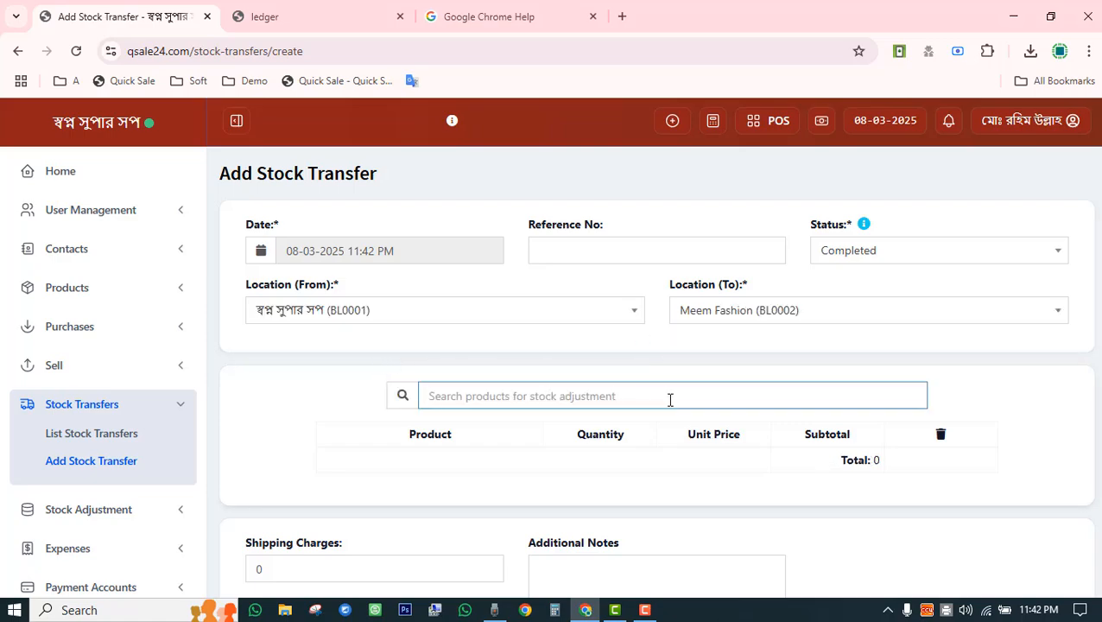
Add 3 Laptops and 2 iphone 15s, then save the 415,000 transfer.
{"action": "type", "text": "lap"}
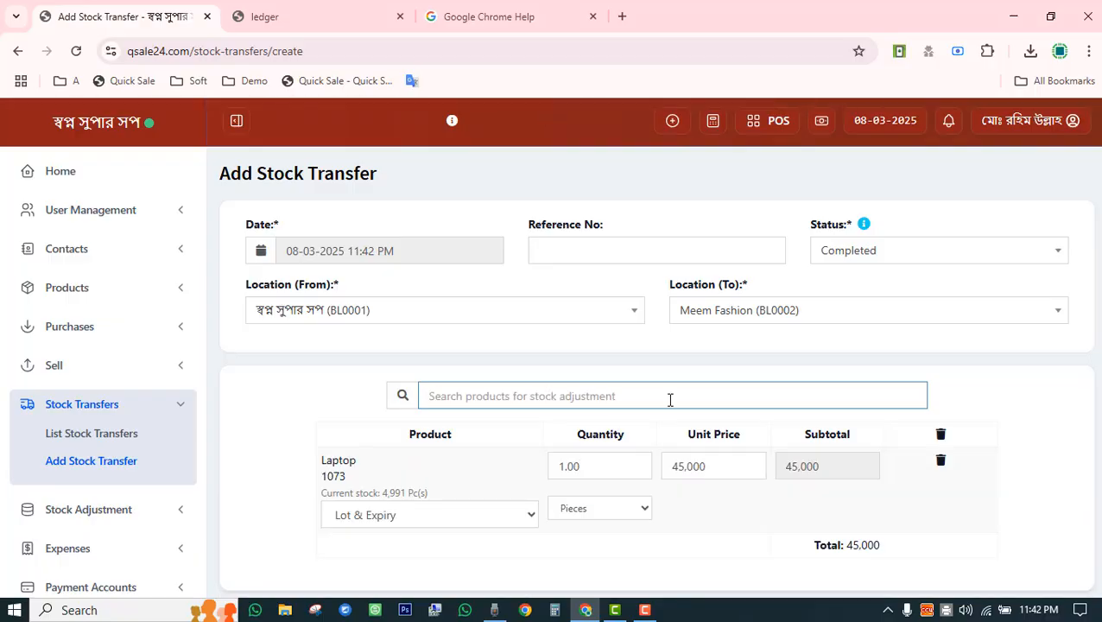
{"action": "type", "text": "pho"}
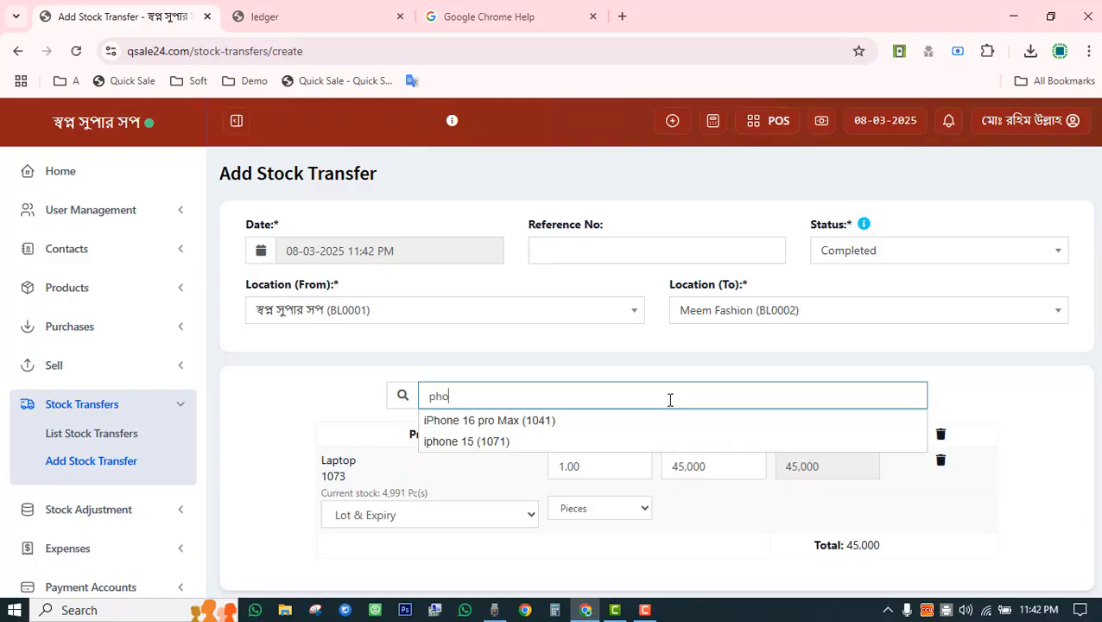
{"action": "left_click", "coordinate": [631, 441]}
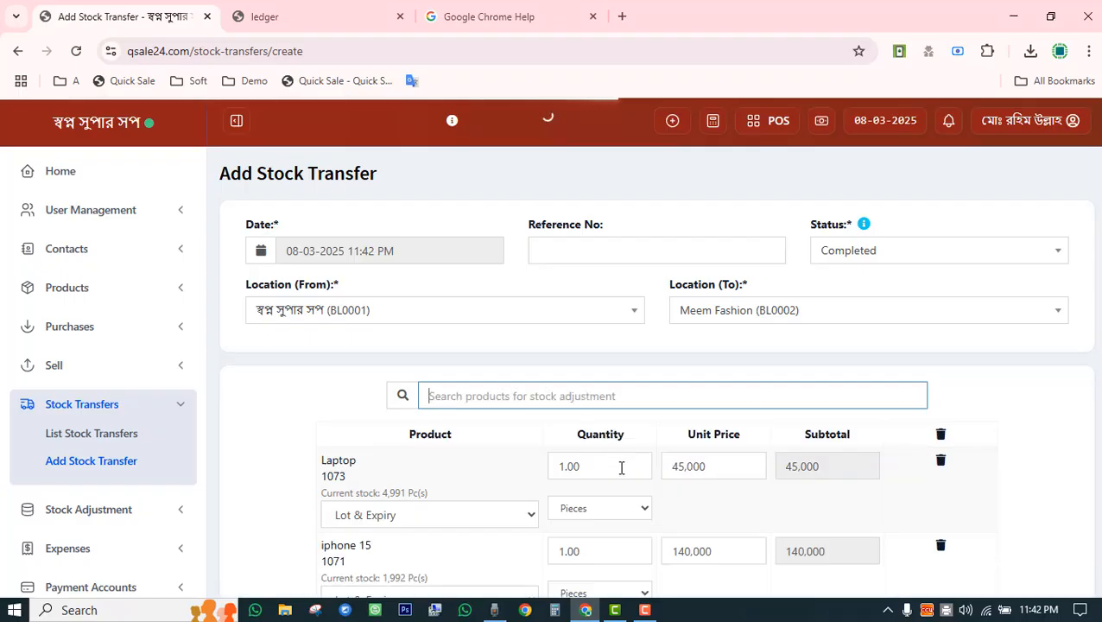
{"action": "left_click_drag", "start_coordinate": [620, 466], "coordinate": [556, 466]}
{"action": "type", "text": "3"}
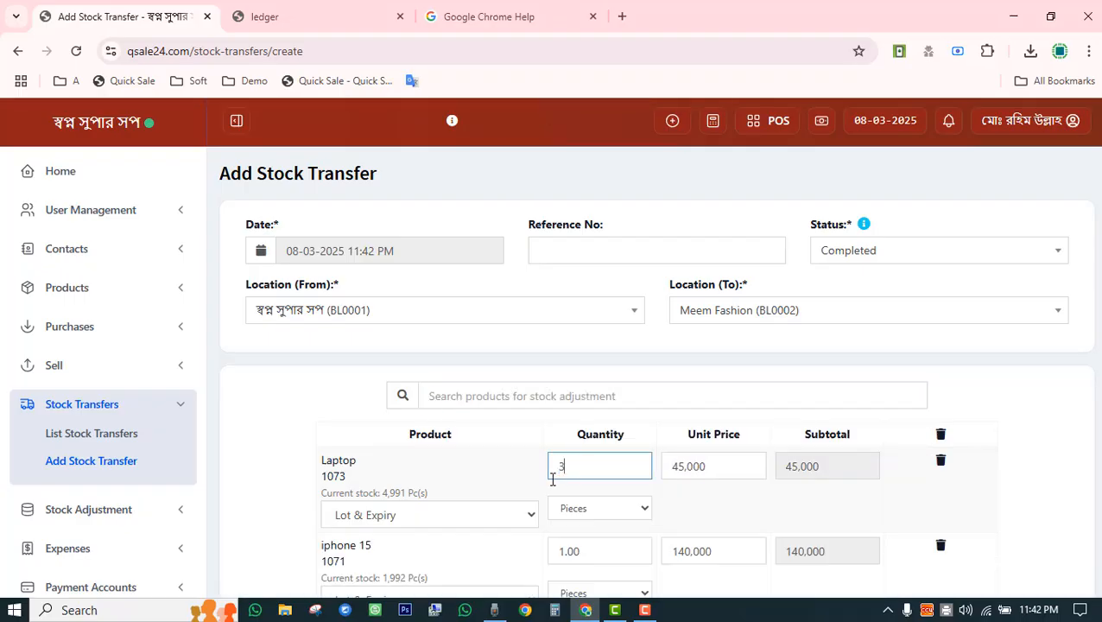
{"action": "left_click_drag", "start_coordinate": [602, 562], "coordinate": [550, 558]}
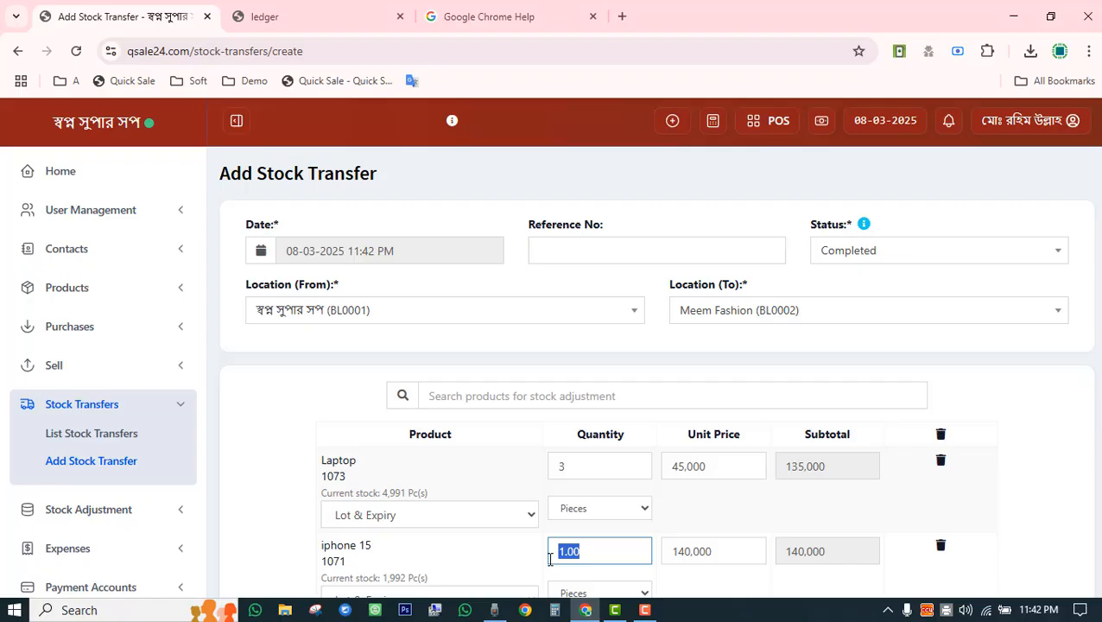
{"action": "type", "text": "2"}
{"action": "left_click", "coordinate": [290, 405]}
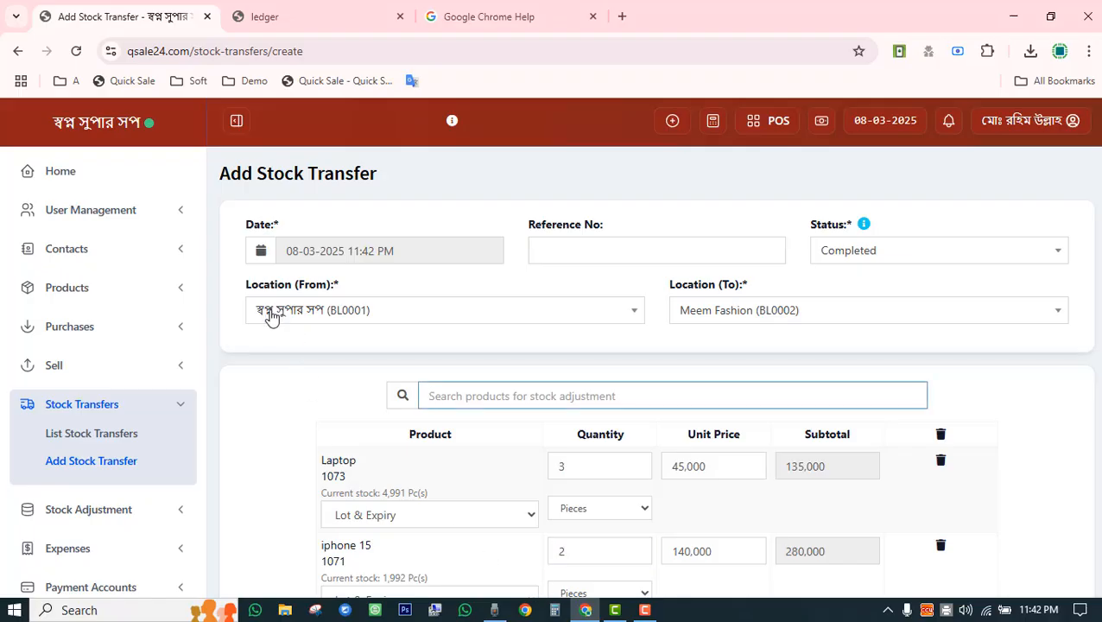
{"action": "scroll", "coordinate": [714, 346], "scroll_direction": "down", "scroll_amount": 4}
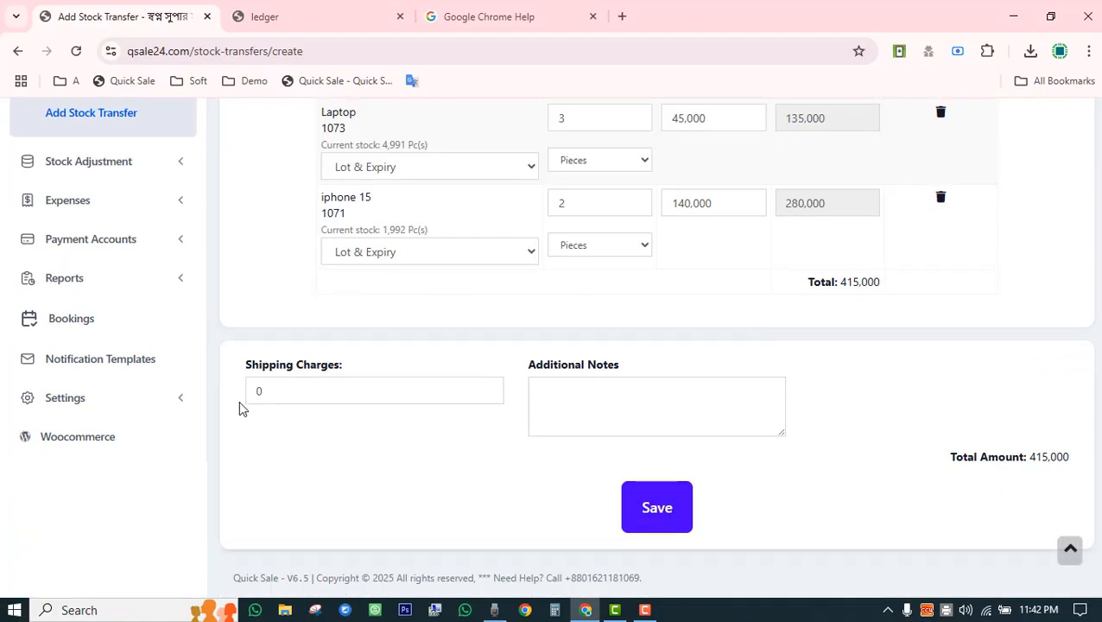
{"action": "left_click_drag", "start_coordinate": [265, 397], "coordinate": [239, 401]}
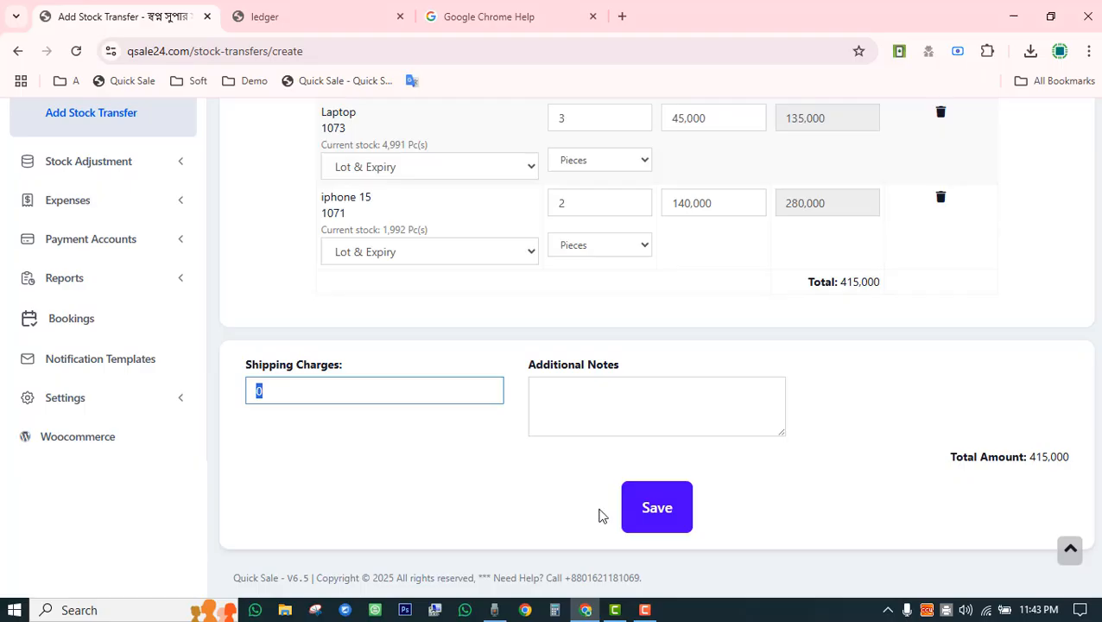
{"action": "left_click", "coordinate": [657, 511]}
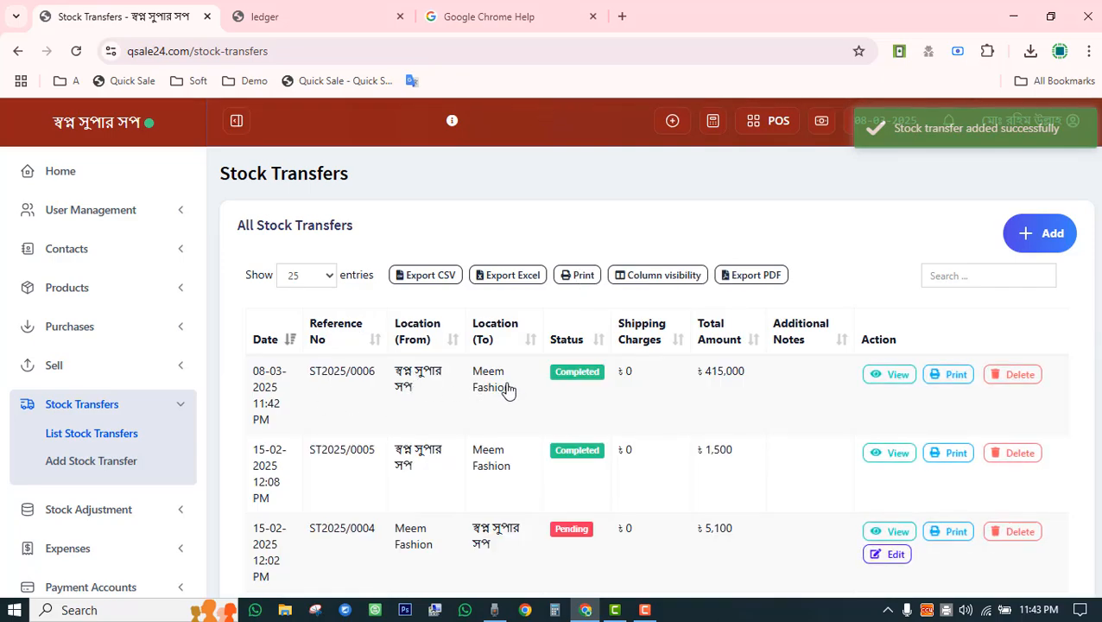
Scroll the Stock Transfers list to confirm ST2025/0006 for 415,000 to Meem Fashion.
{"action": "scroll", "coordinate": [508, 390], "scroll_direction": "down", "scroll_amount": 3}
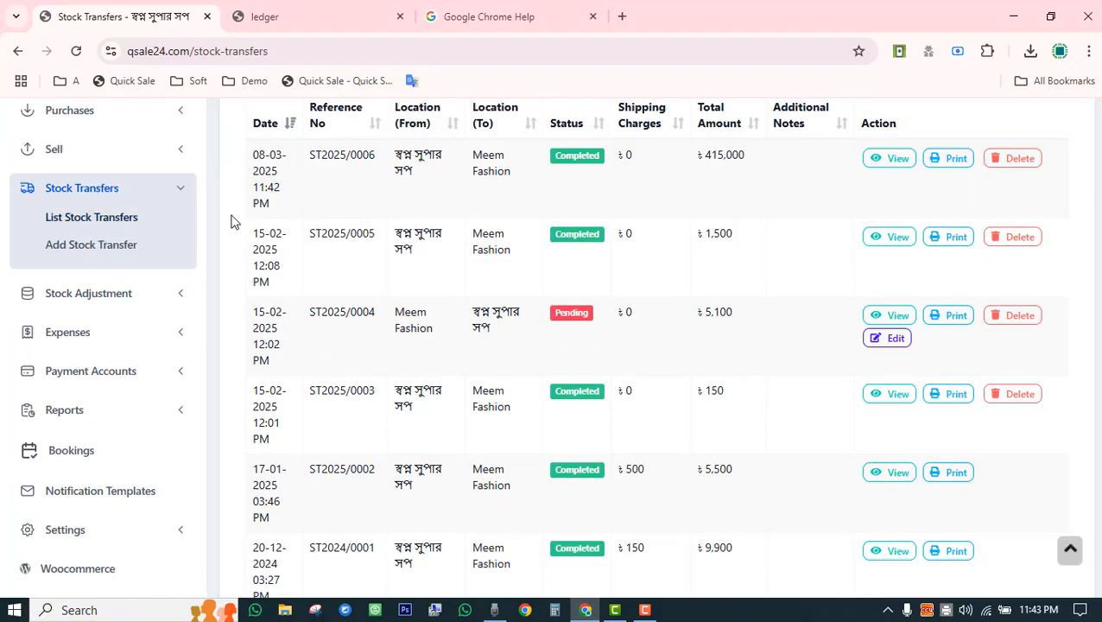
{"action": "scroll", "coordinate": [570, 337], "scroll_direction": "down", "scroll_amount": 2}
{"action": "scroll", "coordinate": [596, 393], "scroll_direction": "up", "scroll_amount": 5}
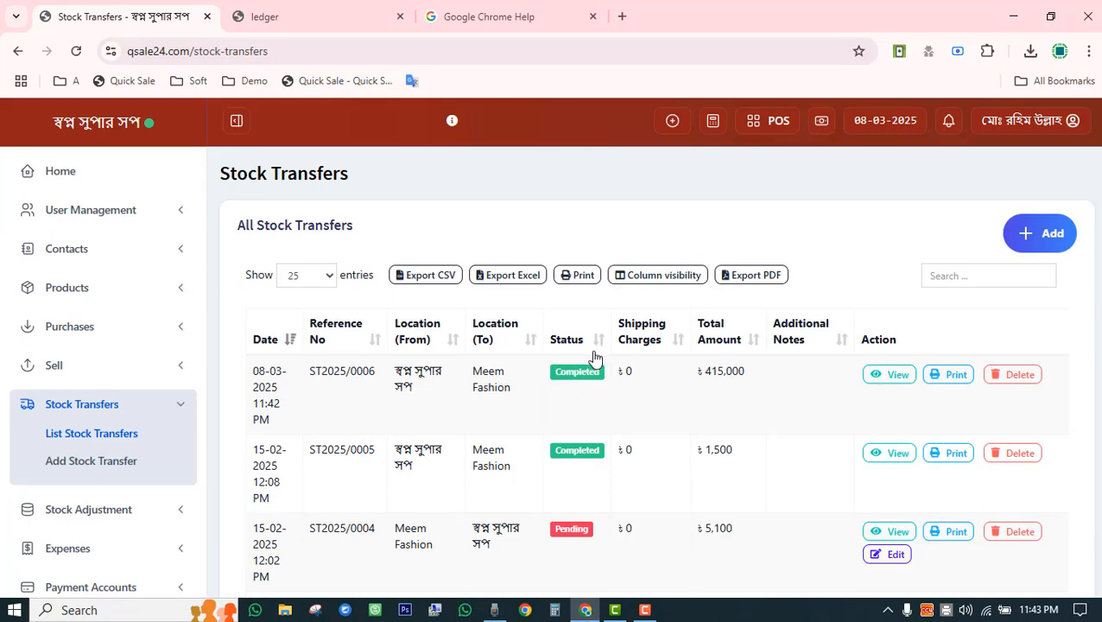
{"action": "scroll", "coordinate": [593, 359], "scroll_direction": "down", "scroll_amount": 5}
{"action": "scroll", "coordinate": [596, 404], "scroll_direction": "up", "scroll_amount": 3}
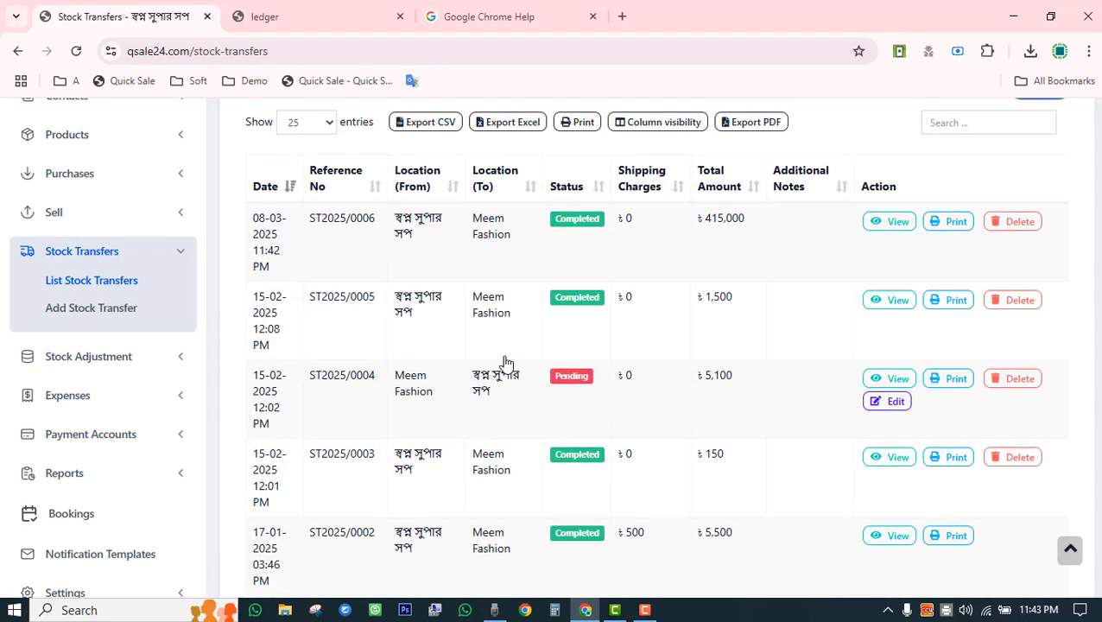
View transfer ST2025/0005's details, then switch the sidebar from Stock Transfers to Stock Adjustment.
{"action": "left_click", "coordinate": [403, 302]}
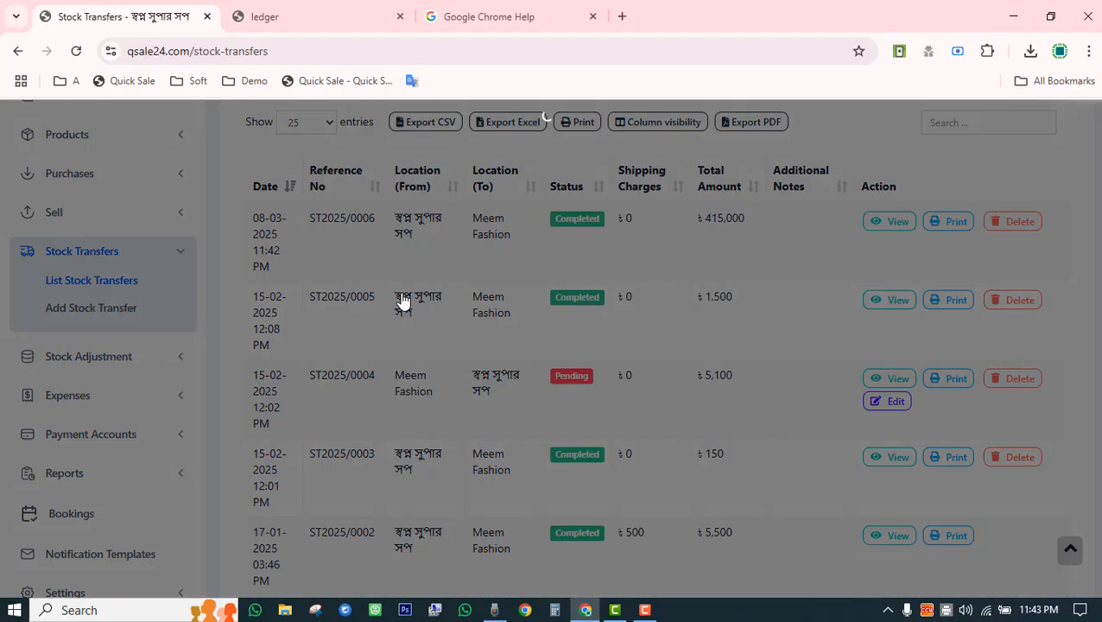
{"action": "scroll", "coordinate": [479, 337], "scroll_direction": "down", "scroll_amount": 3}
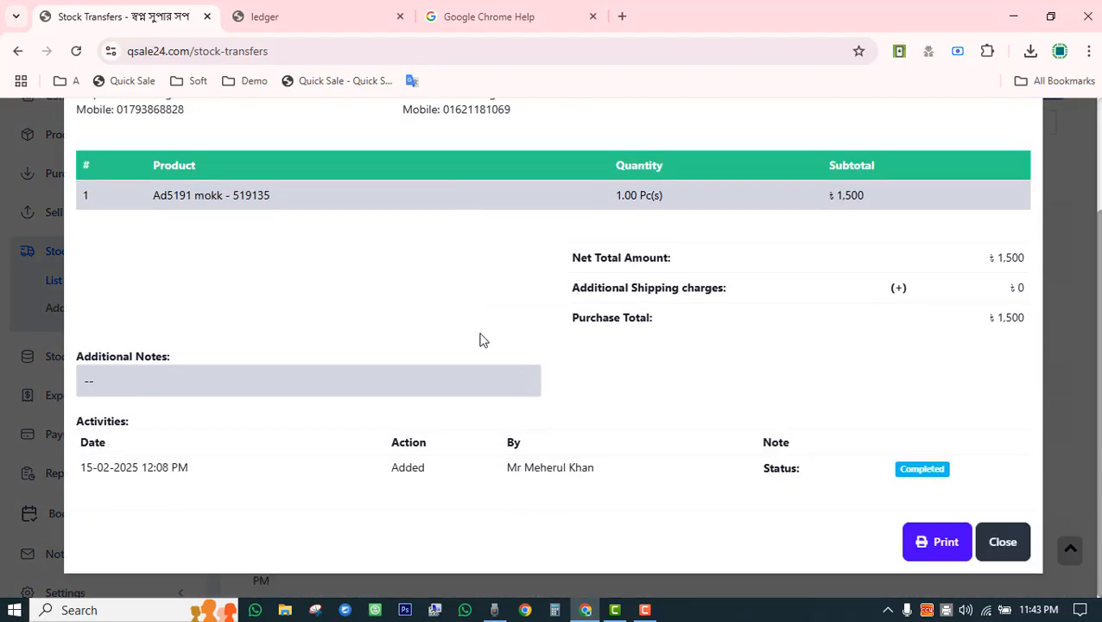
{"action": "left_click", "coordinate": [993, 541]}
{"action": "left_click", "coordinate": [182, 257]}
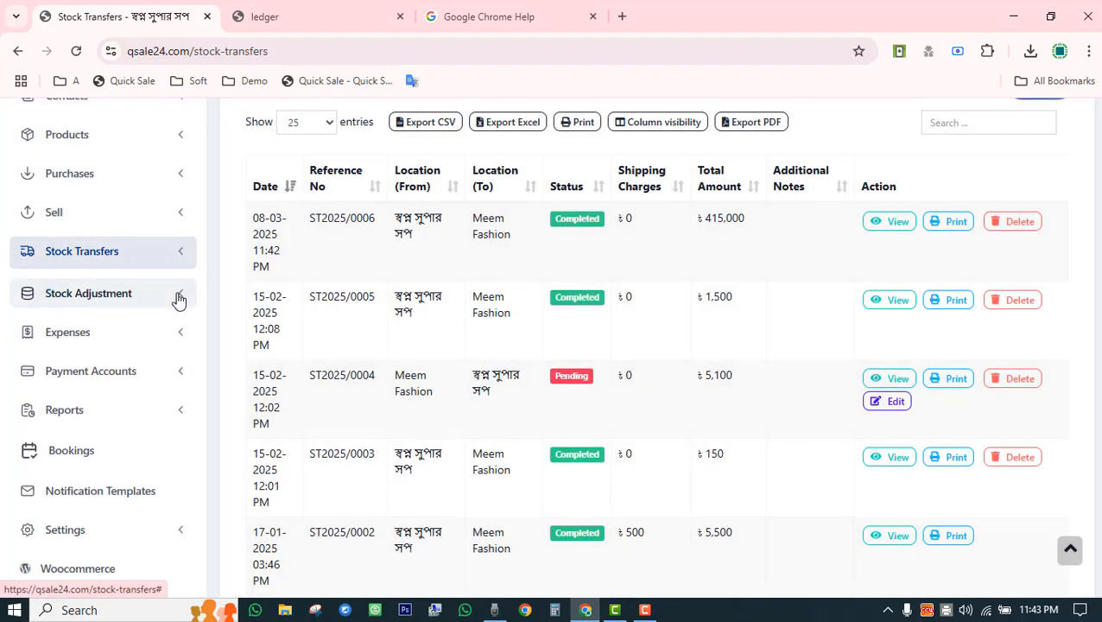
{"action": "left_click", "coordinate": [179, 298]}
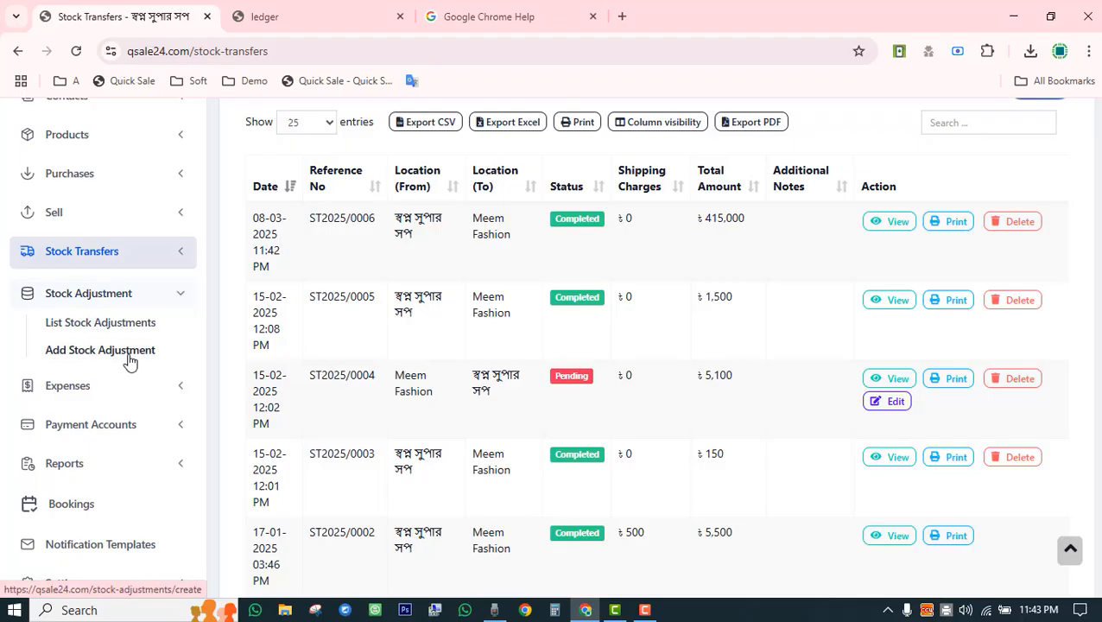
Start a new stock adjustment at location BL0001 with adjustment type Normal.
{"action": "left_click", "coordinate": [128, 356]}
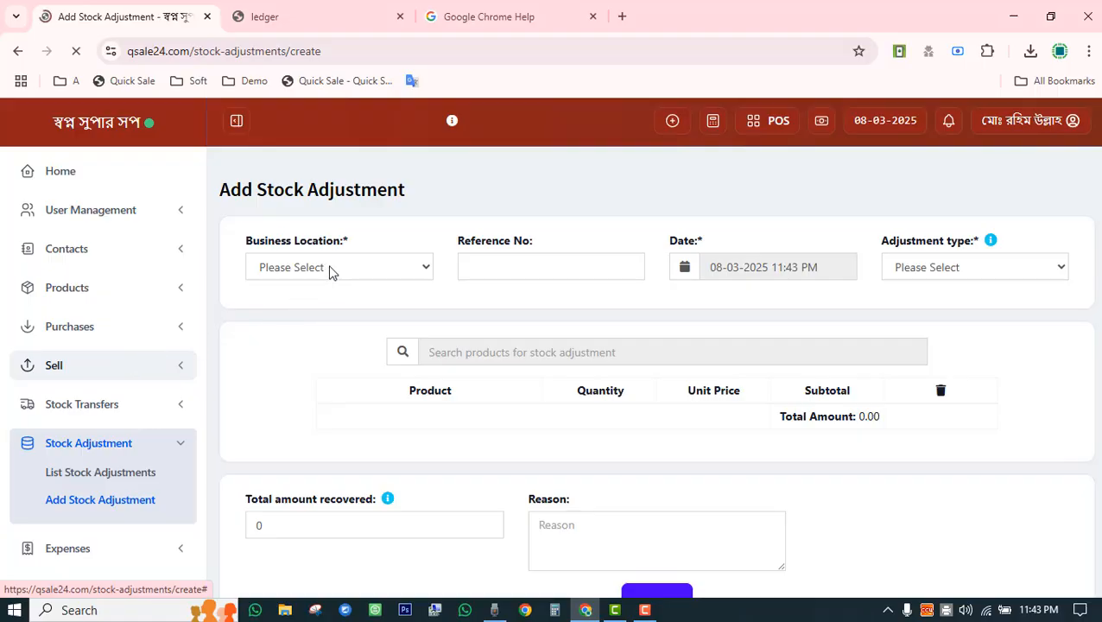
{"action": "left_click", "coordinate": [333, 269]}
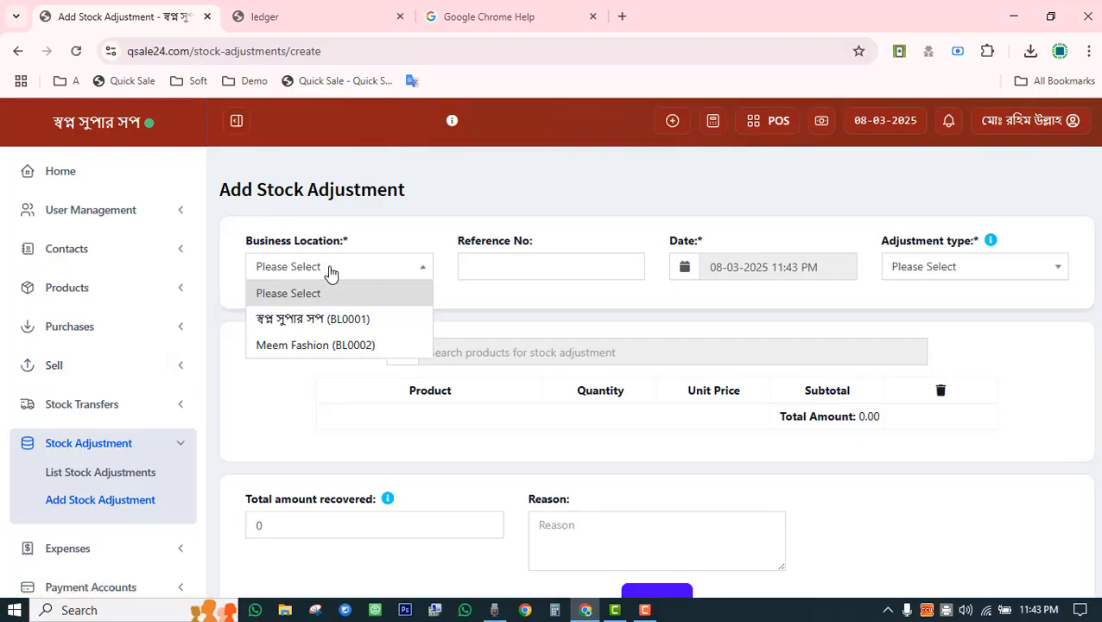
{"action": "left_click", "coordinate": [334, 319]}
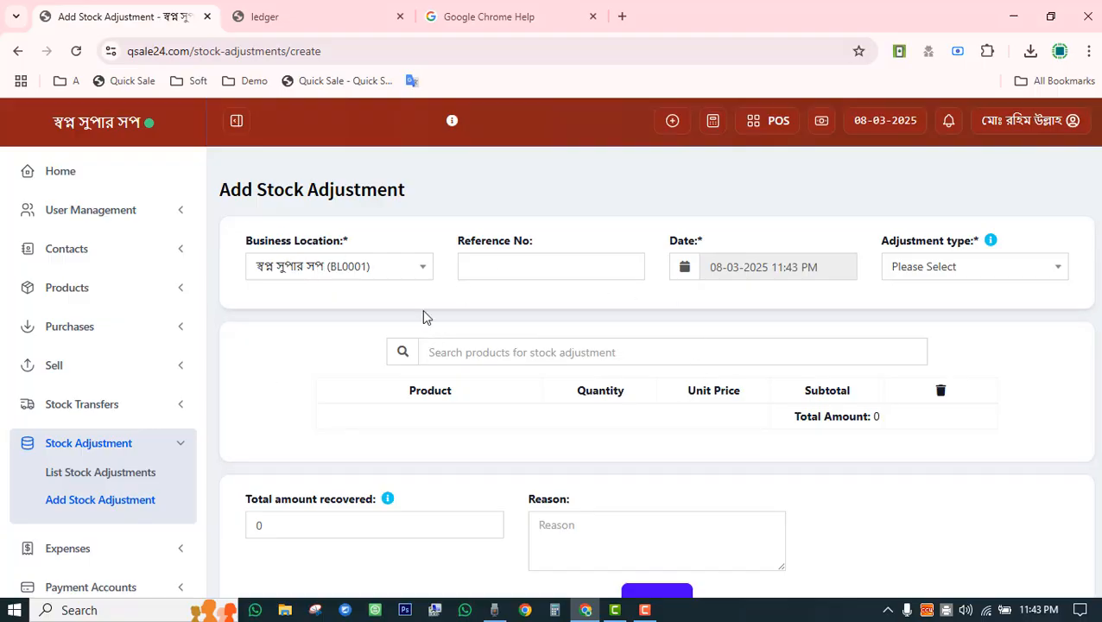
{"action": "left_click", "coordinate": [934, 273]}
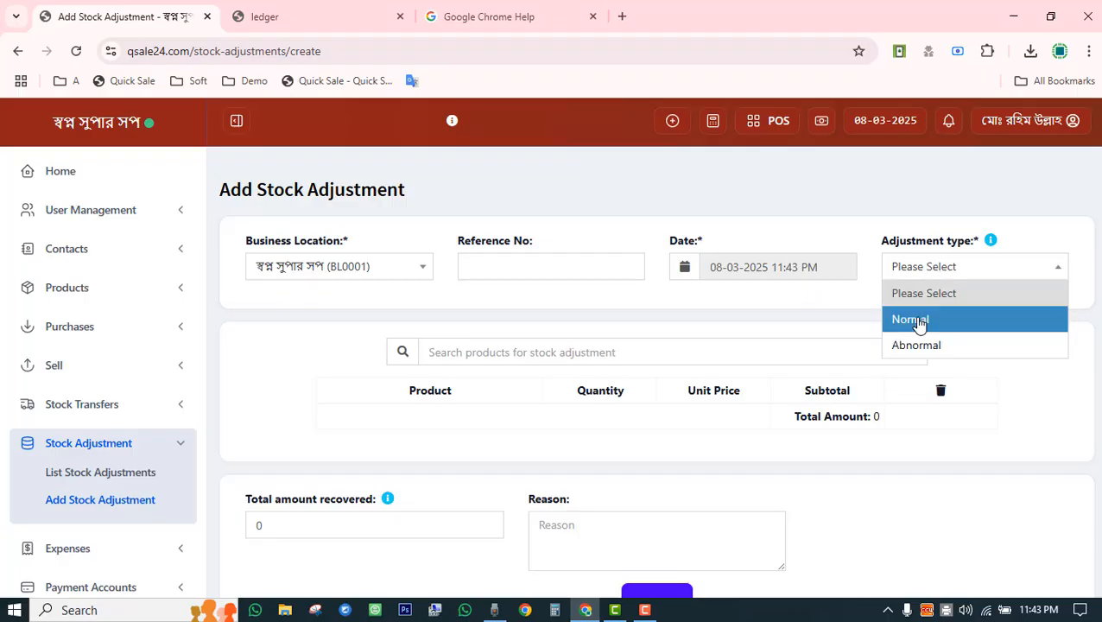
{"action": "left_click", "coordinate": [919, 322]}
Add Laptop with quantity 2 for a 90,000 total, then start the Reason field.
{"action": "left_click", "coordinate": [525, 352]}
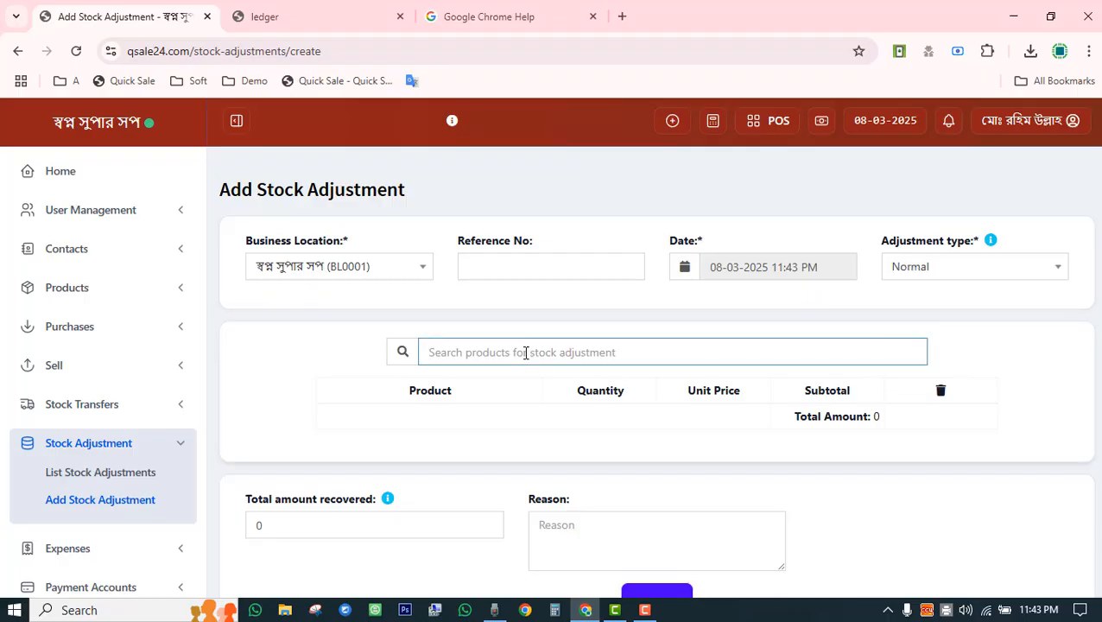
{"action": "type", "text": "lap"}
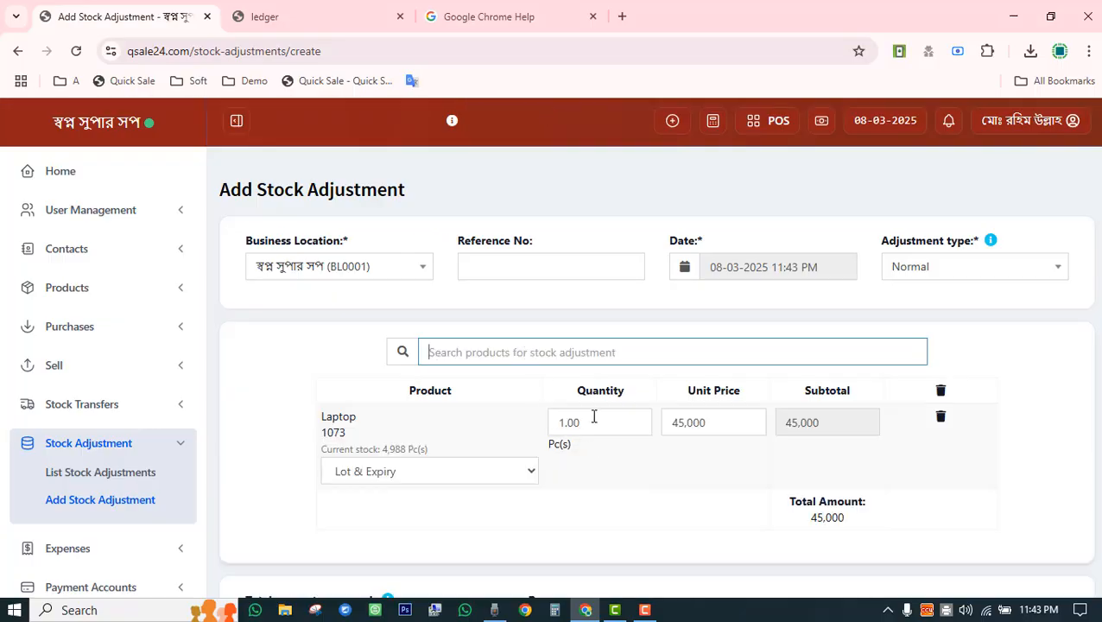
{"action": "left_click_drag", "start_coordinate": [382, 450], "coordinate": [412, 448]}
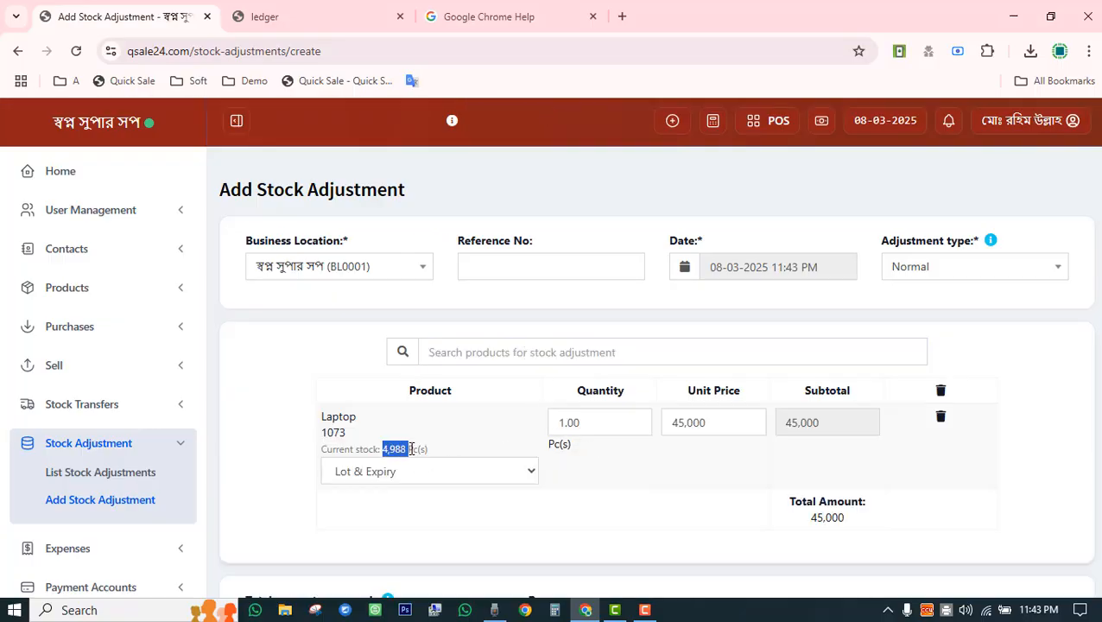
{"action": "double_click", "coordinate": [587, 421]}
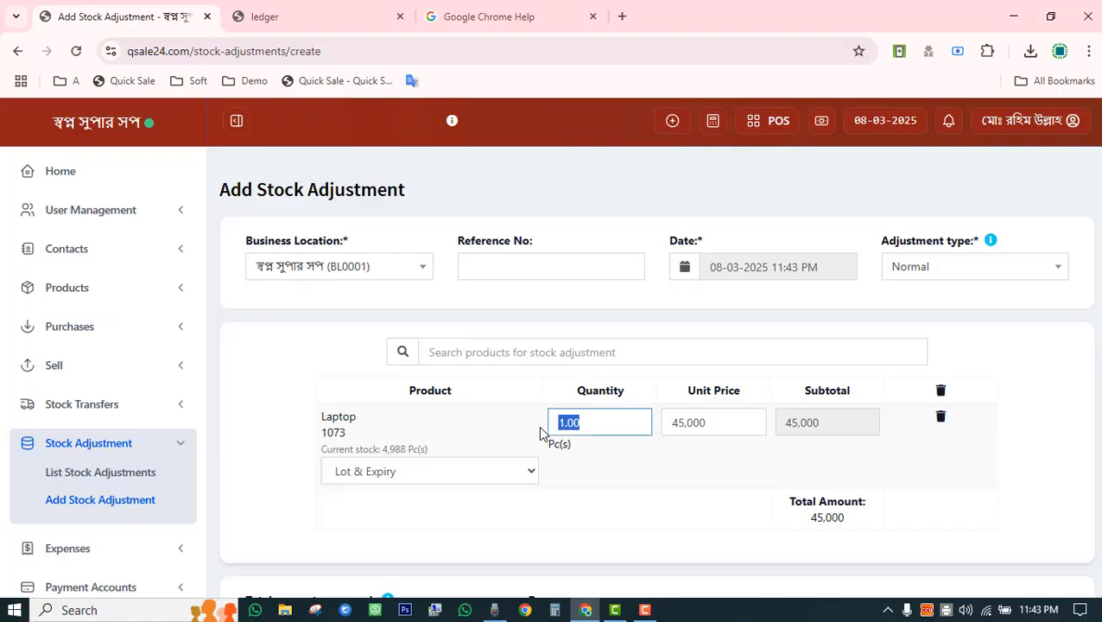
{"action": "type", "text": "2"}
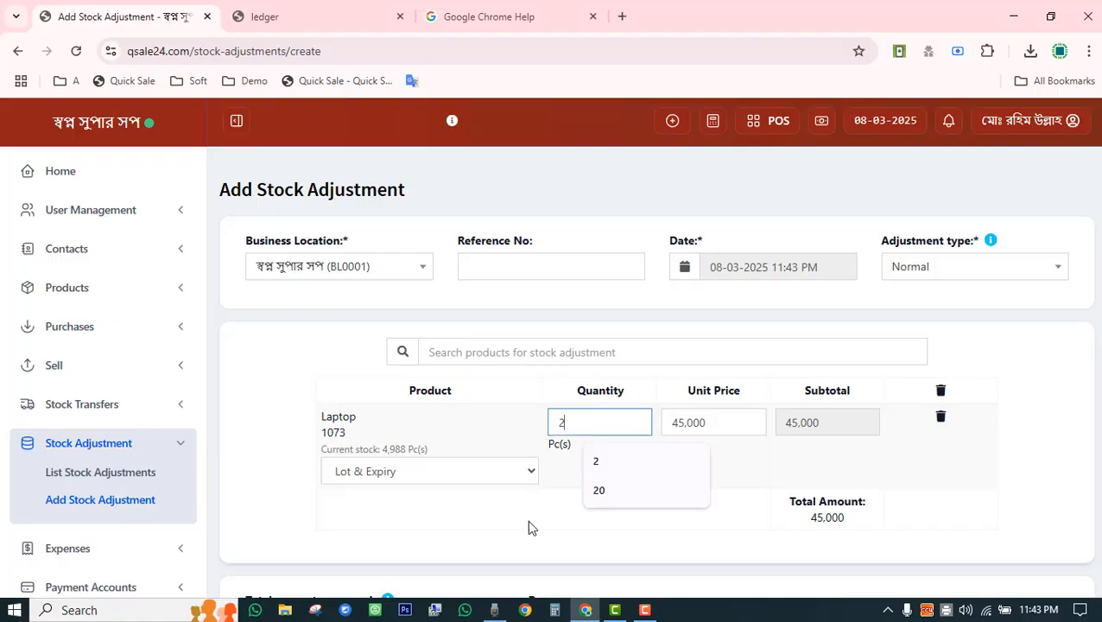
{"action": "left_click", "coordinate": [529, 550]}
{"action": "scroll", "coordinate": [541, 550], "scroll_direction": "down", "scroll_amount": 3}
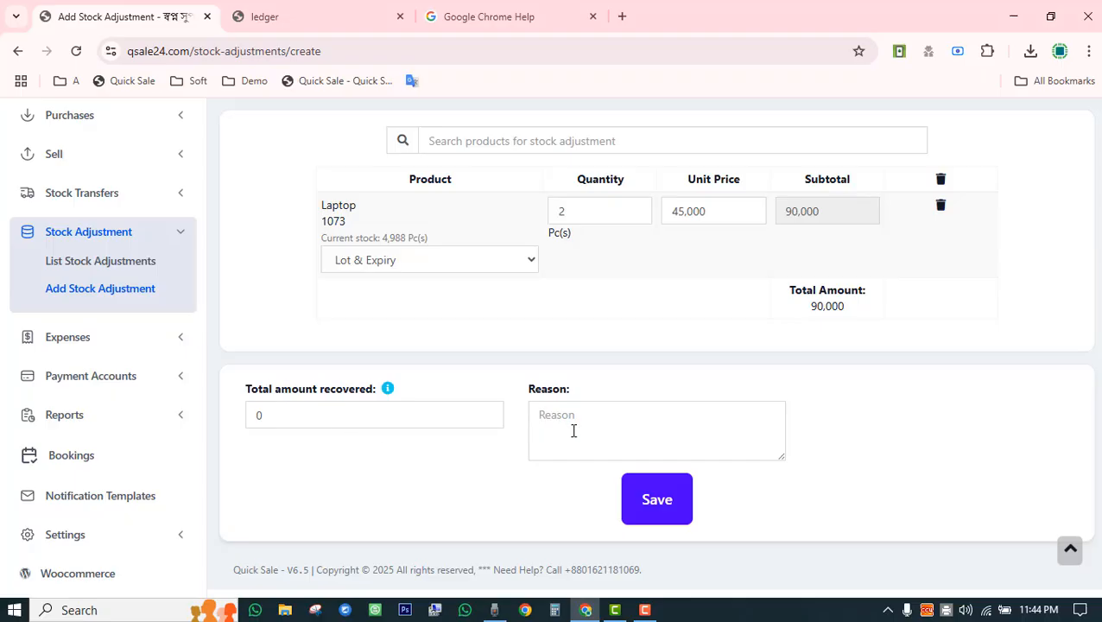
{"action": "left_click", "coordinate": [573, 430]}
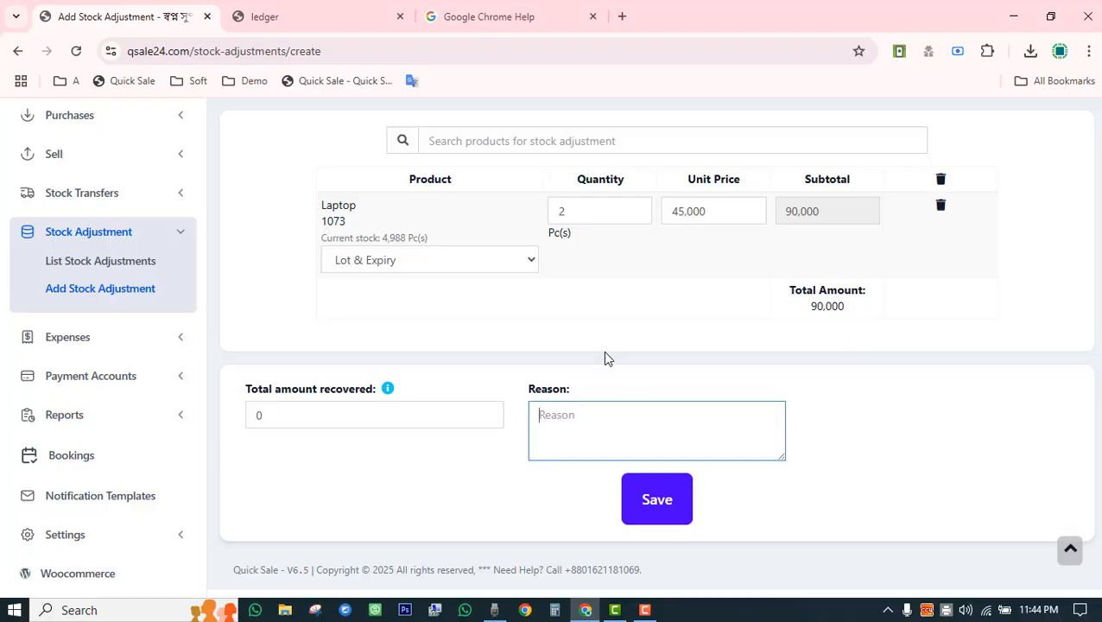
Save adjustment SA2025/0005 and review the list, including SA2024/0002's details.
{"action": "left_click", "coordinate": [661, 509]}
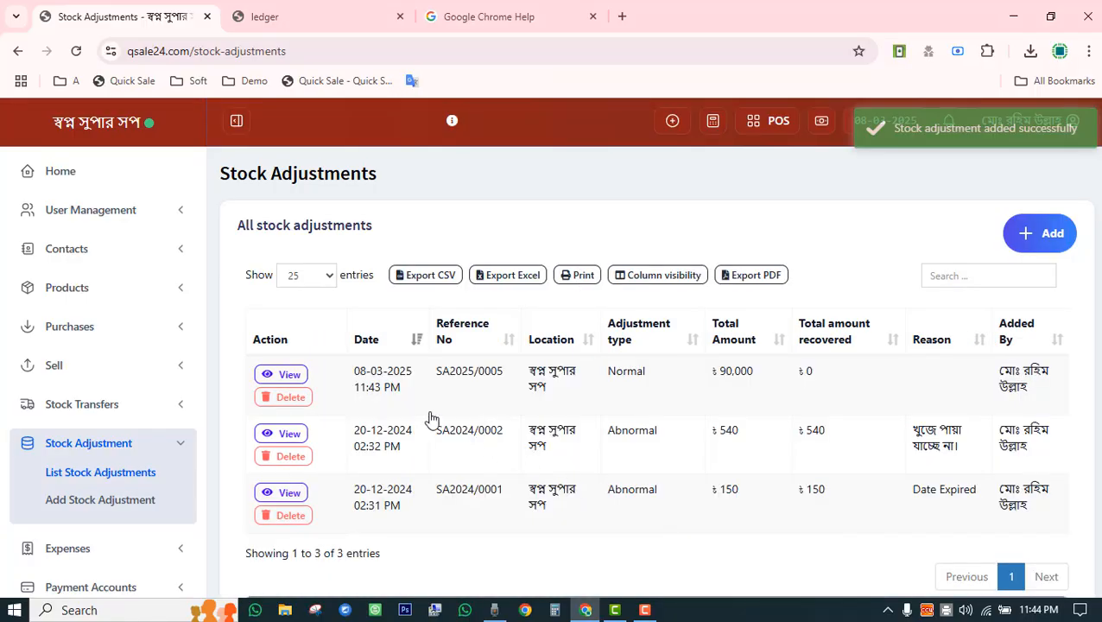
{"action": "scroll", "coordinate": [430, 422], "scroll_direction": "down", "scroll_amount": 3}
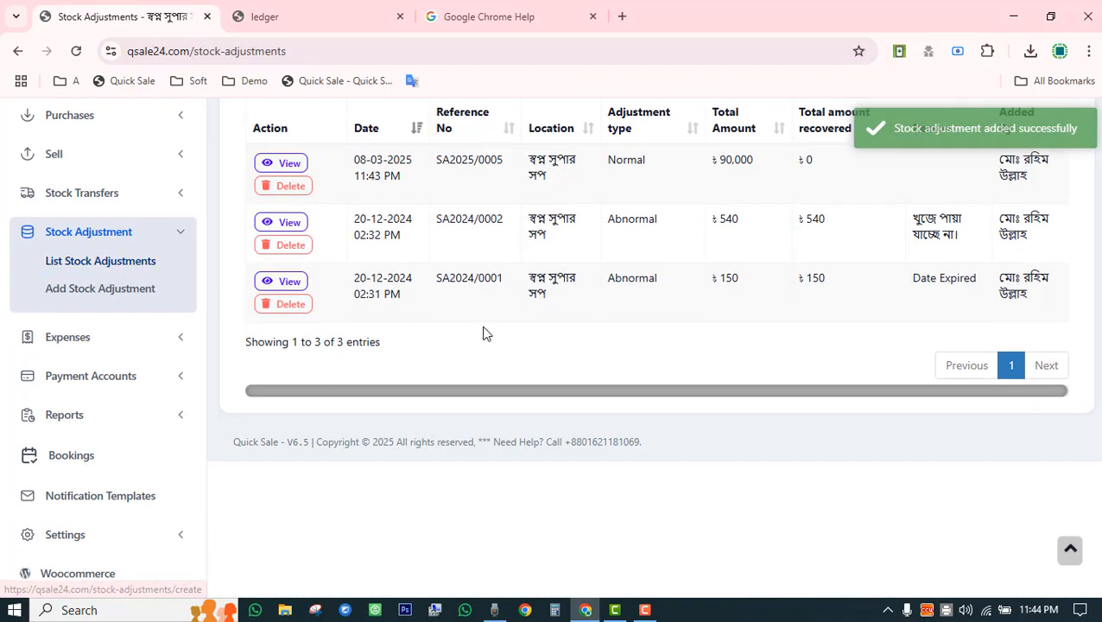
{"action": "scroll", "coordinate": [561, 408], "scroll_direction": "up", "scroll_amount": 3}
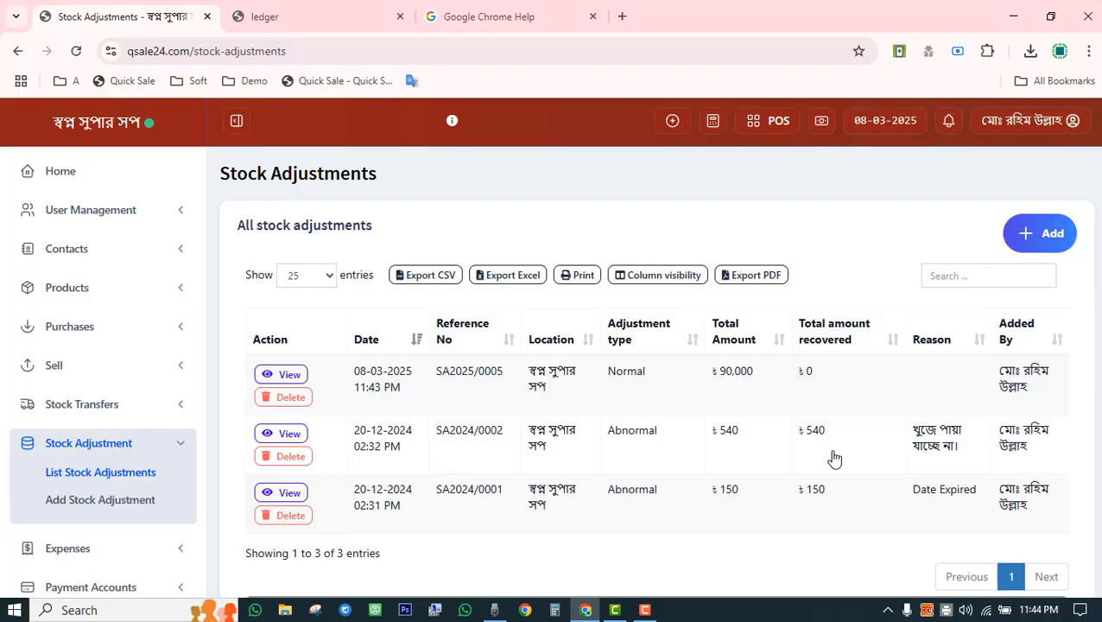
{"action": "left_click", "coordinate": [469, 435]}
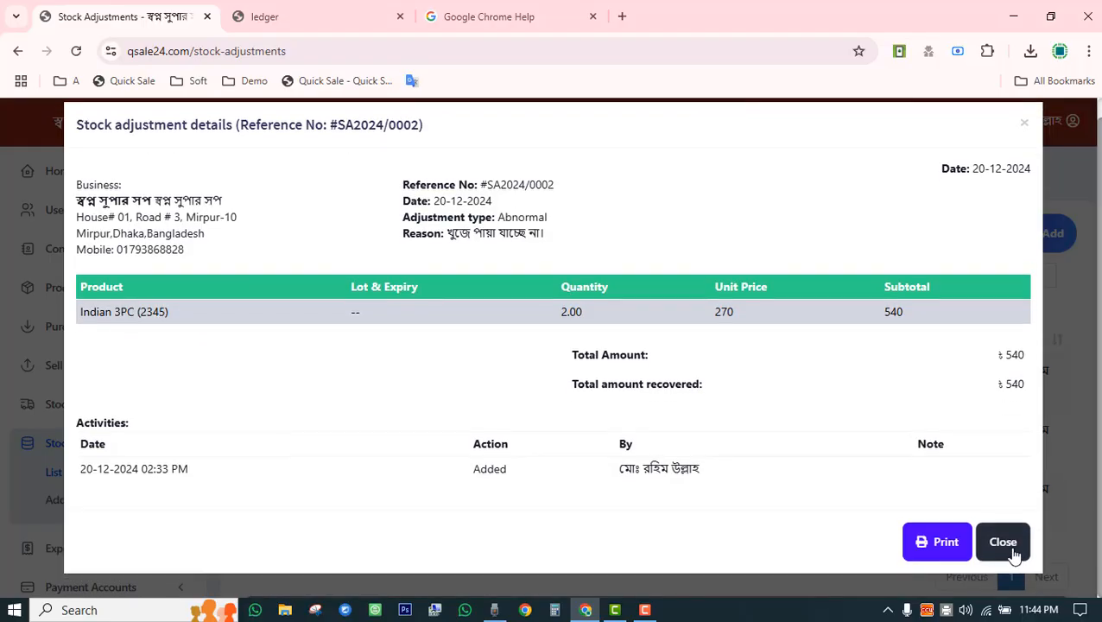
{"action": "left_click", "coordinate": [1006, 549]}
{"action": "scroll", "coordinate": [545, 460], "scroll_direction": "down", "scroll_amount": 3}
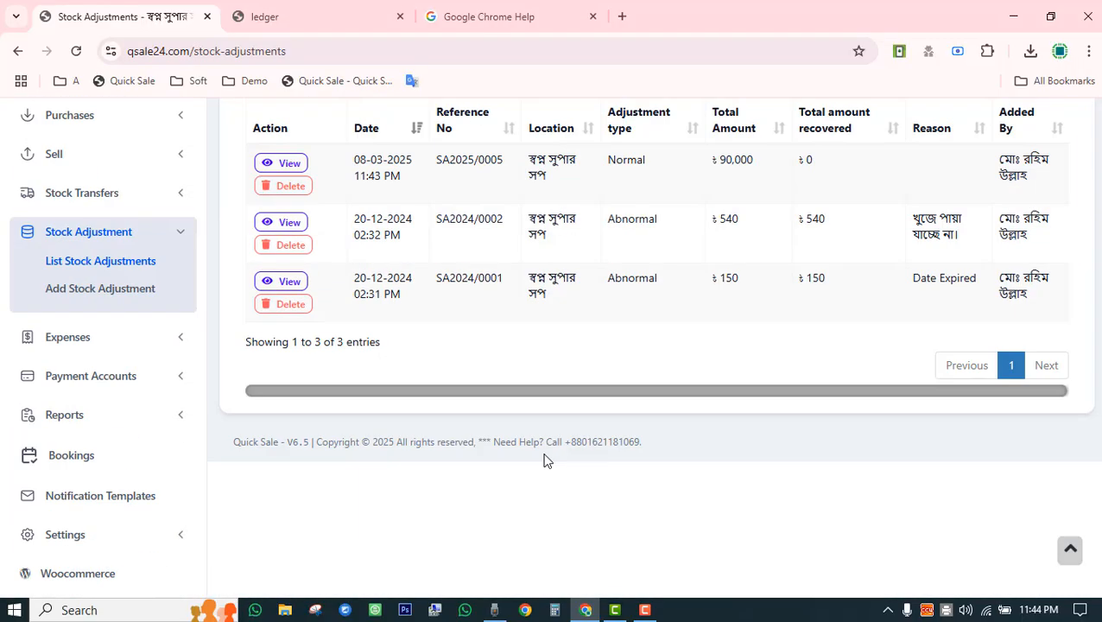
{"action": "left_click", "coordinate": [182, 344]}
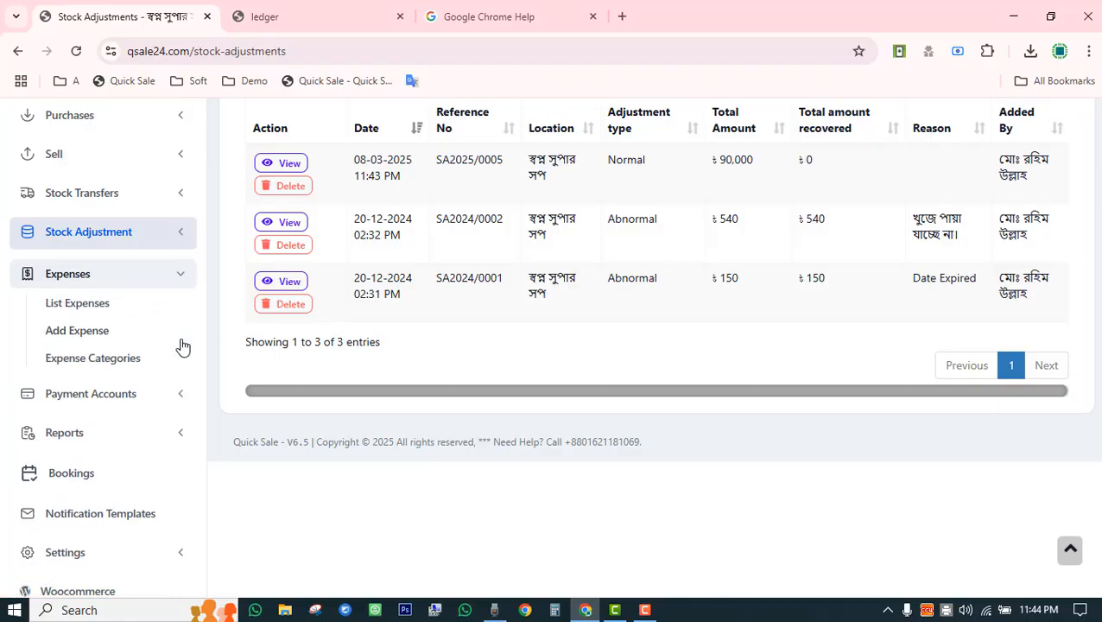
Open the Expenses list and filter it to the Employee Salary category.
{"action": "left_click", "coordinate": [102, 306]}
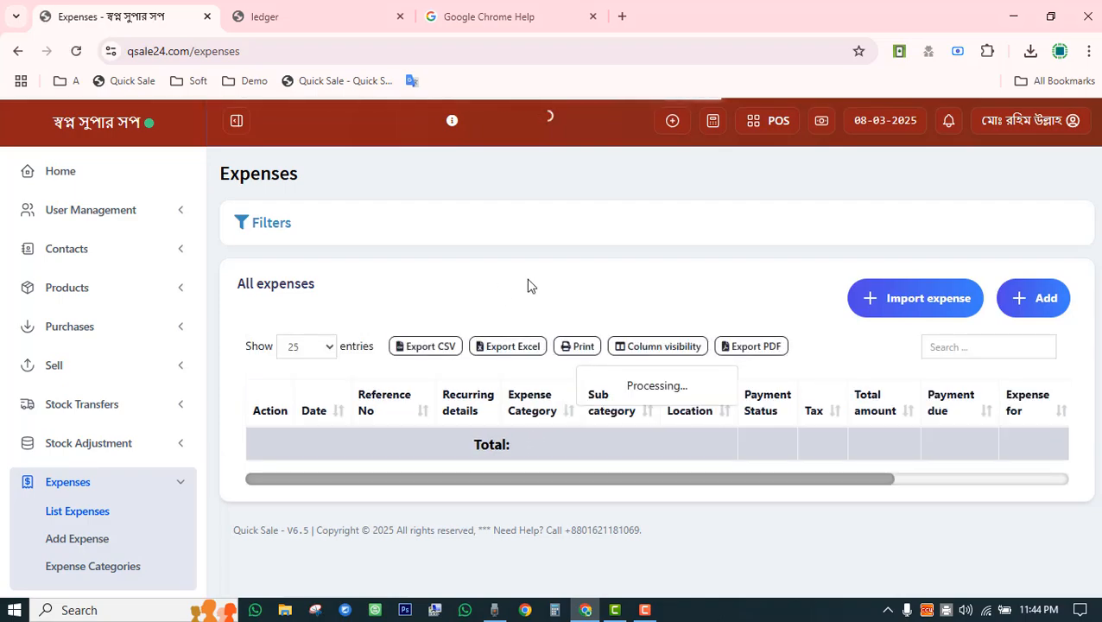
{"action": "scroll", "coordinate": [521, 315], "scroll_direction": "down", "scroll_amount": 6}
{"action": "scroll", "coordinate": [510, 380], "scroll_direction": "up", "scroll_amount": 6}
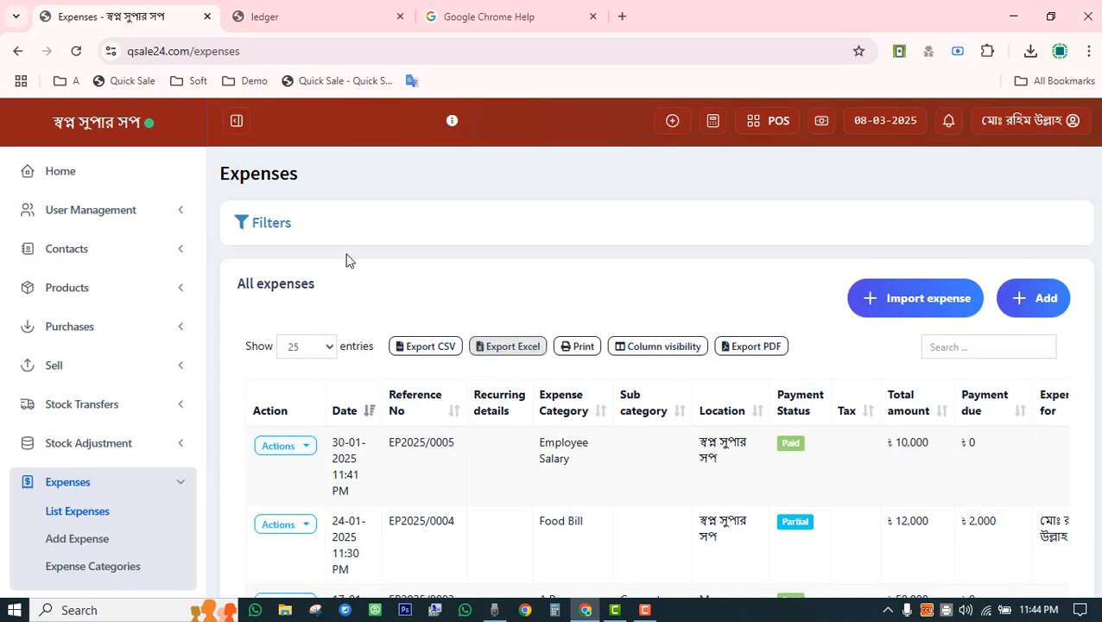
{"action": "left_click", "coordinate": [270, 226]}
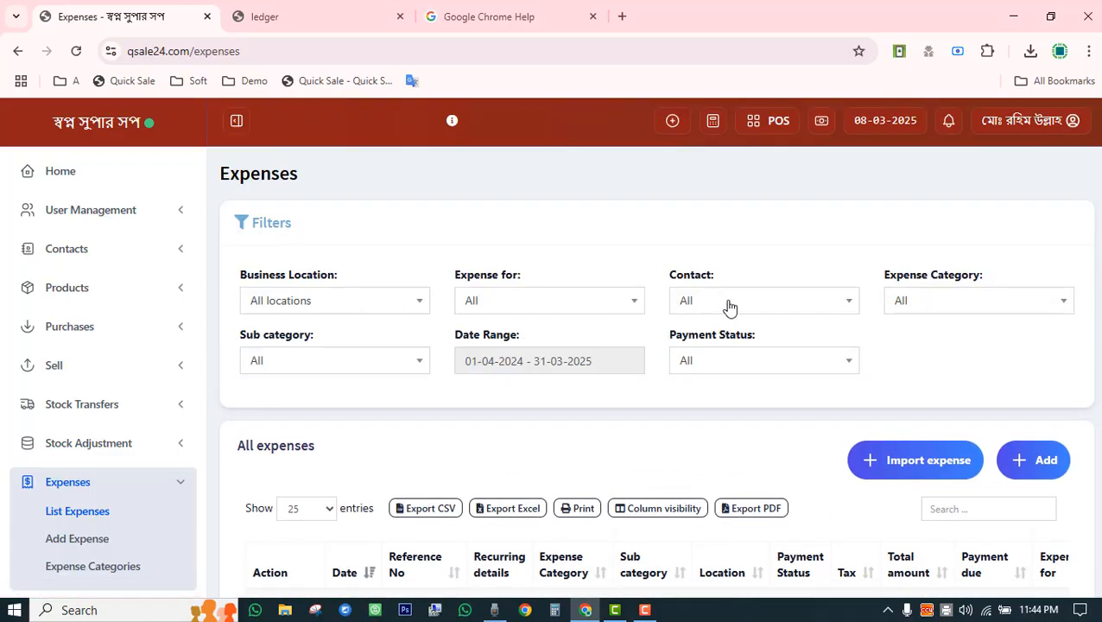
{"action": "left_click", "coordinate": [954, 299]}
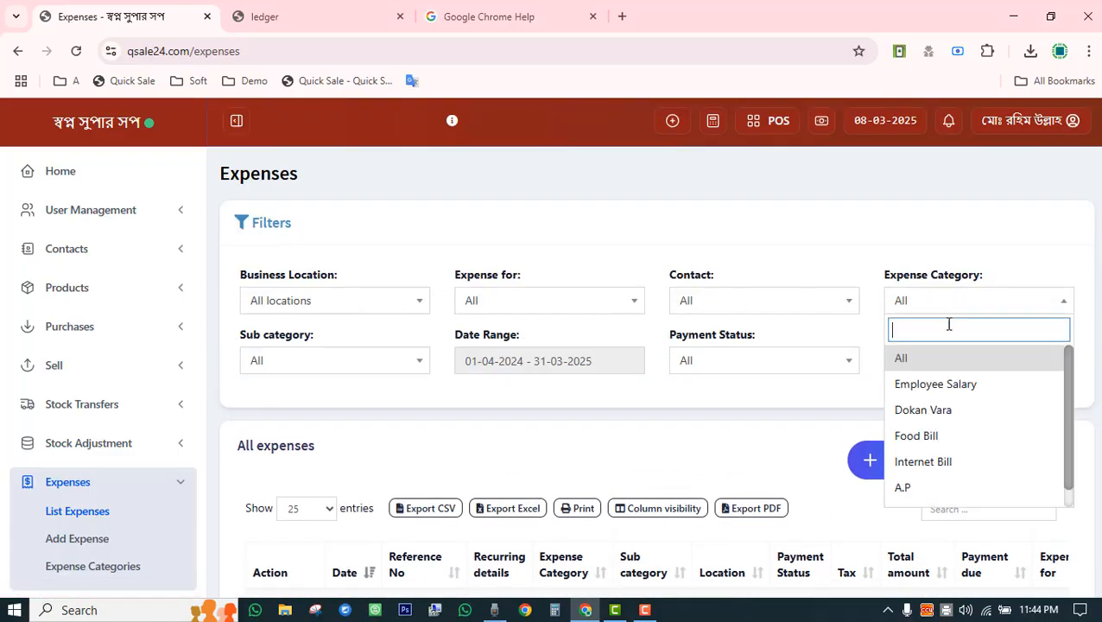
{"action": "left_click", "coordinate": [945, 383]}
{"action": "scroll", "coordinate": [924, 363], "scroll_direction": "down", "scroll_amount": 1}
{"action": "scroll", "coordinate": [905, 363], "scroll_direction": "down", "scroll_amount": 3}
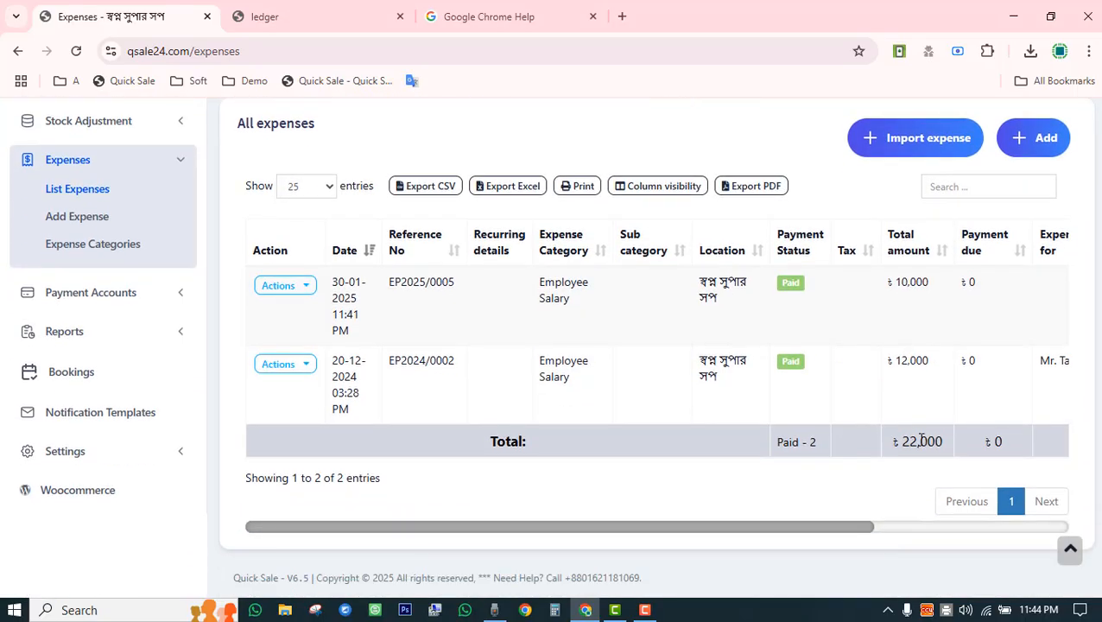
{"action": "scroll", "coordinate": [924, 337], "scroll_direction": "up", "scroll_amount": 4}
Filter expenses in turn by Dokan Vara, Food Bill and Internet Bill.
{"action": "left_click", "coordinate": [957, 302]}
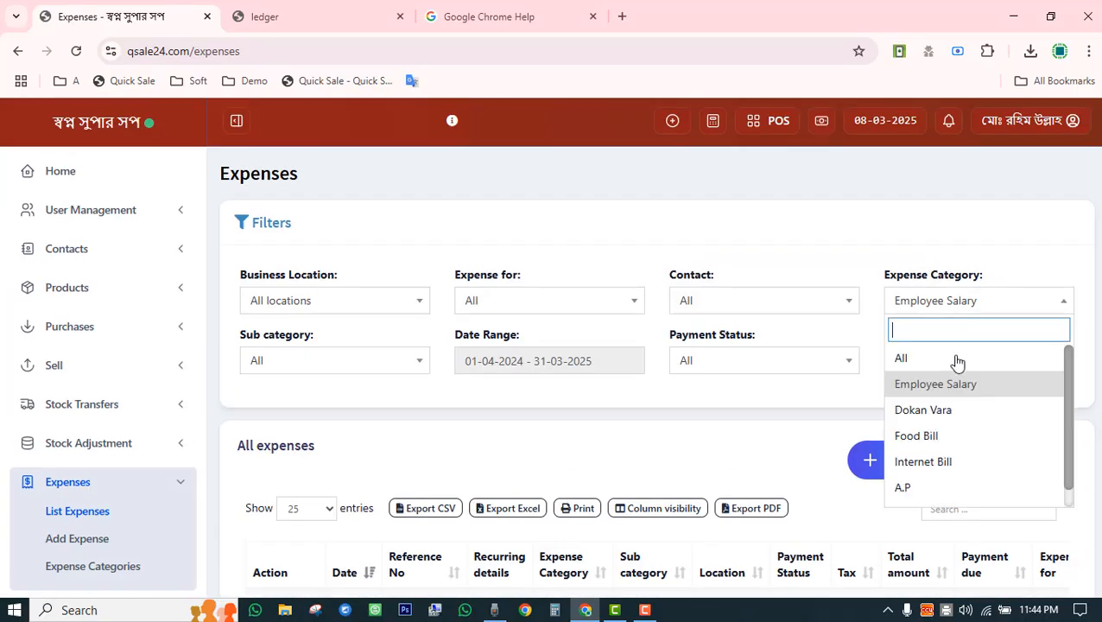
{"action": "left_click", "coordinate": [952, 413]}
{"action": "scroll", "coordinate": [888, 358], "scroll_direction": "down", "scroll_amount": 3}
{"action": "scroll", "coordinate": [898, 372], "scroll_direction": "up", "scroll_amount": 4}
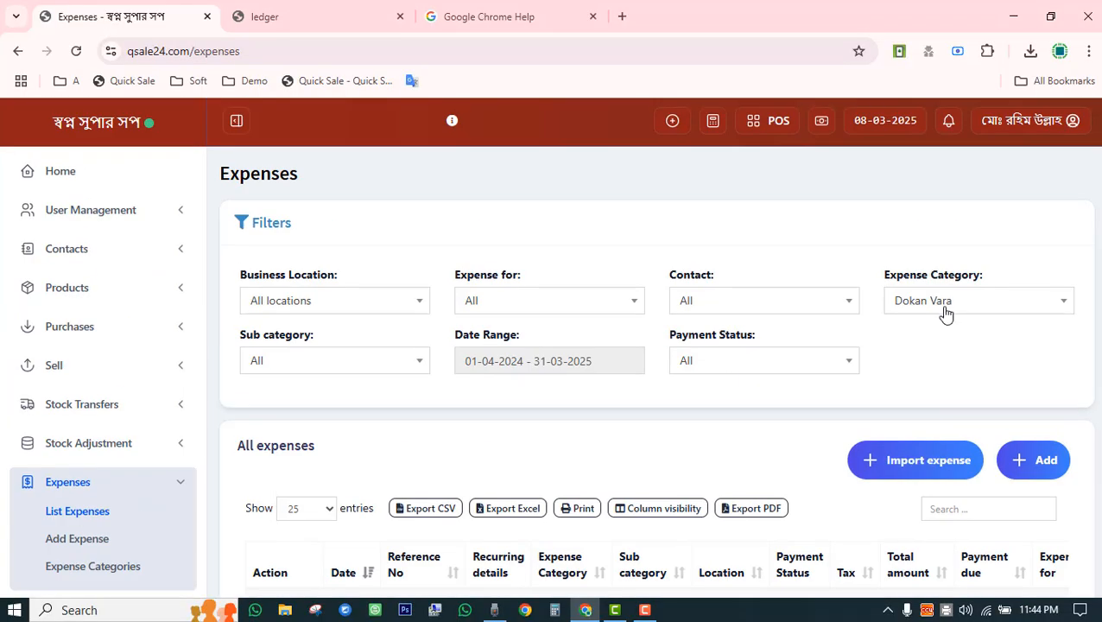
{"action": "left_click", "coordinate": [945, 304]}
{"action": "left_click", "coordinate": [945, 436]}
{"action": "scroll", "coordinate": [836, 377], "scroll_direction": "down", "scroll_amount": 3}
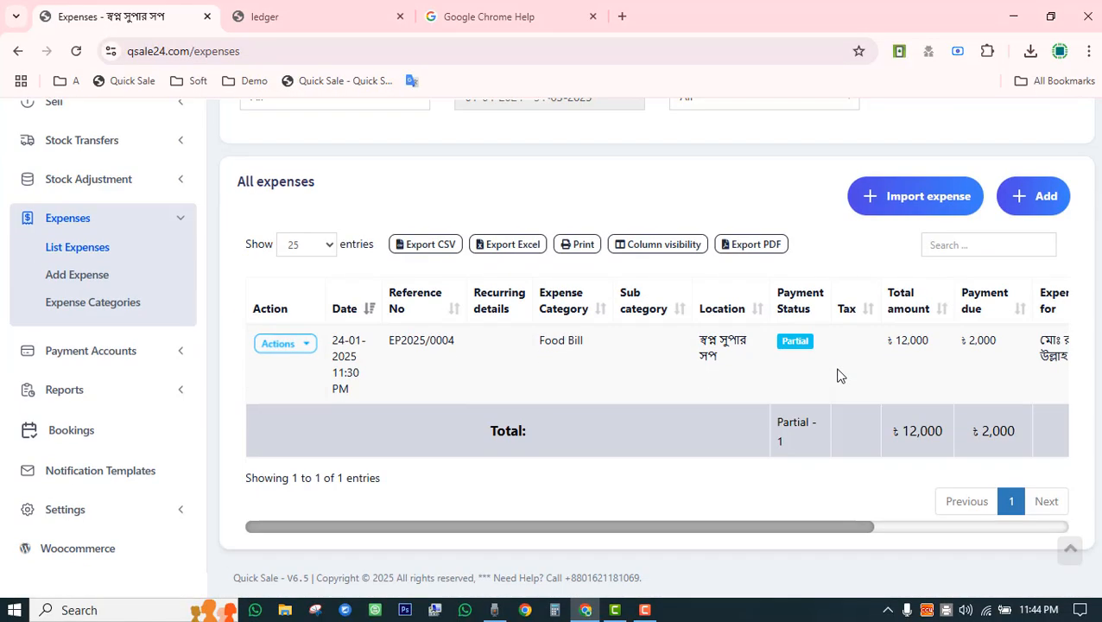
{"action": "scroll", "coordinate": [925, 335], "scroll_direction": "up", "scroll_amount": 3}
{"action": "left_click", "coordinate": [926, 306]}
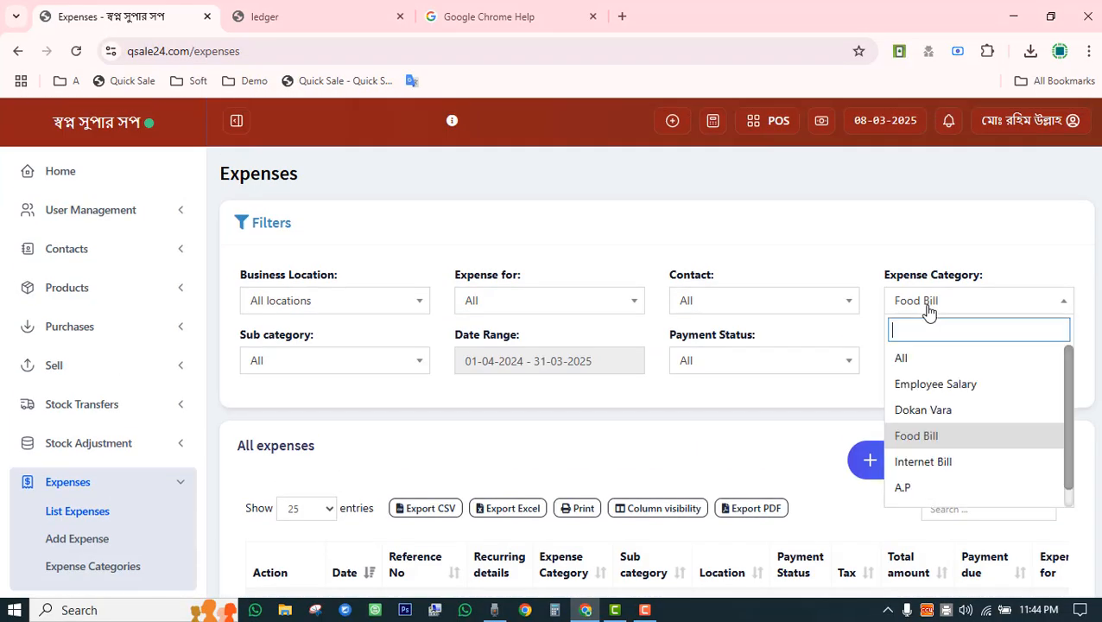
{"action": "left_click", "coordinate": [933, 463]}
{"action": "scroll", "coordinate": [814, 430], "scroll_direction": "down", "scroll_amount": 3}
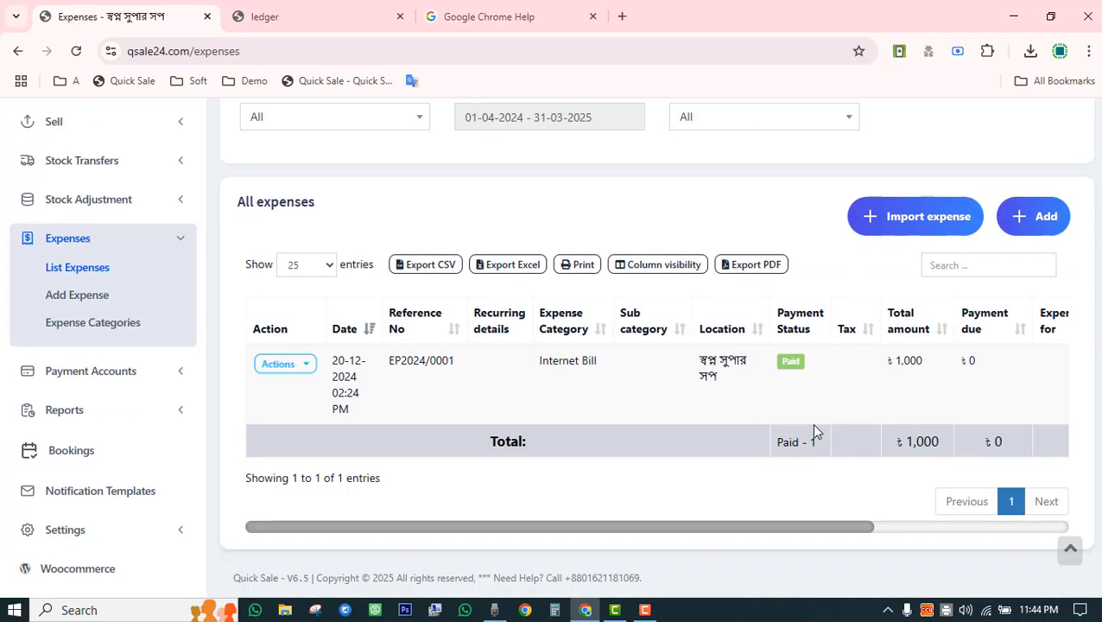
{"action": "scroll", "coordinate": [926, 439], "scroll_direction": "up", "scroll_amount": 3}
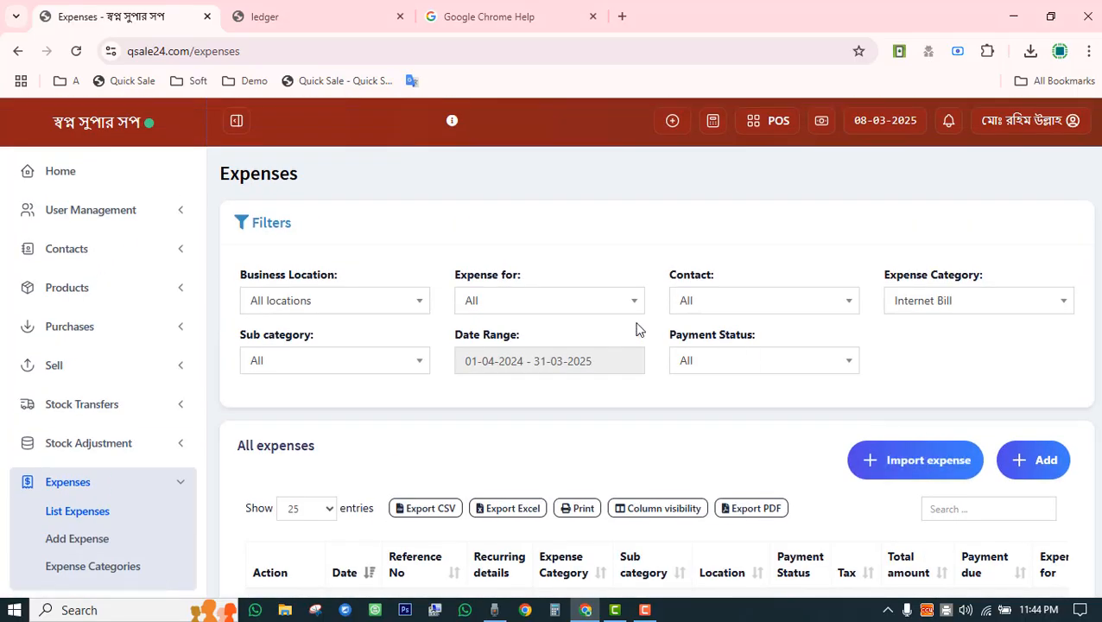
Reset the expense category filter to All and review the full list.
{"action": "left_click", "coordinate": [928, 308]}
{"action": "left_click", "coordinate": [920, 367]}
{"action": "scroll", "coordinate": [813, 384], "scroll_direction": "down", "scroll_amount": 3}
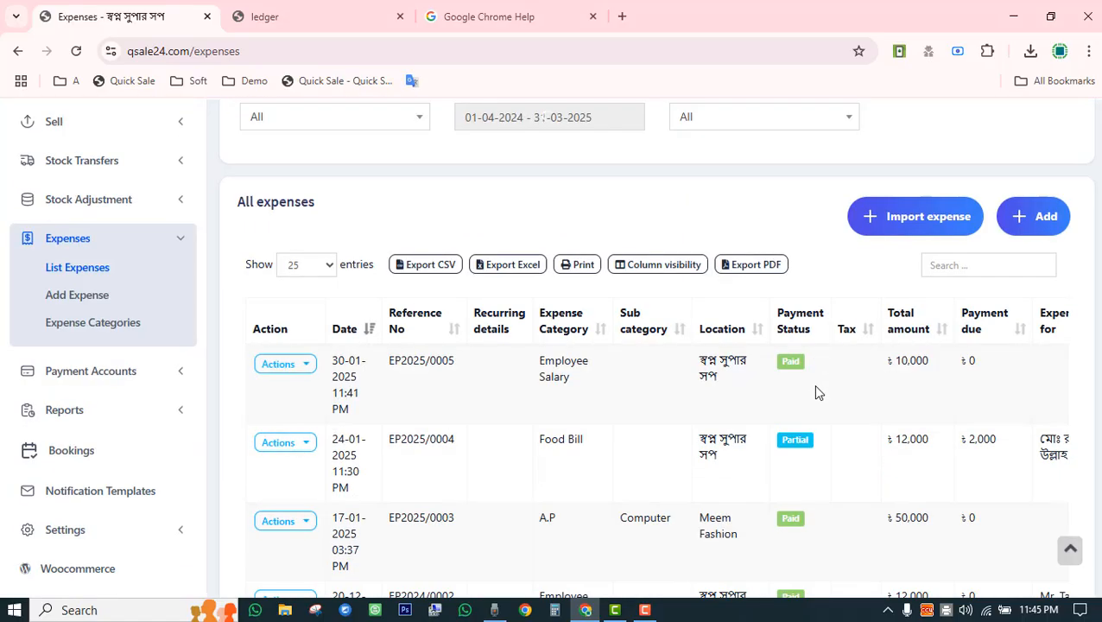
{"action": "scroll", "coordinate": [813, 384], "scroll_direction": "up", "scroll_amount": 3}
{"action": "scroll", "coordinate": [656, 309], "scroll_direction": "down", "scroll_amount": 3}
Open Expense Categories and scroll through the eight categories and codes, noting Employee Salary.
{"action": "left_click", "coordinate": [112, 326]}
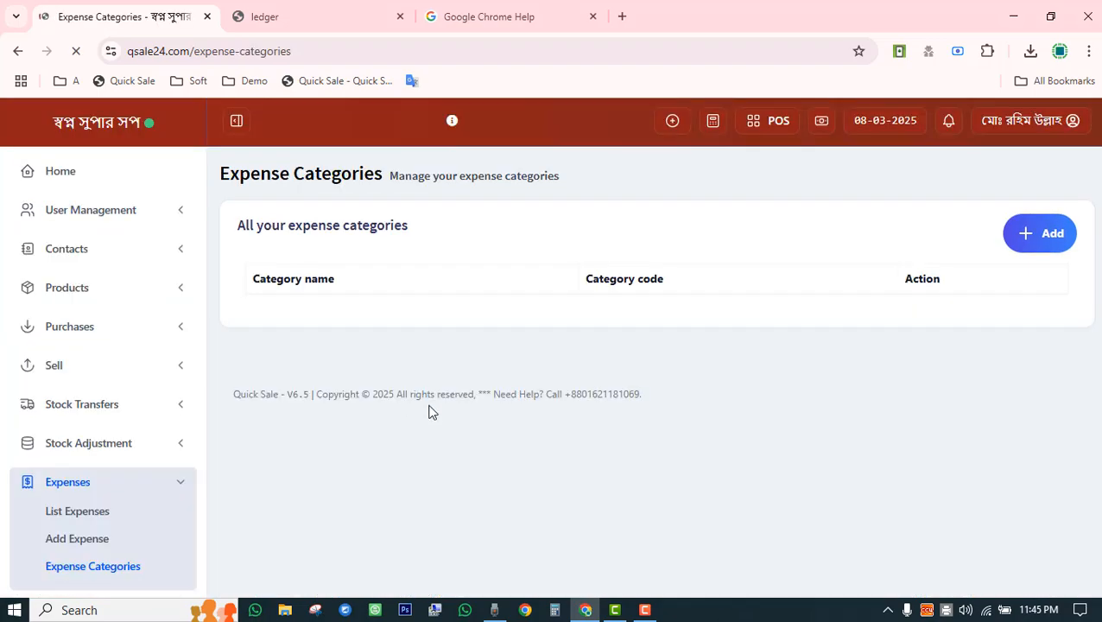
{"action": "scroll", "coordinate": [320, 440], "scroll_direction": "down", "scroll_amount": 3}
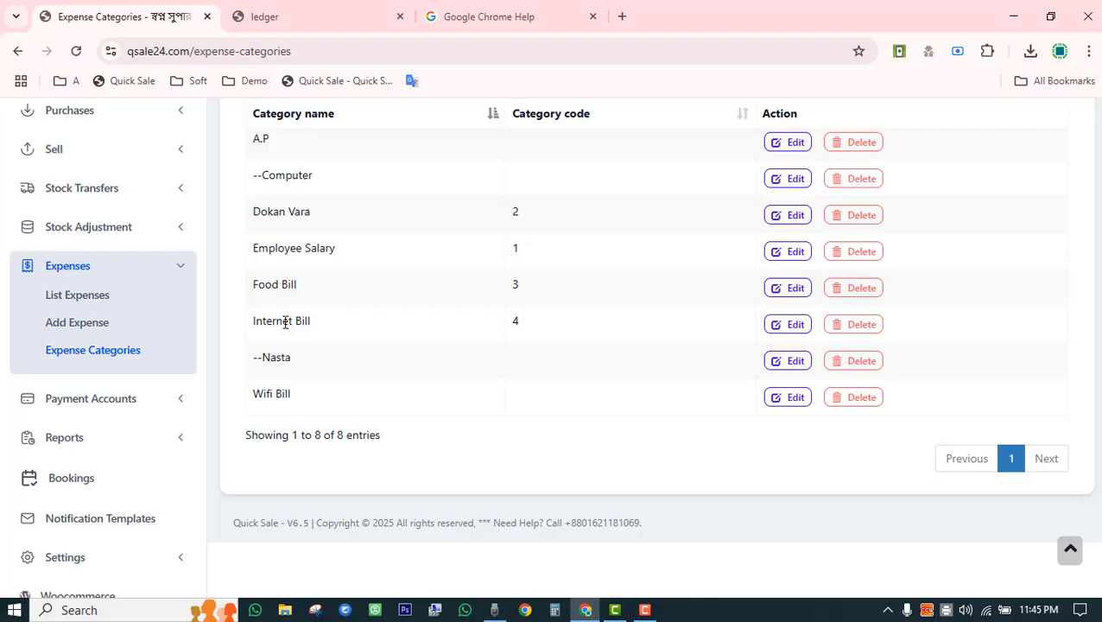
{"action": "scroll", "coordinate": [314, 363], "scroll_direction": "up", "scroll_amount": 3}
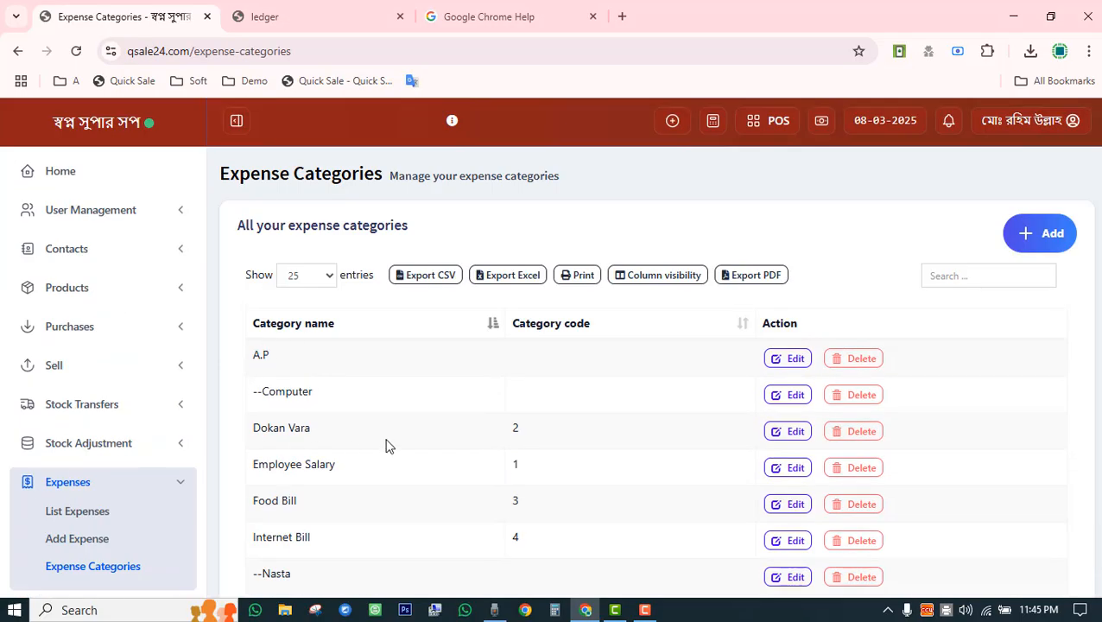
{"action": "scroll", "coordinate": [387, 444], "scroll_direction": "down", "scroll_amount": 3}
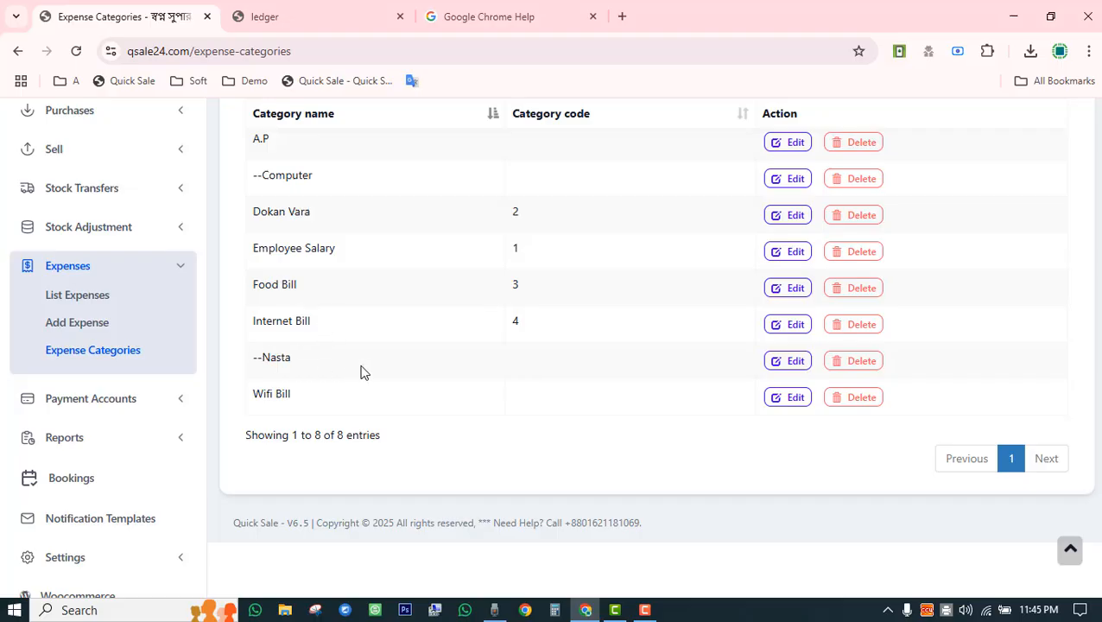
{"action": "scroll", "coordinate": [362, 372], "scroll_direction": "up", "scroll_amount": 3}
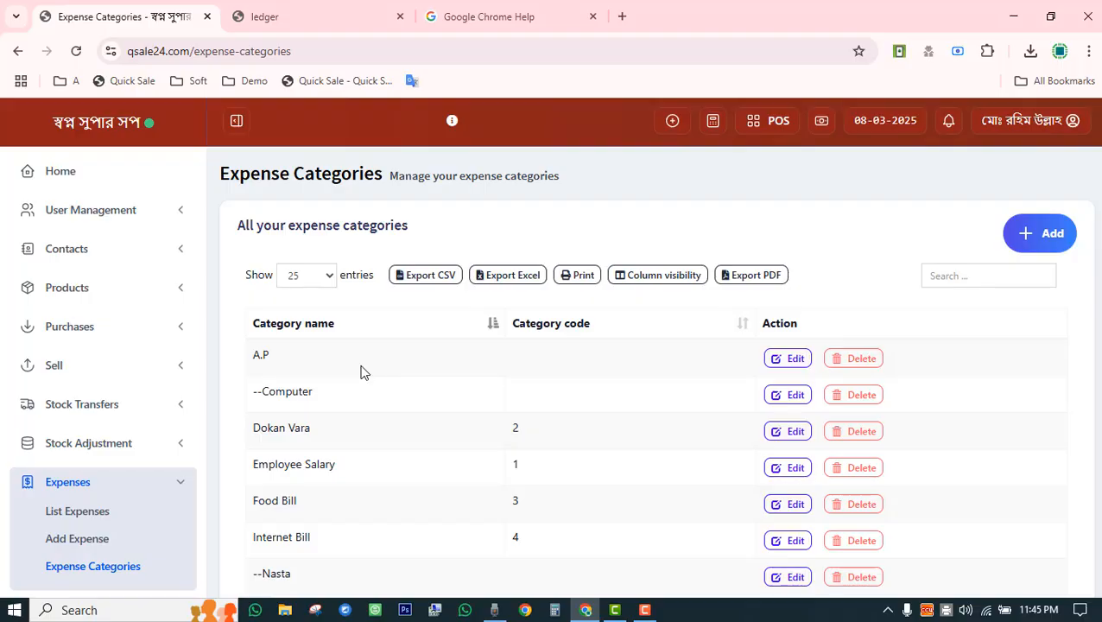
{"action": "left_click_drag", "start_coordinate": [260, 465], "coordinate": [324, 467]}
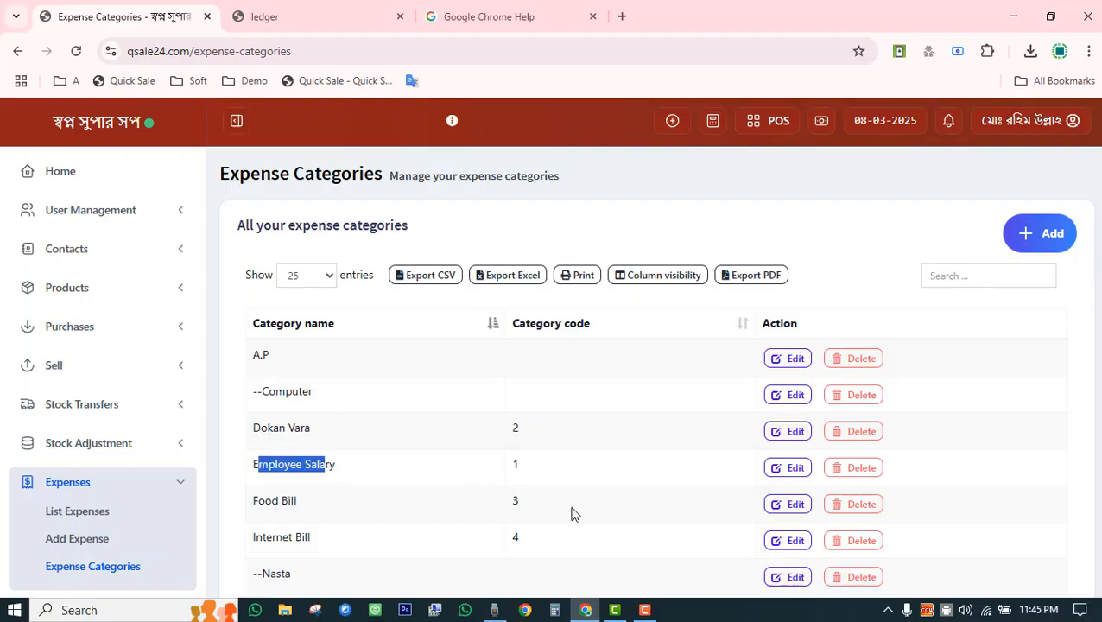
{"action": "scroll", "coordinate": [571, 514], "scroll_direction": "down", "scroll_amount": 3}
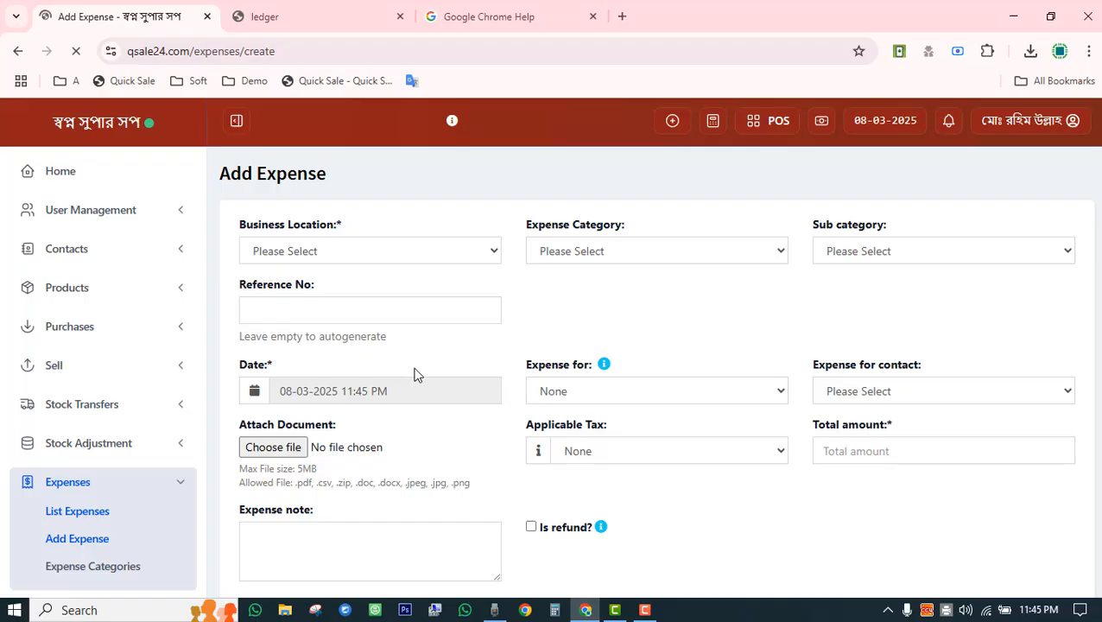
Set the business location to BL0001 and the expense category to Employee Salary.
{"action": "left_click", "coordinate": [345, 256]}
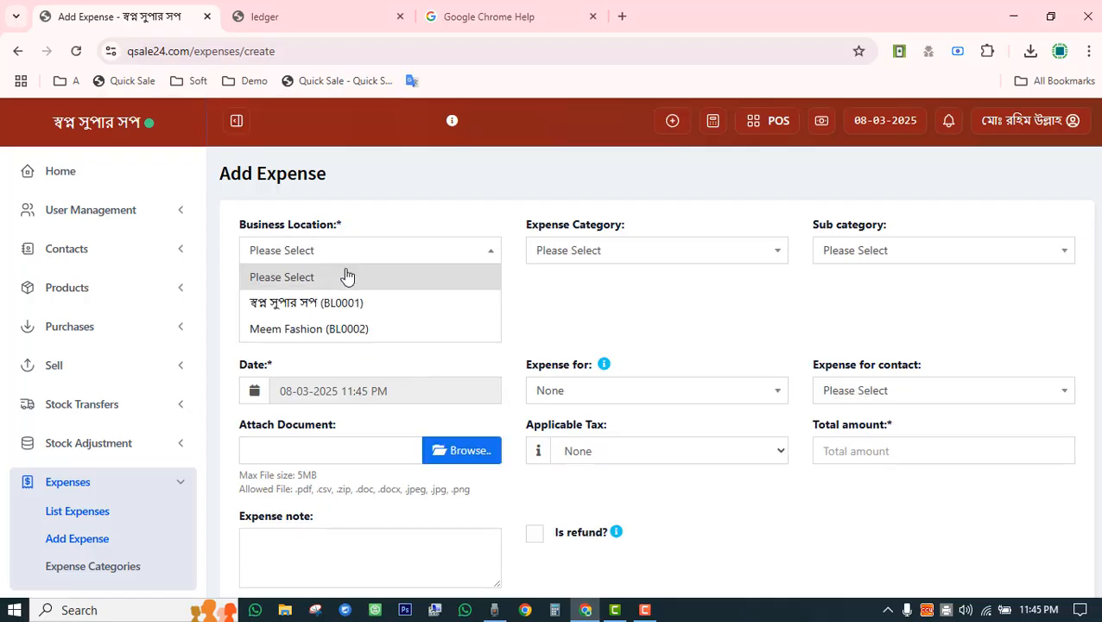
{"action": "left_click", "coordinate": [354, 303]}
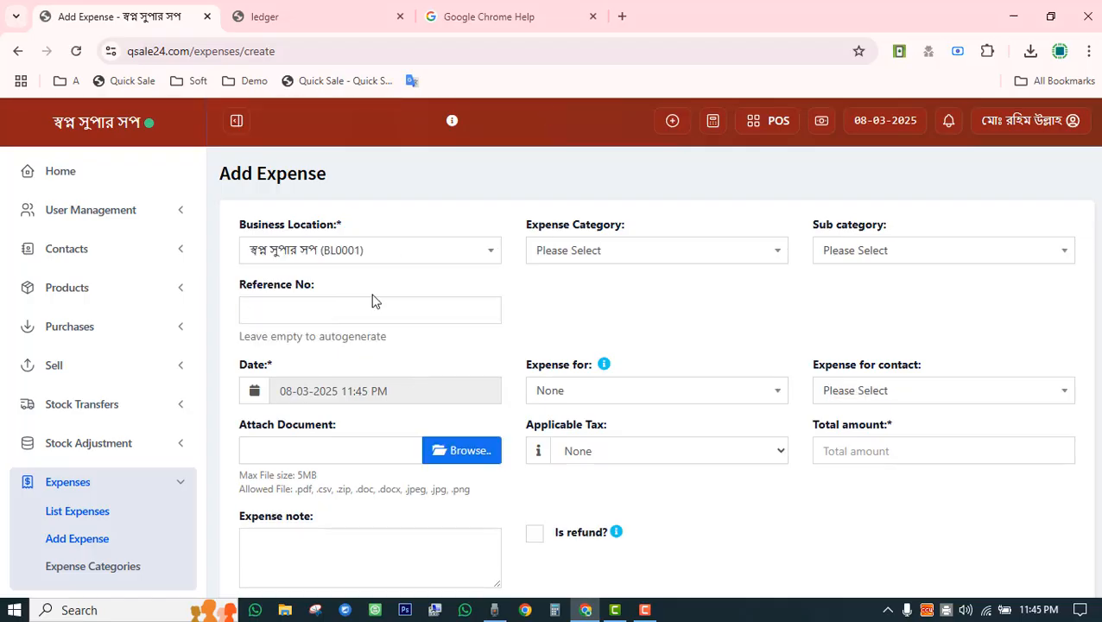
{"action": "left_click", "coordinate": [666, 257]}
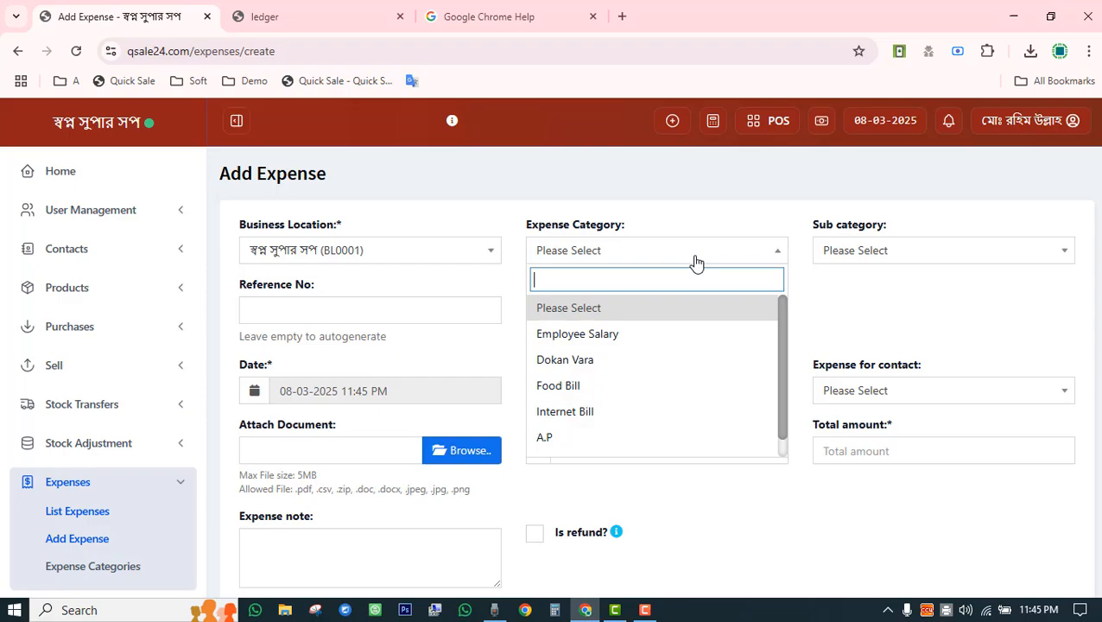
{"action": "left_click", "coordinate": [660, 334]}
{"action": "left_click", "coordinate": [881, 259]}
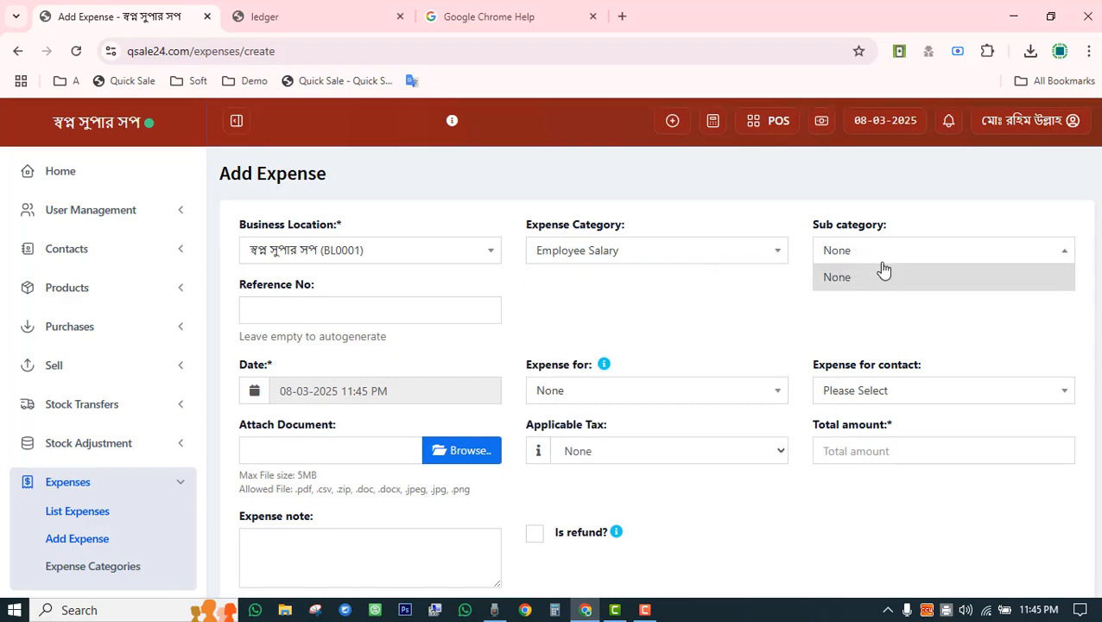
{"action": "left_click", "coordinate": [665, 259]}
{"action": "left_click", "coordinate": [581, 343]}
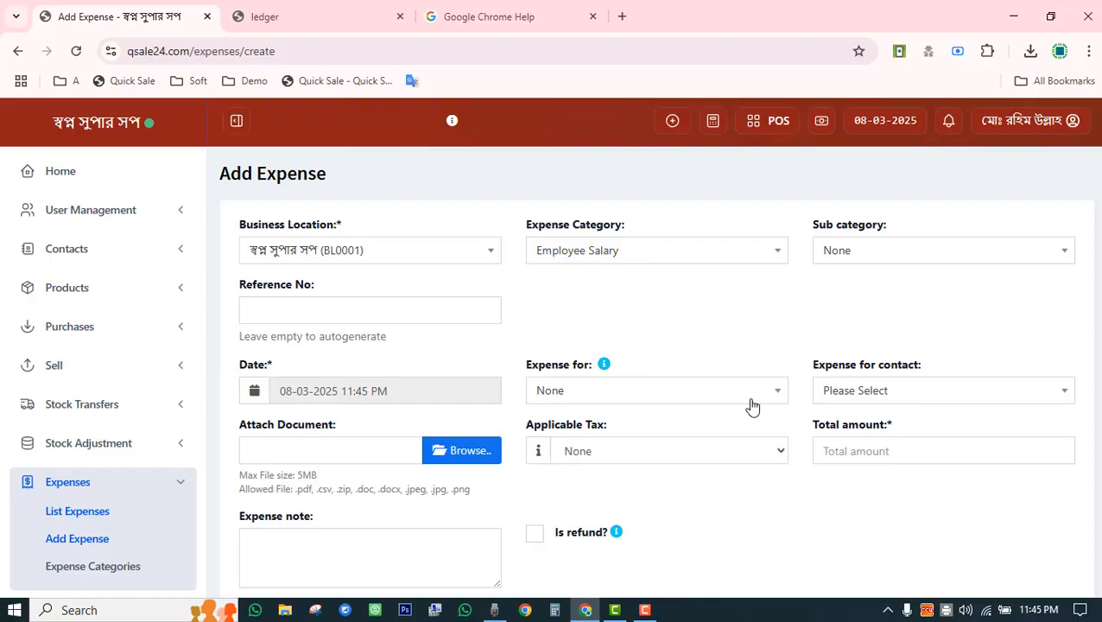
Enter 15,000 as the expense's total amount.
{"action": "scroll", "coordinate": [752, 406], "scroll_direction": "down", "scroll_amount": 3}
{"action": "left_click", "coordinate": [867, 241]}
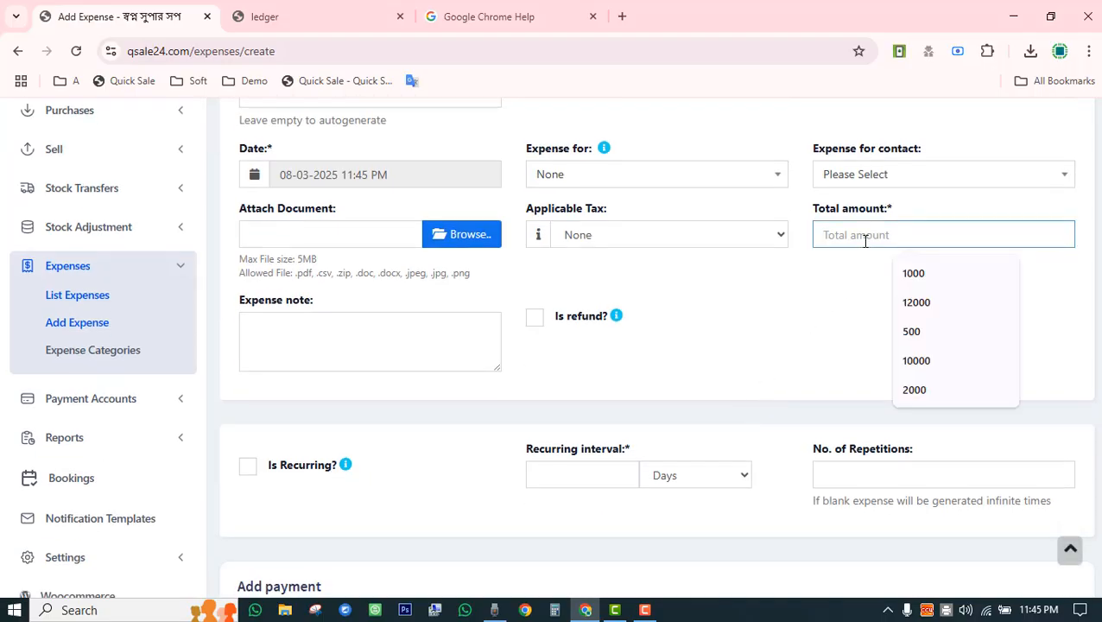
{"action": "type", "text": "15000"}
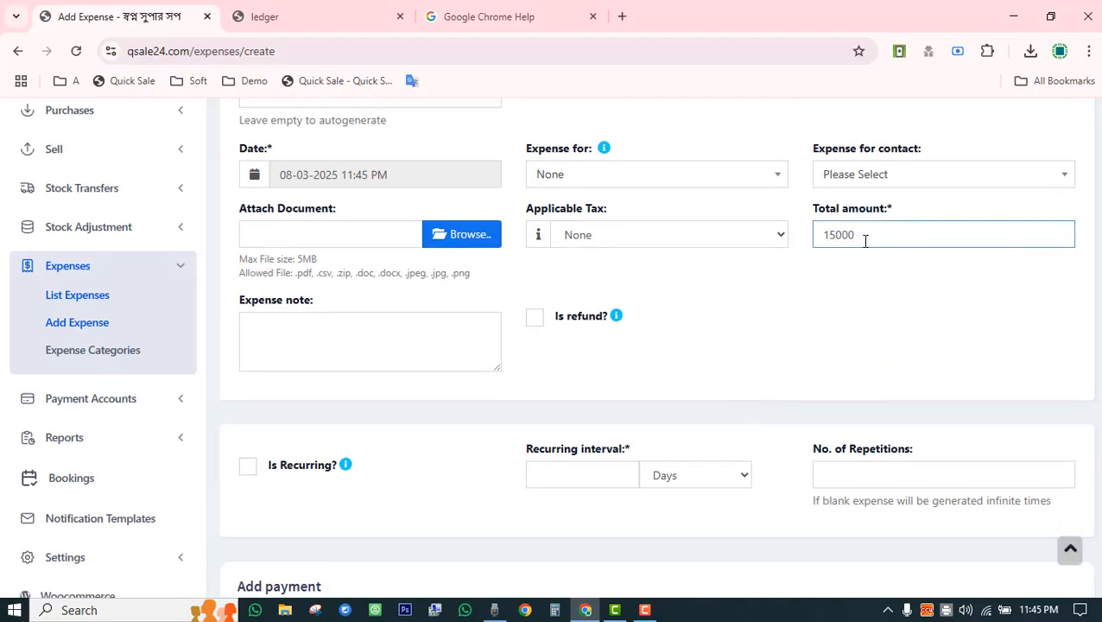
{"action": "left_click", "coordinate": [700, 373]}
Record a 10,000 payment paid from Bkash.
{"action": "scroll", "coordinate": [423, 445], "scroll_direction": "down", "scroll_amount": 3}
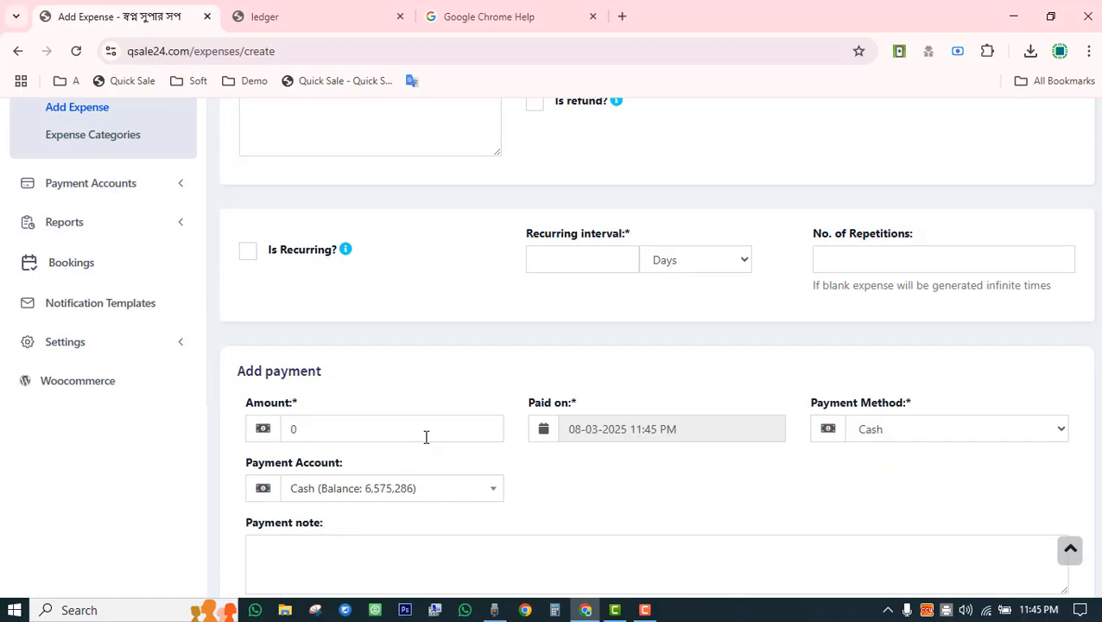
{"action": "left_click", "coordinate": [360, 436]}
{"action": "type", "text": "10000"}
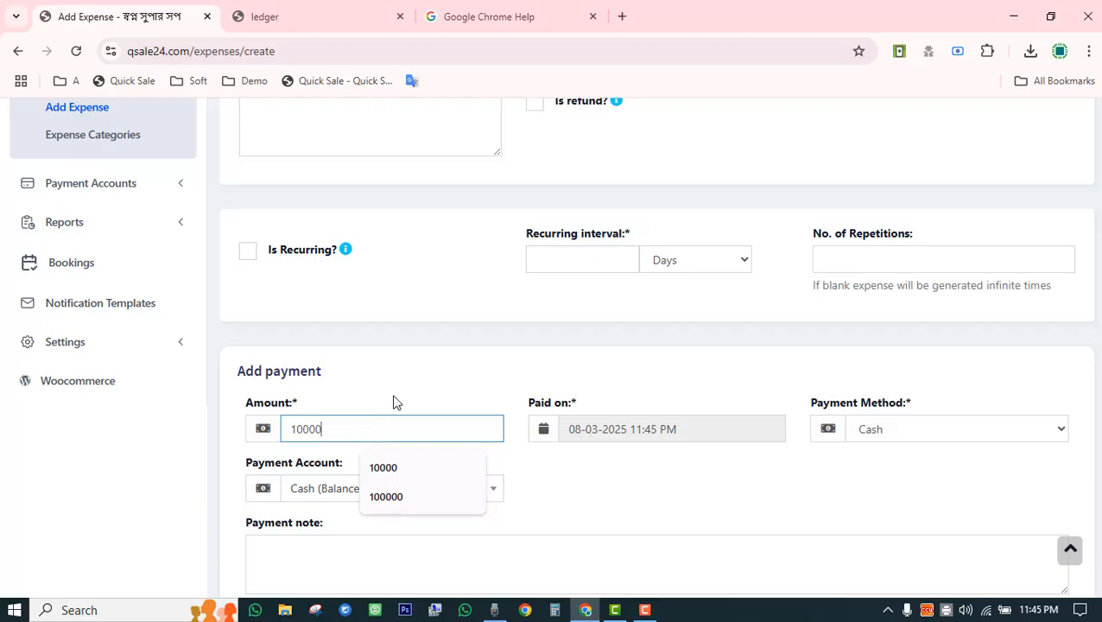
{"action": "left_click", "coordinate": [393, 400]}
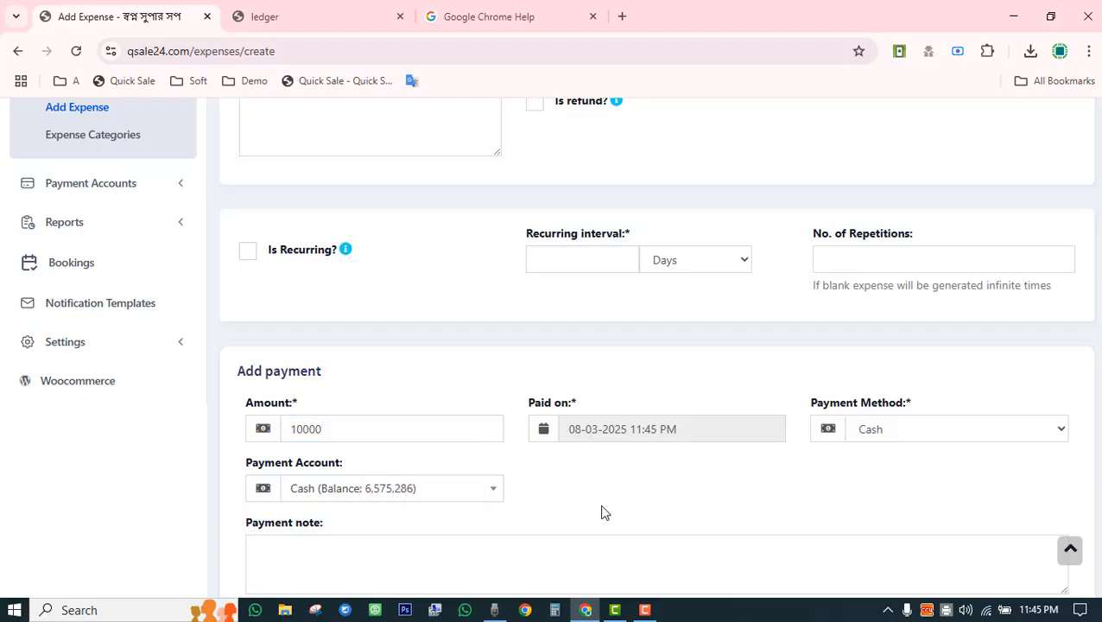
{"action": "left_click", "coordinate": [971, 438]}
{"action": "left_click", "coordinate": [905, 273]}
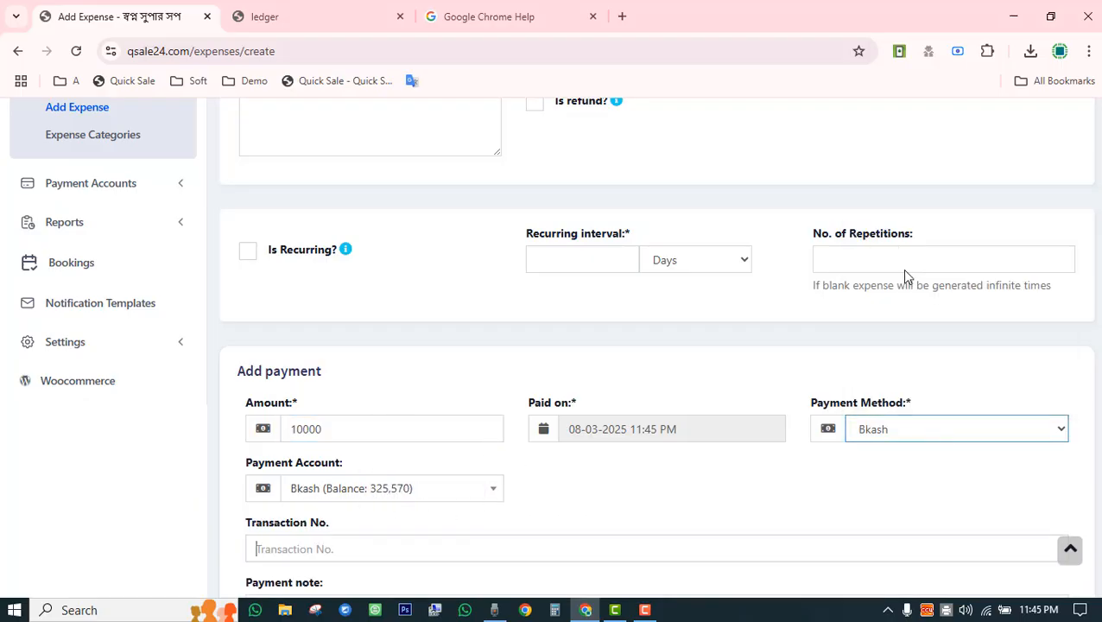
Save the expense and check its 15,000 total in the Expenses list.
{"action": "scroll", "coordinate": [625, 490], "scroll_direction": "down", "scroll_amount": 1}
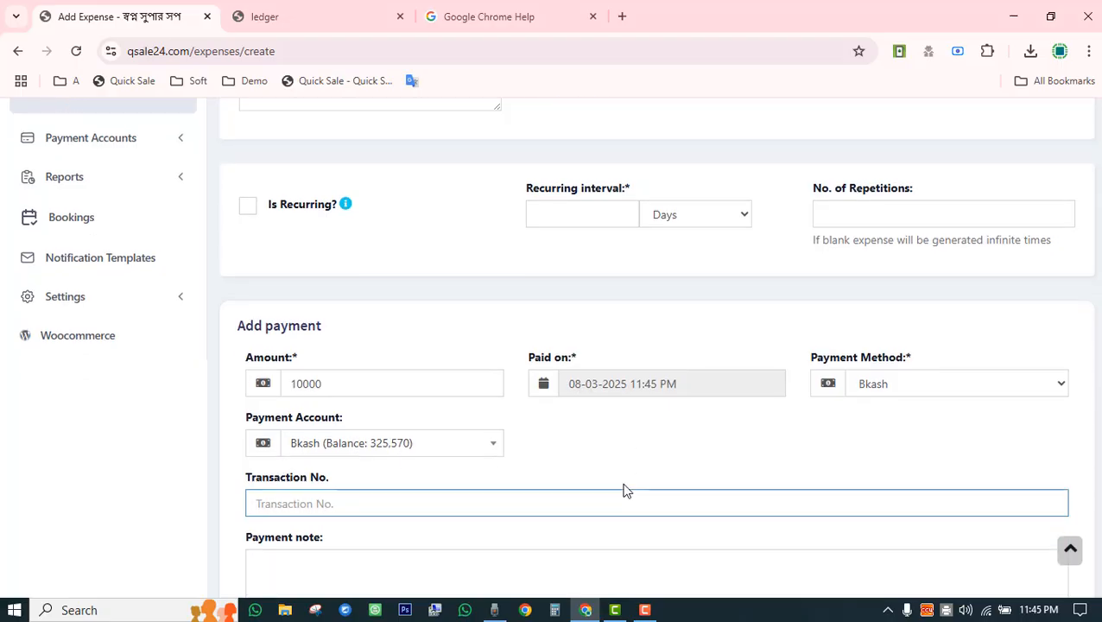
{"action": "scroll", "coordinate": [625, 490], "scroll_direction": "down", "scroll_amount": 2}
{"action": "left_click", "coordinate": [653, 551]}
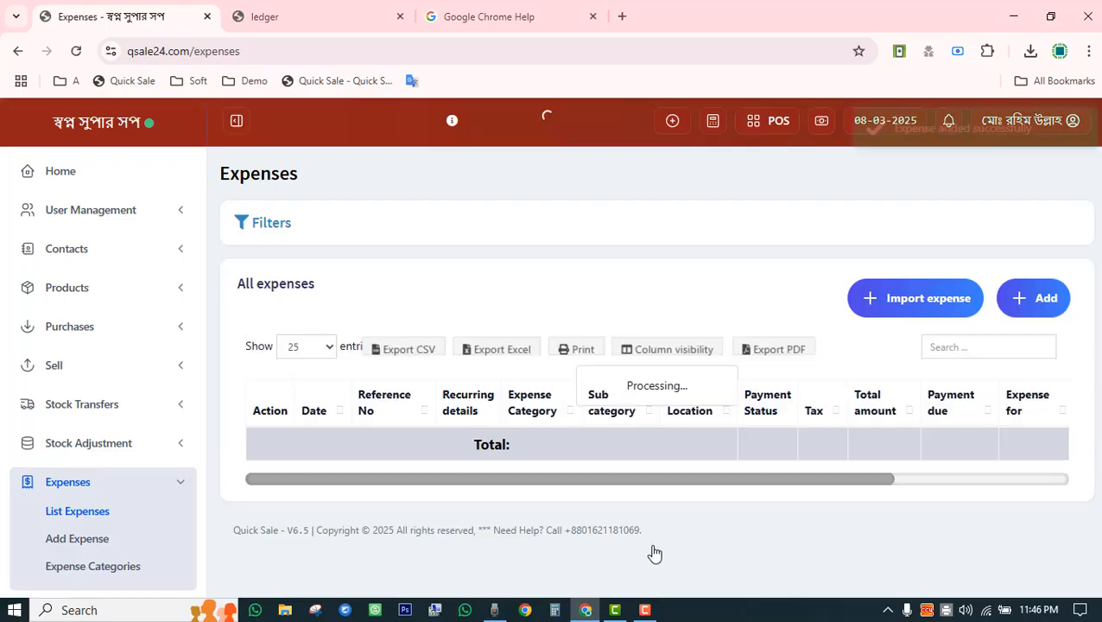
{"action": "scroll", "coordinate": [647, 236], "scroll_direction": "down", "scroll_amount": 2}
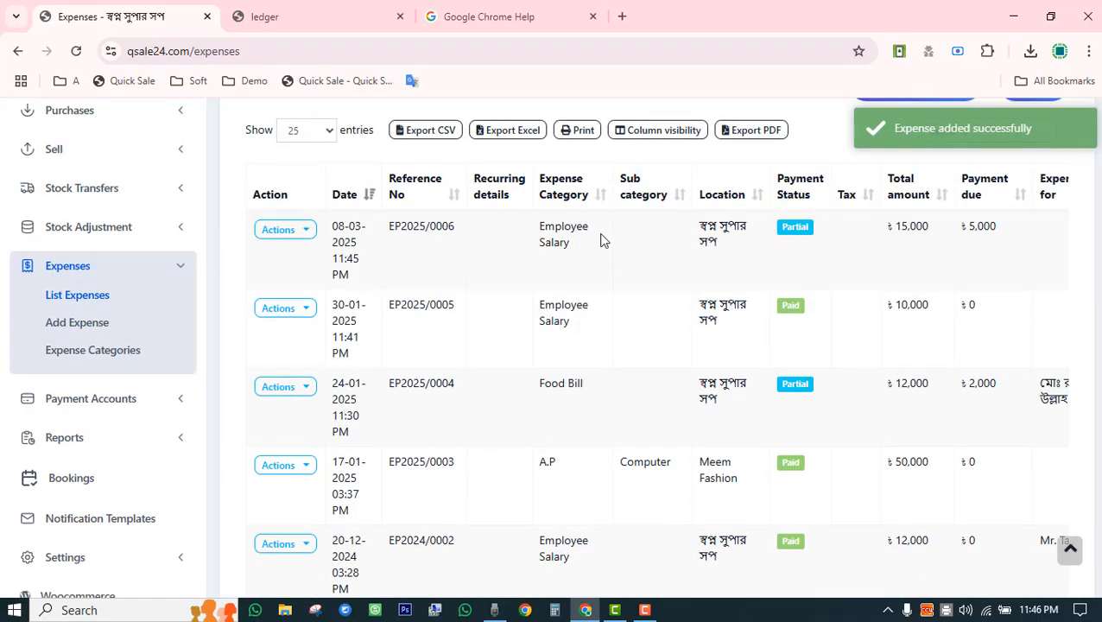
{"action": "left_click_drag", "start_coordinate": [896, 227], "coordinate": [925, 230]}
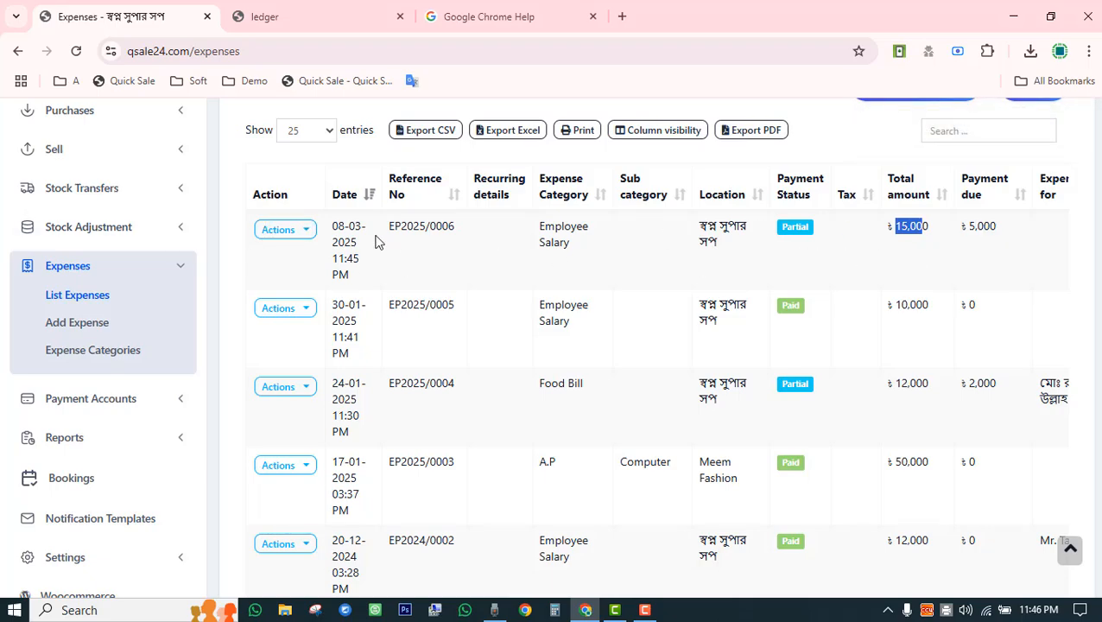
Add and save the remaining 5,000 payment on expense EP2025/0006.
{"action": "left_click", "coordinate": [293, 229]}
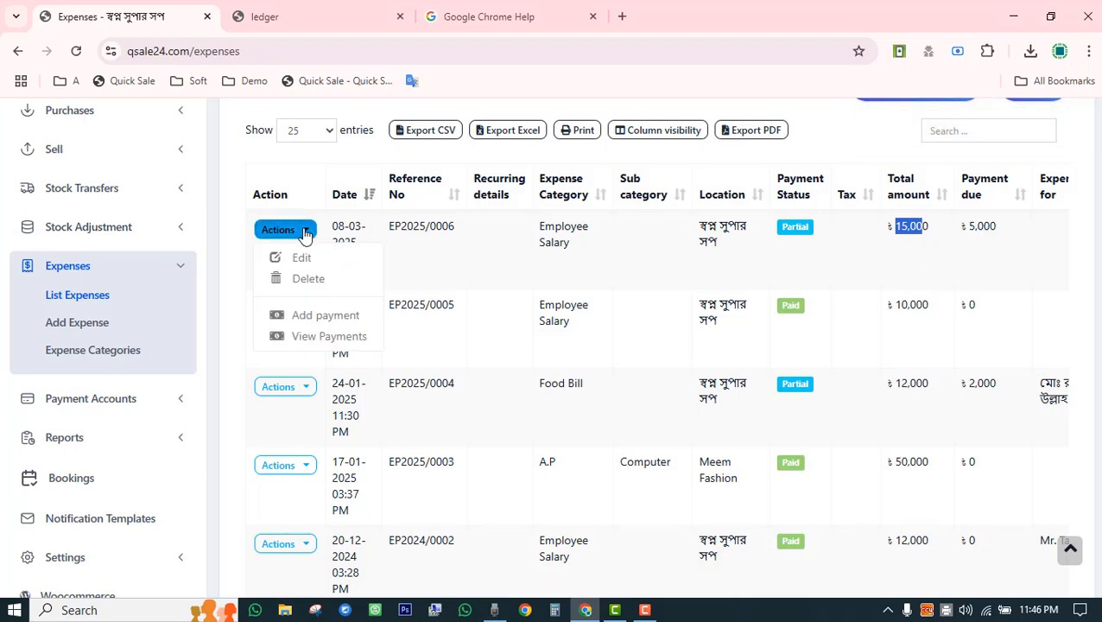
{"action": "left_click", "coordinate": [326, 315]}
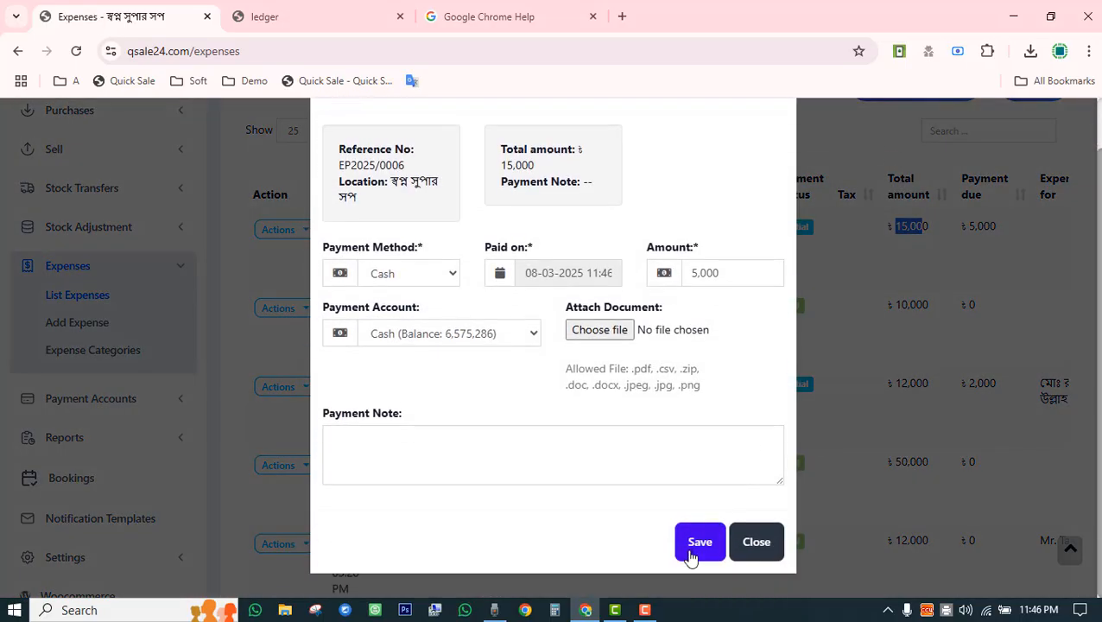
{"action": "left_click", "coordinate": [691, 554]}
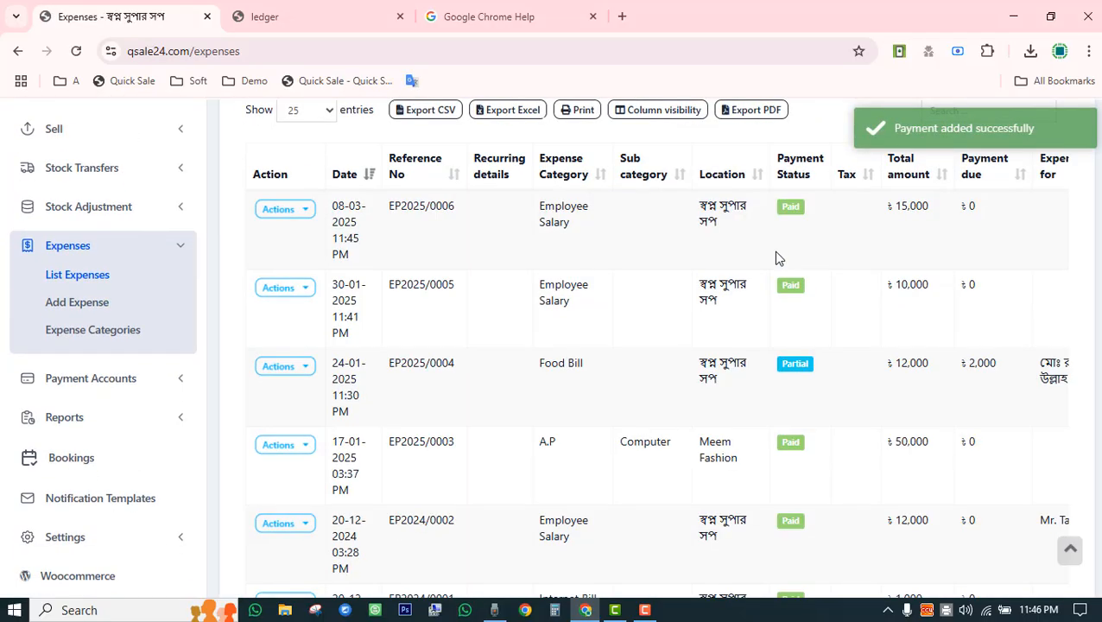
Review the 15,000 row, 100,000 grand total and 2,000 still due on EP2025/0004.
{"action": "double_click", "coordinate": [890, 208]}
{"action": "scroll", "coordinate": [881, 357], "scroll_direction": "down", "scroll_amount": 3}
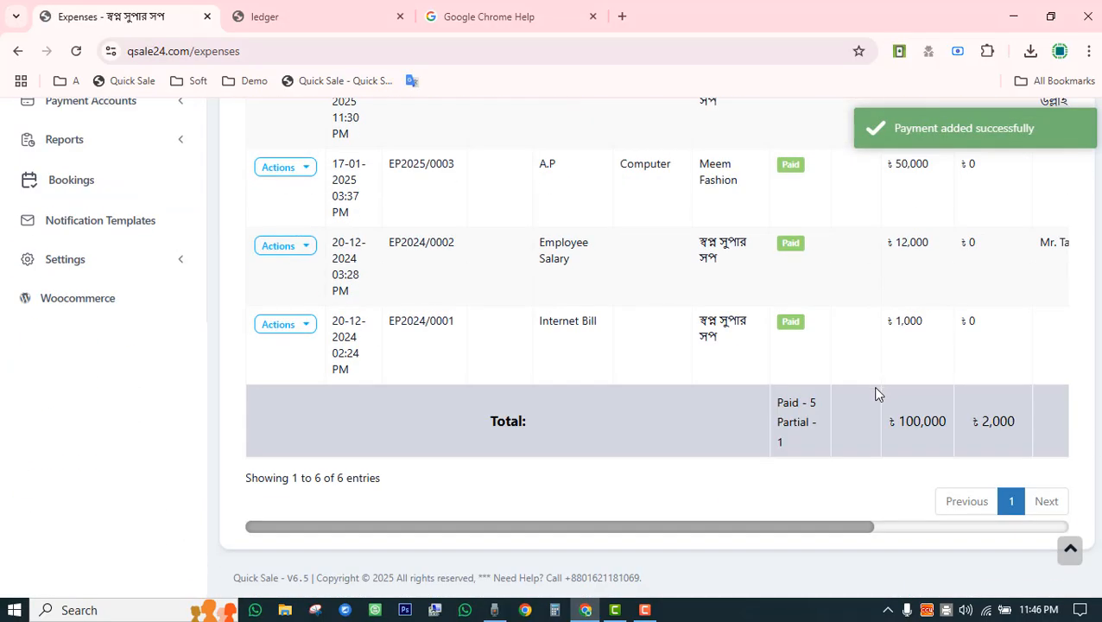
{"action": "left_click_drag", "start_coordinate": [900, 427], "coordinate": [952, 423]}
{"action": "scroll", "coordinate": [954, 458], "scroll_direction": "up", "scroll_amount": 3}
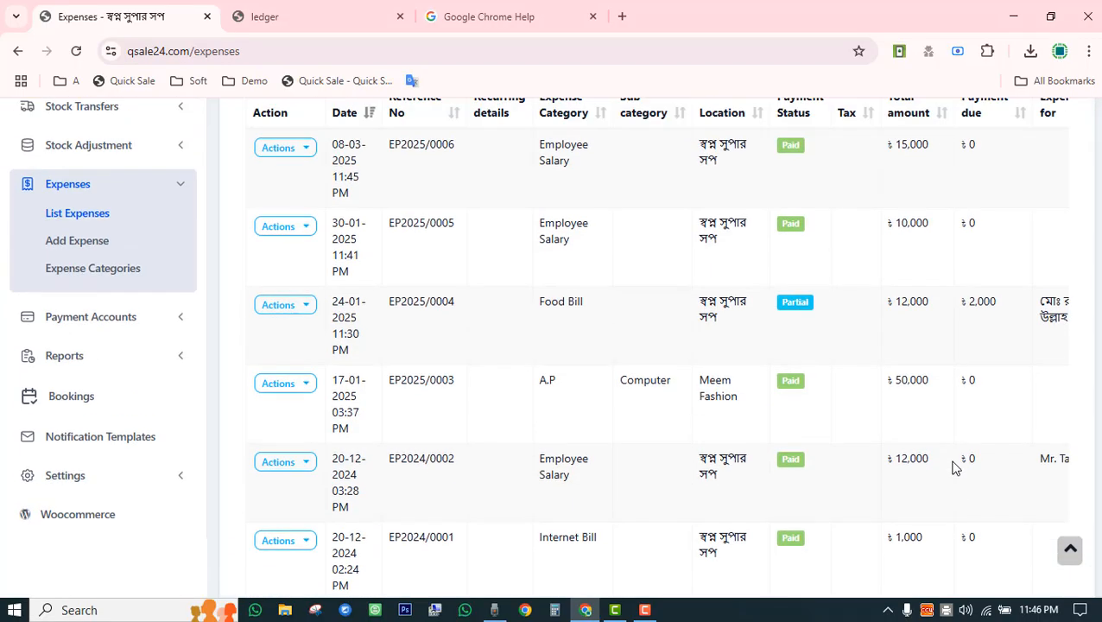
{"action": "scroll", "coordinate": [955, 458], "scroll_direction": "down", "scroll_amount": 3}
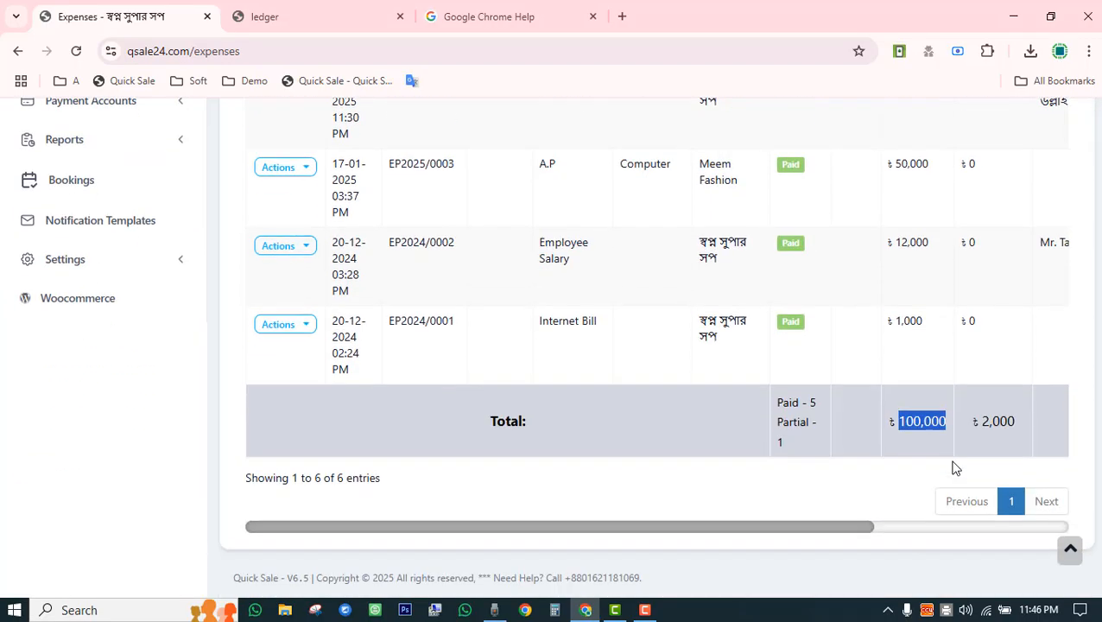
{"action": "double_click", "coordinate": [996, 423]}
{"action": "scroll", "coordinate": [1000, 428], "scroll_direction": "up", "scroll_amount": 3}
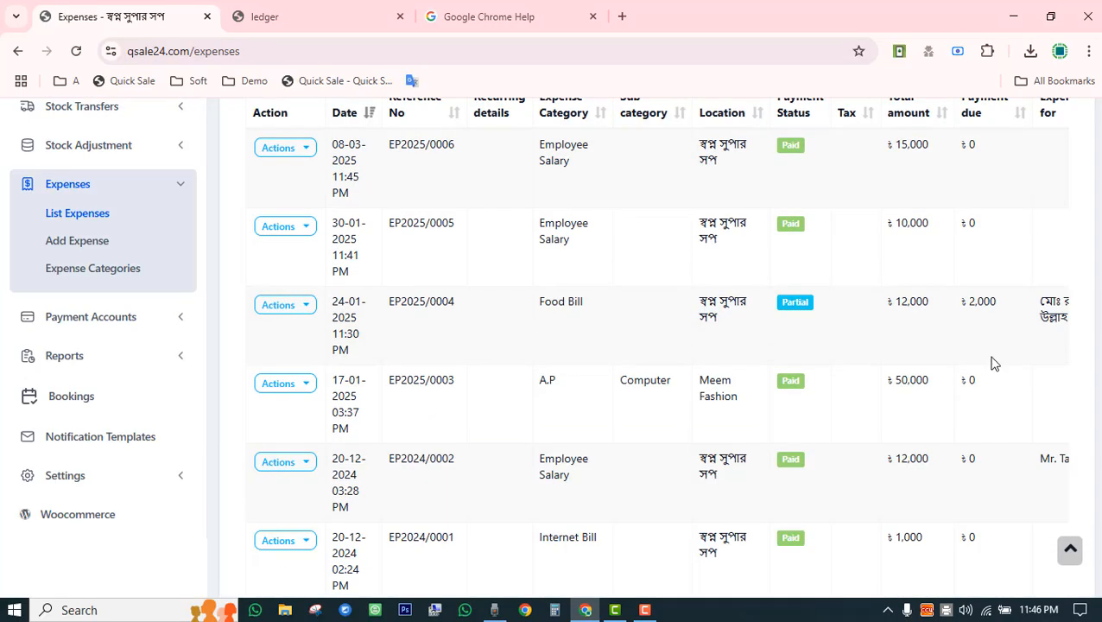
{"action": "double_click", "coordinate": [982, 302]}
{"action": "scroll", "coordinate": [932, 359], "scroll_direction": "up", "scroll_amount": 3}
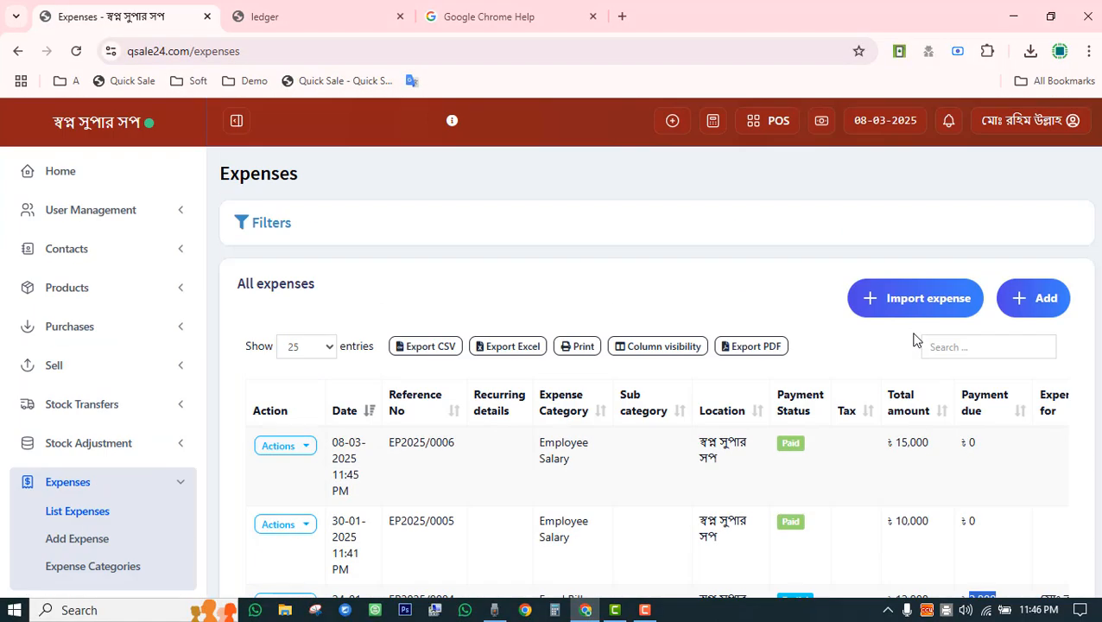
{"action": "scroll", "coordinate": [914, 371], "scroll_direction": "down", "scroll_amount": 5}
{"action": "scroll", "coordinate": [689, 433], "scroll_direction": "up", "scroll_amount": 8}
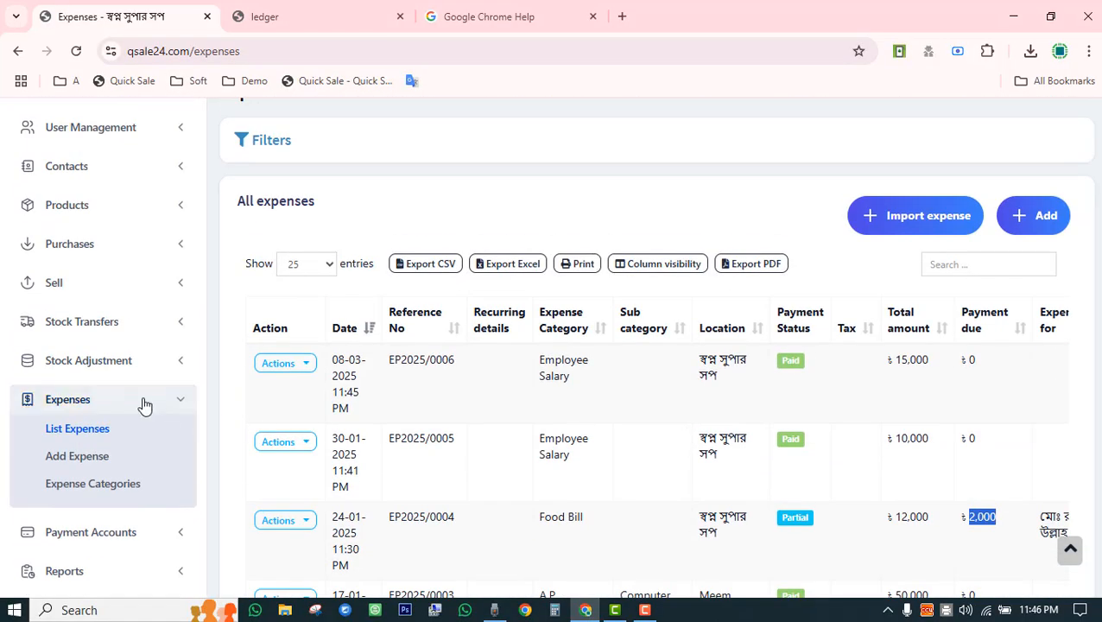
{"action": "left_click", "coordinate": [143, 404]}
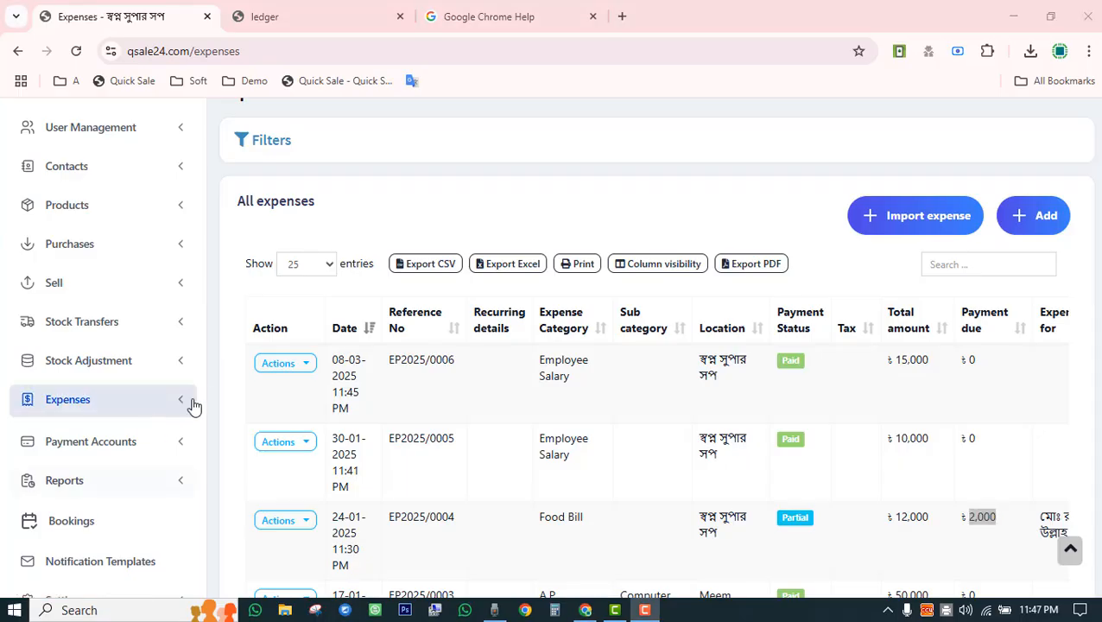
Open List Accounts and scroll through the six account balances totalling 7,566,151.
{"action": "left_click", "coordinate": [181, 450]}
{"action": "scroll", "coordinate": [163, 336], "scroll_direction": "down", "scroll_amount": 3}
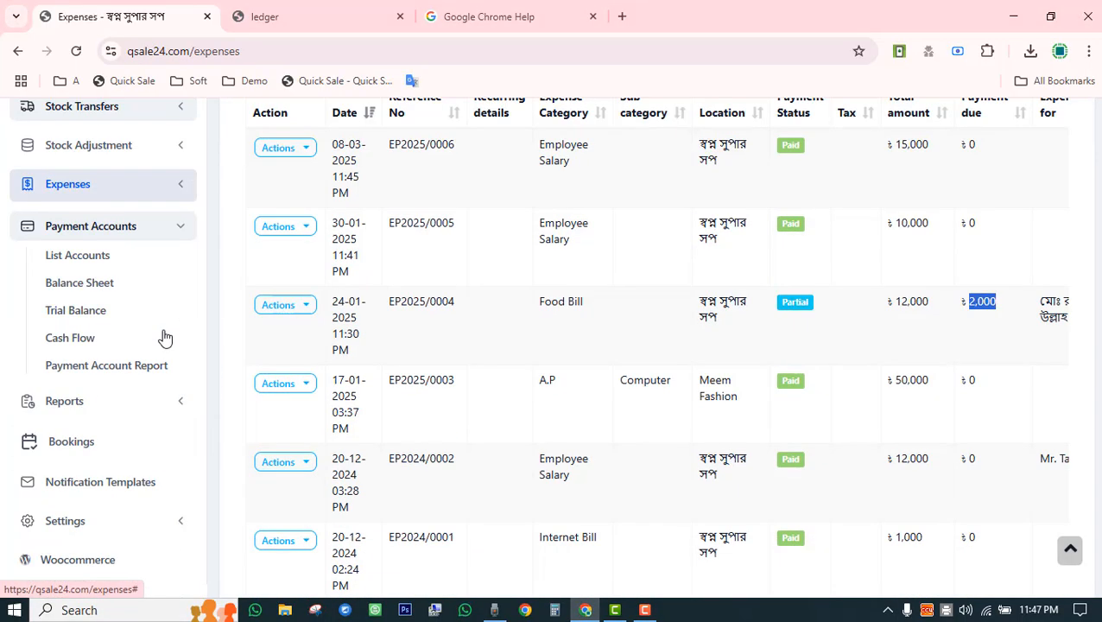
{"action": "left_click", "coordinate": [91, 259]}
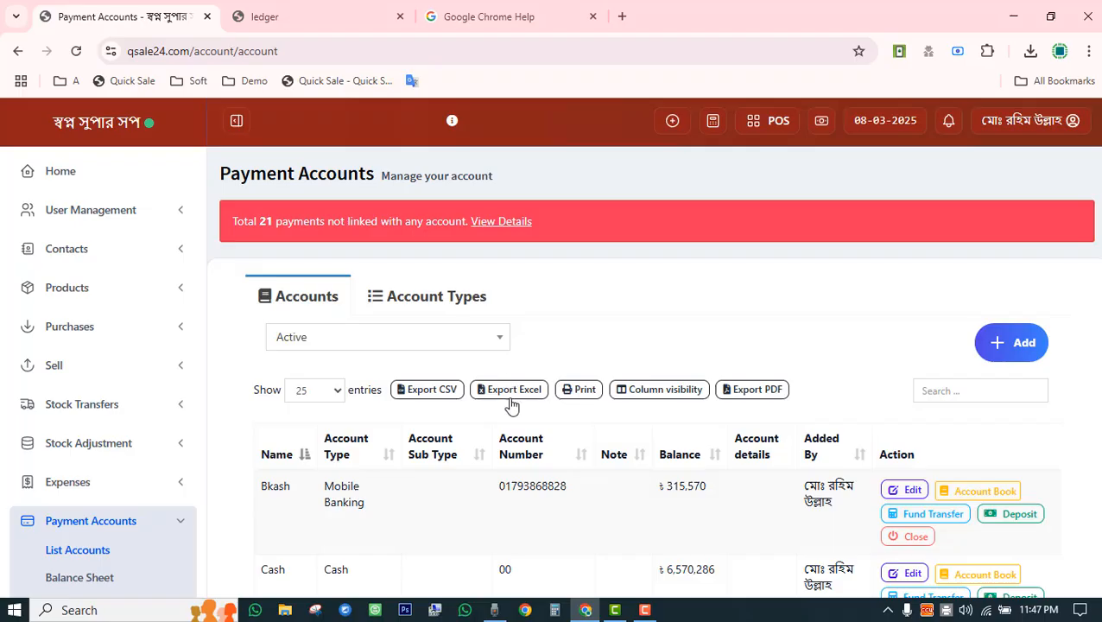
{"action": "scroll", "coordinate": [511, 406], "scroll_direction": "down", "scroll_amount": 3}
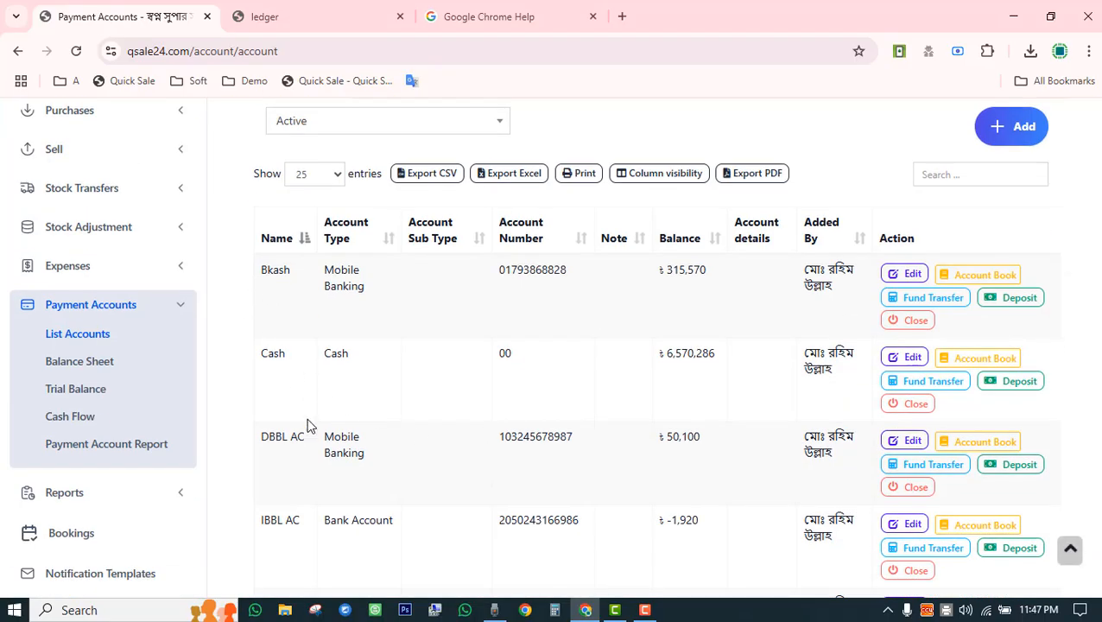
{"action": "scroll", "coordinate": [287, 443], "scroll_direction": "down", "scroll_amount": 3}
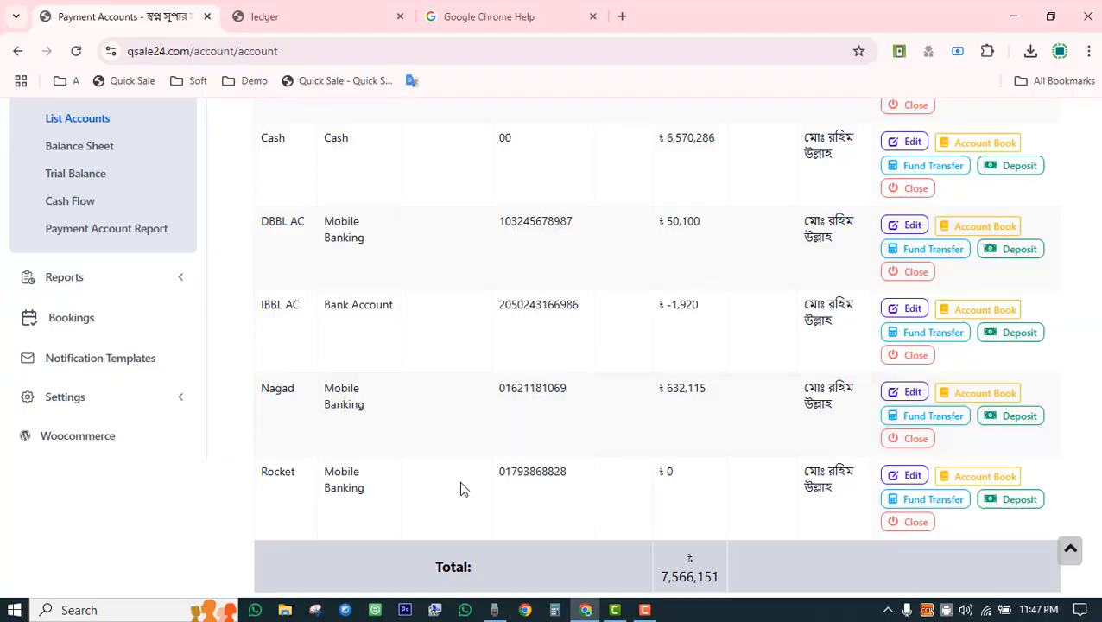
{"action": "scroll", "coordinate": [460, 487], "scroll_direction": "up", "scroll_amount": 3}
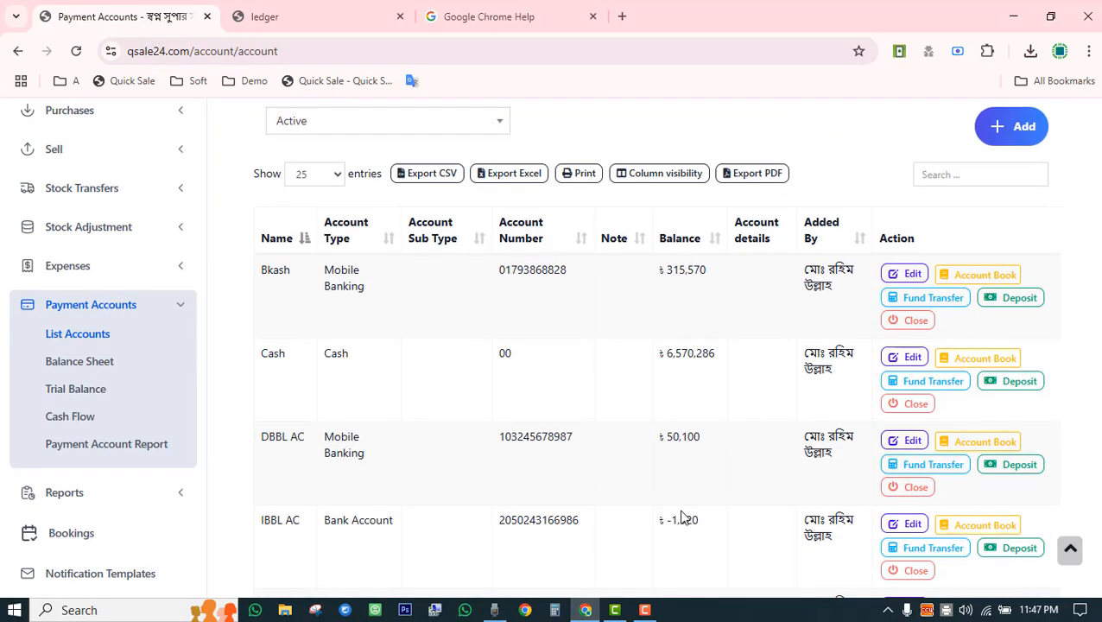
{"action": "scroll", "coordinate": [682, 523], "scroll_direction": "down", "scroll_amount": 3}
{"action": "scroll", "coordinate": [682, 527], "scroll_direction": "up", "scroll_amount": 6}
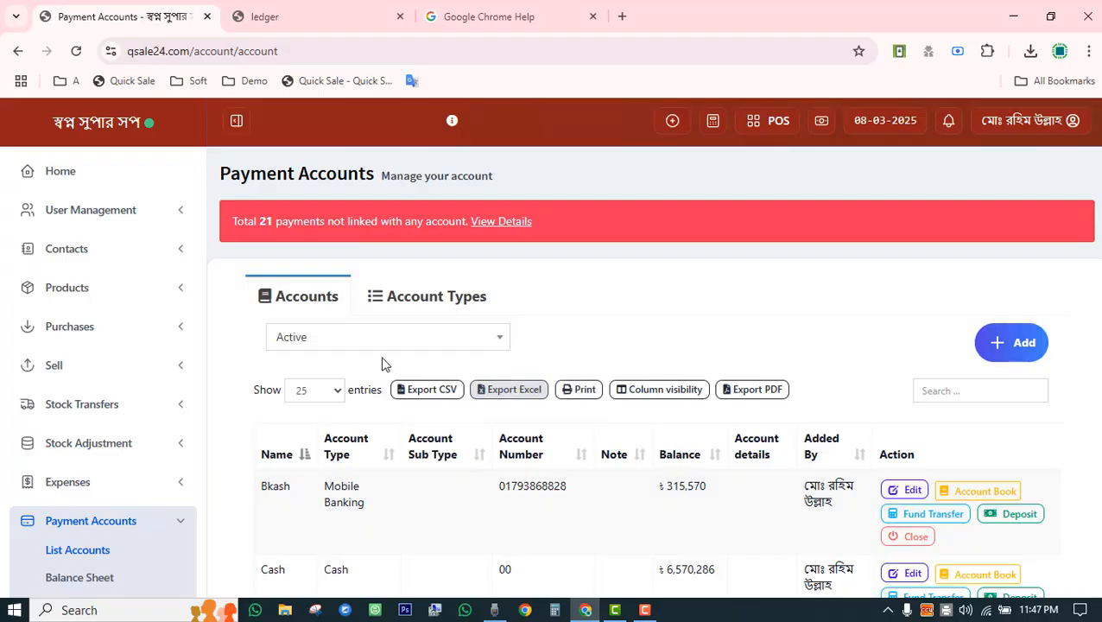
Start a new payment account named EBL with account number 54565.
{"action": "left_click", "coordinate": [1019, 344]}
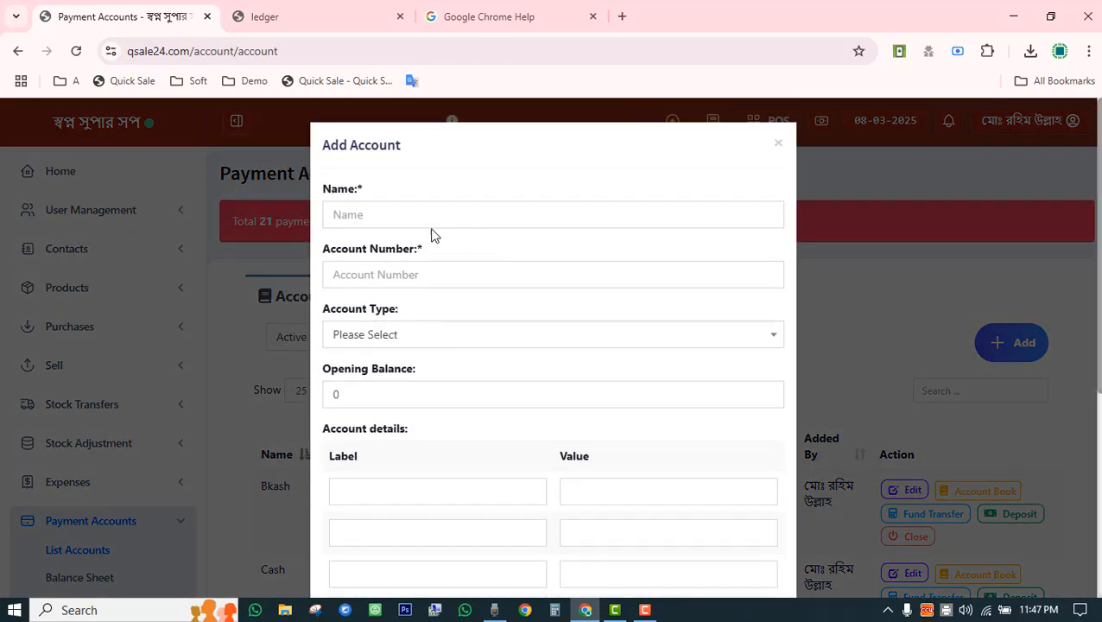
{"action": "left_click", "coordinate": [427, 215]}
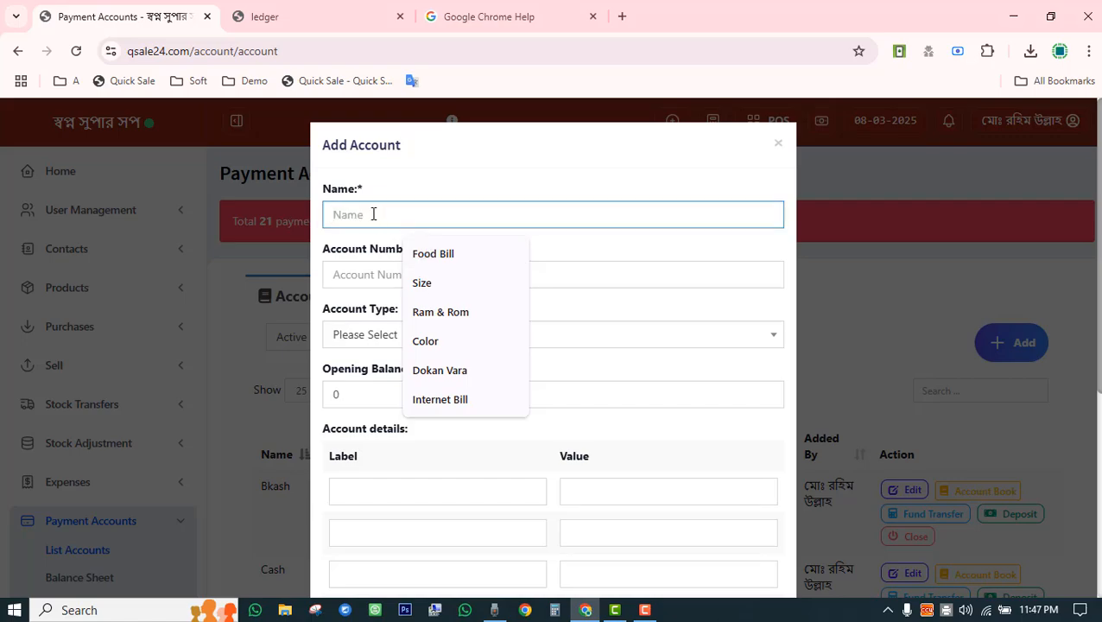
{"action": "type", "text": "EB"}
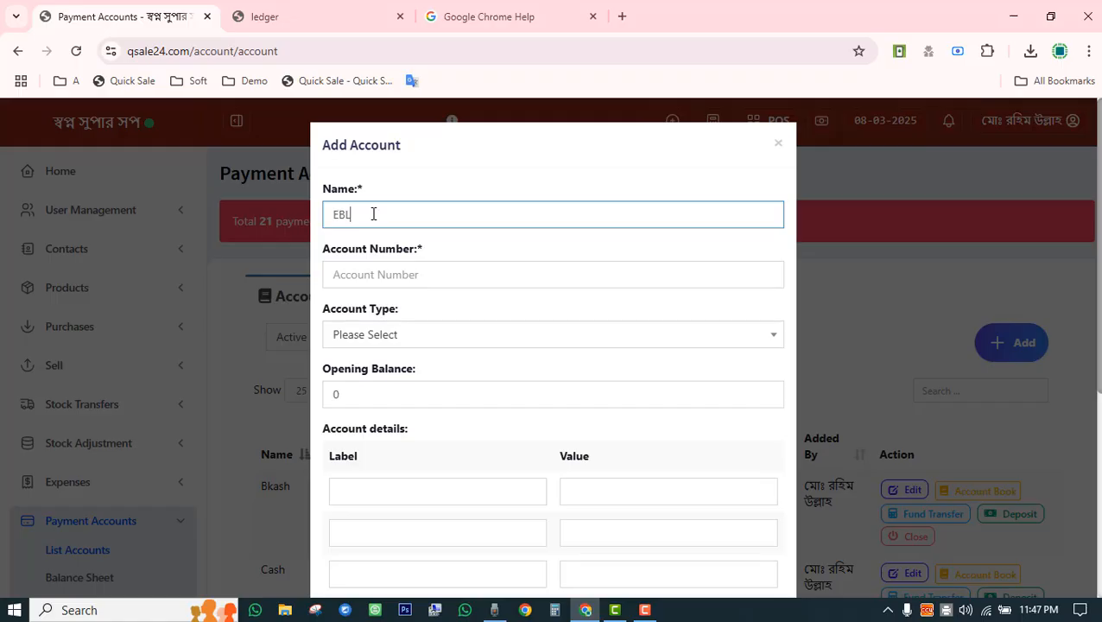
{"action": "type", "text": "L"}
{"action": "left_click", "coordinate": [403, 275]}
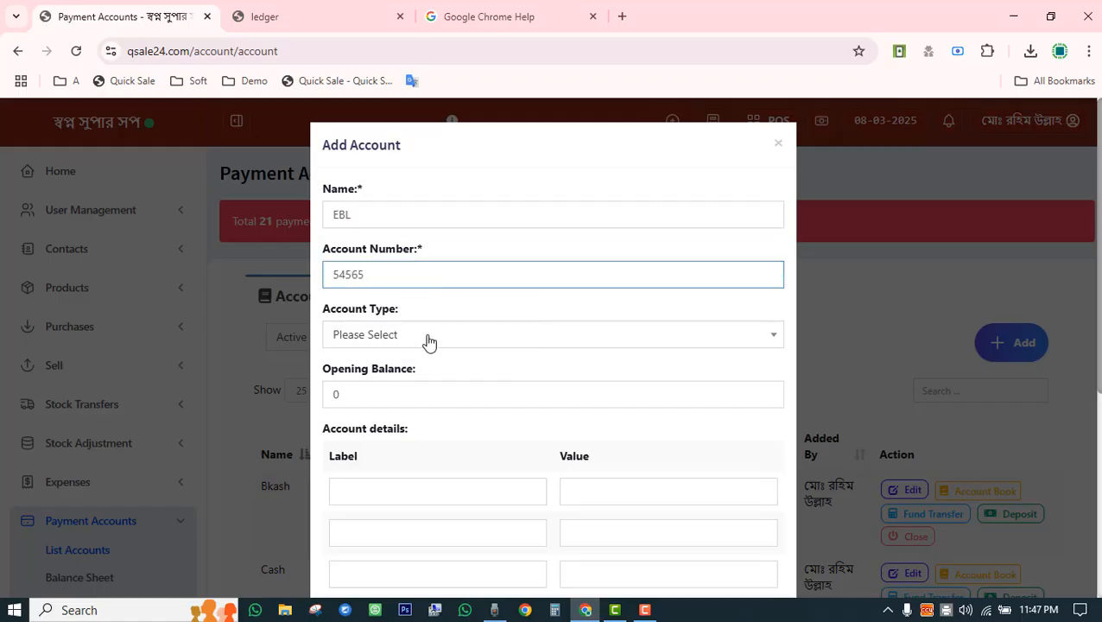
Make it a Bank Account with a 50000 opening balance and save it.
{"action": "left_click", "coordinate": [429, 339]}
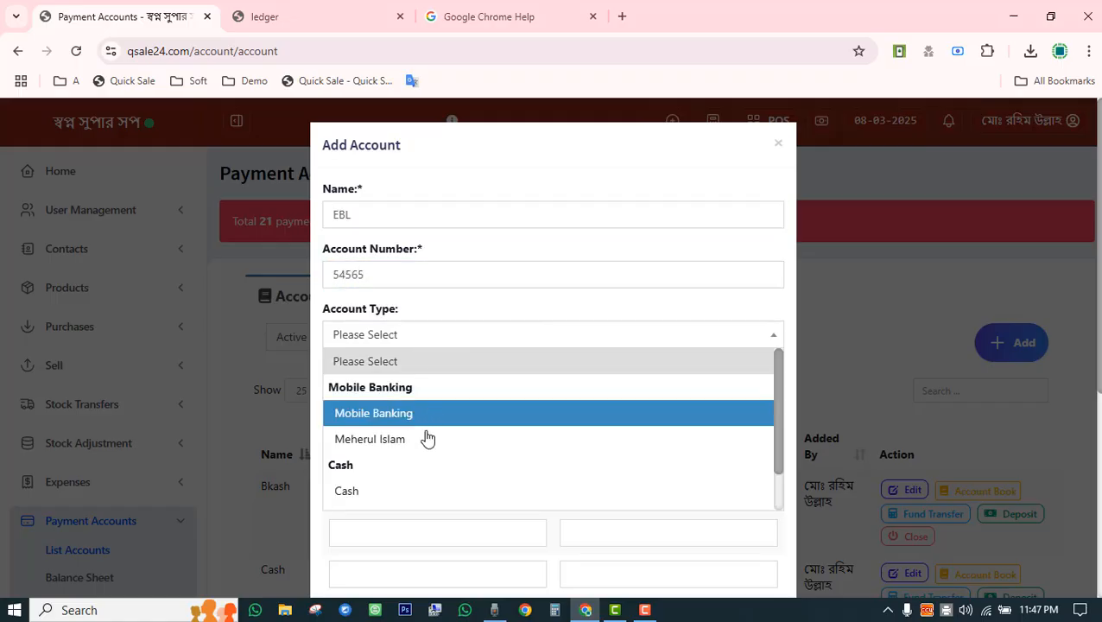
{"action": "scroll", "coordinate": [419, 457], "scroll_direction": "down", "scroll_amount": 1}
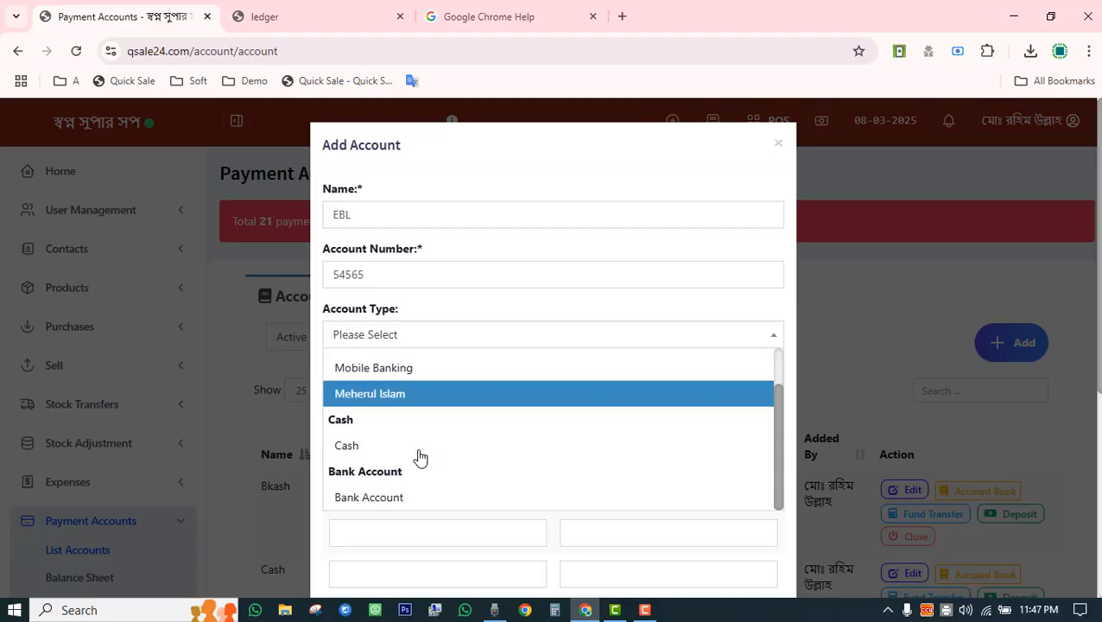
{"action": "left_click", "coordinate": [401, 501]}
{"action": "left_click", "coordinate": [408, 396]}
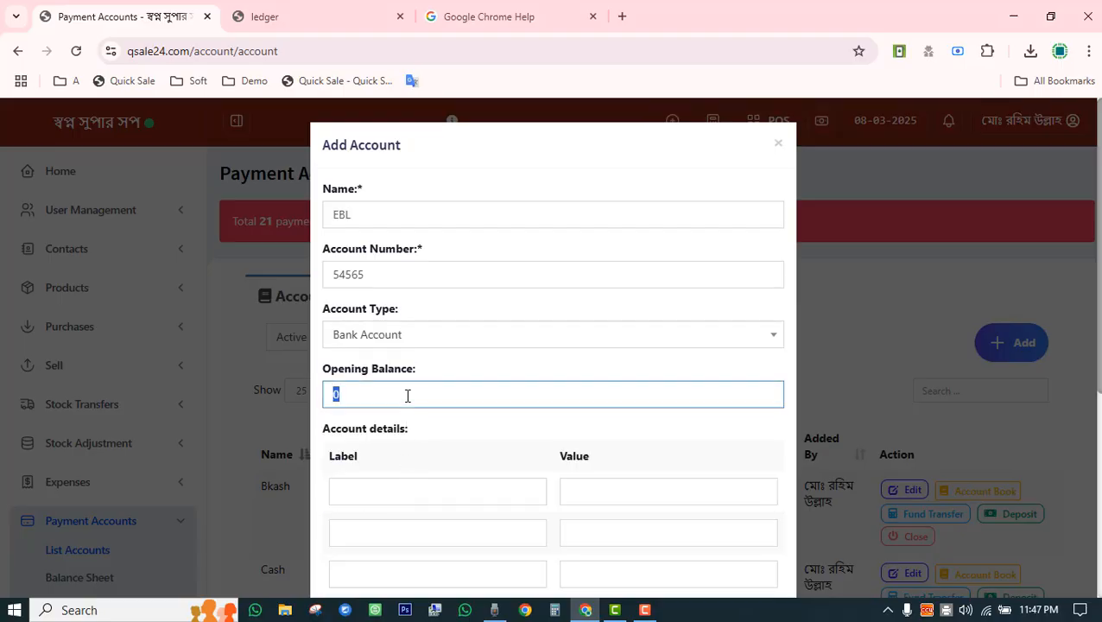
{"action": "type", "text": "50000"}
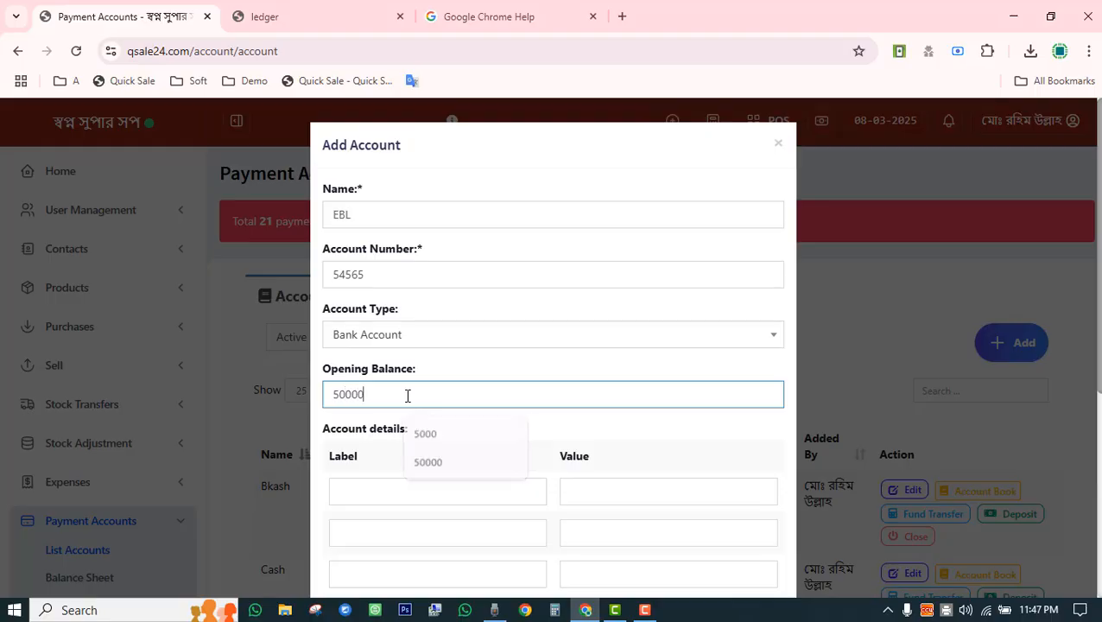
{"action": "left_click", "coordinate": [552, 378]}
{"action": "scroll", "coordinate": [562, 397], "scroll_direction": "down", "scroll_amount": 4}
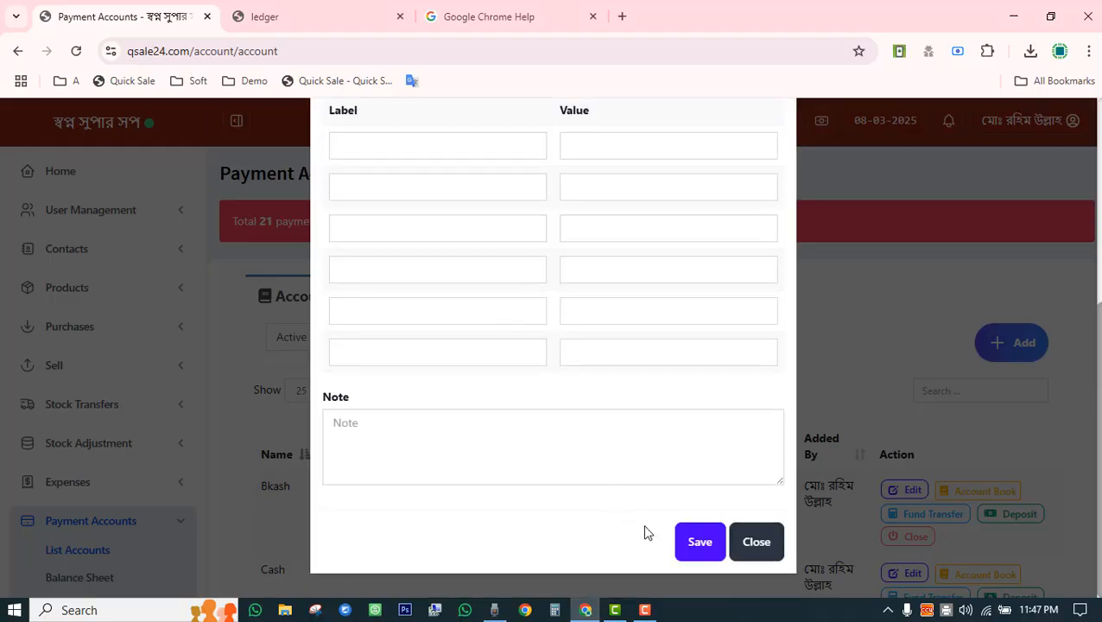
{"action": "left_click", "coordinate": [698, 543]}
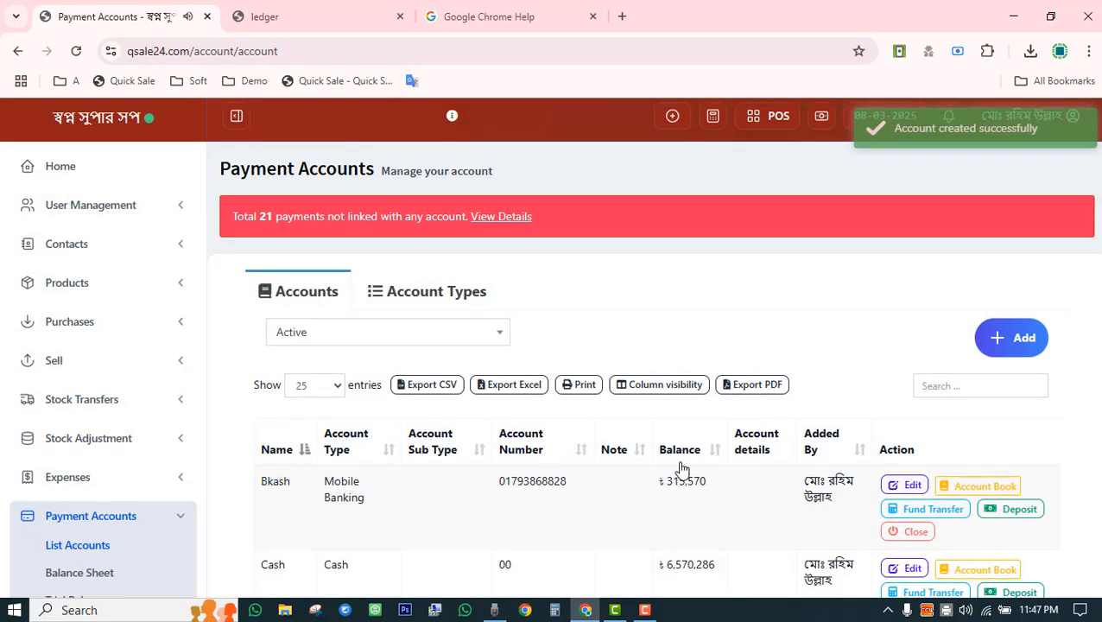
{"action": "scroll", "coordinate": [566, 492], "scroll_direction": "down", "scroll_amount": 7}
{"action": "scroll", "coordinate": [460, 492], "scroll_direction": "up", "scroll_amount": 3}
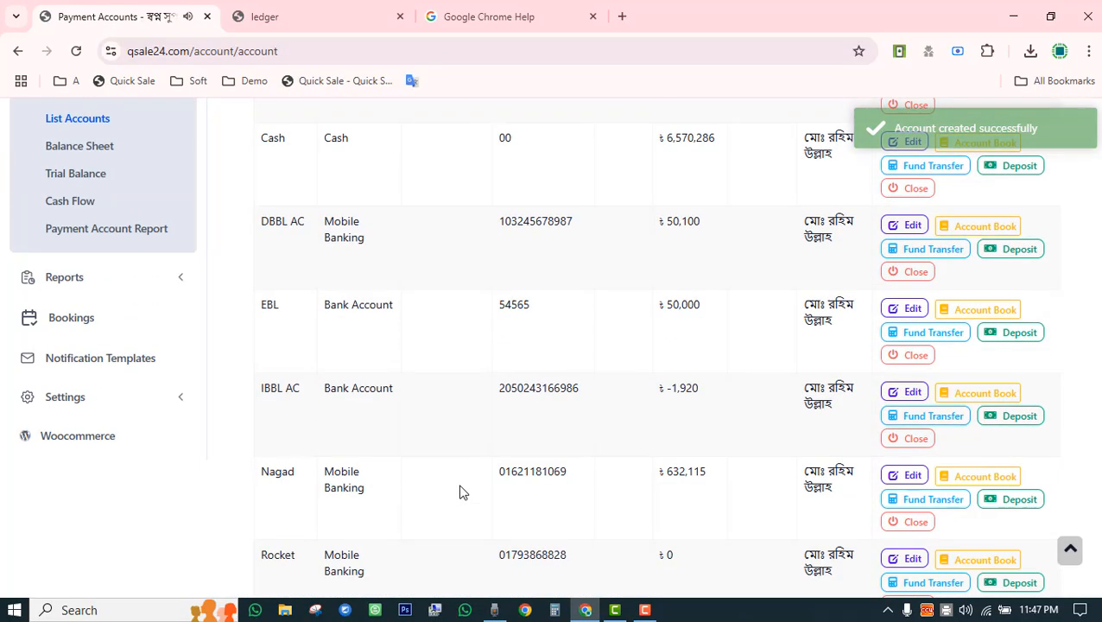
{"action": "left_click_drag", "start_coordinate": [658, 304], "coordinate": [740, 311]}
{"action": "scroll", "coordinate": [740, 317], "scroll_direction": "up", "scroll_amount": 3}
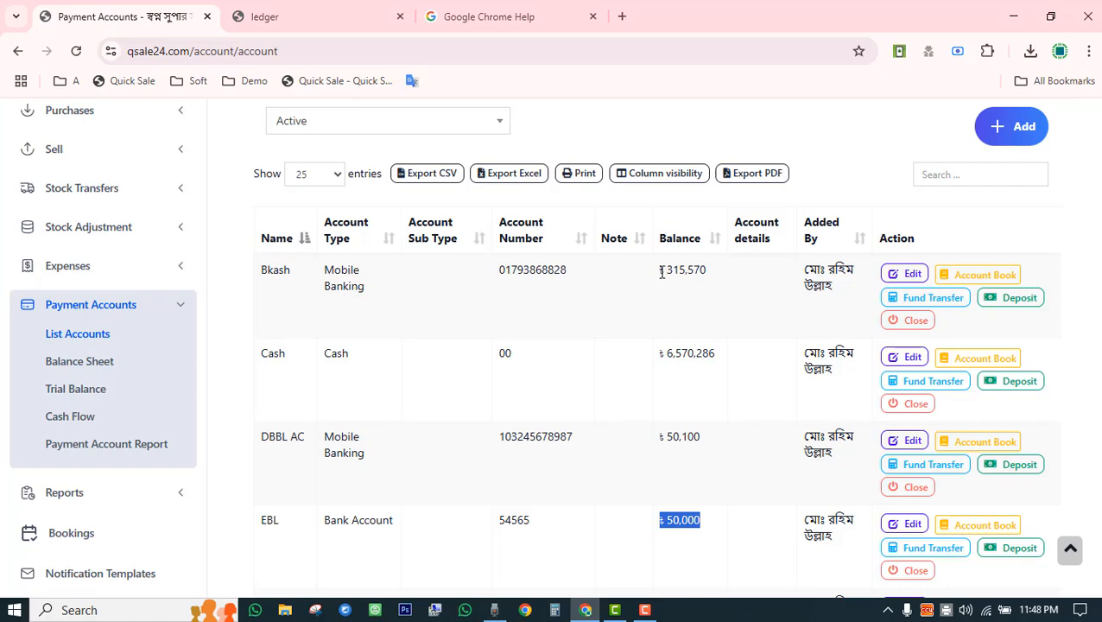
{"action": "left_click_drag", "start_coordinate": [662, 272], "coordinate": [714, 271]}
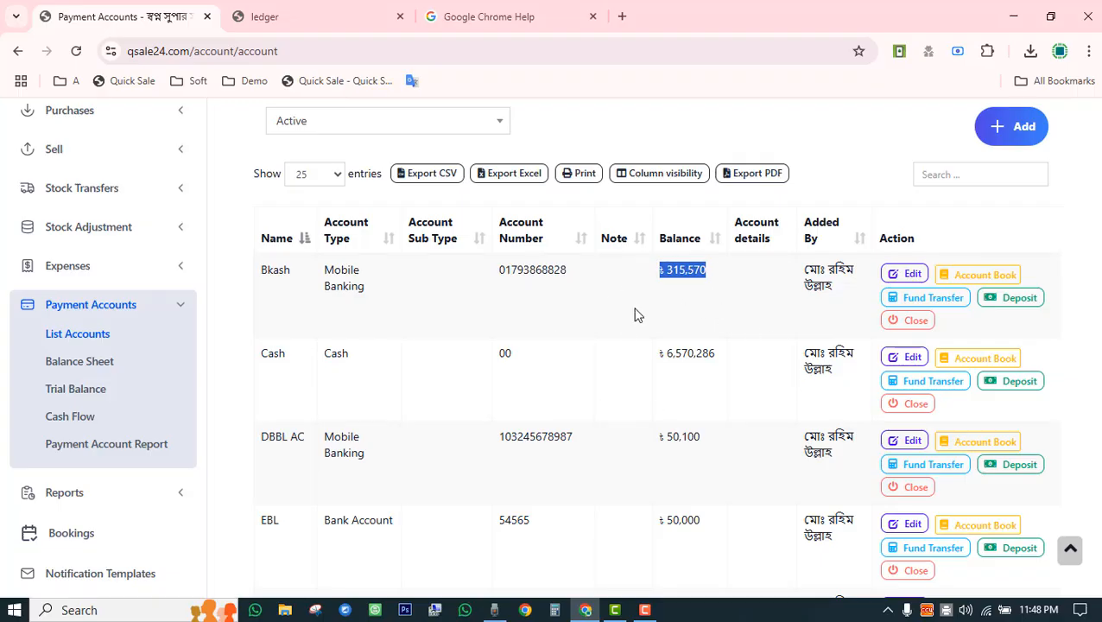
{"action": "left_click_drag", "start_coordinate": [274, 272], "coordinate": [306, 276]}
{"action": "left_click_drag", "start_coordinate": [664, 270], "coordinate": [711, 274]}
{"action": "left_click_drag", "start_coordinate": [657, 354], "coordinate": [707, 352]}
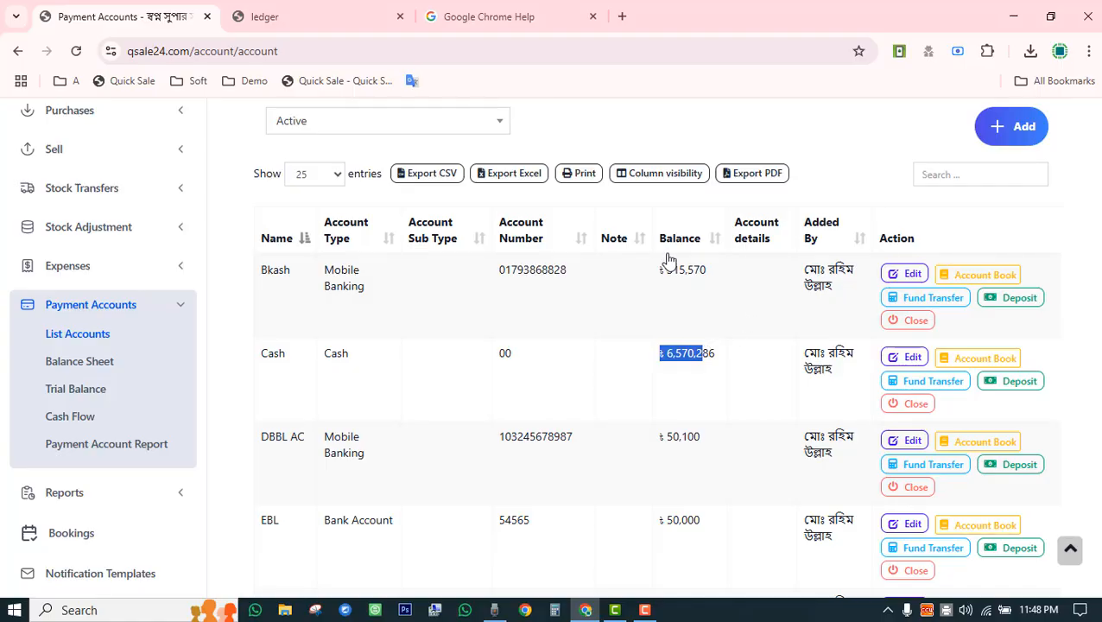
{"action": "double_click", "coordinate": [698, 354]}
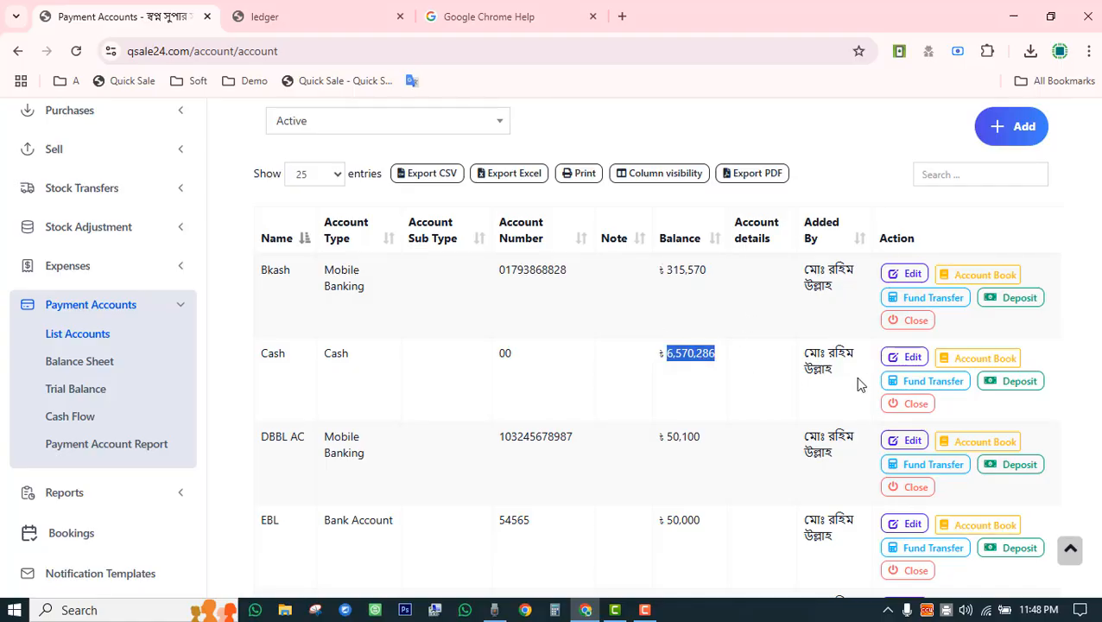
Open the Cash account book and note its 6,570,286 balance.
{"action": "left_click", "coordinate": [982, 361]}
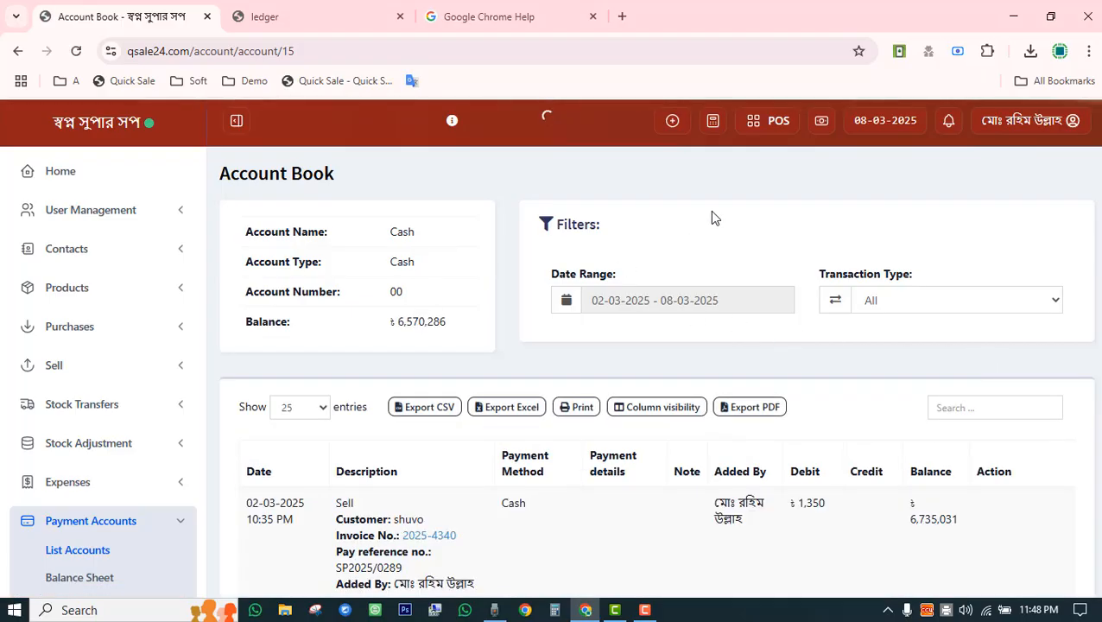
{"action": "scroll", "coordinate": [709, 211], "scroll_direction": "down", "scroll_amount": 3}
{"action": "scroll", "coordinate": [713, 217], "scroll_direction": "up", "scroll_amount": 3}
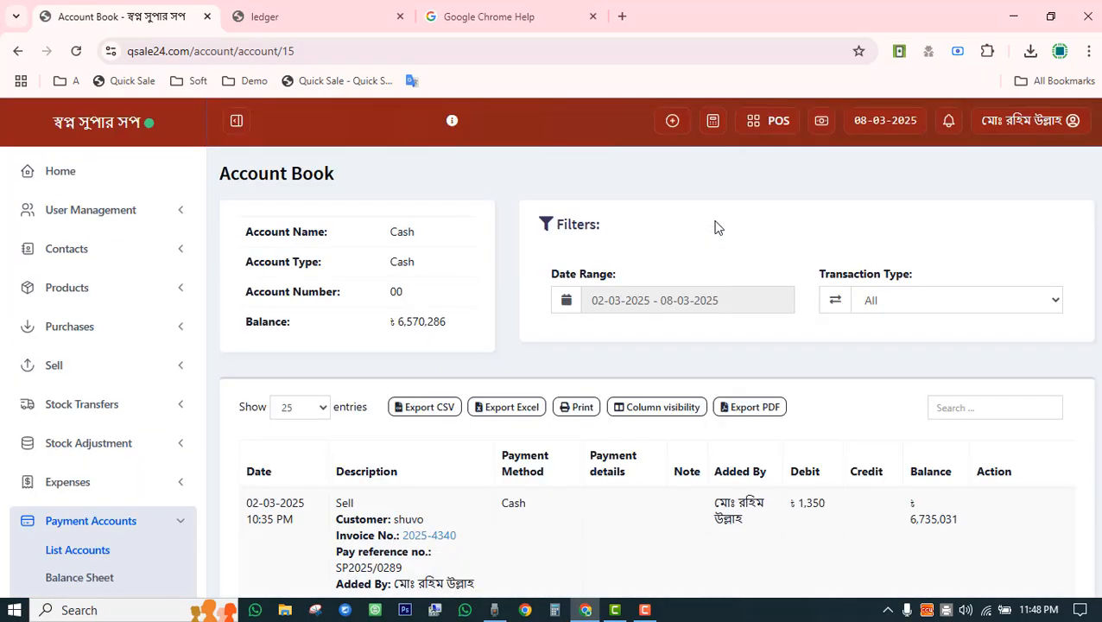
{"action": "scroll", "coordinate": [718, 242], "scroll_direction": "down", "scroll_amount": 15}
{"action": "scroll", "coordinate": [721, 304], "scroll_direction": "up", "scroll_amount": 15}
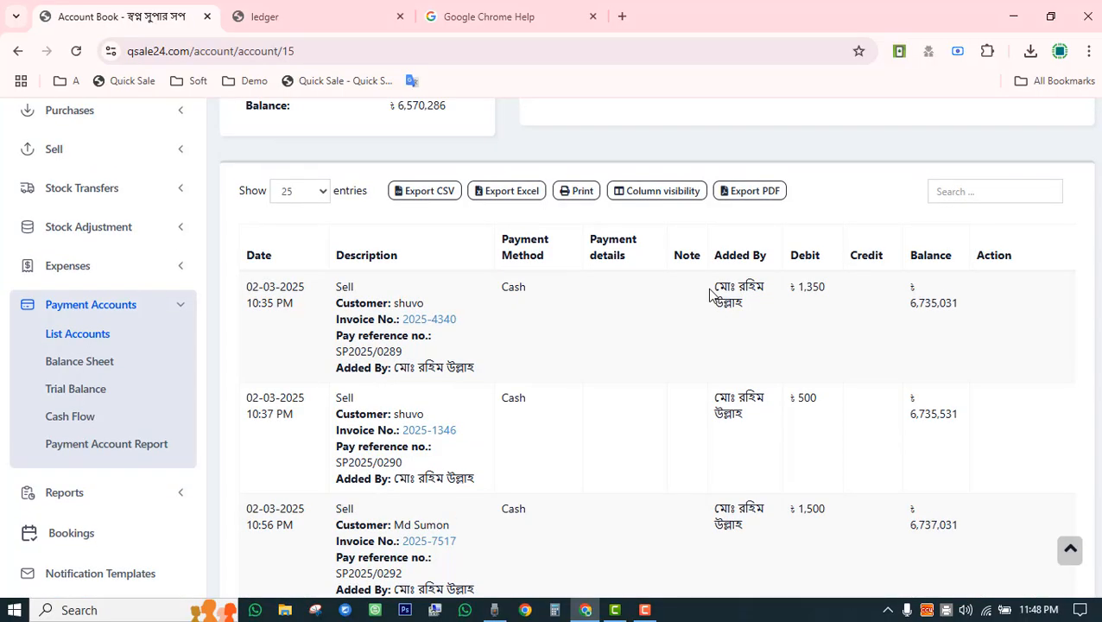
{"action": "scroll", "coordinate": [712, 296], "scroll_direction": "up", "scroll_amount": 3}
{"action": "left_click_drag", "start_coordinate": [398, 321], "coordinate": [508, 319]}
{"action": "scroll", "coordinate": [507, 319], "scroll_direction": "down", "scroll_amount": 3}
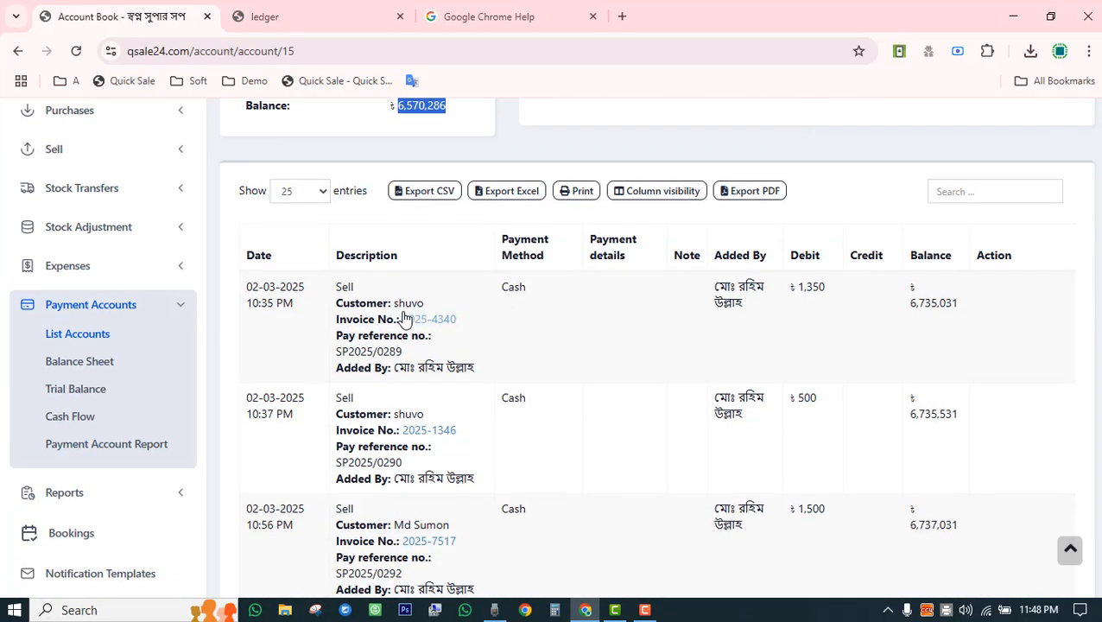
Review the 1,350 and 500 Sell entries and invoice 2025-1346's details.
{"action": "double_click", "coordinate": [350, 289]}
{"action": "left_click_drag", "start_coordinate": [794, 288], "coordinate": [827, 292]}
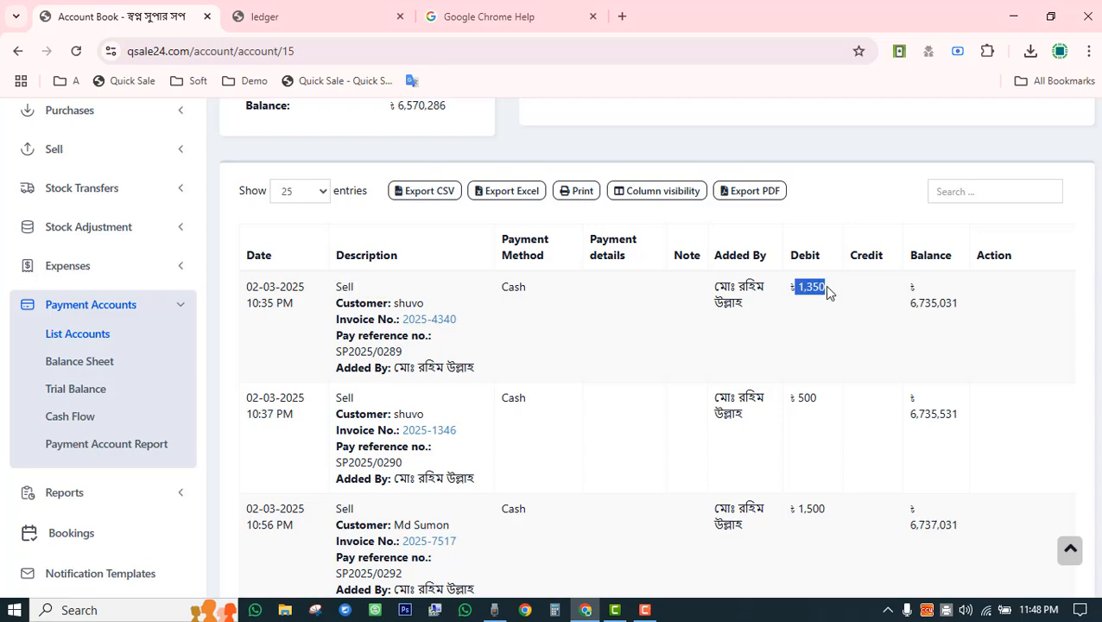
{"action": "double_click", "coordinate": [344, 399]}
{"action": "left_click_drag", "start_coordinate": [796, 399], "coordinate": [833, 403]}
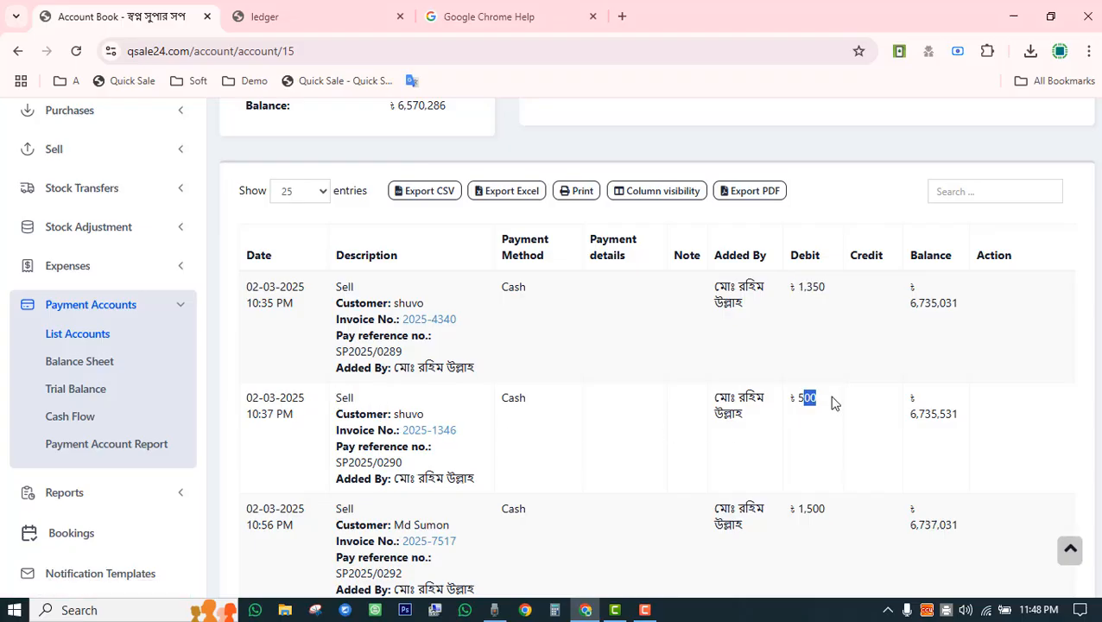
{"action": "left_click", "coordinate": [418, 437]}
{"action": "scroll", "coordinate": [300, 326], "scroll_direction": "down", "scroll_amount": 3}
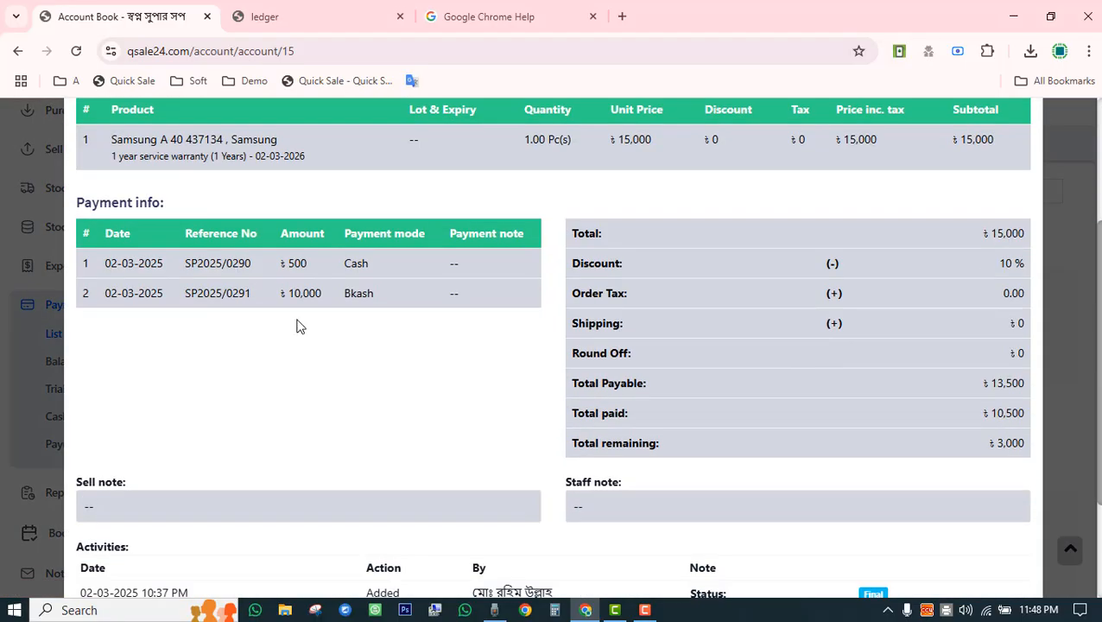
{"action": "scroll", "coordinate": [346, 313], "scroll_direction": "down", "scroll_amount": 2}
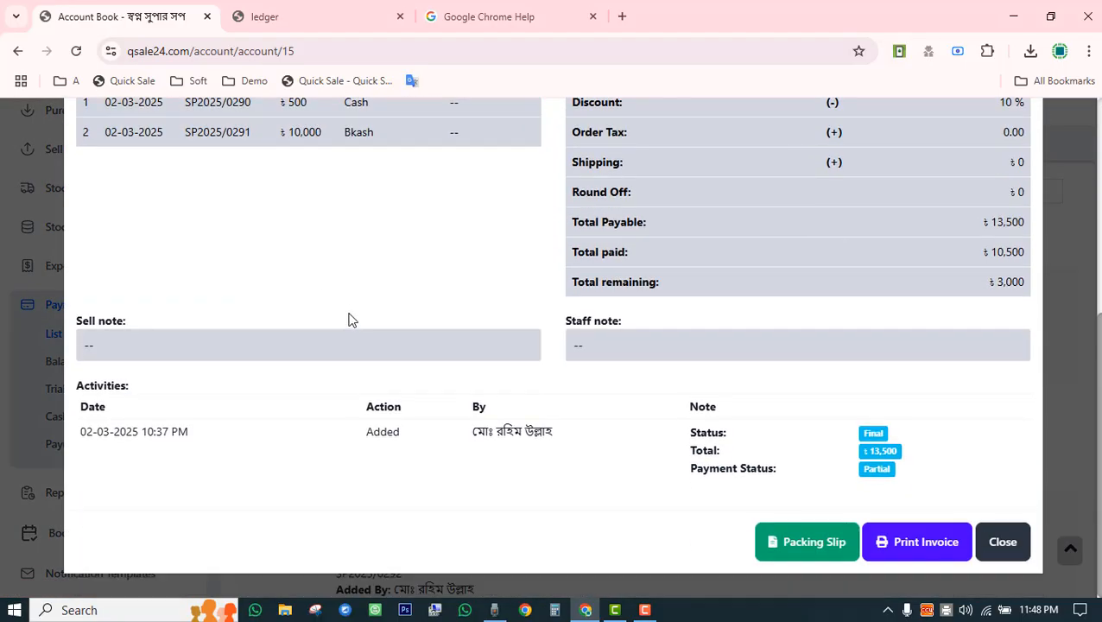
{"action": "left_click", "coordinate": [1020, 550]}
Point out the 1,500 sale and the 5,000 and 500 fund transfers to Nagad.
{"action": "scroll", "coordinate": [660, 455], "scroll_direction": "down", "scroll_amount": 2}
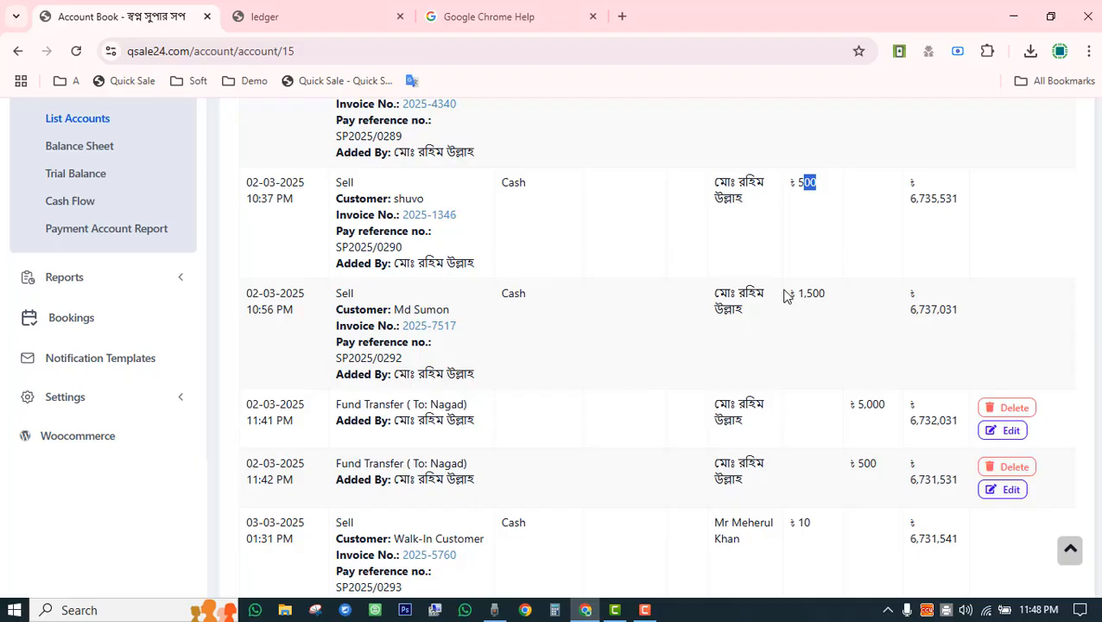
{"action": "left_click_drag", "start_coordinate": [785, 295], "coordinate": [830, 296]}
{"action": "scroll", "coordinate": [642, 381], "scroll_direction": "down", "scroll_amount": 2}
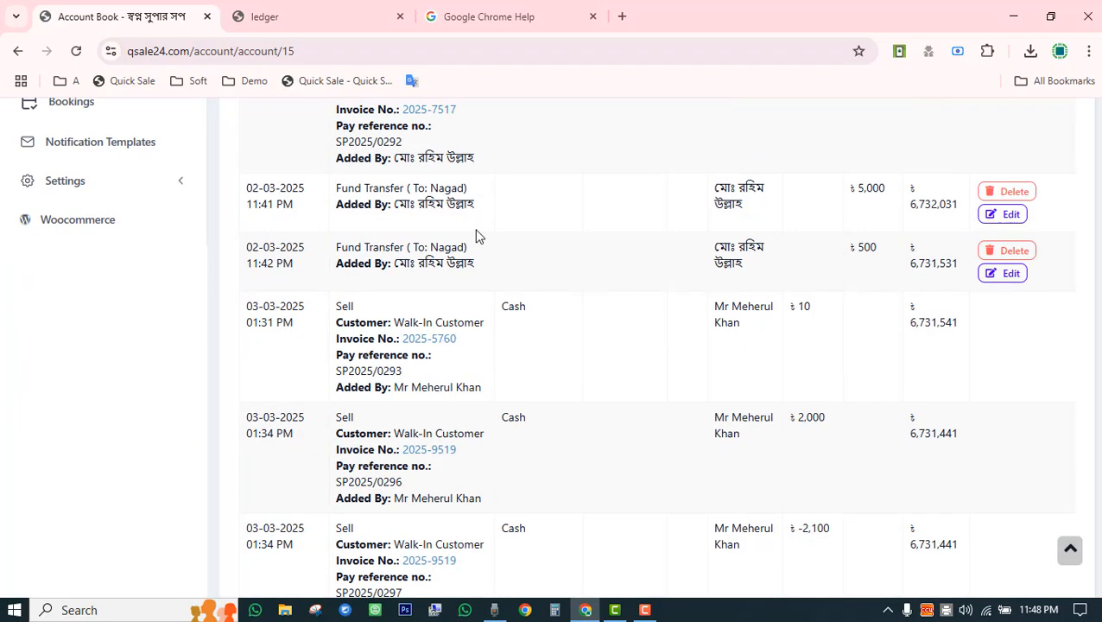
{"action": "left_click_drag", "start_coordinate": [336, 197], "coordinate": [474, 196]}
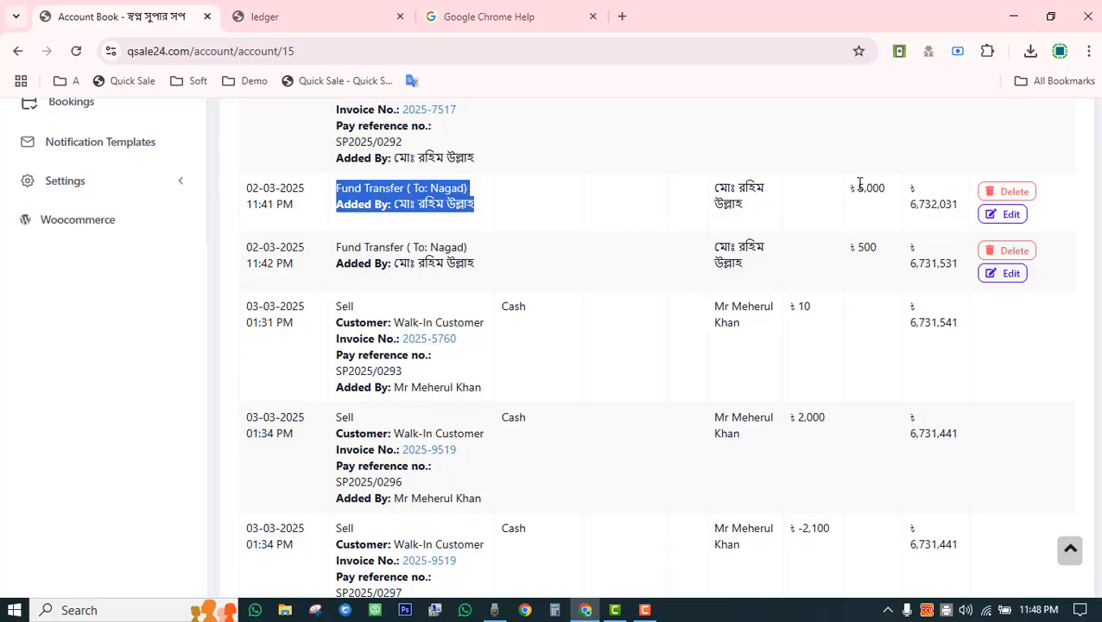
{"action": "left_click_drag", "start_coordinate": [858, 187], "coordinate": [892, 188]}
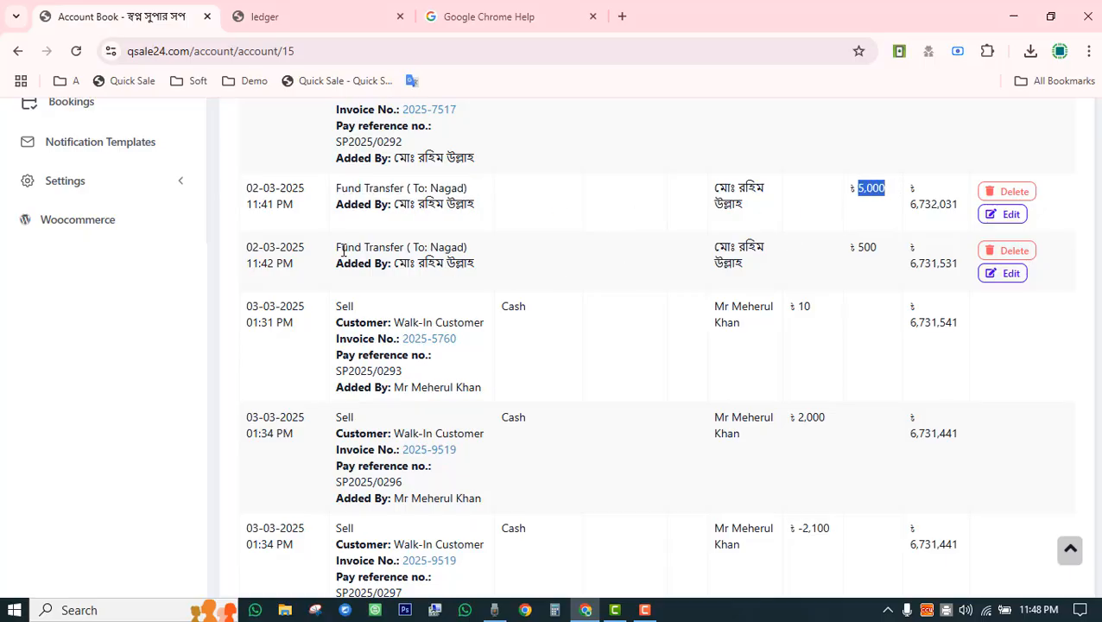
{"action": "left_click_drag", "start_coordinate": [343, 250], "coordinate": [467, 246]}
{"action": "left_click_drag", "start_coordinate": [849, 247], "coordinate": [882, 251]}
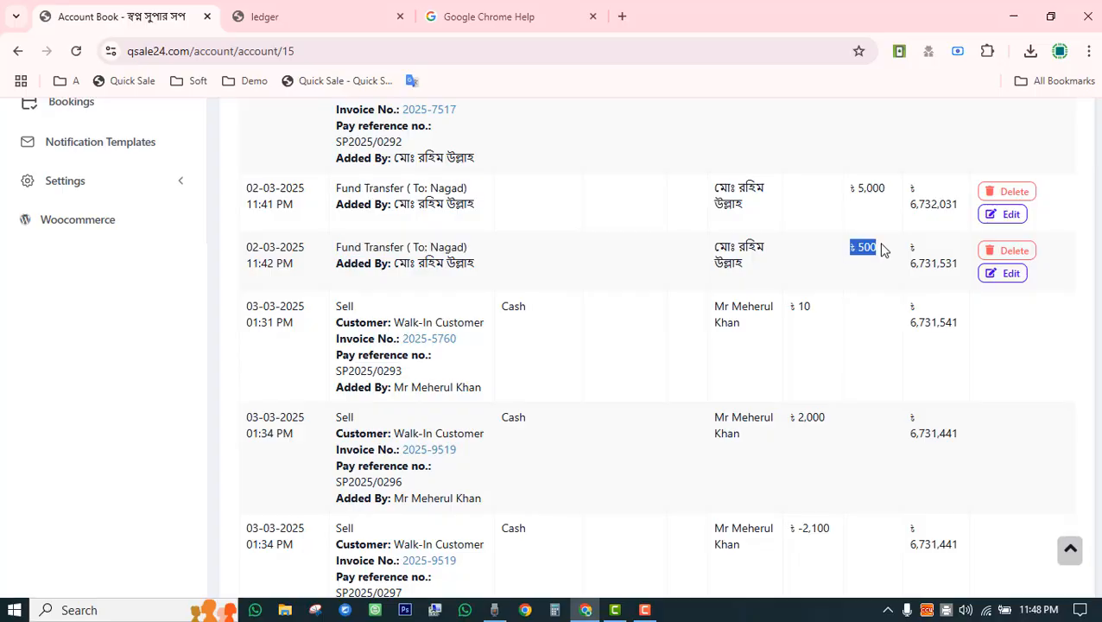
{"action": "scroll", "coordinate": [876, 275], "scroll_direction": "up", "scroll_amount": 5}
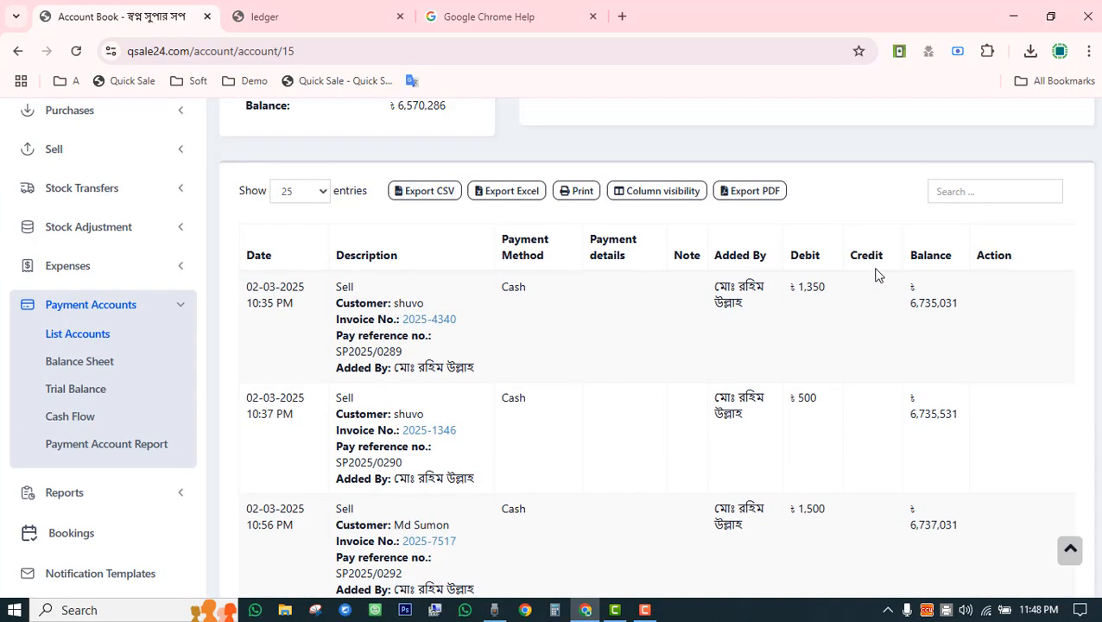
{"action": "scroll", "coordinate": [876, 276], "scroll_direction": "down", "scroll_amount": 8}
{"action": "scroll", "coordinate": [878, 279], "scroll_direction": "up", "scroll_amount": 5}
Point out the 01:34 PM Sell entry and the following purchase row.
{"action": "left_click", "coordinate": [926, 422]}
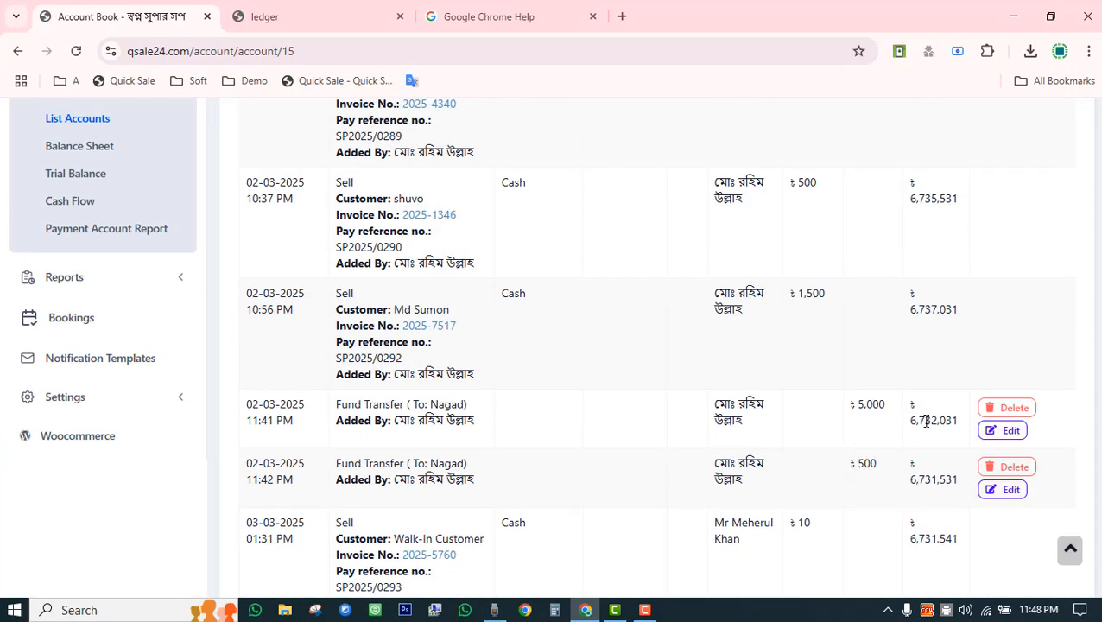
{"action": "scroll", "coordinate": [863, 484], "scroll_direction": "down", "scroll_amount": 3}
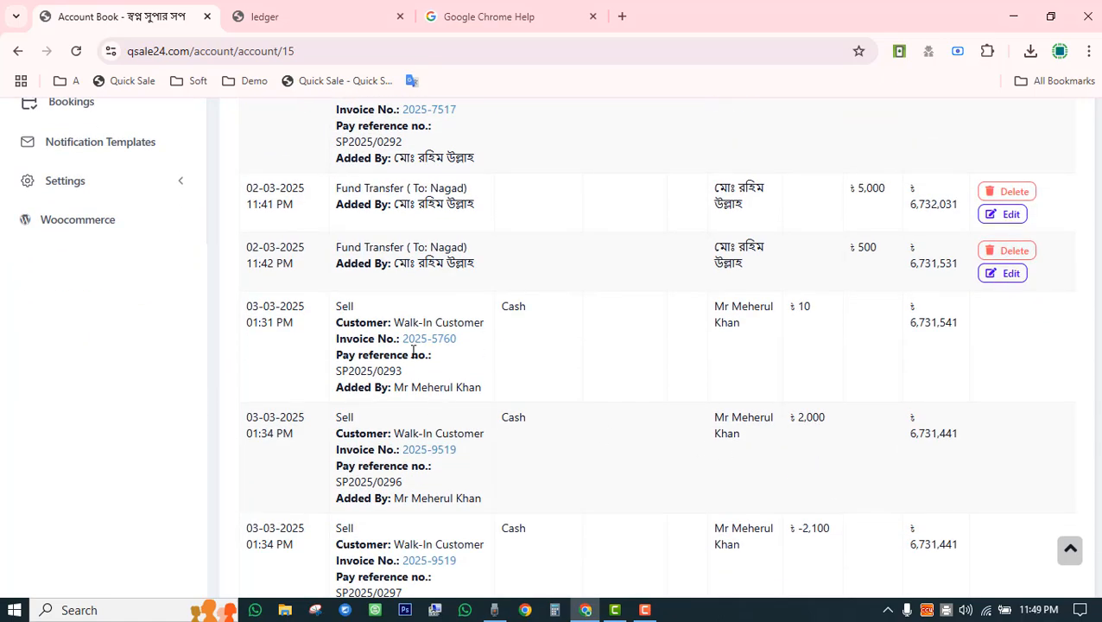
{"action": "scroll", "coordinate": [388, 356], "scroll_direction": "down", "scroll_amount": 3}
{"action": "left_click_drag", "start_coordinate": [326, 320], "coordinate": [352, 313]}
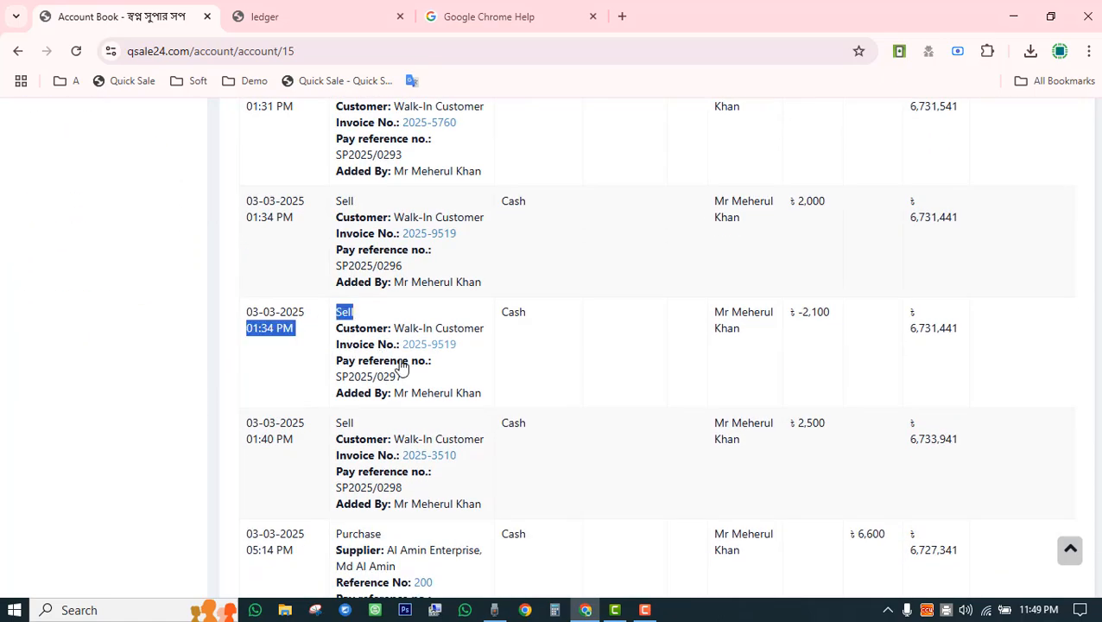
{"action": "left_click_drag", "start_coordinate": [925, 332], "coordinate": [947, 330]}
{"action": "scroll", "coordinate": [612, 430], "scroll_direction": "down", "scroll_amount": 3}
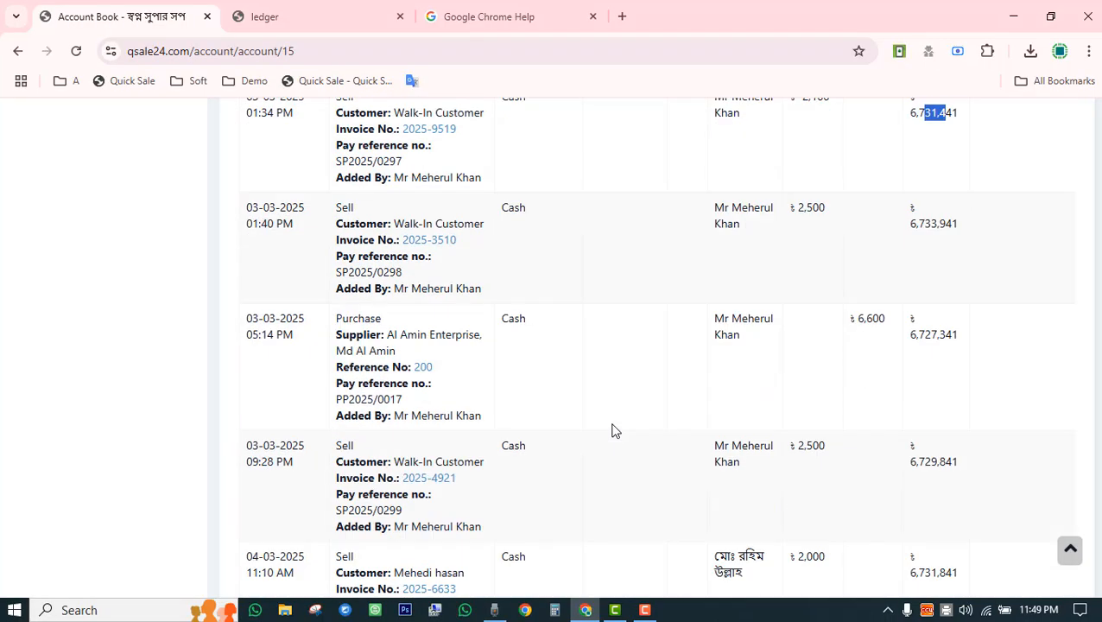
{"action": "left_click_drag", "start_coordinate": [339, 317], "coordinate": [520, 317]}
{"action": "left_click", "coordinate": [507, 380]}
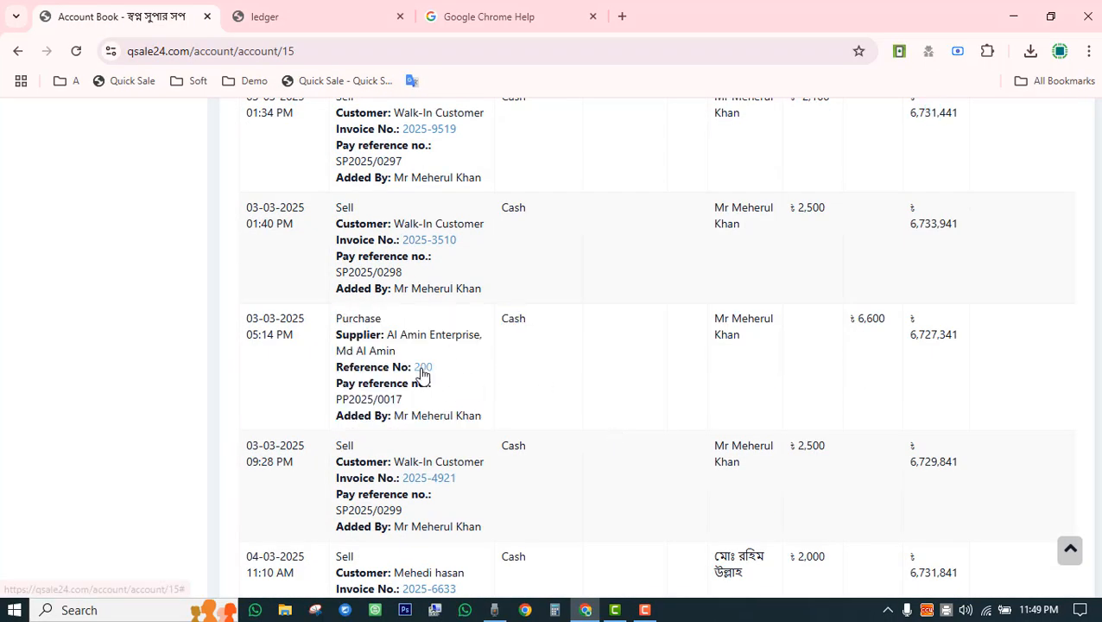
View purchase reference 200, then note its 6,600 amount and 6,727,341 balance.
{"action": "left_click", "coordinate": [422, 370]}
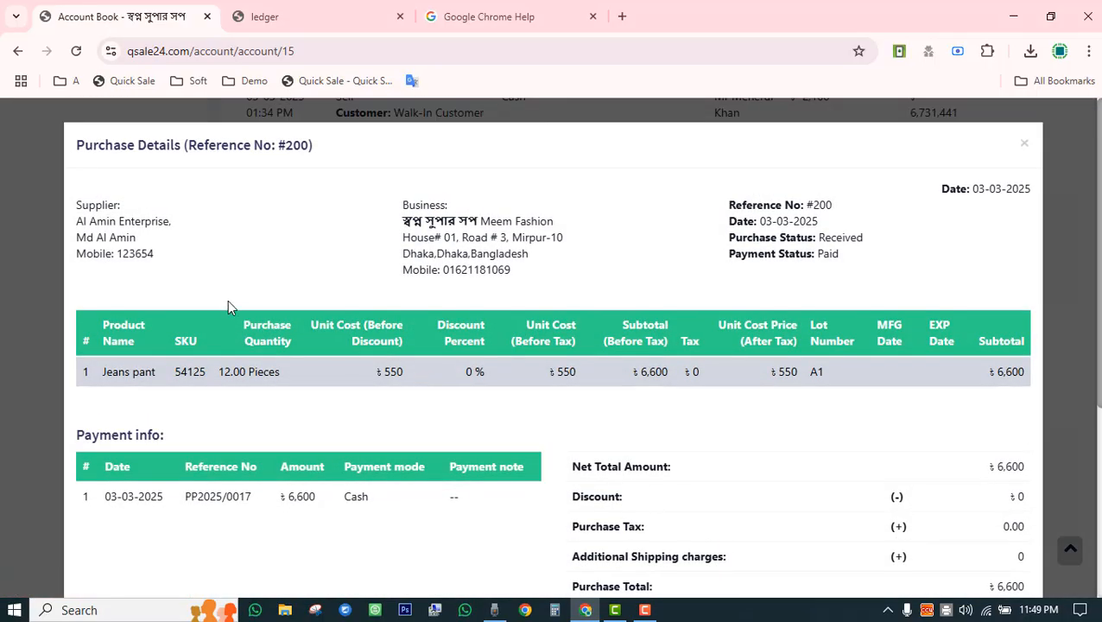
{"action": "scroll", "coordinate": [721, 367], "scroll_direction": "down", "scroll_amount": 3}
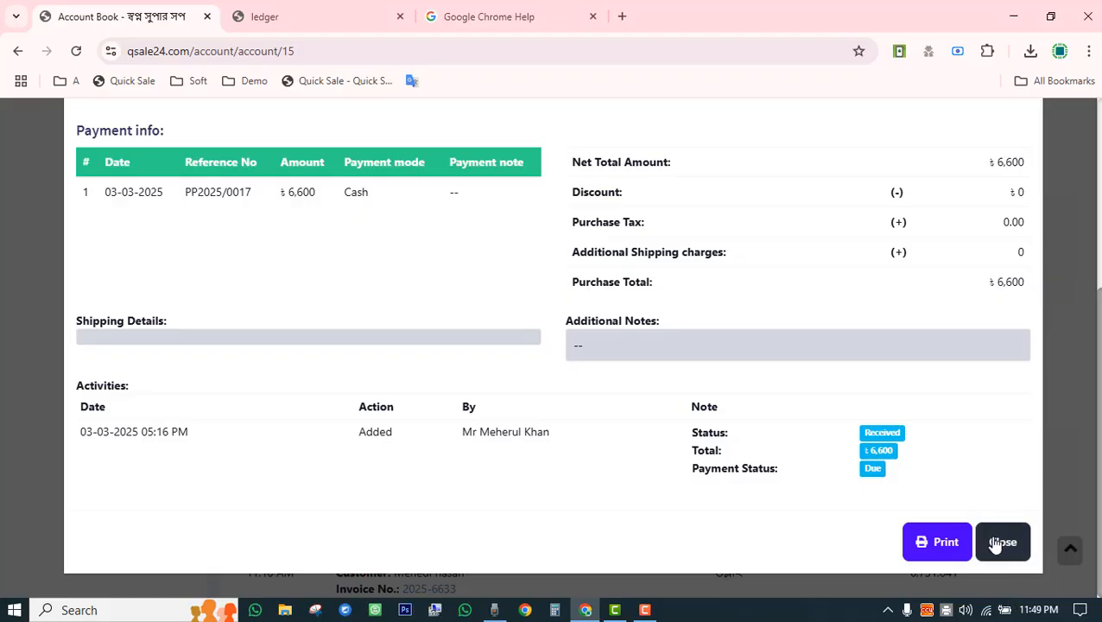
{"action": "left_click", "coordinate": [998, 544]}
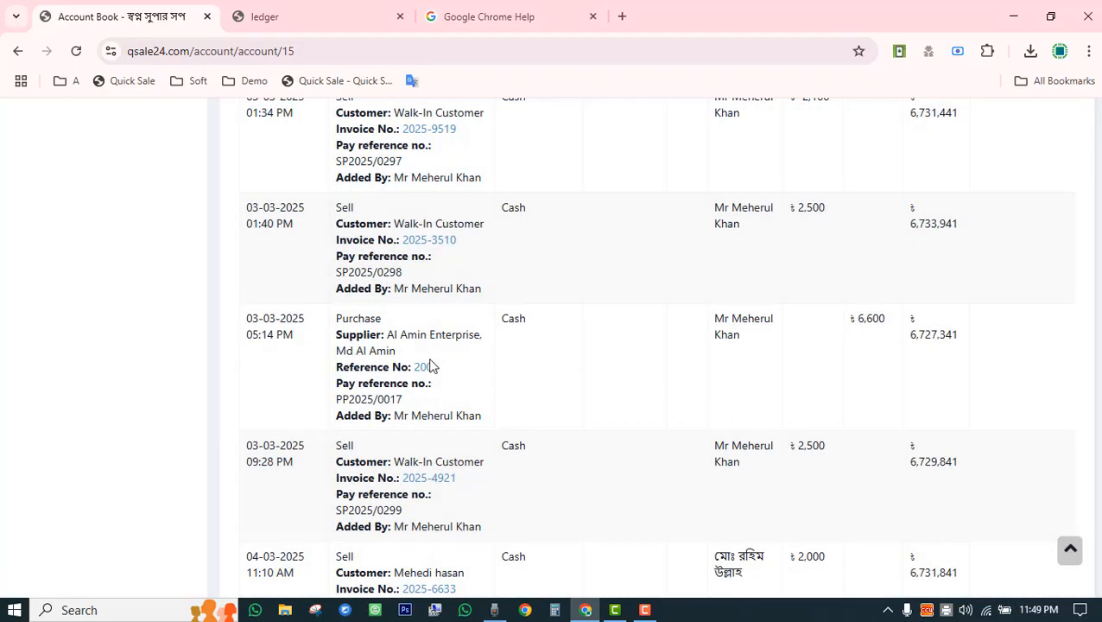
{"action": "double_click", "coordinate": [353, 321]}
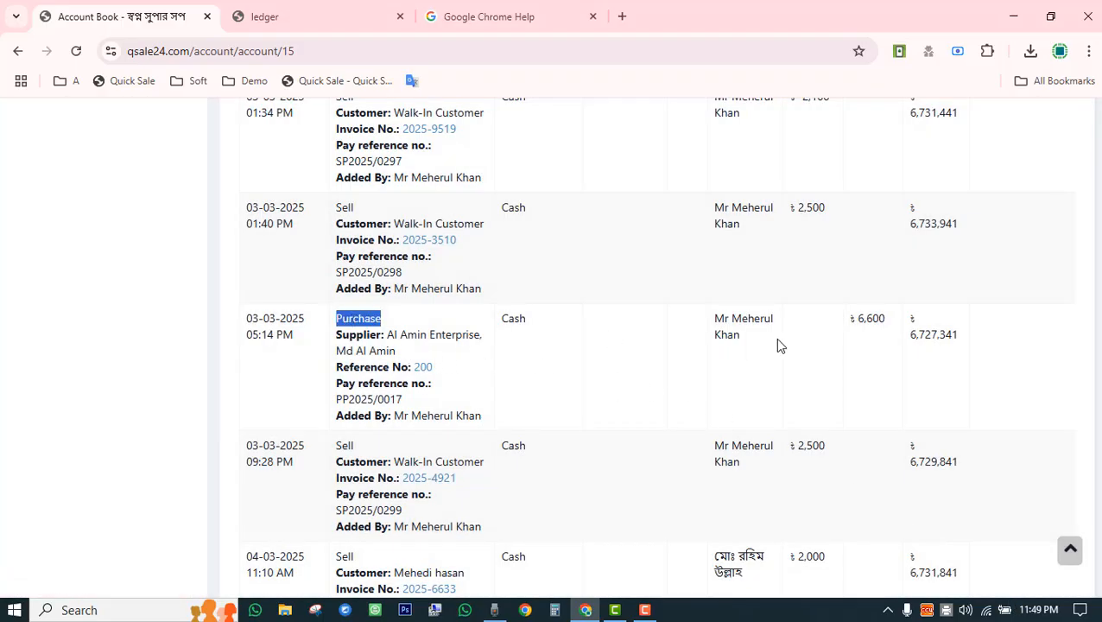
{"action": "double_click", "coordinate": [864, 324]}
{"action": "left_click_drag", "start_coordinate": [908, 340], "coordinate": [966, 343]}
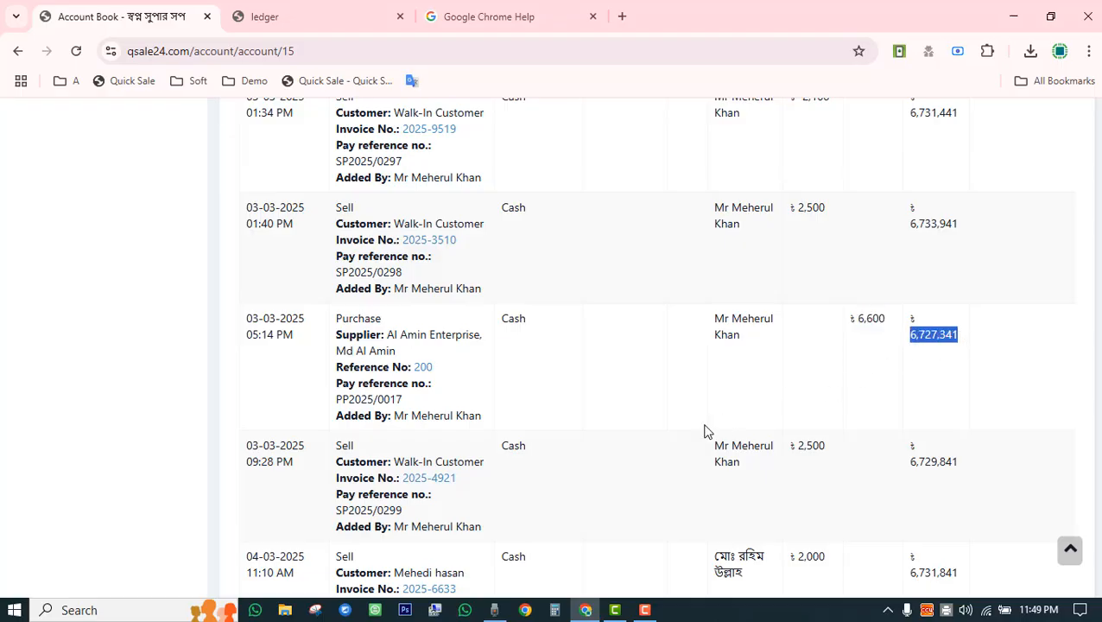
{"action": "scroll", "coordinate": [706, 433], "scroll_direction": "down", "scroll_amount": 15}
{"action": "scroll", "coordinate": [664, 477], "scroll_direction": "down", "scroll_amount": 1}
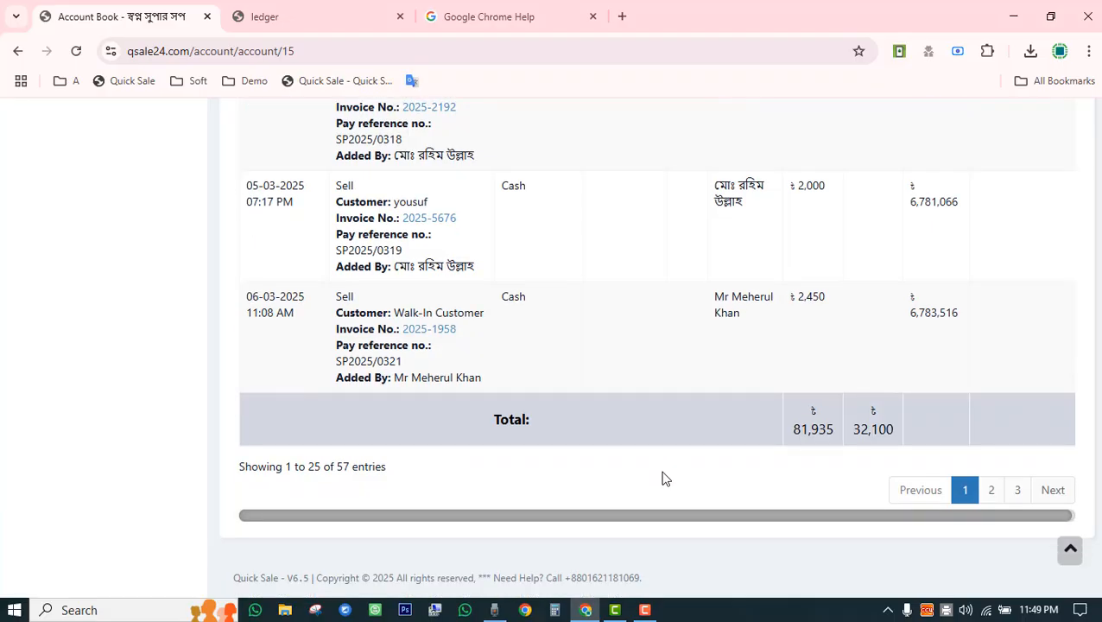
Page to the account book's last page and check the date range without changing it.
{"action": "left_click", "coordinate": [995, 496]}
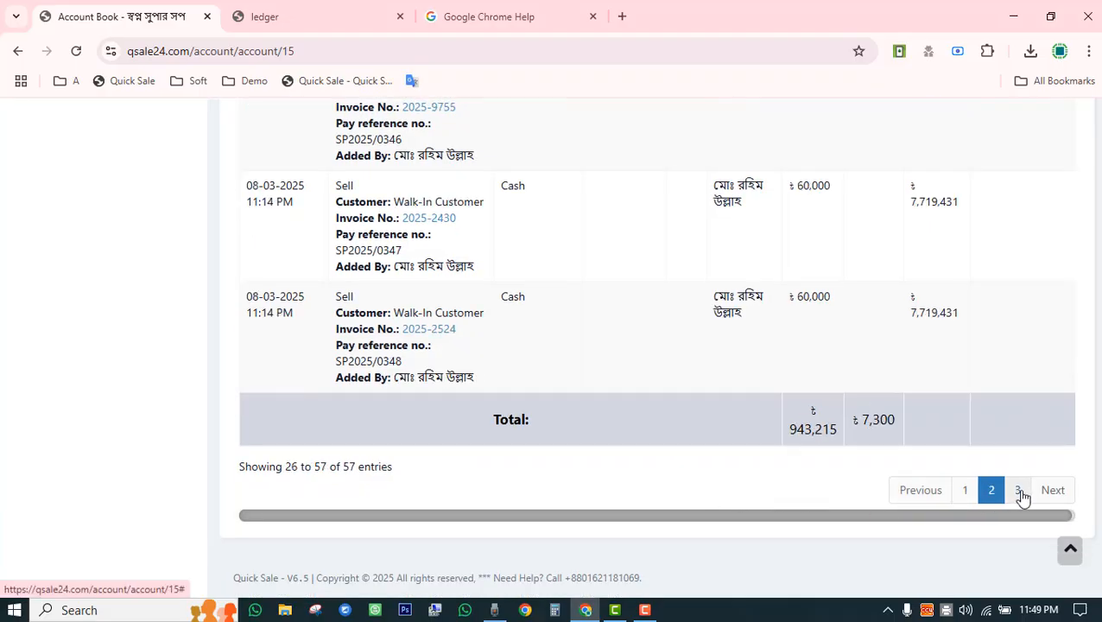
{"action": "left_click", "coordinate": [1017, 496]}
{"action": "scroll", "coordinate": [864, 500], "scroll_direction": "up", "scroll_amount": 15}
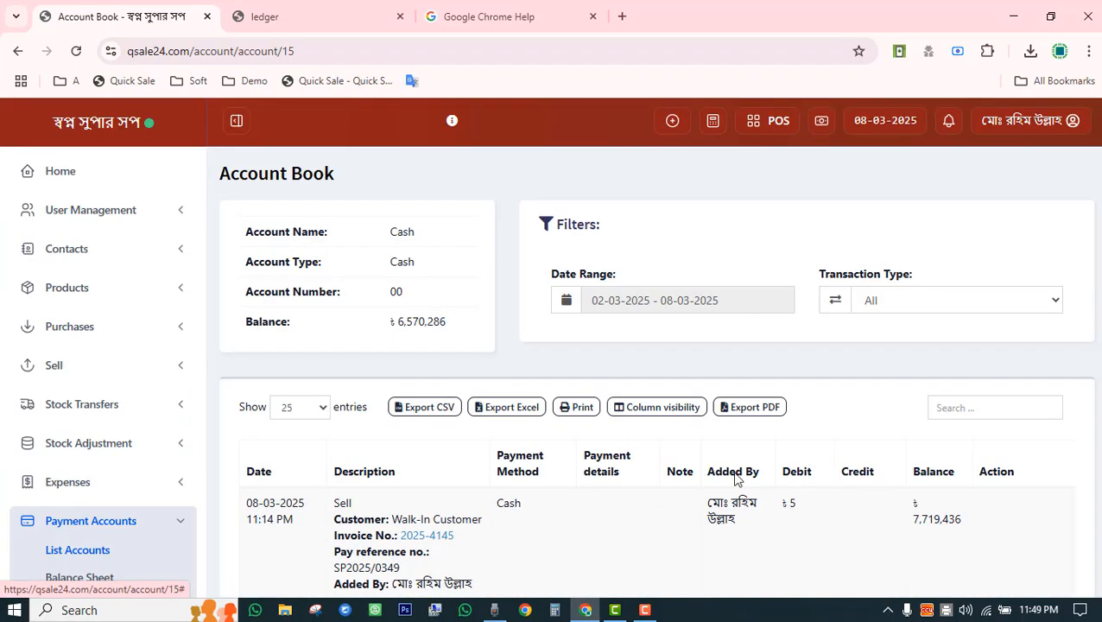
{"action": "left_click", "coordinate": [697, 304]}
{"action": "left_click", "coordinate": [682, 256]}
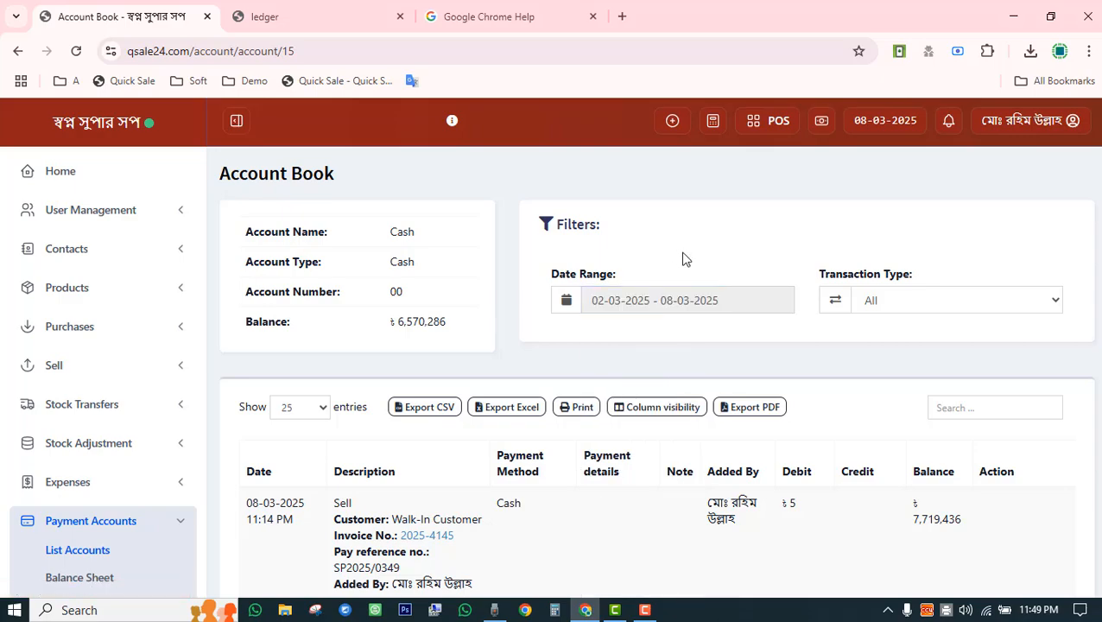
{"action": "scroll", "coordinate": [653, 344], "scroll_direction": "down", "scroll_amount": 3}
{"action": "scroll", "coordinate": [646, 343], "scroll_direction": "up", "scroll_amount": 3}
{"action": "scroll", "coordinate": [665, 368], "scroll_direction": "down", "scroll_amount": 3}
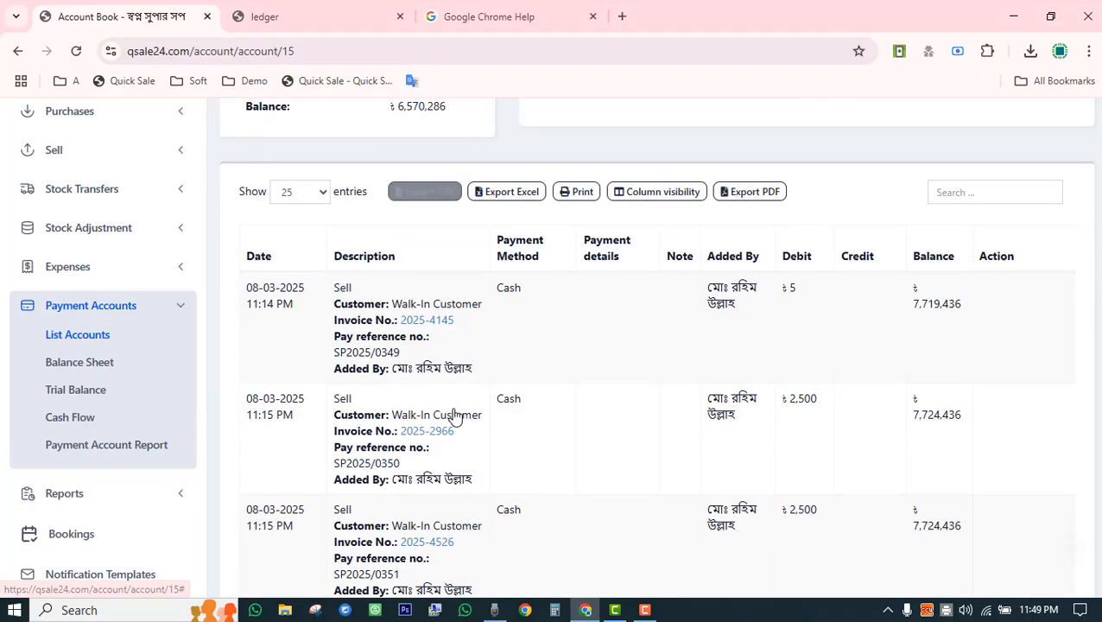
{"action": "scroll", "coordinate": [467, 410], "scroll_direction": "up", "scroll_amount": 3}
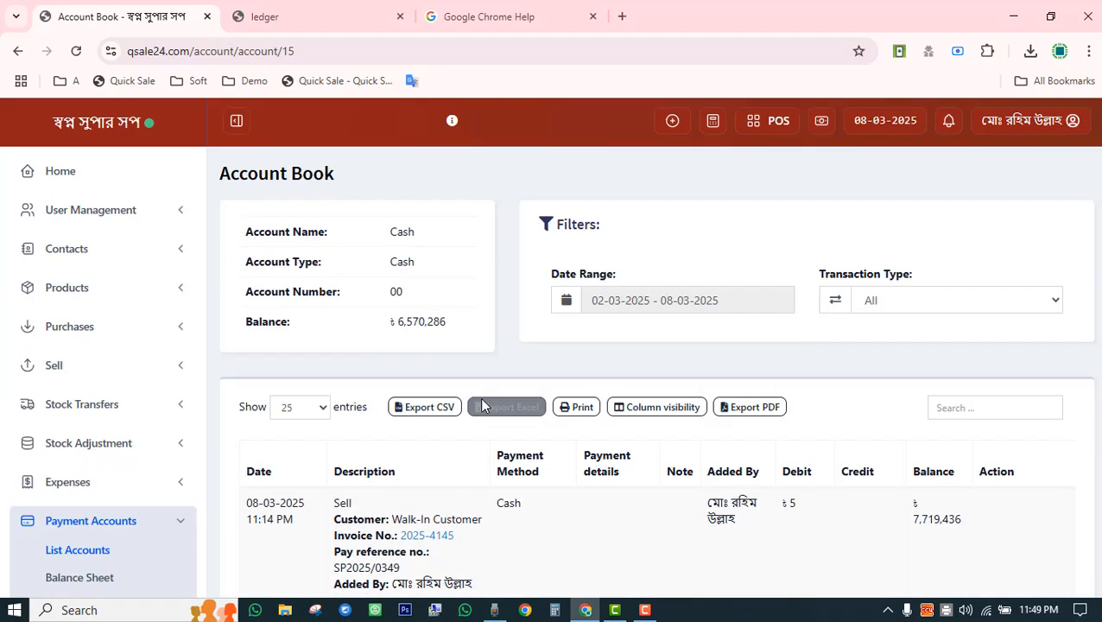
Look at the Transaction Type filter options and leave it on All.
{"action": "left_click", "coordinate": [897, 304]}
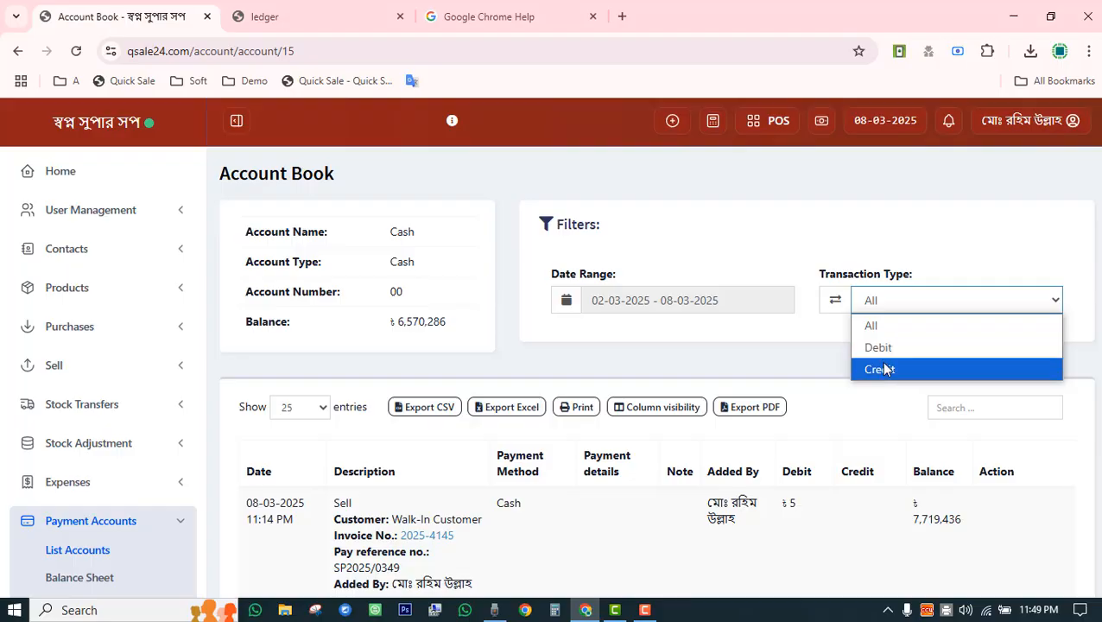
{"action": "left_click", "coordinate": [761, 337]}
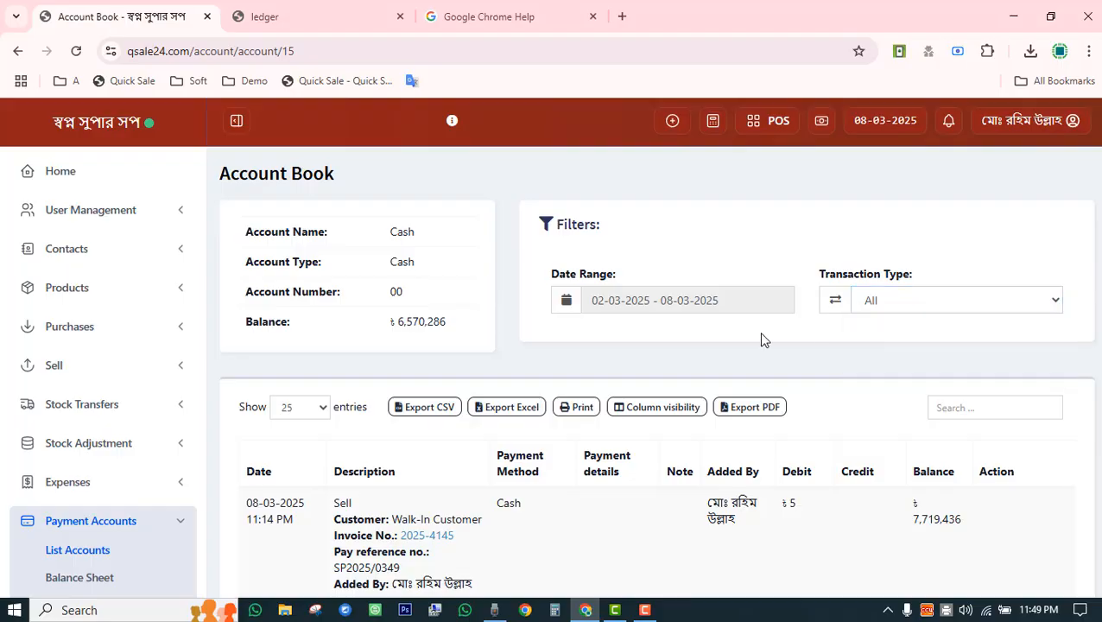
{"action": "scroll", "coordinate": [762, 341], "scroll_direction": "down", "scroll_amount": 3}
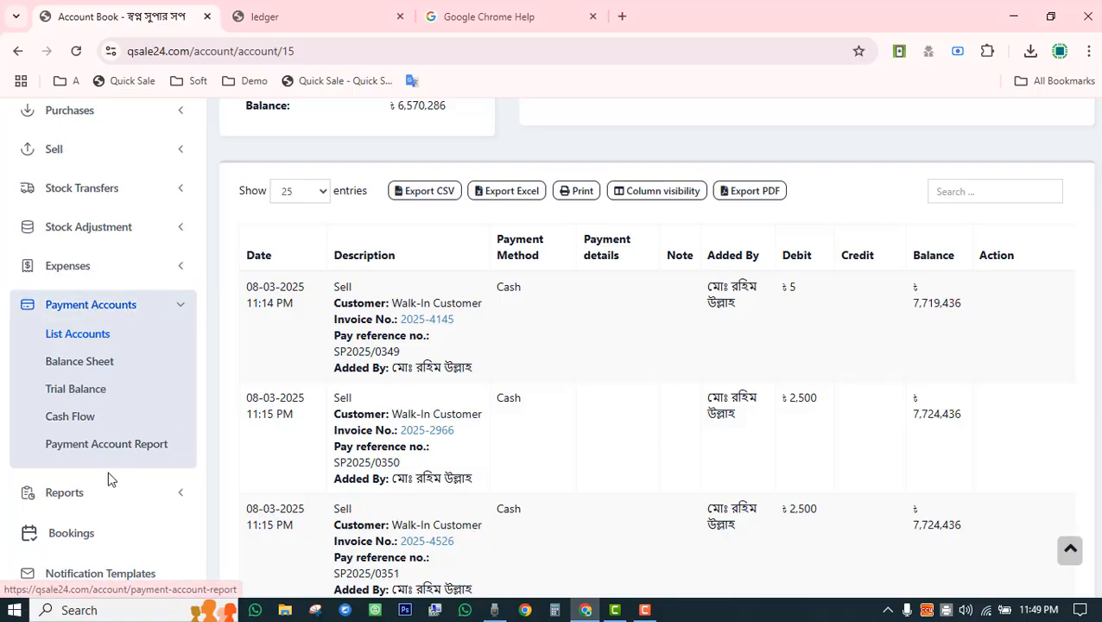
Collapse Payment Accounts in the sidebar and review the final ledger page.
{"action": "left_click", "coordinate": [167, 312]}
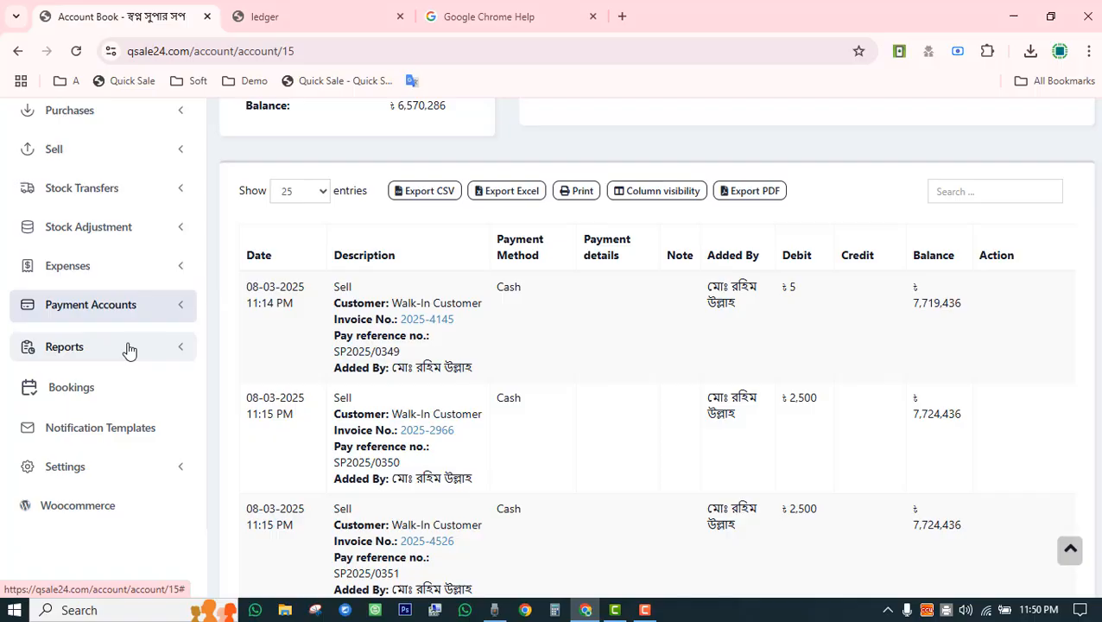
{"action": "scroll", "coordinate": [136, 349], "scroll_direction": "up", "scroll_amount": 3}
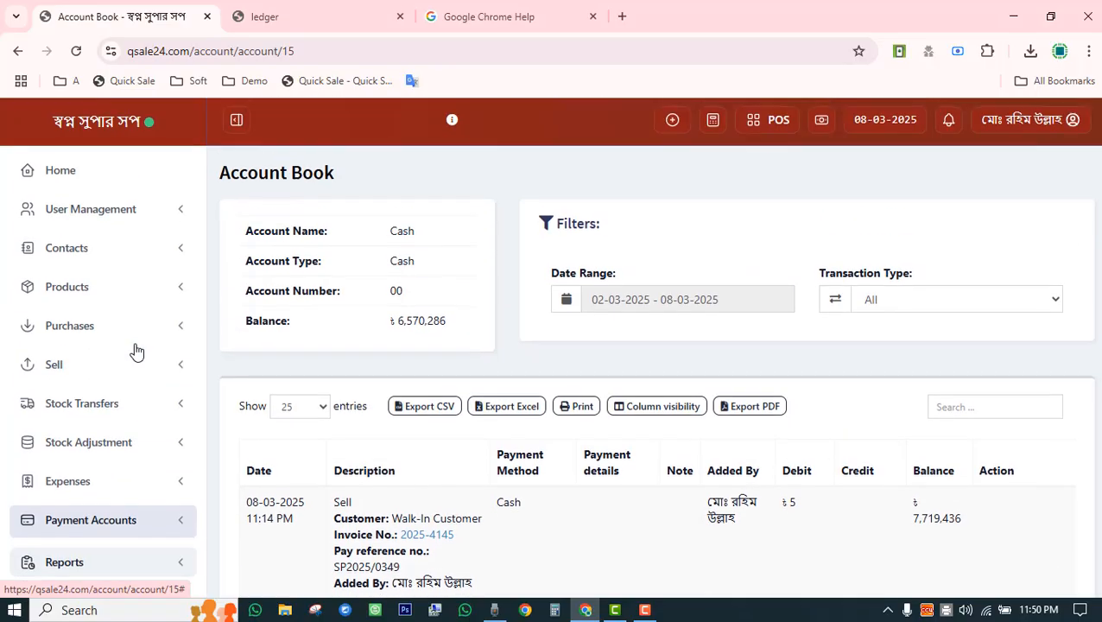
{"action": "scroll", "coordinate": [136, 349], "scroll_direction": "down", "scroll_amount": 3}
{"action": "scroll", "coordinate": [143, 364], "scroll_direction": "up", "scroll_amount": 3}
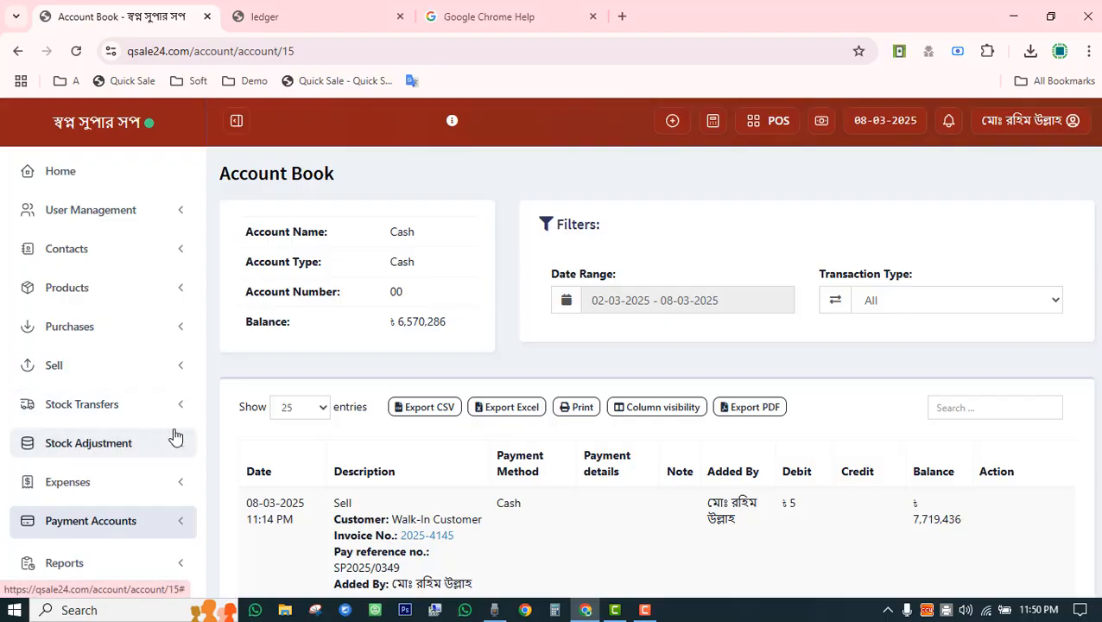
{"action": "scroll", "coordinate": [280, 392], "scroll_direction": "down", "scroll_amount": 3}
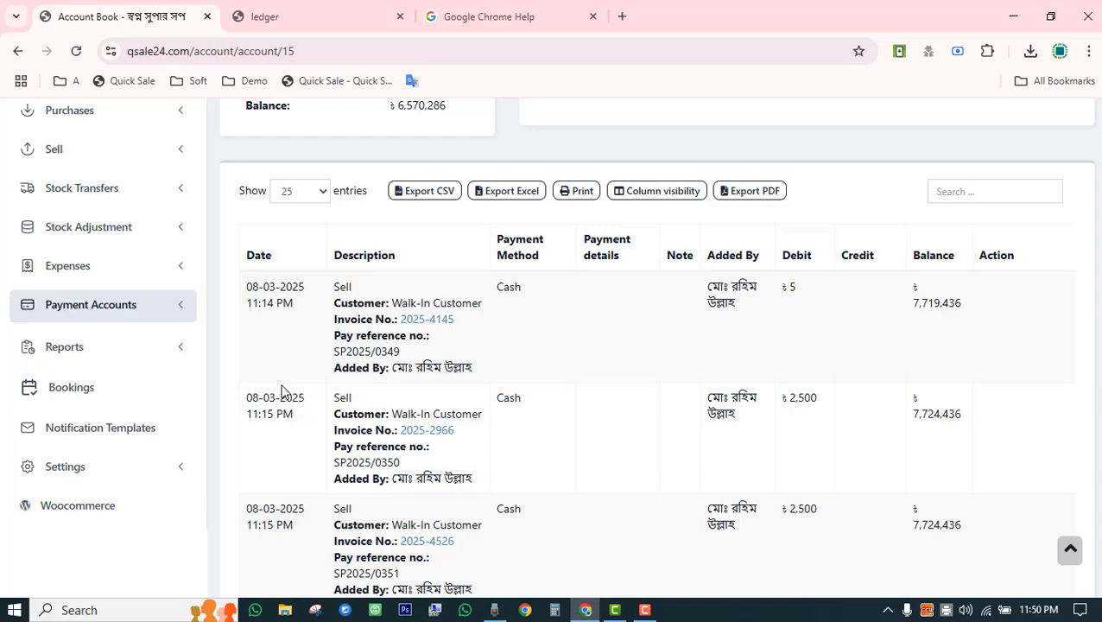
Open the Profit / Loss Report from the Reports section.
{"action": "left_click", "coordinate": [169, 356]}
{"action": "scroll", "coordinate": [162, 259], "scroll_direction": "down", "scroll_amount": 5}
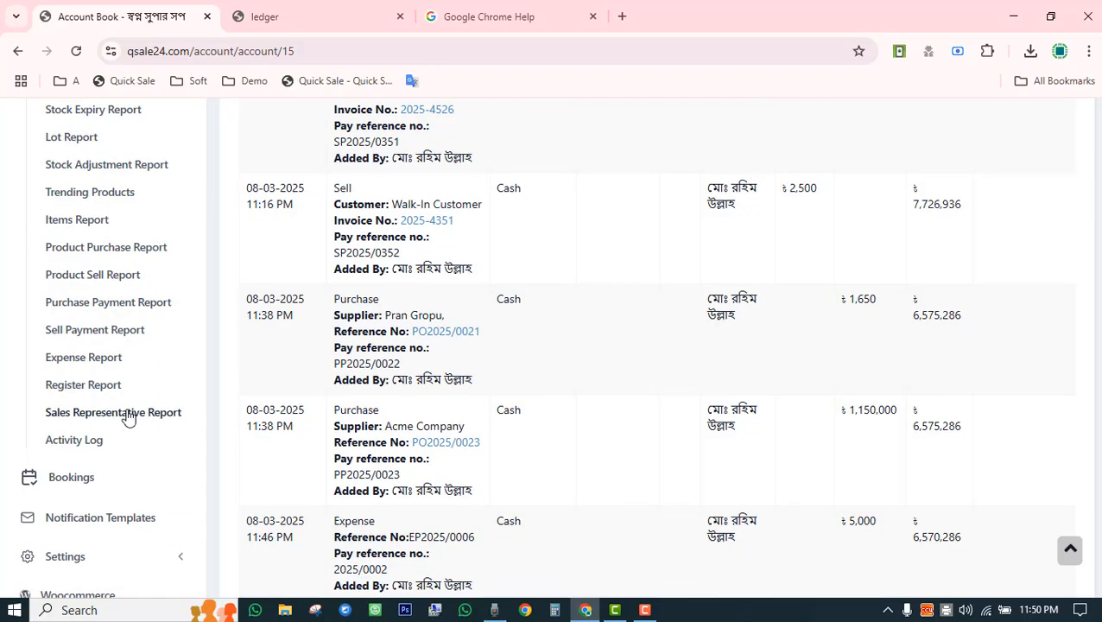
{"action": "scroll", "coordinate": [128, 418], "scroll_direction": "up", "scroll_amount": 3}
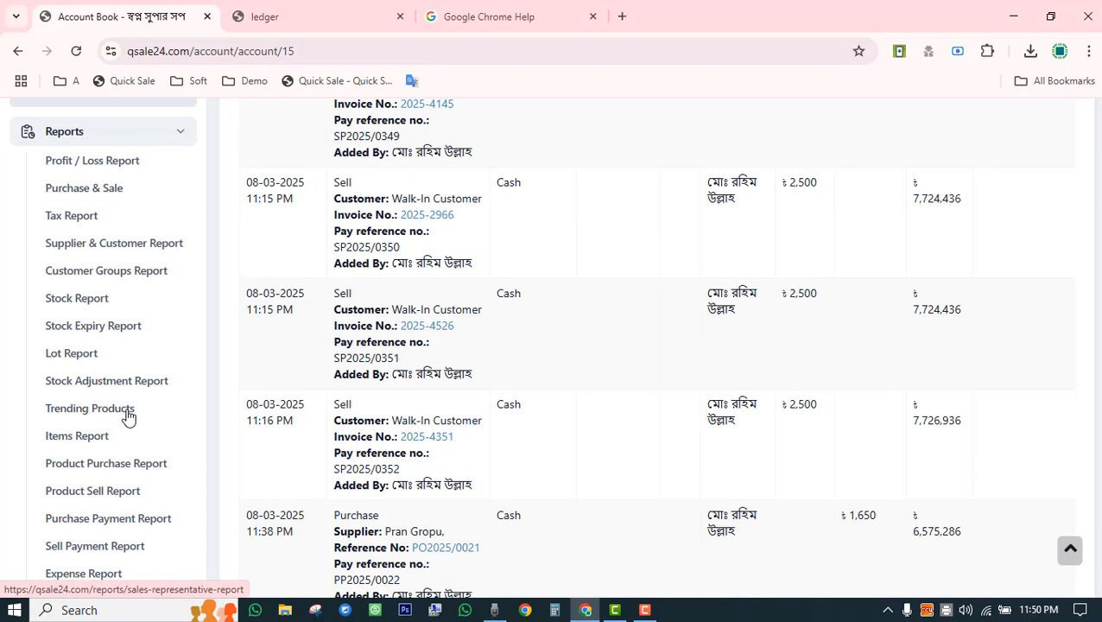
{"action": "left_click", "coordinate": [107, 163]}
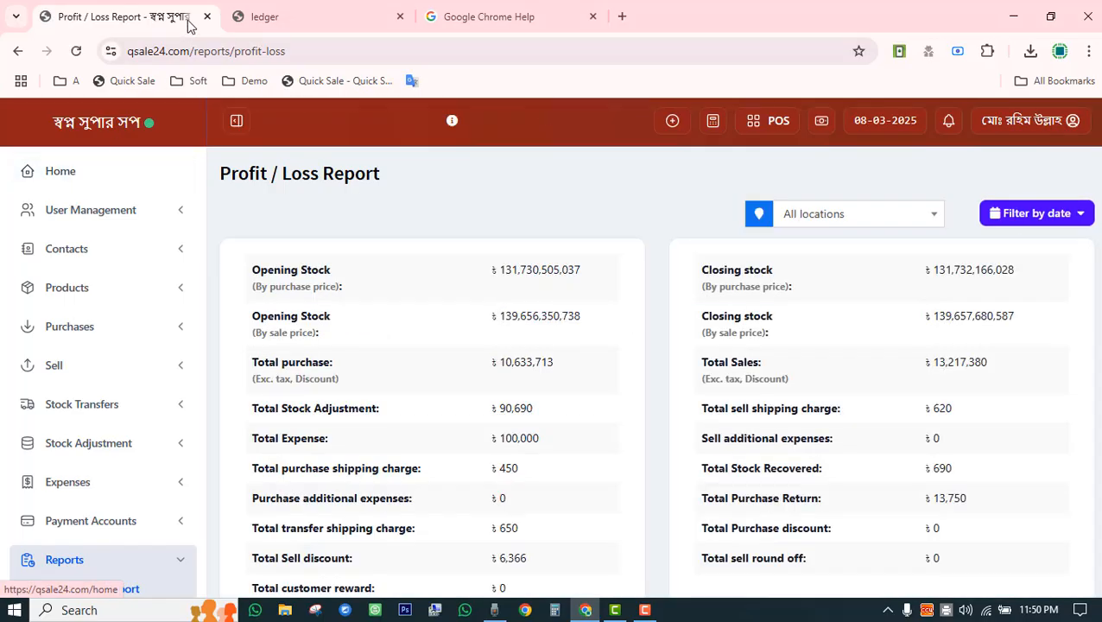
{"action": "scroll", "coordinate": [459, 292], "scroll_direction": "down", "scroll_amount": 5}
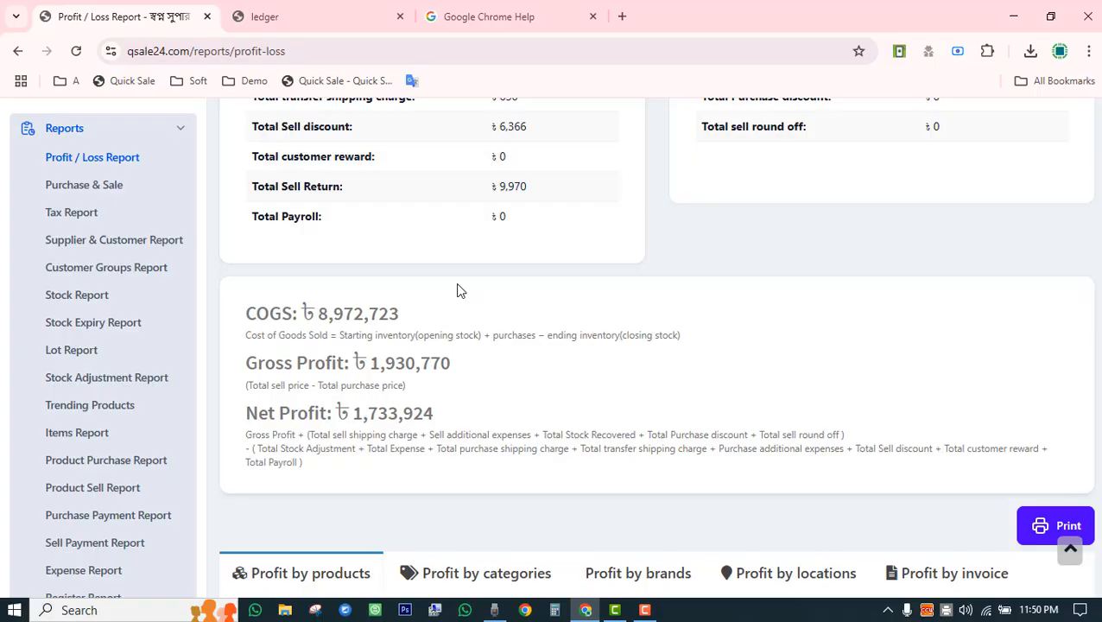
Highlight the Gross Profit formula and its 1,930,770 figure.
{"action": "left_click_drag", "start_coordinate": [246, 362], "coordinate": [452, 363]}
{"action": "left_click", "coordinate": [377, 364]}
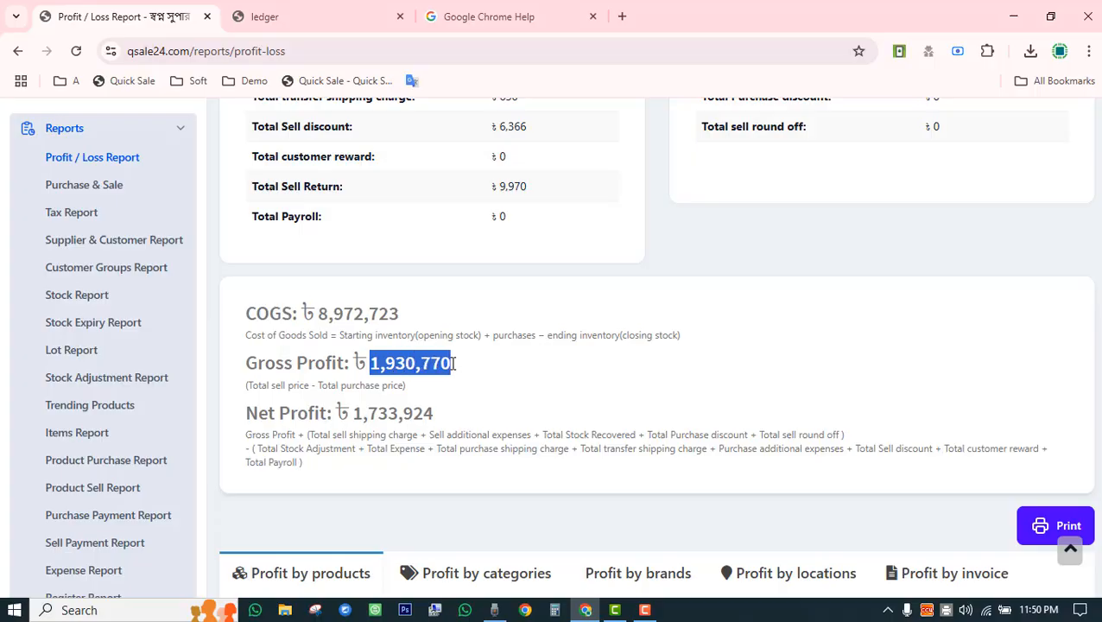
{"action": "left_click", "coordinate": [352, 413]}
{"action": "left_click_drag", "start_coordinate": [257, 412], "coordinate": [432, 412]}
{"action": "left_click", "coordinate": [486, 411]}
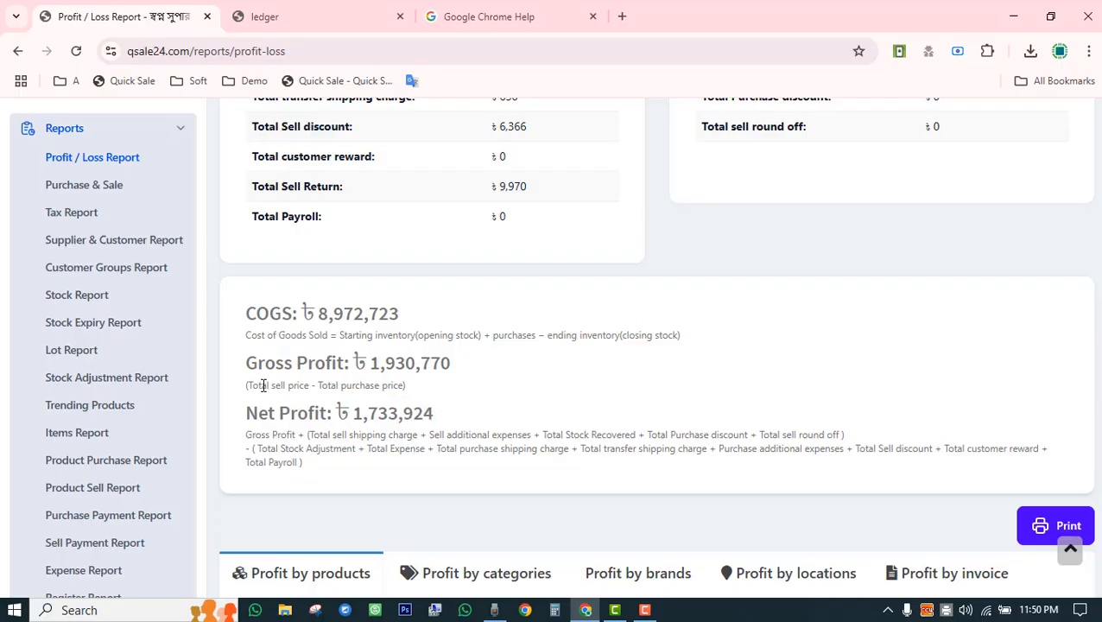
{"action": "left_click_drag", "start_coordinate": [257, 385], "coordinate": [378, 366]}
{"action": "left_click", "coordinate": [415, 366]}
{"action": "left_click_drag", "start_coordinate": [292, 413], "coordinate": [351, 413]}
{"action": "left_click", "coordinate": [433, 413]}
{"action": "left_click_drag", "start_coordinate": [263, 363], "coordinate": [550, 385]}
{"action": "left_click", "coordinate": [537, 393]}
Highlight the Net Profit formula's shipping charge and the 1,733,924 net profit.
{"action": "left_click_drag", "start_coordinate": [361, 435], "coordinate": [628, 435]}
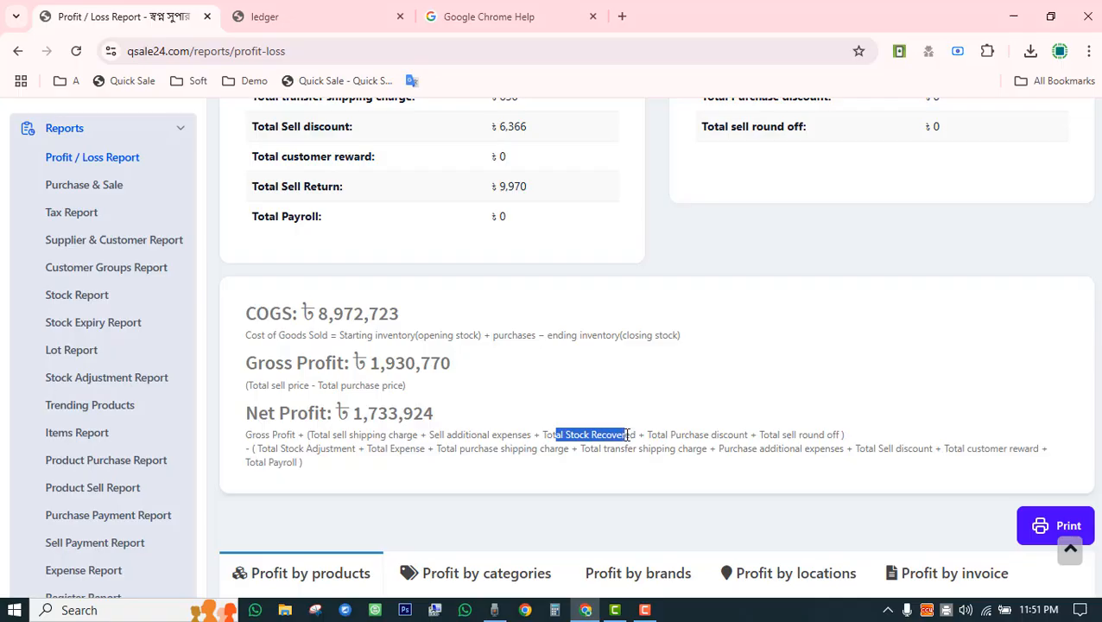
{"action": "left_click", "coordinate": [628, 411]}
{"action": "left_click_drag", "start_coordinate": [342, 418], "coordinate": [437, 417]}
{"action": "left_click", "coordinate": [477, 418]}
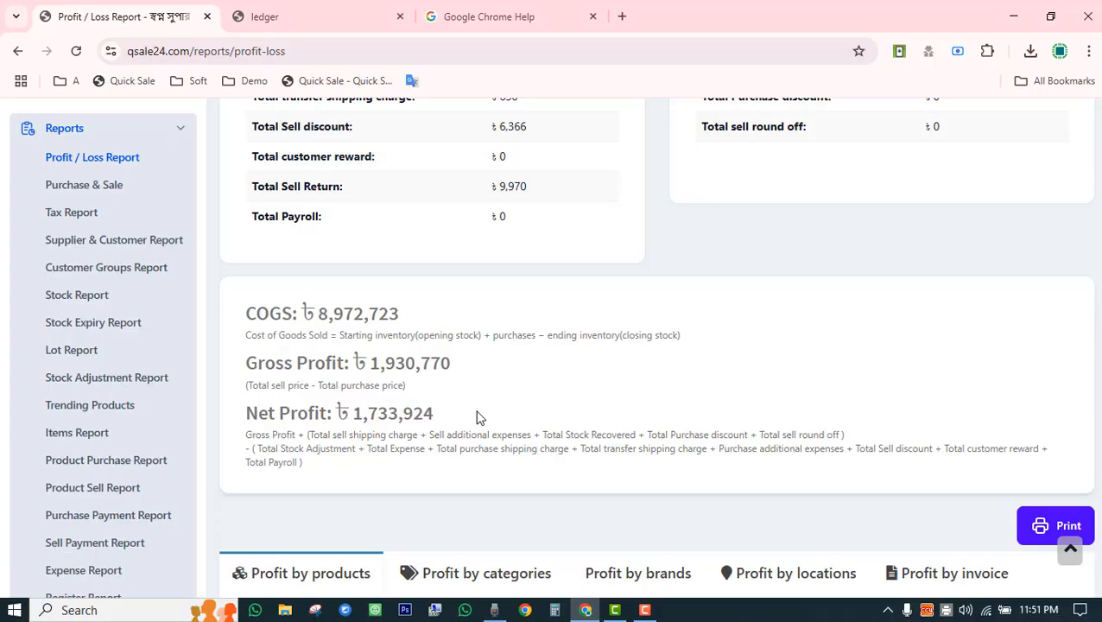
{"action": "scroll", "coordinate": [477, 417], "scroll_direction": "down", "scroll_amount": 5}
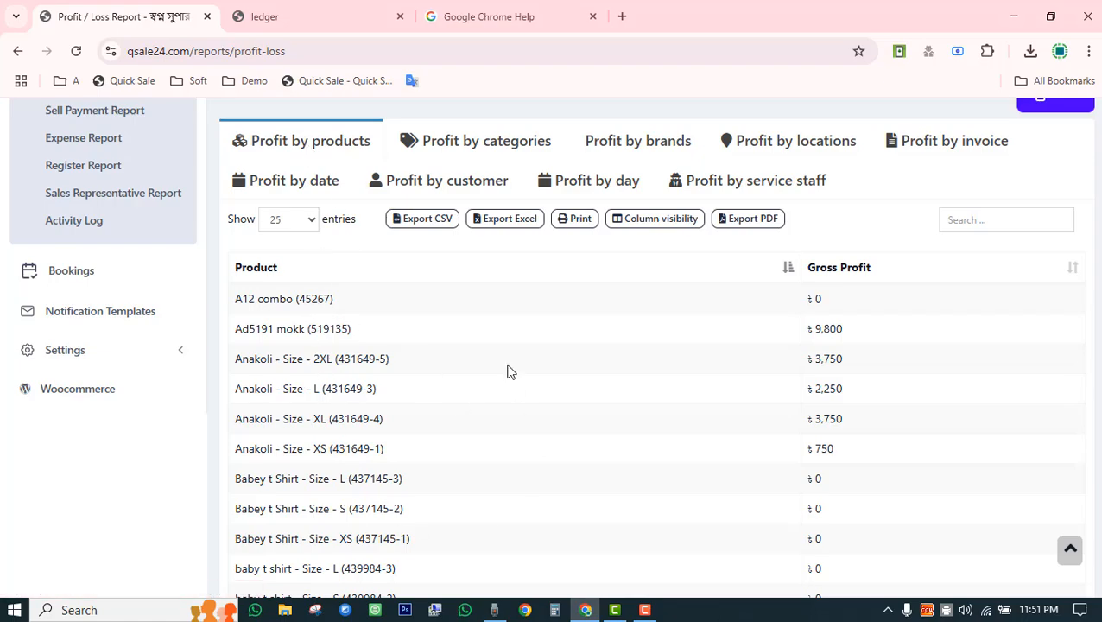
{"action": "left_click", "coordinate": [481, 156]}
{"action": "scroll", "coordinate": [398, 427], "scroll_direction": "down", "scroll_amount": 3}
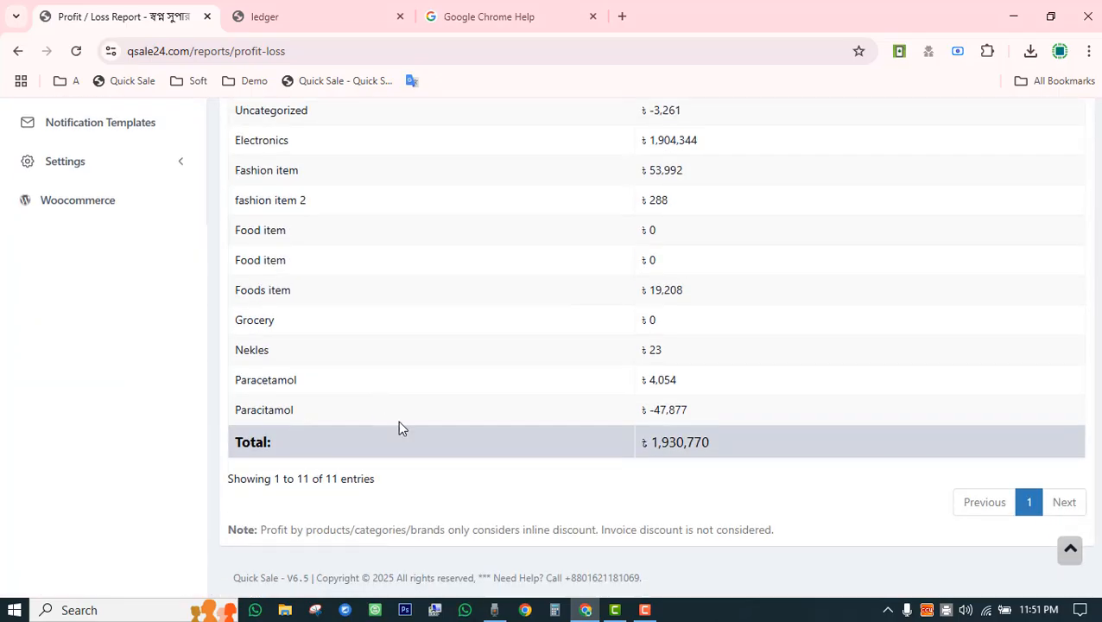
{"action": "scroll", "coordinate": [495, 444], "scroll_direction": "up", "scroll_amount": 3}
{"action": "left_click", "coordinate": [634, 176]}
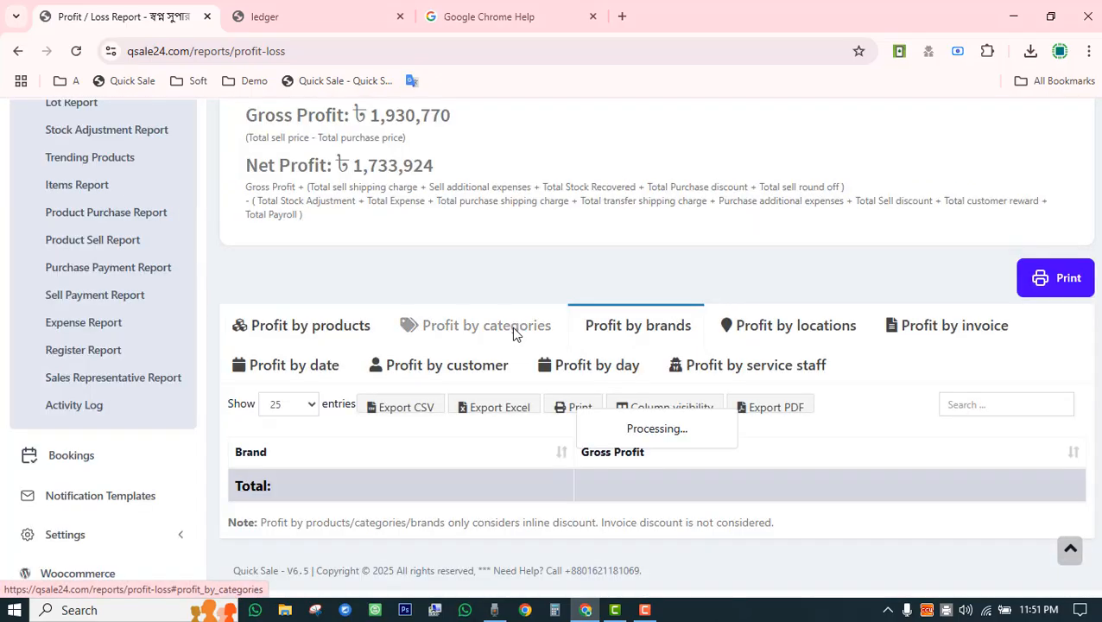
{"action": "scroll", "coordinate": [446, 298], "scroll_direction": "down", "scroll_amount": 5}
{"action": "scroll", "coordinate": [347, 259], "scroll_direction": "up", "scroll_amount": 3}
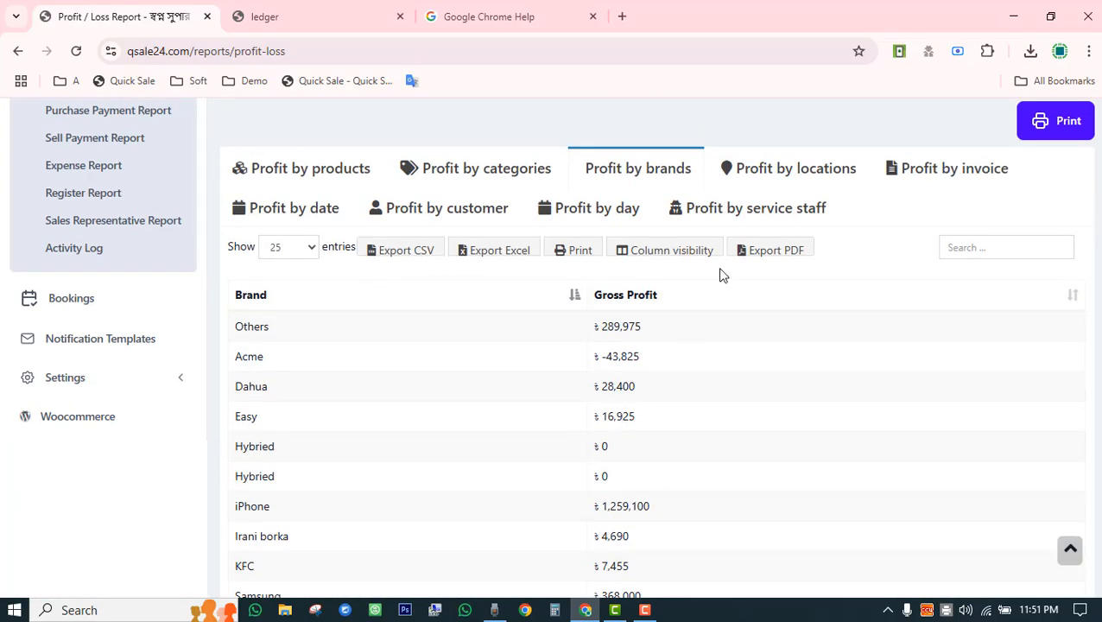
{"action": "left_click", "coordinate": [768, 169]}
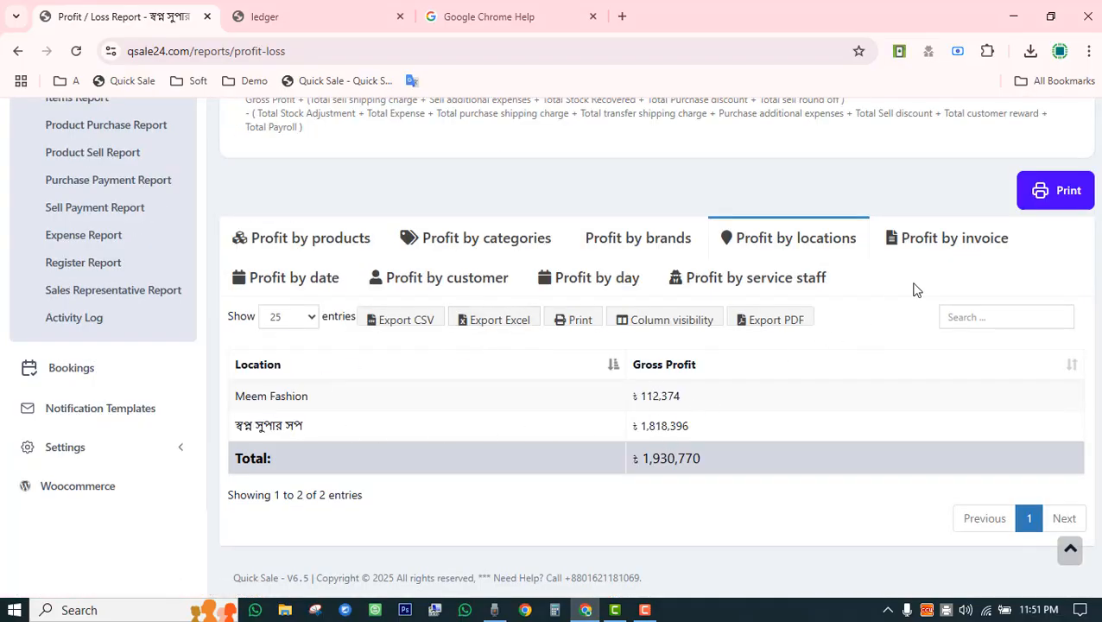
{"action": "left_click", "coordinate": [939, 248]}
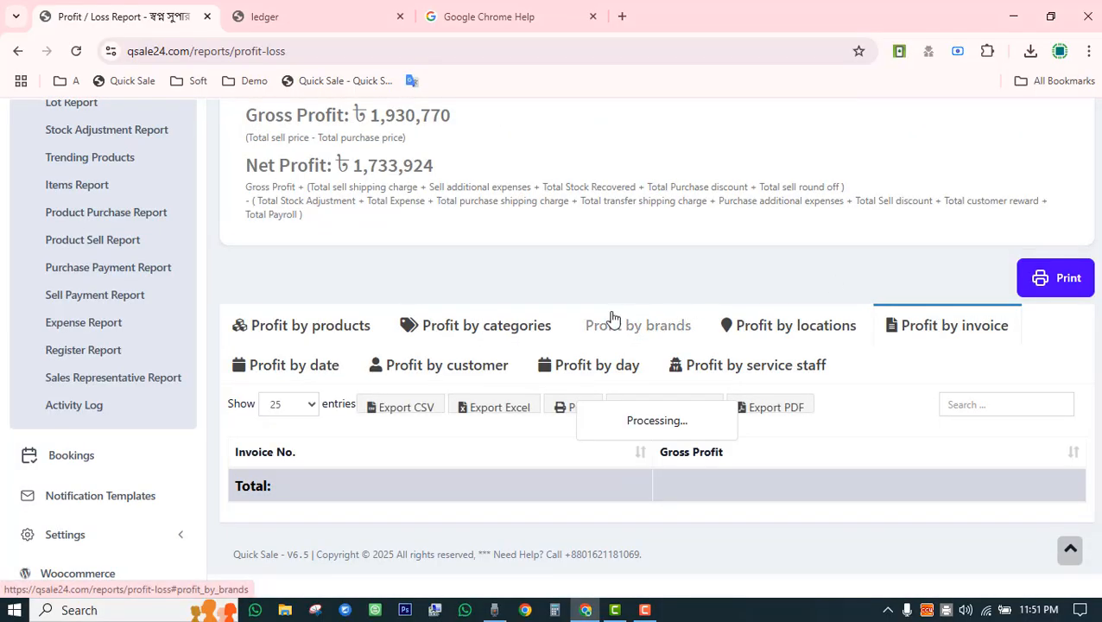
{"action": "scroll", "coordinate": [553, 333], "scroll_direction": "down", "scroll_amount": 3}
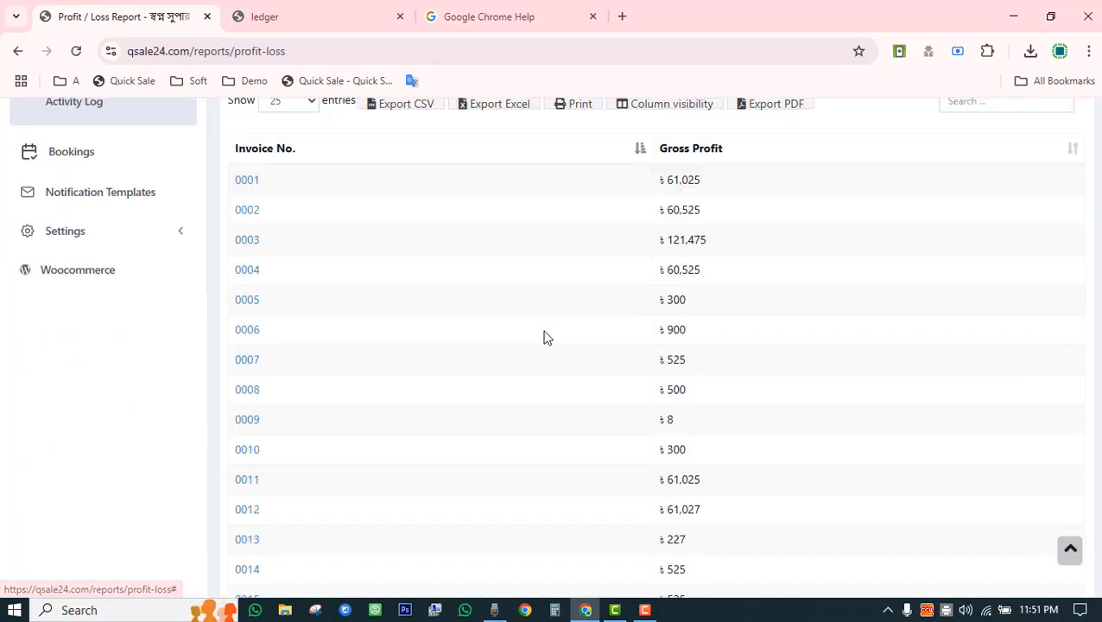
{"action": "double_click", "coordinate": [670, 181]}
{"action": "left_click_drag", "start_coordinate": [649, 211], "coordinate": [703, 214]}
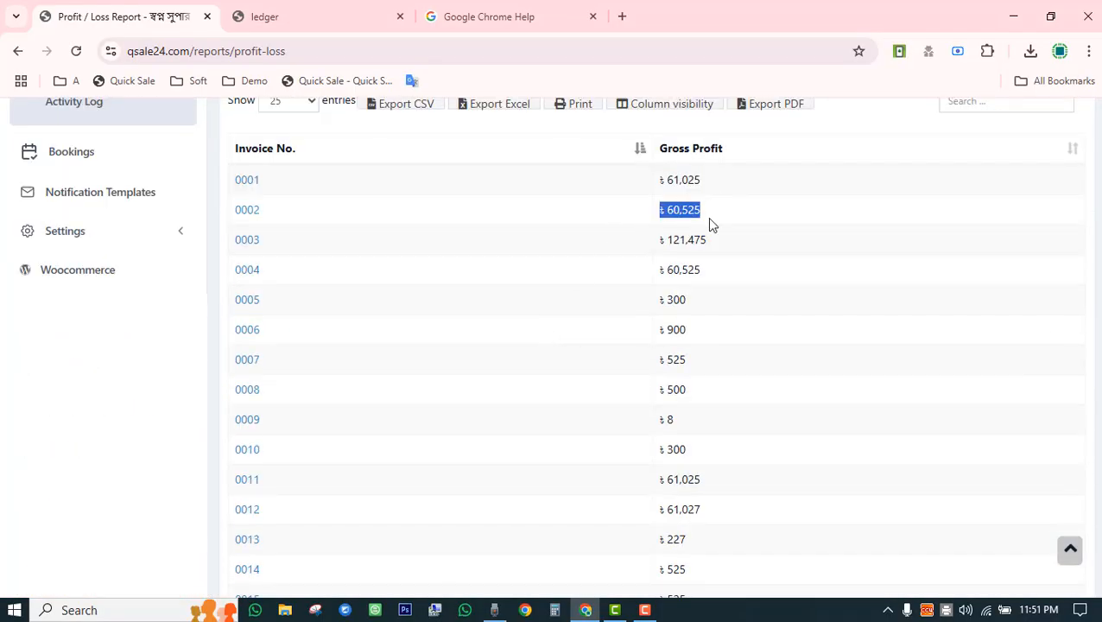
{"action": "left_click_drag", "start_coordinate": [647, 242], "coordinate": [713, 244]}
{"action": "scroll", "coordinate": [863, 294], "scroll_direction": "up", "scroll_amount": 3}
{"action": "left_click", "coordinate": [976, 320]}
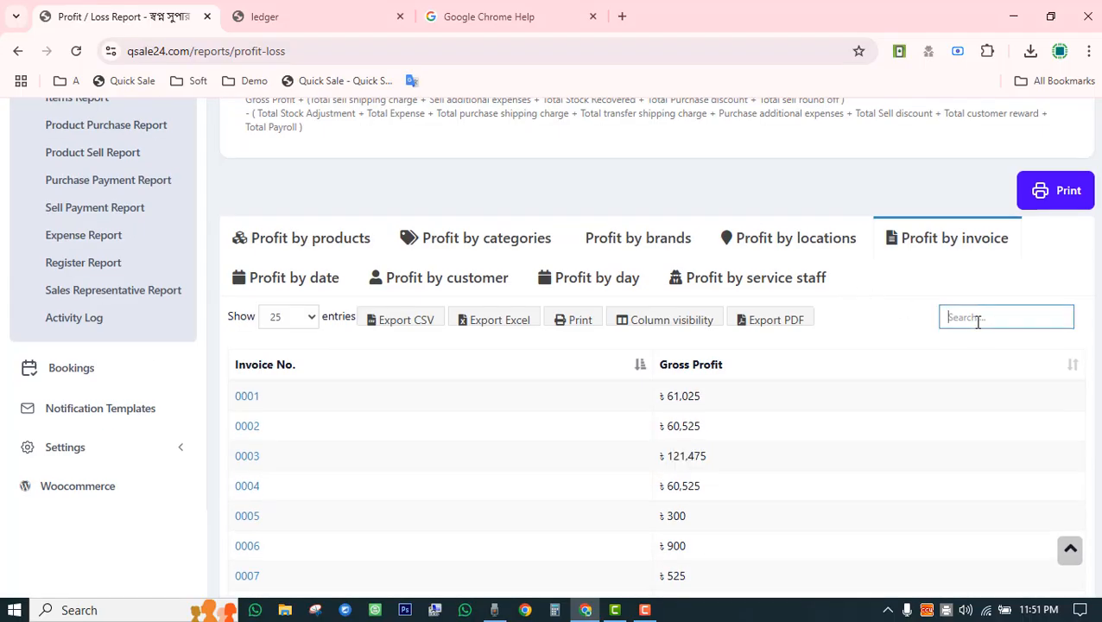
{"action": "type", "text": "50"}
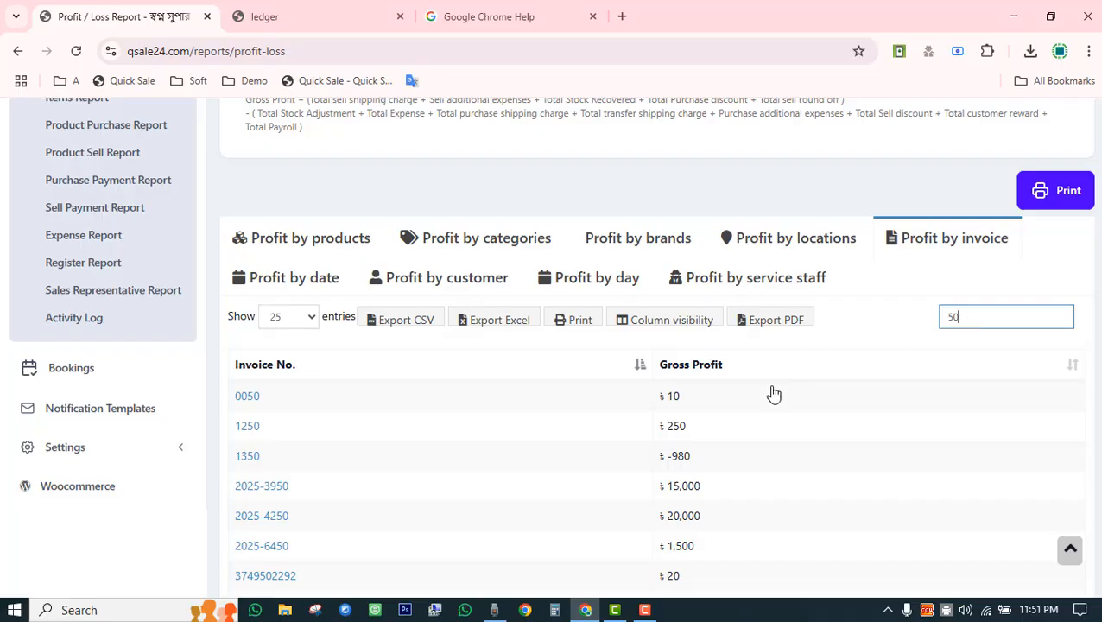
{"action": "left_click_drag", "start_coordinate": [662, 397], "coordinate": [701, 404]}
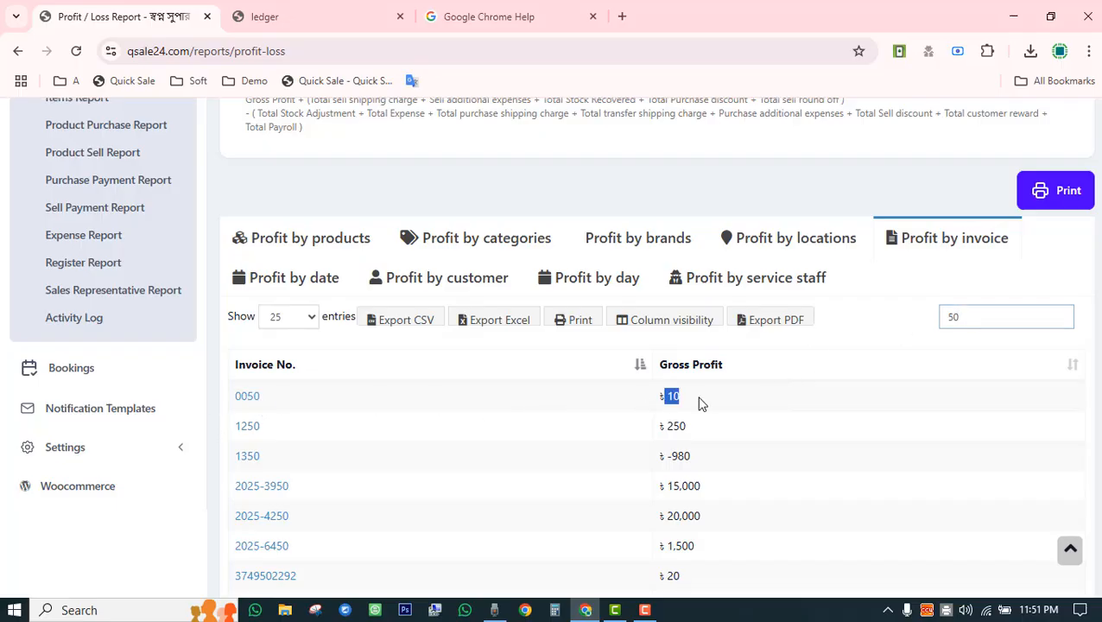
{"action": "left_click", "coordinate": [866, 295]}
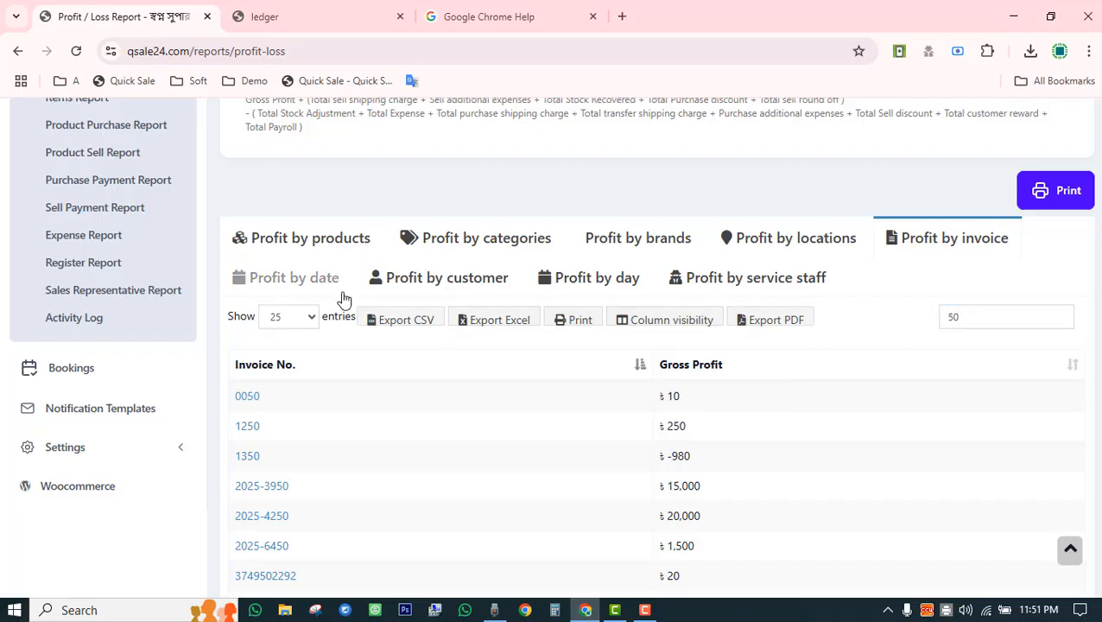
Review gross profit by date, marking the early January 2025 rows.
{"action": "left_click", "coordinate": [272, 280]}
{"action": "scroll", "coordinate": [327, 326], "scroll_direction": "down", "scroll_amount": 3}
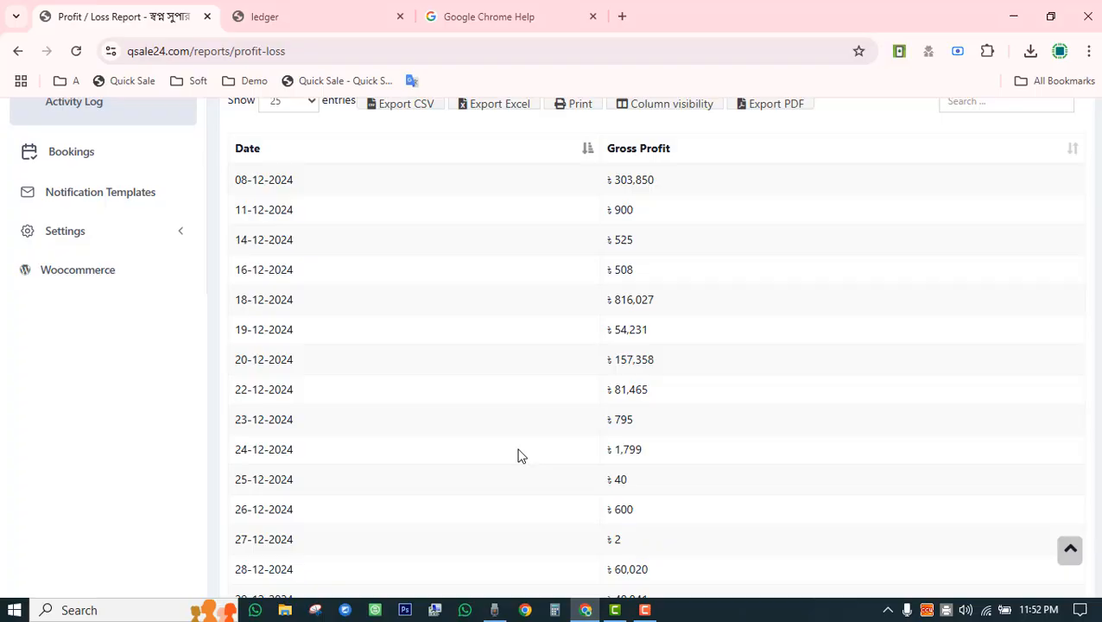
{"action": "scroll", "coordinate": [285, 482], "scroll_direction": "down", "scroll_amount": 2}
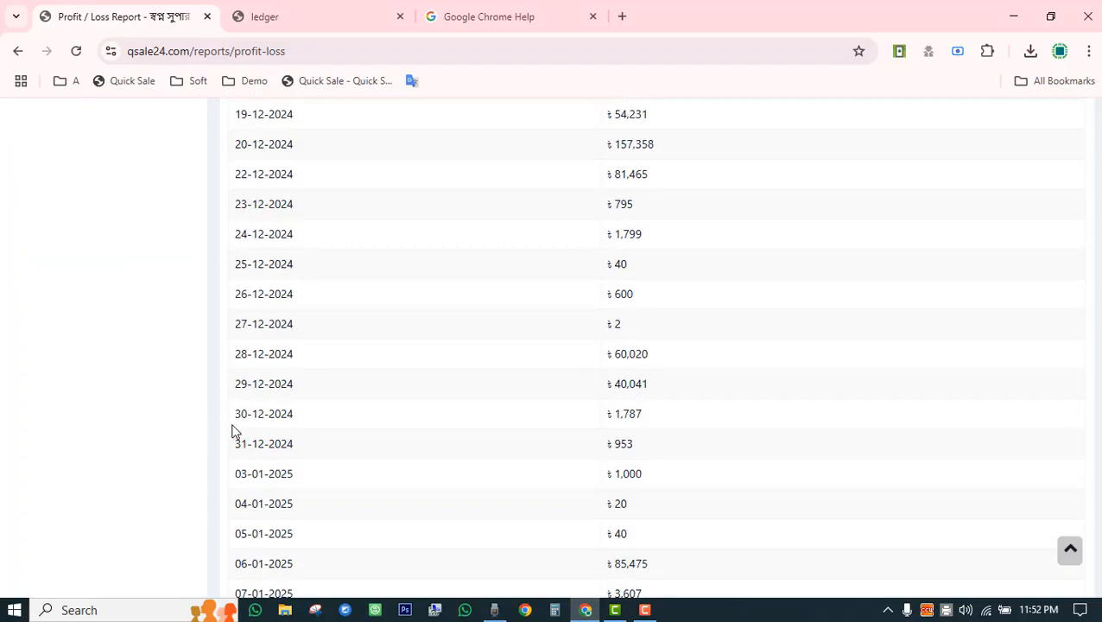
{"action": "left_click_drag", "start_coordinate": [234, 431], "coordinate": [259, 384]}
{"action": "left_click_drag", "start_coordinate": [265, 473], "coordinate": [296, 588]}
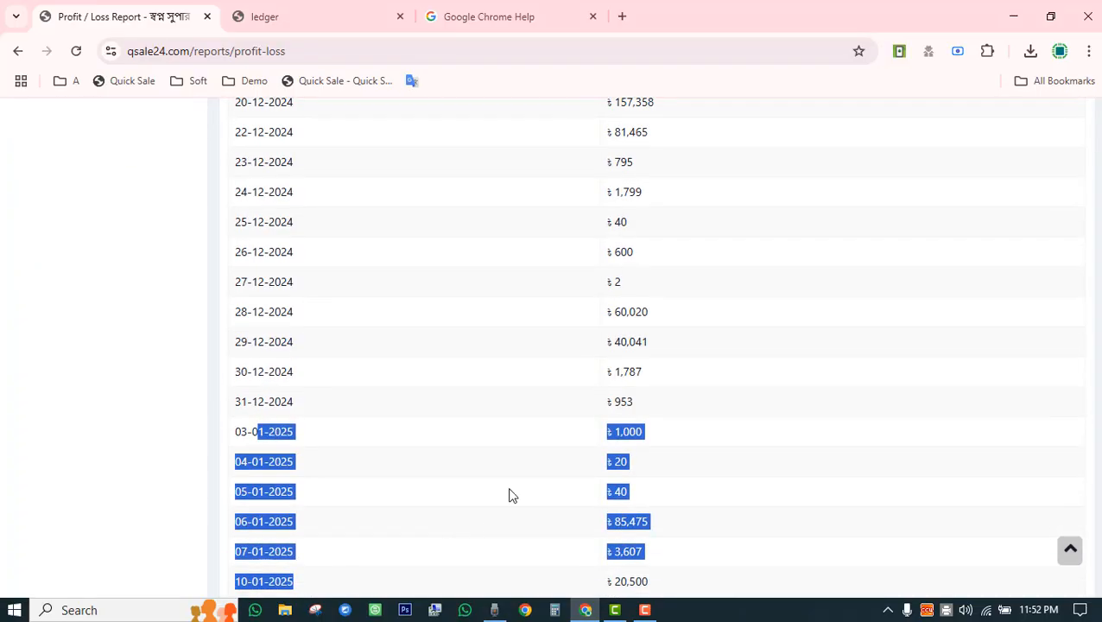
{"action": "scroll", "coordinate": [832, 445], "scroll_direction": "up", "scroll_amount": 10}
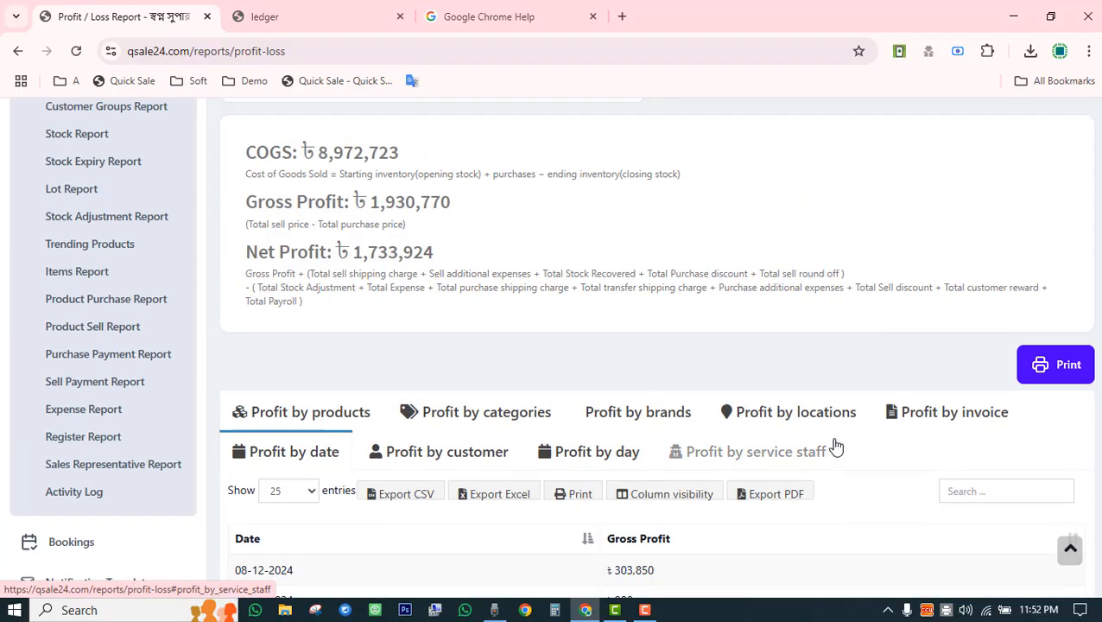
{"action": "scroll", "coordinate": [835, 447], "scroll_direction": "down", "scroll_amount": 2}
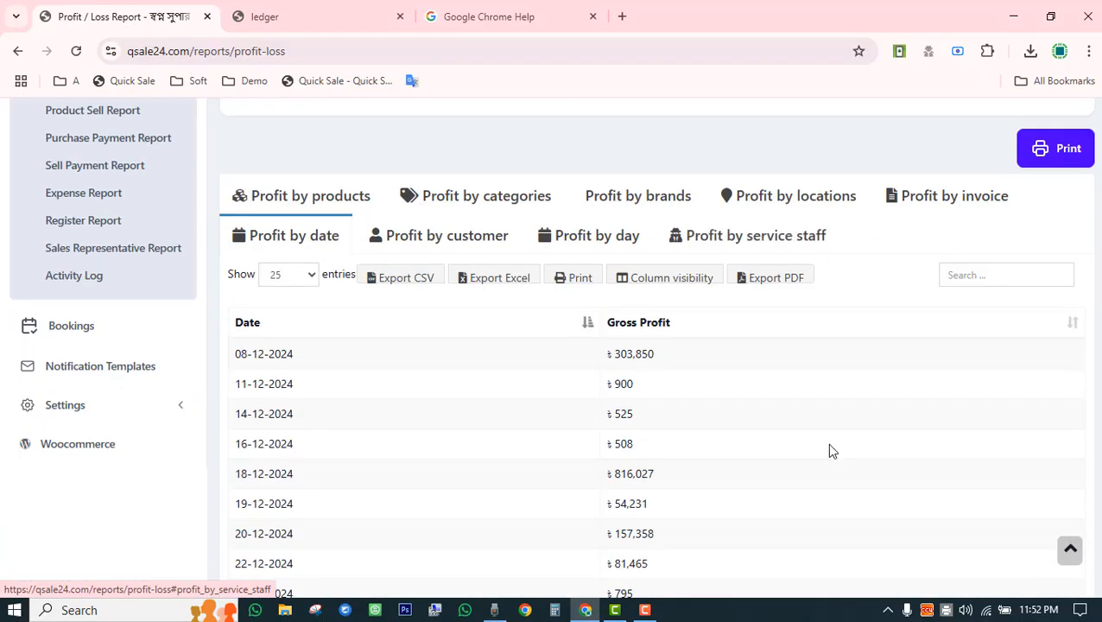
Review gross profit by customer, highlighting the 118,324 customer profit value.
{"action": "left_click", "coordinate": [410, 246]}
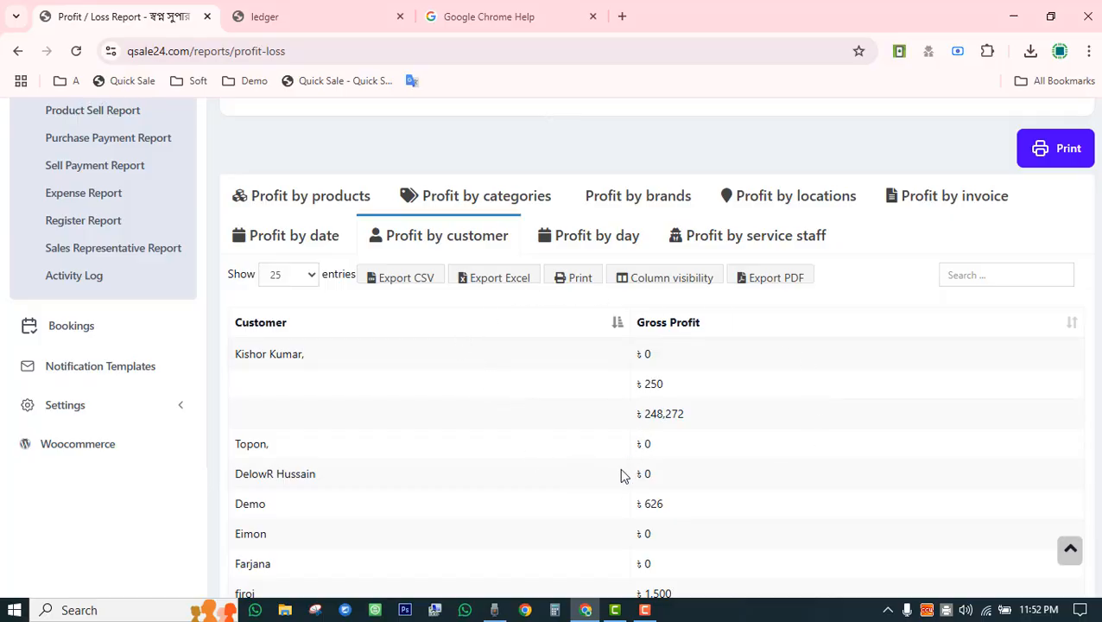
{"action": "scroll", "coordinate": [622, 474], "scroll_direction": "down", "scroll_amount": 3}
{"action": "left_click_drag", "start_coordinate": [642, 380], "coordinate": [716, 413]}
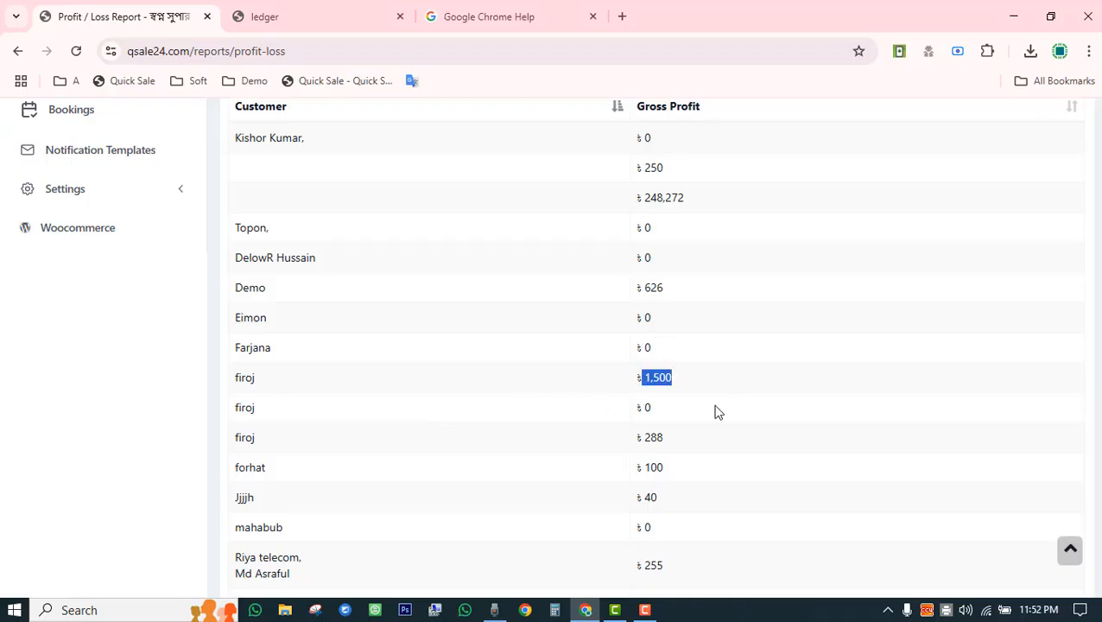
{"action": "scroll", "coordinate": [716, 413], "scroll_direction": "down", "scroll_amount": 3}
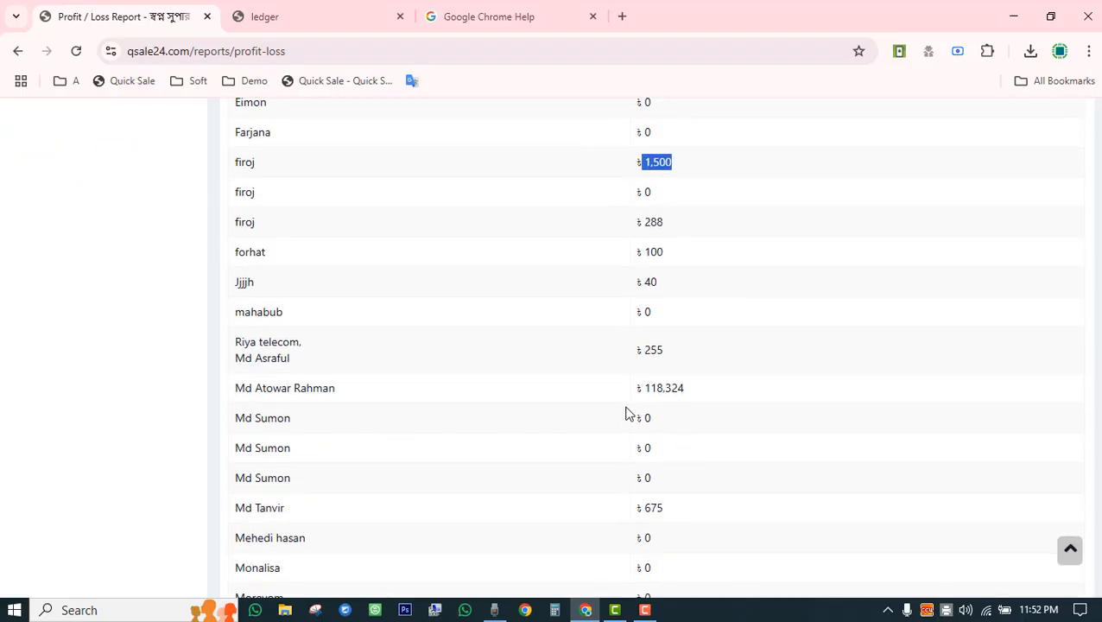
{"action": "left_click_drag", "start_coordinate": [634, 388], "coordinate": [710, 399]}
{"action": "left_click_drag", "start_coordinate": [235, 388], "coordinate": [686, 393]}
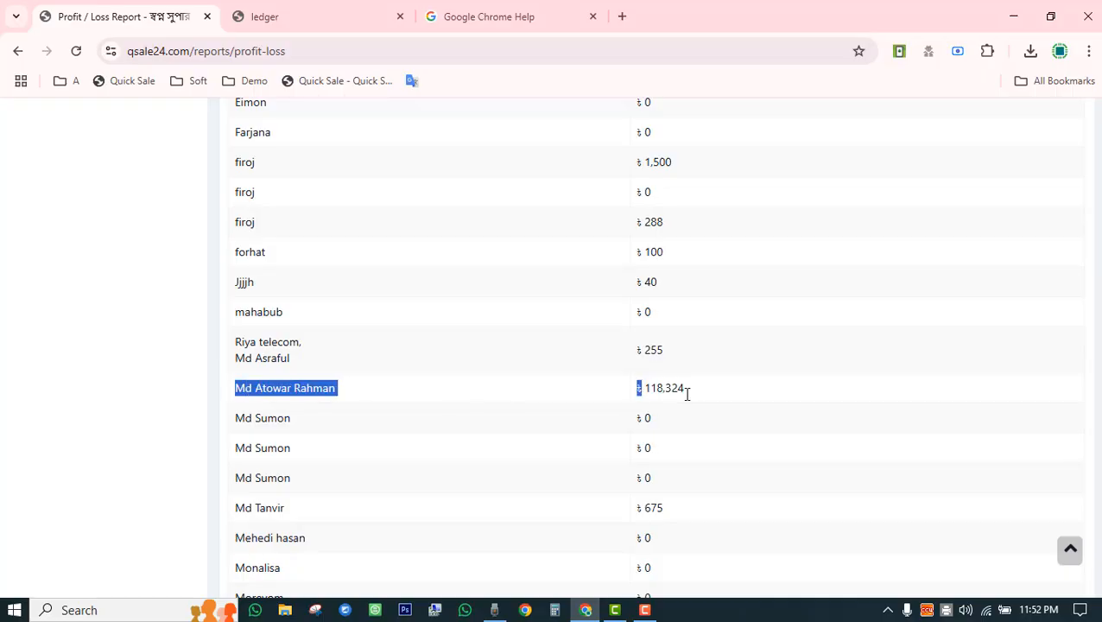
{"action": "scroll", "coordinate": [710, 423], "scroll_direction": "down", "scroll_amount": 3}
{"action": "scroll", "coordinate": [734, 421], "scroll_direction": "up", "scroll_amount": 8}
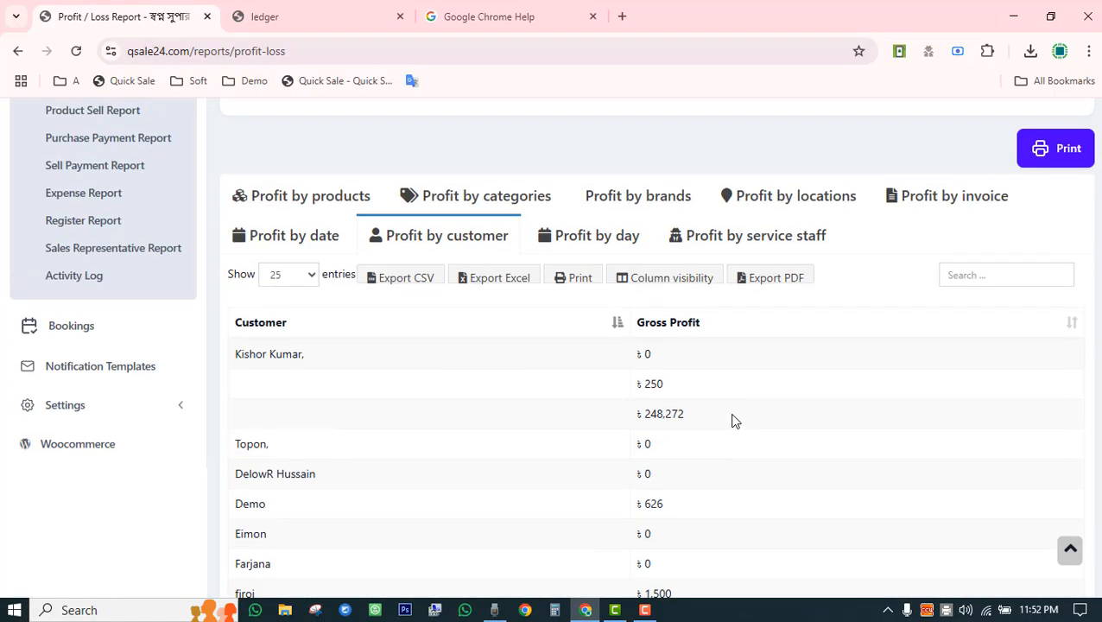
Check gross profit by weekday and by service staff, which shows no data.
{"action": "left_click", "coordinate": [591, 246]}
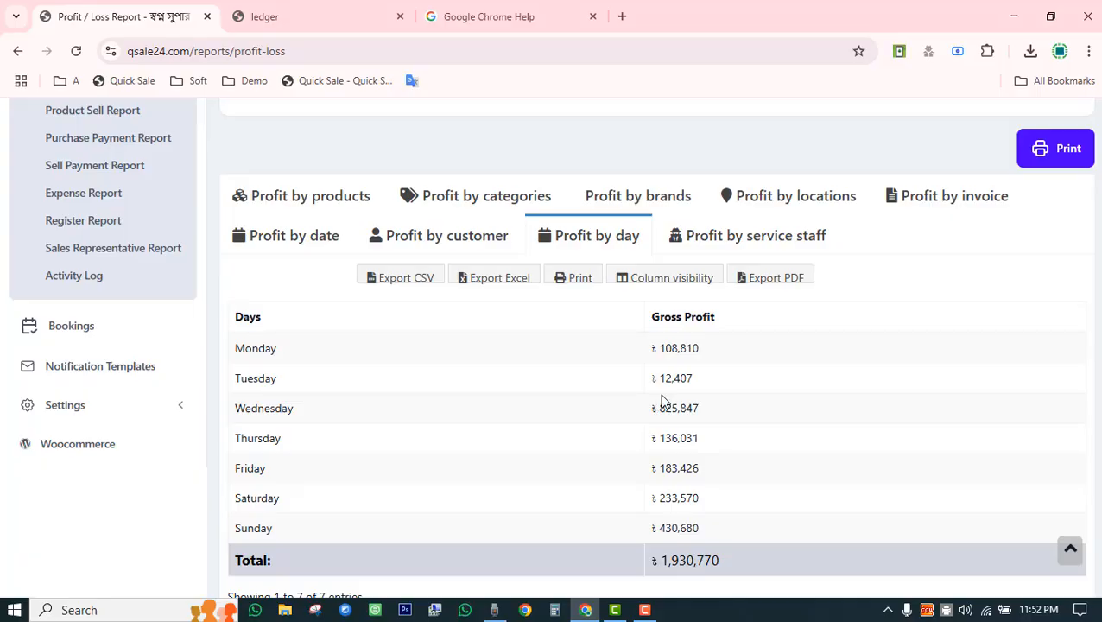
{"action": "left_click", "coordinate": [721, 238]}
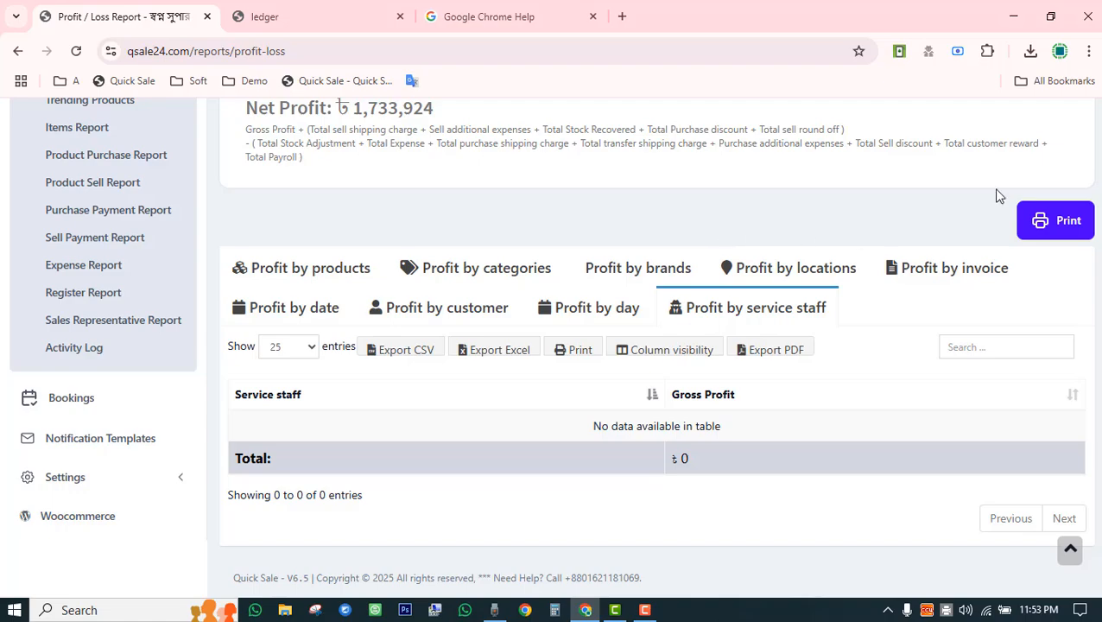
{"action": "key", "text": "F10"}
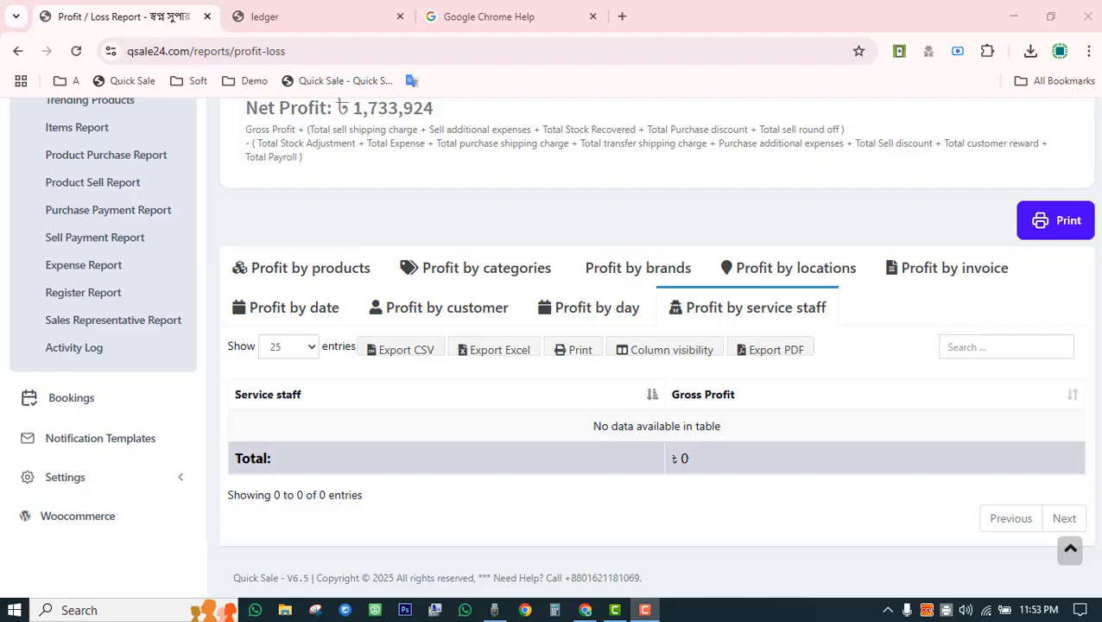
{"action": "scroll", "coordinate": [760, 432], "scroll_direction": "up", "scroll_amount": 10}
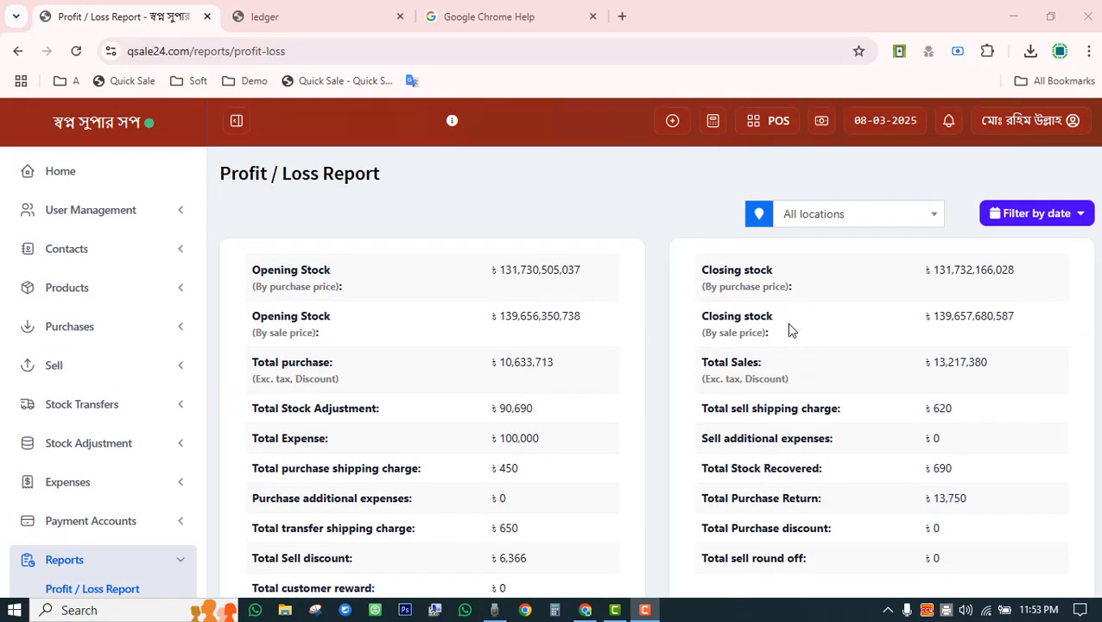
Look over the Filter by date range choices on the Profit / Loss Report.
{"action": "left_click", "coordinate": [1023, 216]}
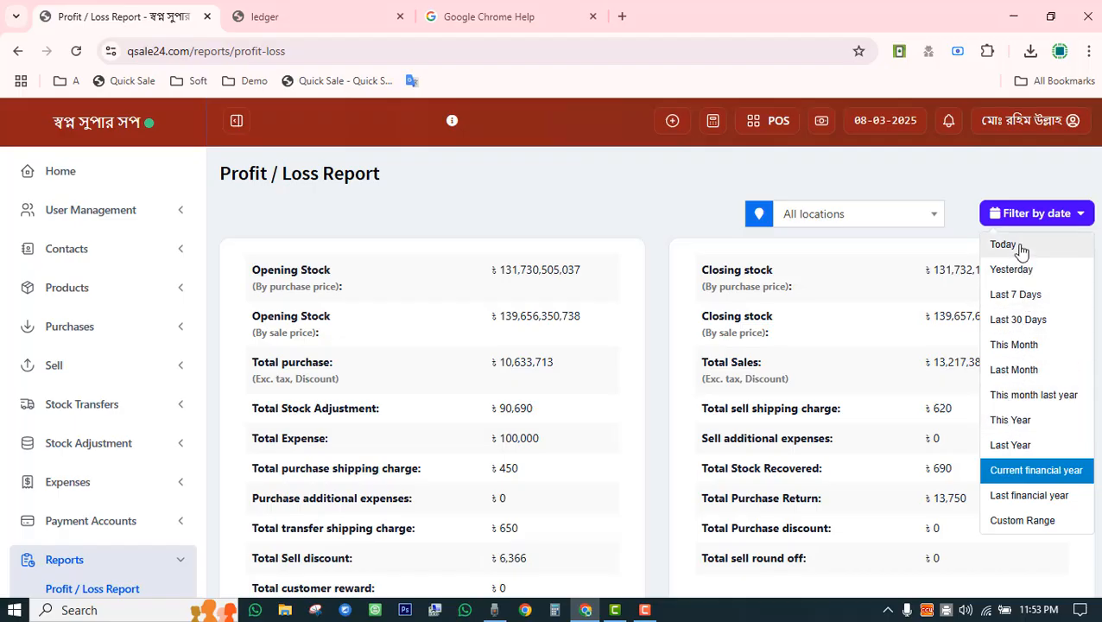
{"action": "scroll", "coordinate": [1010, 481], "scroll_direction": "down", "scroll_amount": 3}
{"action": "scroll", "coordinate": [1011, 480], "scroll_direction": "down", "scroll_amount": 3}
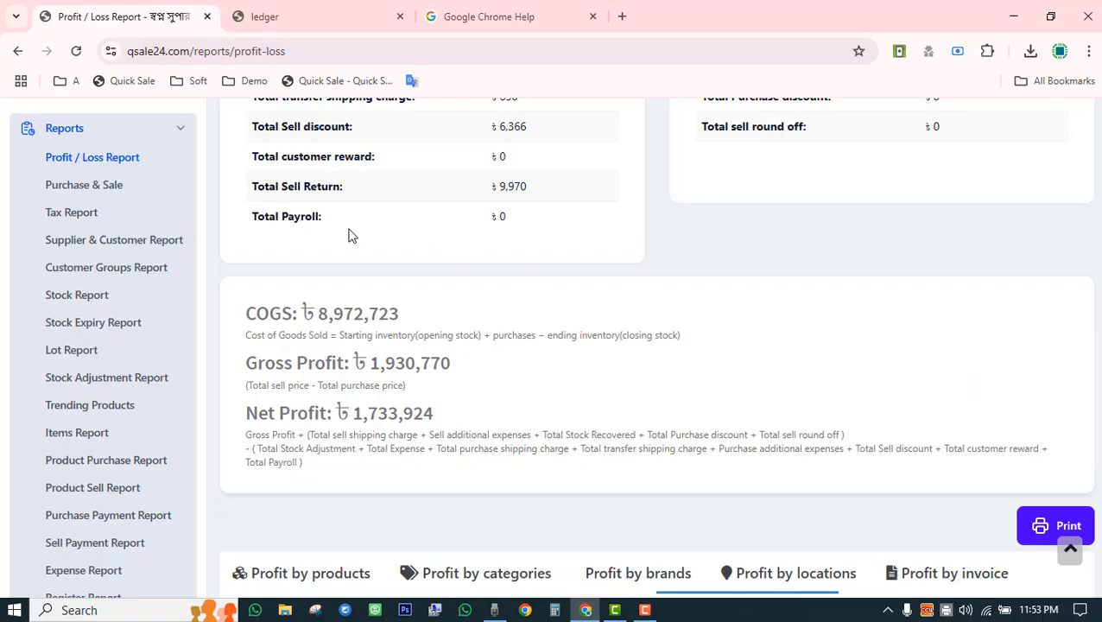
{"action": "scroll", "coordinate": [351, 235], "scroll_direction": "up", "scroll_amount": 3}
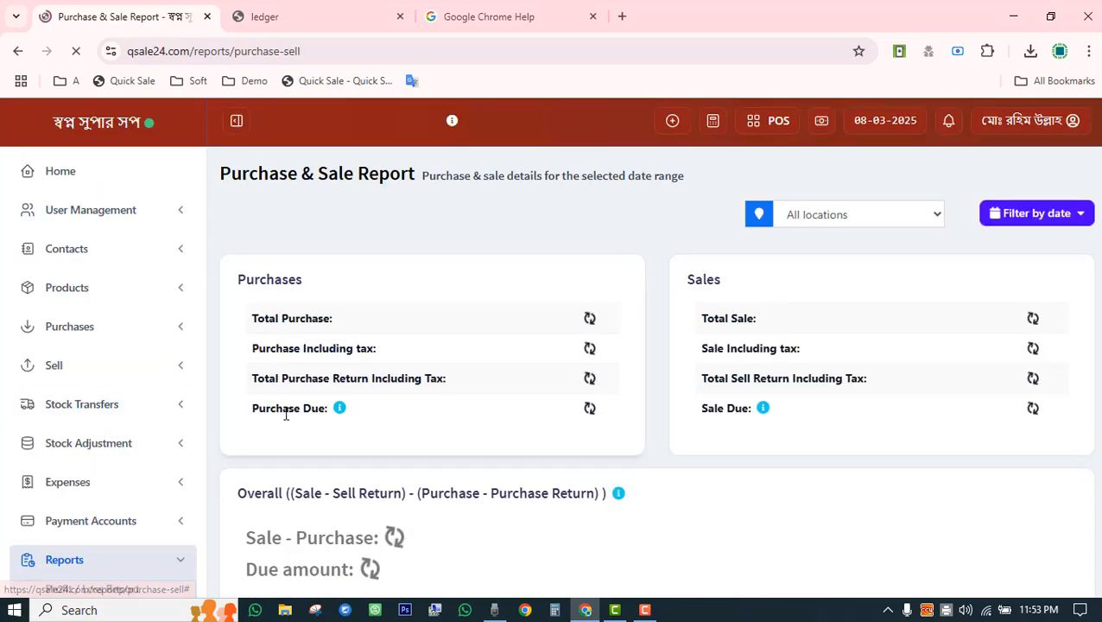
Open and look through the Tax Report.
{"action": "scroll", "coordinate": [285, 415], "scroll_direction": "down", "scroll_amount": 3}
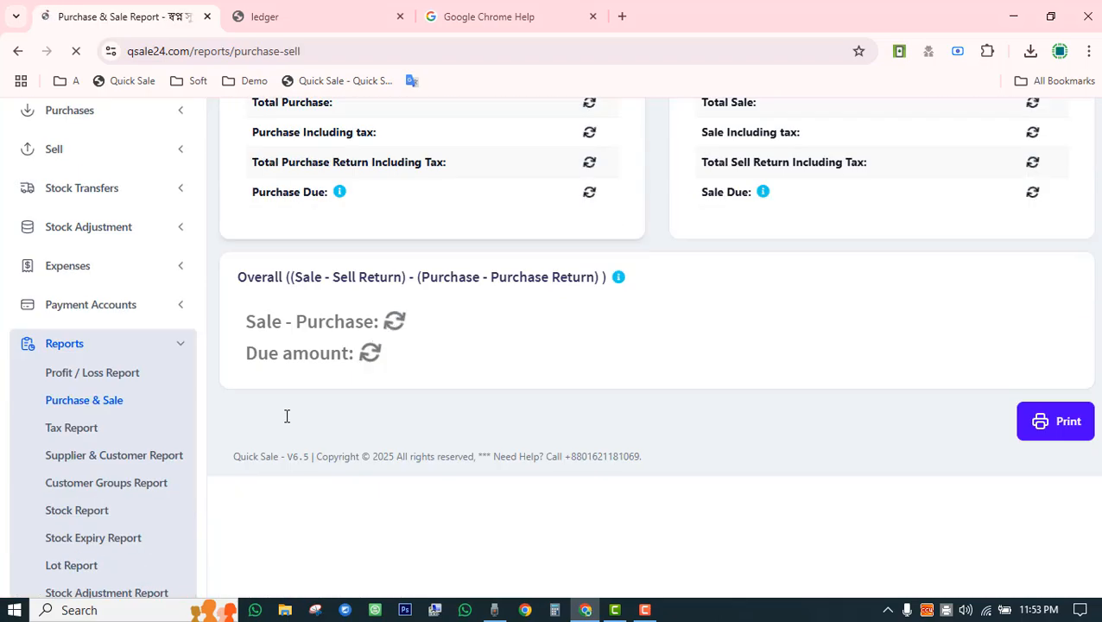
{"action": "left_click", "coordinate": [71, 428]}
{"action": "scroll", "coordinate": [224, 411], "scroll_direction": "down", "scroll_amount": 5}
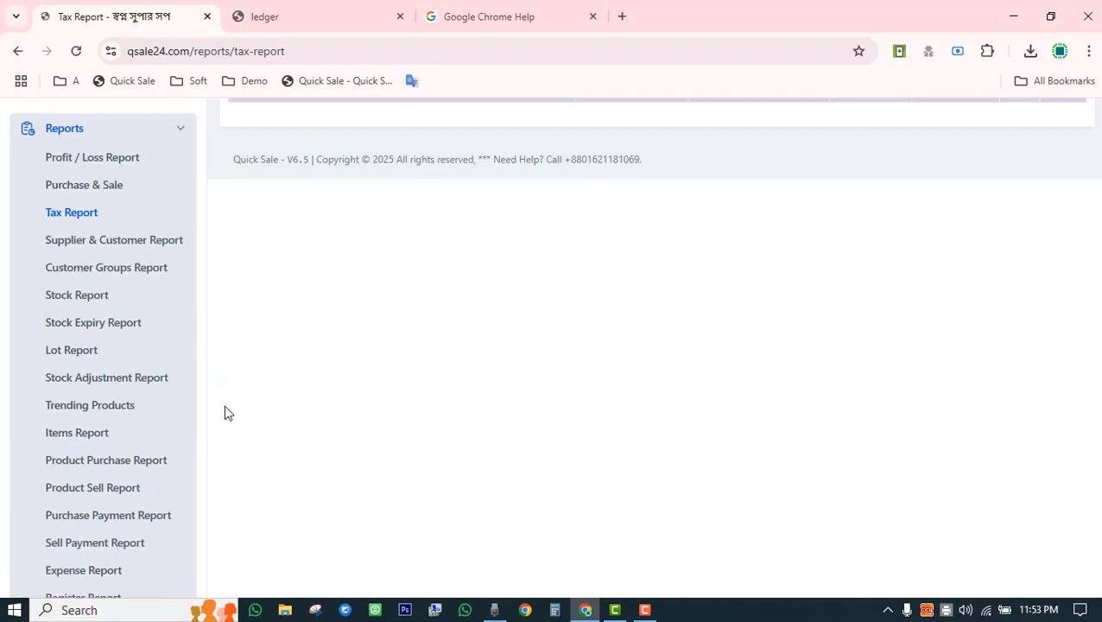
View the Supplier & Customer Report with its filters expanded, then open the Customer Groups Report.
{"action": "left_click", "coordinate": [134, 251]}
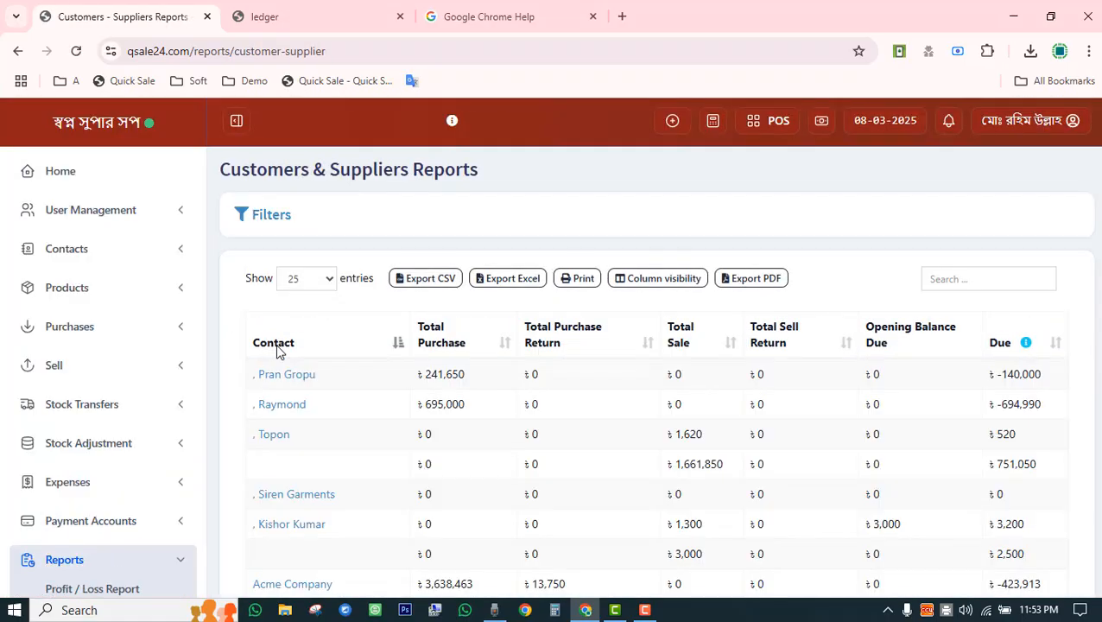
{"action": "left_click", "coordinate": [265, 218]}
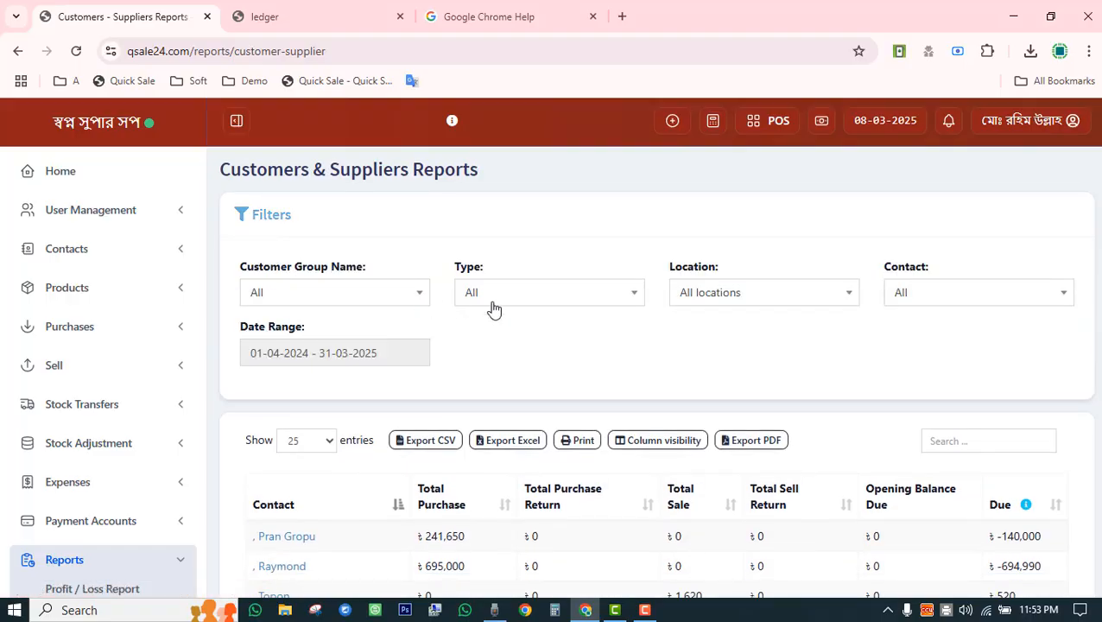
{"action": "scroll", "coordinate": [328, 349], "scroll_direction": "down", "scroll_amount": 3}
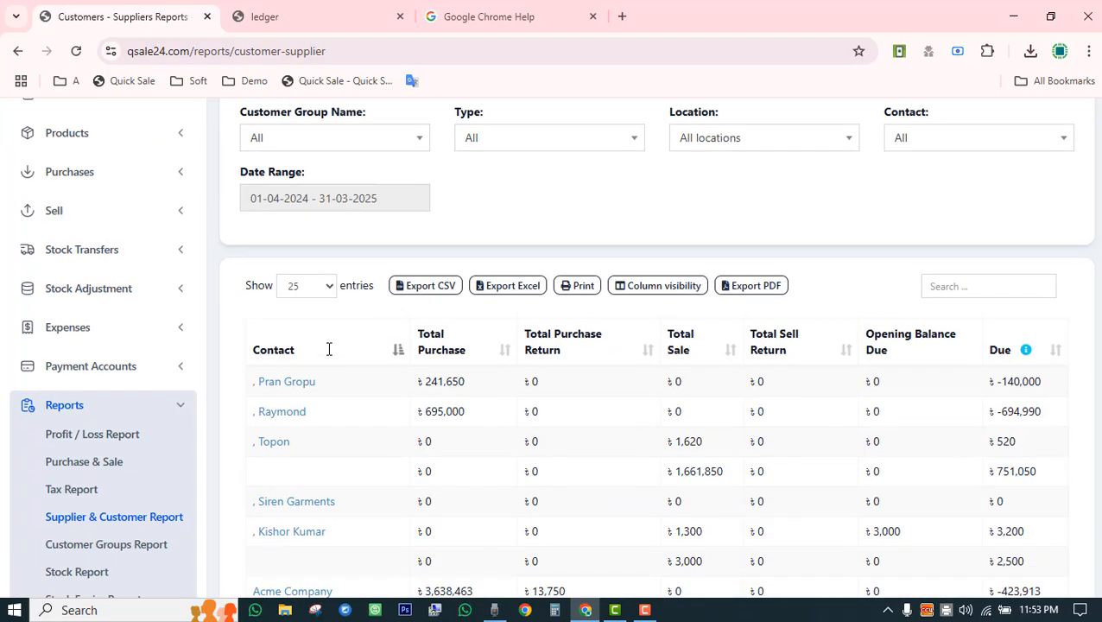
{"action": "left_click", "coordinate": [148, 485]}
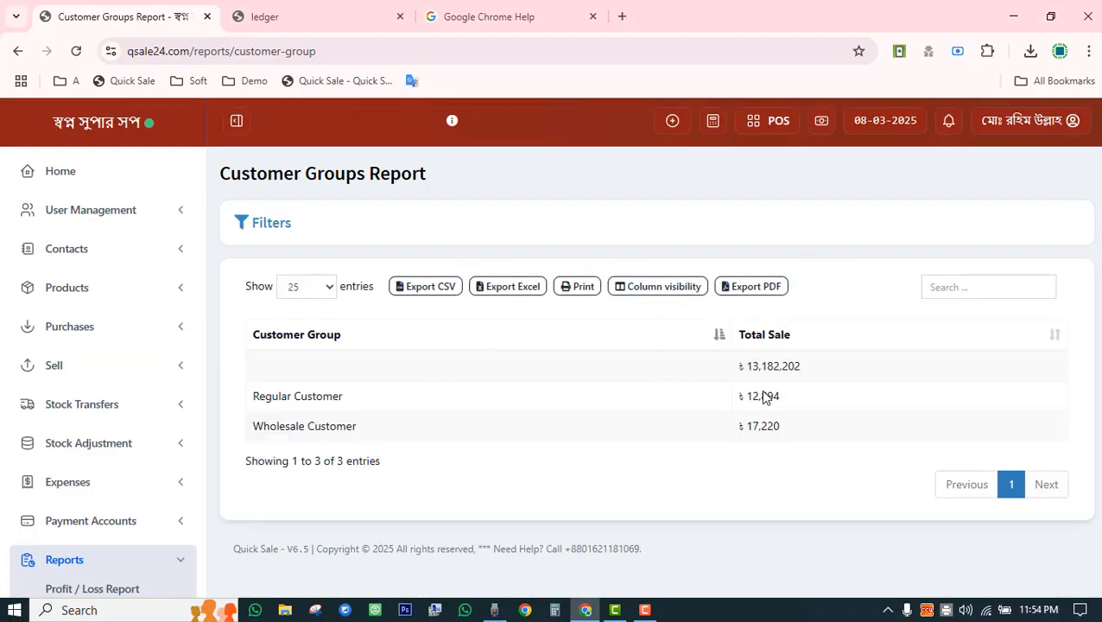
{"action": "scroll", "coordinate": [482, 421], "scroll_direction": "down", "scroll_amount": 3}
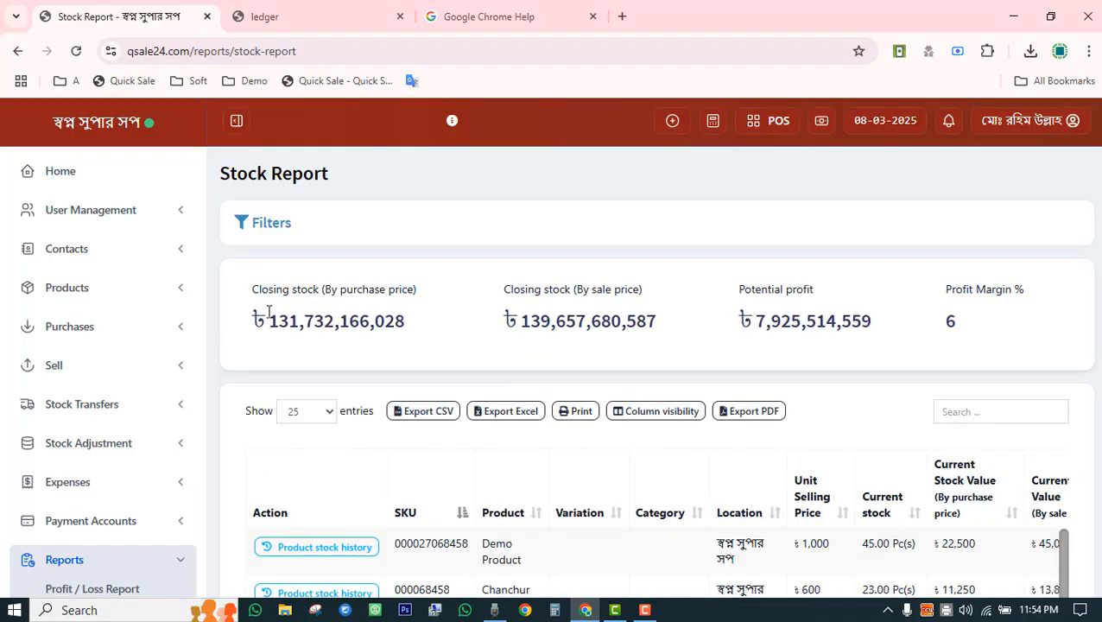
{"action": "left_click_drag", "start_coordinate": [266, 317], "coordinate": [399, 321]}
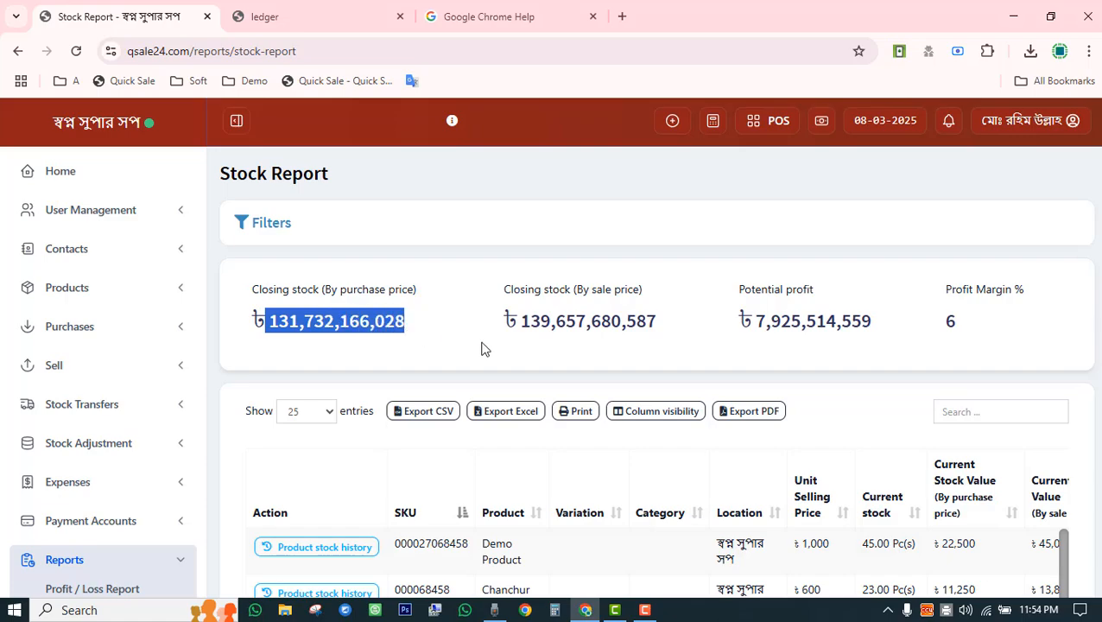
{"action": "left_click_drag", "start_coordinate": [523, 321], "coordinate": [657, 318]}
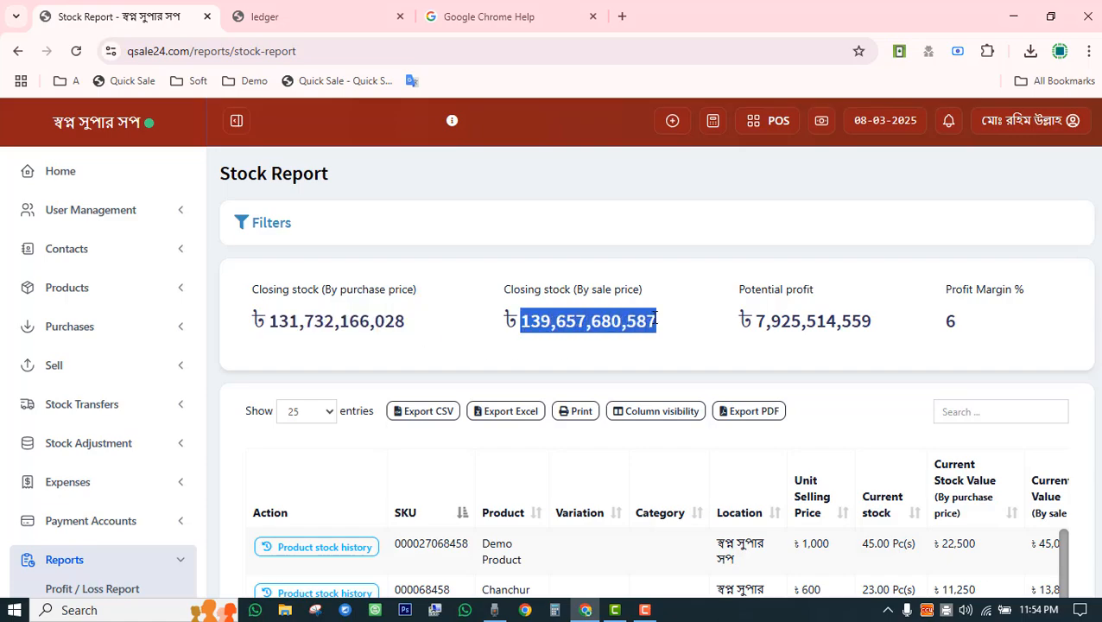
{"action": "left_click_drag", "start_coordinate": [283, 321], "coordinate": [977, 325]}
{"action": "left_click", "coordinate": [961, 326]}
{"action": "scroll", "coordinate": [665, 412], "scroll_direction": "down", "scroll_amount": 5}
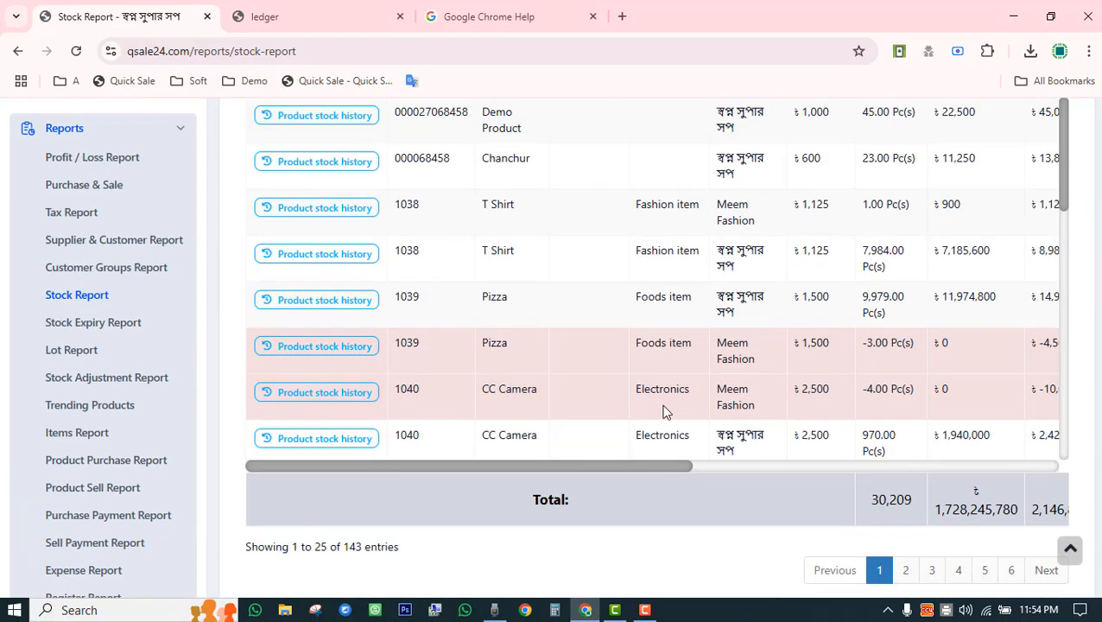
{"action": "left_click_drag", "start_coordinate": [477, 356], "coordinate": [723, 352]}
{"action": "left_click", "coordinate": [769, 333]}
{"action": "scroll", "coordinate": [802, 307], "scroll_direction": "up", "scroll_amount": 3}
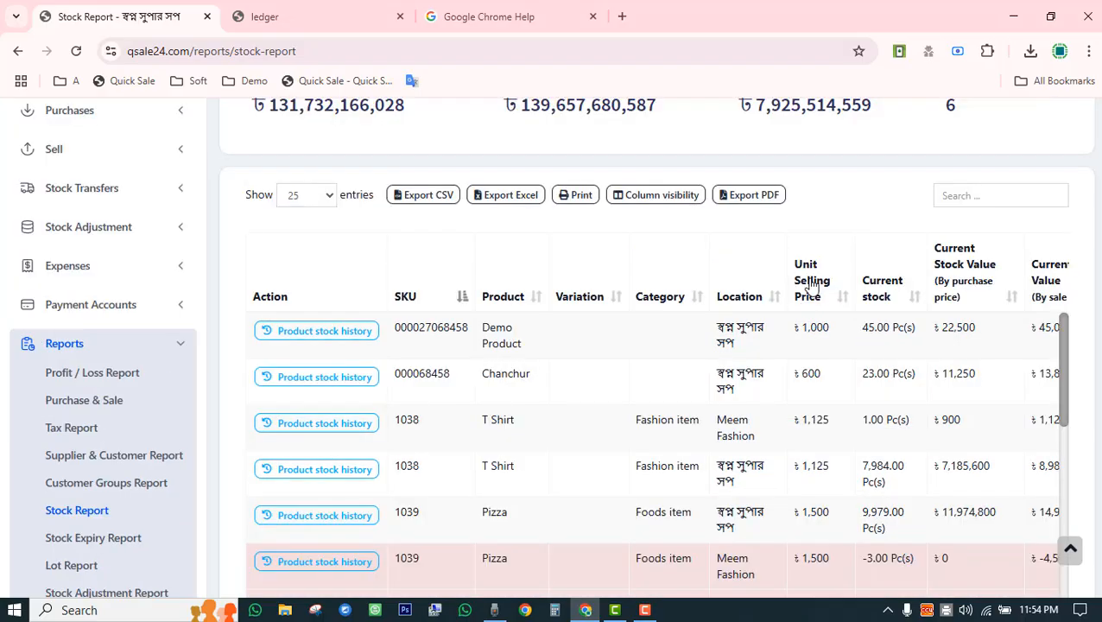
{"action": "left_click_drag", "start_coordinate": [804, 327], "coordinate": [906, 328]}
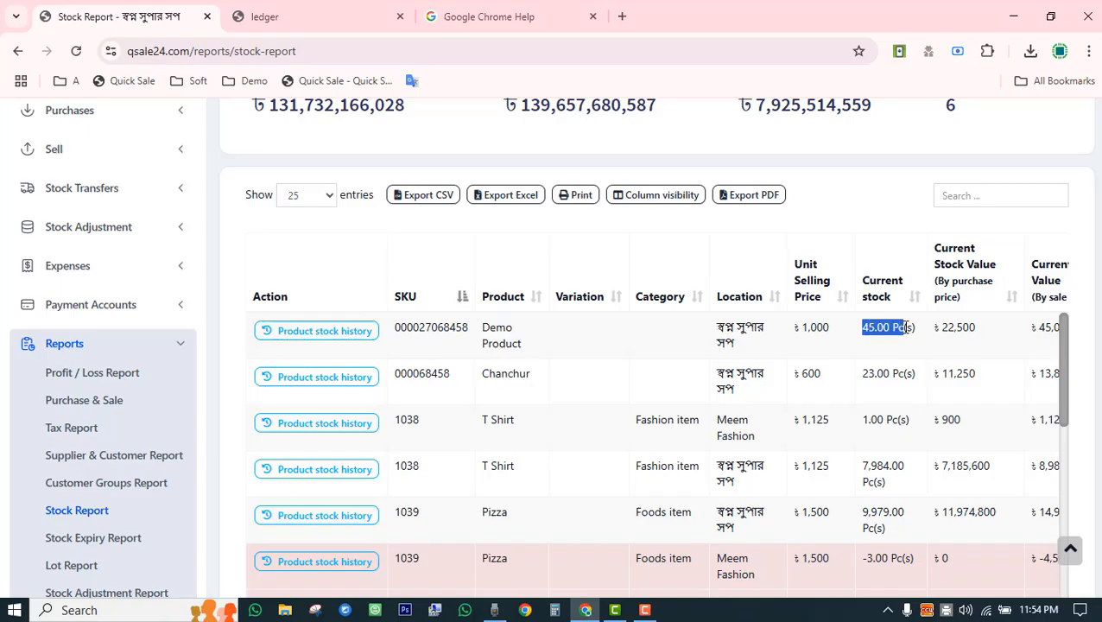
{"action": "left_click", "coordinate": [943, 326]}
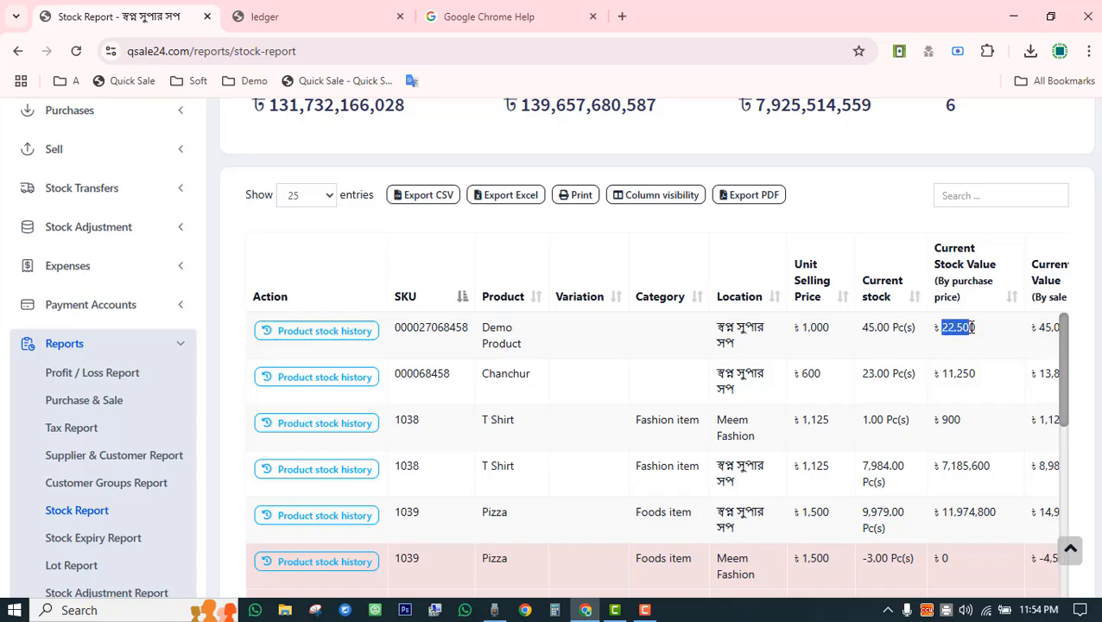
{"action": "left_click_drag", "start_coordinate": [1019, 337], "coordinate": [661, 323]}
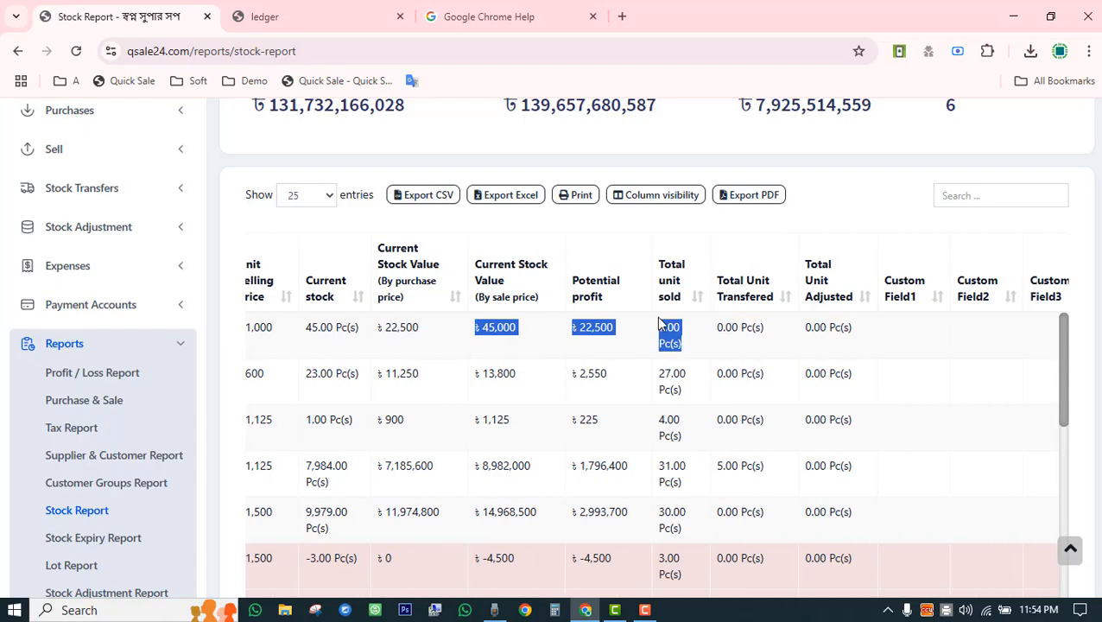
{"action": "double_click", "coordinate": [595, 325]}
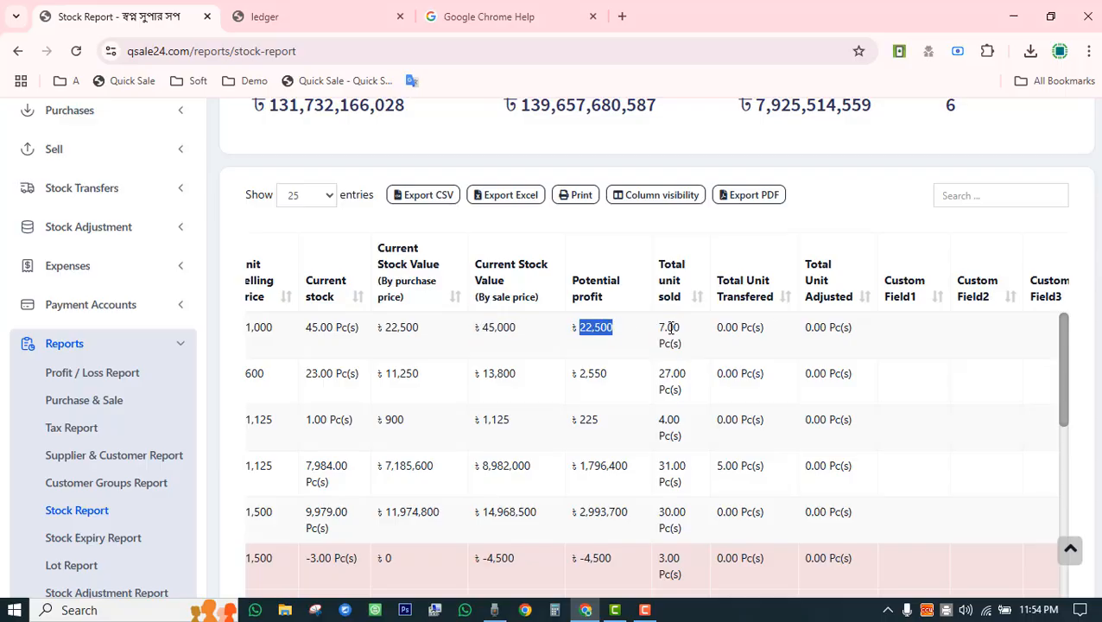
{"action": "double_click", "coordinate": [671, 327]}
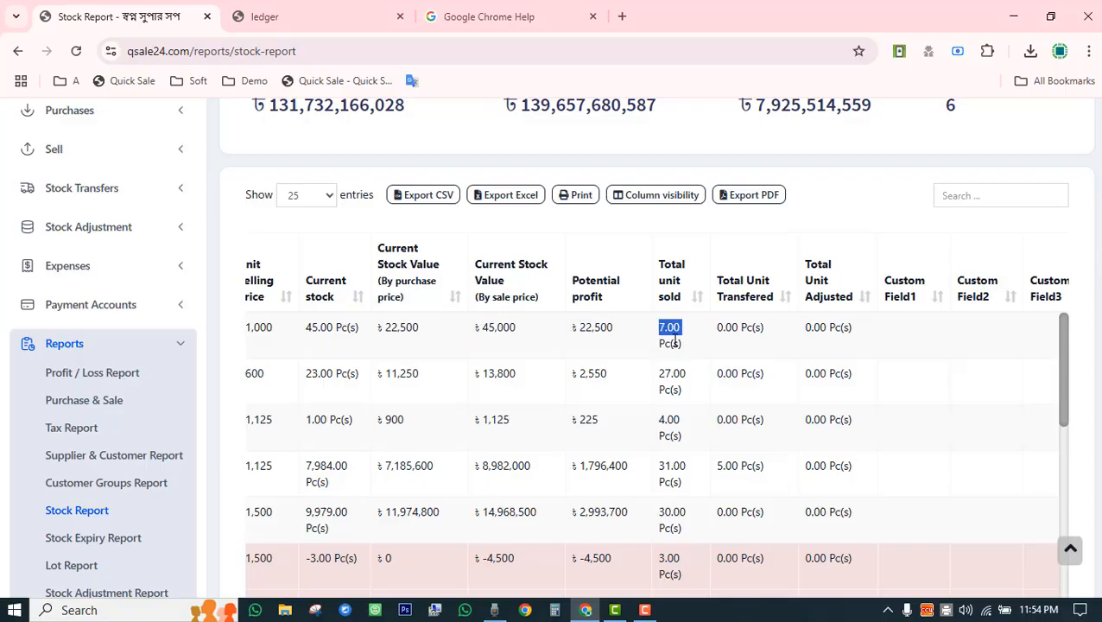
{"action": "double_click", "coordinate": [728, 327]}
{"action": "double_click", "coordinate": [841, 323]}
{"action": "scroll", "coordinate": [755, 518], "scroll_direction": "down", "scroll_amount": 10}
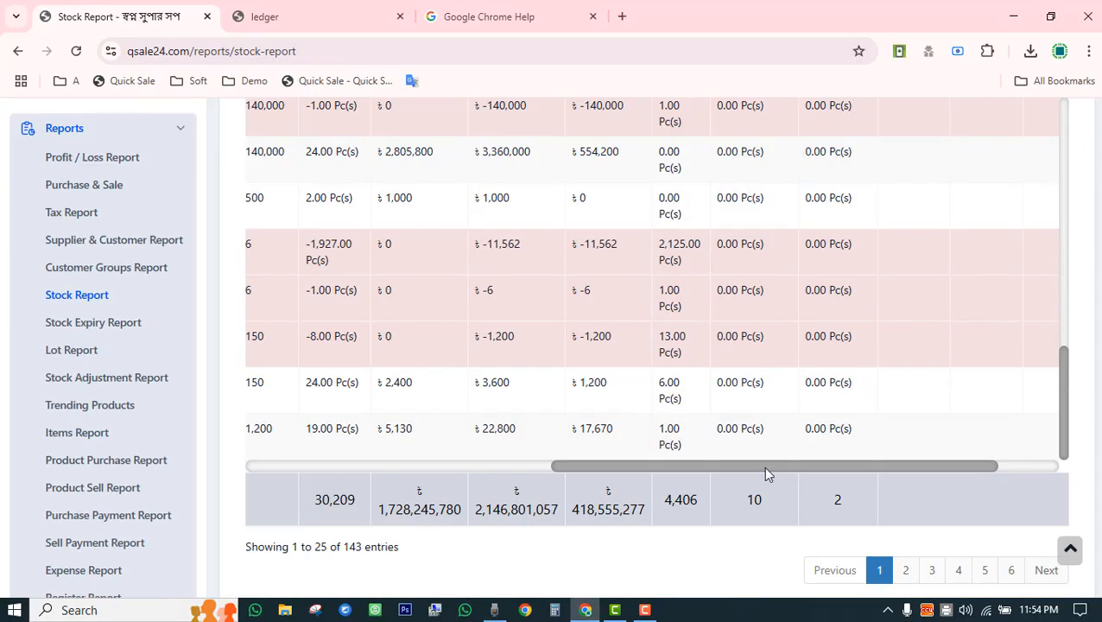
{"action": "left_click_drag", "start_coordinate": [758, 465], "coordinate": [319, 420]}
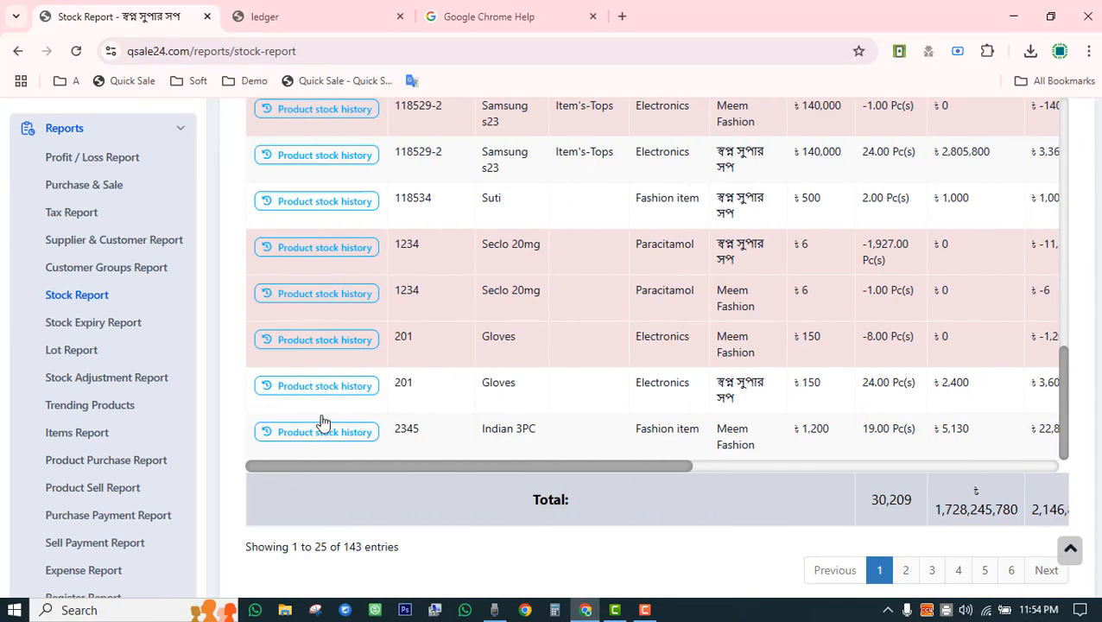
{"action": "scroll", "coordinate": [439, 385], "scroll_direction": "up", "scroll_amount": 5}
{"action": "scroll", "coordinate": [439, 385], "scroll_direction": "up", "scroll_amount": 10}
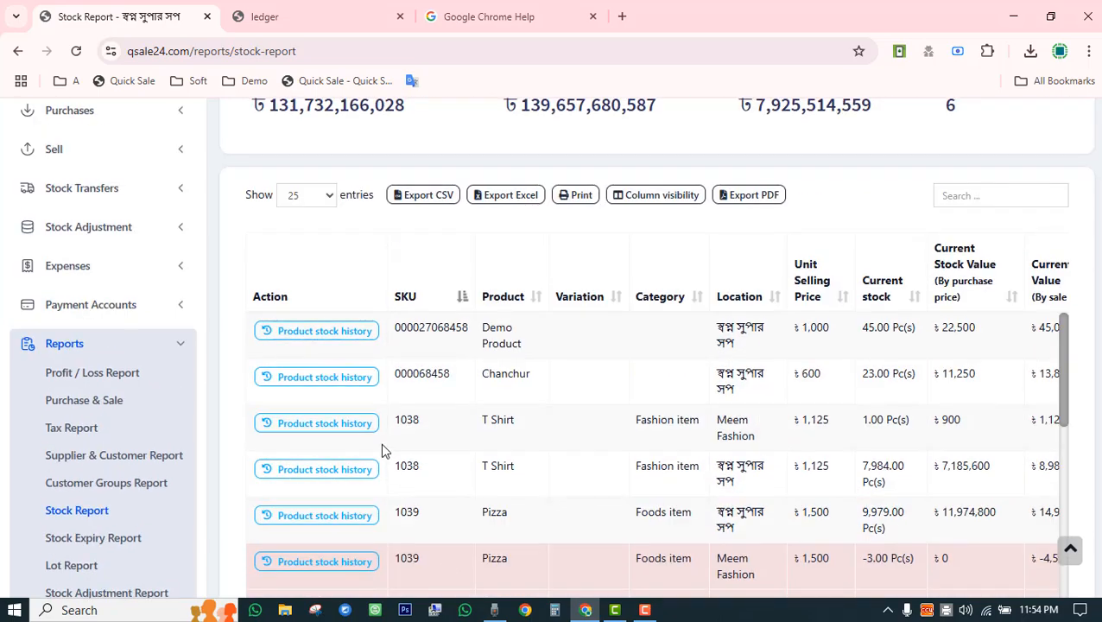
Review the stock history of Demo Product.
{"action": "left_click", "coordinate": [327, 346]}
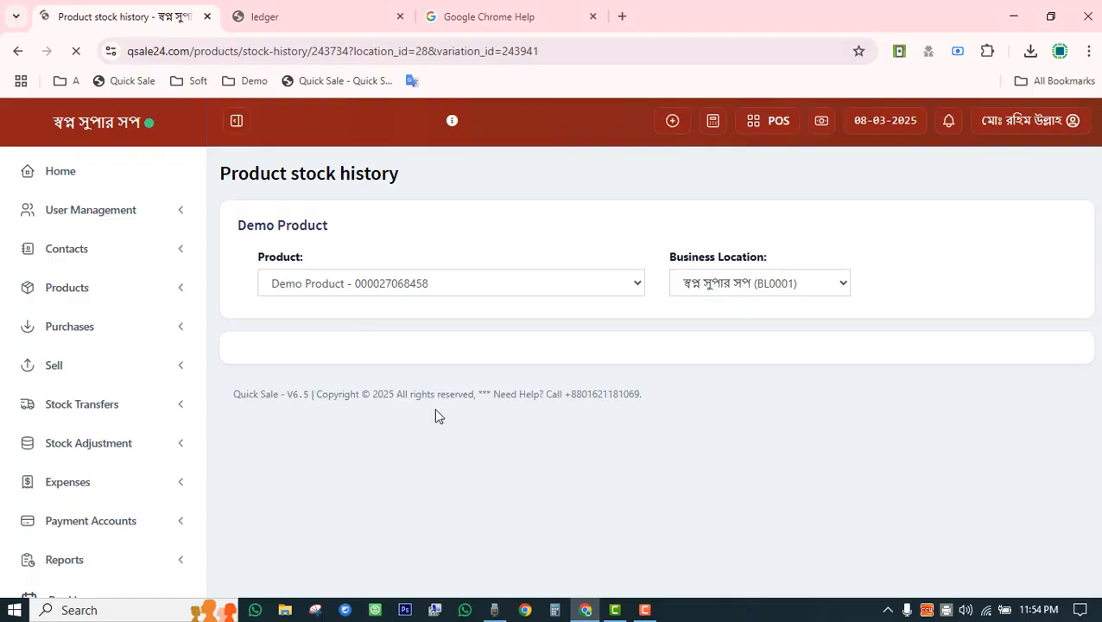
{"action": "scroll", "coordinate": [436, 418], "scroll_direction": "down", "scroll_amount": 3}
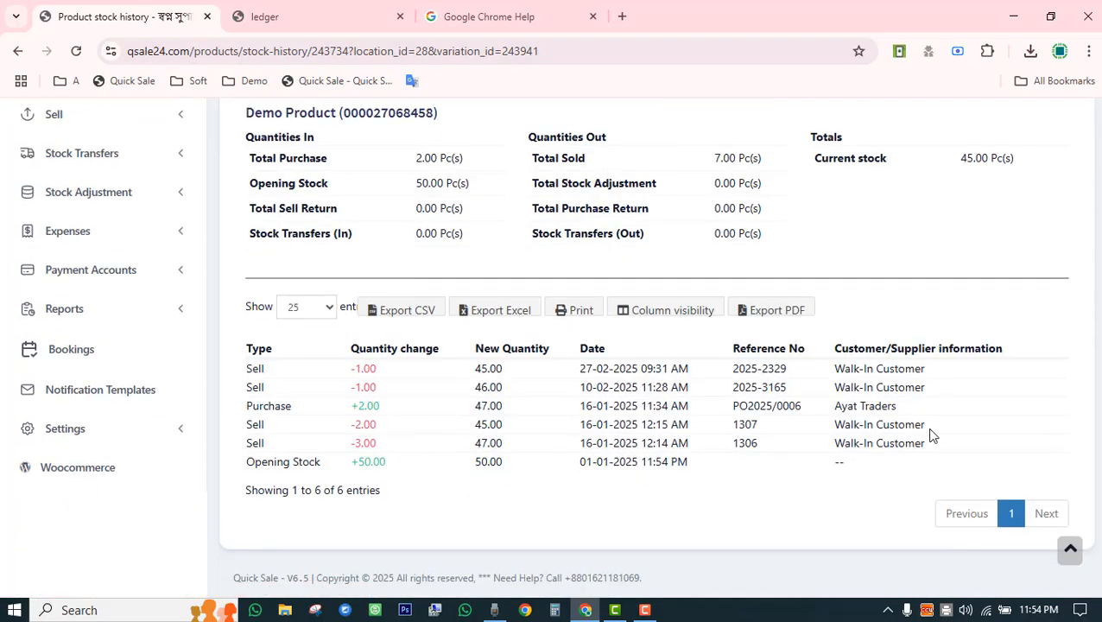
{"action": "scroll", "coordinate": [637, 403], "scroll_direction": "up", "scroll_amount": 3}
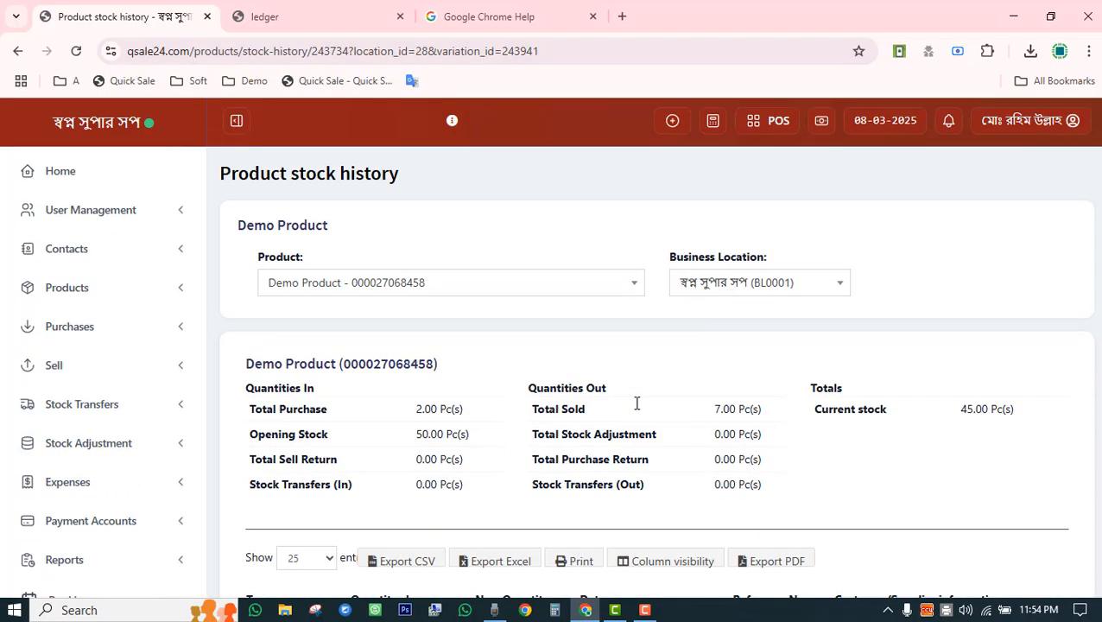
Go back to the Stock Report and expand its filter options.
{"action": "left_click", "coordinate": [17, 51]}
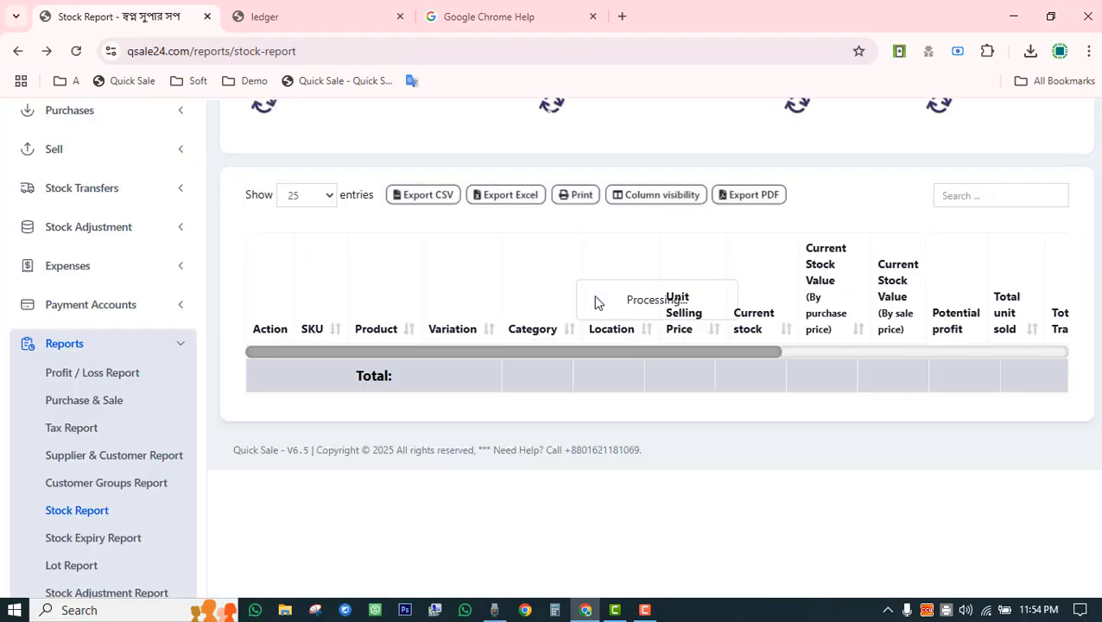
{"action": "scroll", "coordinate": [605, 320], "scroll_direction": "up", "scroll_amount": 3}
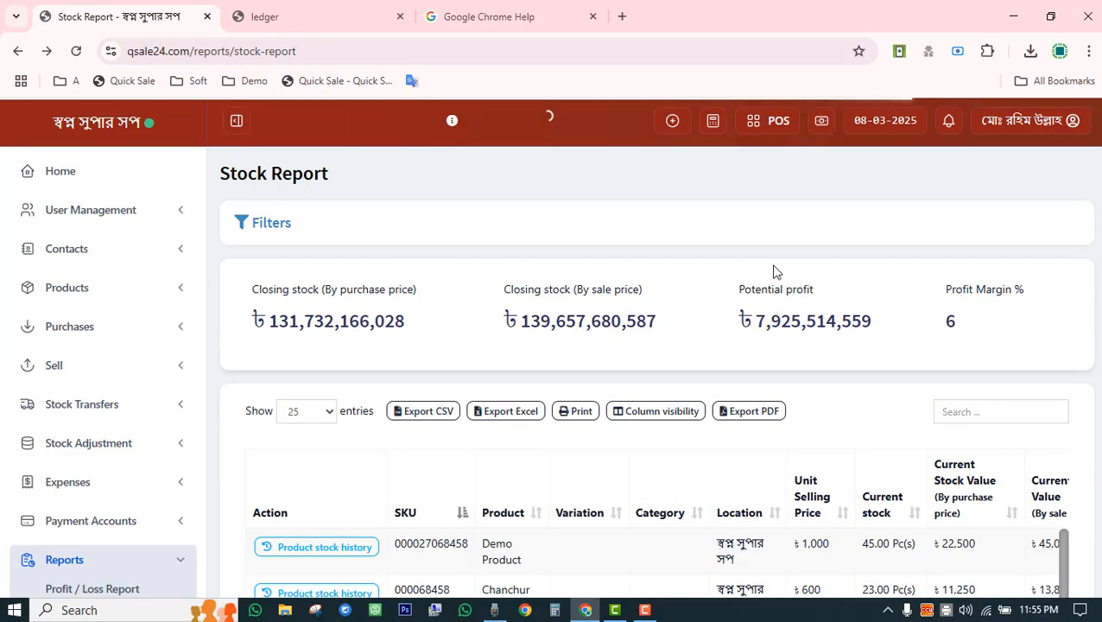
{"action": "left_click", "coordinate": [267, 228]}
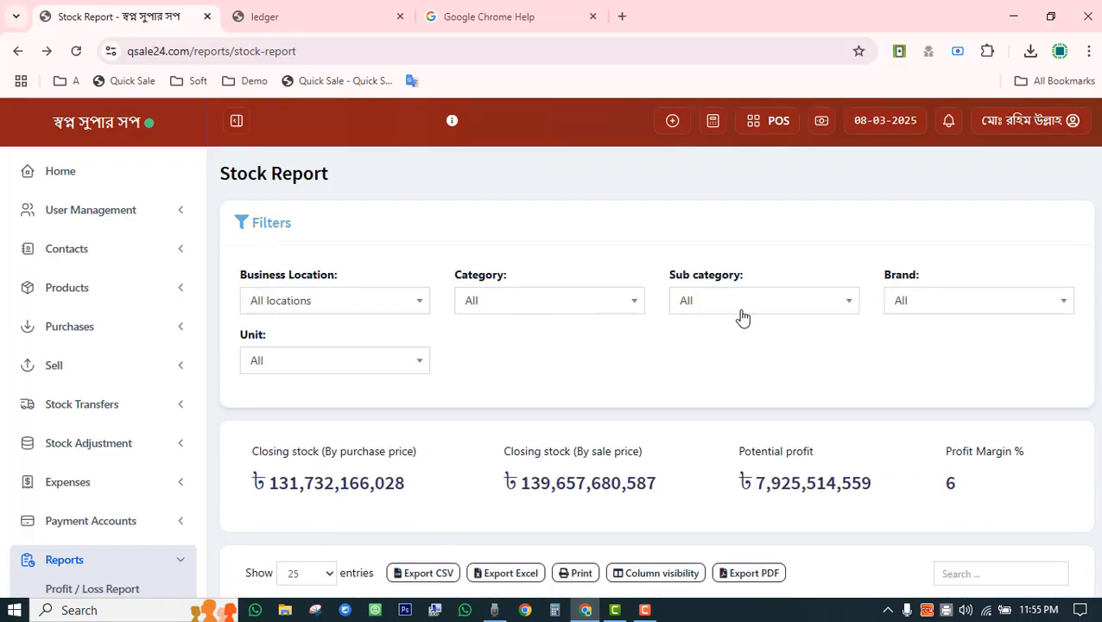
Expand the Stock Expiry Report filters and filter by brand Acme.
{"action": "scroll", "coordinate": [498, 337], "scroll_direction": "down", "scroll_amount": 5}
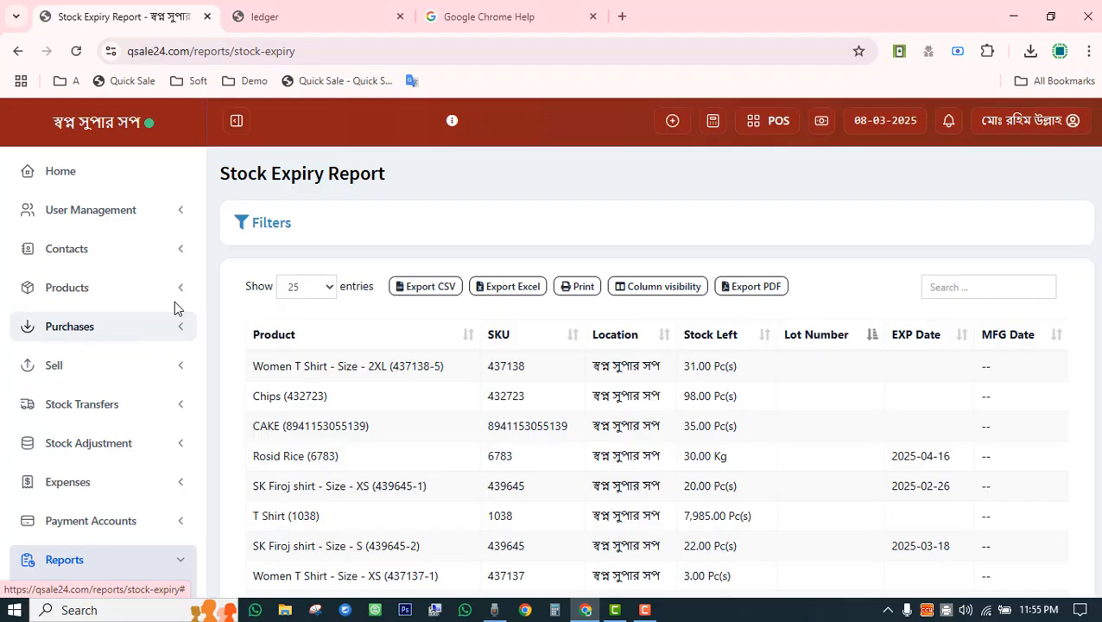
{"action": "scroll", "coordinate": [304, 311], "scroll_direction": "down", "scroll_amount": 2}
{"action": "scroll", "coordinate": [335, 349], "scroll_direction": "up", "scroll_amount": 2}
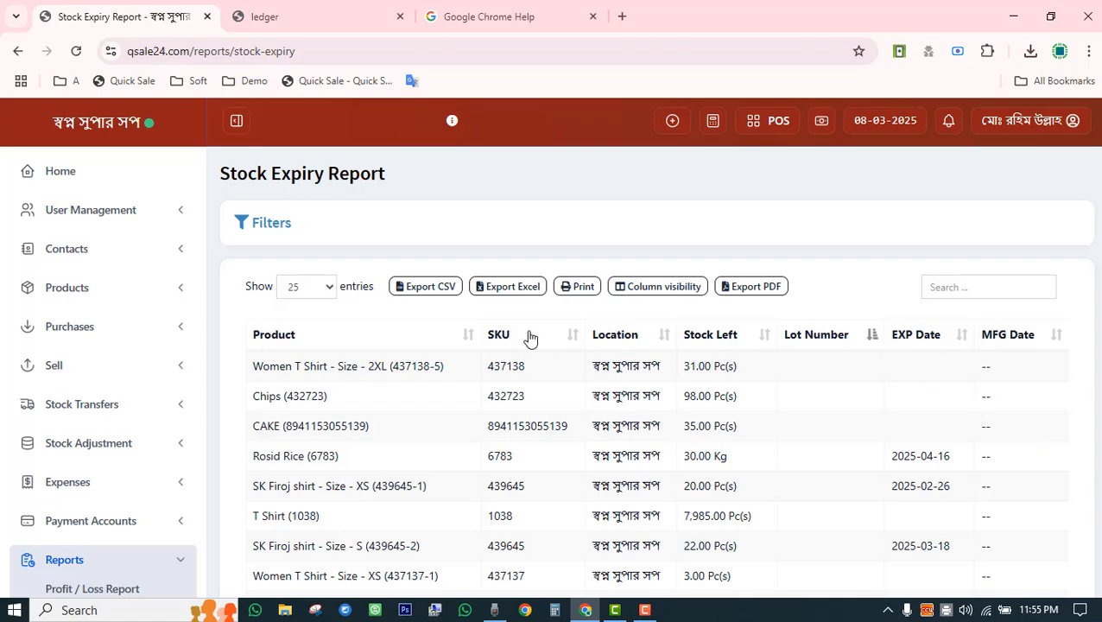
{"action": "left_click", "coordinate": [264, 227]}
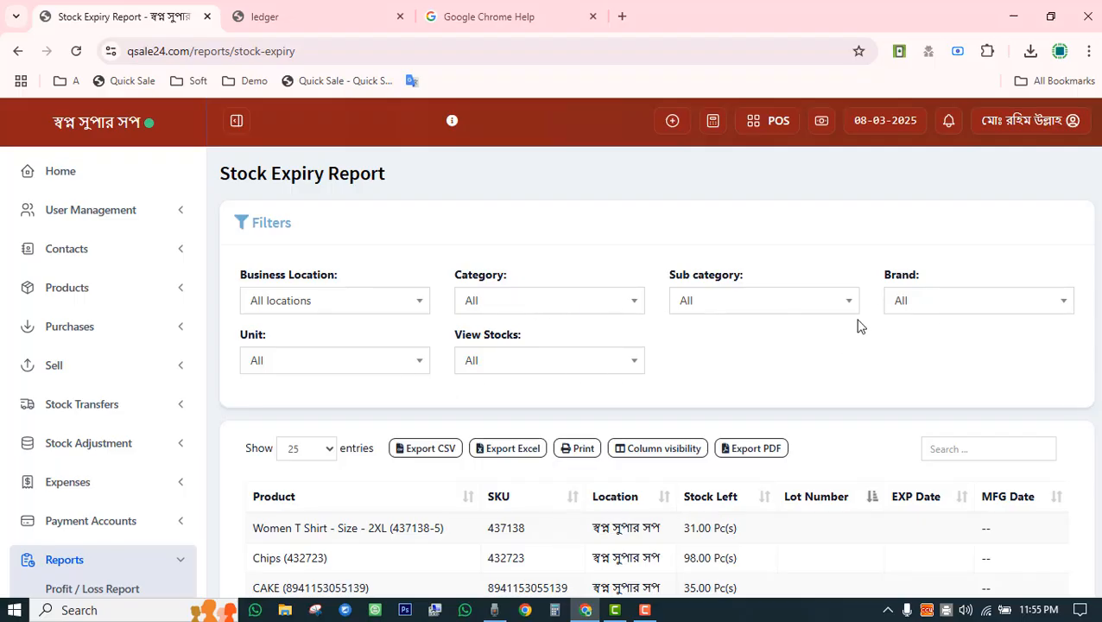
{"action": "left_click", "coordinate": [926, 309]}
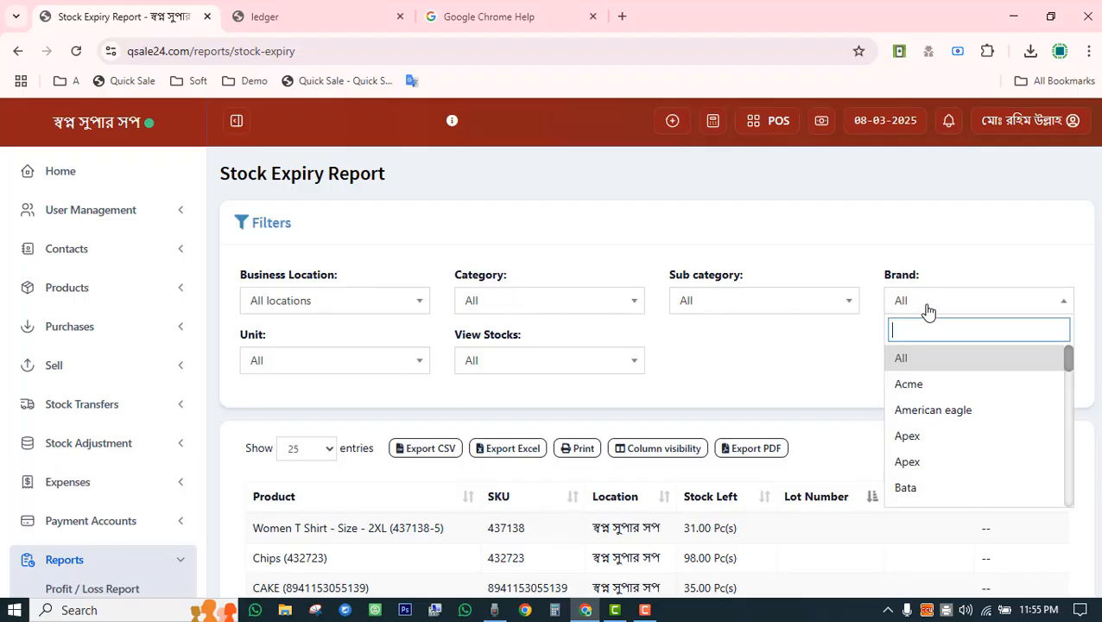
{"action": "left_click", "coordinate": [914, 385]}
{"action": "scroll", "coordinate": [846, 364], "scroll_direction": "down", "scroll_amount": 5}
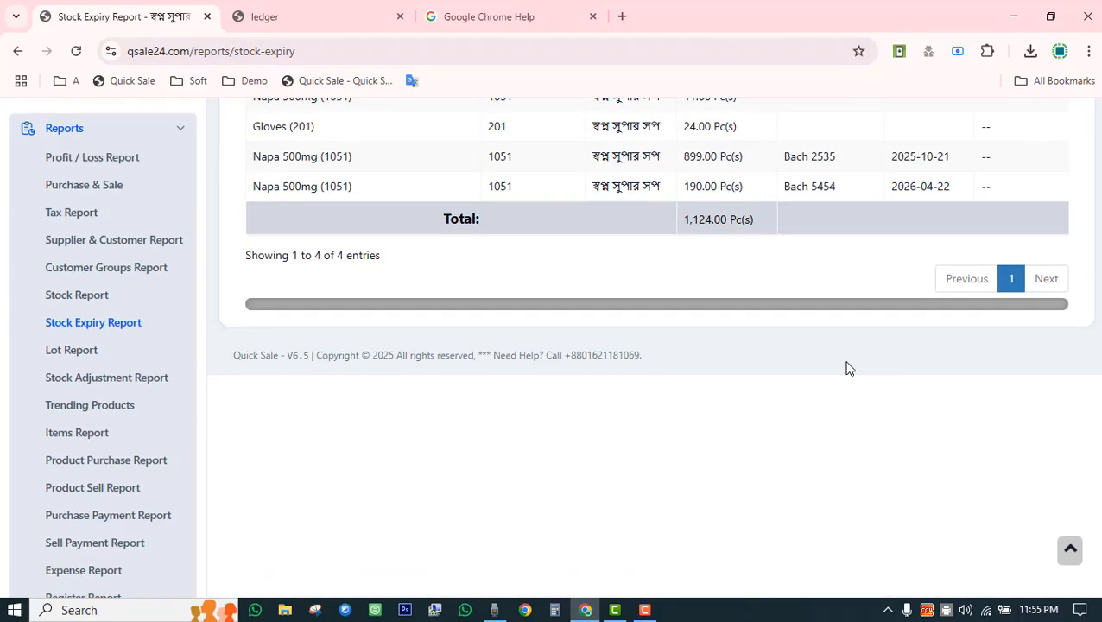
{"action": "scroll", "coordinate": [846, 368], "scroll_direction": "up", "scroll_amount": 3}
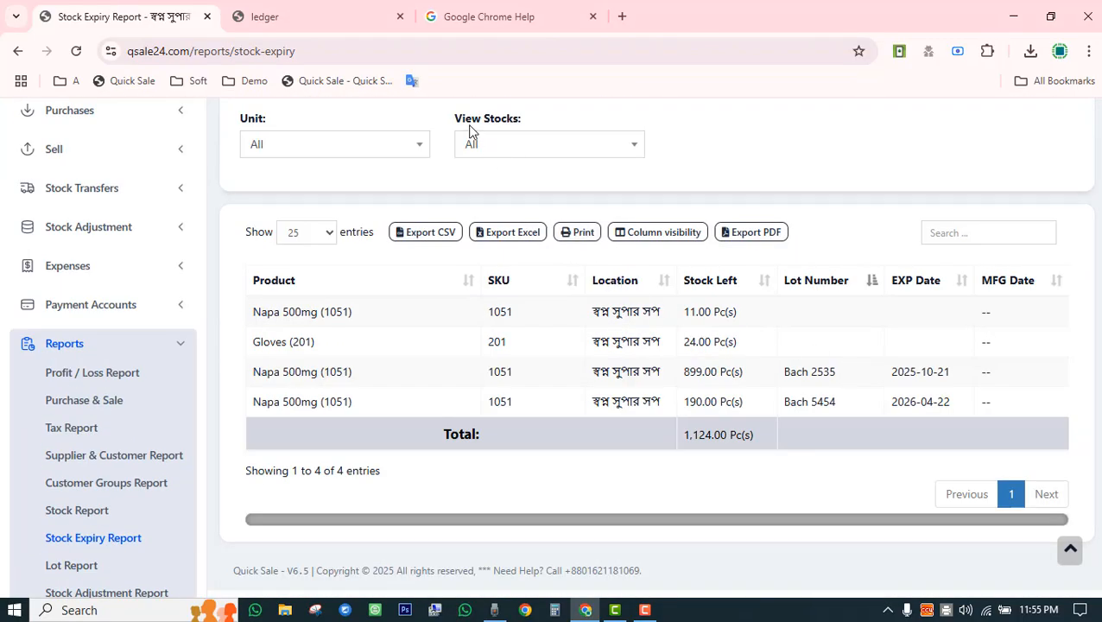
Try View Stocks Expired and Expiring in a week, settling on Expiring in 6 months.
{"action": "left_click", "coordinate": [557, 147]}
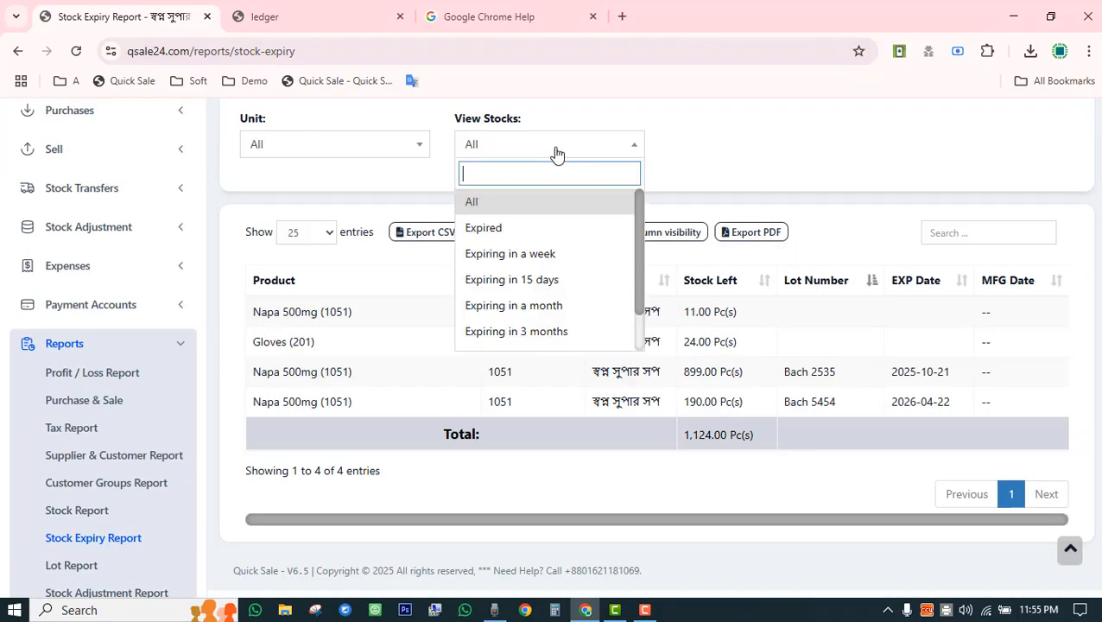
{"action": "left_click", "coordinate": [500, 228]}
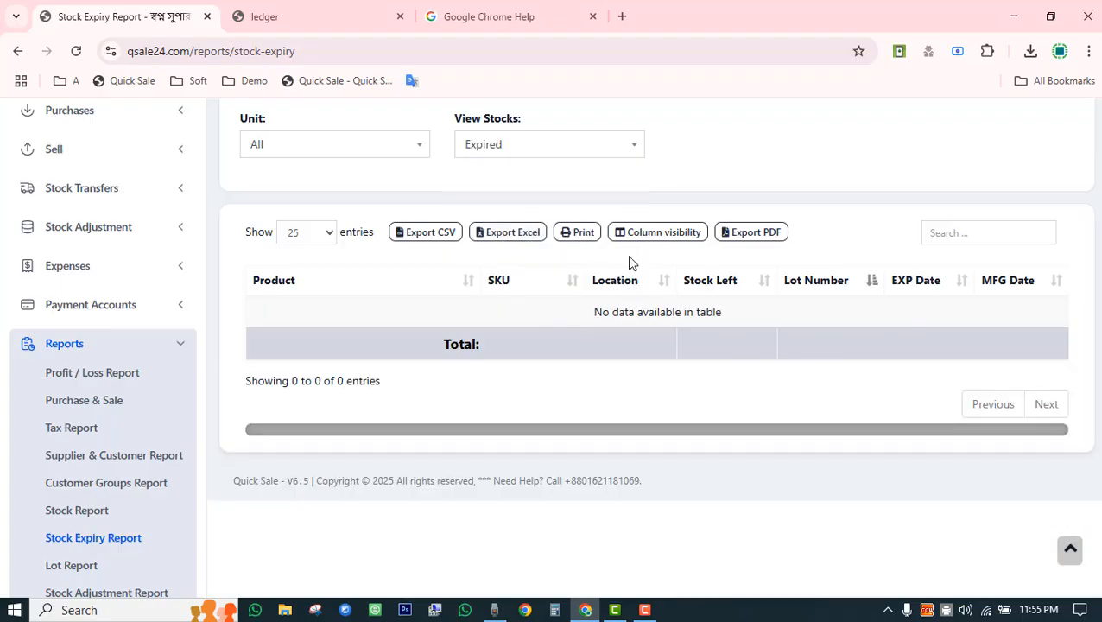
{"action": "left_click", "coordinate": [533, 144]}
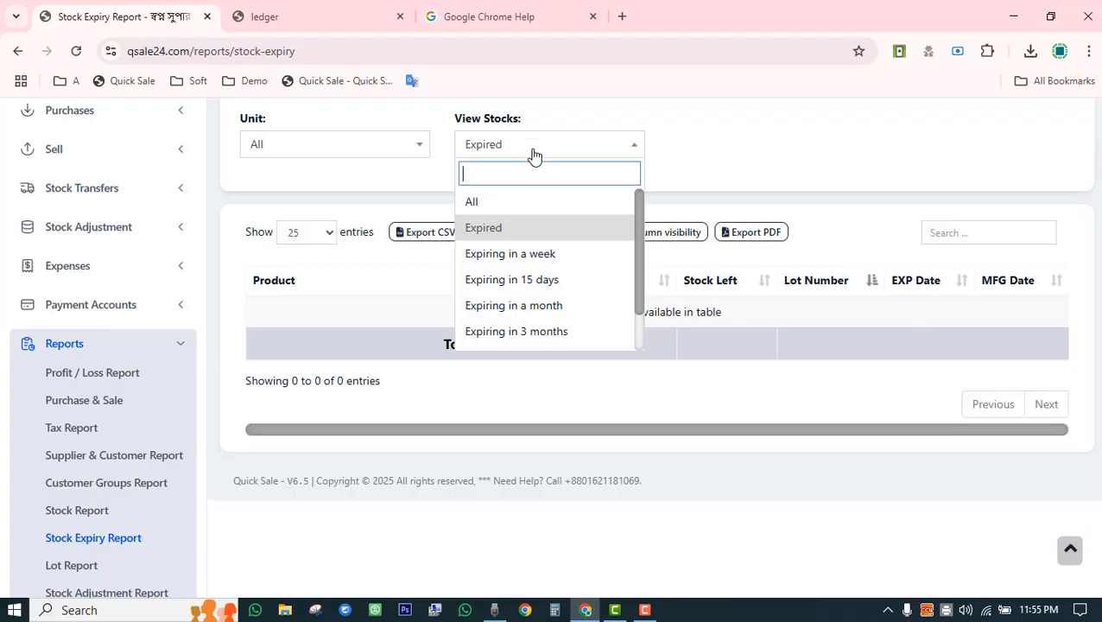
{"action": "left_click", "coordinate": [547, 256]}
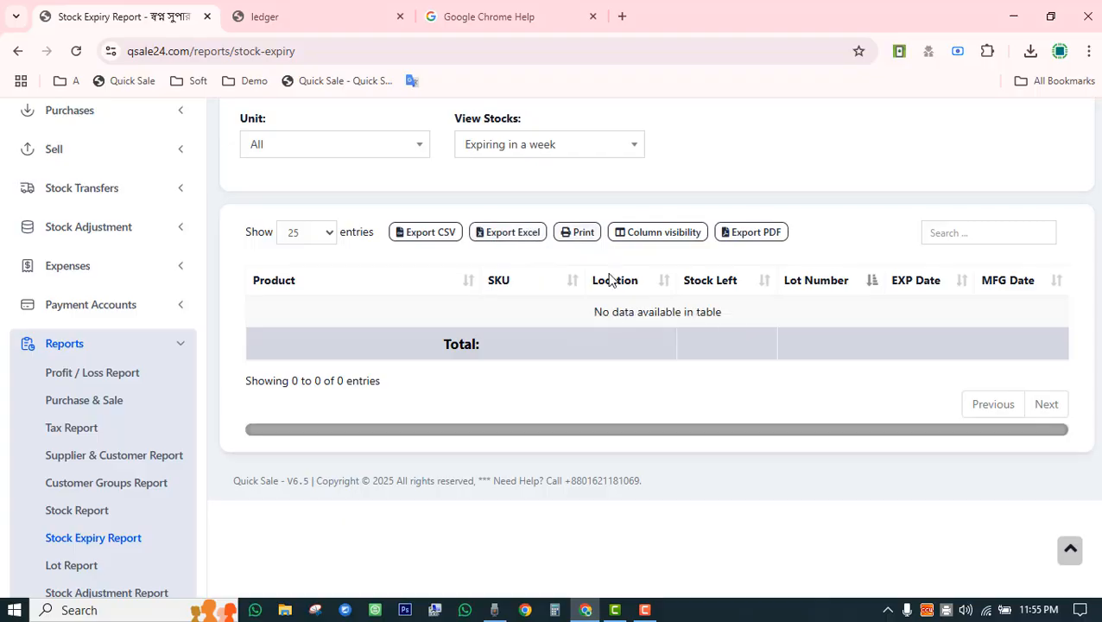
{"action": "left_click", "coordinate": [534, 150]}
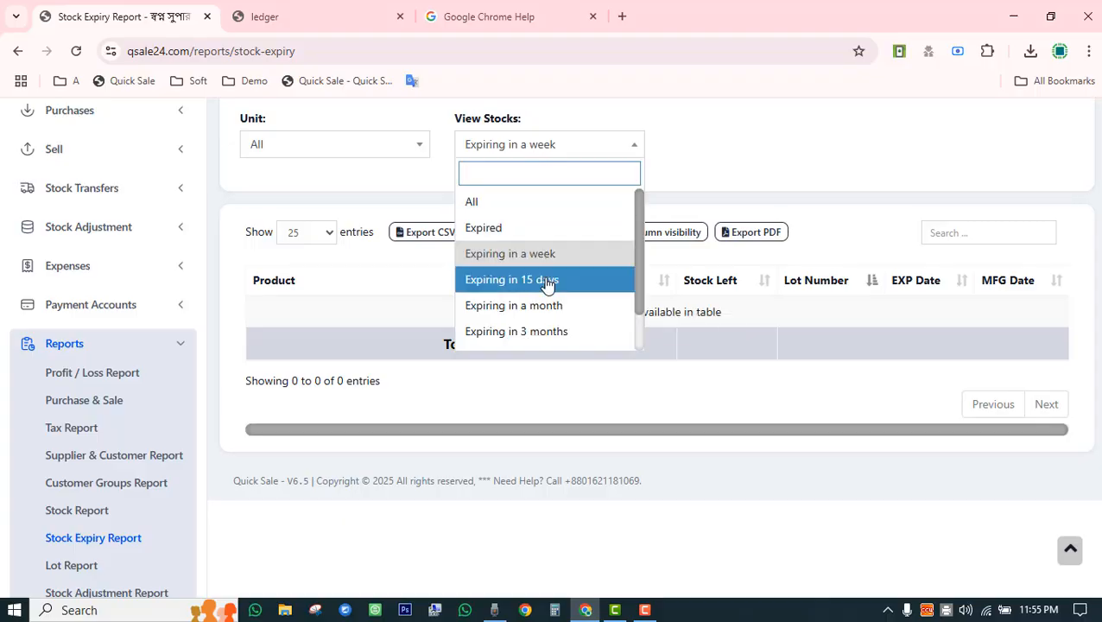
{"action": "scroll", "coordinate": [545, 328], "scroll_direction": "down", "scroll_amount": 1}
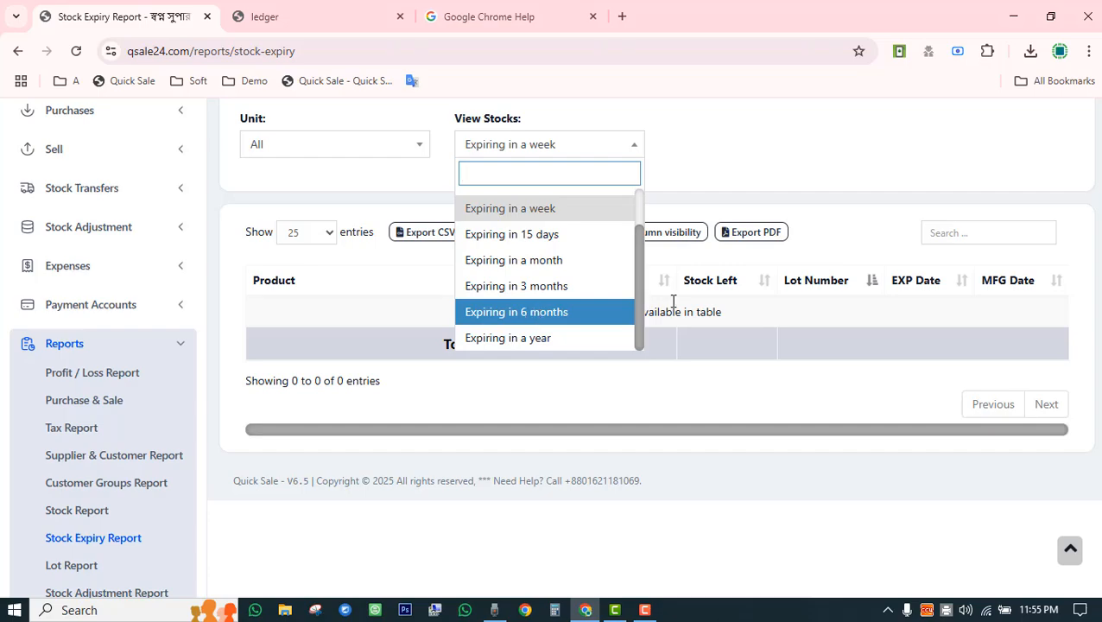
{"action": "left_click", "coordinate": [534, 312]}
Reset the Brand filter to All to include every brand.
{"action": "scroll", "coordinate": [826, 298], "scroll_direction": "up", "scroll_amount": 3}
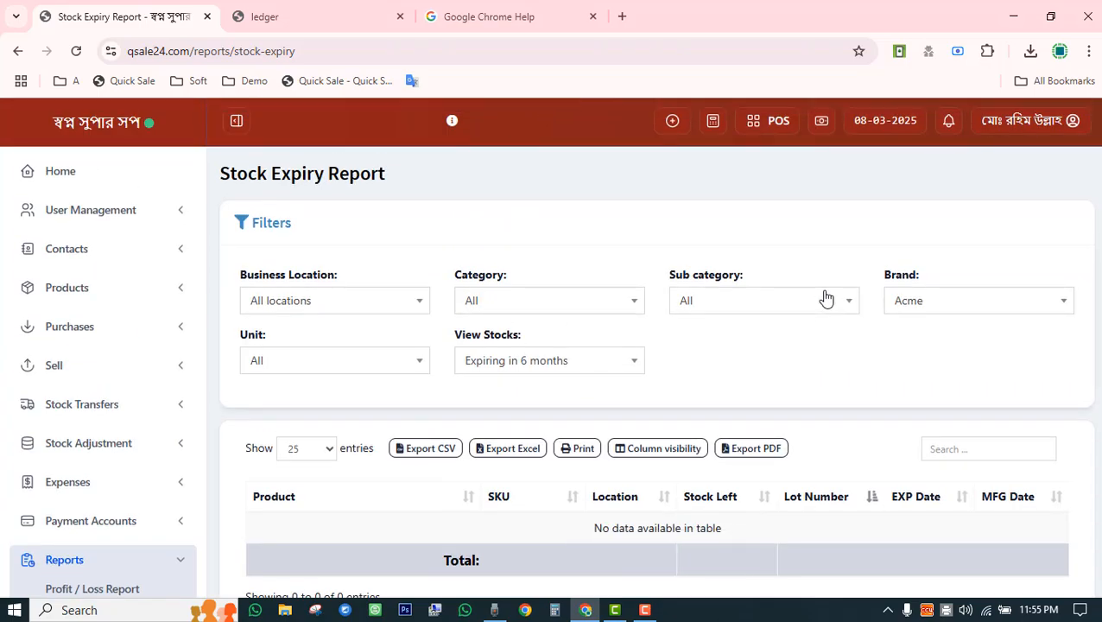
{"action": "left_click", "coordinate": [944, 301]}
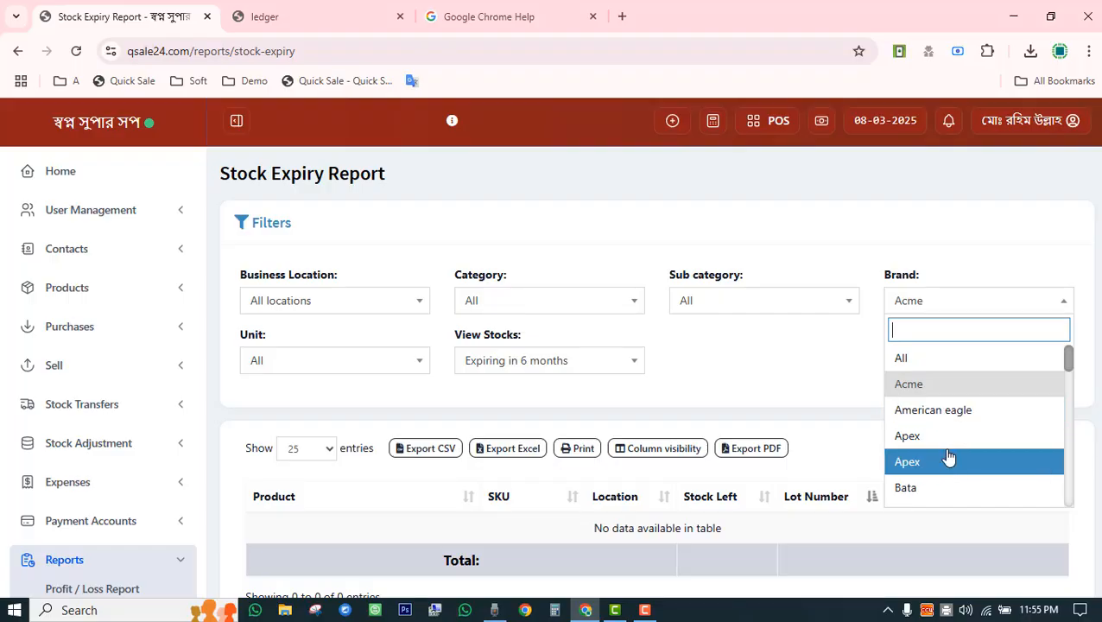
{"action": "left_click", "coordinate": [899, 359]}
{"action": "scroll", "coordinate": [792, 346], "scroll_direction": "down", "scroll_amount": 5}
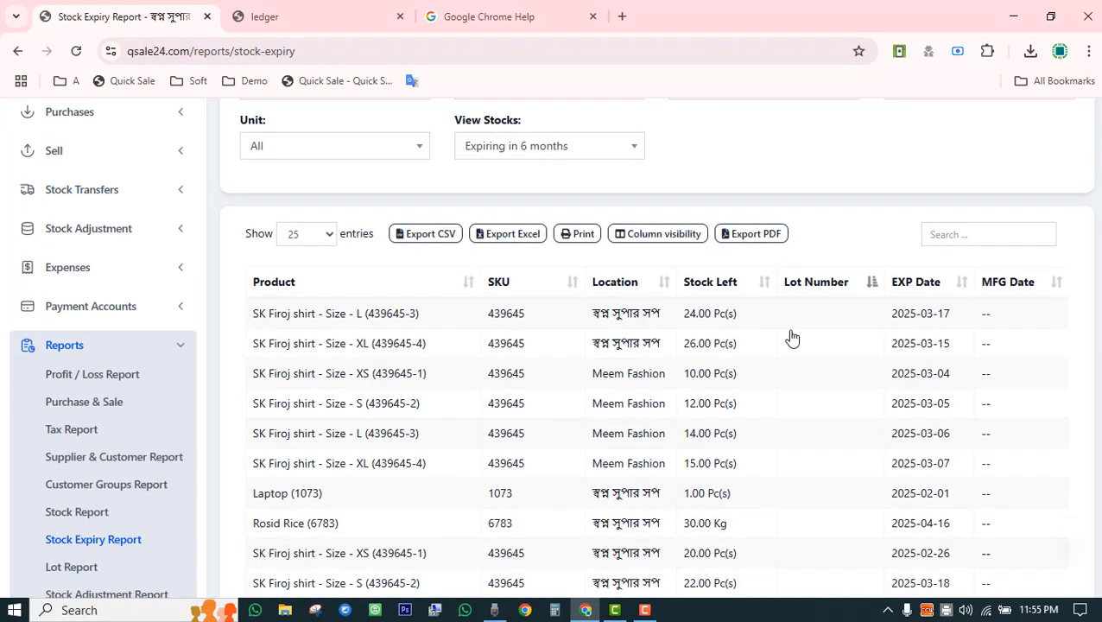
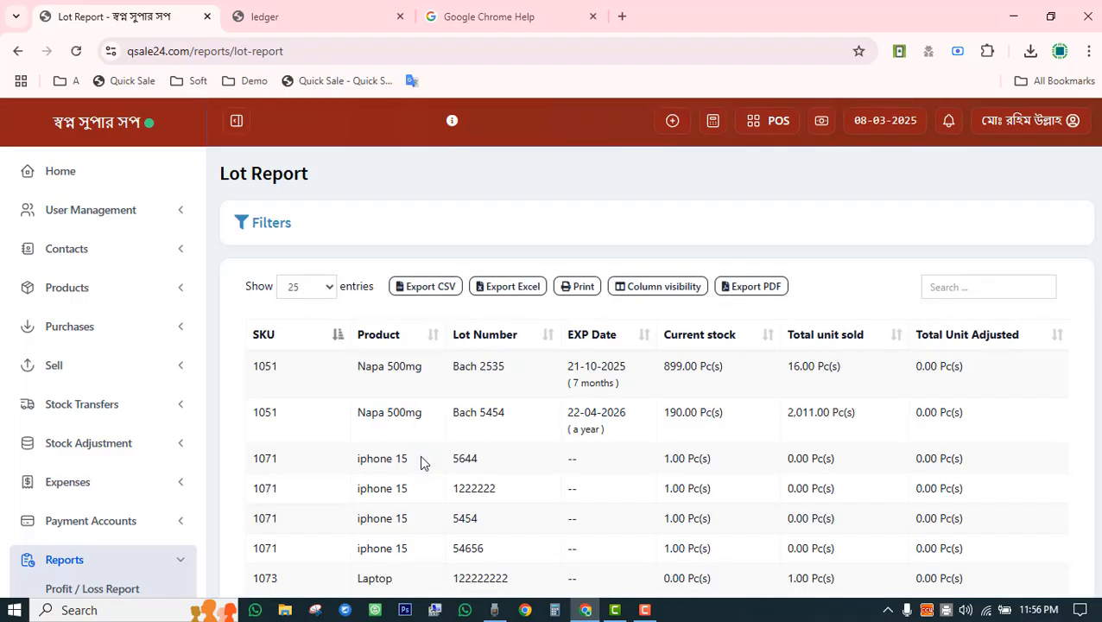
Scroll through the Lot Report, open the Stock Adjustment Report, then go to Trending Products.
{"action": "scroll", "coordinate": [627, 432], "scroll_direction": "down", "scroll_amount": 3}
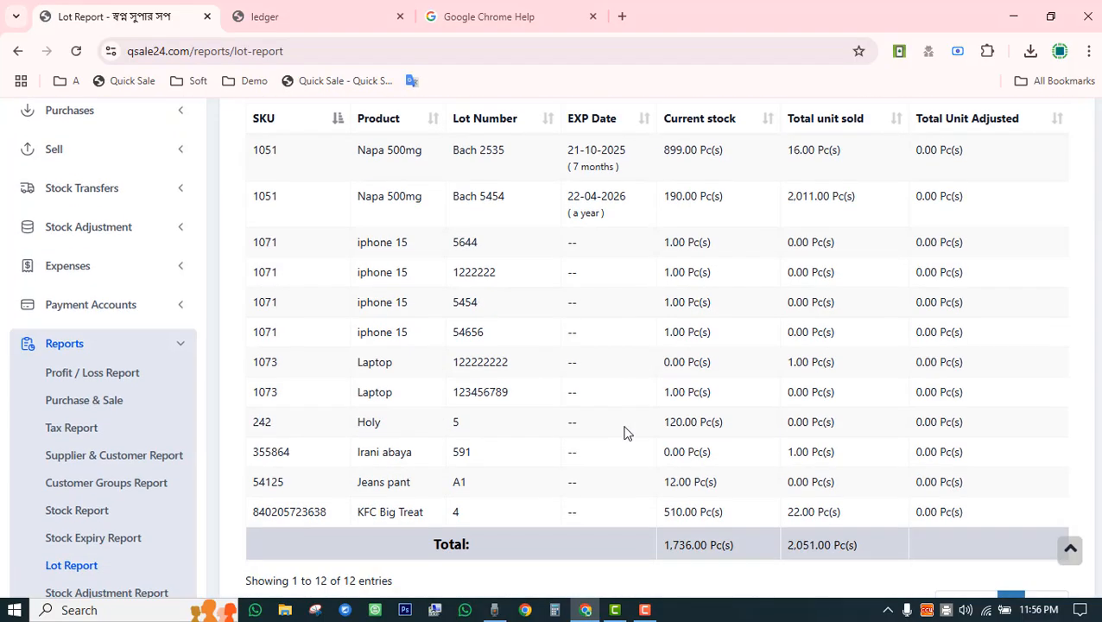
{"action": "scroll", "coordinate": [625, 431], "scroll_direction": "up", "scroll_amount": 3}
{"action": "scroll", "coordinate": [616, 437], "scroll_direction": "down", "scroll_amount": 3}
{"action": "scroll", "coordinate": [127, 441], "scroll_direction": "down", "scroll_amount": 3}
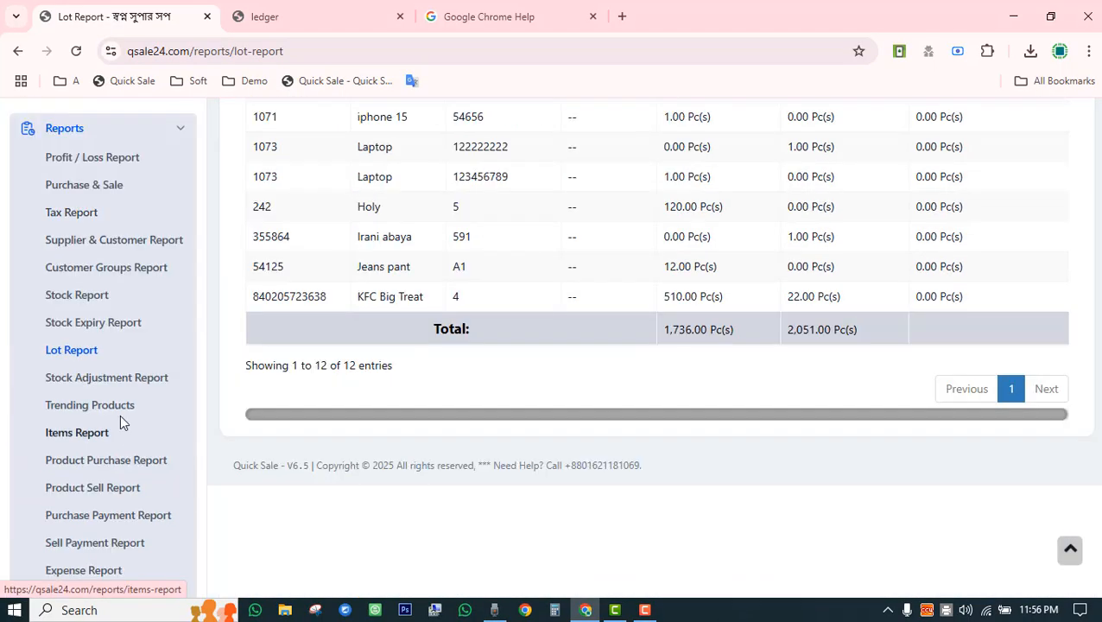
{"action": "left_click", "coordinate": [89, 379]}
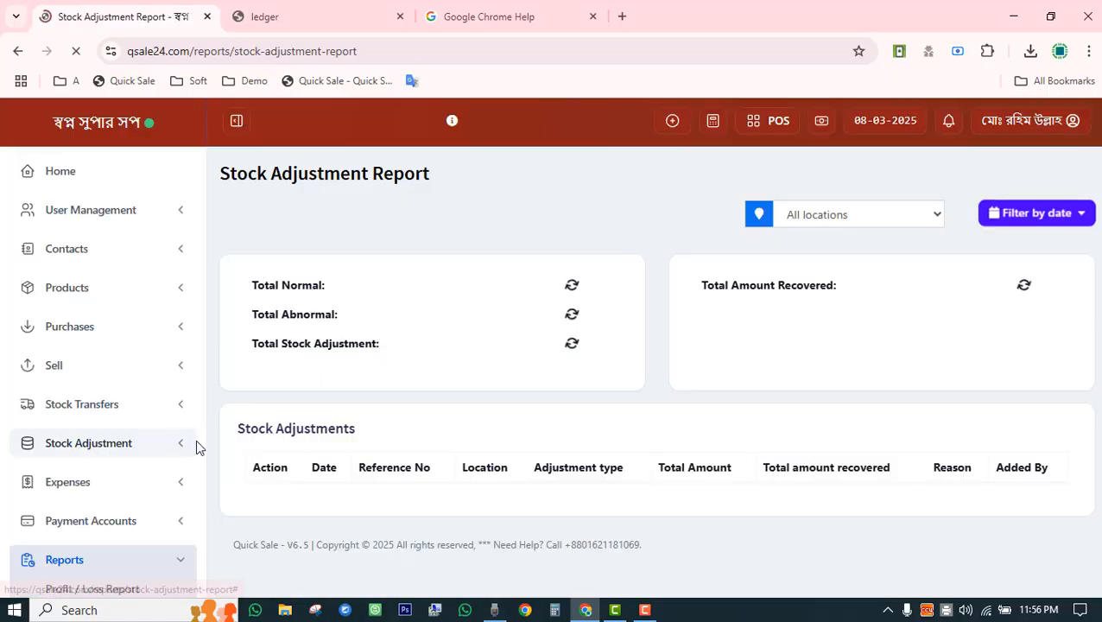
{"action": "scroll", "coordinate": [197, 446], "scroll_direction": "down", "scroll_amount": 5}
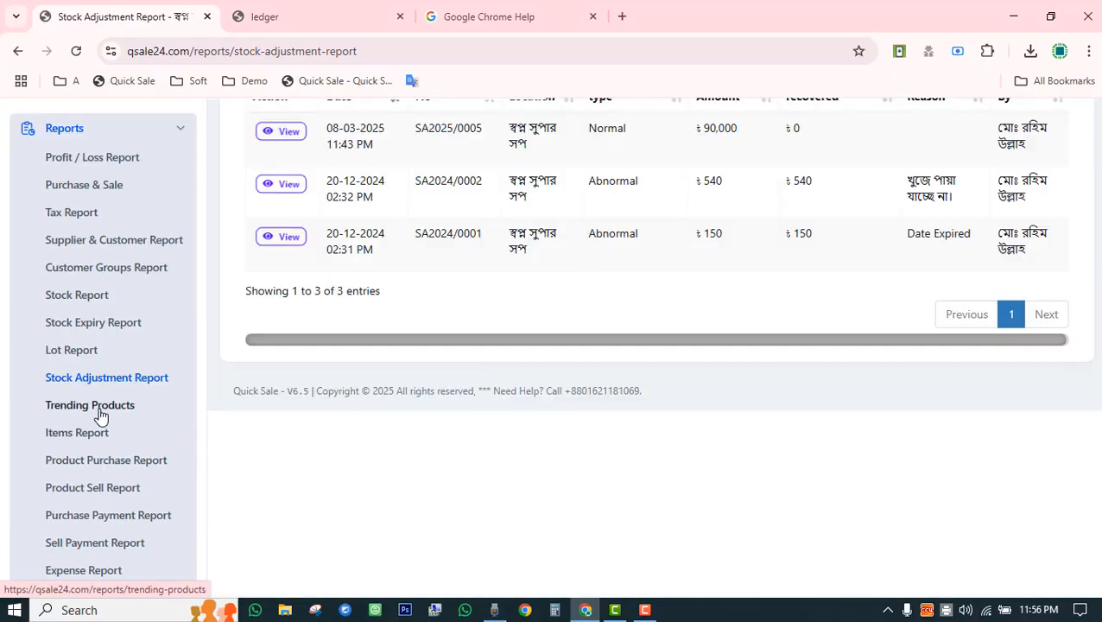
{"action": "left_click", "coordinate": [101, 414]}
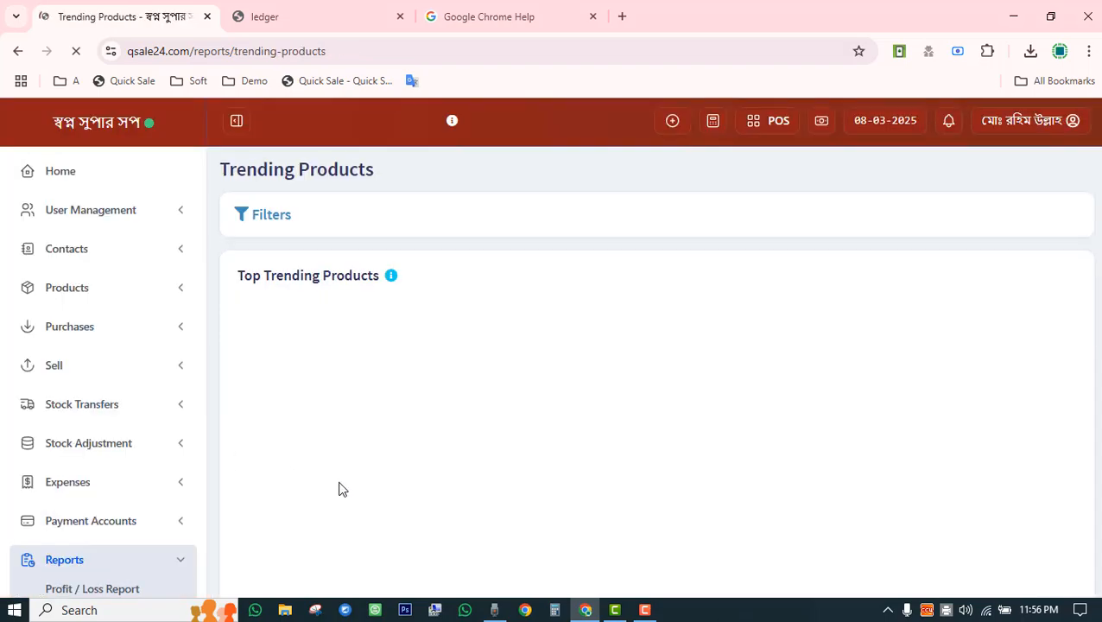
Limit the Trending Products chart to the Last 30 Days and apply the filter.
{"action": "scroll", "coordinate": [418, 467], "scroll_direction": "down", "scroll_amount": 3}
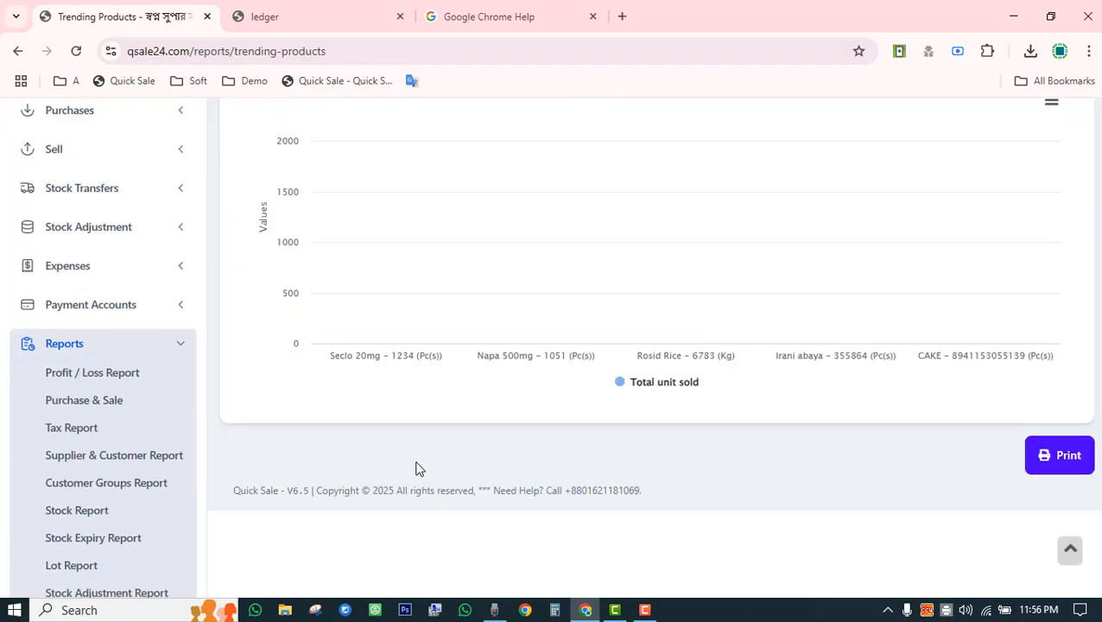
{"action": "scroll", "coordinate": [462, 467], "scroll_direction": "up", "scroll_amount": 3}
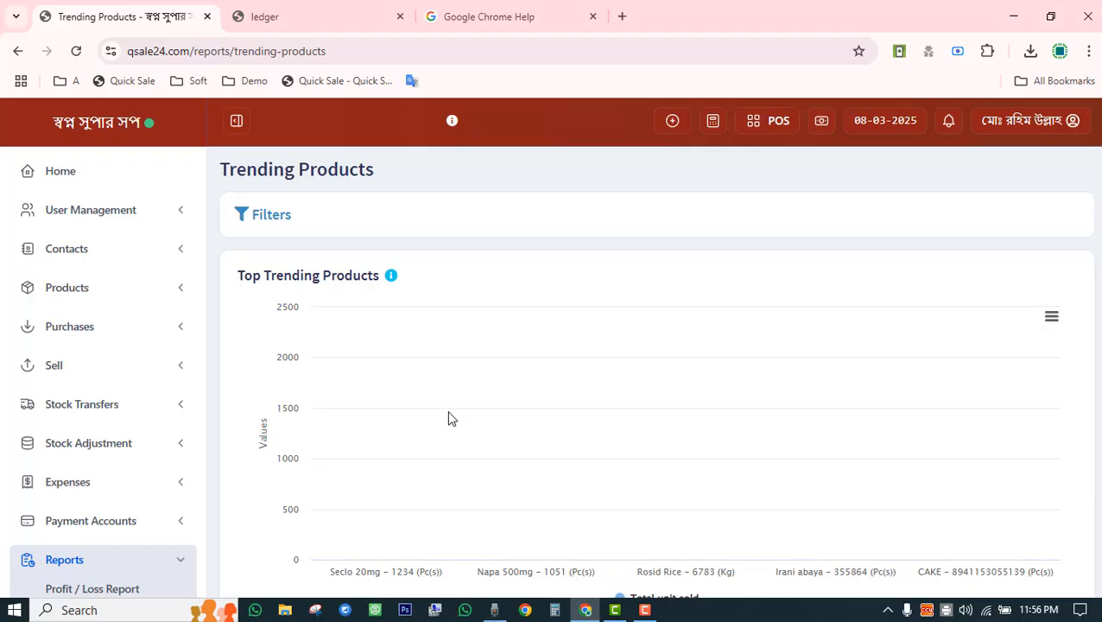
{"action": "left_click", "coordinate": [284, 214]}
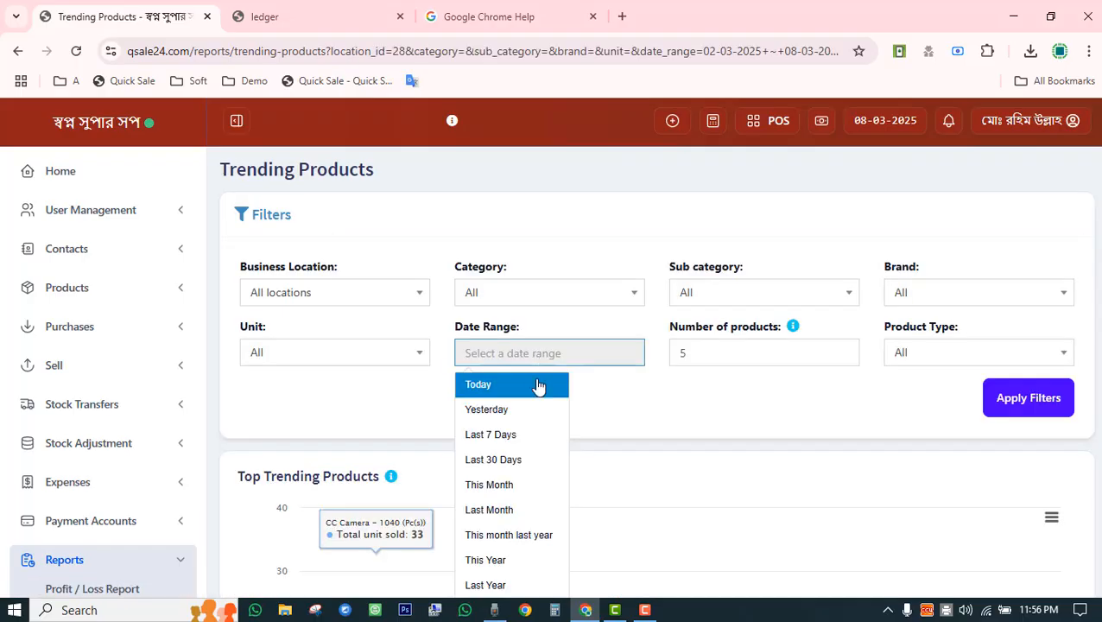
{"action": "left_click", "coordinate": [504, 461]}
{"action": "left_click", "coordinate": [1027, 402]}
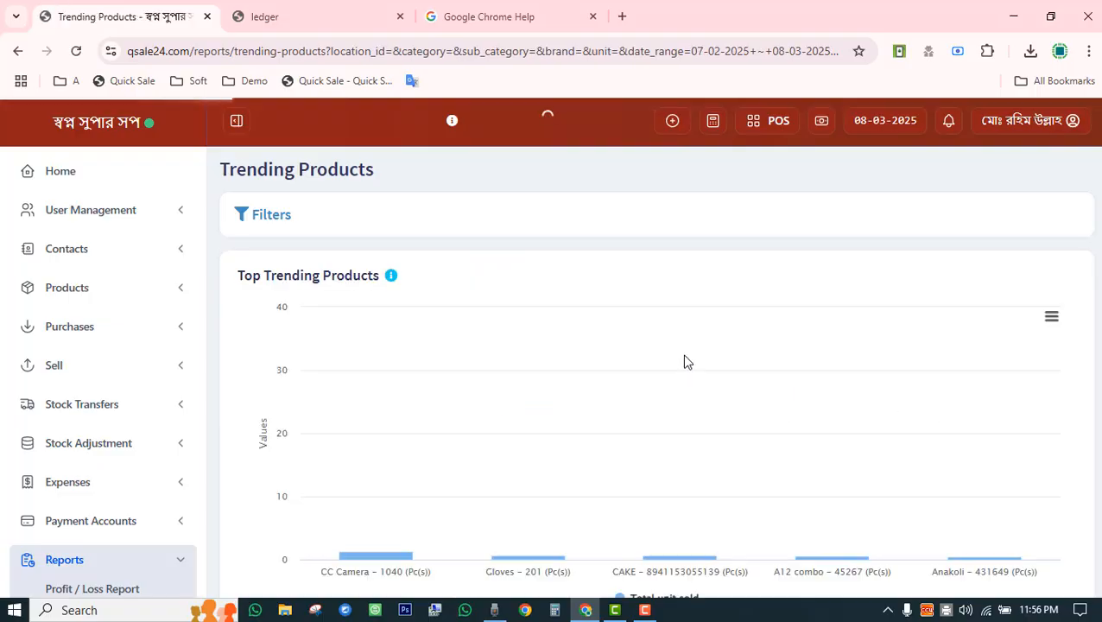
Reopen the chart filters, select the Number of products value, and review the chart.
{"action": "scroll", "coordinate": [684, 362], "scroll_direction": "down", "scroll_amount": 3}
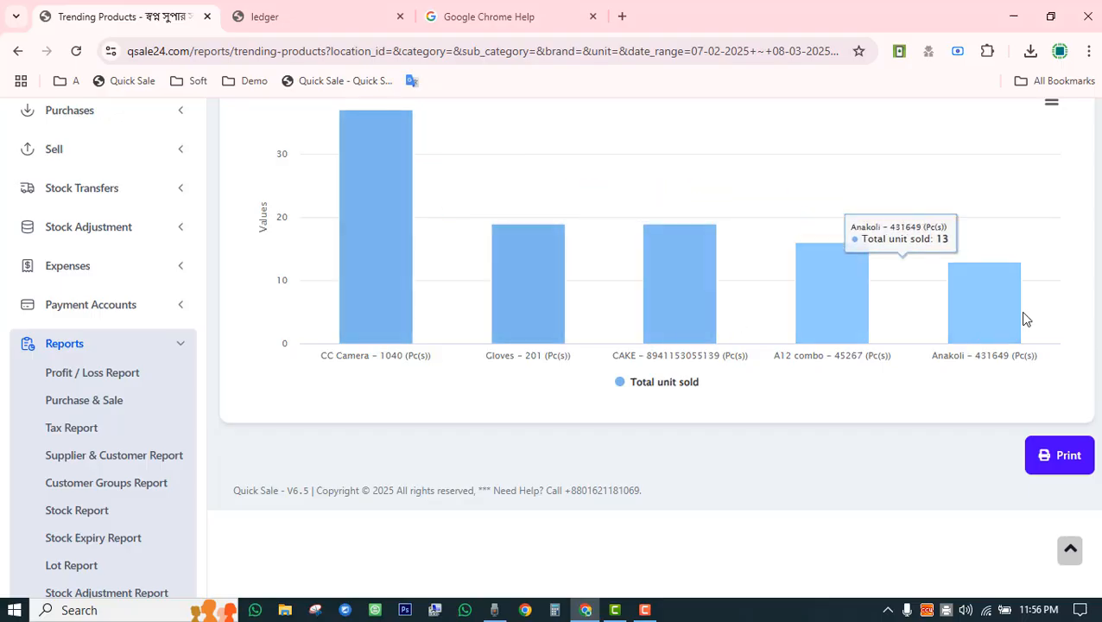
{"action": "scroll", "coordinate": [433, 418], "scroll_direction": "up", "scroll_amount": 3}
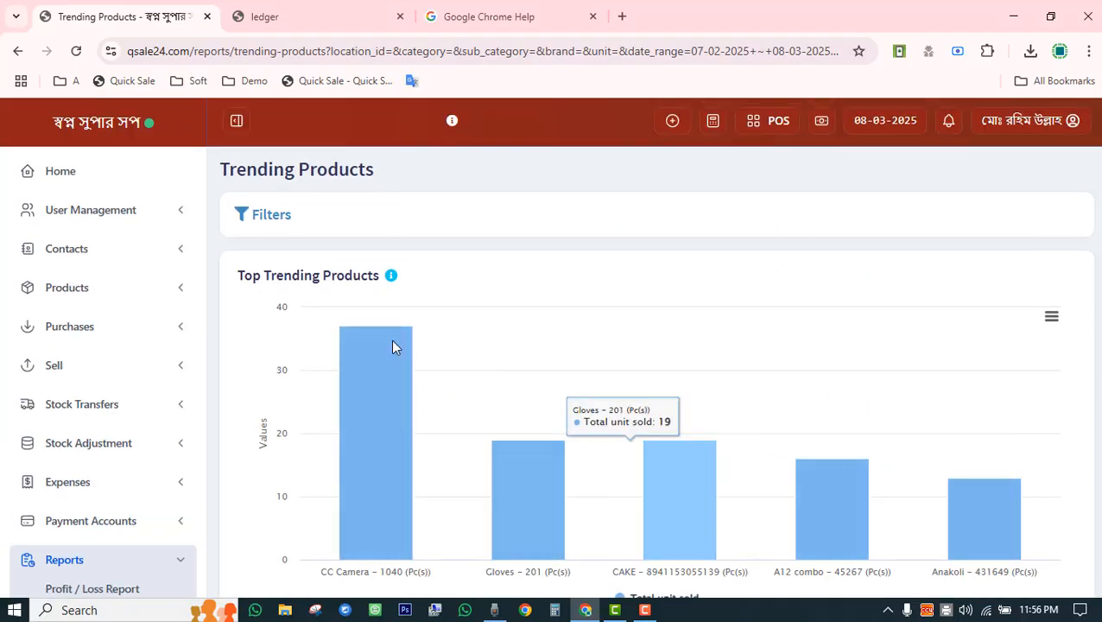
{"action": "left_click", "coordinate": [271, 217]}
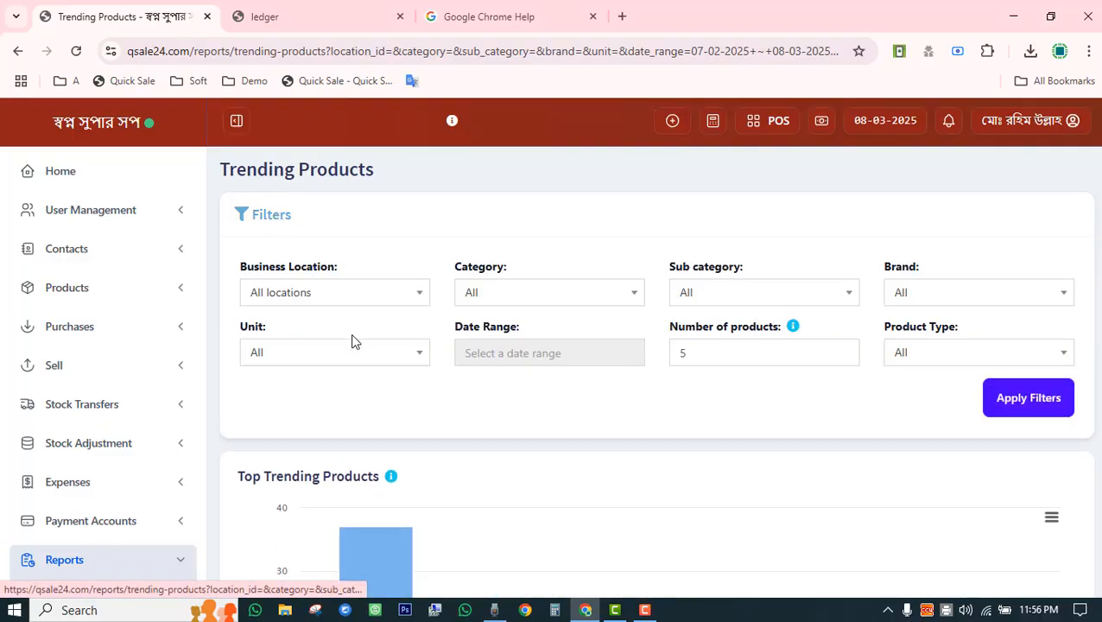
{"action": "double_click", "coordinate": [719, 360]}
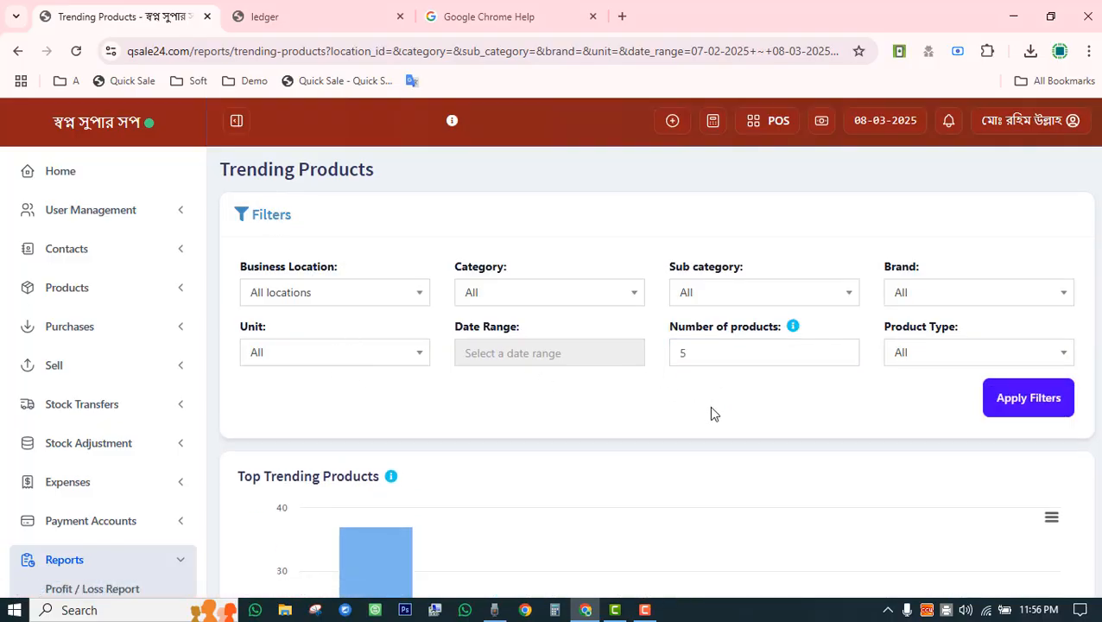
{"action": "scroll", "coordinate": [710, 408], "scroll_direction": "down", "scroll_amount": 5}
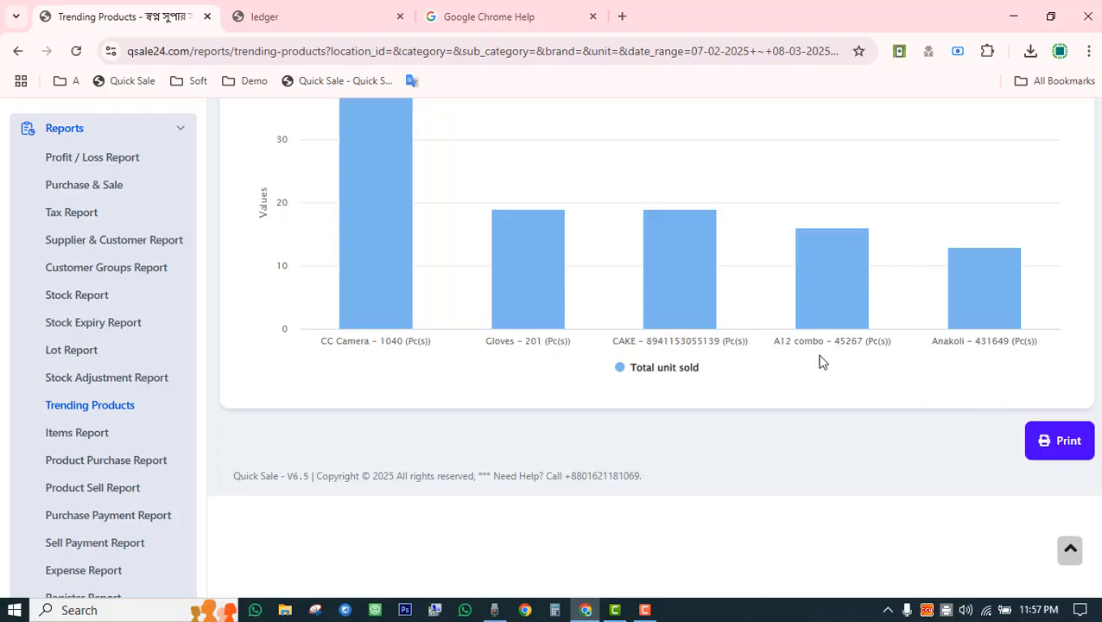
{"action": "mouse_move", "coordinate": [365, 302]}
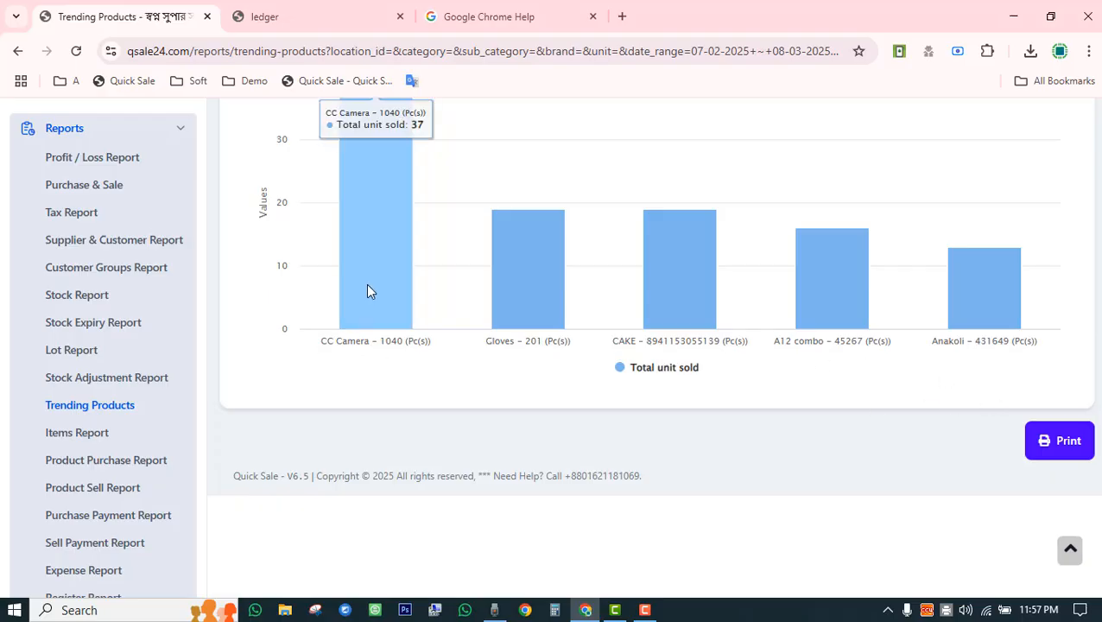
{"action": "scroll", "coordinate": [389, 511], "scroll_direction": "up", "scroll_amount": 2}
{"action": "scroll", "coordinate": [377, 501], "scroll_direction": "down", "scroll_amount": 2}
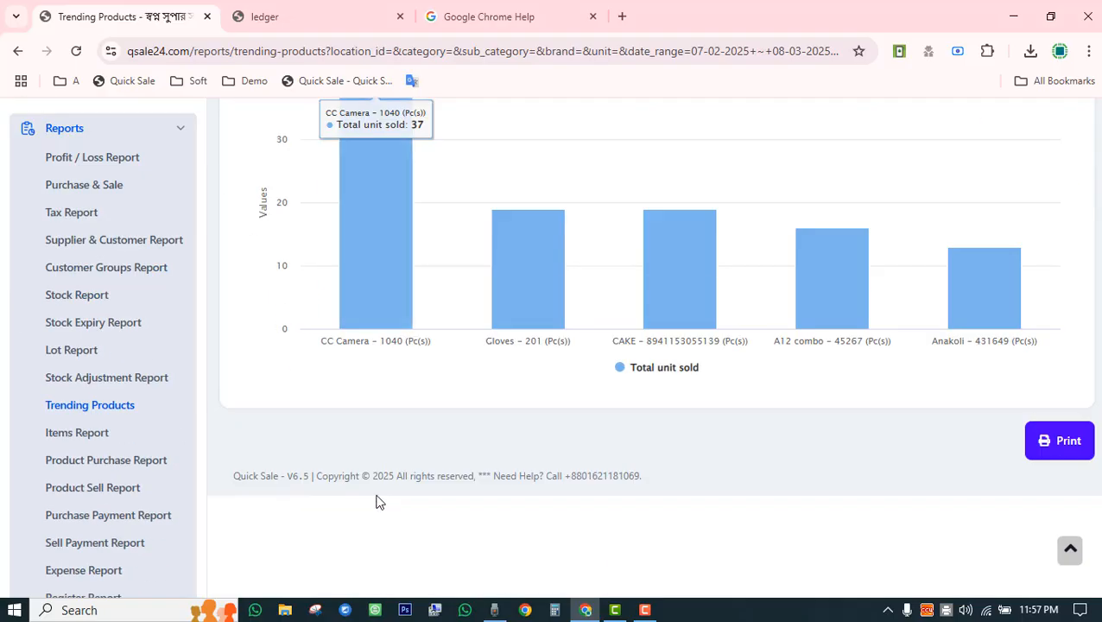
Open the Items Report and scroll through its rows.
{"action": "left_click", "coordinate": [63, 433]}
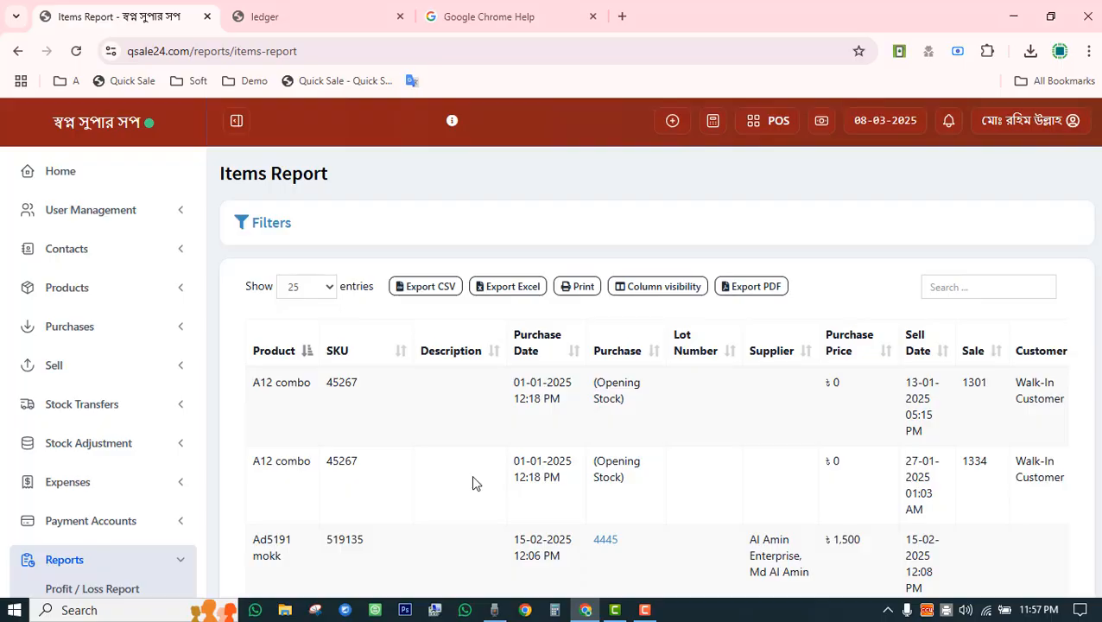
{"action": "scroll", "coordinate": [472, 483], "scroll_direction": "down", "scroll_amount": 2}
{"action": "scroll", "coordinate": [476, 484], "scroll_direction": "down", "scroll_amount": 4}
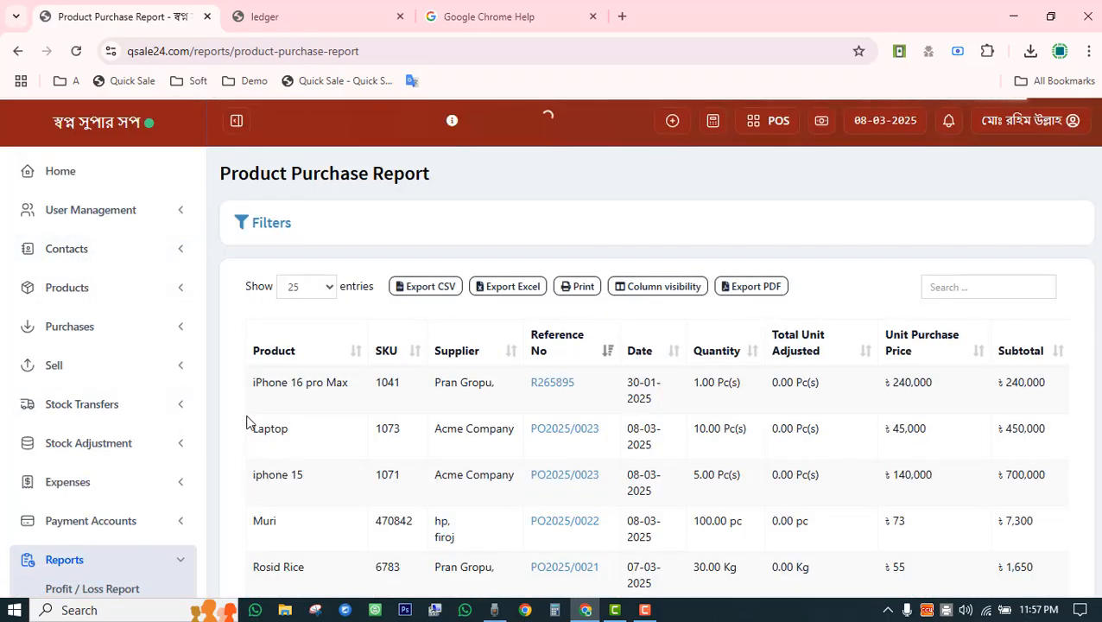
{"action": "scroll", "coordinate": [249, 425], "scroll_direction": "down", "scroll_amount": 2}
{"action": "scroll", "coordinate": [249, 425], "scroll_direction": "down", "scroll_amount": 2}
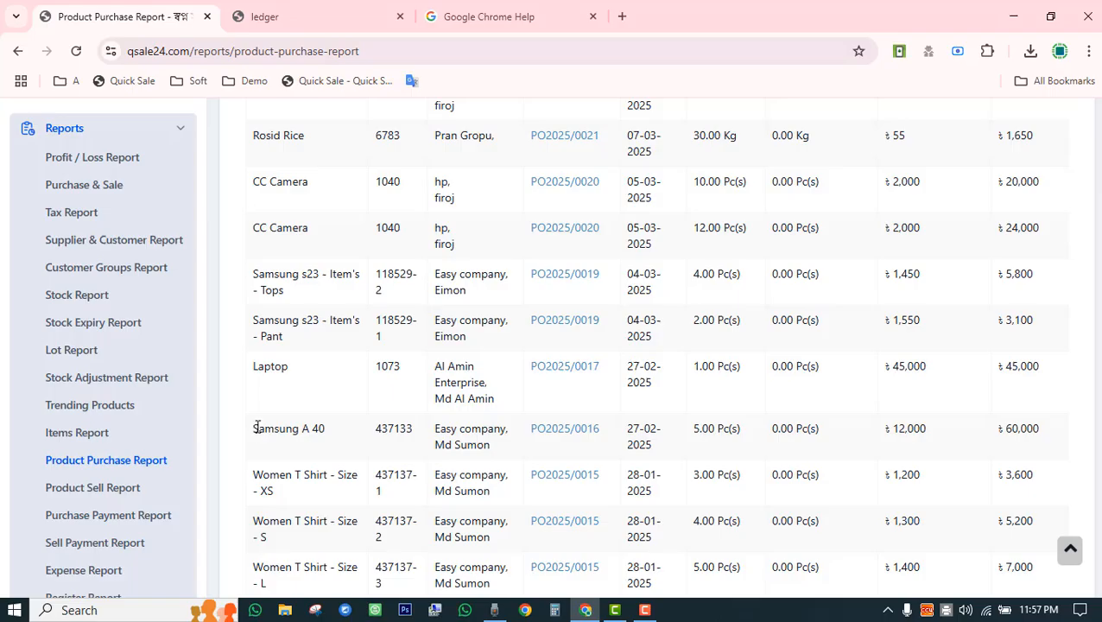
Look through the Product Sell Report, then open and scroll the Purchase Payment Report.
{"action": "left_click", "coordinate": [89, 491]}
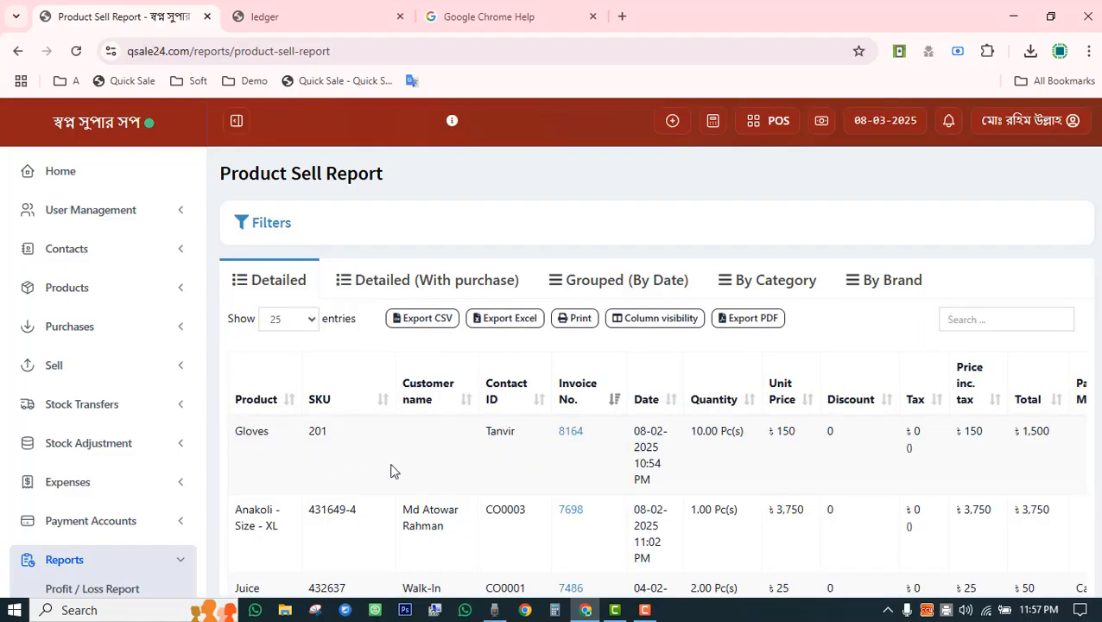
{"action": "scroll", "coordinate": [406, 462], "scroll_direction": "down", "scroll_amount": 3}
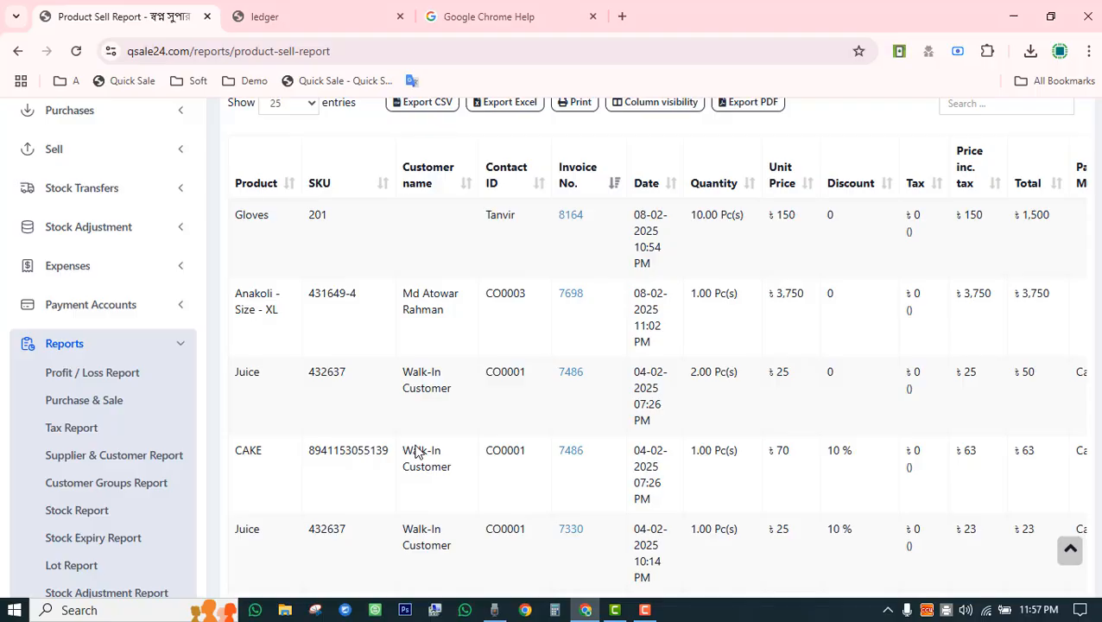
{"action": "scroll", "coordinate": [415, 449], "scroll_direction": "down", "scroll_amount": 6}
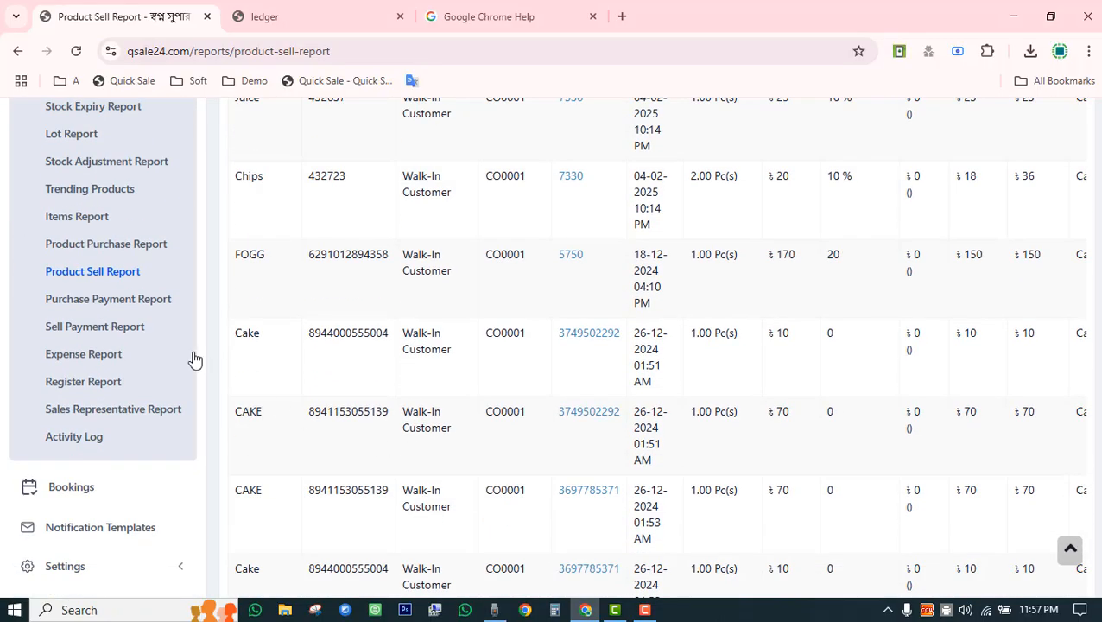
{"action": "left_click", "coordinate": [125, 303]}
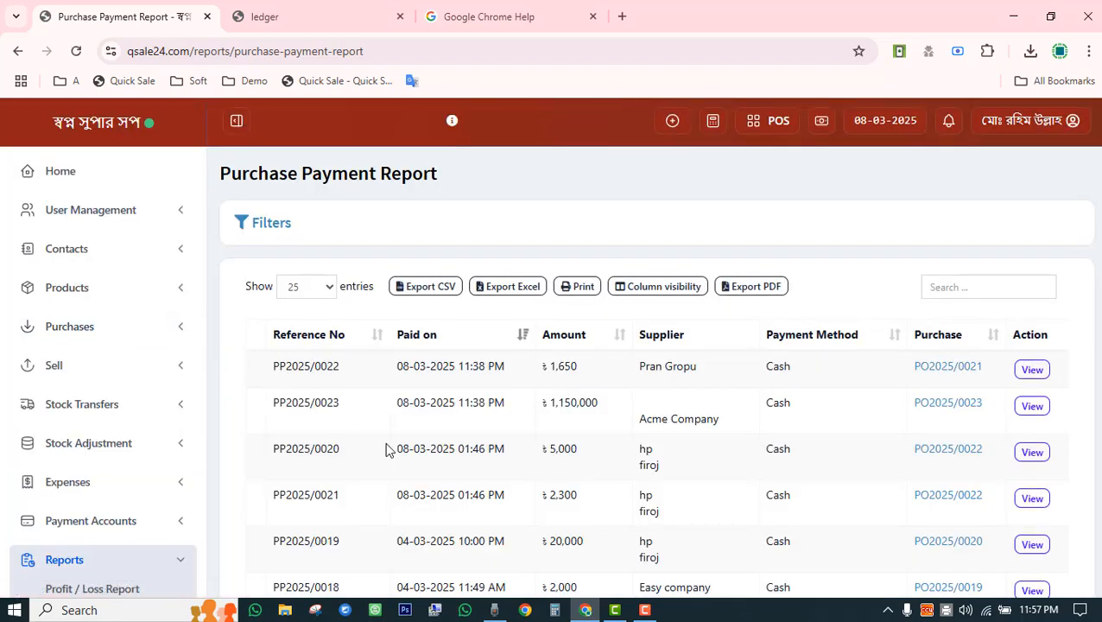
{"action": "scroll", "coordinate": [387, 450], "scroll_direction": "down", "scroll_amount": 5}
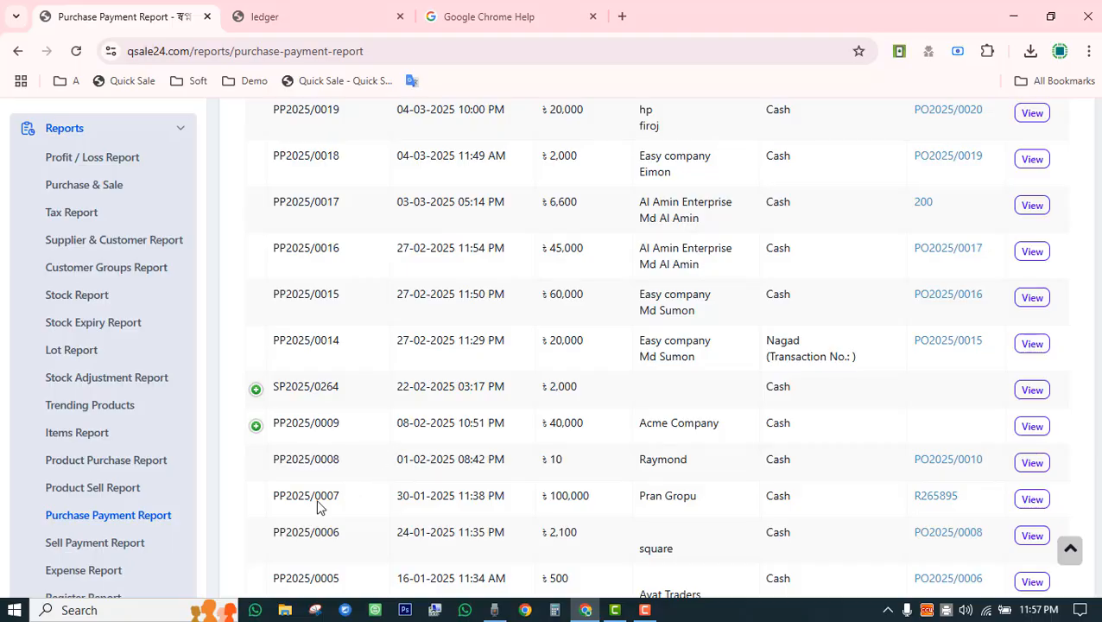
Open the Sell Payment Report and scroll through its customer payments.
{"action": "left_click", "coordinate": [116, 546]}
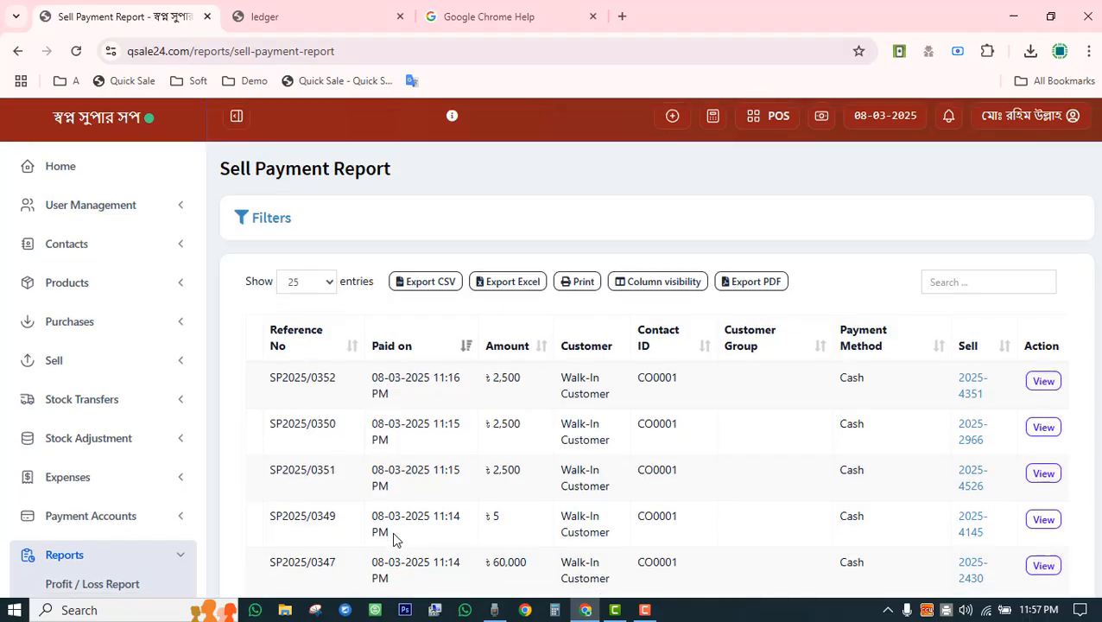
{"action": "scroll", "coordinate": [394, 539], "scroll_direction": "down", "scroll_amount": 8}
{"action": "scroll", "coordinate": [399, 539], "scroll_direction": "down", "scroll_amount": 5}
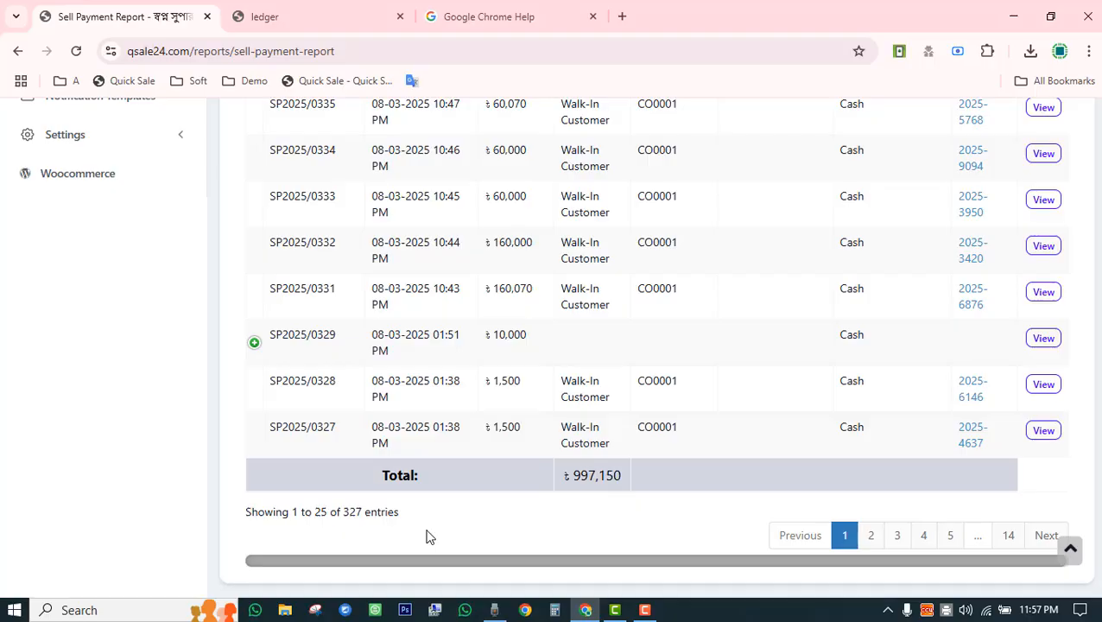
{"action": "scroll", "coordinate": [426, 535], "scroll_direction": "up", "scroll_amount": 13}
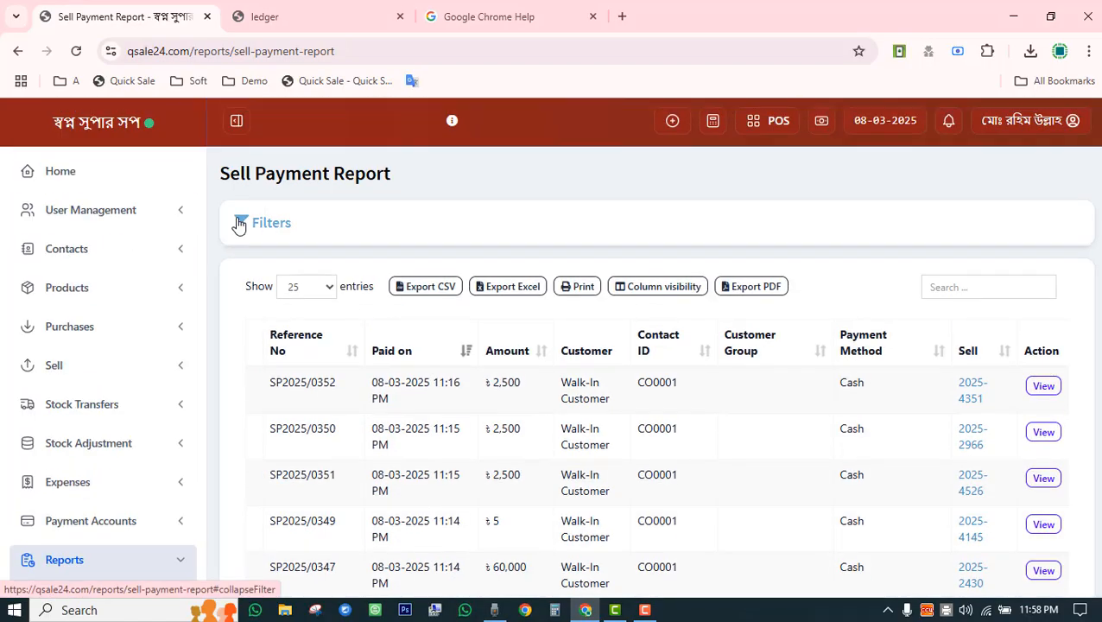
Filter the Sell Payment Report's Payment Method to Cash and review the cash receipts.
{"action": "left_click", "coordinate": [238, 223]}
{"action": "left_click", "coordinate": [720, 315]}
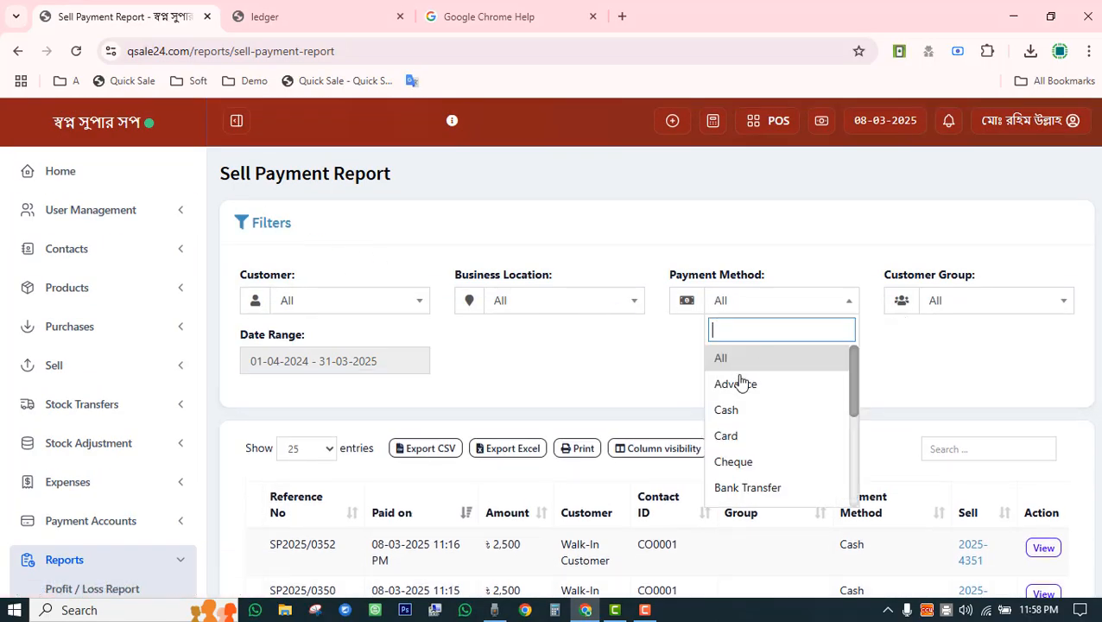
{"action": "left_click", "coordinate": [736, 419]}
{"action": "left_click", "coordinate": [772, 309]}
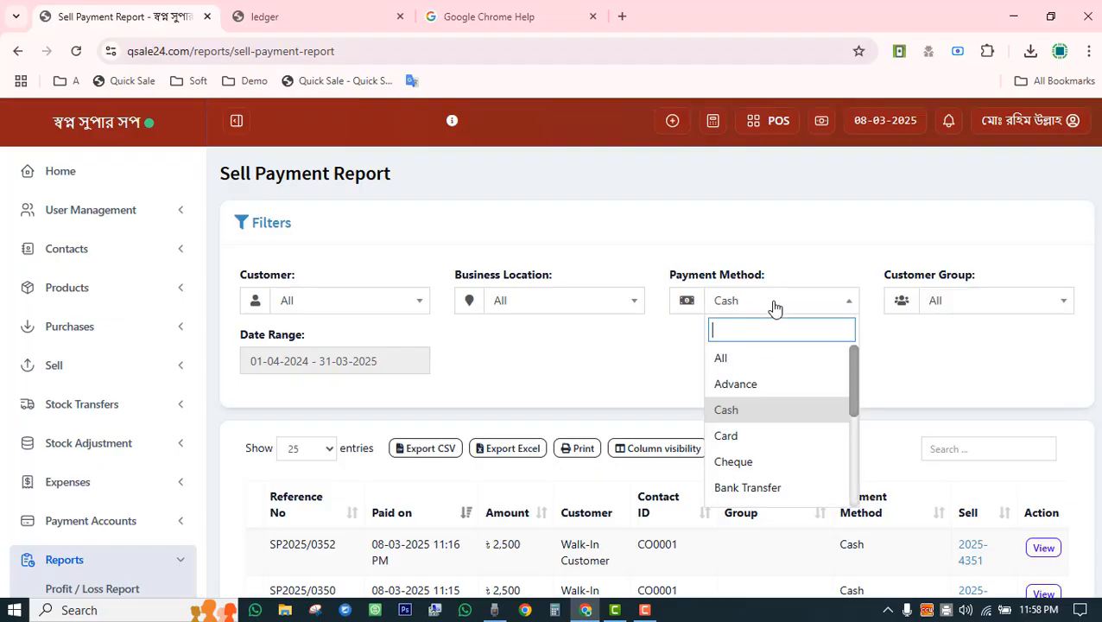
{"action": "left_click", "coordinate": [557, 393]}
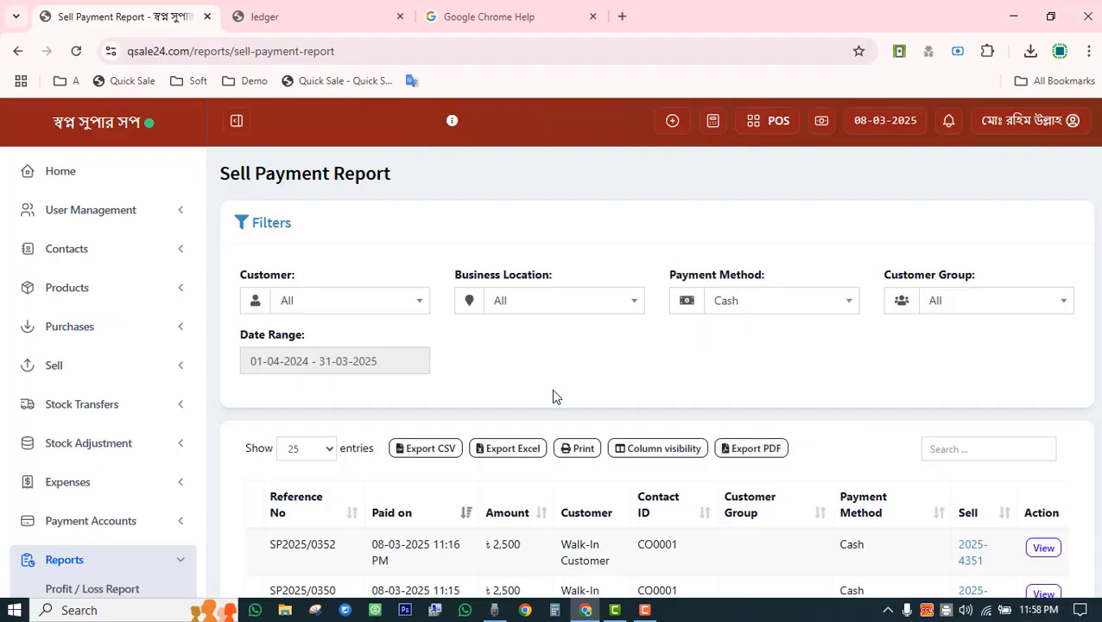
{"action": "scroll", "coordinate": [553, 397], "scroll_direction": "down", "scroll_amount": 10}
{"action": "scroll", "coordinate": [549, 403], "scroll_direction": "up", "scroll_amount": 10}
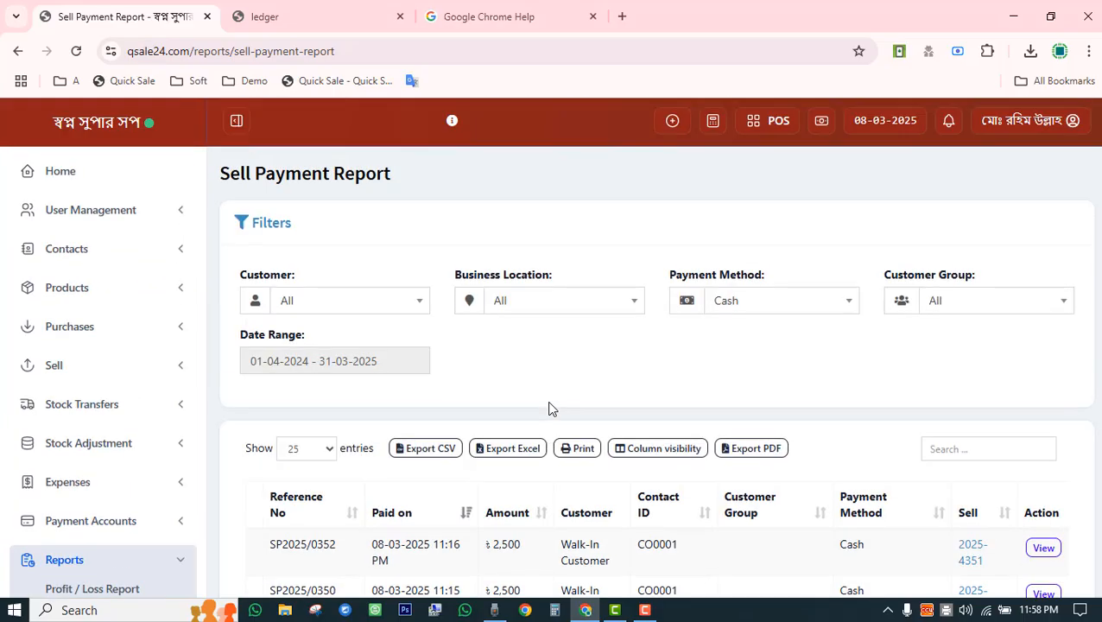
{"action": "scroll", "coordinate": [423, 404], "scroll_direction": "down", "scroll_amount": 8}
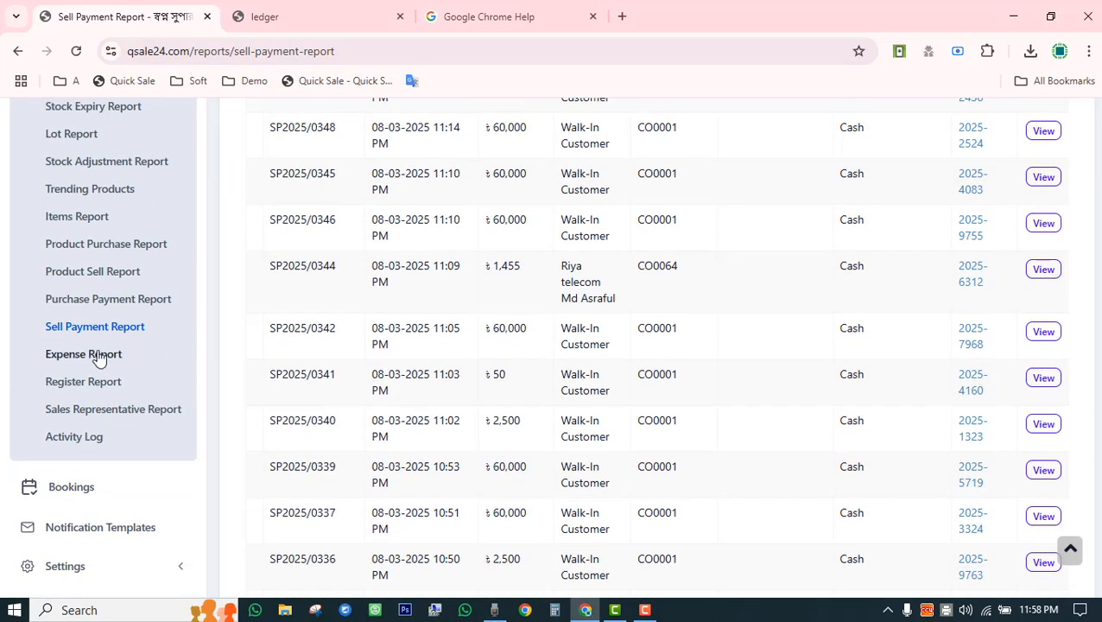
Open the Expense Report with its filters expanded to check the Employee Salary total.
{"action": "left_click", "coordinate": [92, 356]}
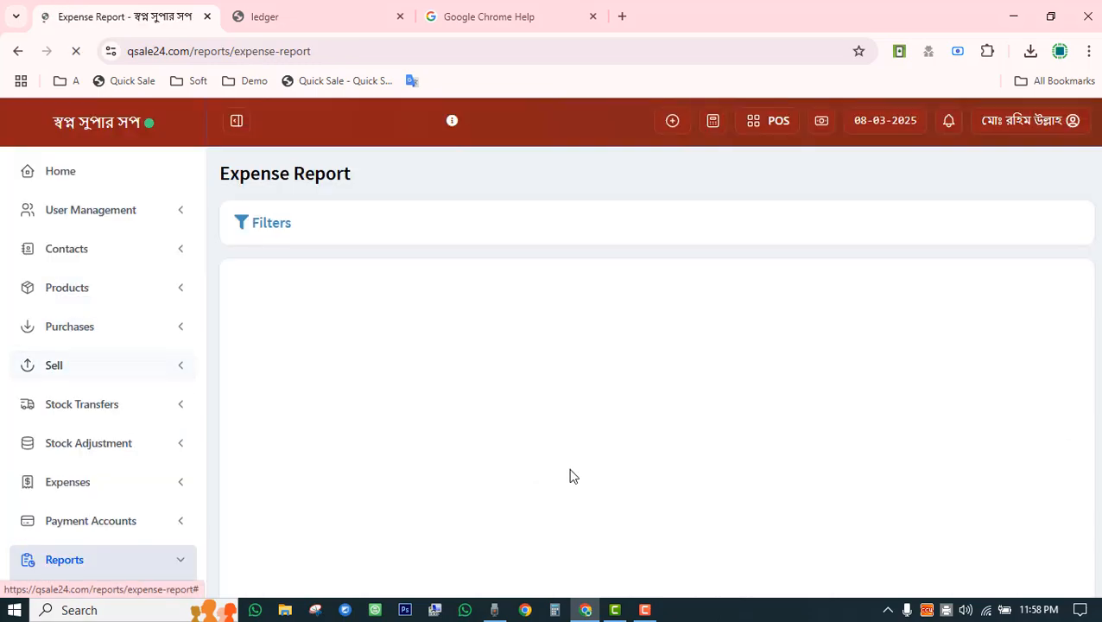
{"action": "scroll", "coordinate": [487, 413], "scroll_direction": "down", "scroll_amount": 3}
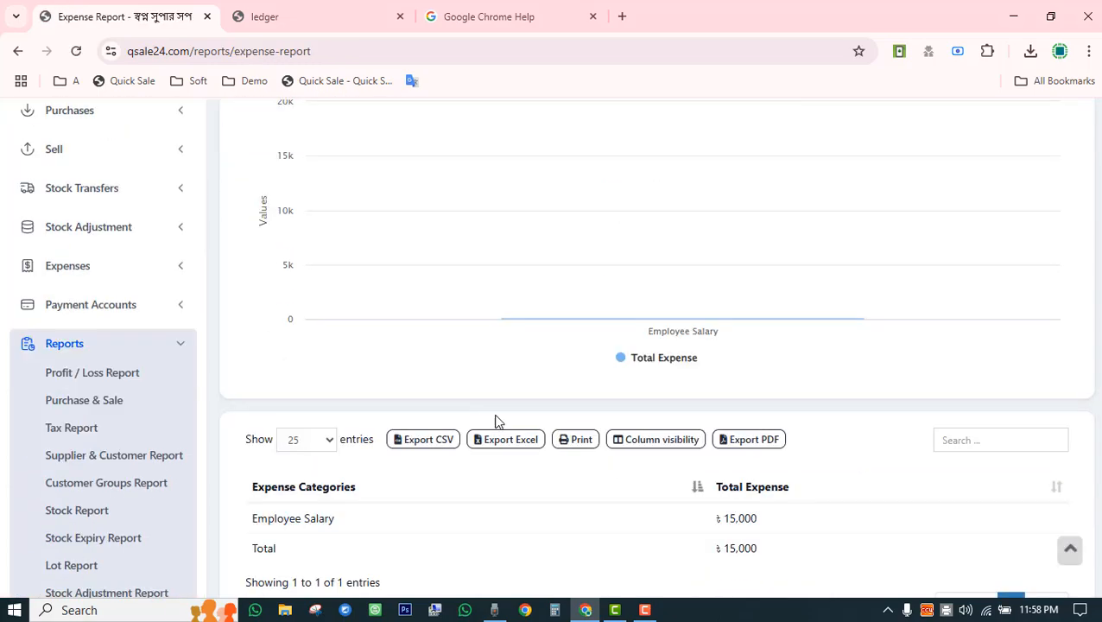
{"action": "mouse_move", "coordinate": [623, 322]}
{"action": "scroll", "coordinate": [458, 296], "scroll_direction": "up", "scroll_amount": 3}
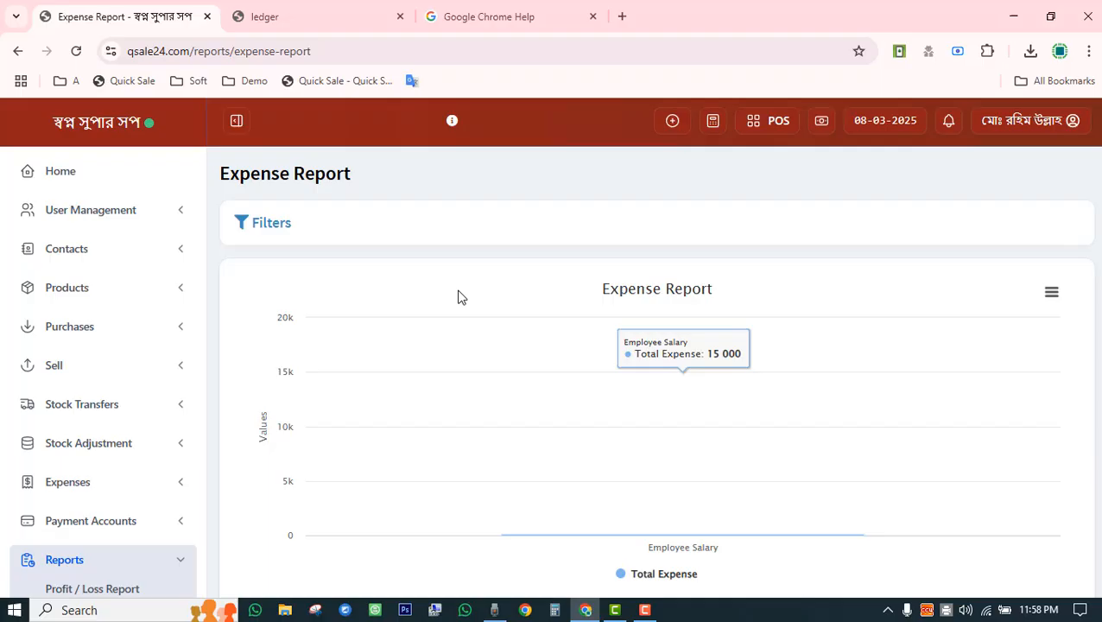
{"action": "left_click", "coordinate": [281, 225]}
{"action": "scroll", "coordinate": [786, 380], "scroll_direction": "down", "scroll_amount": 5}
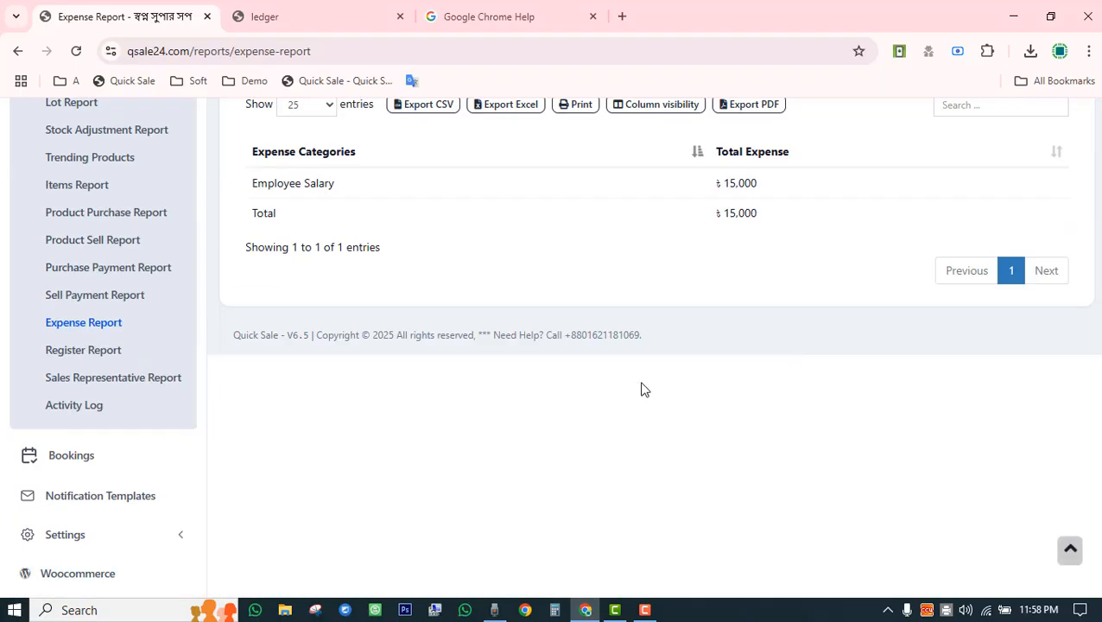
Open the Register Report and scroll its session table across to the payment totals.
{"action": "left_click", "coordinate": [98, 352]}
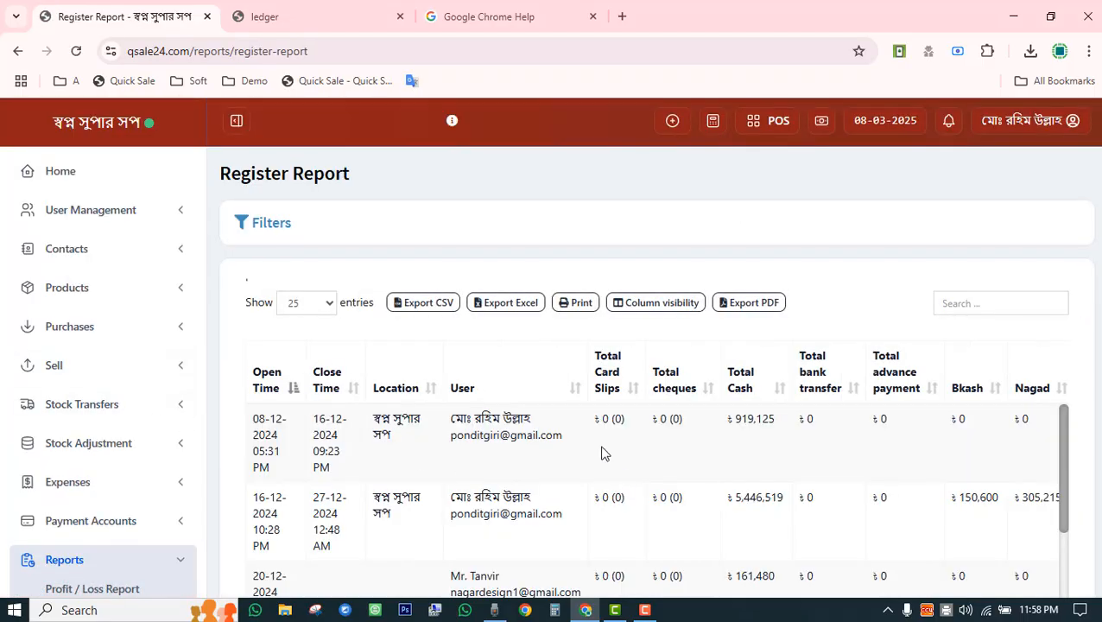
{"action": "scroll", "coordinate": [516, 363], "scroll_direction": "down", "scroll_amount": 3}
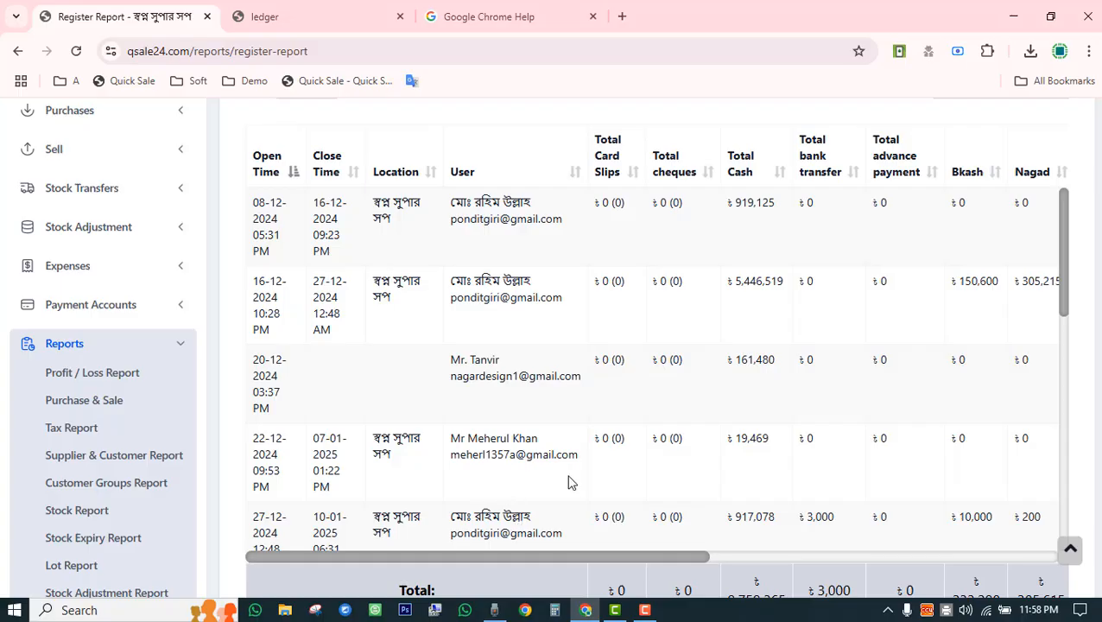
{"action": "left_click_drag", "start_coordinate": [659, 557], "coordinate": [572, 562]}
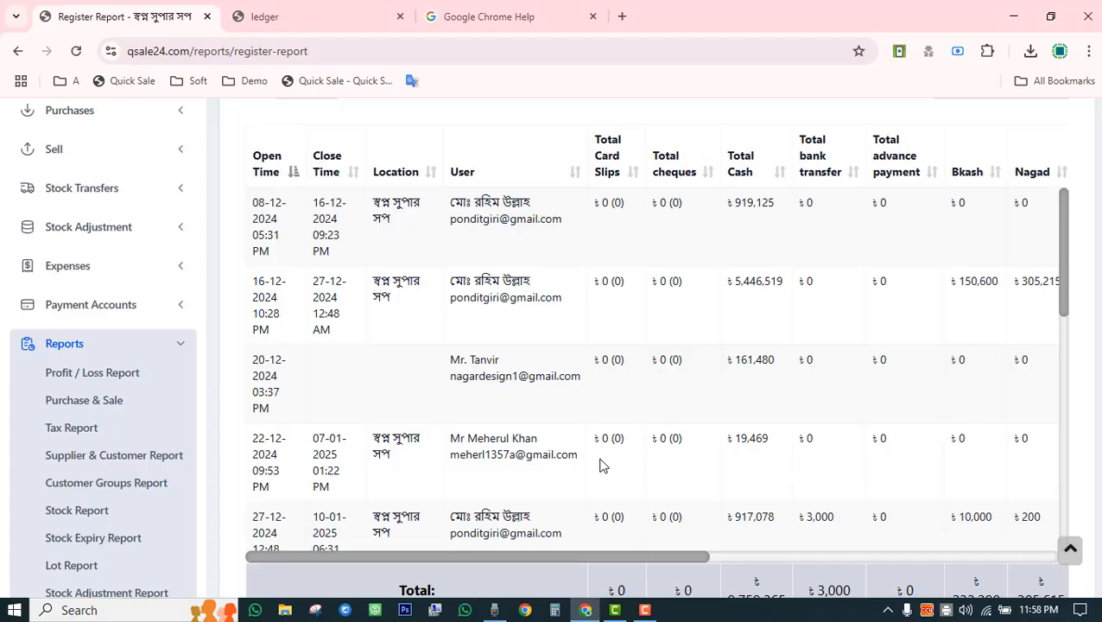
{"action": "scroll", "coordinate": [603, 467], "scroll_direction": "down", "scroll_amount": 10}
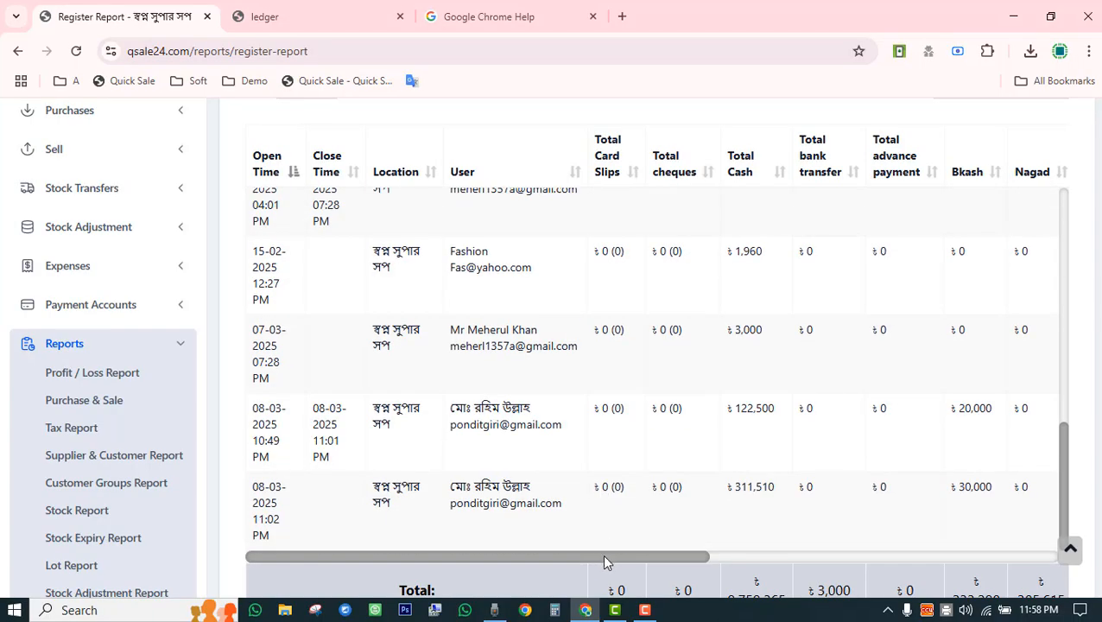
{"action": "left_click_drag", "start_coordinate": [605, 557], "coordinate": [1097, 569]}
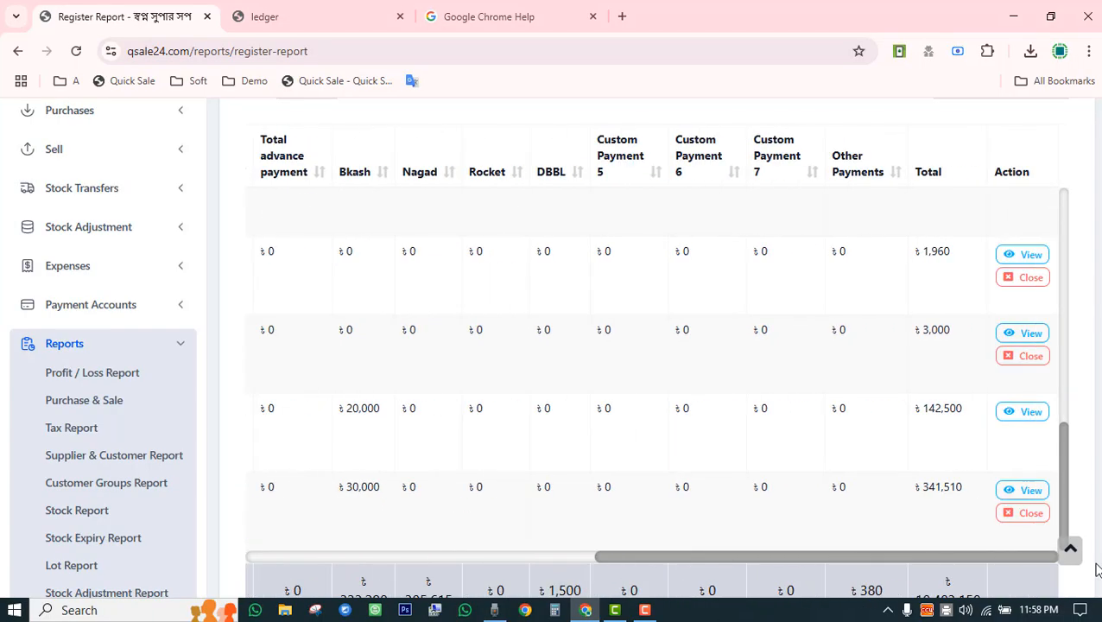
{"action": "left_click", "coordinate": [1027, 412]}
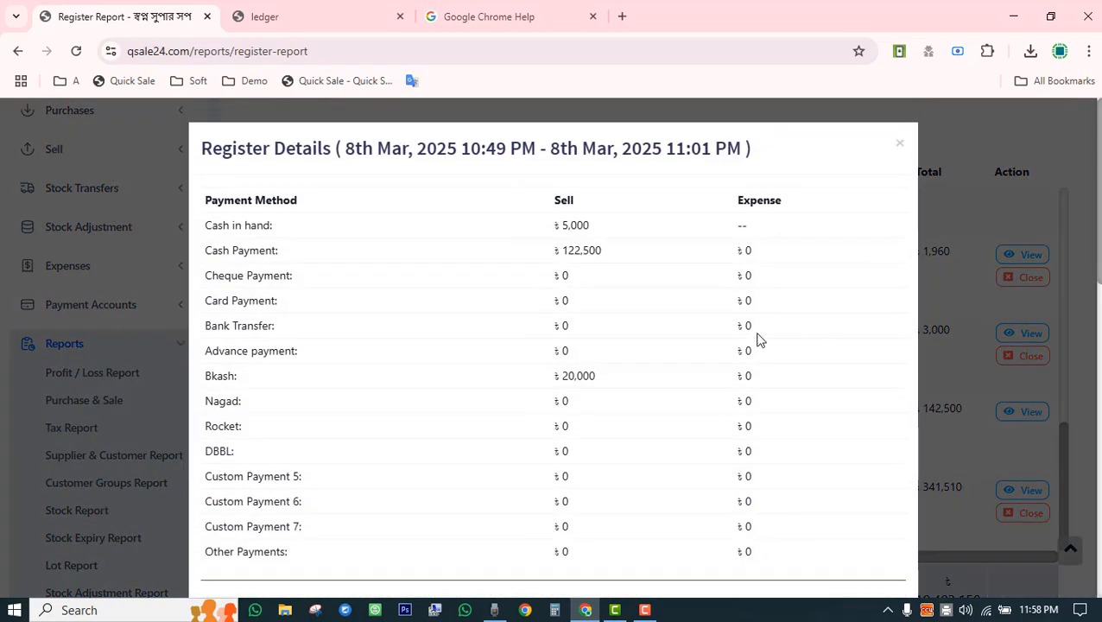
{"action": "left_click_drag", "start_coordinate": [341, 148], "coordinate": [396, 145]}
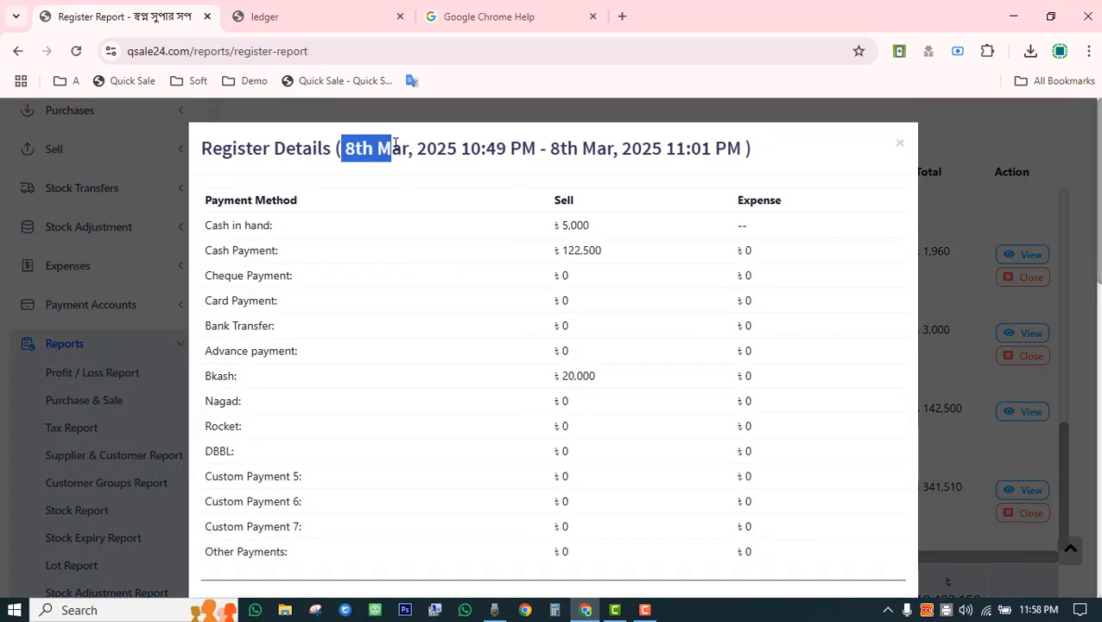
{"action": "left_click_drag", "start_coordinate": [552, 224], "coordinate": [615, 254]}
{"action": "scroll", "coordinate": [604, 319], "scroll_direction": "down", "scroll_amount": 3}
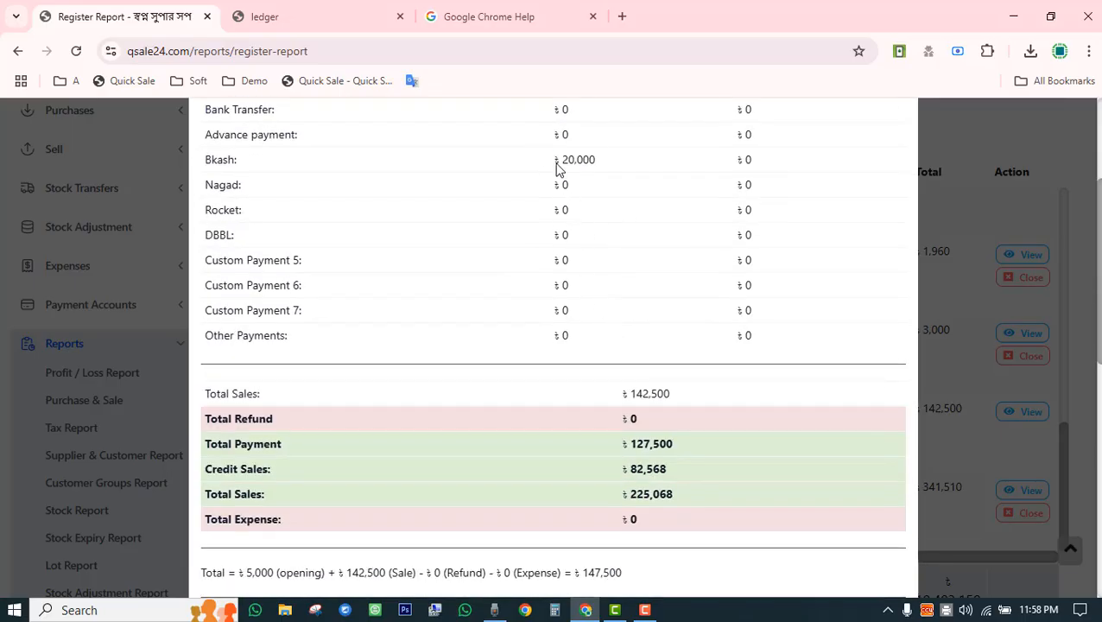
{"action": "left_click_drag", "start_coordinate": [553, 163], "coordinate": [602, 158]}
{"action": "scroll", "coordinate": [615, 328], "scroll_direction": "down", "scroll_amount": 3}
{"action": "scroll", "coordinate": [609, 350], "scroll_direction": "down", "scroll_amount": 4}
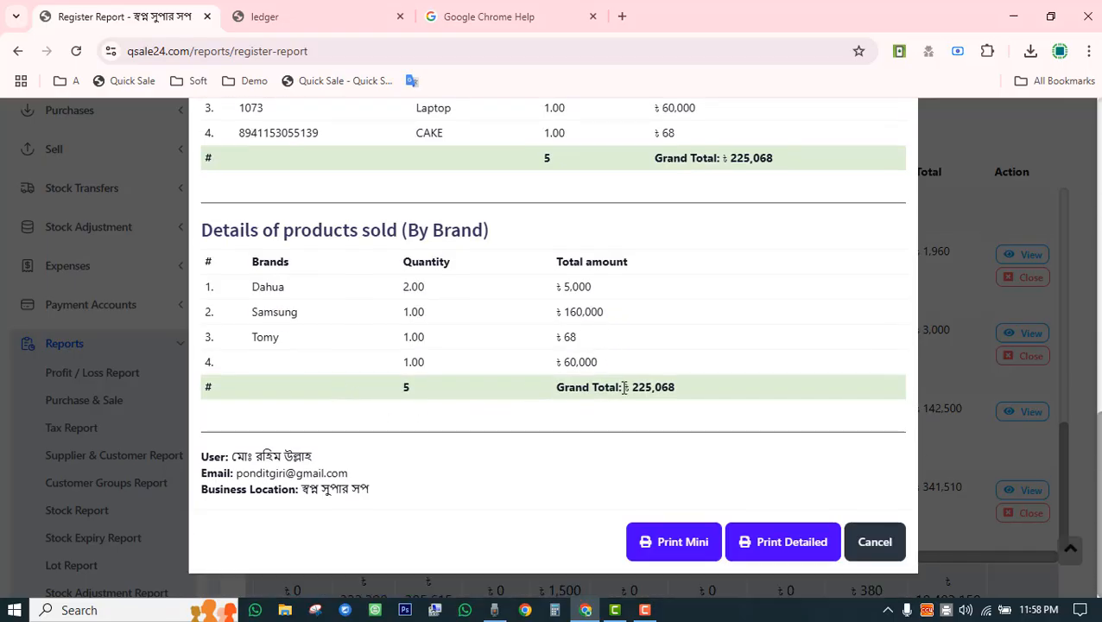
{"action": "left_click_drag", "start_coordinate": [625, 387], "coordinate": [690, 393]}
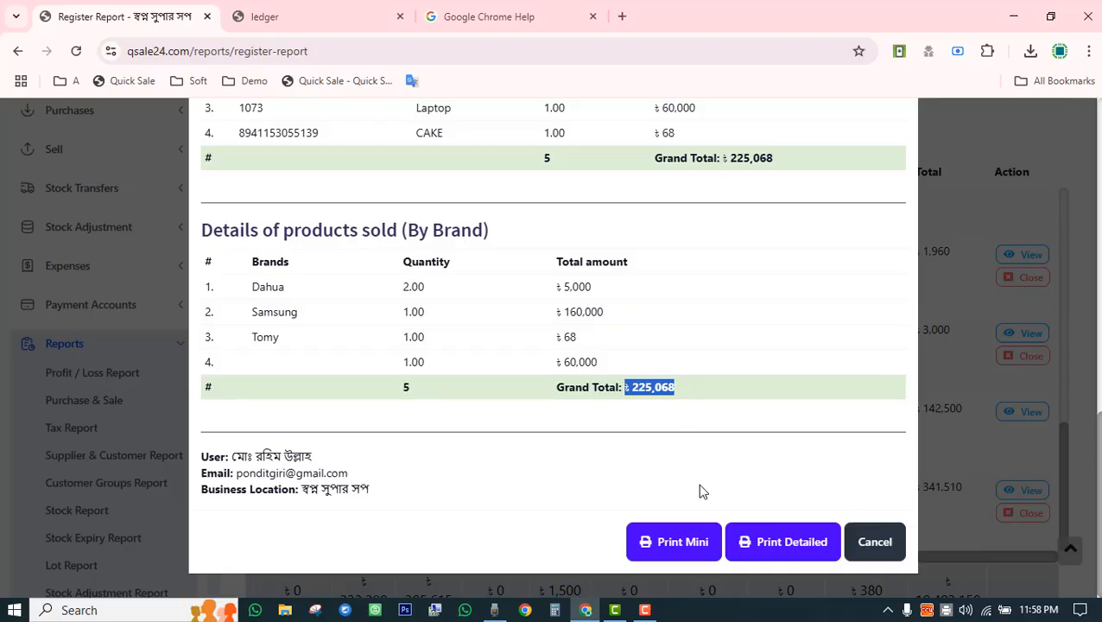
{"action": "left_click", "coordinate": [874, 543]}
{"action": "scroll", "coordinate": [432, 406], "scroll_direction": "down", "scroll_amount": 5}
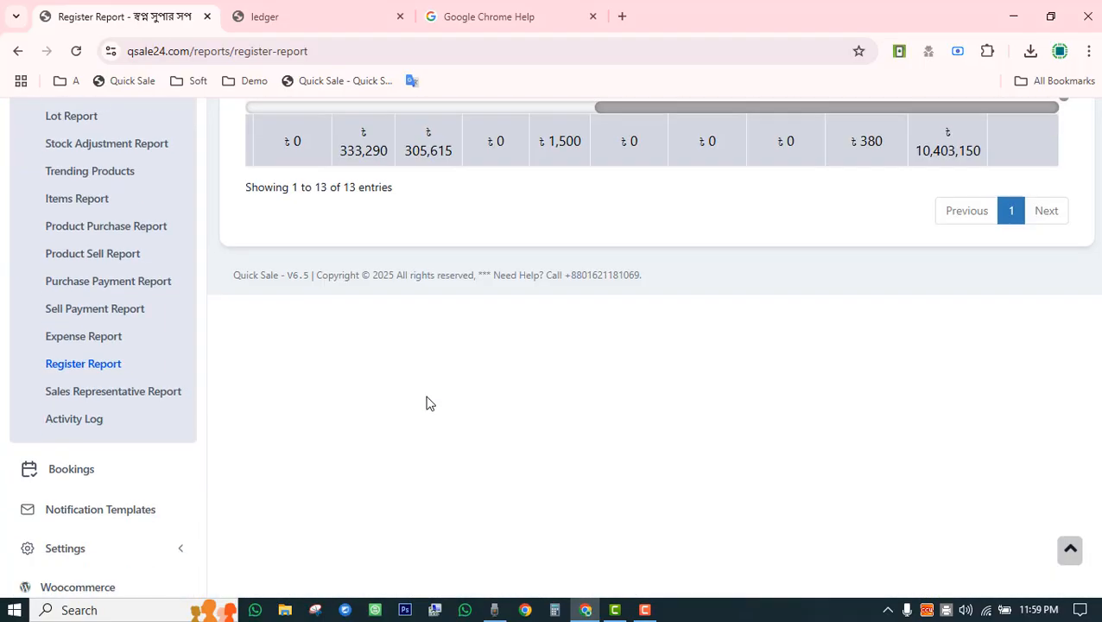
{"action": "scroll", "coordinate": [433, 406], "scroll_direction": "up", "scroll_amount": 5}
{"action": "scroll", "coordinate": [428, 390], "scroll_direction": "down", "scroll_amount": 5}
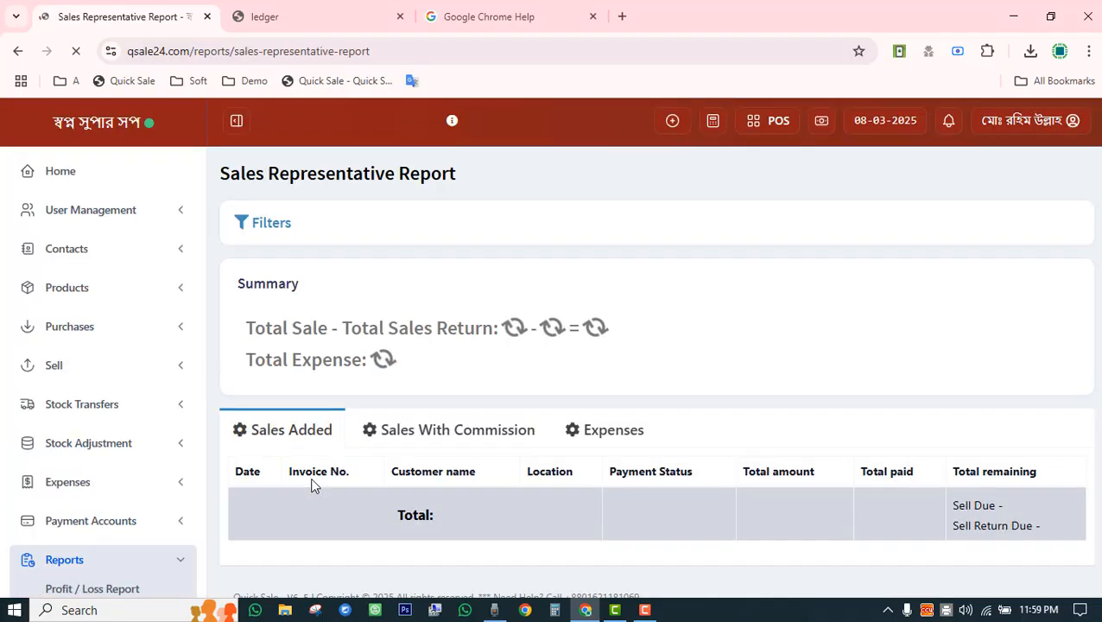
Scroll through the Sales Representative Report totals, then switch to the Activity Log.
{"action": "scroll", "coordinate": [670, 397], "scroll_direction": "down", "scroll_amount": 3}
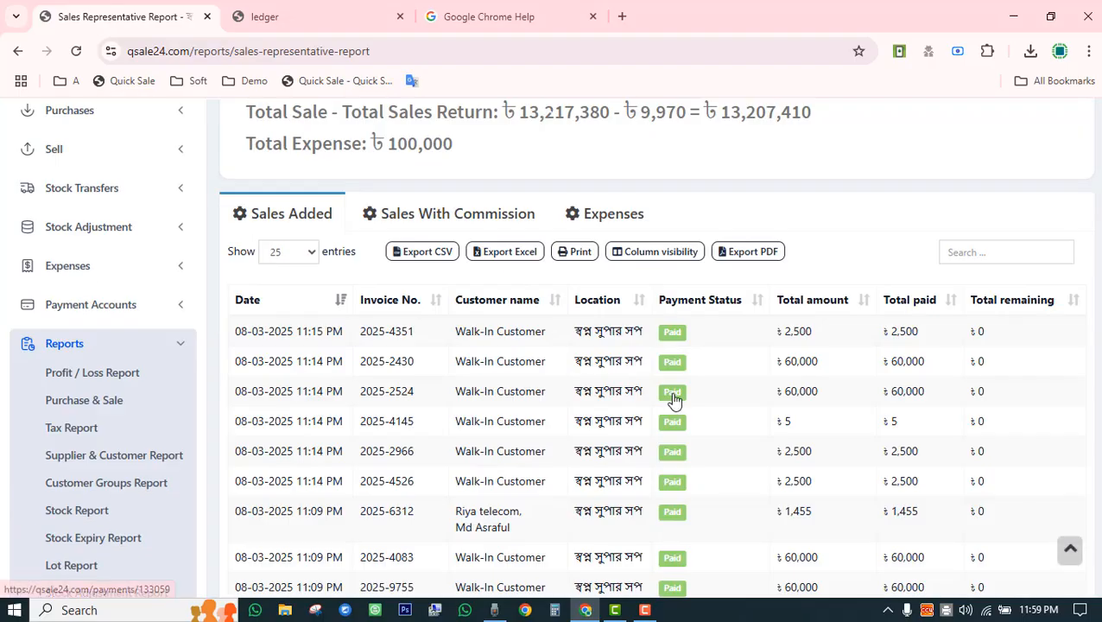
{"action": "scroll", "coordinate": [484, 368], "scroll_direction": "down", "scroll_amount": 3}
{"action": "scroll", "coordinate": [553, 386], "scroll_direction": "down", "scroll_amount": 6}
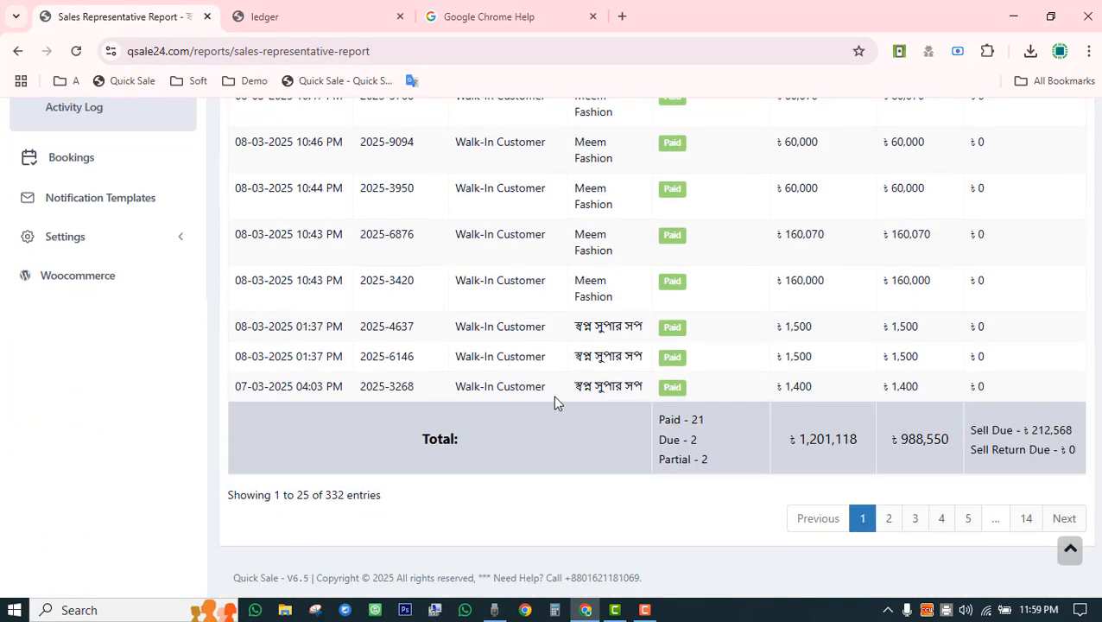
{"action": "scroll", "coordinate": [514, 423], "scroll_direction": "up", "scroll_amount": 5}
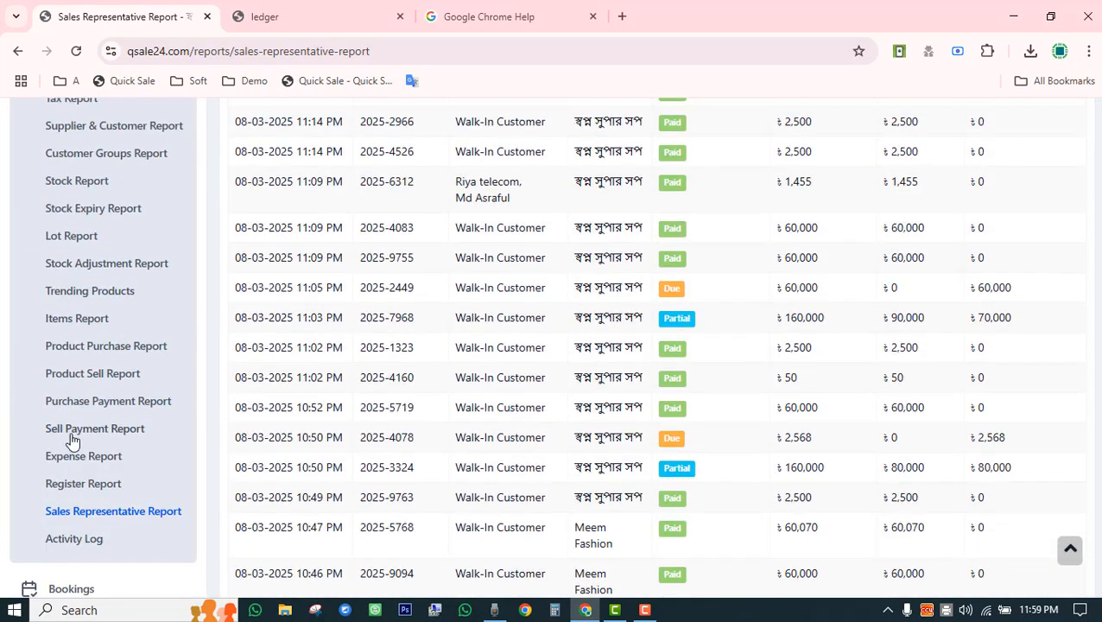
{"action": "left_click", "coordinate": [84, 543]}
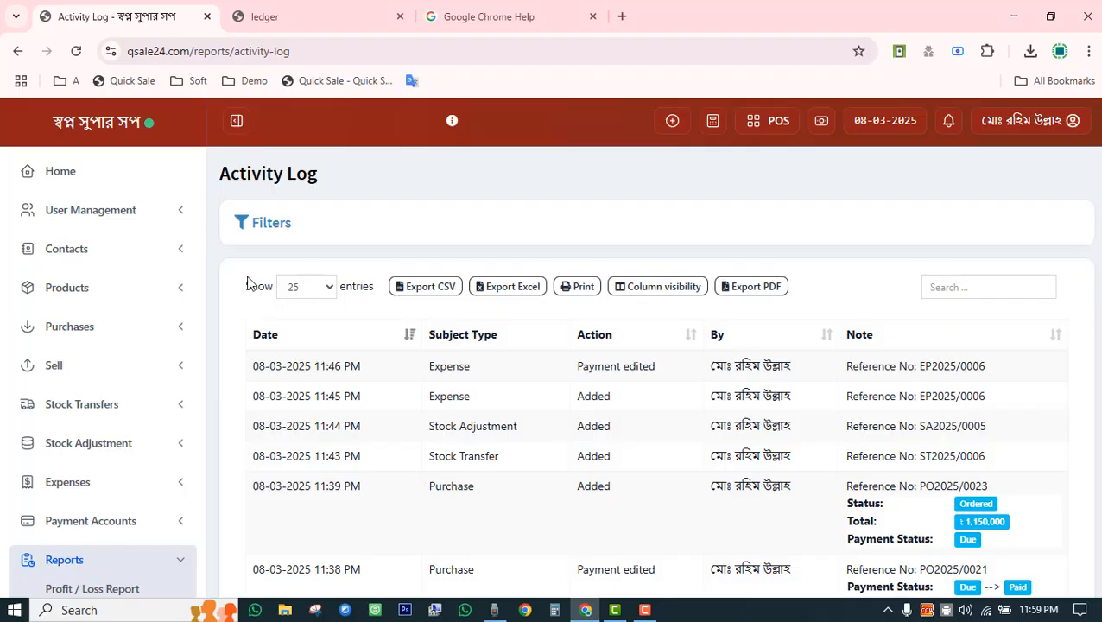
{"action": "left_click", "coordinate": [273, 229]}
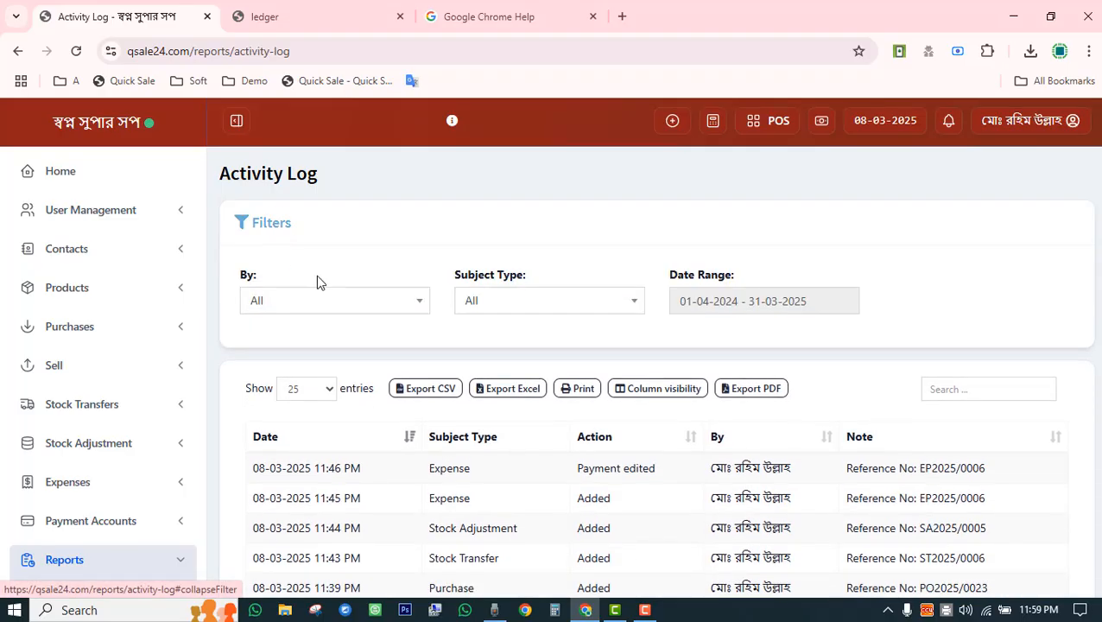
{"action": "left_click", "coordinate": [393, 315]}
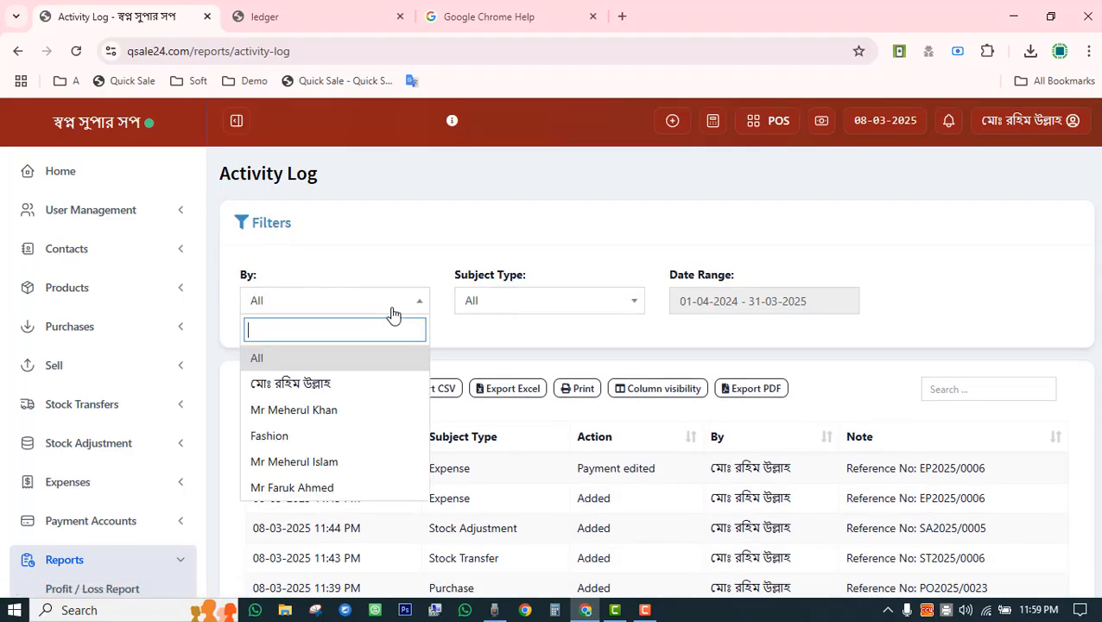
{"action": "left_click", "coordinate": [349, 386]}
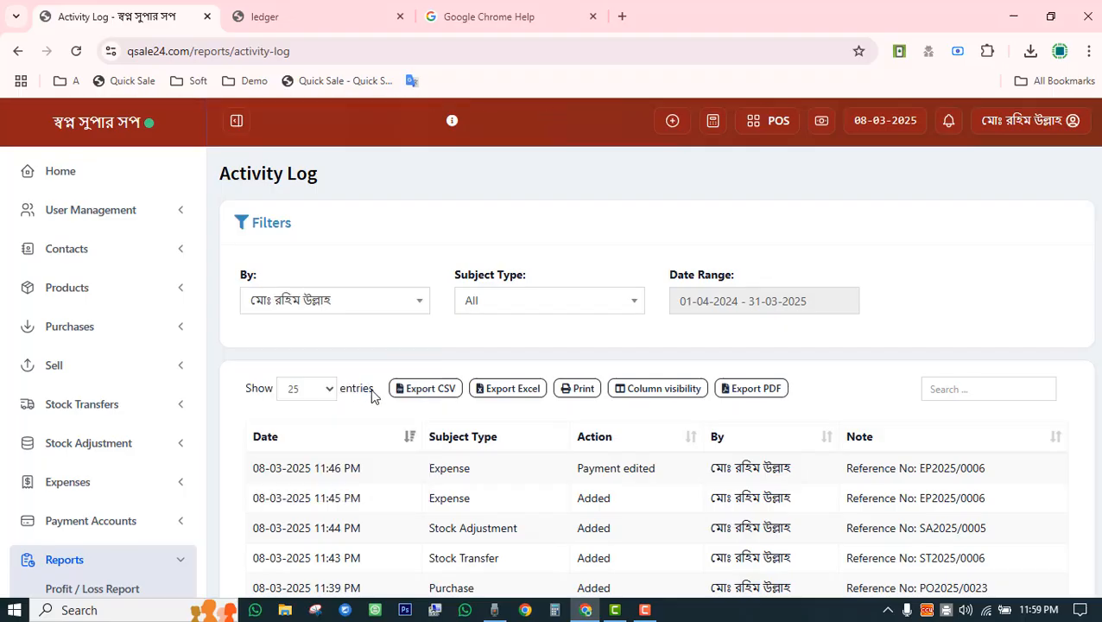
{"action": "scroll", "coordinate": [372, 393], "scroll_direction": "down", "scroll_amount": 15}
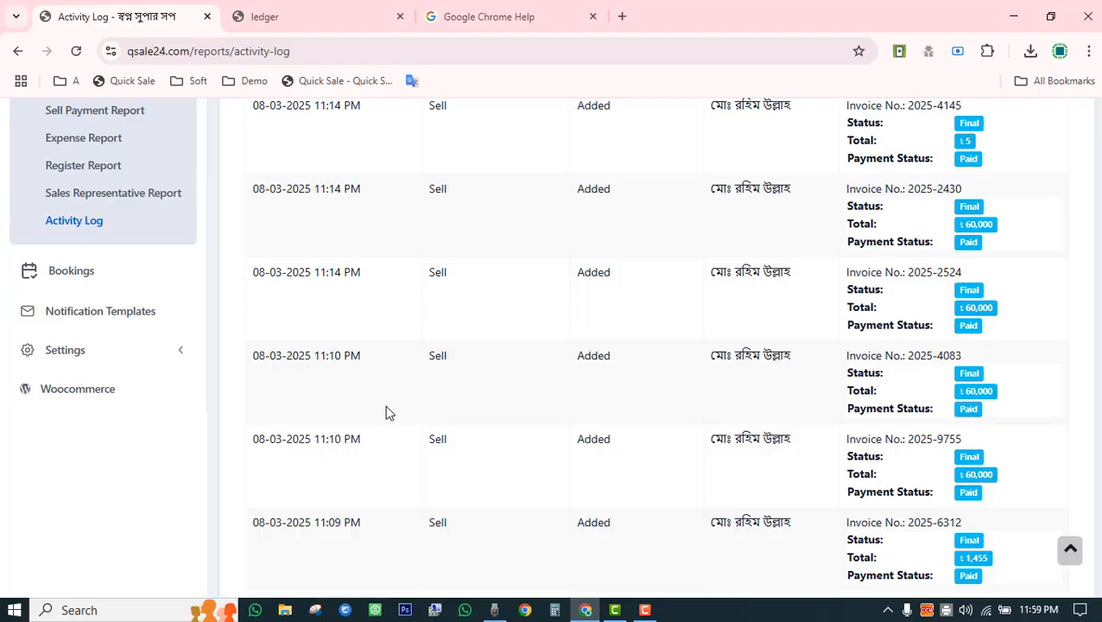
{"action": "scroll", "coordinate": [682, 373], "scroll_direction": "down", "scroll_amount": 5}
{"action": "scroll", "coordinate": [721, 412], "scroll_direction": "up", "scroll_amount": 11}
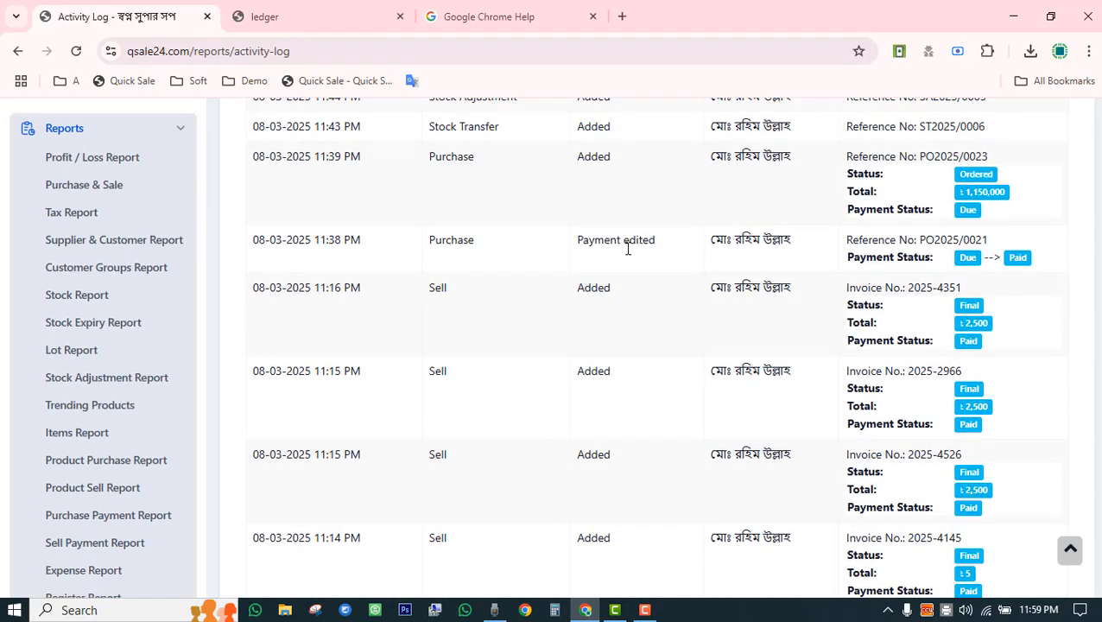
{"action": "scroll", "coordinate": [592, 291], "scroll_direction": "down", "scroll_amount": 3}
{"action": "scroll", "coordinate": [592, 298], "scroll_direction": "down", "scroll_amount": 2}
{"action": "scroll", "coordinate": [602, 333], "scroll_direction": "down", "scroll_amount": 12}
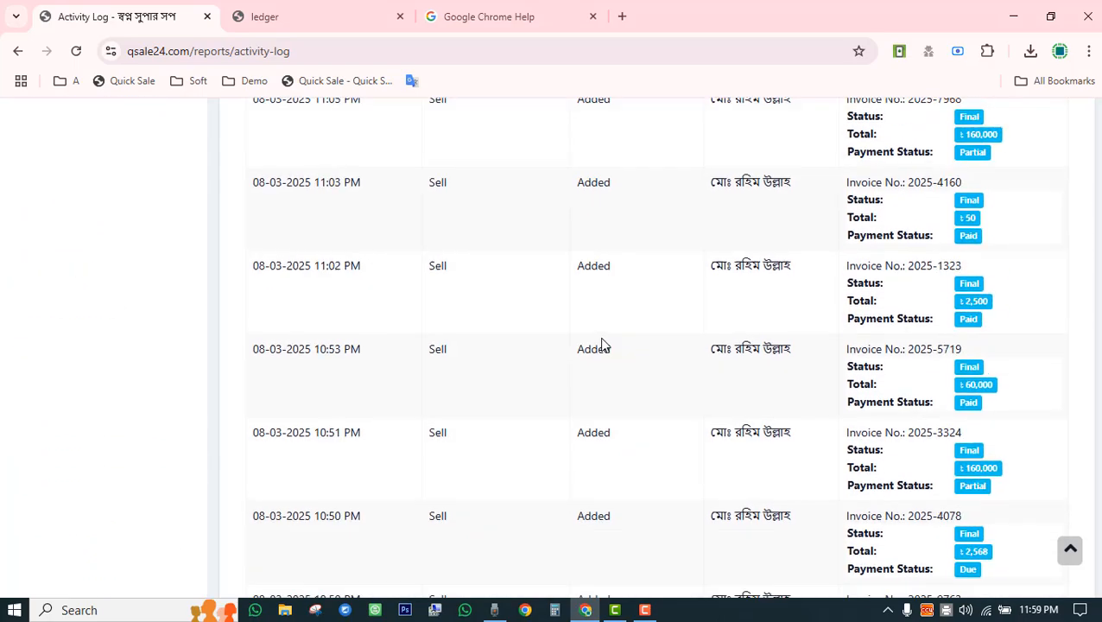
{"action": "scroll", "coordinate": [602, 341], "scroll_direction": "up", "scroll_amount": 20}
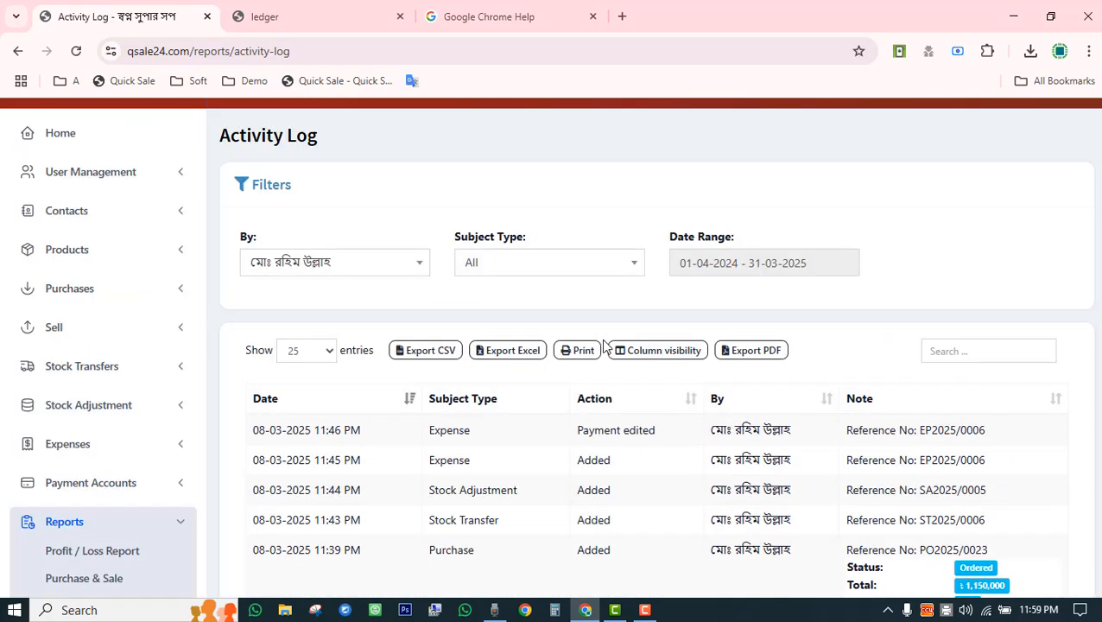
{"action": "scroll", "coordinate": [605, 344], "scroll_direction": "down", "scroll_amount": 2}
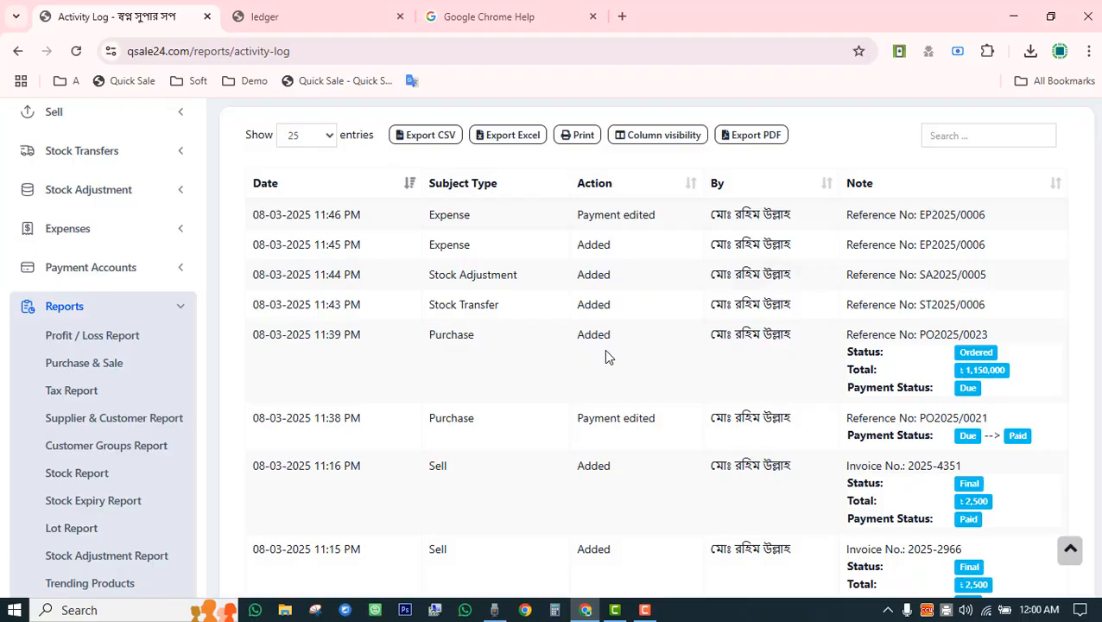
{"action": "scroll", "coordinate": [606, 356], "scroll_direction": "down", "scroll_amount": 15}
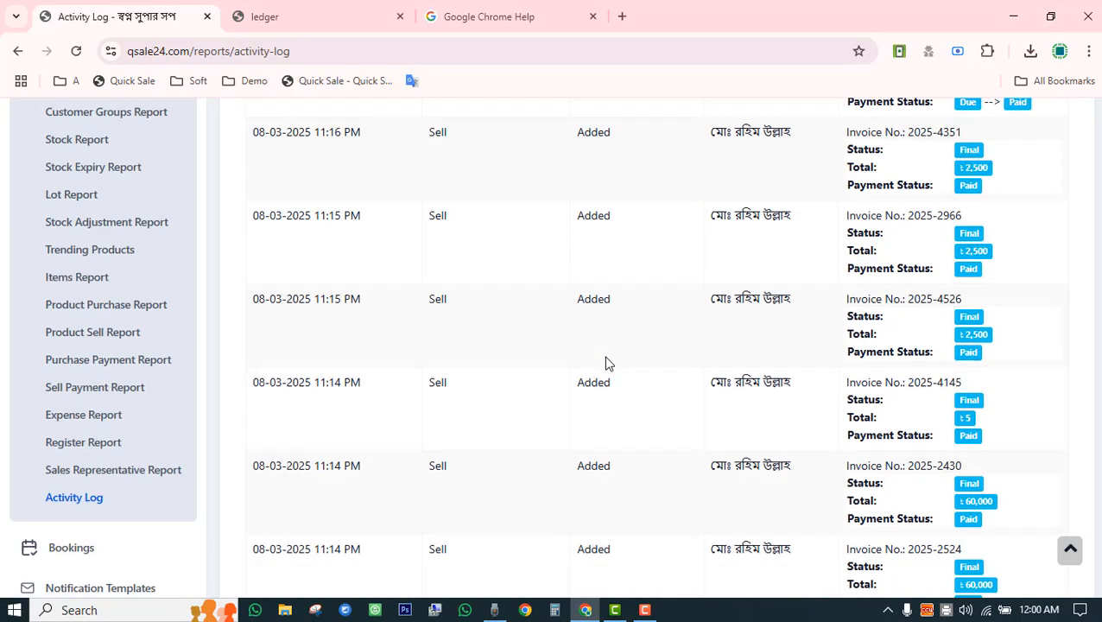
{"action": "scroll", "coordinate": [605, 363], "scroll_direction": "up", "scroll_amount": 20}
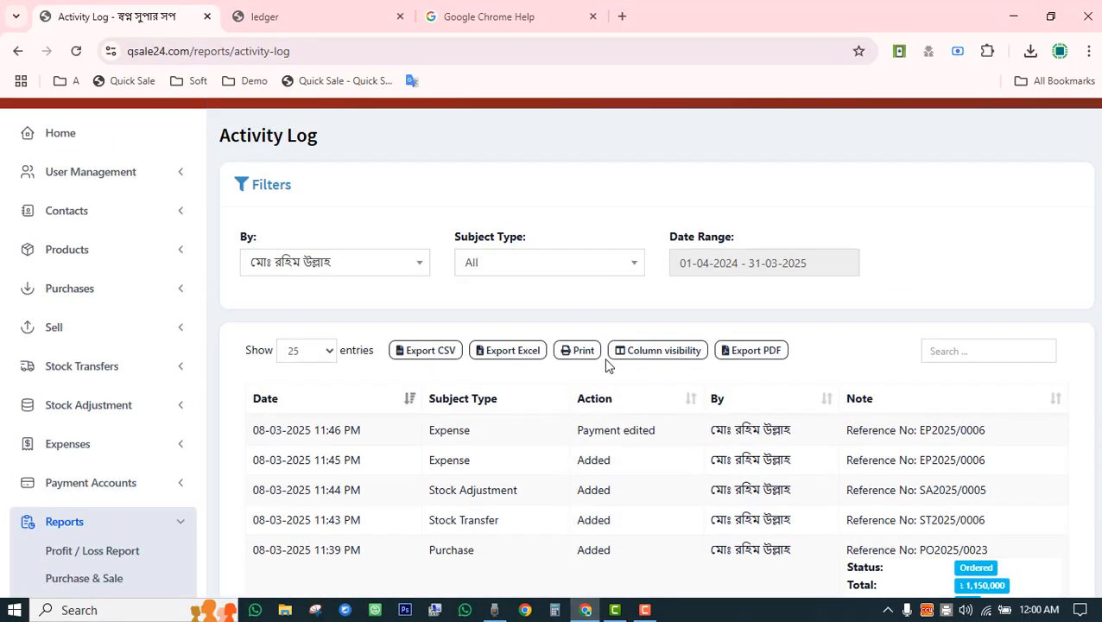
{"action": "scroll", "coordinate": [607, 363], "scroll_direction": "down", "scroll_amount": 3}
{"action": "scroll", "coordinate": [456, 395], "scroll_direction": "down", "scroll_amount": 4}
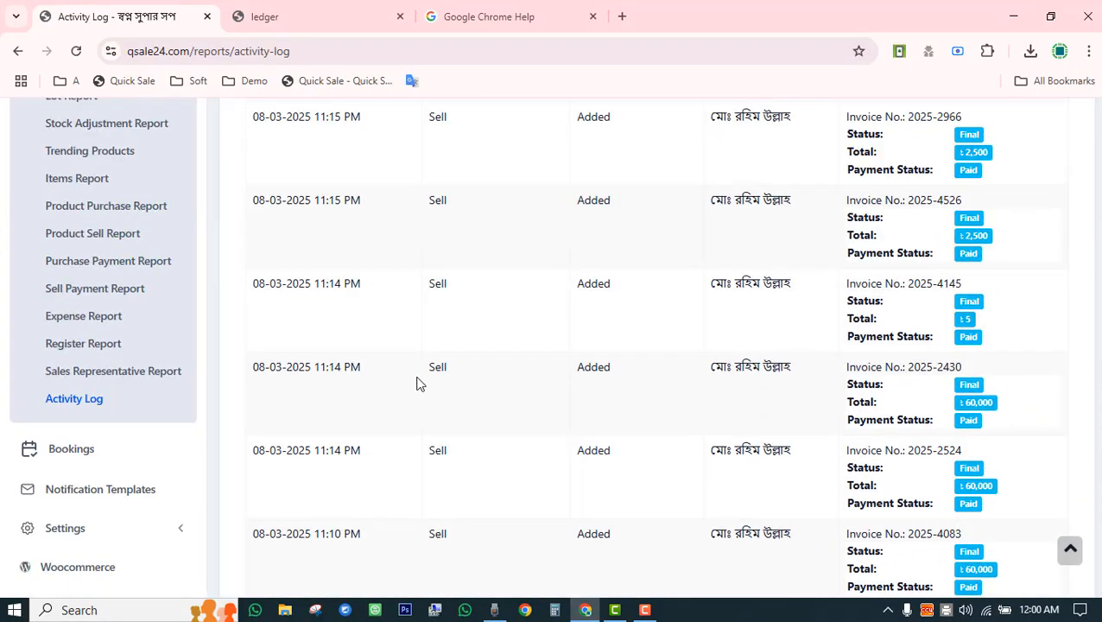
Review the empty Bookings table and March 2025 calendar, then go to Notification Templates.
{"action": "left_click", "coordinate": [152, 454]}
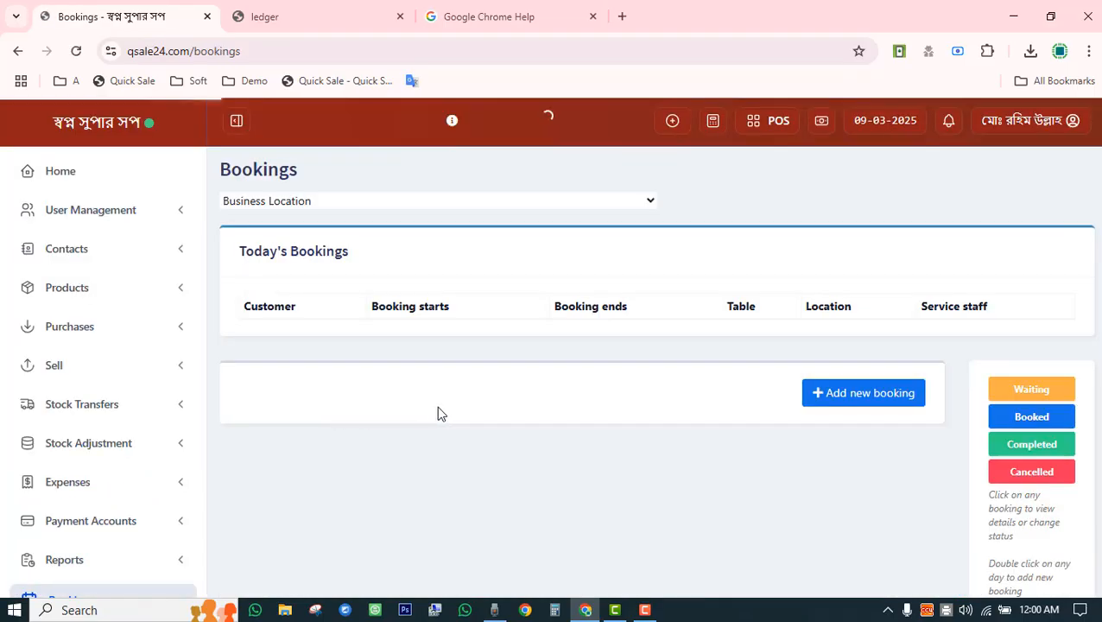
{"action": "scroll", "coordinate": [459, 390], "scroll_direction": "down", "scroll_amount": 3}
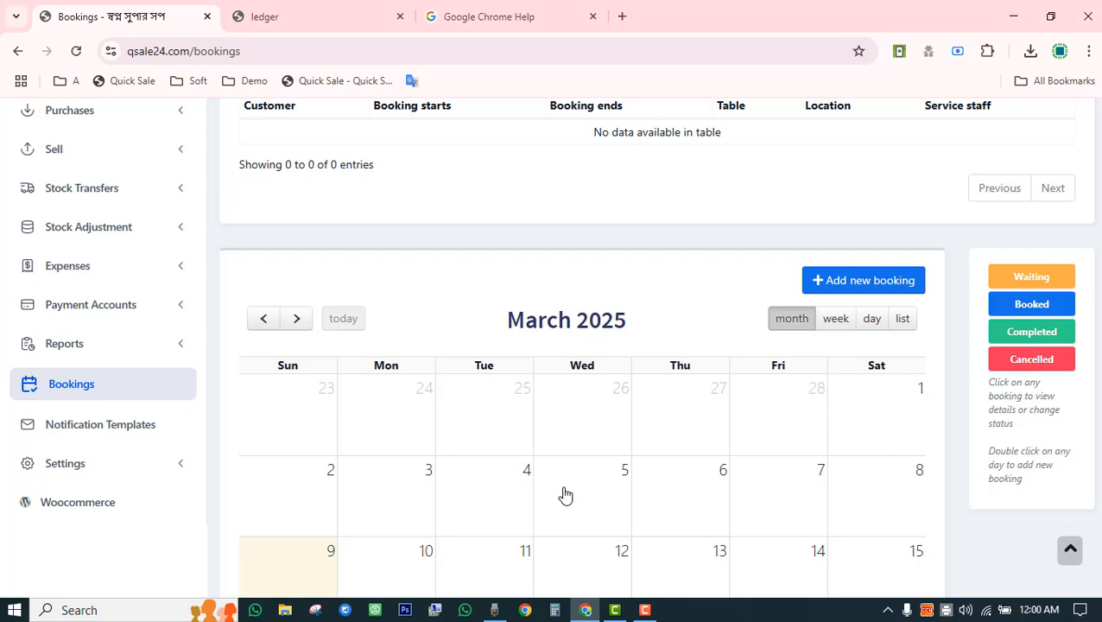
{"action": "scroll", "coordinate": [565, 495], "scroll_direction": "down", "scroll_amount": 3}
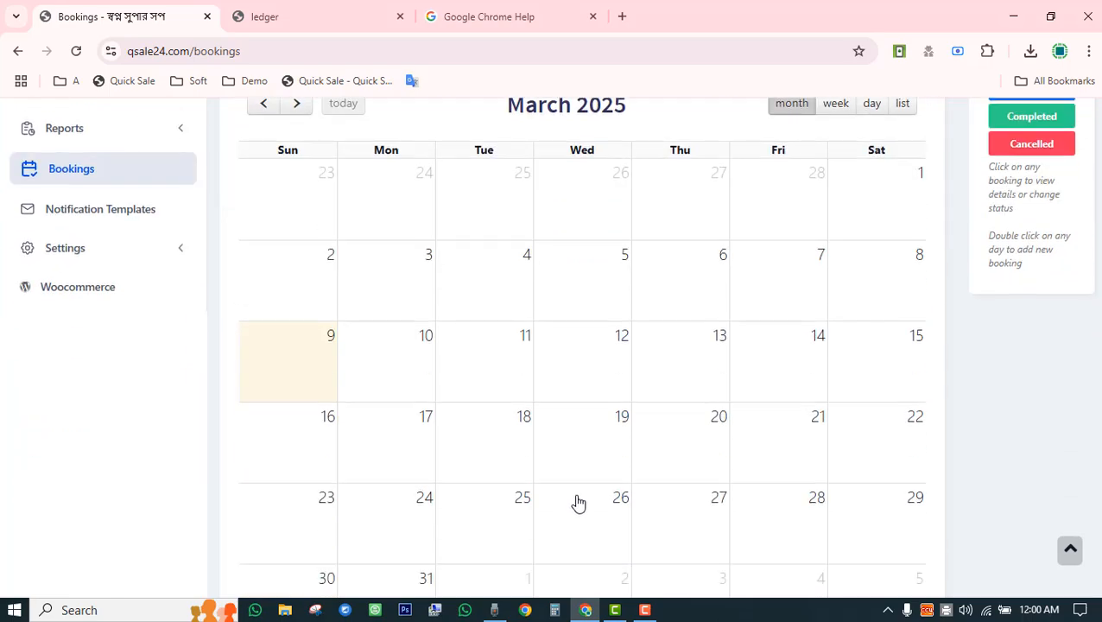
{"action": "scroll", "coordinate": [578, 502], "scroll_direction": "up", "scroll_amount": 3}
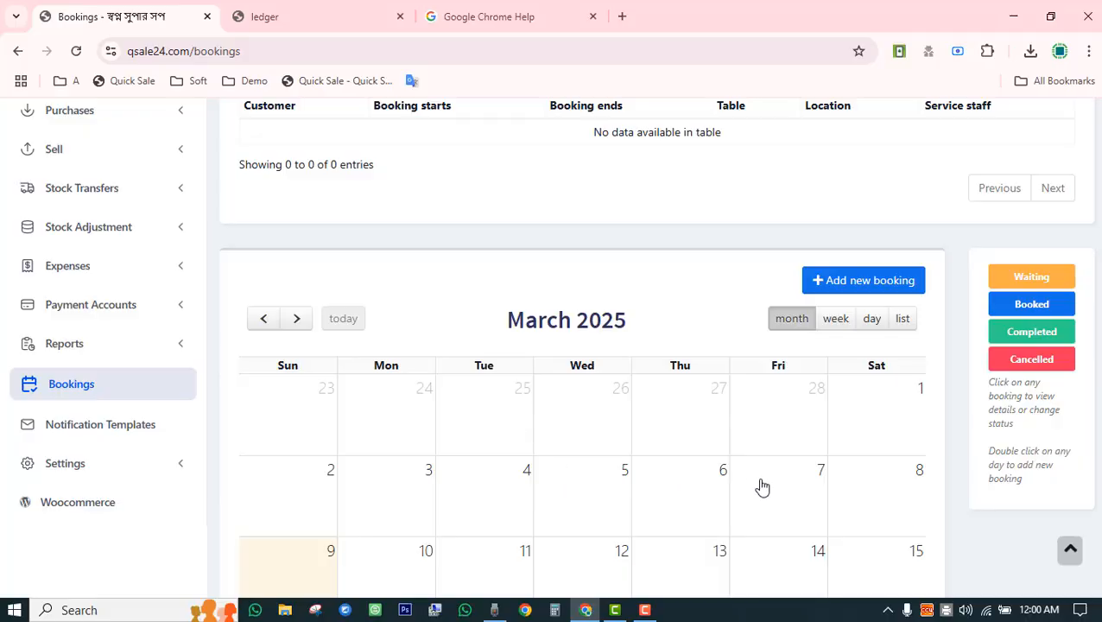
{"action": "scroll", "coordinate": [762, 488], "scroll_direction": "down", "scroll_amount": 2}
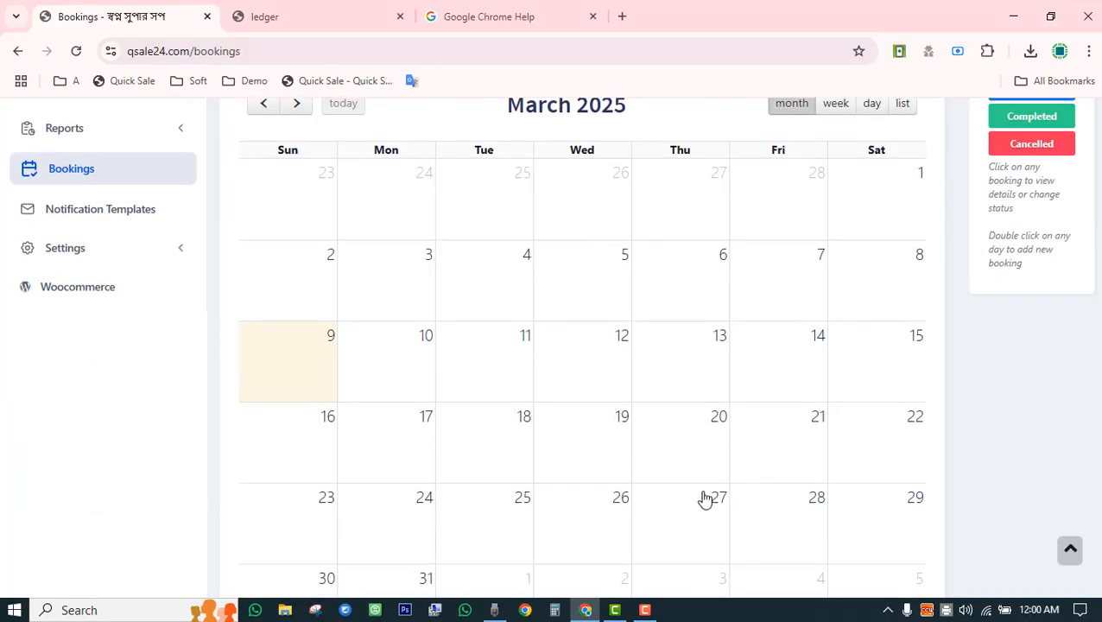
{"action": "scroll", "coordinate": [686, 471], "scroll_direction": "up", "scroll_amount": 2}
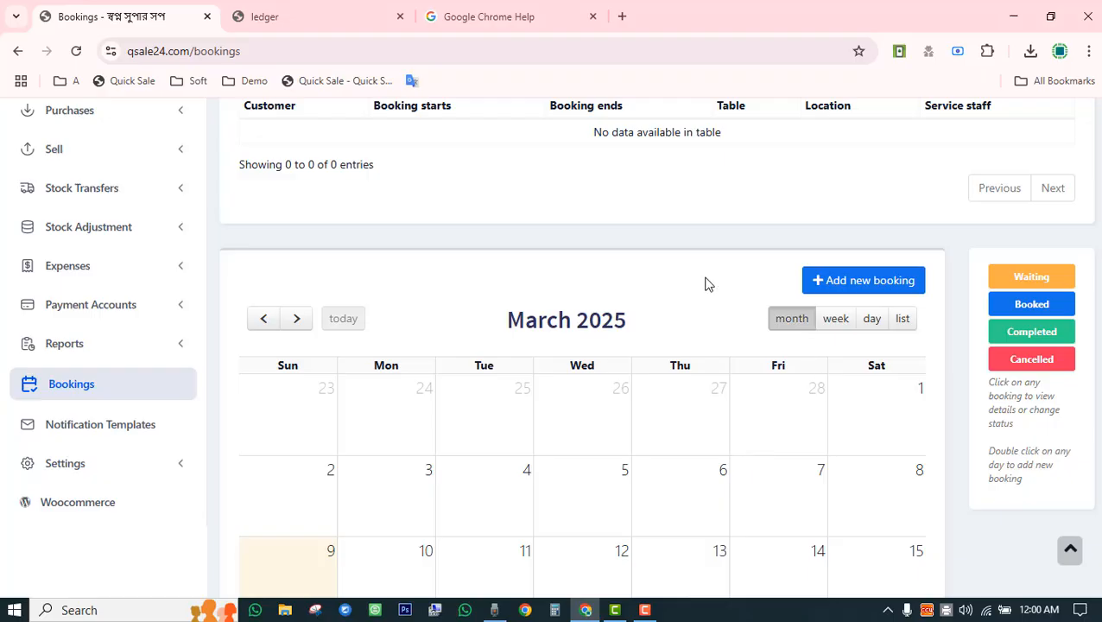
{"action": "scroll", "coordinate": [497, 494], "scroll_direction": "down", "scroll_amount": 2}
{"action": "scroll", "coordinate": [497, 494], "scroll_direction": "up", "scroll_amount": 2}
{"action": "left_click", "coordinate": [132, 428]}
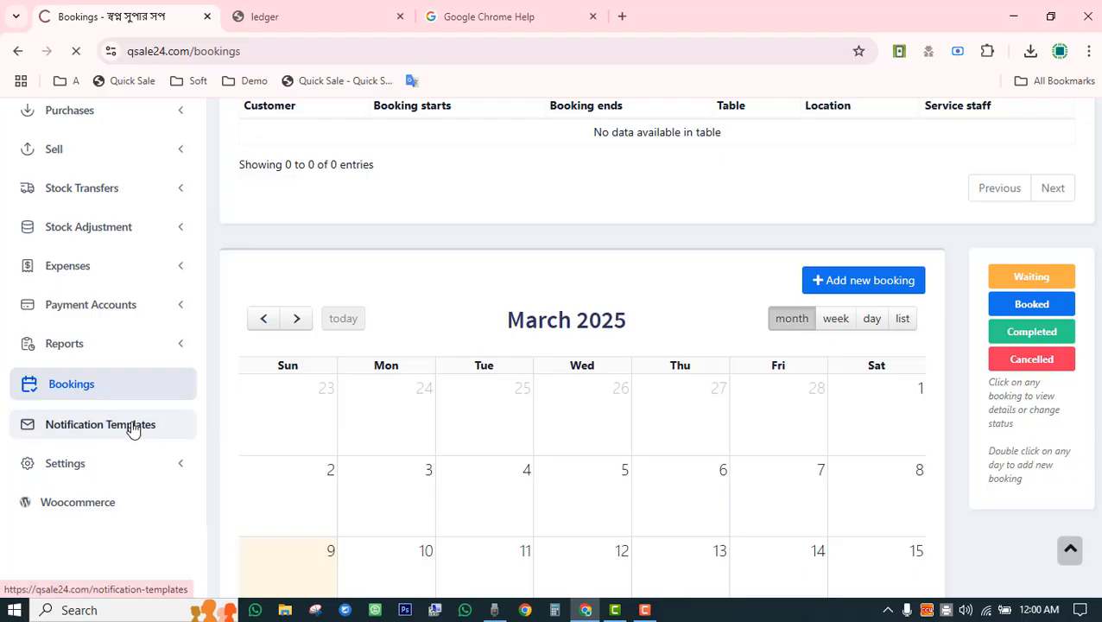
Toggle the new-sale Auto Send SMS and email on, then back off, leaving them unchanged.
{"action": "scroll", "coordinate": [452, 346], "scroll_direction": "down", "scroll_amount": 5}
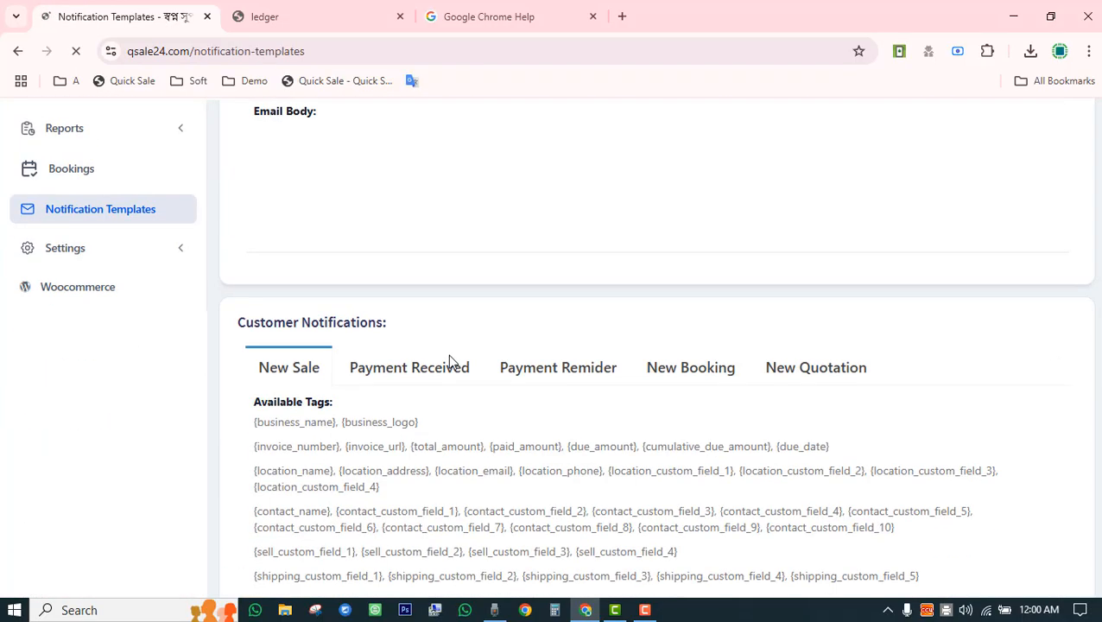
{"action": "scroll", "coordinate": [449, 361], "scroll_direction": "down", "scroll_amount": 9}
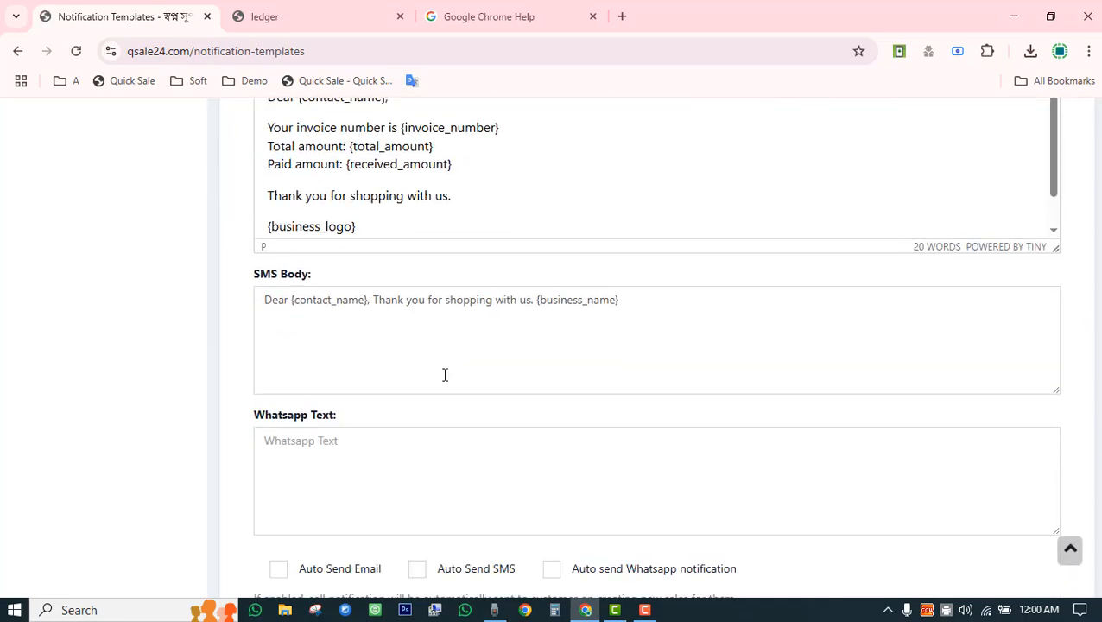
{"action": "scroll", "coordinate": [445, 374], "scroll_direction": "down", "scroll_amount": 3}
{"action": "scroll", "coordinate": [445, 374], "scroll_direction": "up", "scroll_amount": 3}
{"action": "scroll", "coordinate": [445, 374], "scroll_direction": "down", "scroll_amount": 3}
{"action": "left_click", "coordinate": [424, 357]}
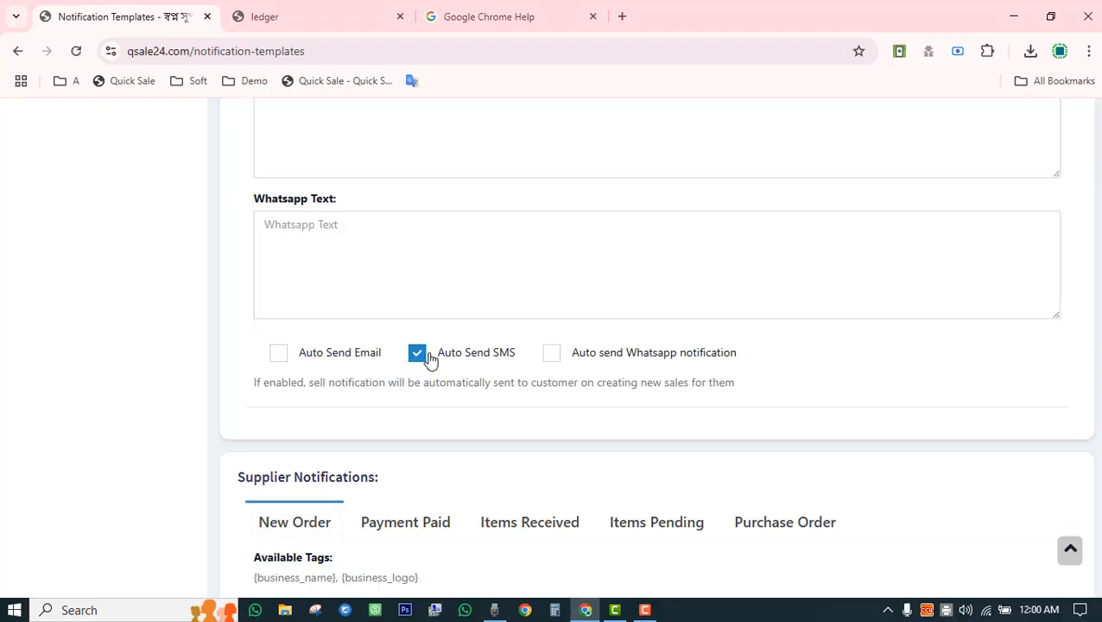
{"action": "scroll", "coordinate": [454, 393], "scroll_direction": "up", "scroll_amount": 3}
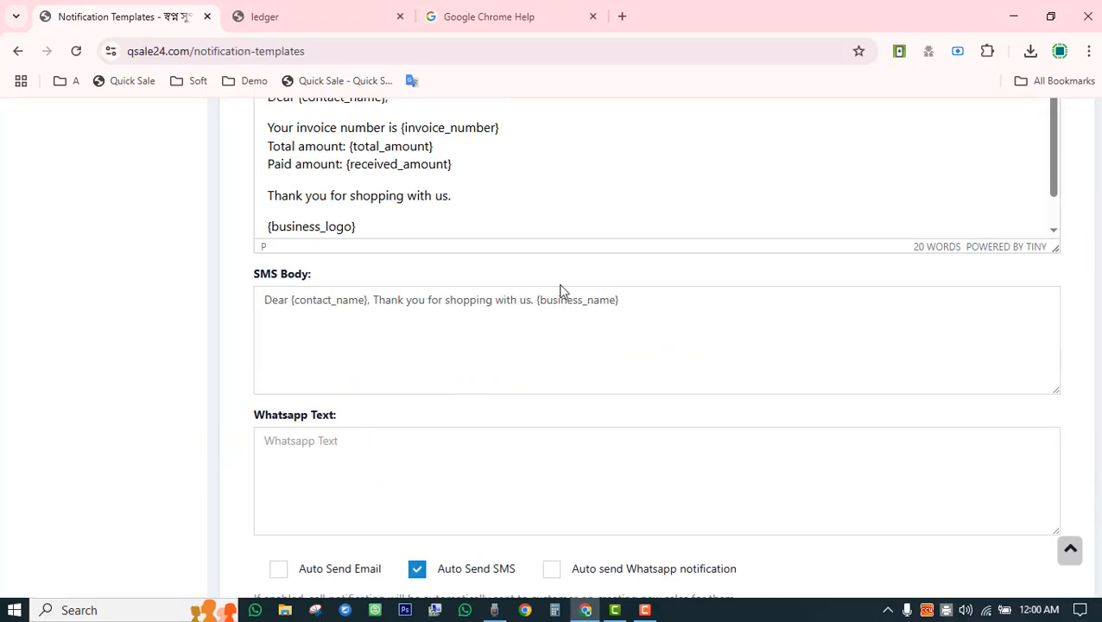
{"action": "left_click", "coordinate": [345, 576]}
{"action": "left_click", "coordinate": [414, 573]}
{"action": "left_click", "coordinate": [350, 576]}
{"action": "scroll", "coordinate": [380, 544], "scroll_direction": "down", "scroll_amount": 12}
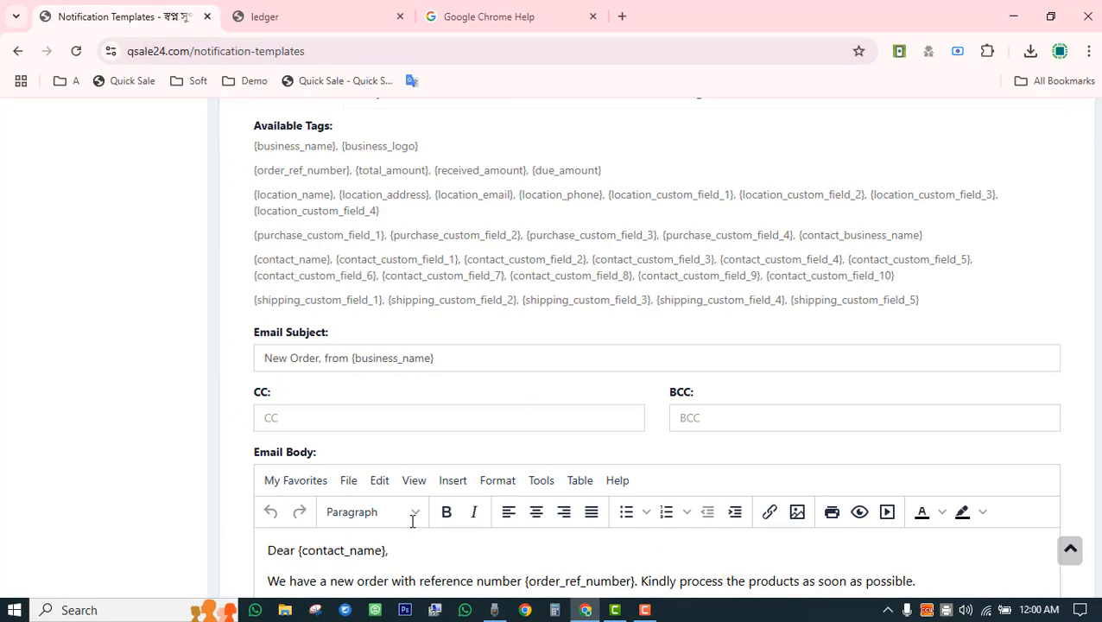
{"action": "scroll", "coordinate": [412, 521], "scroll_direction": "up", "scroll_amount": 2}
{"action": "scroll", "coordinate": [412, 521], "scroll_direction": "up", "scroll_amount": 10}
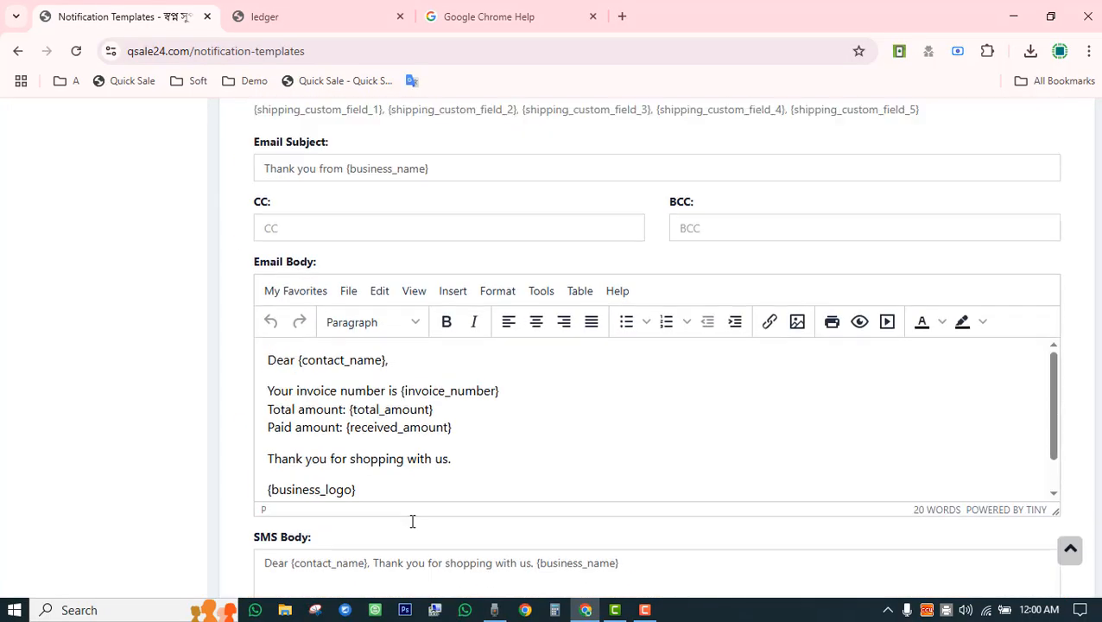
View the Payment Received, Payment Reminder and New Booking customer templates.
{"action": "left_click", "coordinate": [430, 296]}
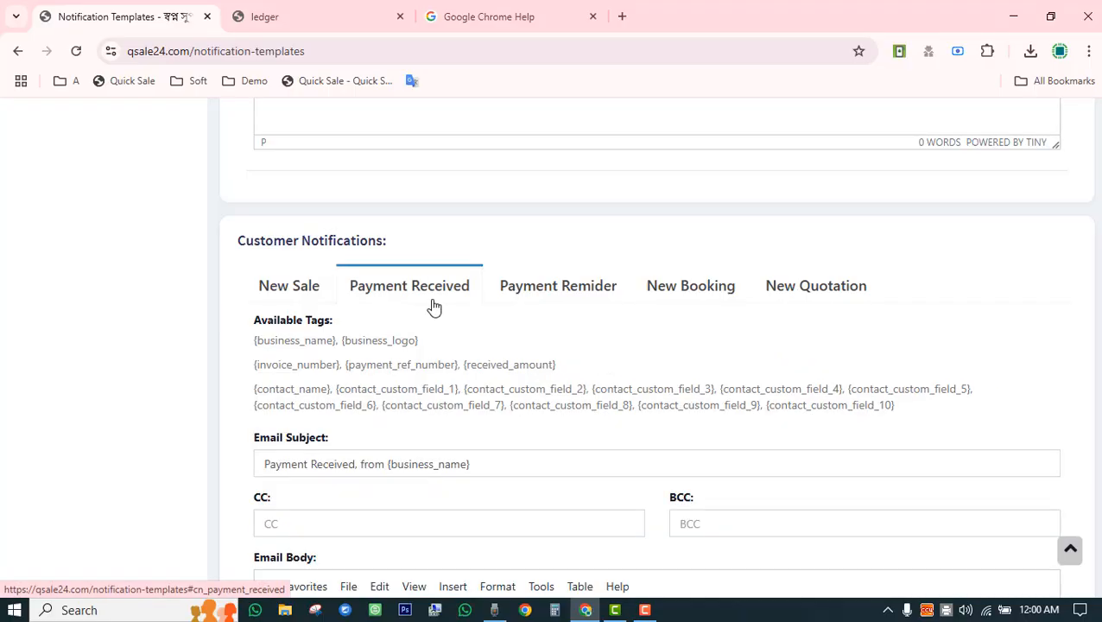
{"action": "left_click", "coordinate": [536, 289]}
{"action": "left_click", "coordinate": [681, 287]}
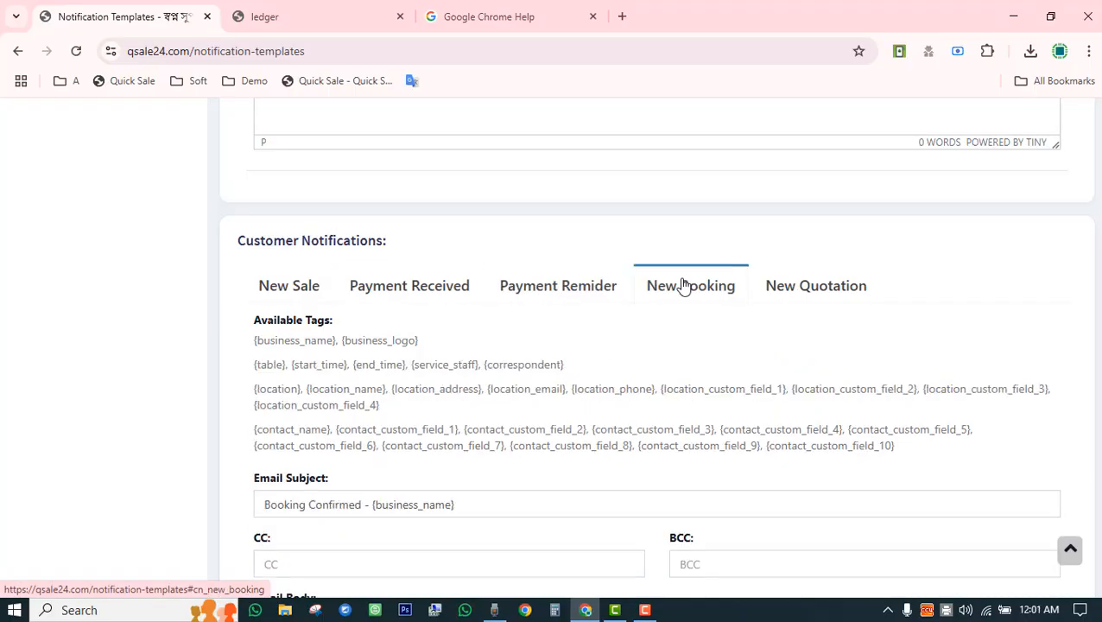
{"action": "scroll", "coordinate": [408, 366], "scroll_direction": "up", "scroll_amount": 8}
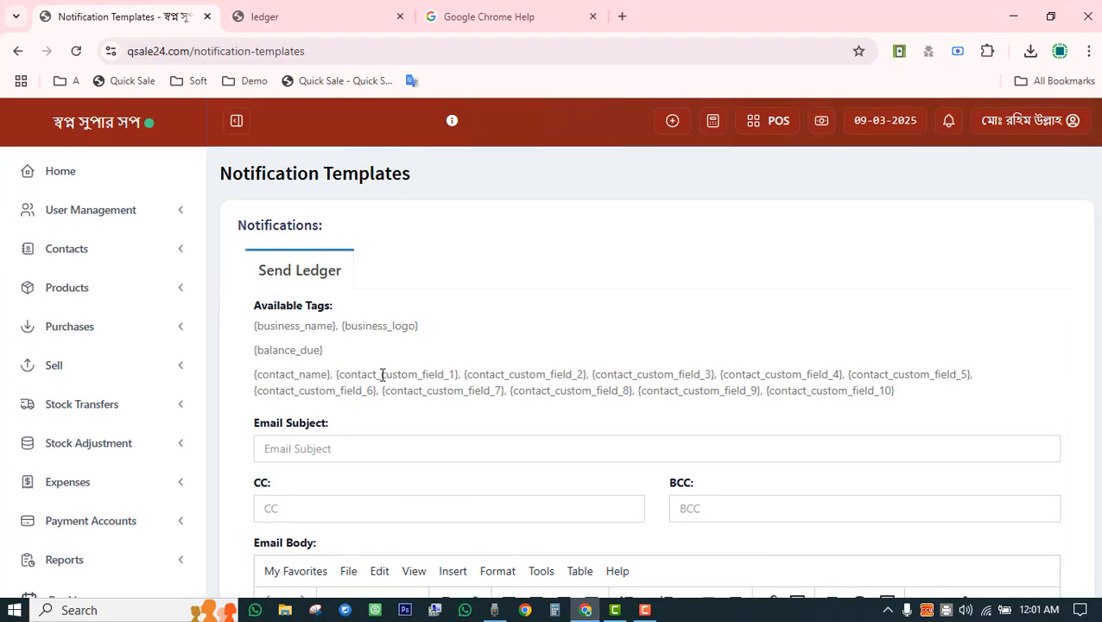
{"action": "scroll", "coordinate": [382, 375], "scroll_direction": "down", "scroll_amount": 3}
{"action": "left_click", "coordinate": [154, 462]}
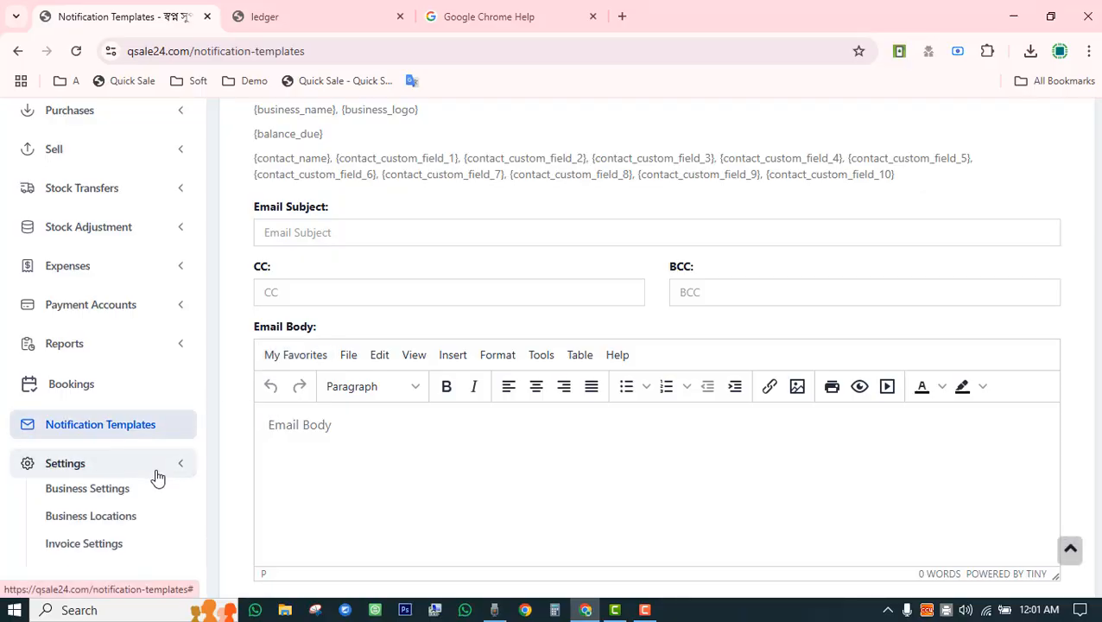
{"action": "left_click", "coordinate": [87, 493]}
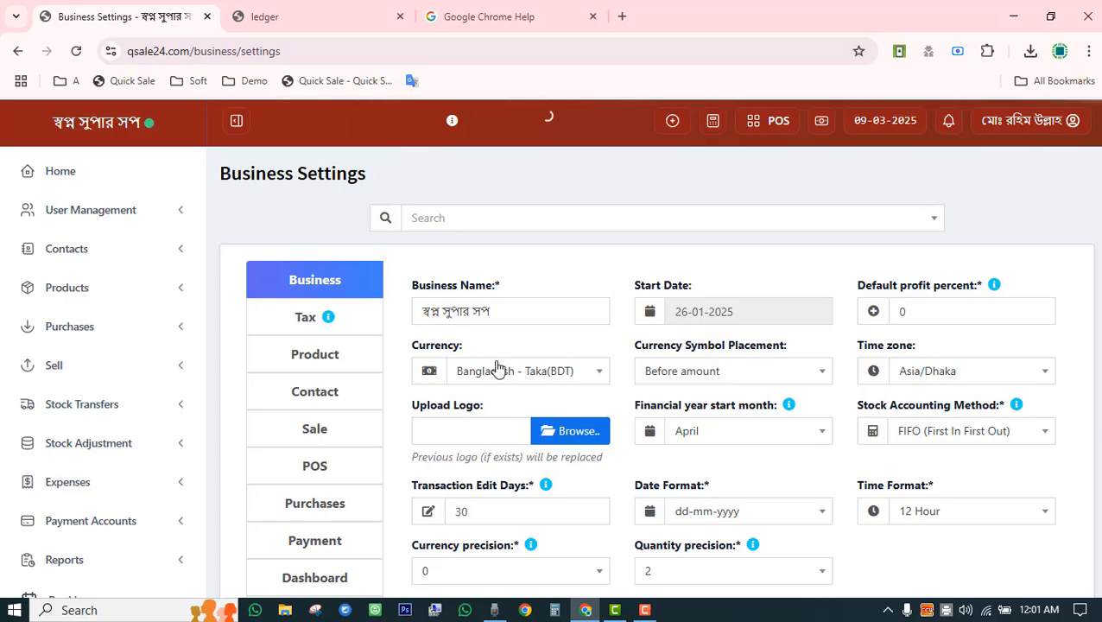
{"action": "scroll", "coordinate": [500, 370], "scroll_direction": "down", "scroll_amount": 3}
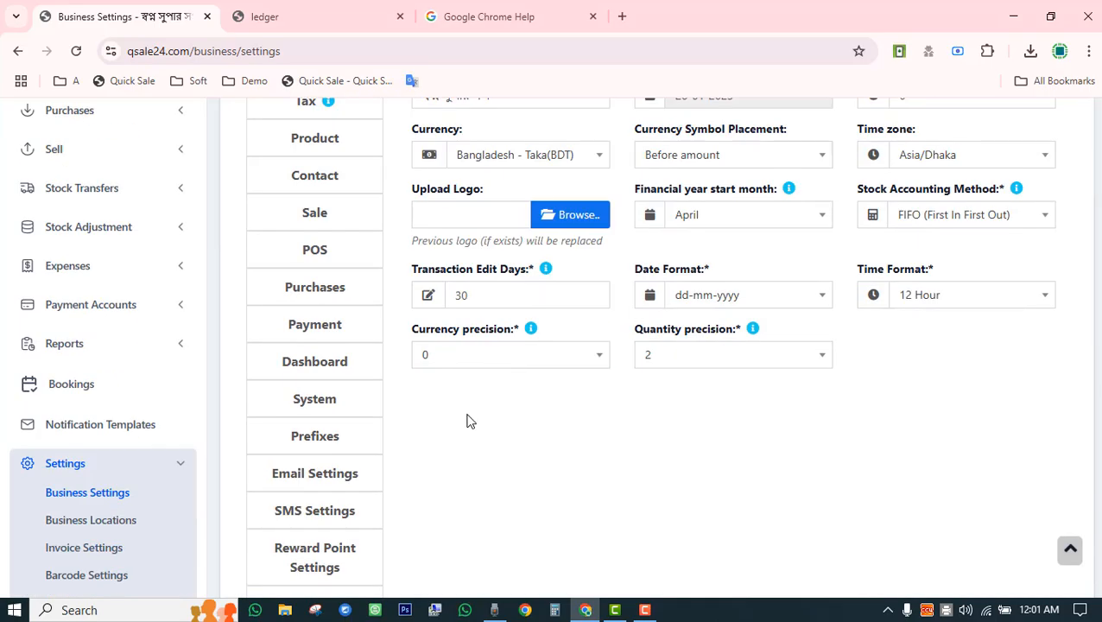
{"action": "scroll", "coordinate": [467, 421], "scroll_direction": "down", "scroll_amount": 2}
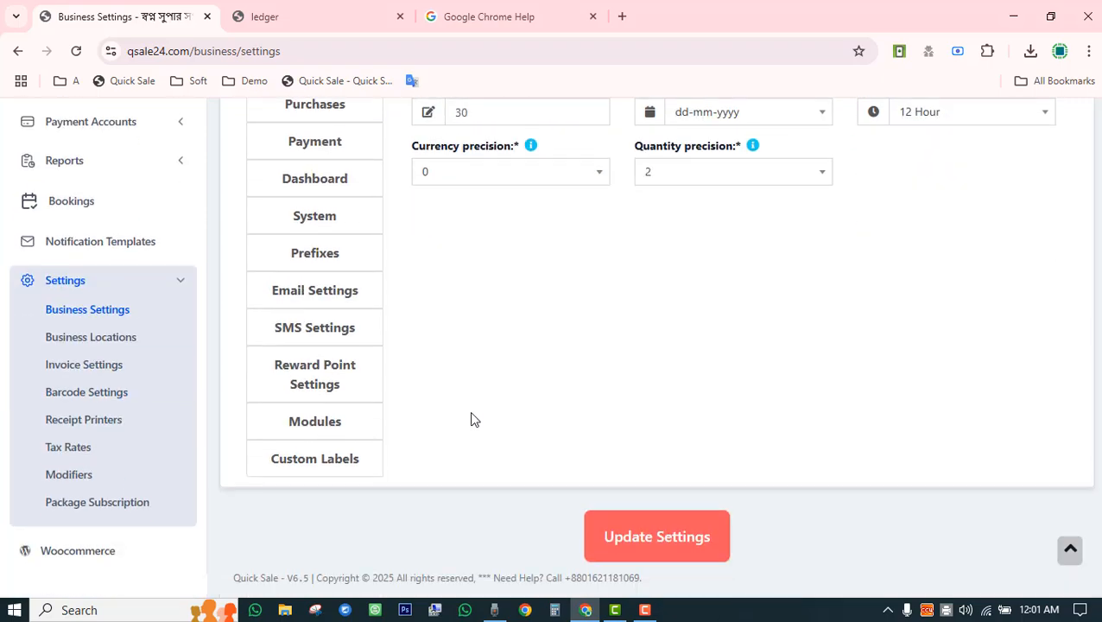
{"action": "scroll", "coordinate": [466, 421], "scroll_direction": "up", "scroll_amount": 5}
{"action": "scroll", "coordinate": [879, 419], "scroll_direction": "down", "scroll_amount": 3}
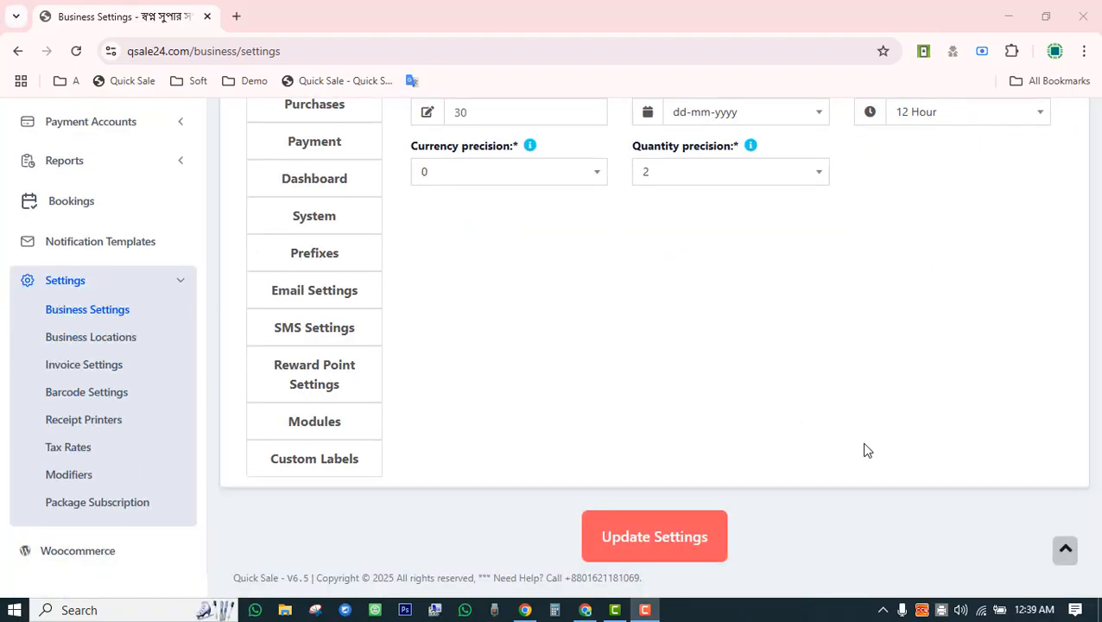
{"action": "scroll", "coordinate": [868, 458], "scroll_direction": "up", "scroll_amount": 3}
{"action": "scroll", "coordinate": [868, 450], "scroll_direction": "up", "scroll_amount": 3}
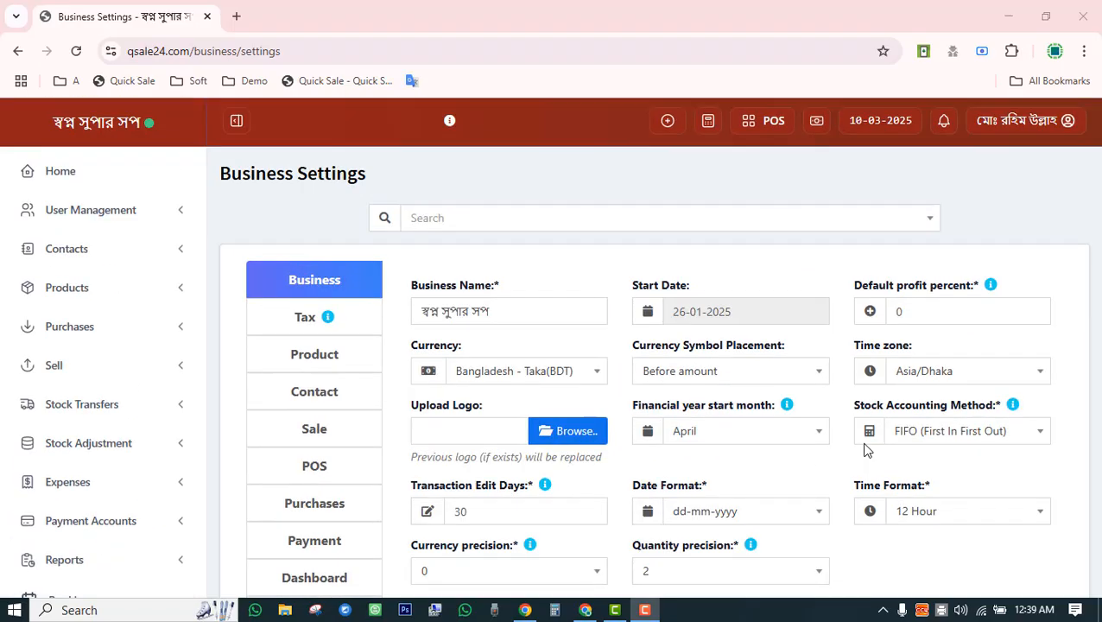
{"action": "scroll", "coordinate": [868, 450], "scroll_direction": "down", "scroll_amount": 3}
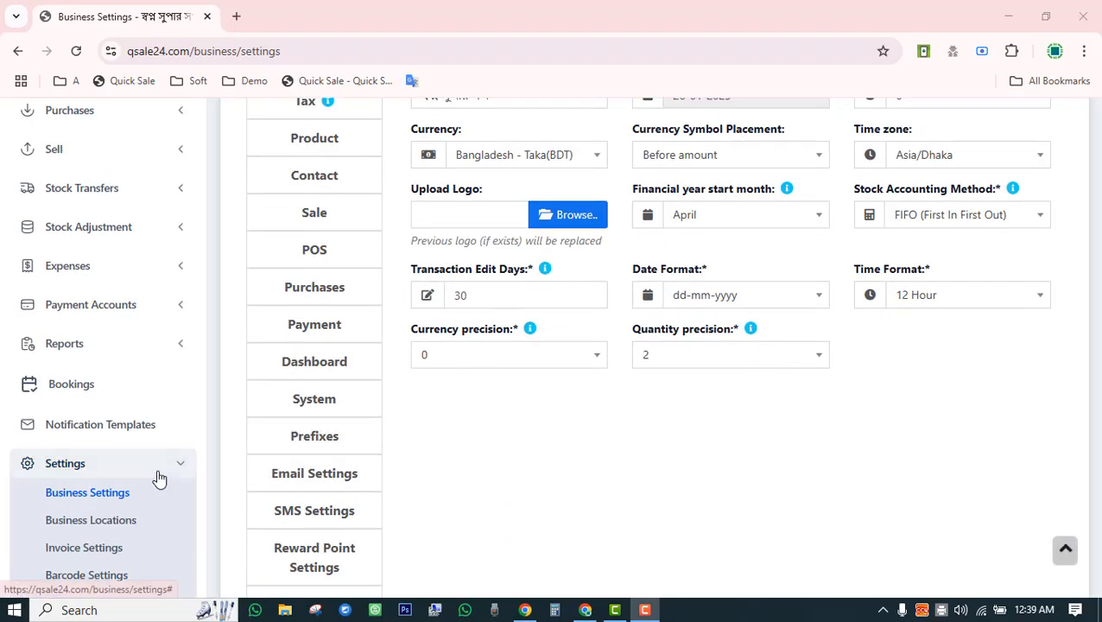
{"action": "scroll", "coordinate": [147, 449], "scroll_direction": "down", "scroll_amount": 3}
{"action": "left_click", "coordinate": [94, 312]}
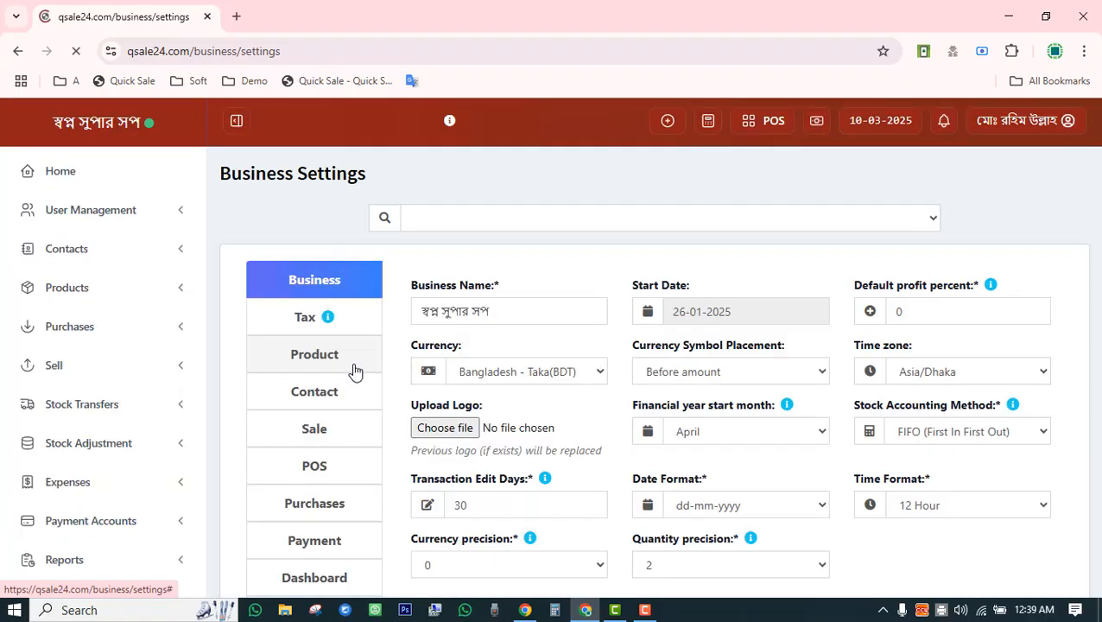
{"action": "triple_click", "coordinate": [431, 313]}
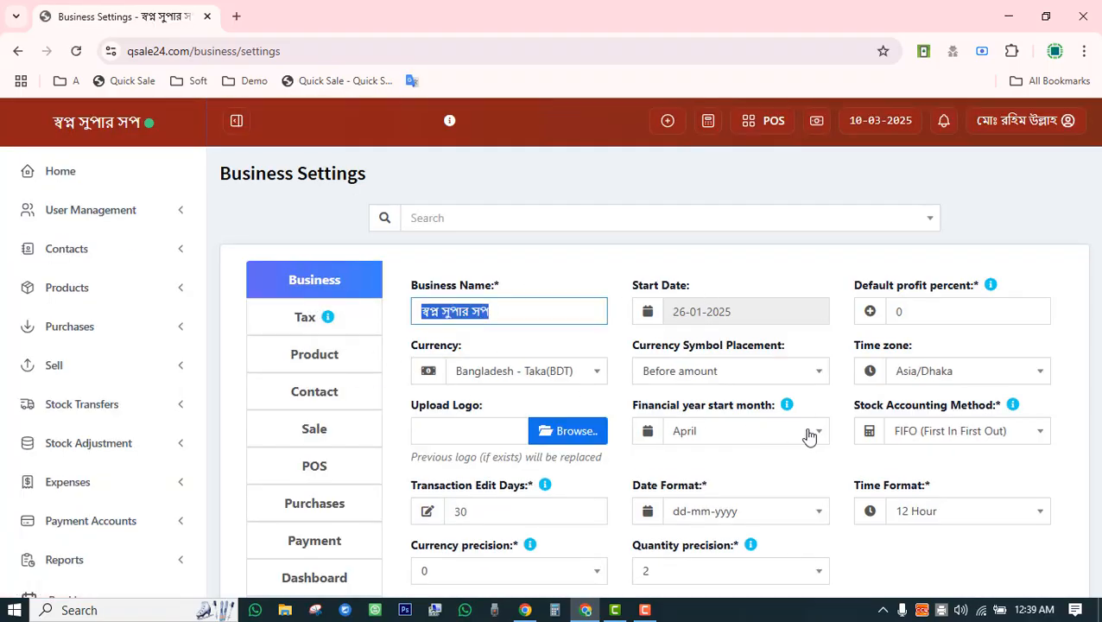
{"action": "scroll", "coordinate": [864, 372], "scroll_direction": "down", "scroll_amount": 3}
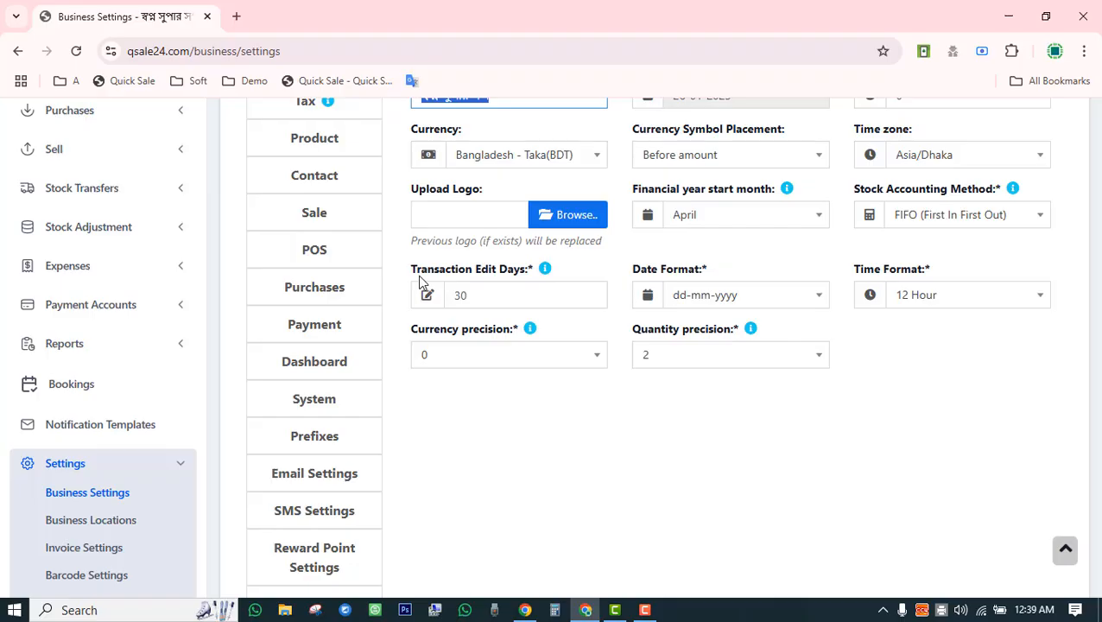
{"action": "double_click", "coordinate": [475, 295]}
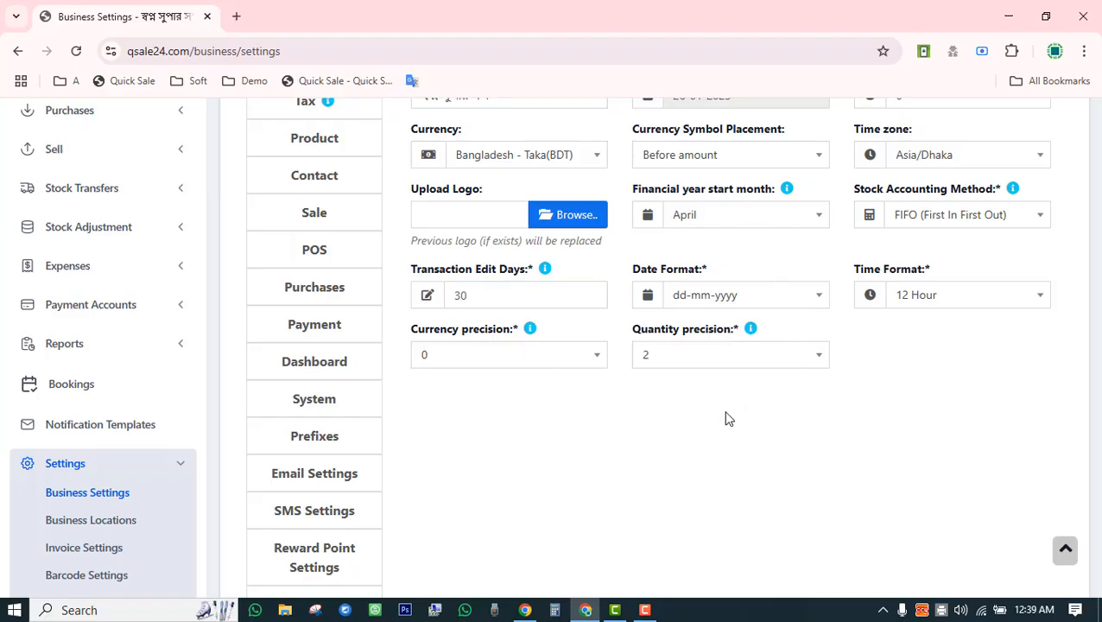
View the Tax settings, then toggle Product Expiry, Brands and Categories off and back on.
{"action": "scroll", "coordinate": [726, 419], "scroll_direction": "up", "scroll_amount": 3}
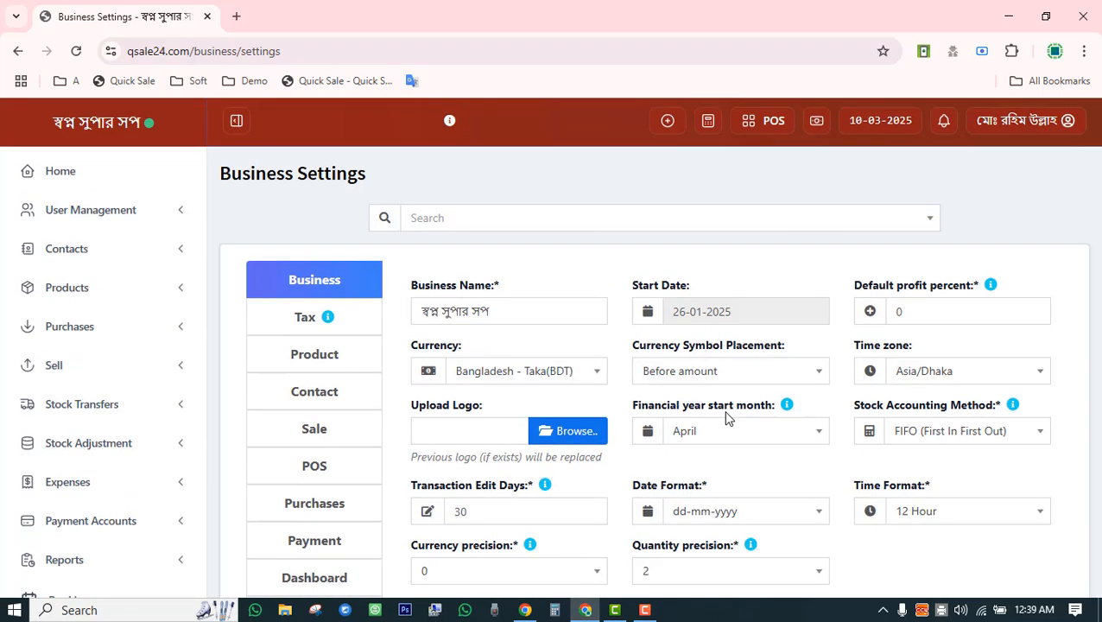
{"action": "left_click", "coordinate": [315, 317]}
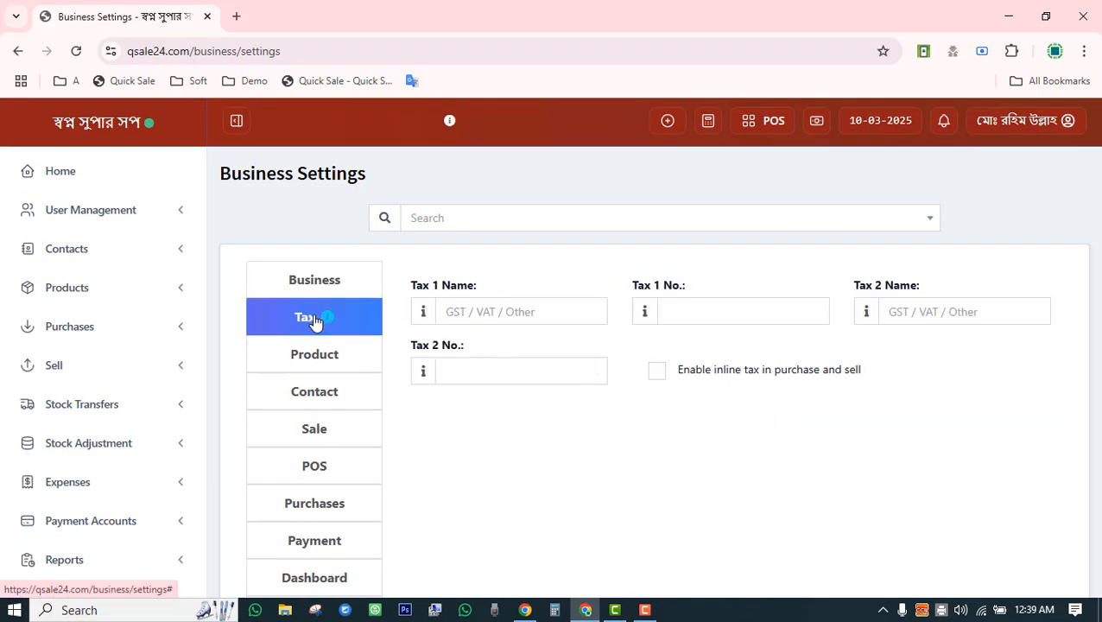
{"action": "left_click", "coordinate": [349, 373]}
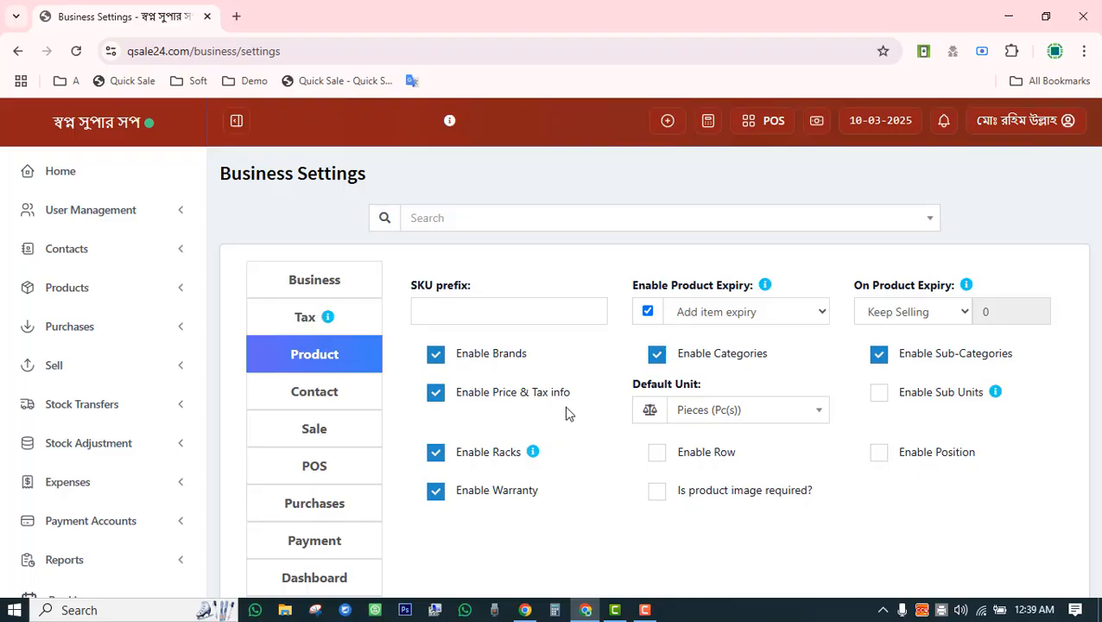
{"action": "left_click", "coordinate": [649, 312]}
{"action": "left_click", "coordinate": [649, 312]}
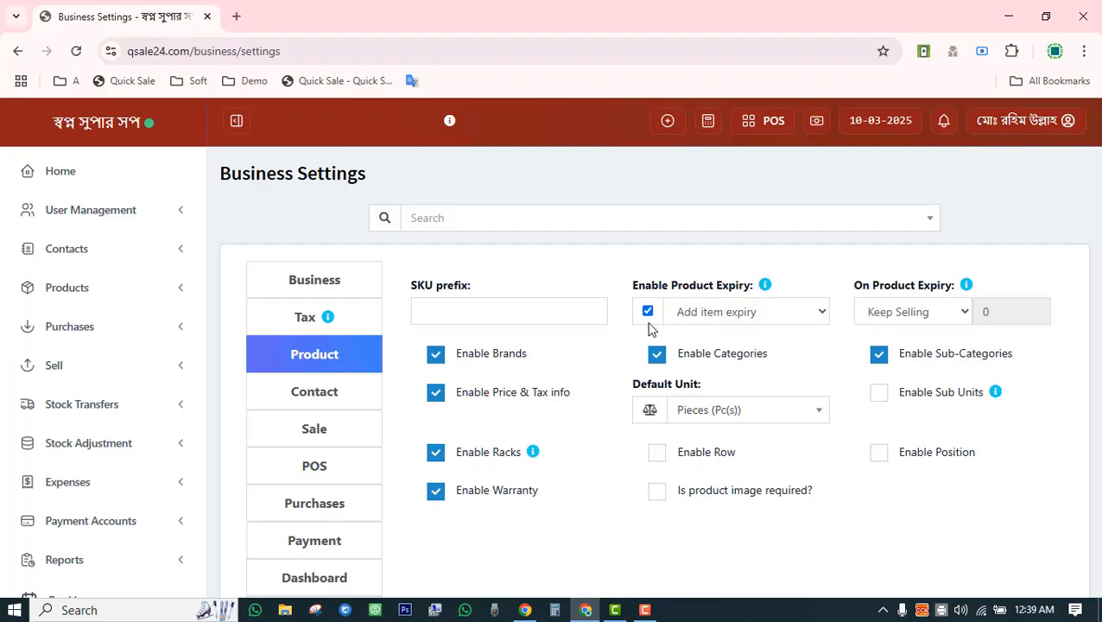
{"action": "left_click", "coordinate": [503, 359]}
{"action": "left_click", "coordinate": [656, 355]}
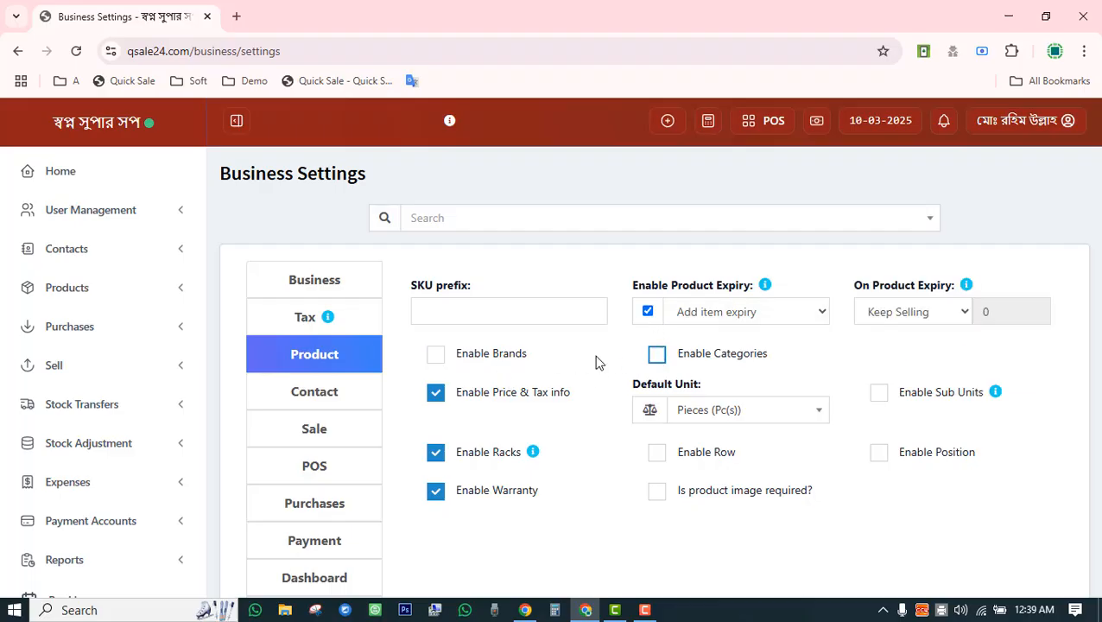
{"action": "left_click", "coordinate": [491, 357]}
{"action": "left_click", "coordinate": [654, 356]}
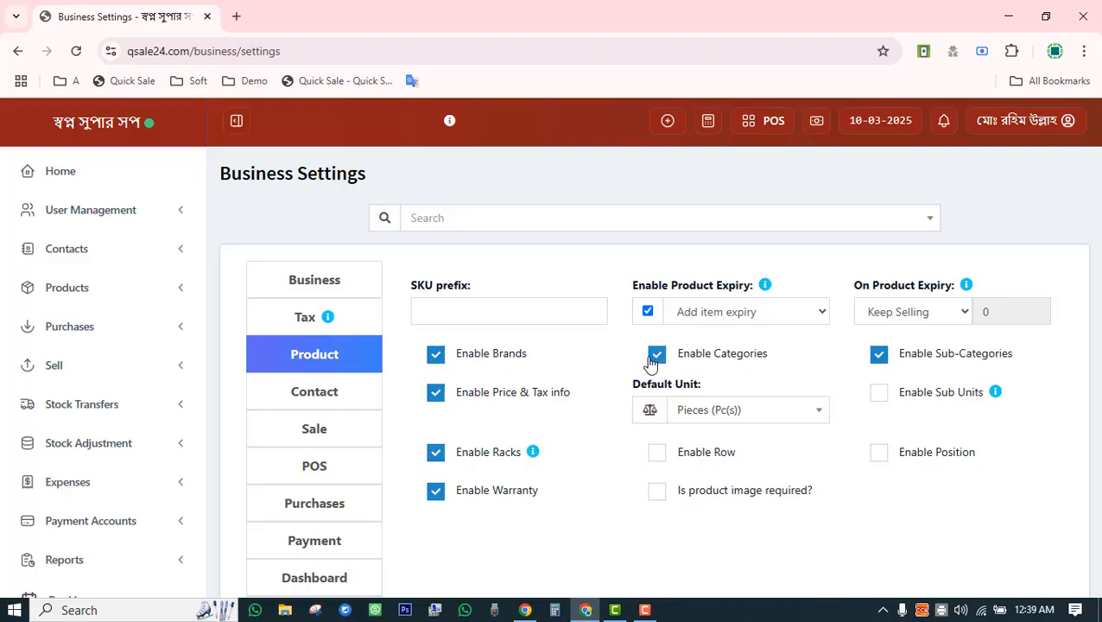
Check the Default Unit list keeping Pieces, and toggle Warranty off and back on.
{"action": "left_click", "coordinate": [738, 411]}
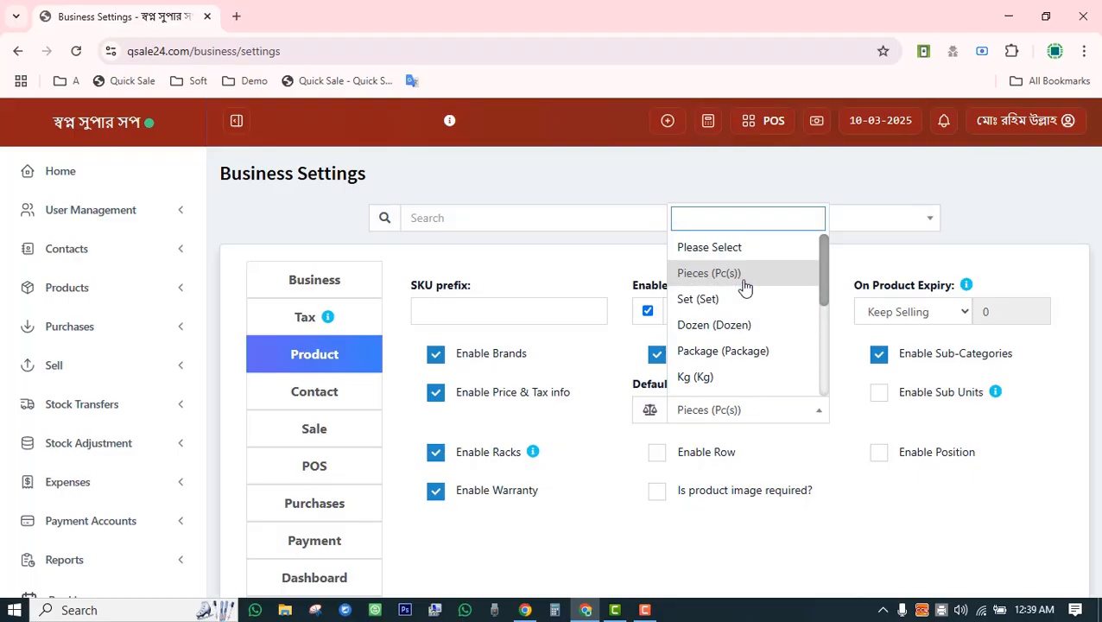
{"action": "left_click", "coordinate": [820, 477]}
{"action": "scroll", "coordinate": [514, 377], "scroll_direction": "down", "scroll_amount": 3}
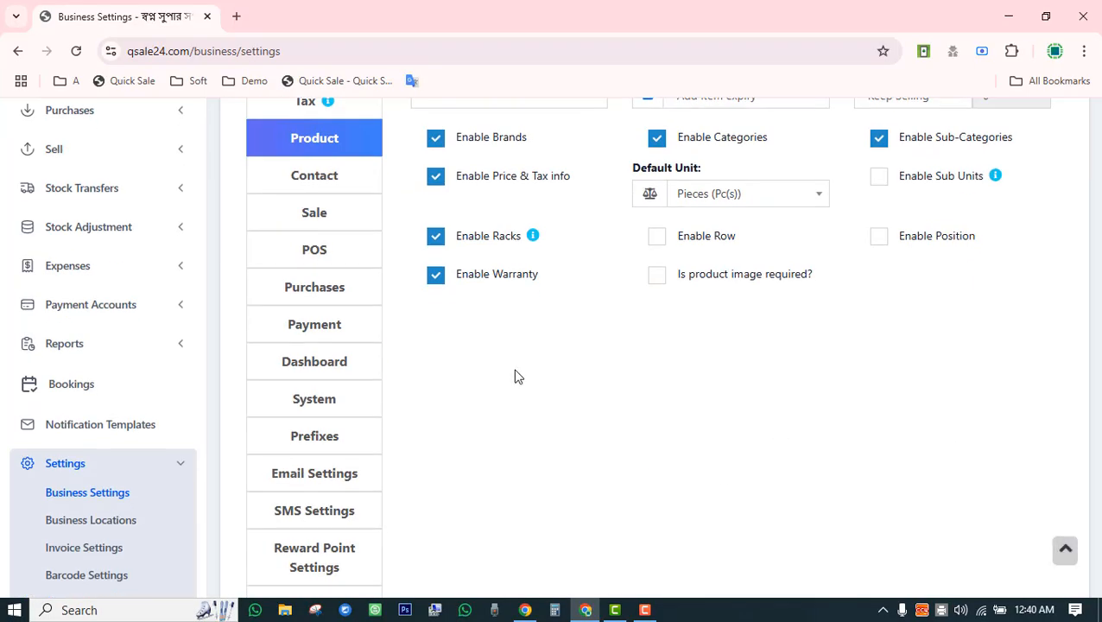
{"action": "left_click", "coordinate": [437, 276]}
{"action": "left_click", "coordinate": [437, 277]}
{"action": "scroll", "coordinate": [660, 387], "scroll_direction": "up", "scroll_amount": 3}
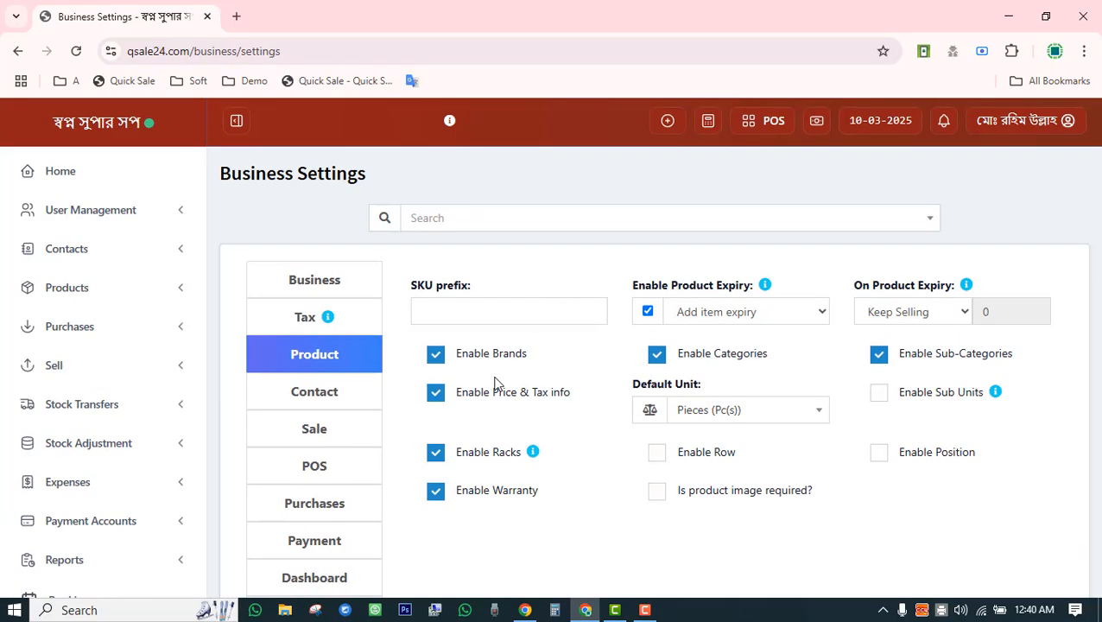
{"action": "left_click", "coordinate": [317, 406]}
Check the Contact credit limit field, then review Sale settings with a 0% default discount.
{"action": "left_click", "coordinate": [474, 313]}
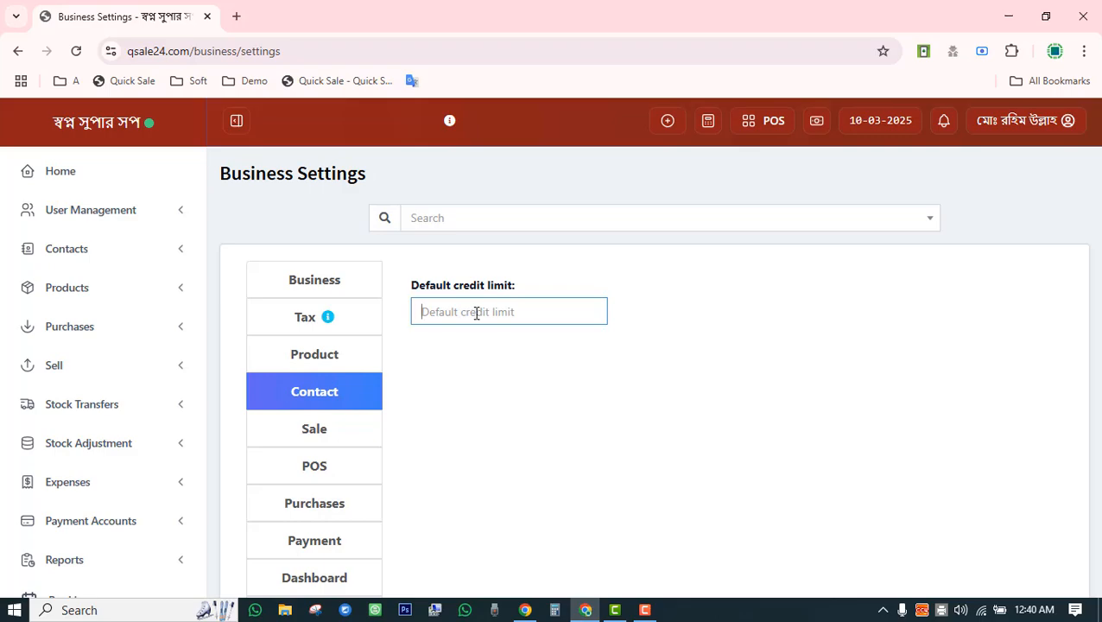
{"action": "scroll", "coordinate": [467, 307], "scroll_direction": "down", "scroll_amount": 2}
{"action": "left_click", "coordinate": [350, 219]}
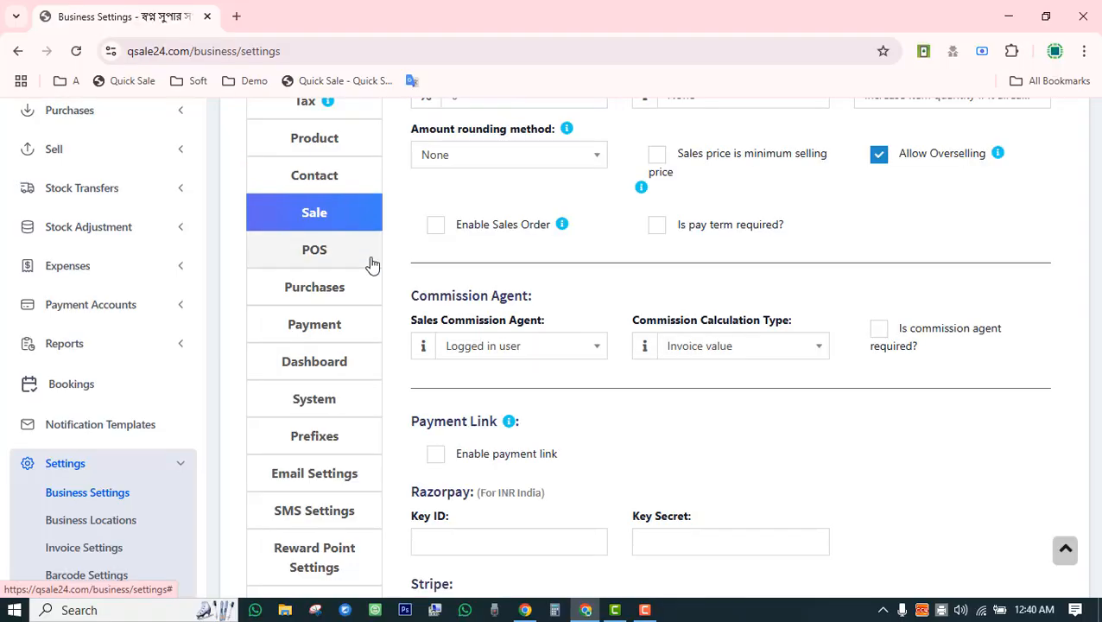
{"action": "scroll", "coordinate": [415, 285], "scroll_direction": "up", "scroll_amount": 2}
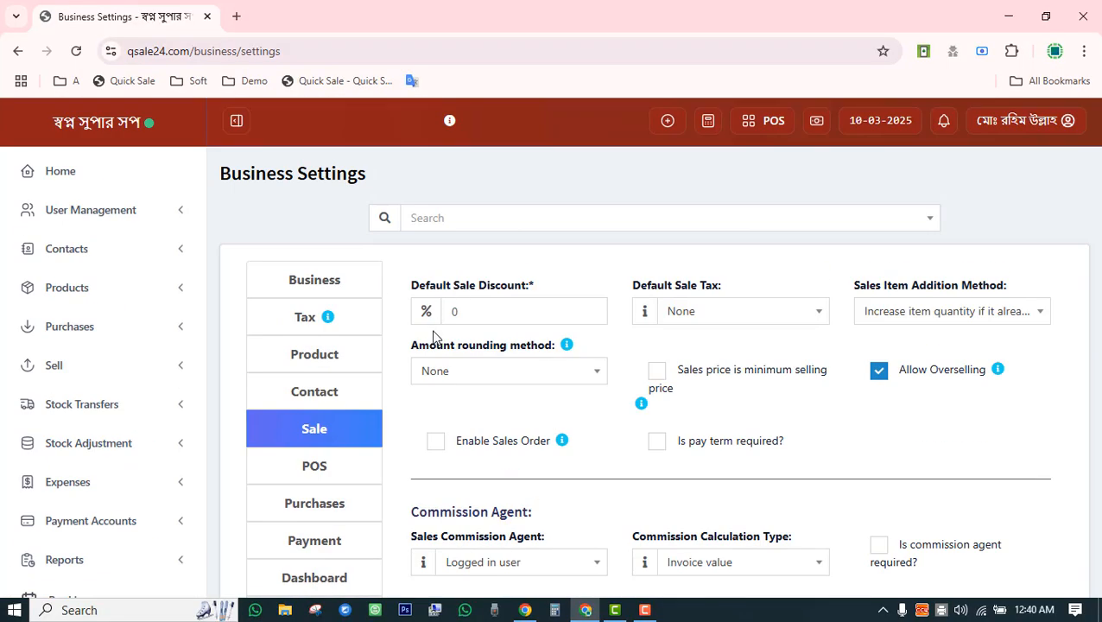
{"action": "double_click", "coordinate": [454, 312]}
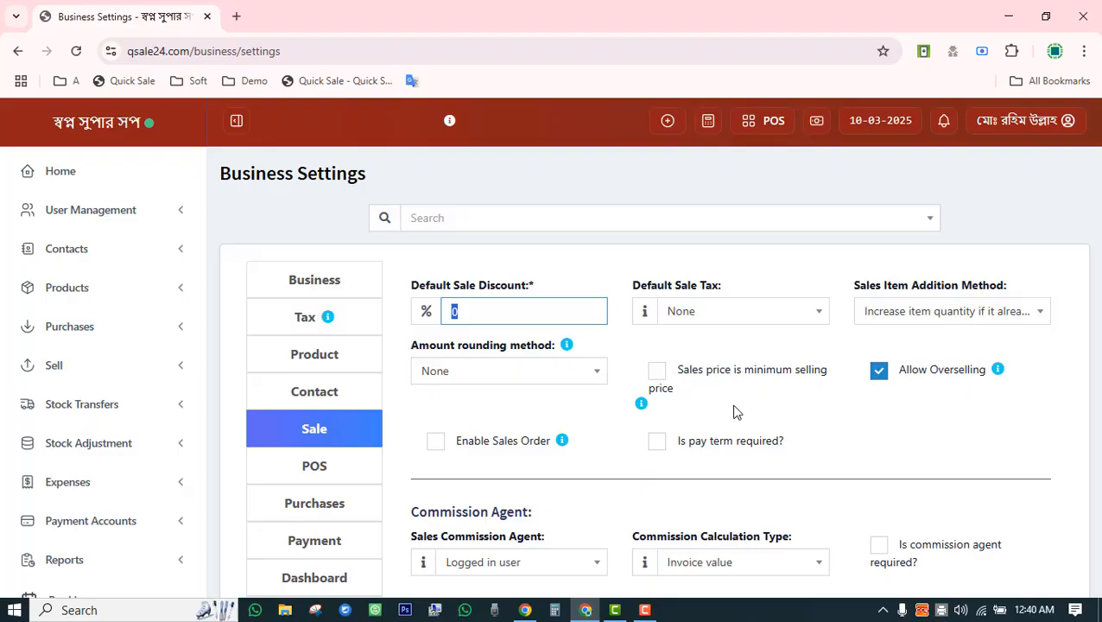
{"action": "scroll", "coordinate": [750, 406], "scroll_direction": "down", "scroll_amount": 3}
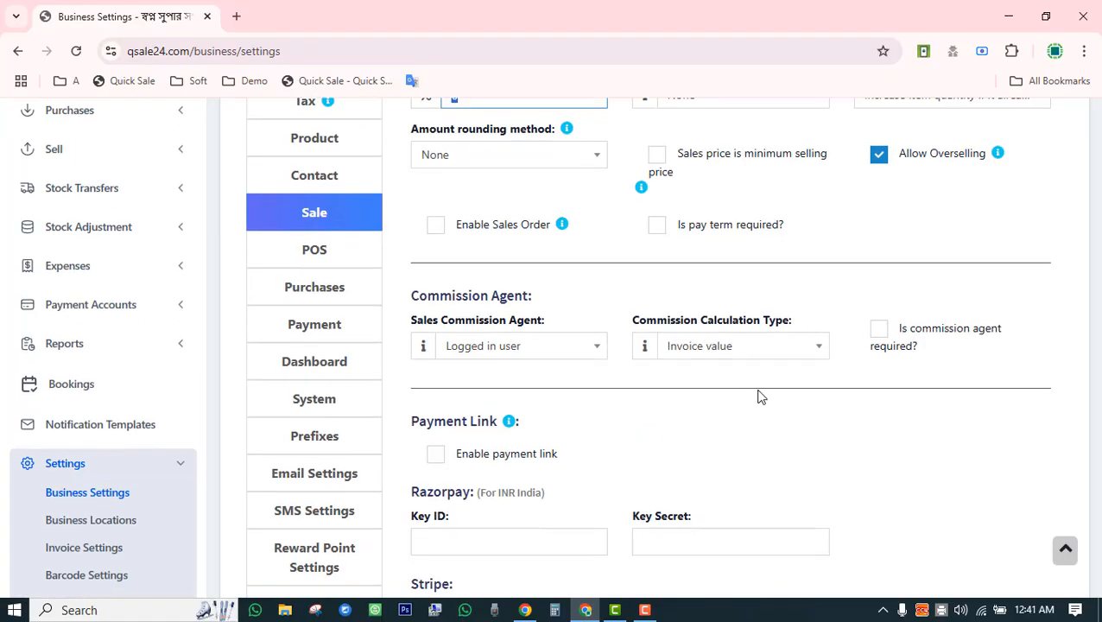
{"action": "scroll", "coordinate": [765, 389], "scroll_direction": "down", "scroll_amount": 3}
{"action": "scroll", "coordinate": [818, 376], "scroll_direction": "up", "scroll_amount": 3}
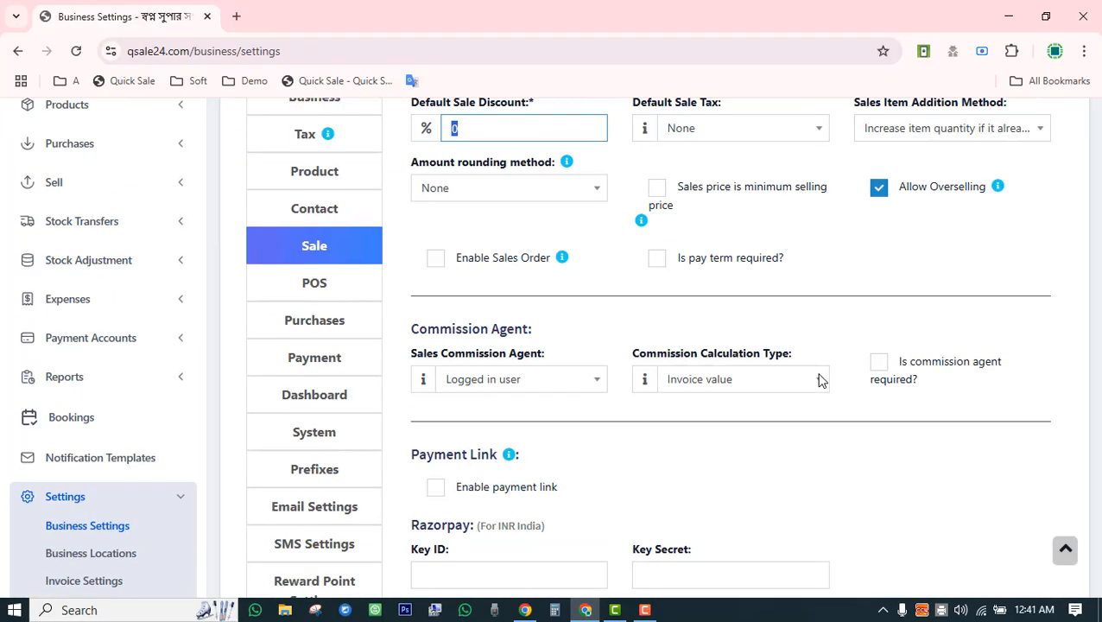
Review the POS tab's keyboard shortcuts and POS options.
{"action": "left_click", "coordinate": [315, 285]}
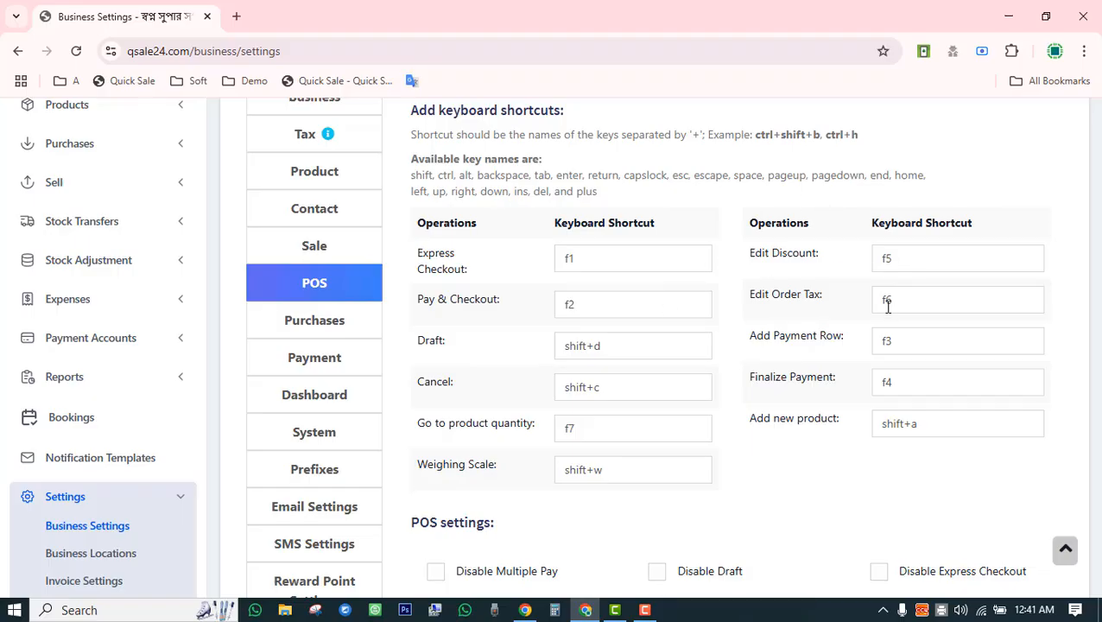
{"action": "scroll", "coordinate": [702, 374], "scroll_direction": "down", "scroll_amount": 2}
{"action": "scroll", "coordinate": [701, 375], "scroll_direction": "down", "scroll_amount": 5}
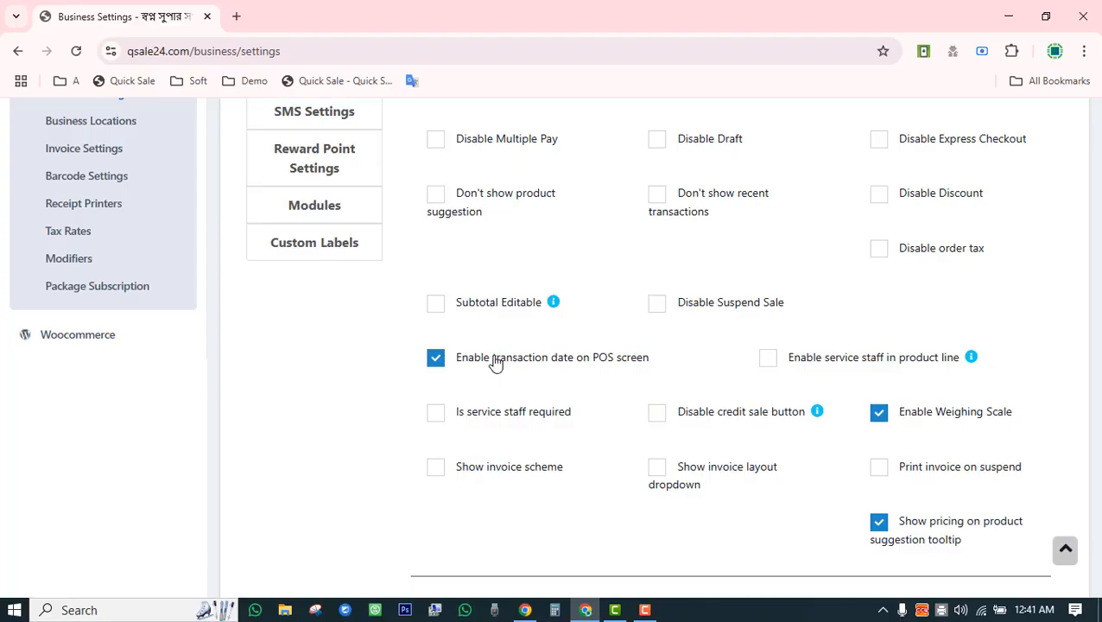
{"action": "scroll", "coordinate": [499, 363], "scroll_direction": "up", "scroll_amount": 5}
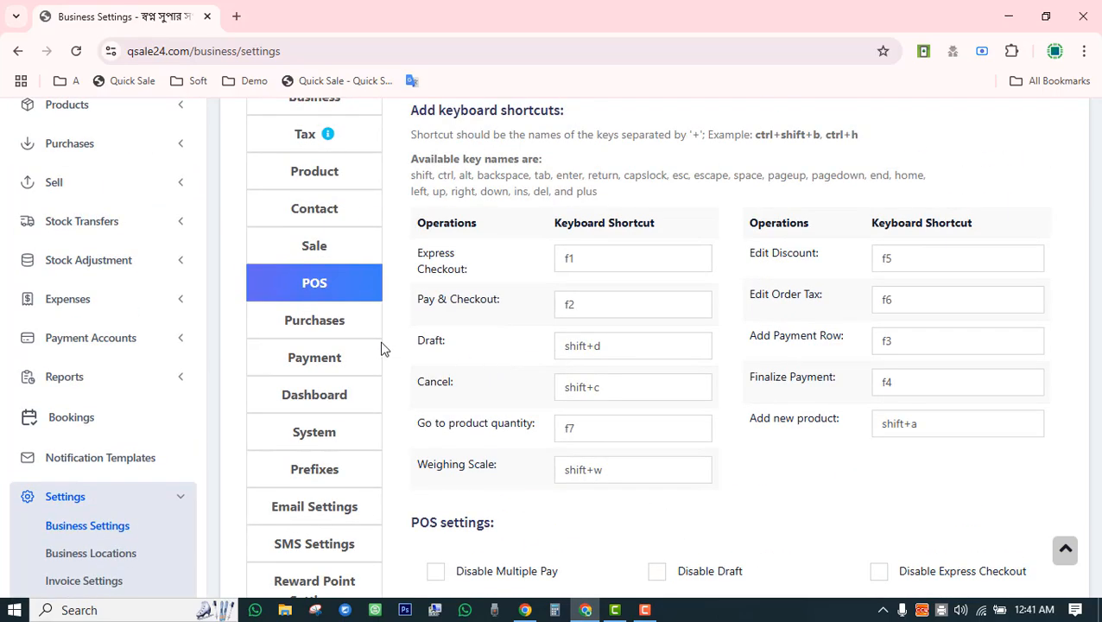
Open the Purchases settings and toggle Enable Lot number off and back on.
{"action": "left_click", "coordinate": [337, 320]}
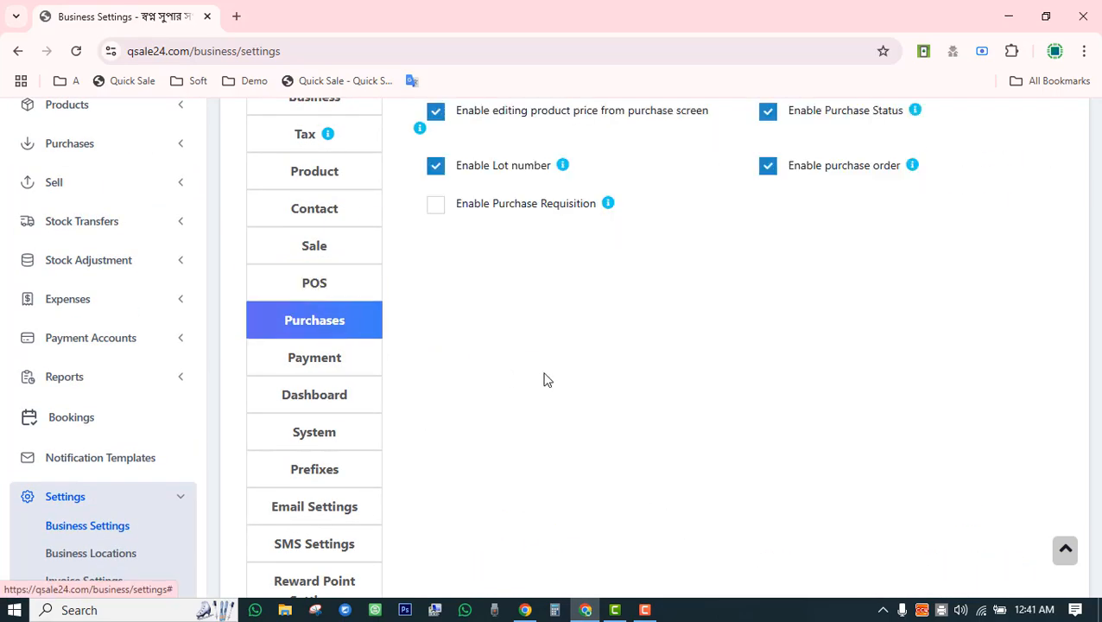
{"action": "scroll", "coordinate": [544, 378], "scroll_direction": "up", "scroll_amount": 2}
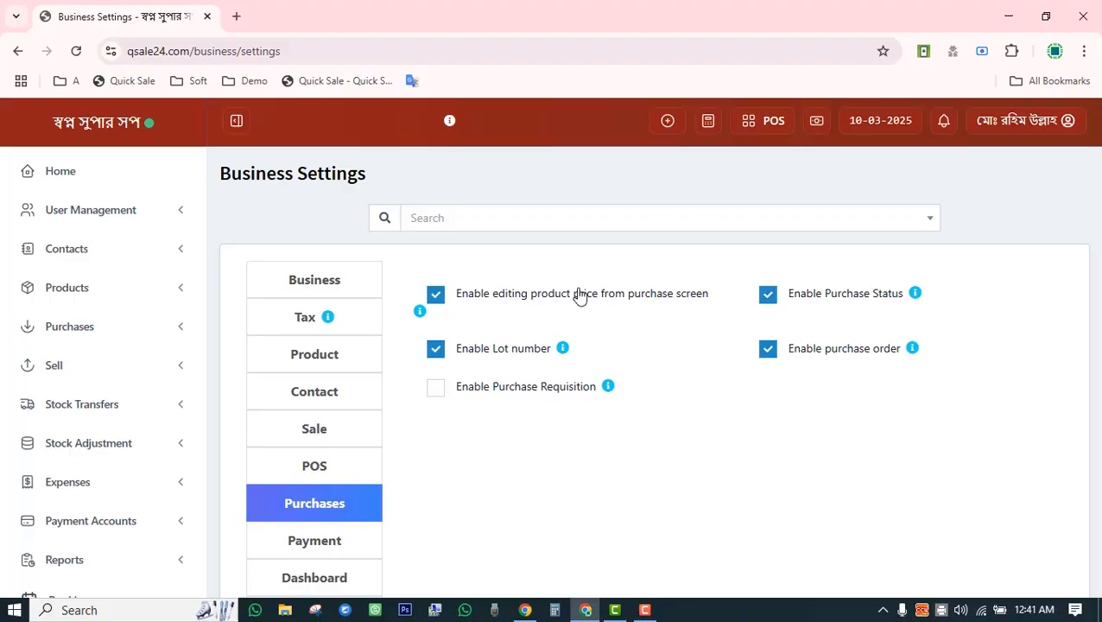
{"action": "left_click", "coordinate": [440, 354]}
{"action": "left_click", "coordinate": [444, 359]}
{"action": "scroll", "coordinate": [759, 388], "scroll_direction": "down", "scroll_amount": 3}
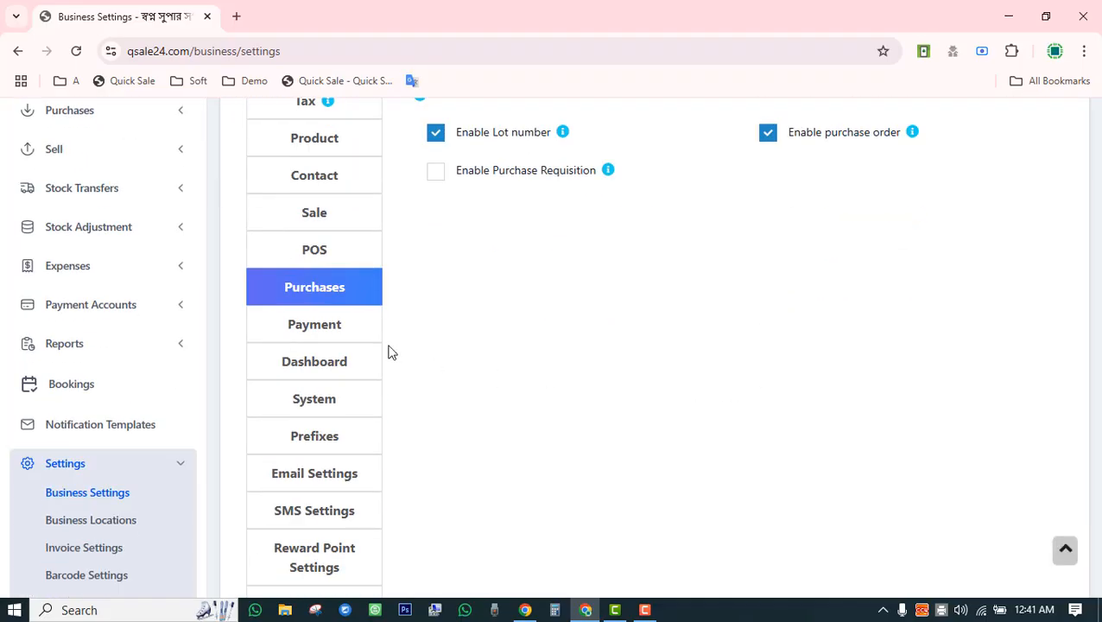
Step through the Payment and Dashboard tabs to reach the System settings.
{"action": "left_click", "coordinate": [348, 333]}
{"action": "left_click", "coordinate": [353, 377]}
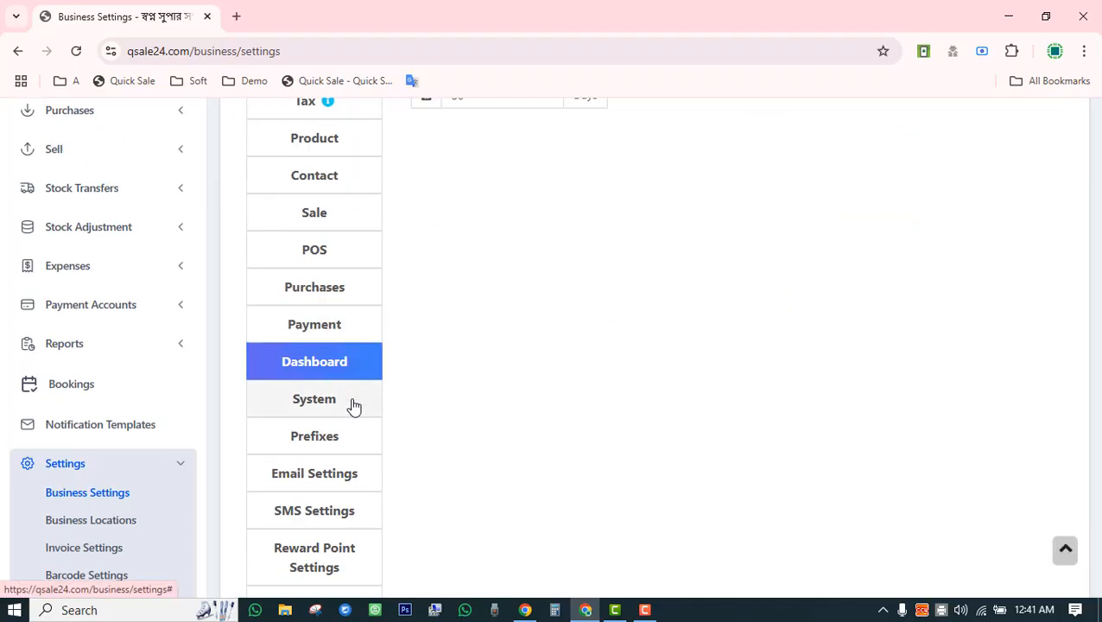
{"action": "left_click", "coordinate": [352, 406]}
{"action": "scroll", "coordinate": [479, 414], "scroll_direction": "up", "scroll_amount": 3}
{"action": "scroll", "coordinate": [481, 415], "scroll_direction": "down", "scroll_amount": 3}
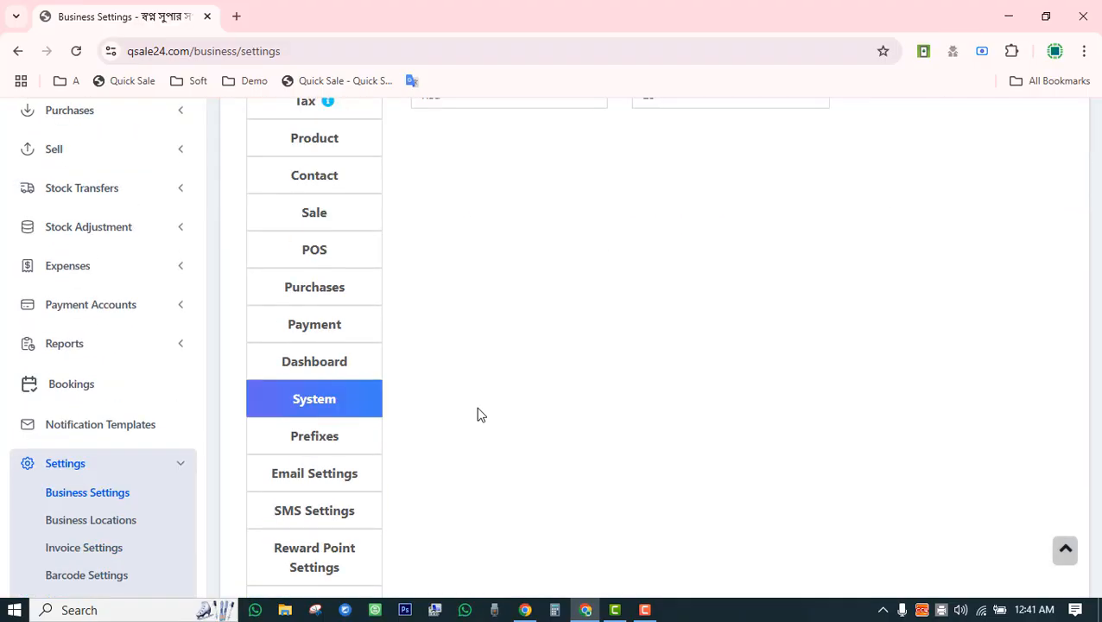
{"action": "scroll", "coordinate": [481, 415], "scroll_direction": "up", "scroll_amount": 3}
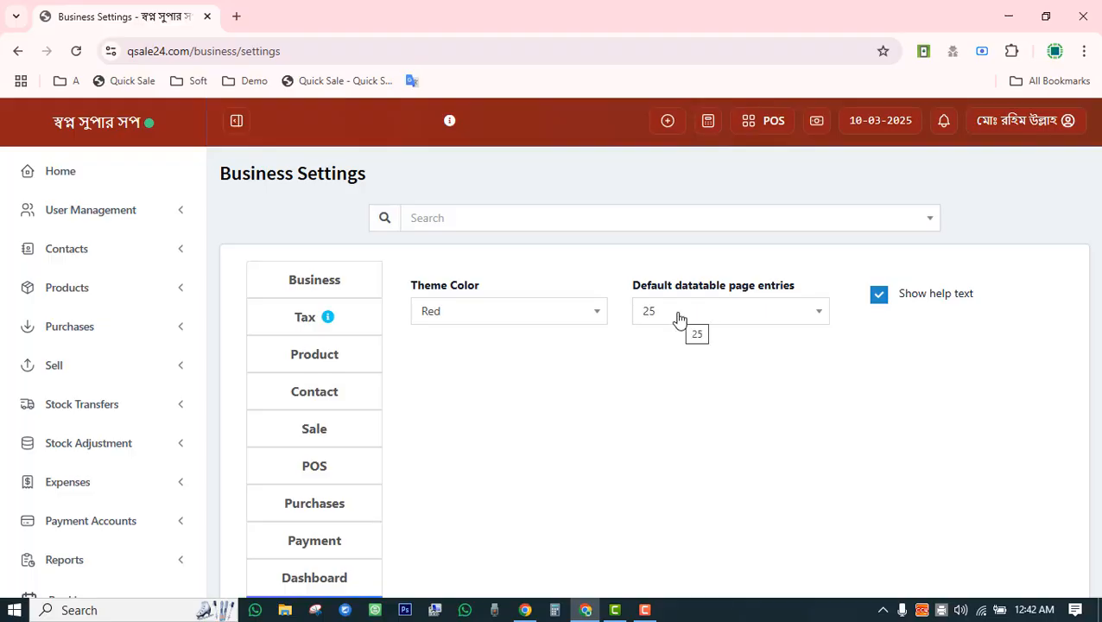
Check the default page entries options, keeping 25, and scroll down to Update Settings.
{"action": "left_click", "coordinate": [745, 319]}
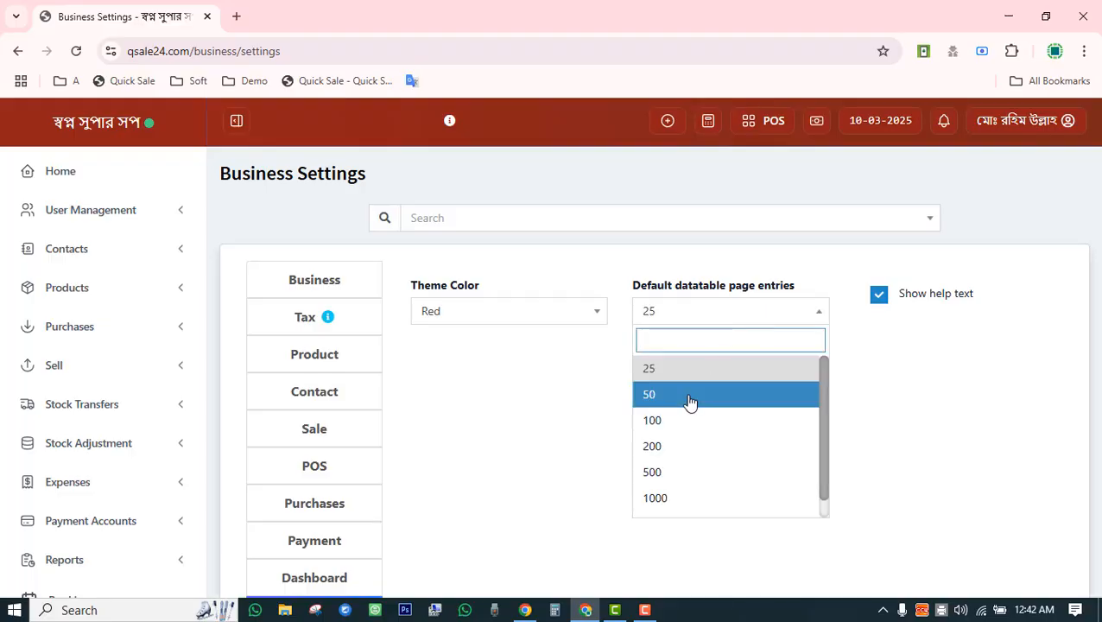
{"action": "left_click", "coordinate": [948, 403]}
{"action": "scroll", "coordinate": [948, 404], "scroll_direction": "down", "scroll_amount": 3}
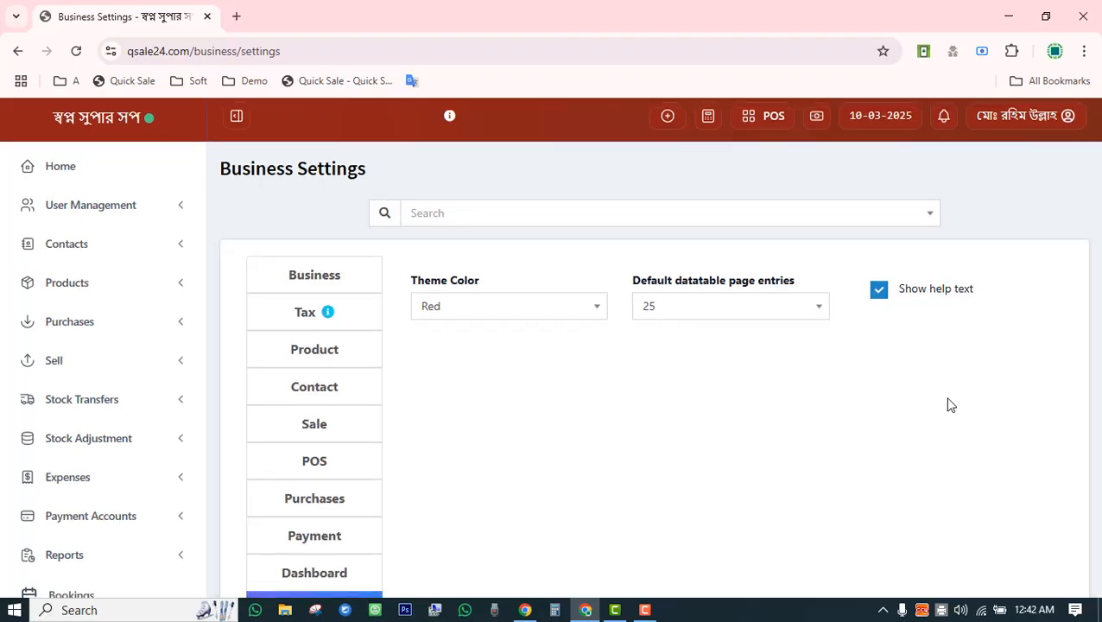
{"action": "scroll", "coordinate": [947, 403], "scroll_direction": "up", "scroll_amount": 3}
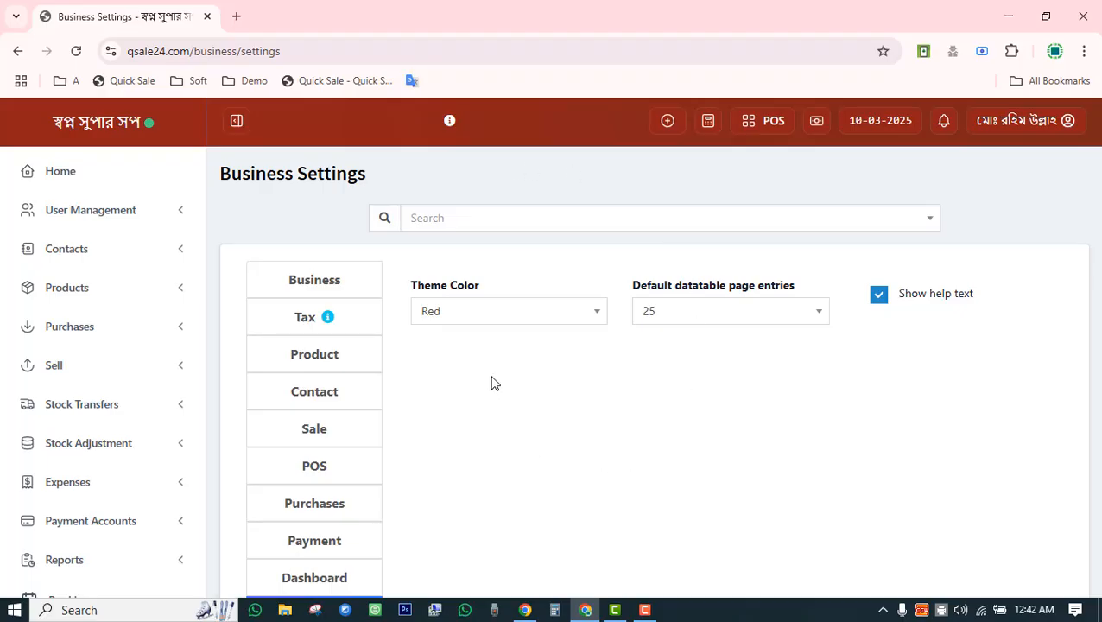
{"action": "scroll", "coordinate": [494, 383], "scroll_direction": "down", "scroll_amount": 3}
{"action": "scroll", "coordinate": [493, 381], "scroll_direction": "up", "scroll_amount": 3}
{"action": "scroll", "coordinate": [635, 412], "scroll_direction": "down", "scroll_amount": 3}
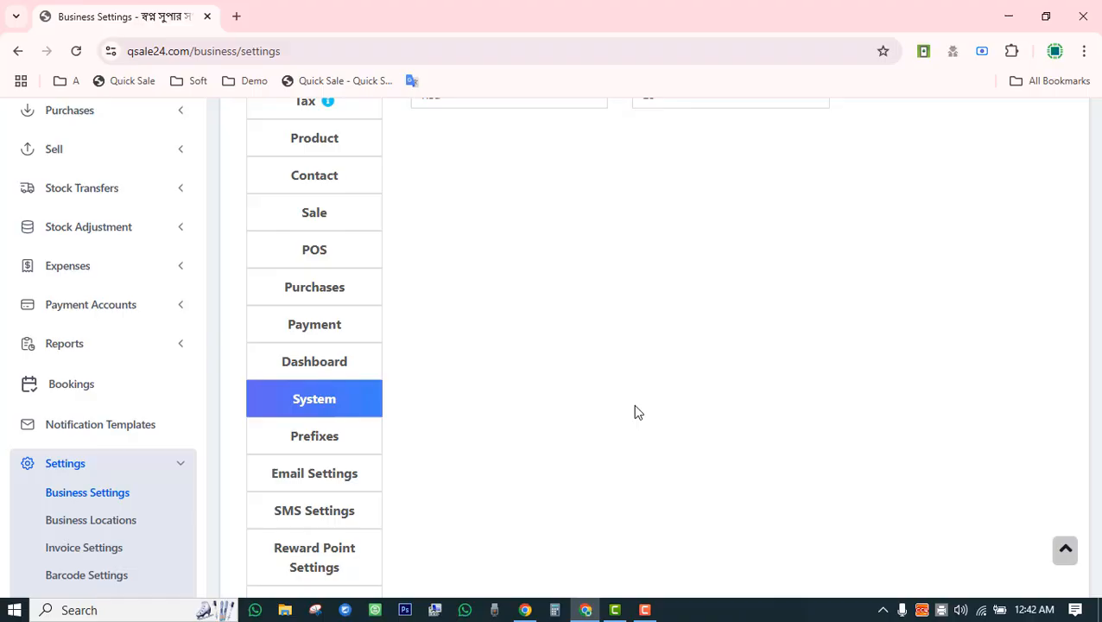
{"action": "scroll", "coordinate": [635, 412], "scroll_direction": "up", "scroll_amount": 3}
{"action": "scroll", "coordinate": [634, 412], "scroll_direction": "down", "scroll_amount": 3}
{"action": "scroll", "coordinate": [845, 428], "scroll_direction": "down", "scroll_amount": 3}
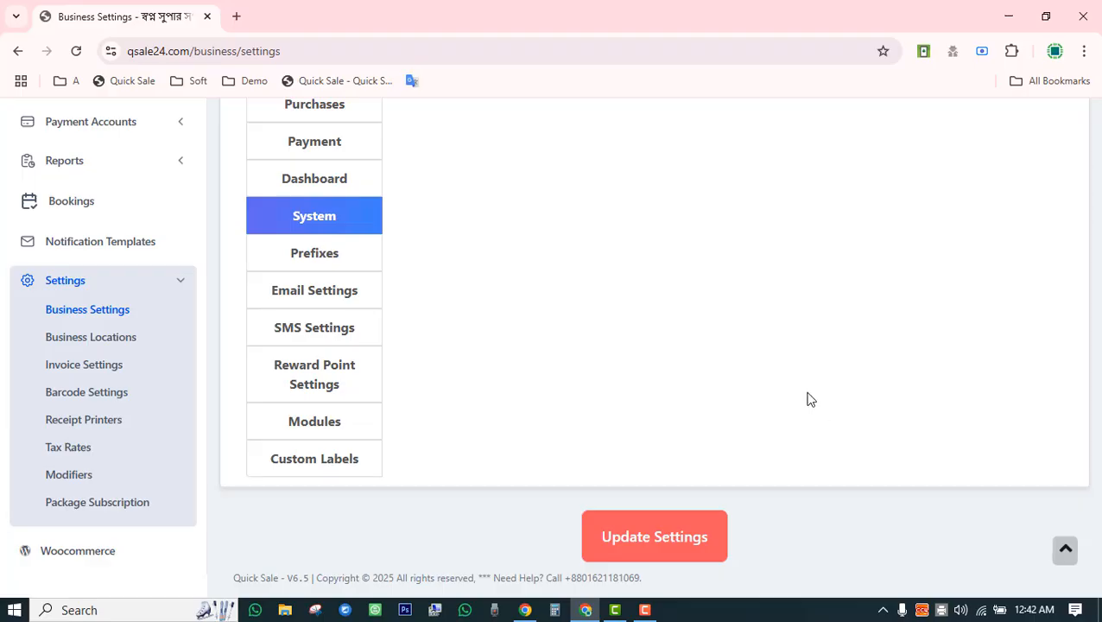
Review the Modules tab: bookings, subscription and modifiers enabled, tables disabled.
{"action": "left_click", "coordinate": [316, 423]}
{"action": "scroll", "coordinate": [468, 426], "scroll_direction": "up", "scroll_amount": 7}
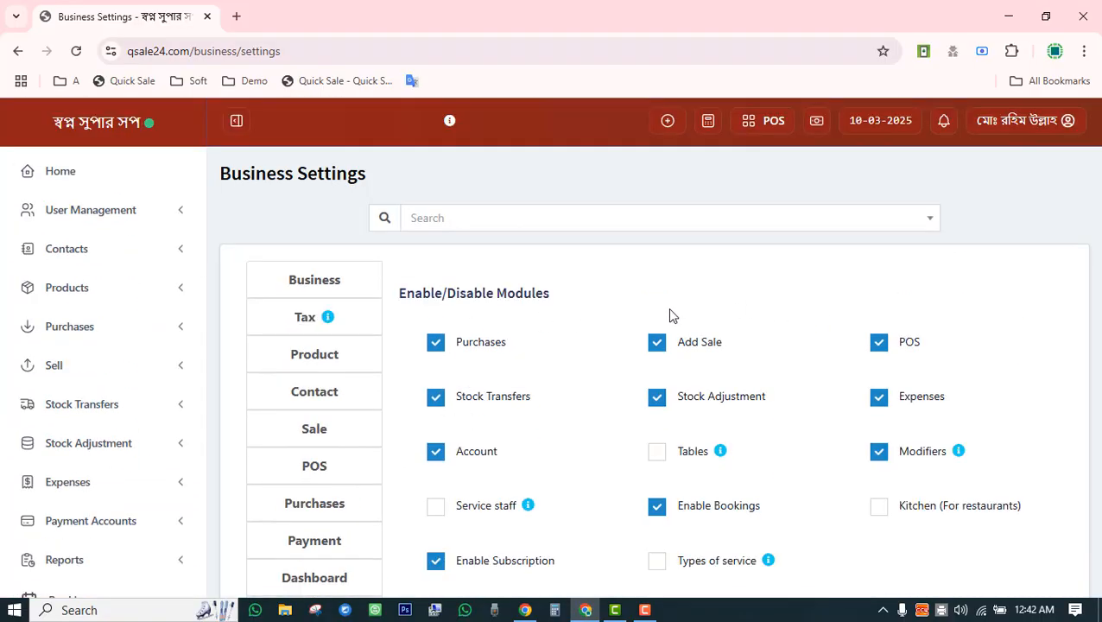
{"action": "scroll", "coordinate": [671, 312], "scroll_direction": "down", "scroll_amount": 3}
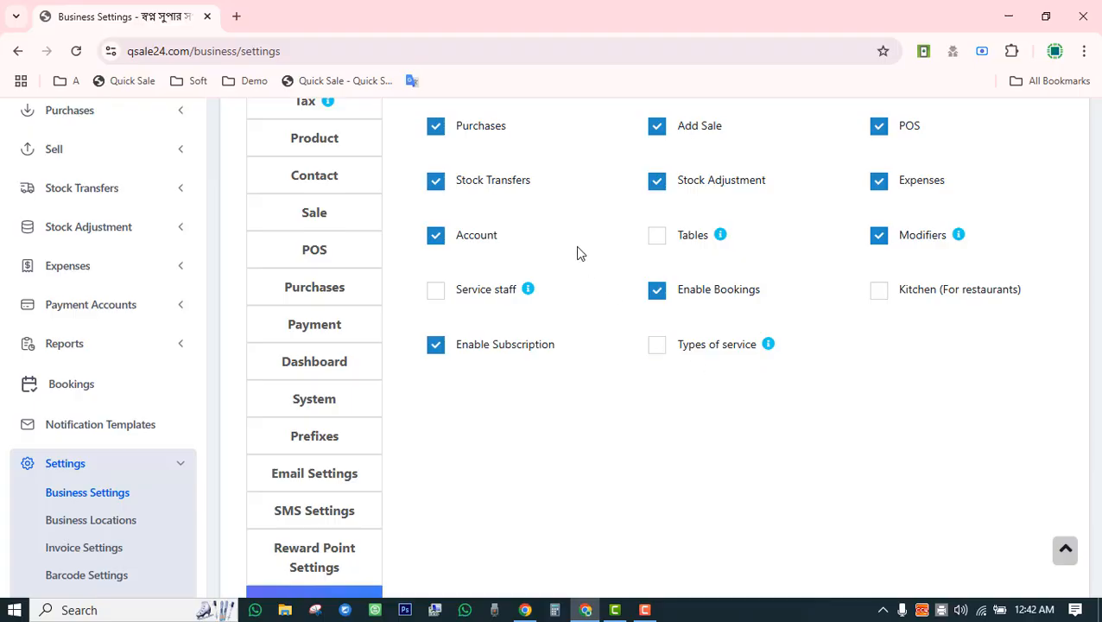
{"action": "scroll", "coordinate": [484, 173], "scroll_direction": "up", "scroll_amount": 3}
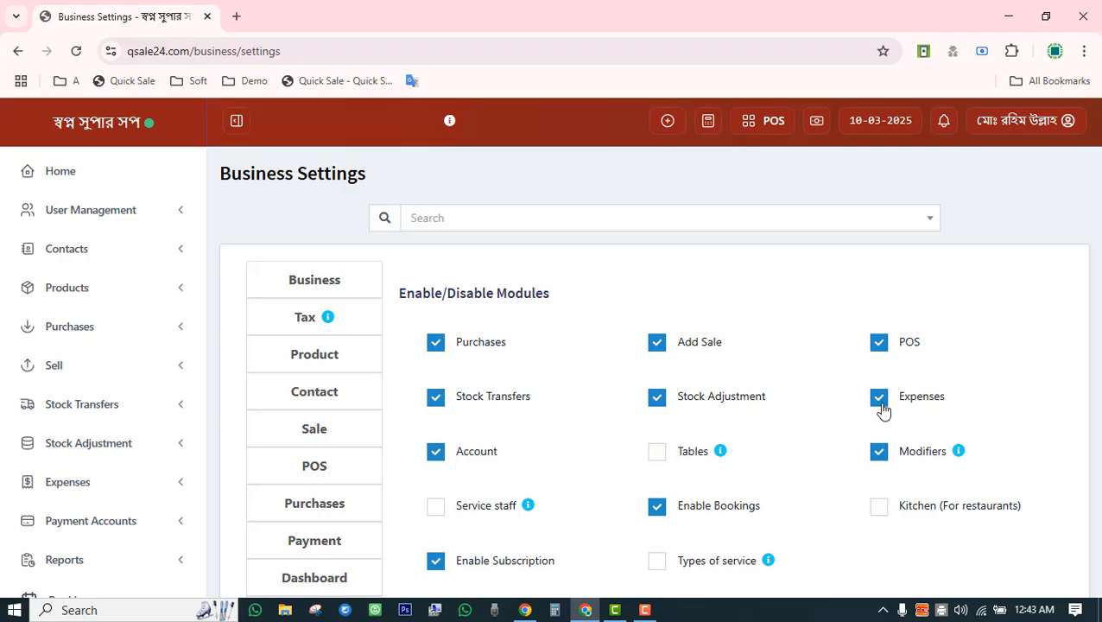
{"action": "scroll", "coordinate": [883, 411], "scroll_direction": "down", "scroll_amount": 3}
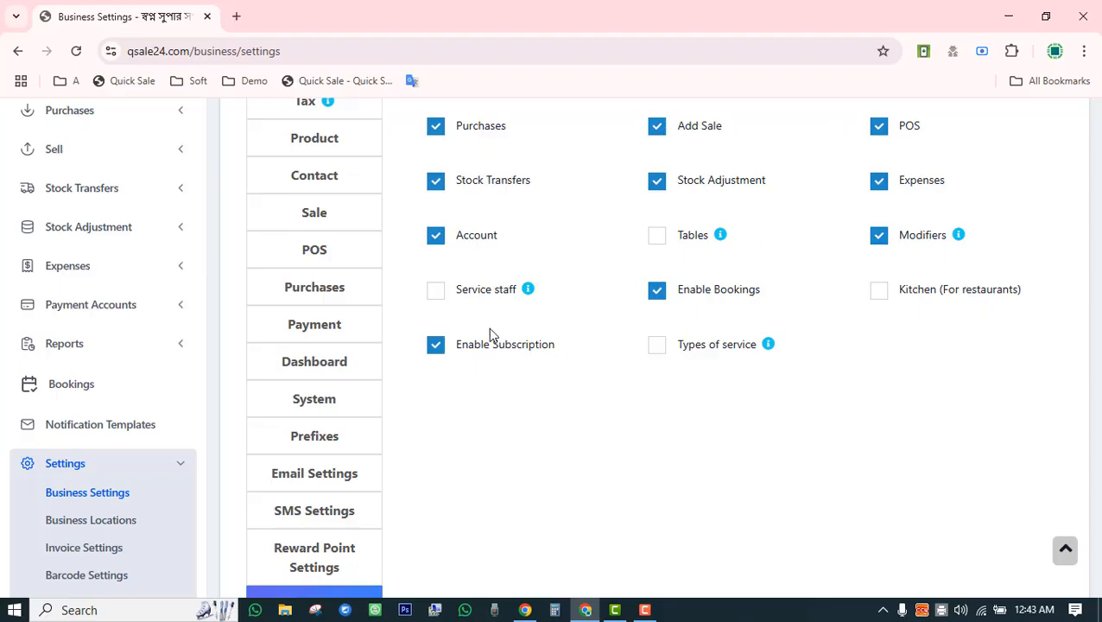
{"action": "scroll", "coordinate": [490, 332], "scroll_direction": "up", "scroll_amount": 3}
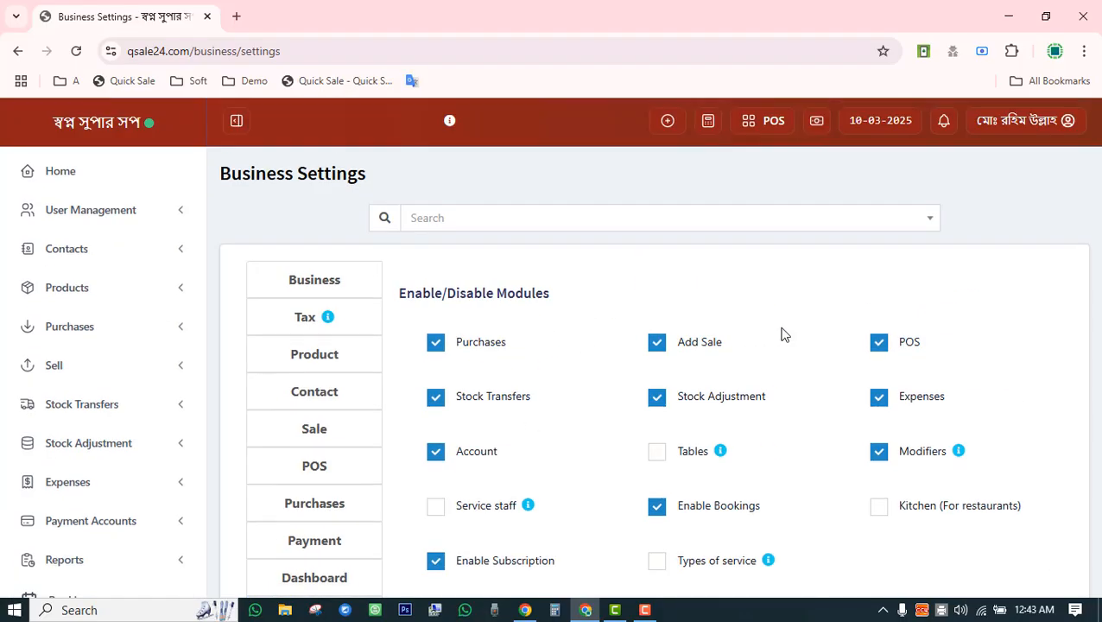
{"action": "scroll", "coordinate": [783, 335], "scroll_direction": "down", "scroll_amount": 3}
{"action": "scroll", "coordinate": [783, 335], "scroll_direction": "down", "scroll_amount": 3}
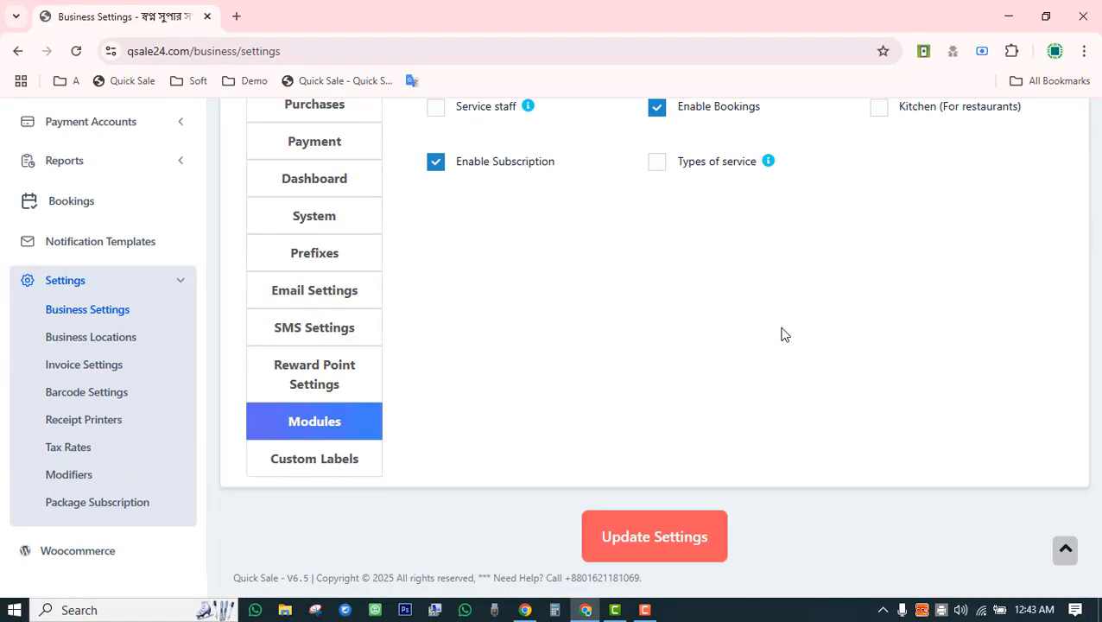
Review the custom payment labels Bkash, Nagad, Rocket, DBBL and the empty Custom Payment 5.
{"action": "left_click", "coordinate": [342, 468]}
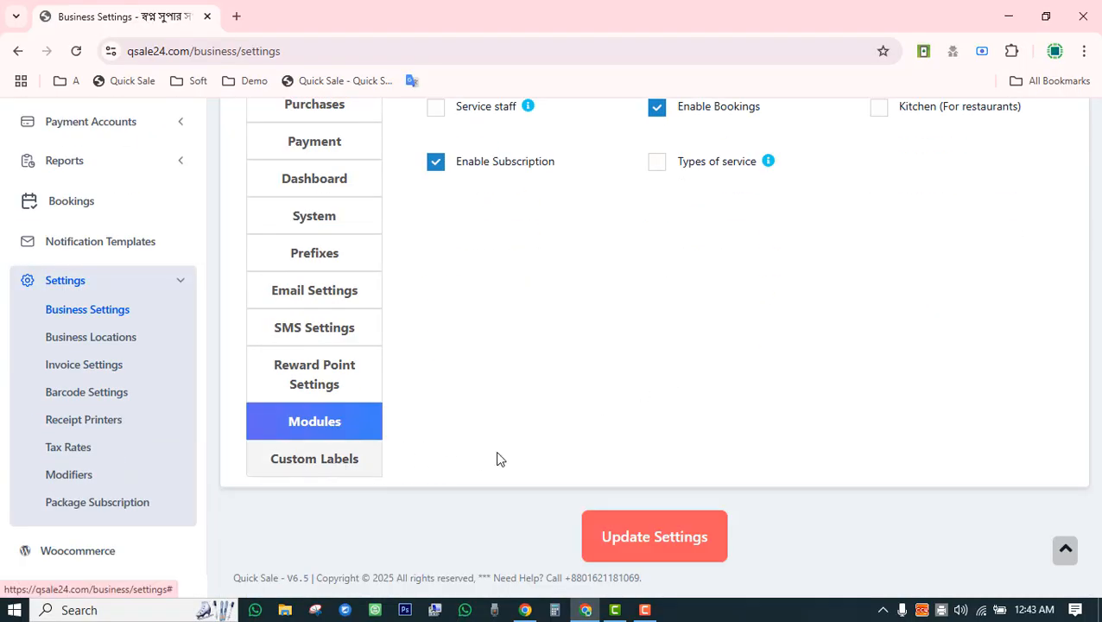
{"action": "scroll", "coordinate": [539, 450], "scroll_direction": "up", "scroll_amount": 6}
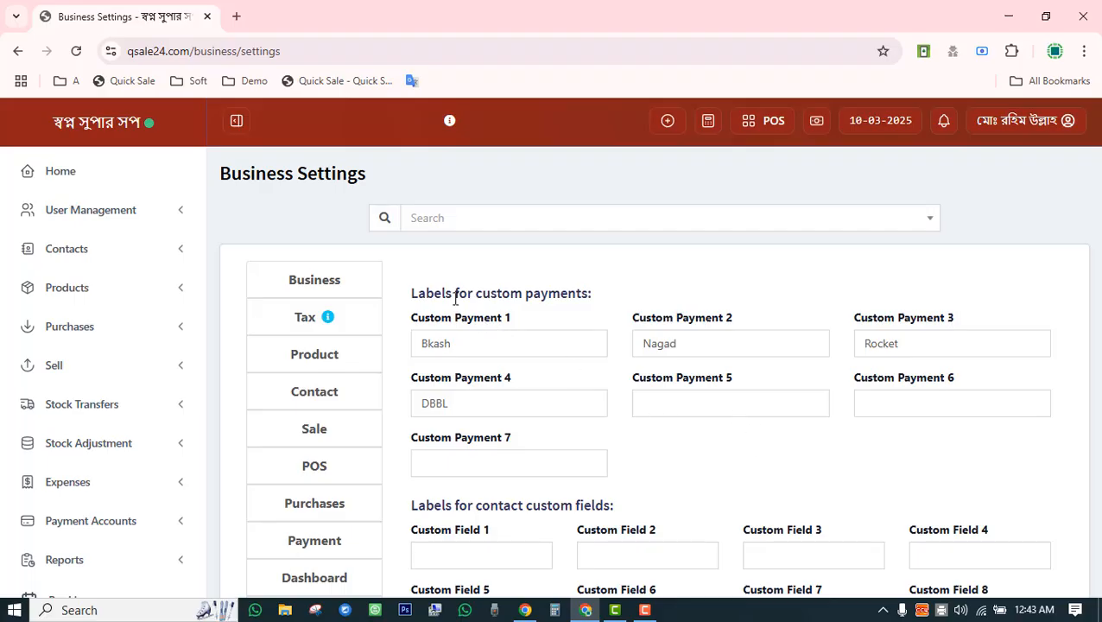
{"action": "left_click_drag", "start_coordinate": [455, 298], "coordinate": [576, 294]}
{"action": "left_click", "coordinate": [462, 349]}
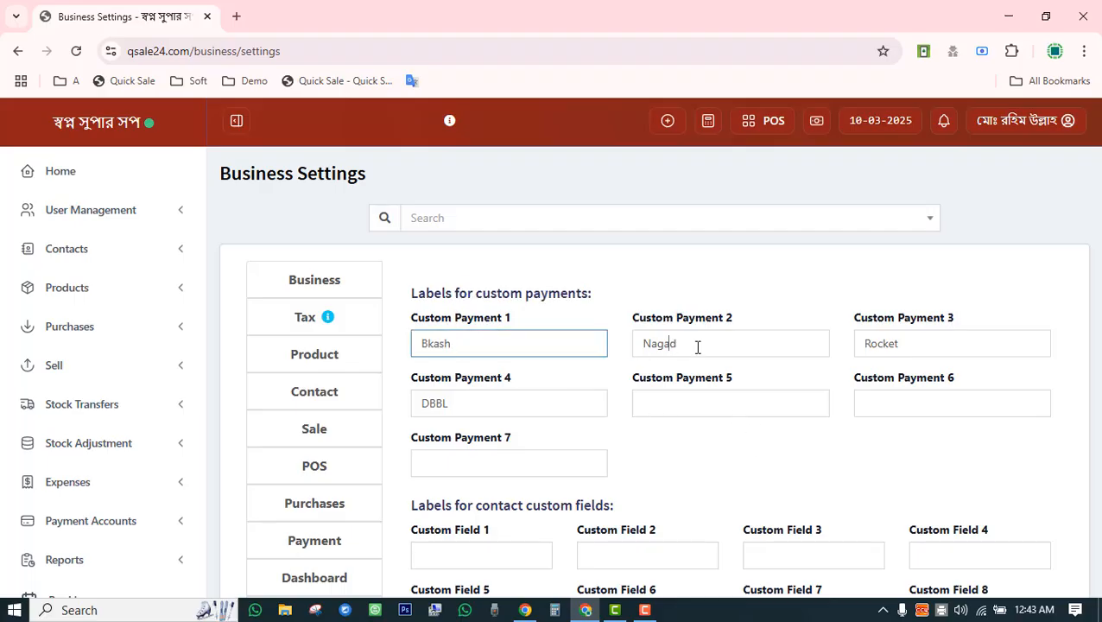
{"action": "left_click", "coordinate": [895, 345]}
{"action": "key", "text": "ctrl+a"}
{"action": "double_click", "coordinate": [494, 408]}
{"action": "left_click", "coordinate": [678, 414]}
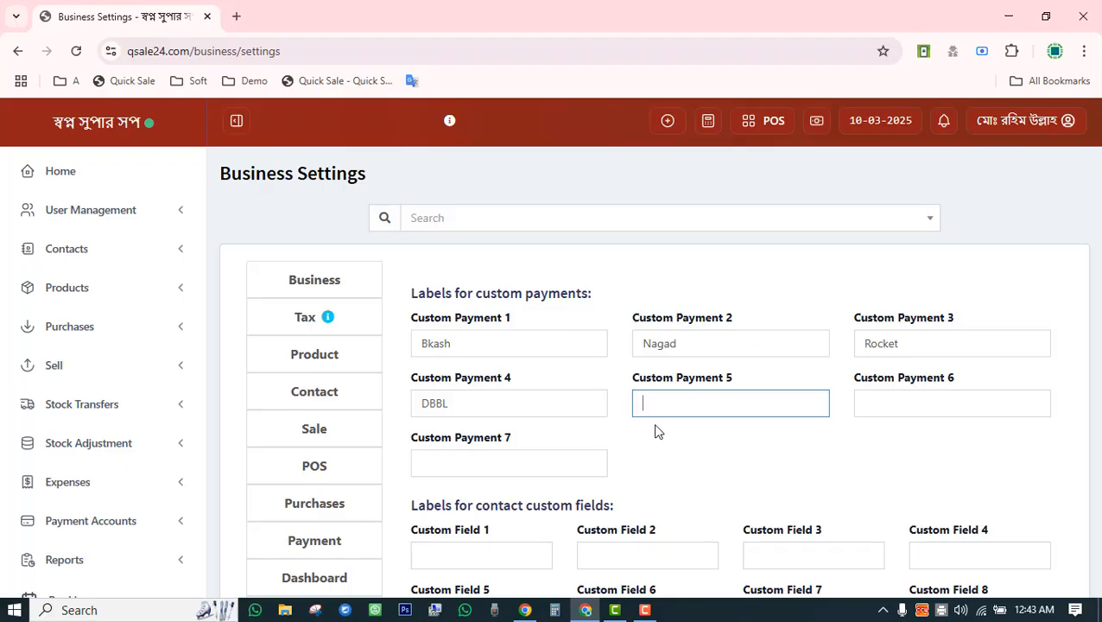
Scroll through the remaining custom field labels, including product custom fields, and expand sidebar Settings.
{"action": "scroll", "coordinate": [691, 398], "scroll_direction": "down", "scroll_amount": 3}
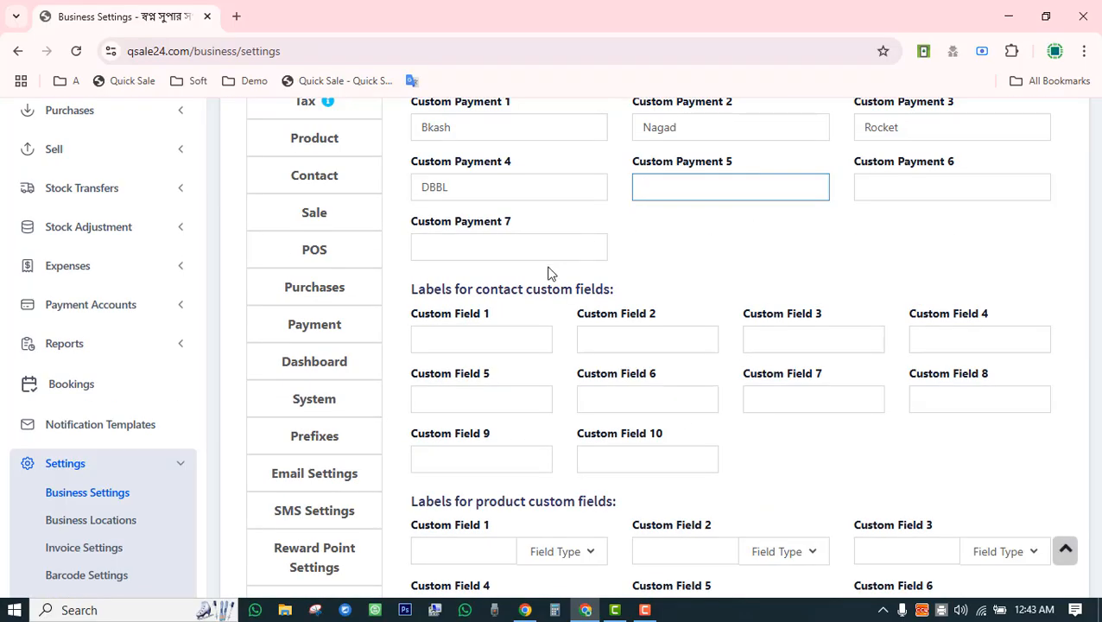
{"action": "scroll", "coordinate": [549, 273], "scroll_direction": "up", "scroll_amount": 3}
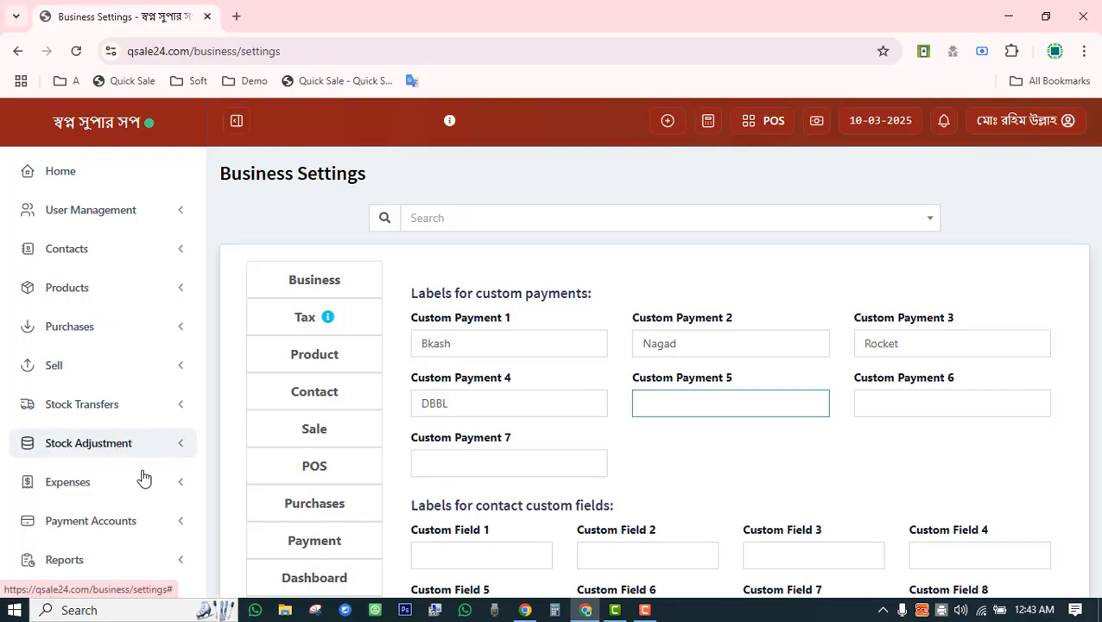
{"action": "scroll", "coordinate": [134, 458], "scroll_direction": "down", "scroll_amount": 3}
{"action": "left_click", "coordinate": [121, 316]}
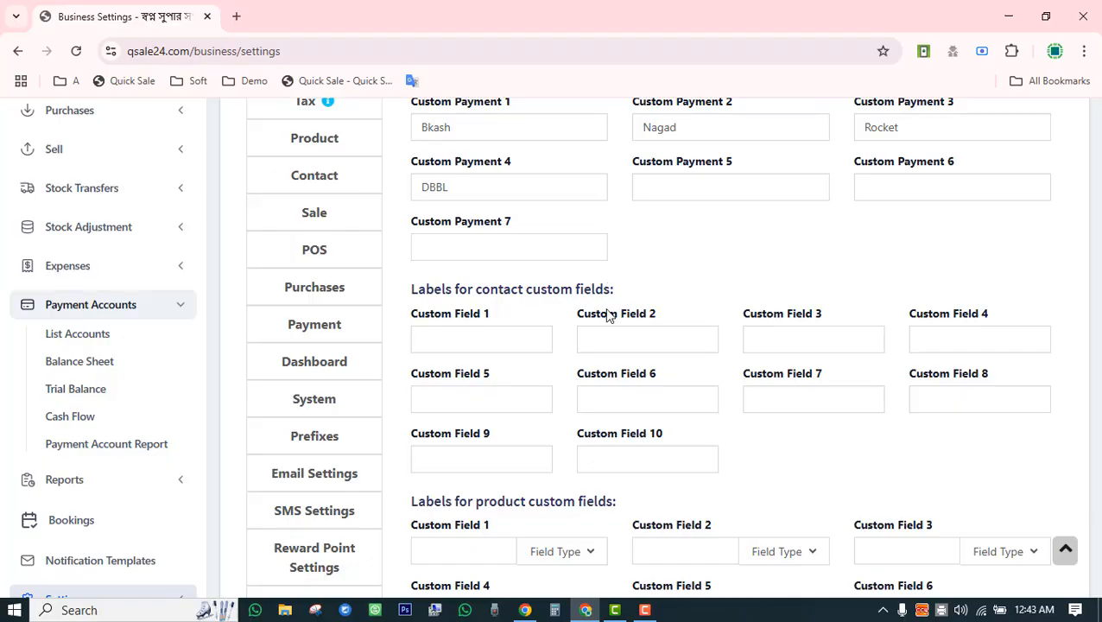
{"action": "scroll", "coordinate": [606, 315], "scroll_direction": "down", "scroll_amount": 3}
{"action": "scroll", "coordinate": [607, 324], "scroll_direction": "down", "scroll_amount": 3}
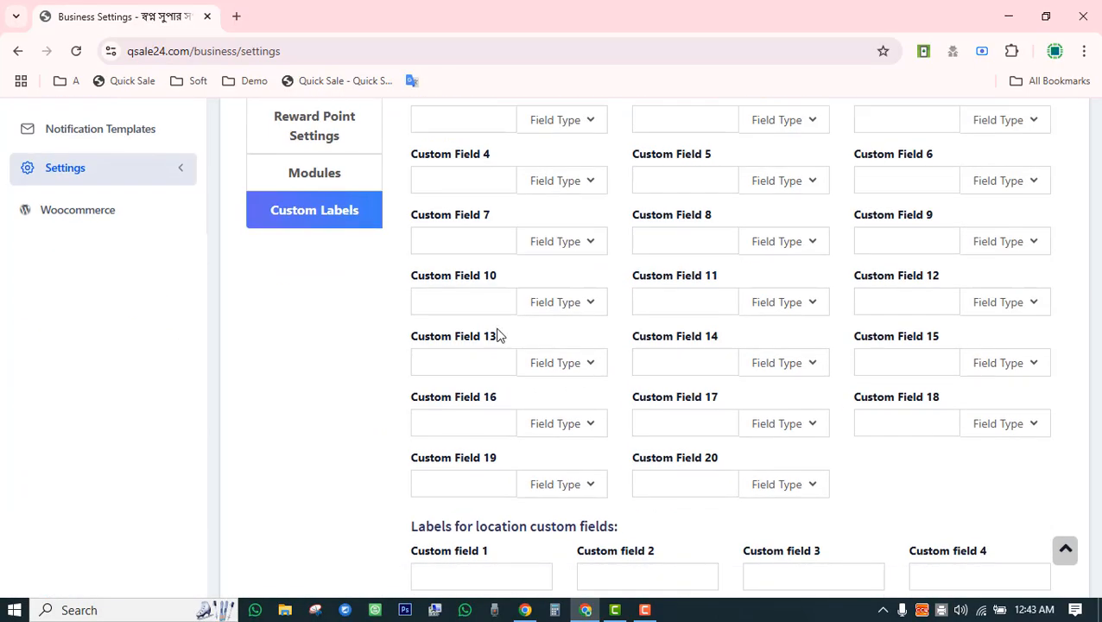
{"action": "scroll", "coordinate": [492, 349], "scroll_direction": "down", "scroll_amount": 3}
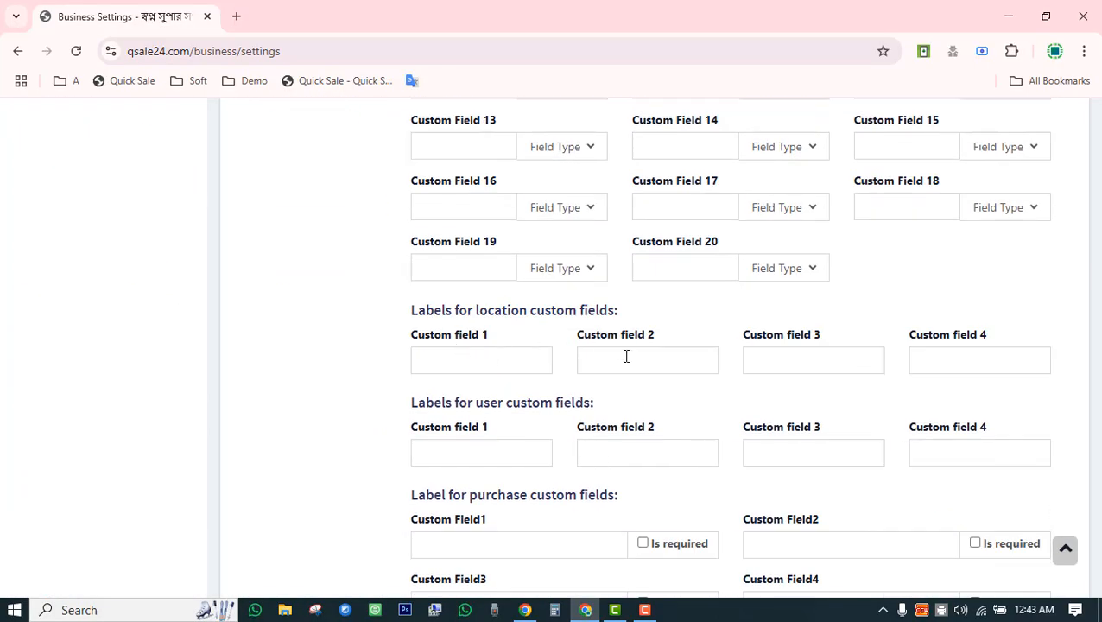
{"action": "scroll", "coordinate": [605, 367], "scroll_direction": "down", "scroll_amount": 3}
{"action": "scroll", "coordinate": [497, 378], "scroll_direction": "up", "scroll_amount": 9}
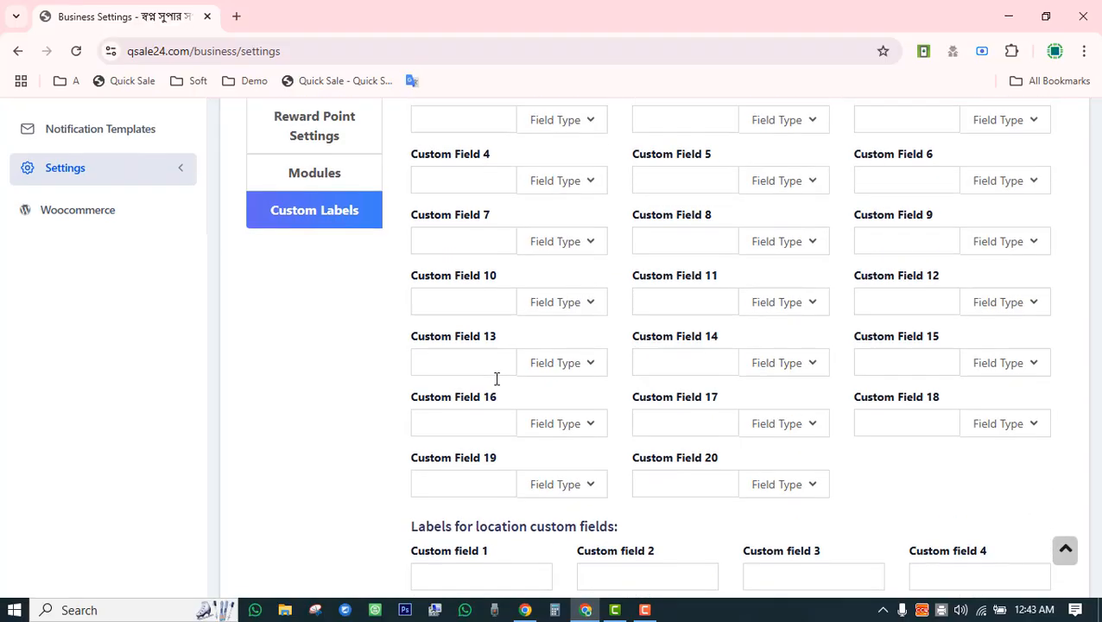
{"action": "scroll", "coordinate": [497, 384], "scroll_direction": "up", "scroll_amount": 6}
{"action": "scroll", "coordinate": [497, 385], "scroll_direction": "down", "scroll_amount": 3}
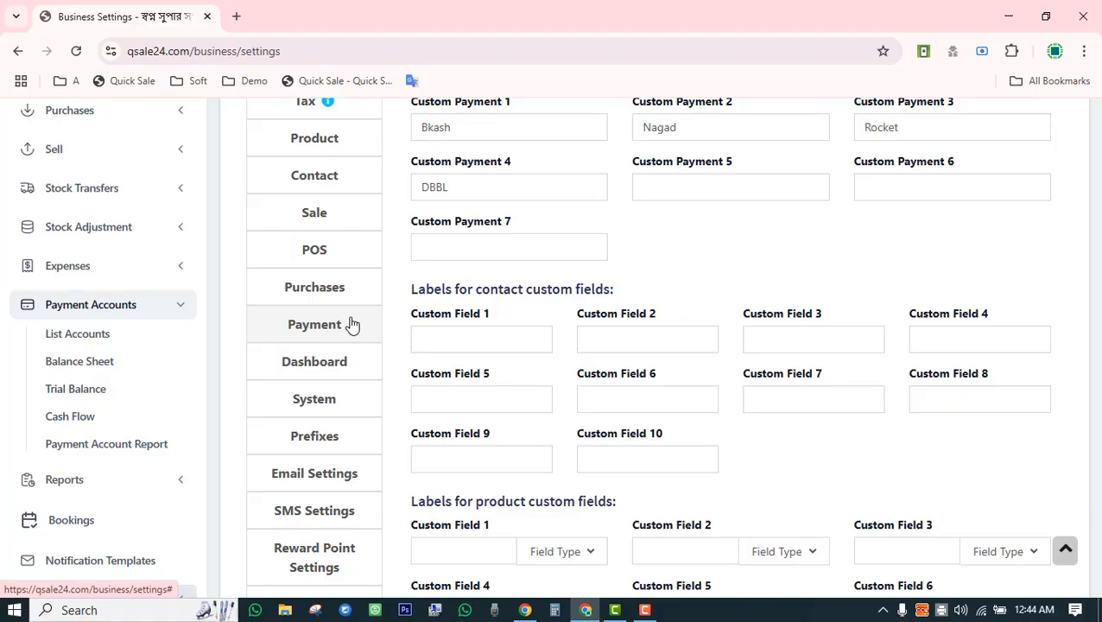
{"action": "scroll", "coordinate": [353, 343], "scroll_direction": "up", "scroll_amount": 3}
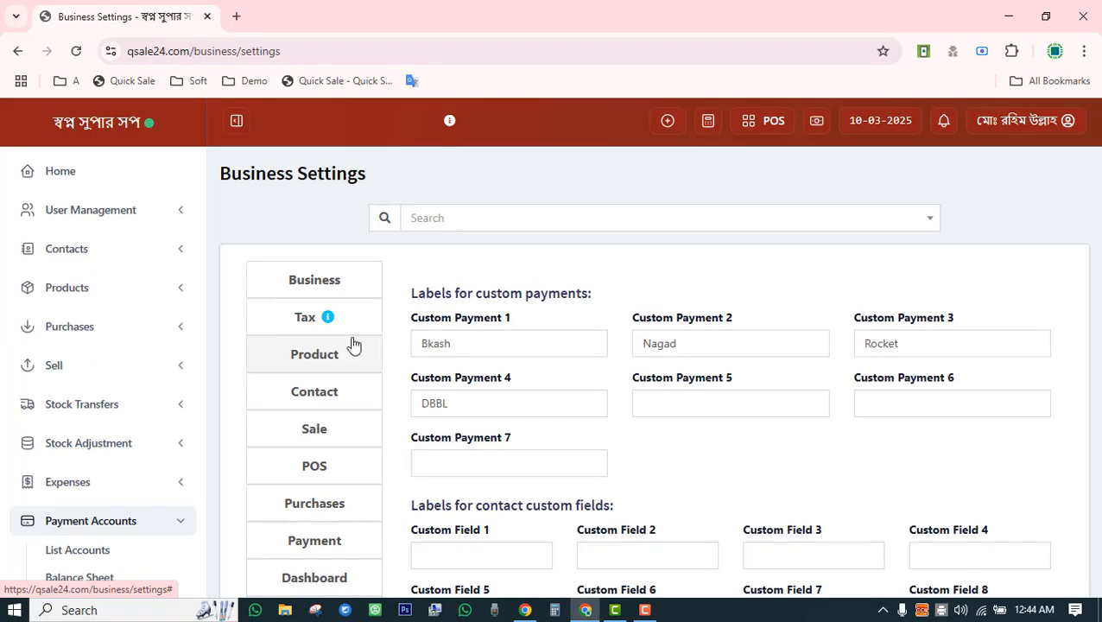
{"action": "scroll", "coordinate": [353, 344], "scroll_direction": "down", "scroll_amount": 3}
{"action": "scroll", "coordinate": [353, 345], "scroll_direction": "down", "scroll_amount": 3}
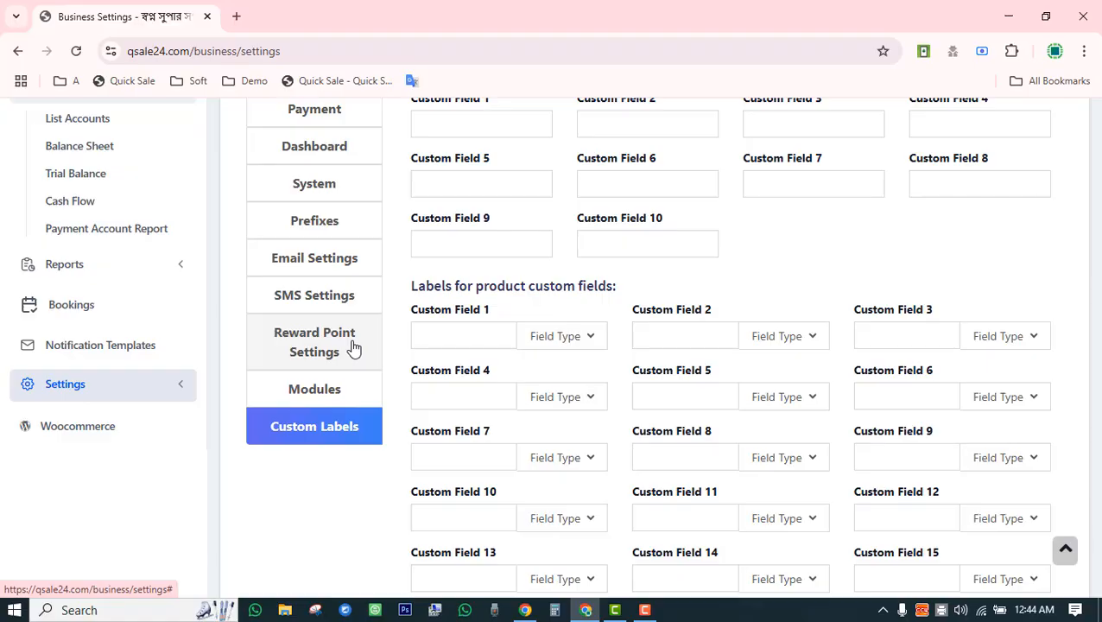
{"action": "scroll", "coordinate": [349, 347], "scroll_direction": "up", "scroll_amount": 3}
{"action": "scroll", "coordinate": [344, 416], "scroll_direction": "down", "scroll_amount": 3}
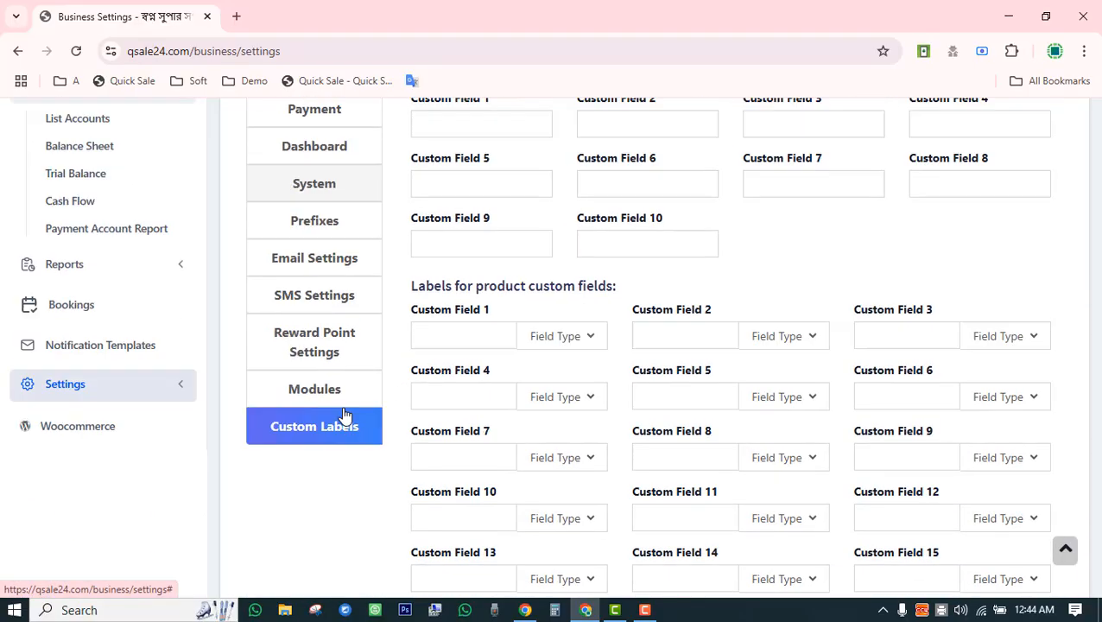
{"action": "left_click", "coordinate": [134, 393]}
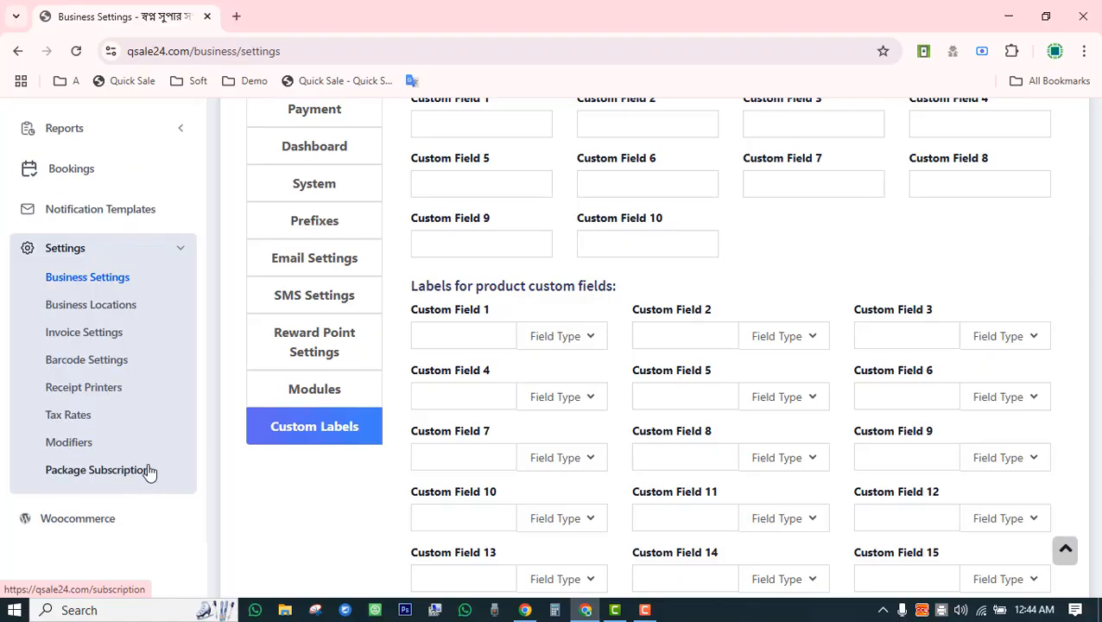
Go to Business Locations and scroll the list showing BL0001 and BL0002.
{"action": "left_click", "coordinate": [89, 308]}
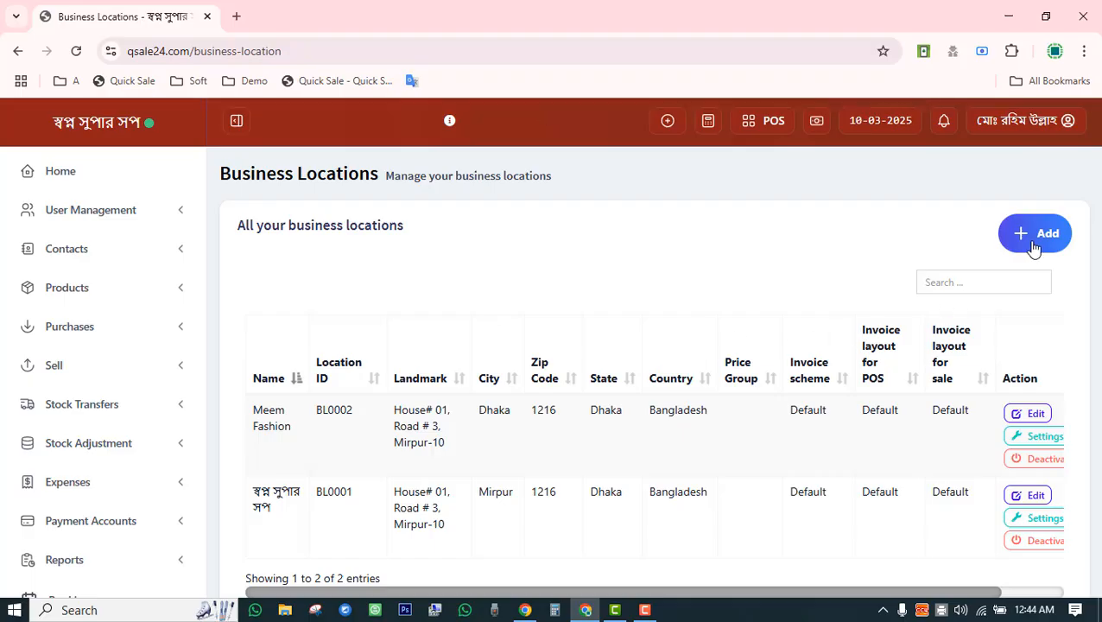
{"action": "scroll", "coordinate": [752, 244], "scroll_direction": "down", "scroll_amount": 3}
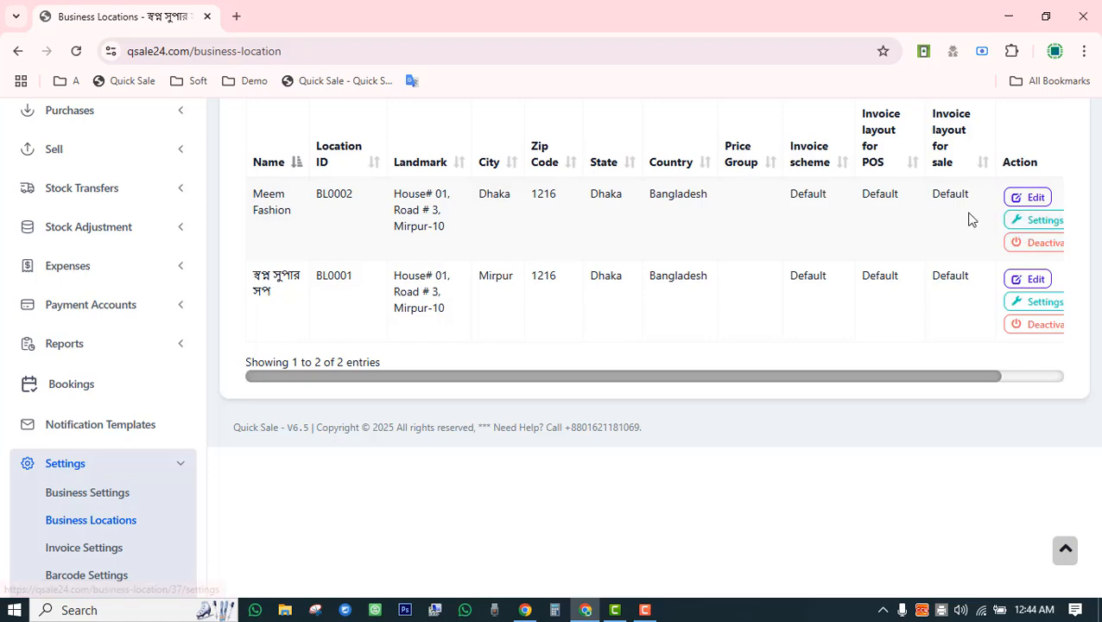
{"action": "left_click", "coordinate": [1028, 279]}
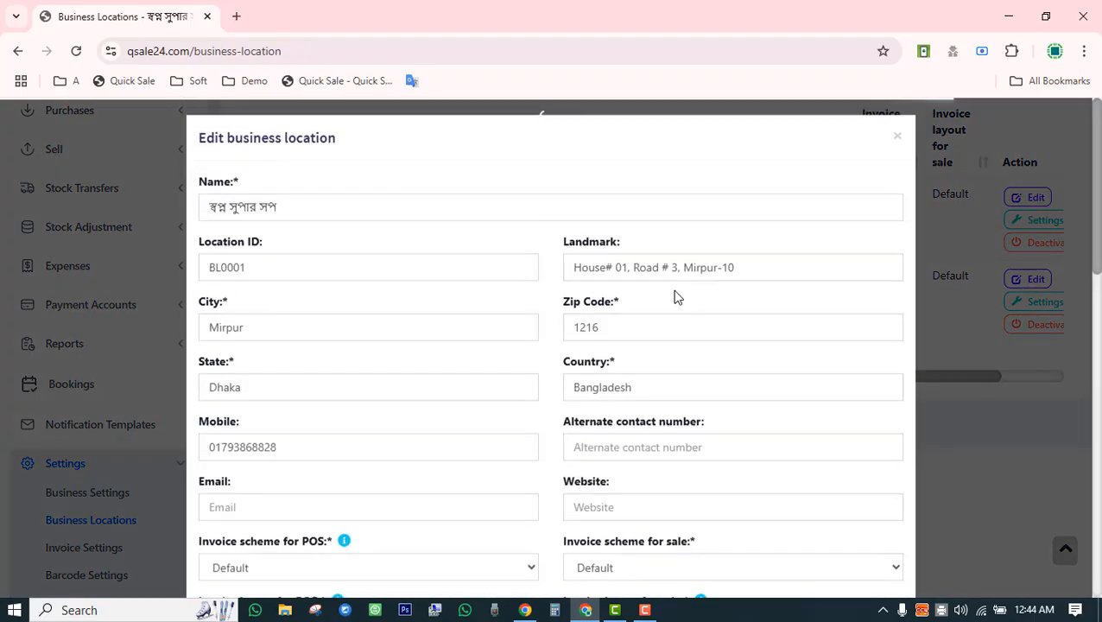
{"action": "scroll", "coordinate": [536, 285], "scroll_direction": "down", "scroll_amount": 3}
{"action": "scroll", "coordinate": [511, 298], "scroll_direction": "up", "scroll_amount": 3}
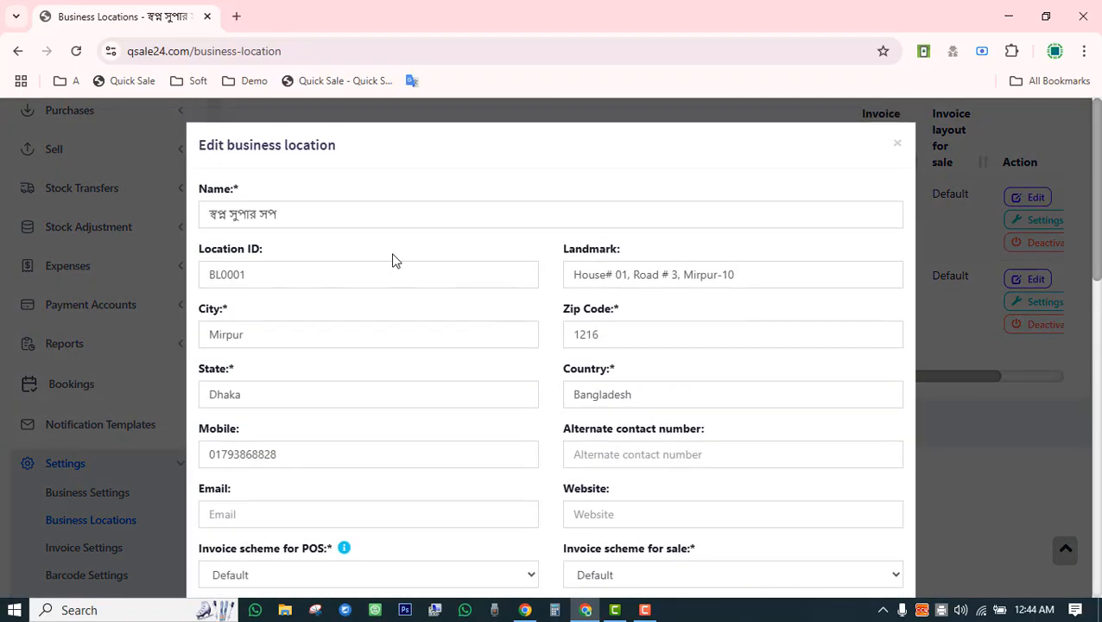
{"action": "scroll", "coordinate": [455, 268], "scroll_direction": "down", "scroll_amount": 4}
{"action": "scroll", "coordinate": [648, 294], "scroll_direction": "down", "scroll_amount": 1}
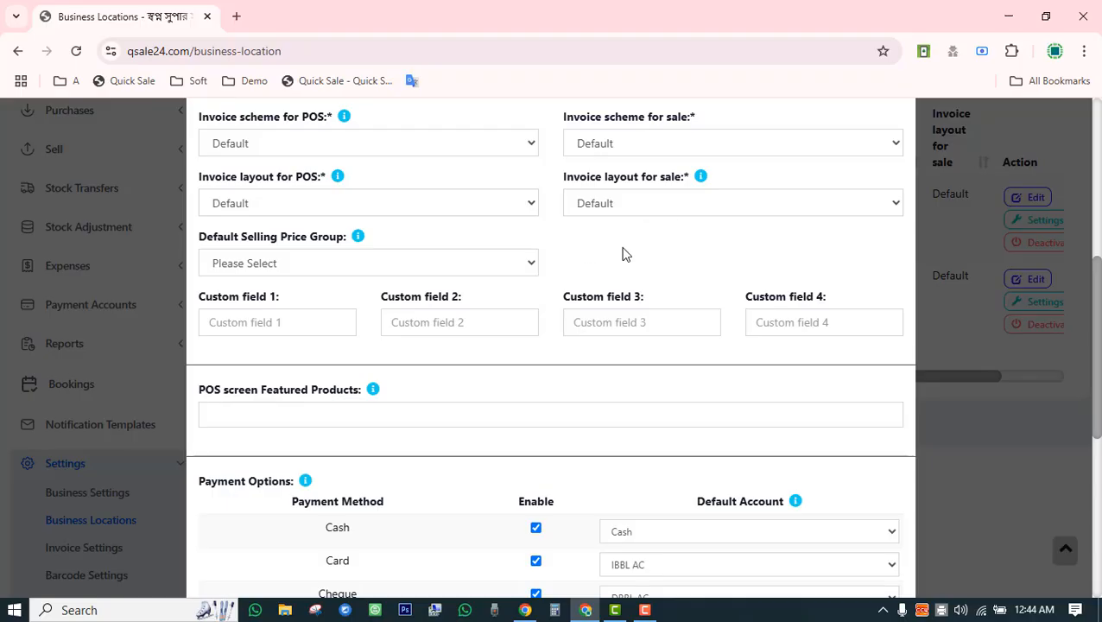
{"action": "scroll", "coordinate": [624, 253], "scroll_direction": "down", "scroll_amount": 2}
{"action": "scroll", "coordinate": [615, 273], "scroll_direction": "up", "scroll_amount": 3}
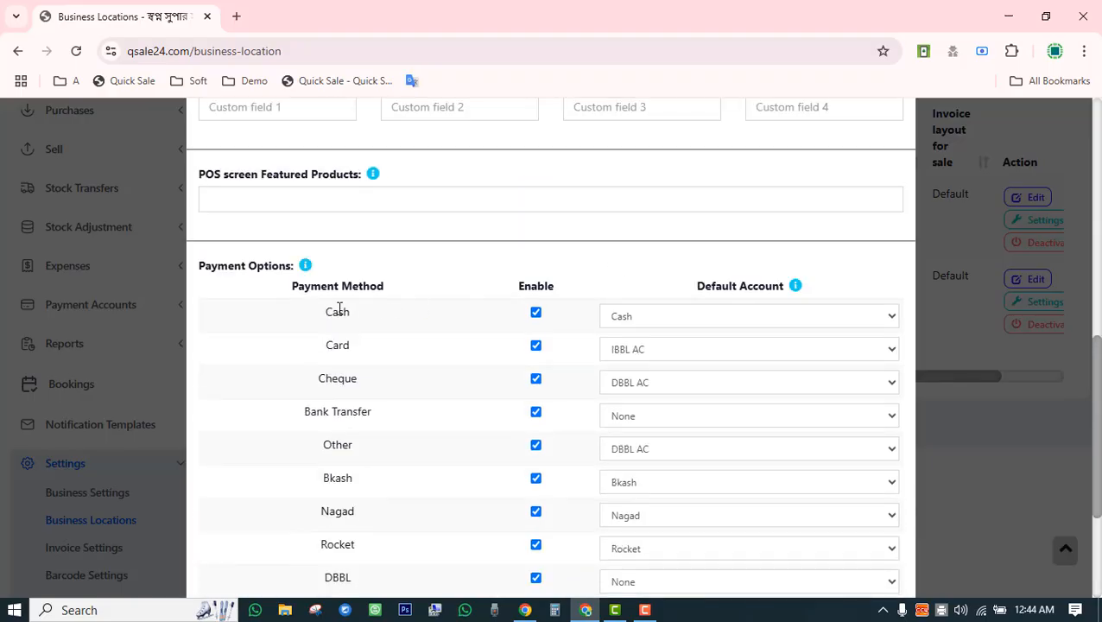
{"action": "double_click", "coordinate": [328, 315]}
{"action": "left_click", "coordinate": [621, 275]}
{"action": "scroll", "coordinate": [609, 278], "scroll_direction": "down", "scroll_amount": 3}
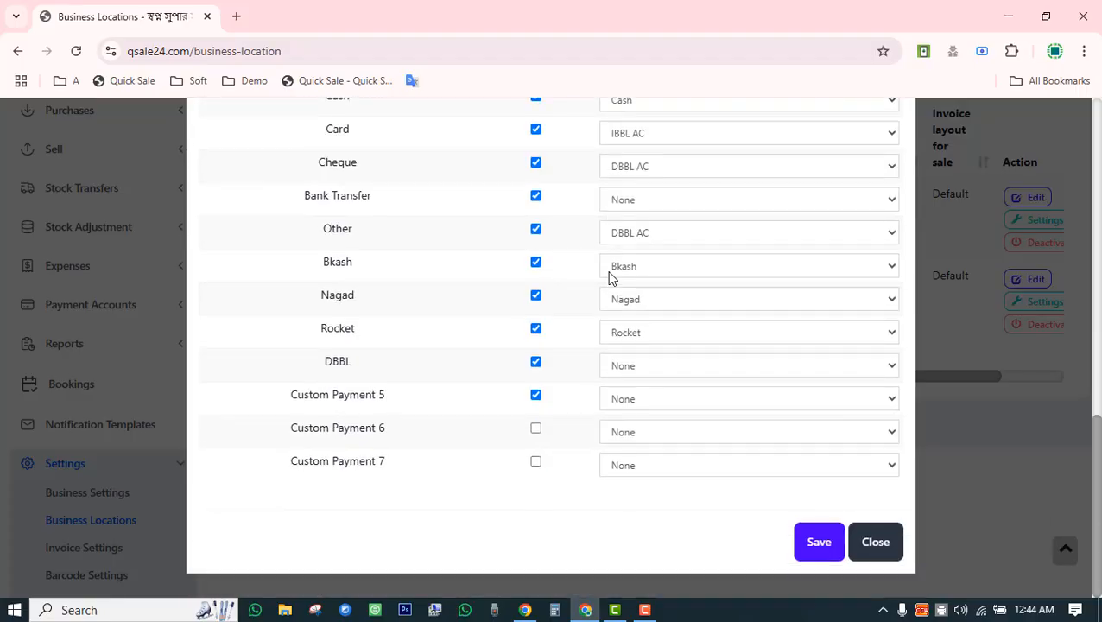
{"action": "scroll", "coordinate": [609, 278], "scroll_direction": "up", "scroll_amount": 3}
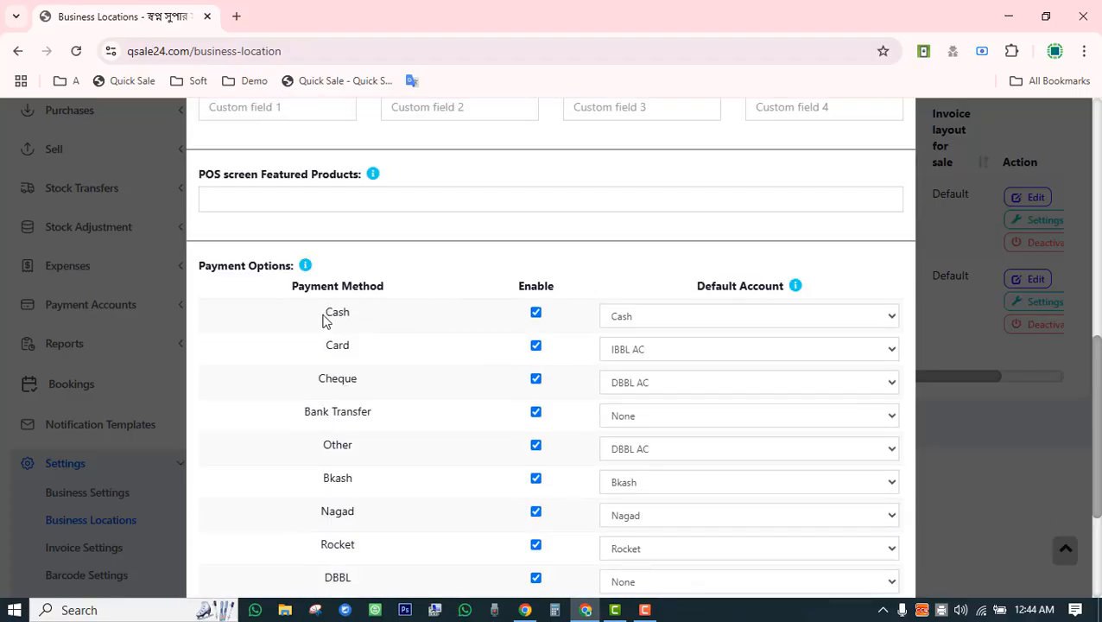
{"action": "left_click_drag", "start_coordinate": [326, 313], "coordinate": [349, 316]}
{"action": "left_click", "coordinate": [667, 318]}
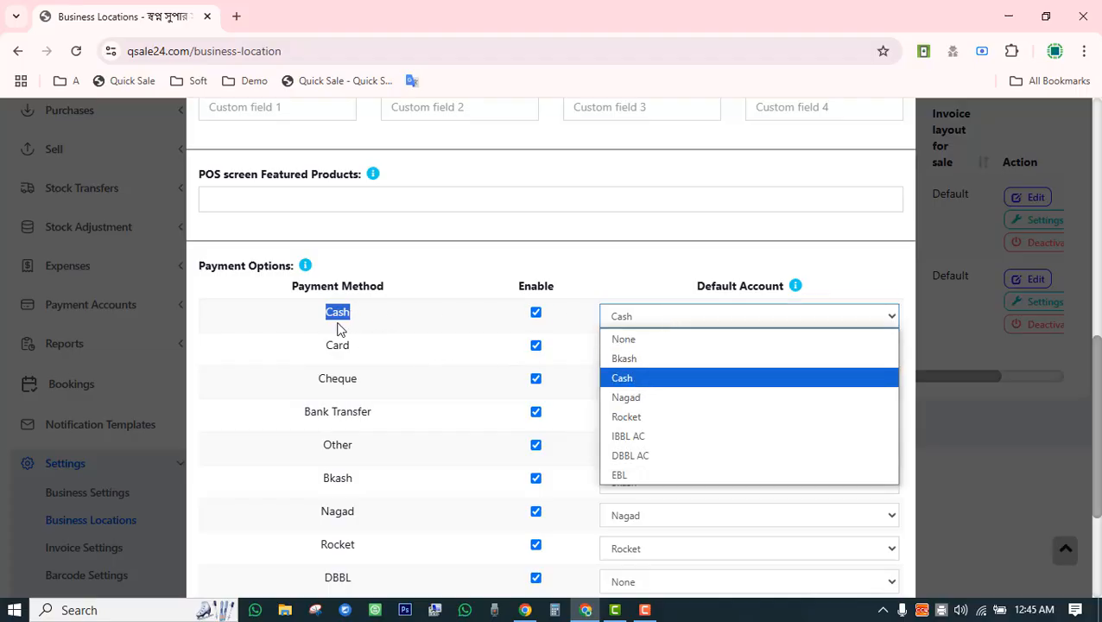
{"action": "left_click", "coordinate": [342, 311]}
{"action": "left_click", "coordinate": [652, 319]}
{"action": "left_click", "coordinate": [649, 379]}
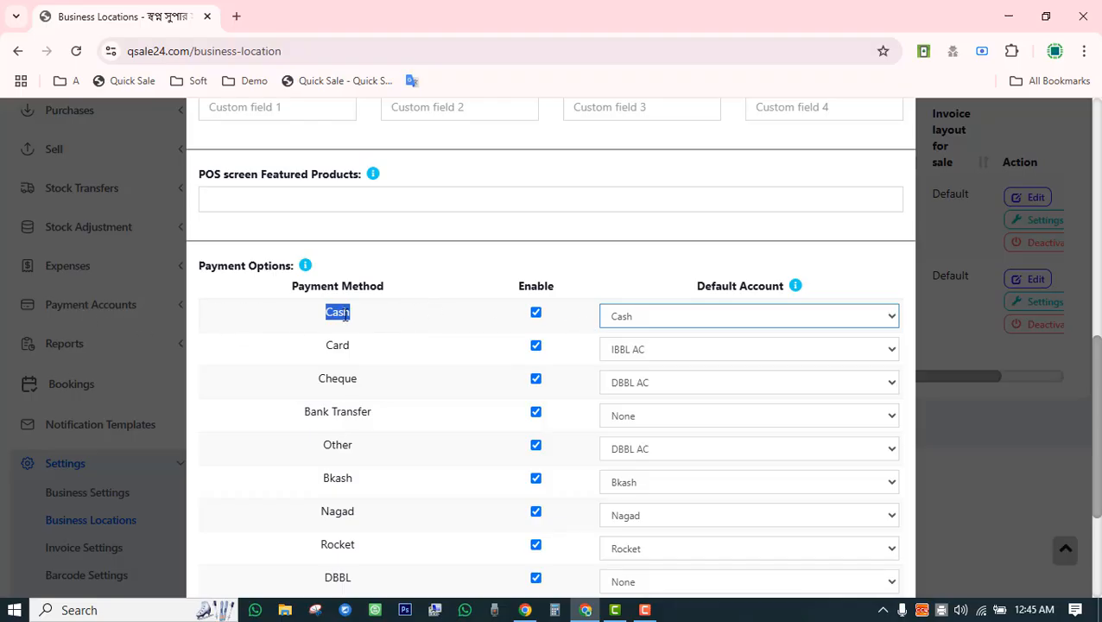
Check the Cash, Card and Cheque accounts, and set Bank Transfer's default account to IBBL AC.
{"action": "double_click", "coordinate": [337, 313]}
{"action": "left_click", "coordinate": [628, 323]}
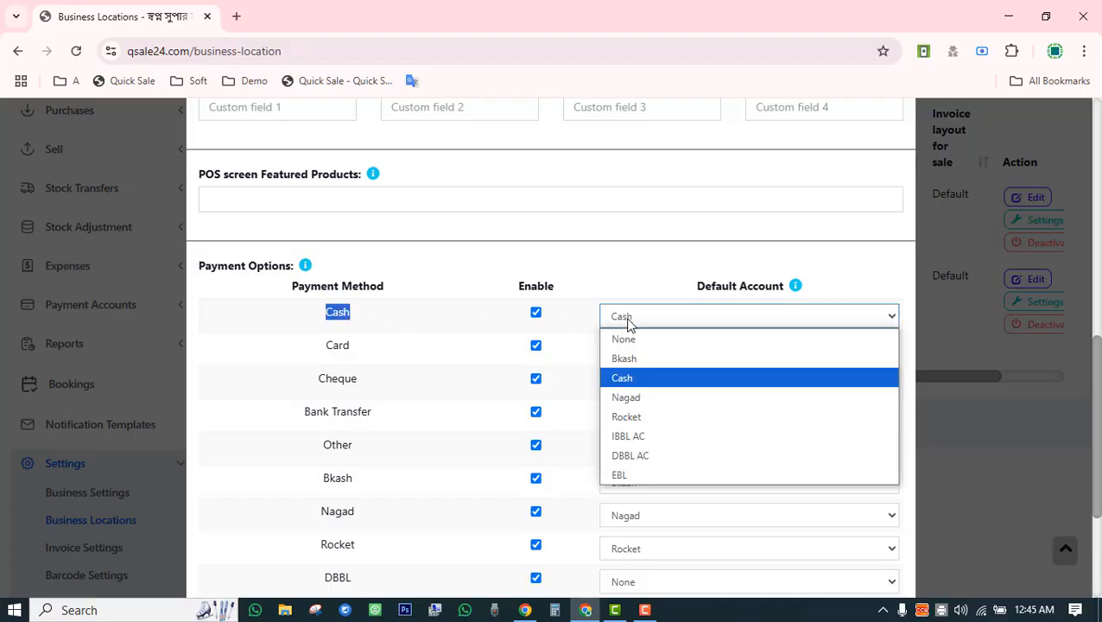
{"action": "left_click", "coordinate": [510, 344]}
{"action": "left_click_drag", "start_coordinate": [333, 346], "coordinate": [354, 347]}
{"action": "left_click", "coordinate": [632, 352]}
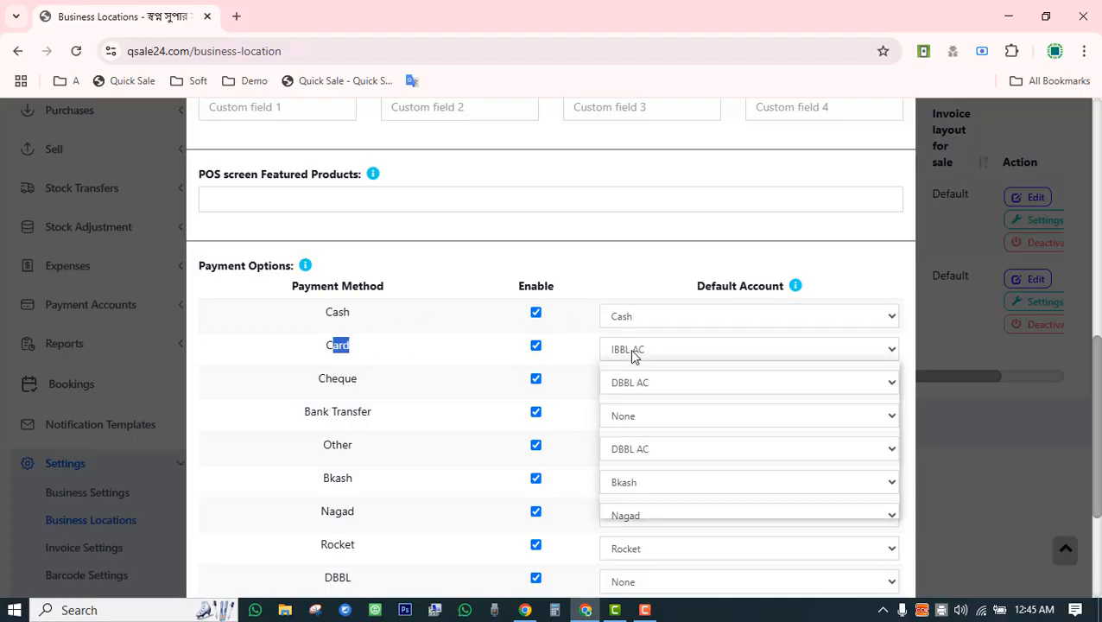
{"action": "left_click", "coordinate": [632, 354]}
{"action": "left_click_drag", "start_coordinate": [315, 383], "coordinate": [365, 412]}
{"action": "left_click", "coordinate": [625, 383]}
{"action": "left_click", "coordinate": [623, 418]}
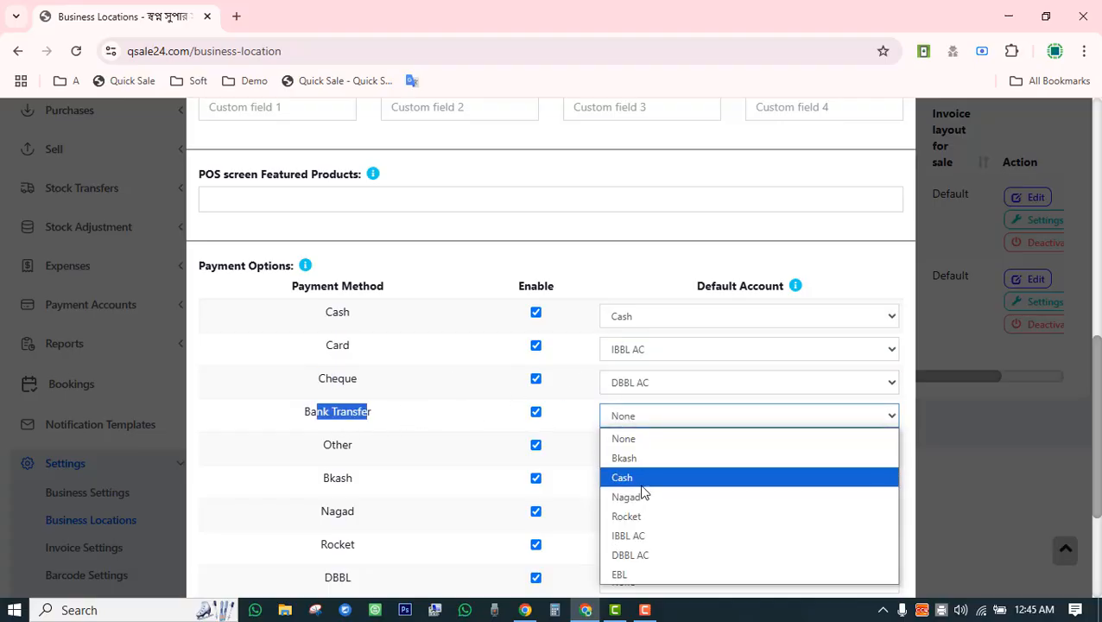
{"action": "left_click", "coordinate": [634, 535]}
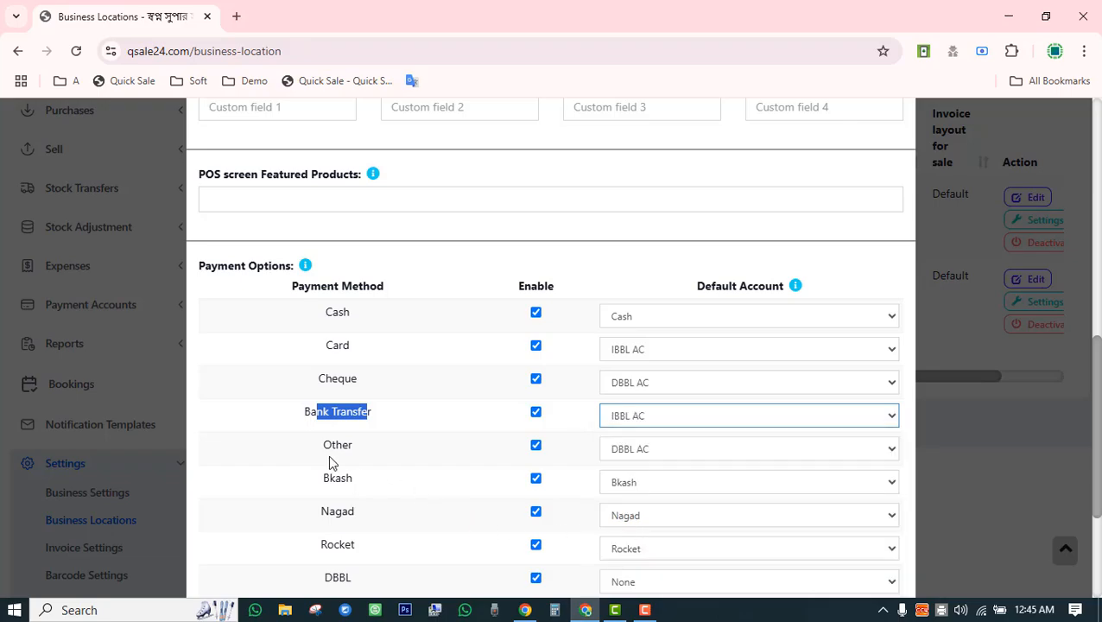
Check the Other, Bkash, Nagad and Rocket accounts, and set DBBL's default account to DBBL AC.
{"action": "left_click_drag", "start_coordinate": [321, 445], "coordinate": [398, 451]}
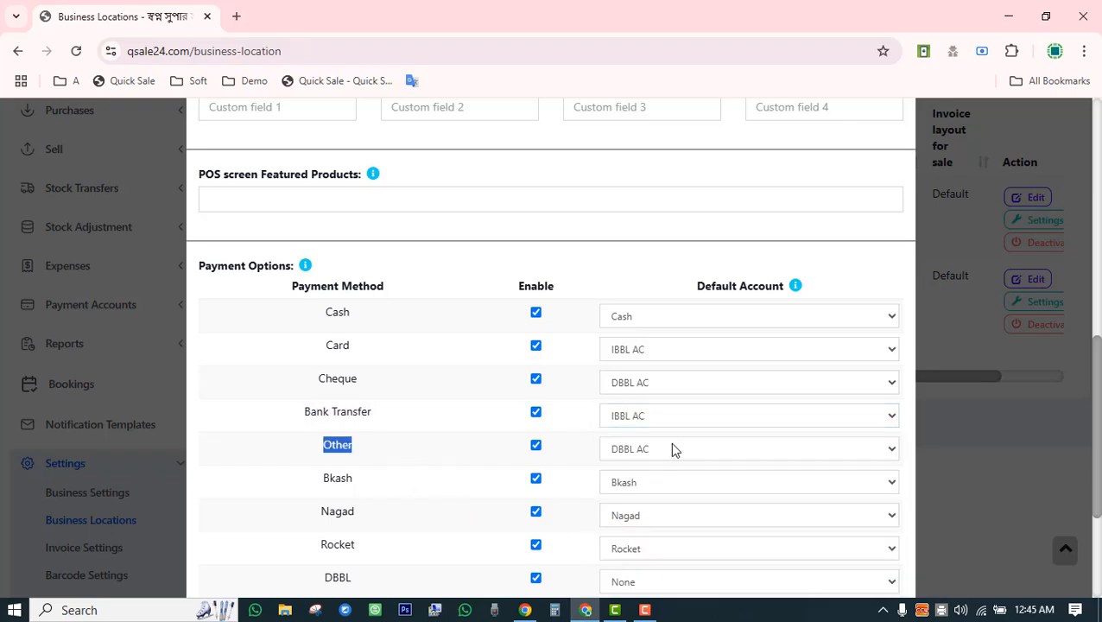
{"action": "left_click_drag", "start_coordinate": [316, 480], "coordinate": [438, 480]}
{"action": "left_click", "coordinate": [654, 482]}
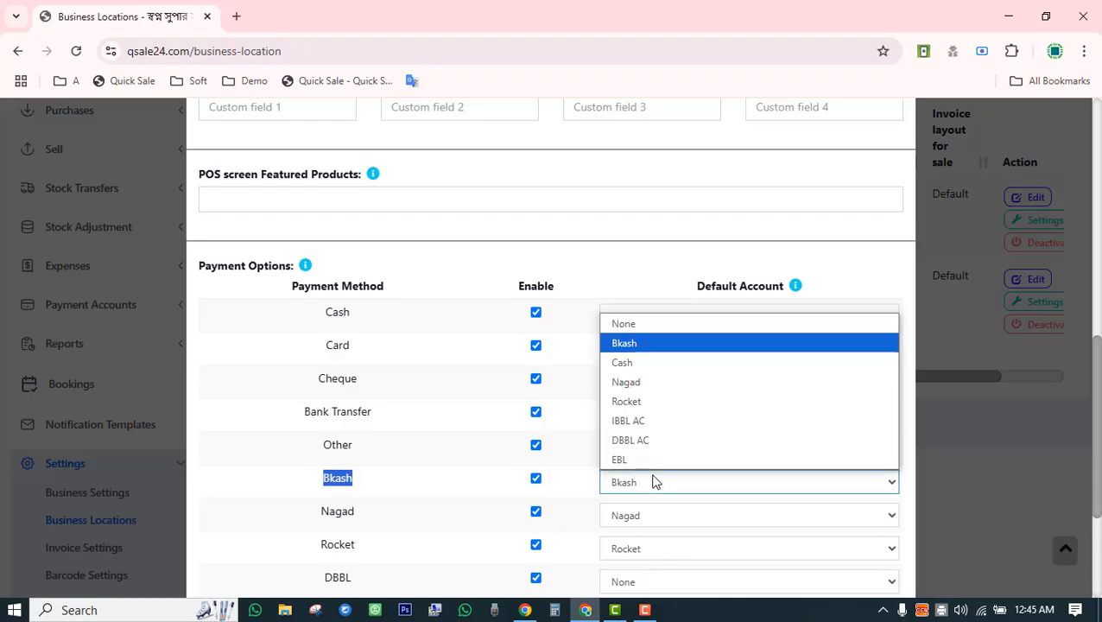
{"action": "left_click_drag", "start_coordinate": [328, 510], "coordinate": [377, 519]}
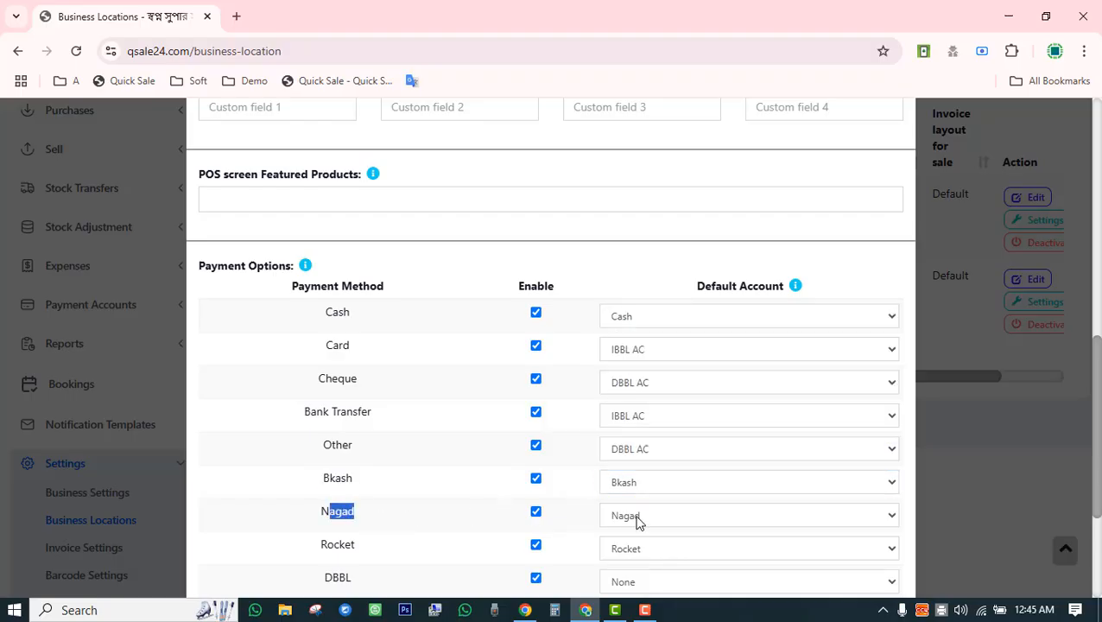
{"action": "left_click", "coordinate": [639, 519]}
{"action": "left_click", "coordinate": [303, 545]}
{"action": "left_click_drag", "start_coordinate": [303, 545], "coordinate": [395, 546]}
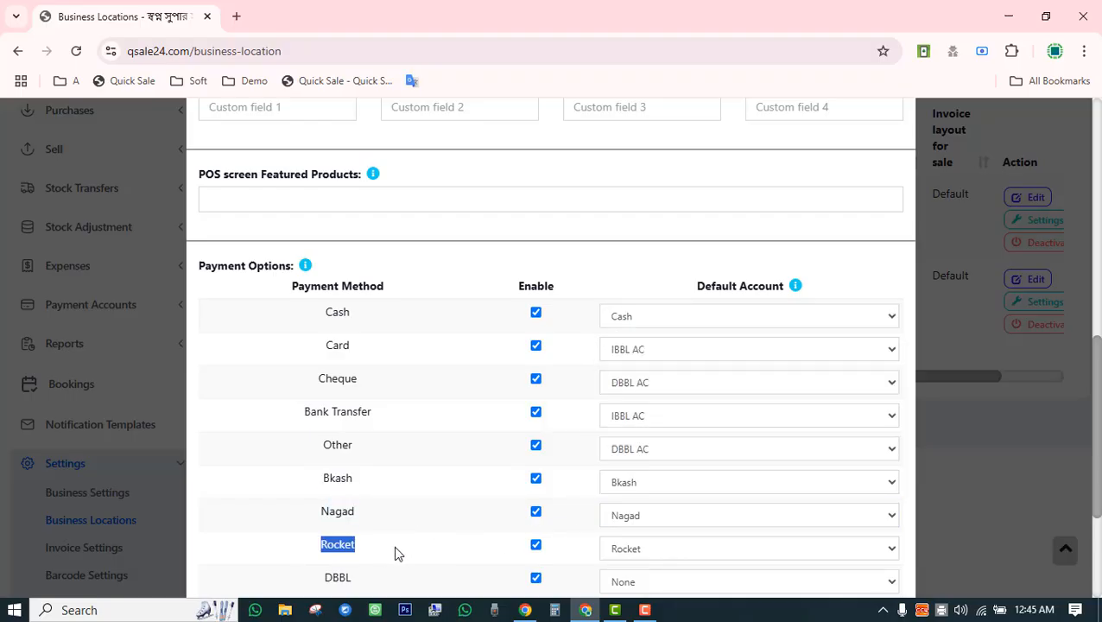
{"action": "left_click", "coordinate": [622, 550]}
{"action": "scroll", "coordinate": [622, 550], "scroll_direction": "down", "scroll_amount": 3}
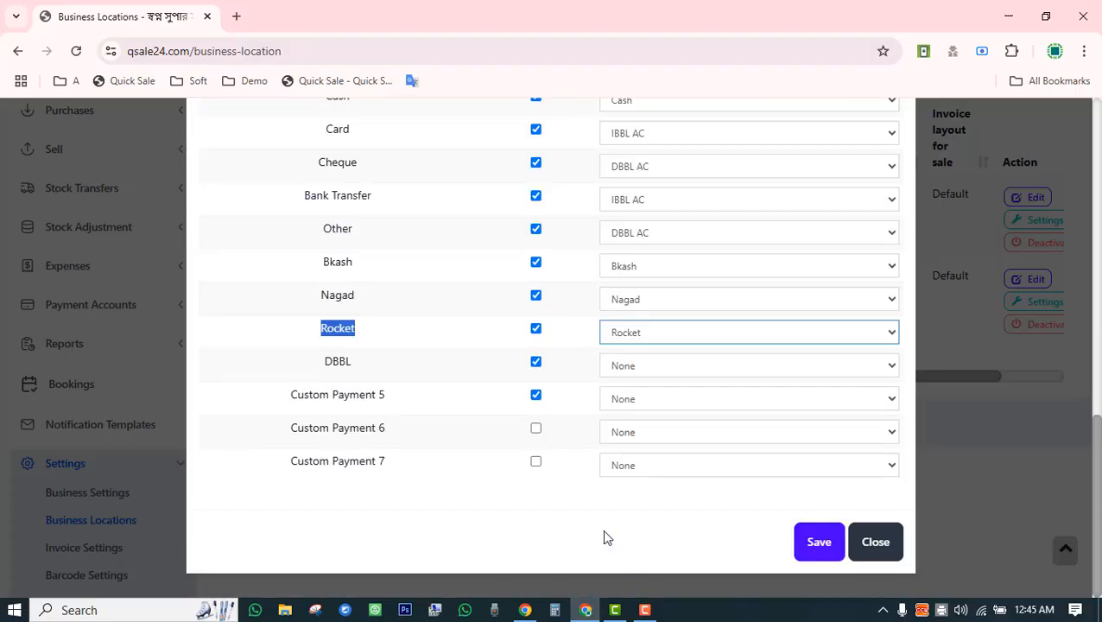
{"action": "left_click_drag", "start_coordinate": [329, 361], "coordinate": [473, 383]}
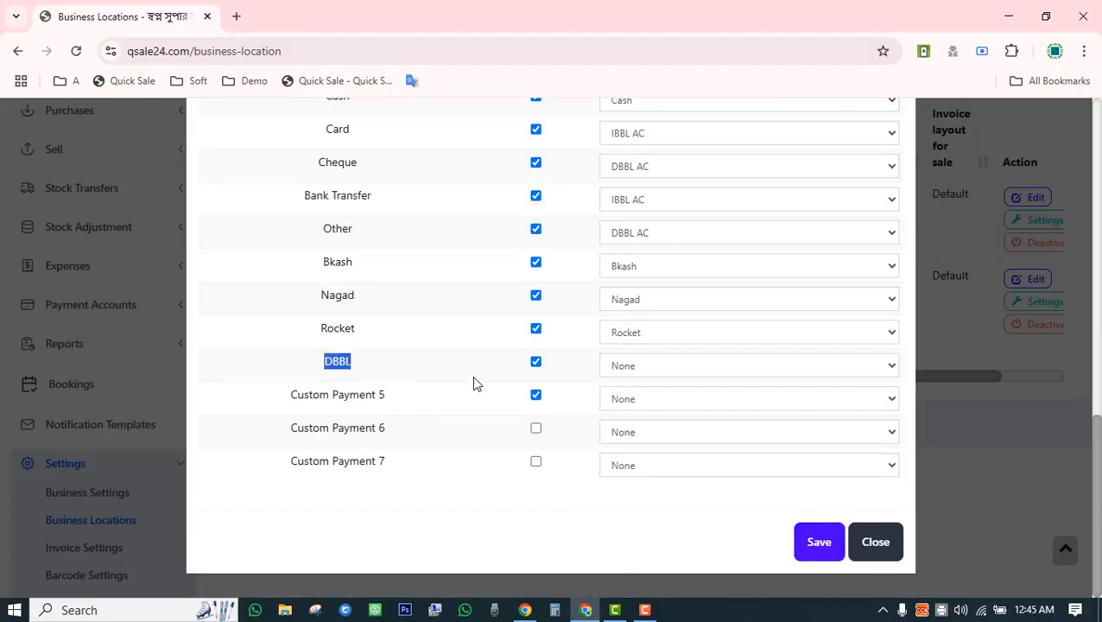
{"action": "left_click", "coordinate": [632, 363]}
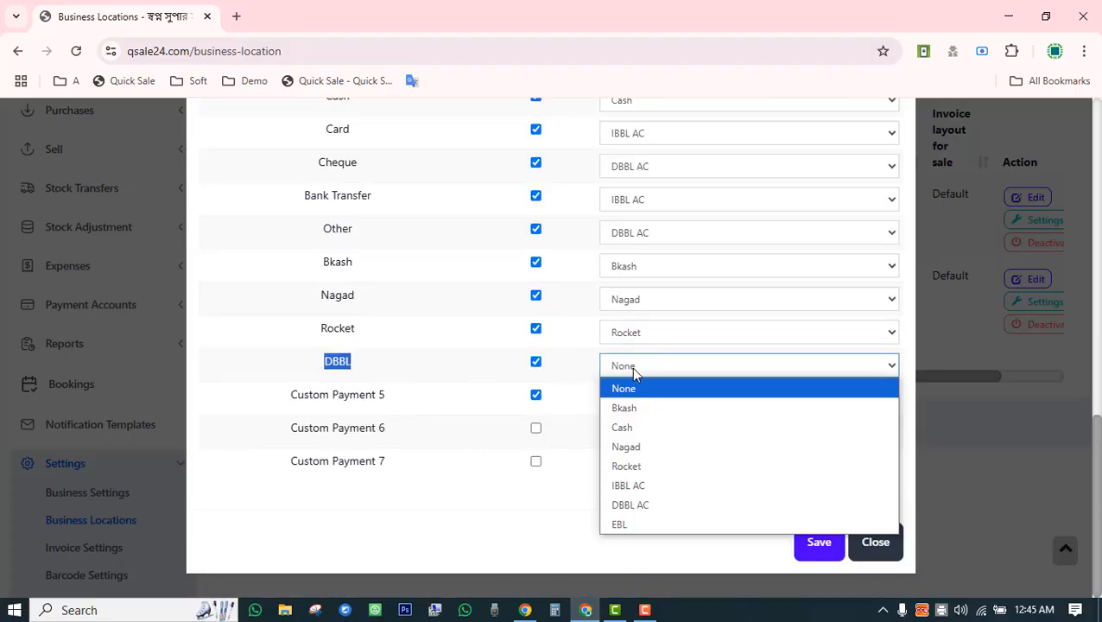
{"action": "left_click", "coordinate": [635, 506]}
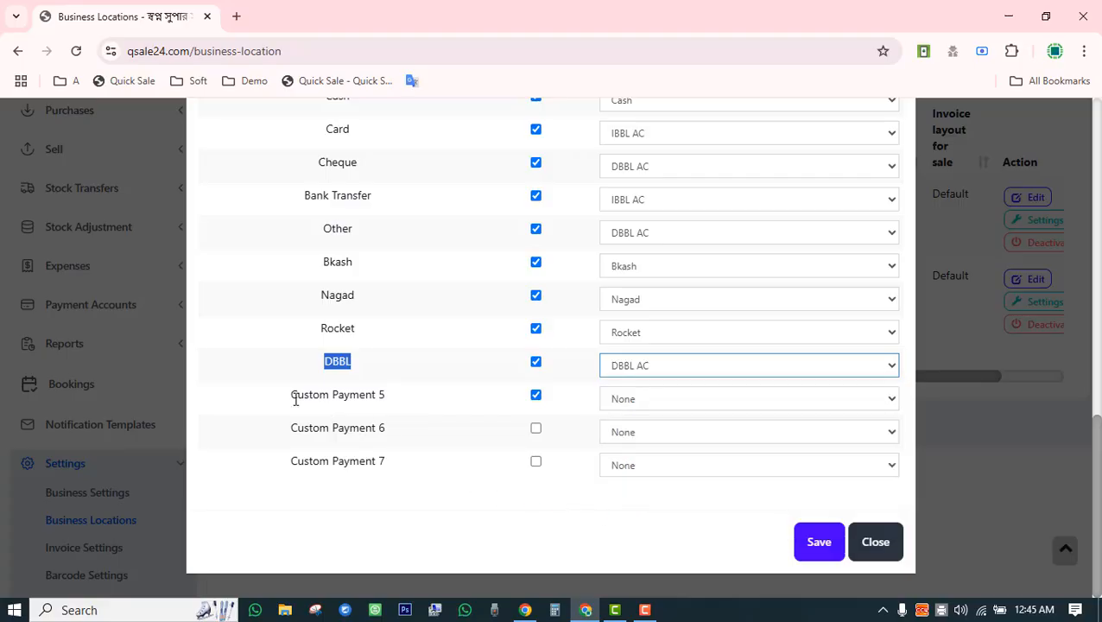
Point out Custom Payment 5 and the remaining custom payment methods.
{"action": "left_click_drag", "start_coordinate": [292, 398], "coordinate": [389, 395]}
{"action": "left_click_drag", "start_coordinate": [303, 431], "coordinate": [379, 429]}
{"action": "left_click_drag", "start_coordinate": [333, 461], "coordinate": [392, 463]}
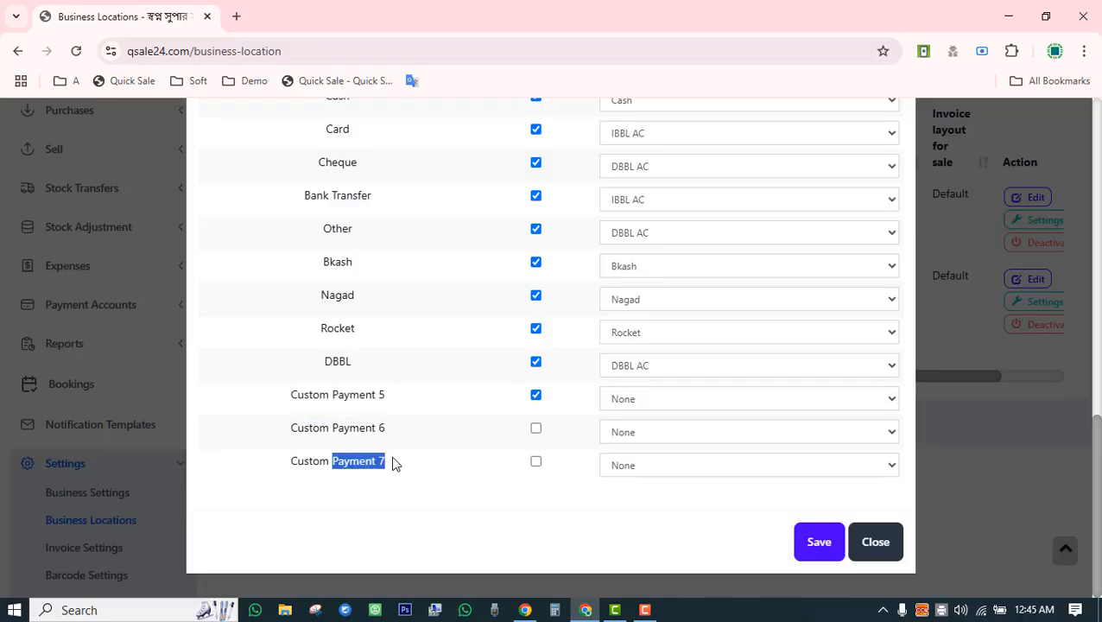
{"action": "left_click_drag", "start_coordinate": [338, 398], "coordinate": [374, 399]}
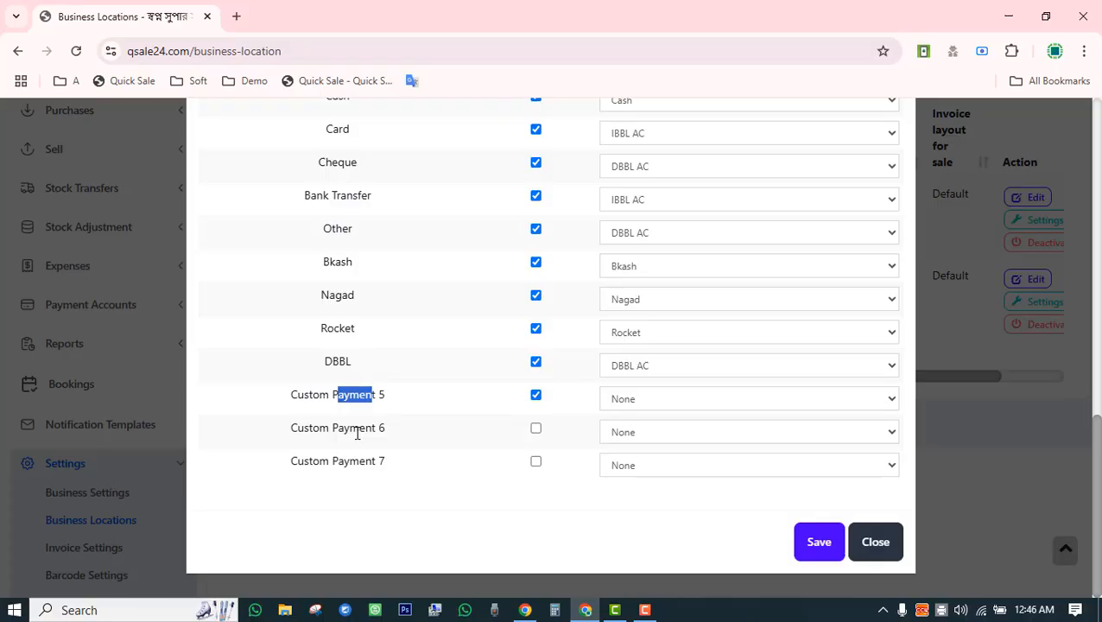
Save the location's payment accounts, getting 'Business location updated successfully'.
{"action": "left_click", "coordinate": [822, 549]}
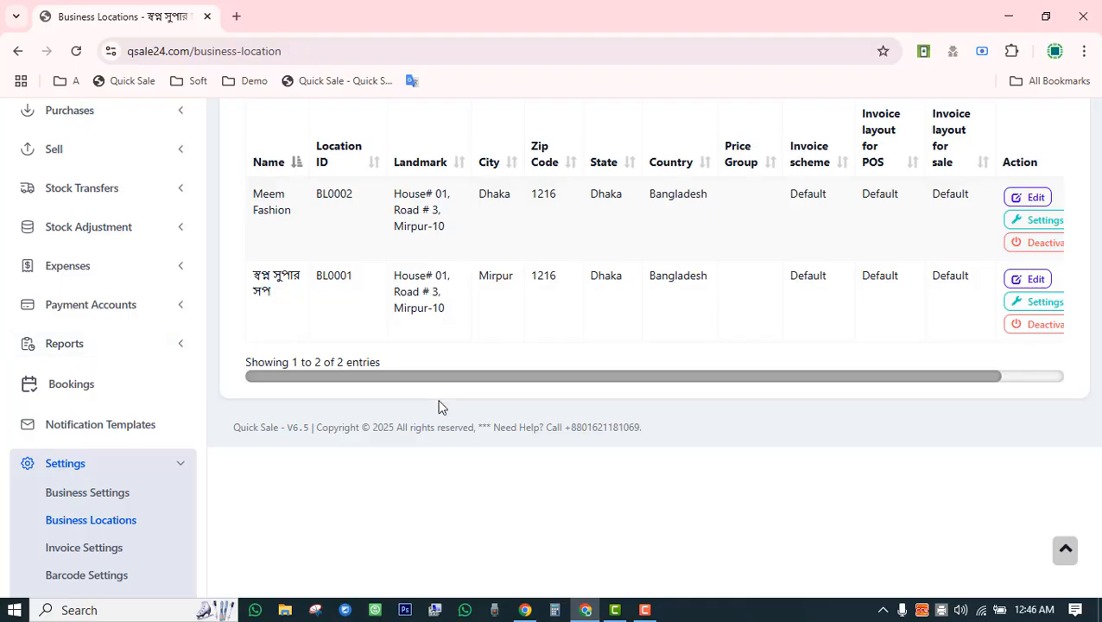
{"action": "left_click_drag", "start_coordinate": [550, 381], "coordinate": [482, 388]}
{"action": "scroll", "coordinate": [422, 462], "scroll_direction": "down", "scroll_amount": 2}
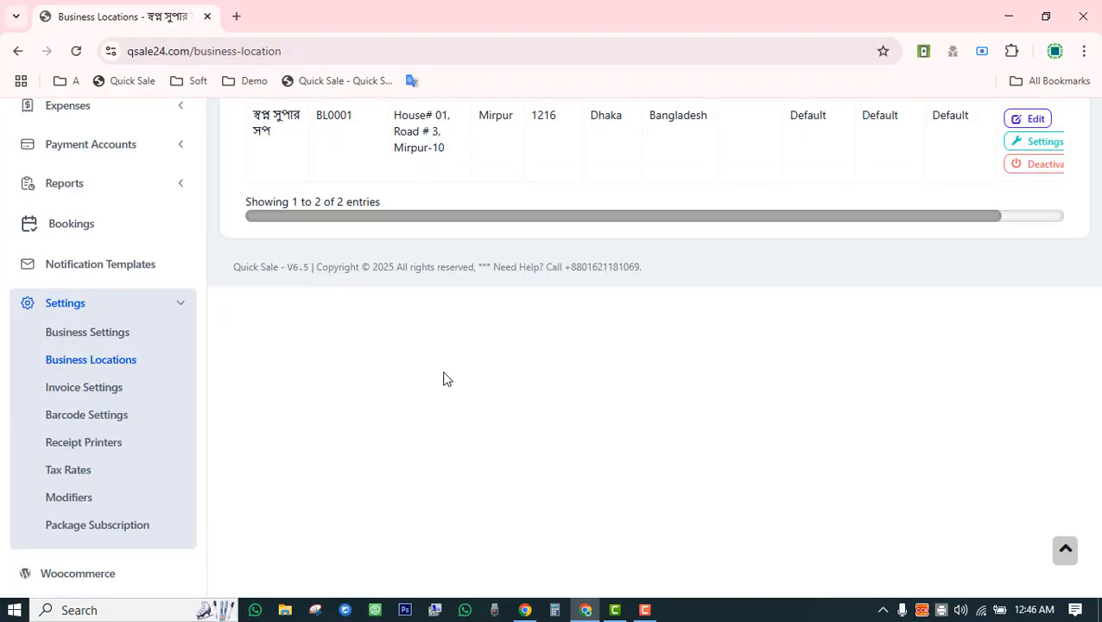
Open Invoice Settings and review the Default (prefix 2025-) and Nliv invoice schemes.
{"action": "left_click", "coordinate": [62, 396]}
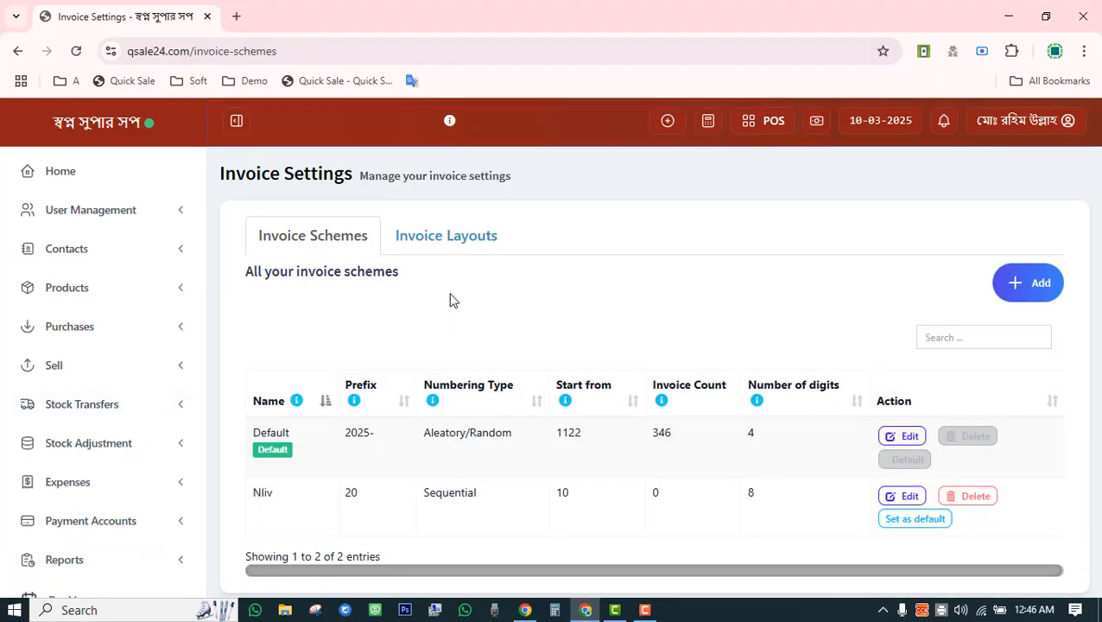
{"action": "scroll", "coordinate": [450, 300], "scroll_direction": "down", "scroll_amount": 3}
{"action": "scroll", "coordinate": [450, 299], "scroll_direction": "up", "scroll_amount": 3}
{"action": "scroll", "coordinate": [450, 300], "scroll_direction": "down", "scroll_amount": 3}
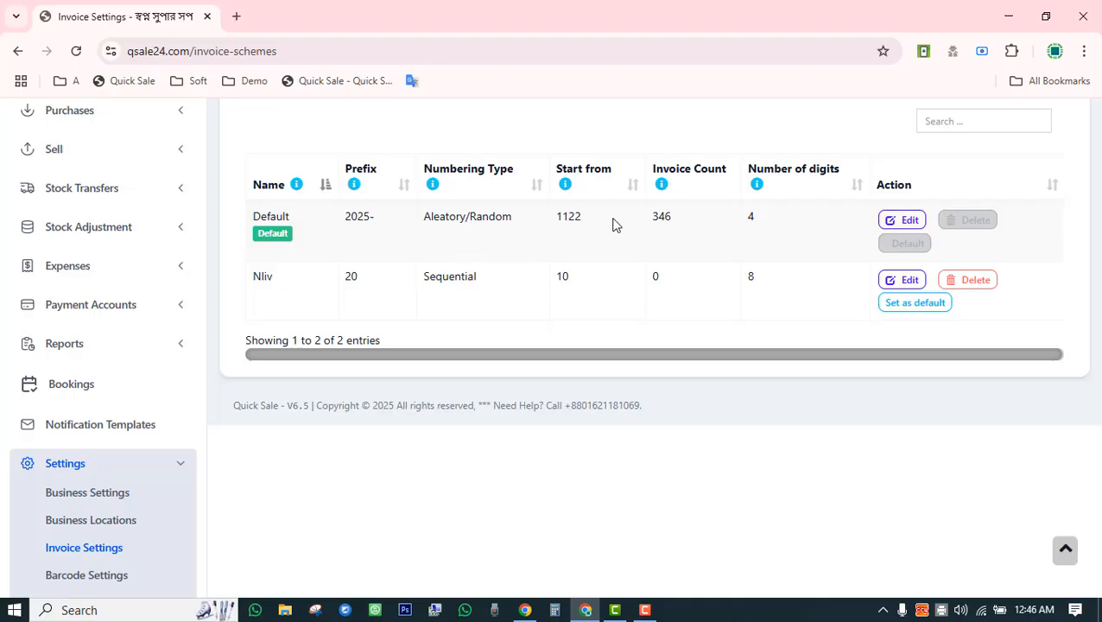
{"action": "scroll", "coordinate": [598, 319], "scroll_direction": "up", "scroll_amount": 3}
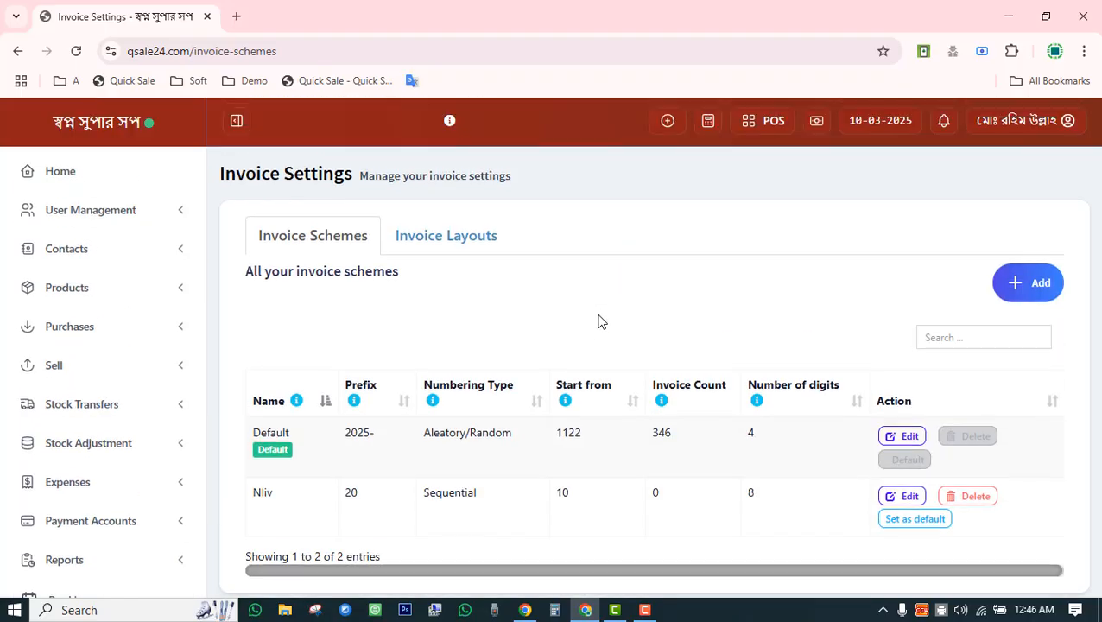
Switch to Invoice Layouts to view the Default, cot and Nliv layouts.
{"action": "left_click", "coordinate": [468, 239]}
{"action": "scroll", "coordinate": [610, 224], "scroll_direction": "down", "scroll_amount": 3}
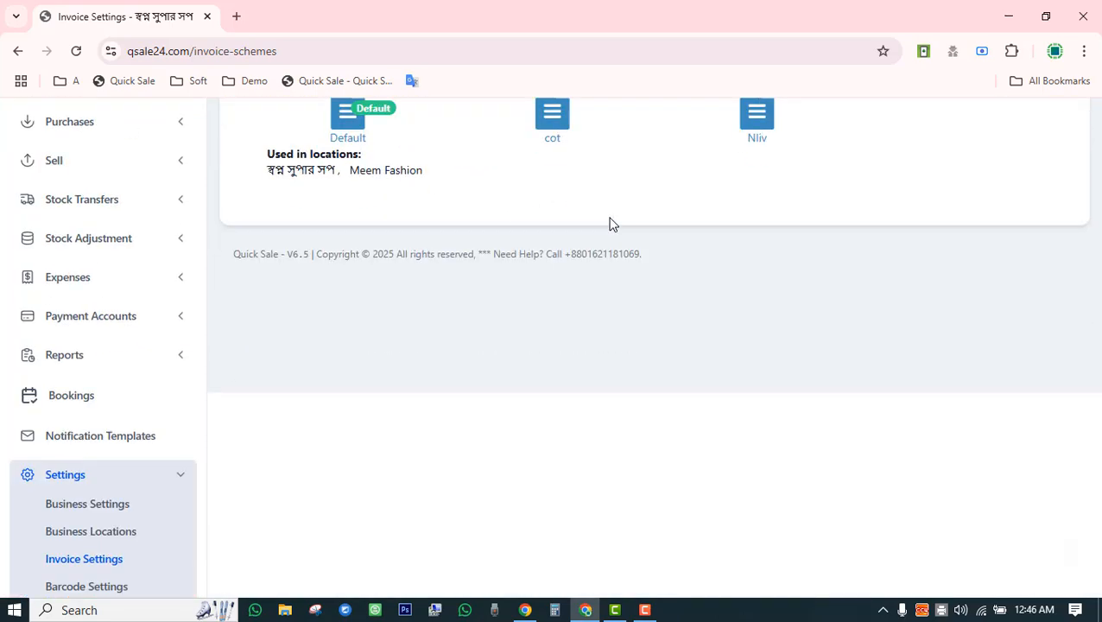
{"action": "scroll", "coordinate": [724, 316], "scroll_direction": "up", "scroll_amount": 3}
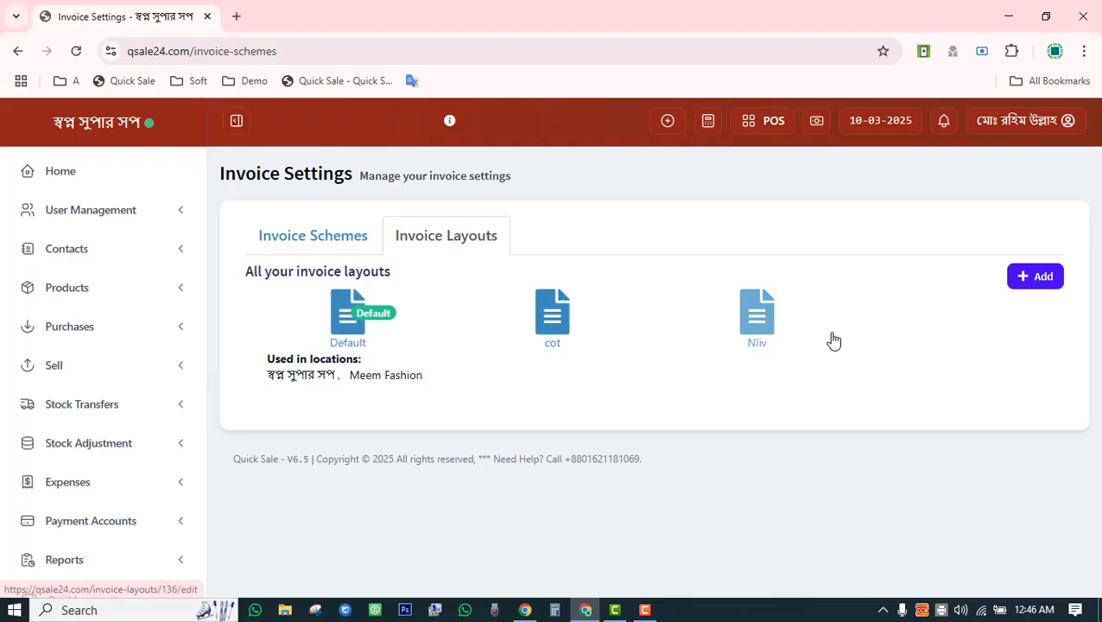
Edit the Default invoice layout, keeping the Slim 2 design and turning on Show invoice Logo.
{"action": "left_click", "coordinate": [350, 337]}
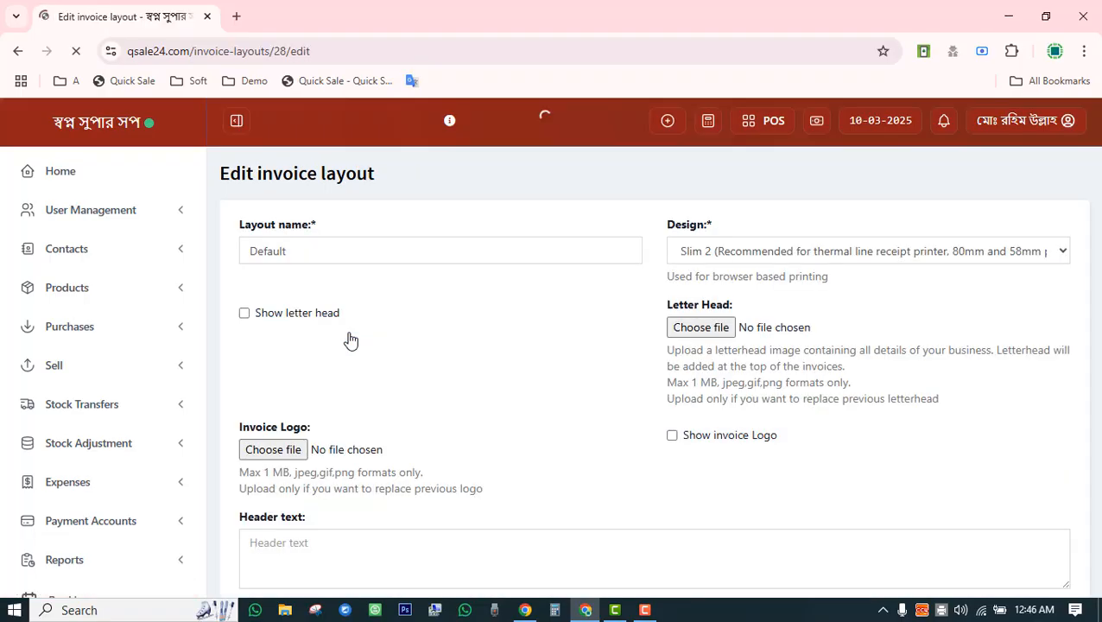
{"action": "scroll", "coordinate": [534, 302], "scroll_direction": "down", "scroll_amount": 3}
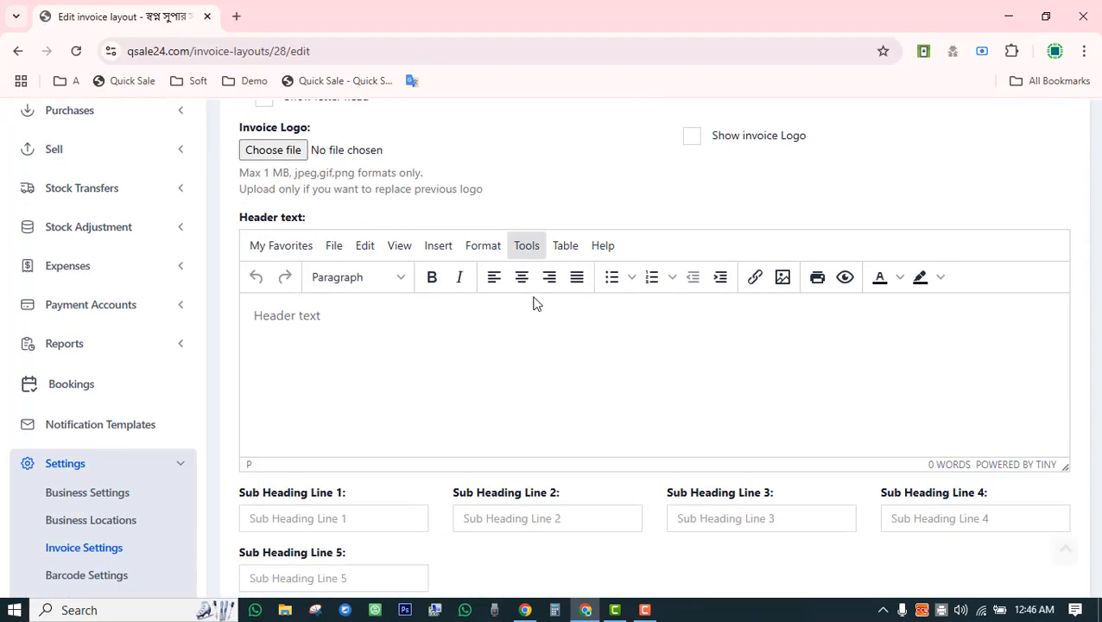
{"action": "scroll", "coordinate": [518, 303], "scroll_direction": "up", "scroll_amount": 3}
{"action": "double_click", "coordinate": [253, 249]}
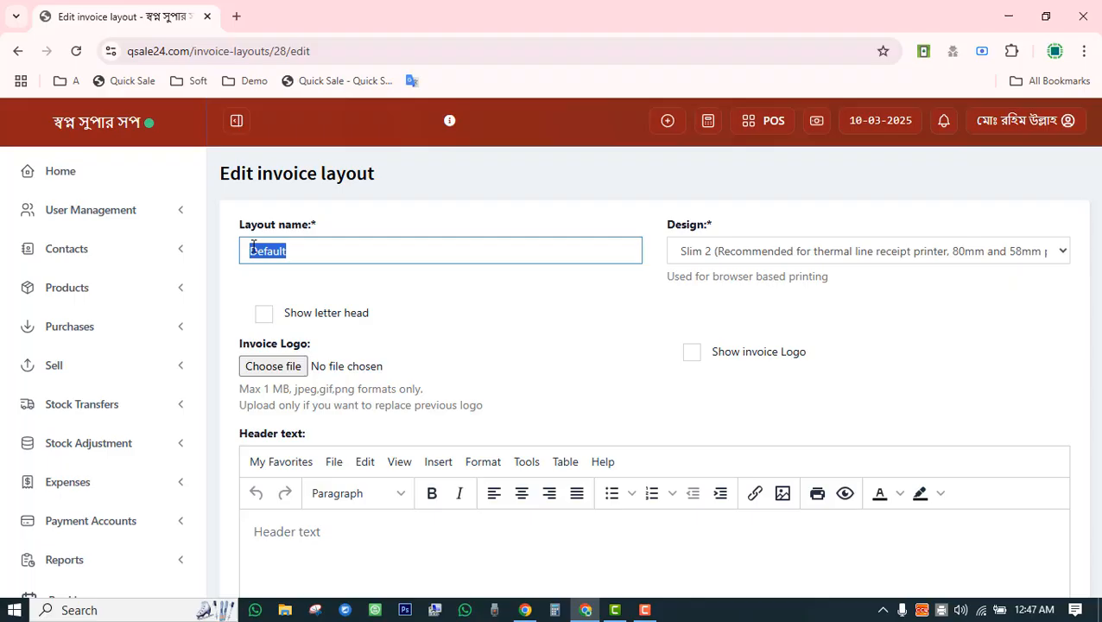
{"action": "left_click", "coordinate": [552, 321]}
{"action": "left_click", "coordinate": [714, 252]}
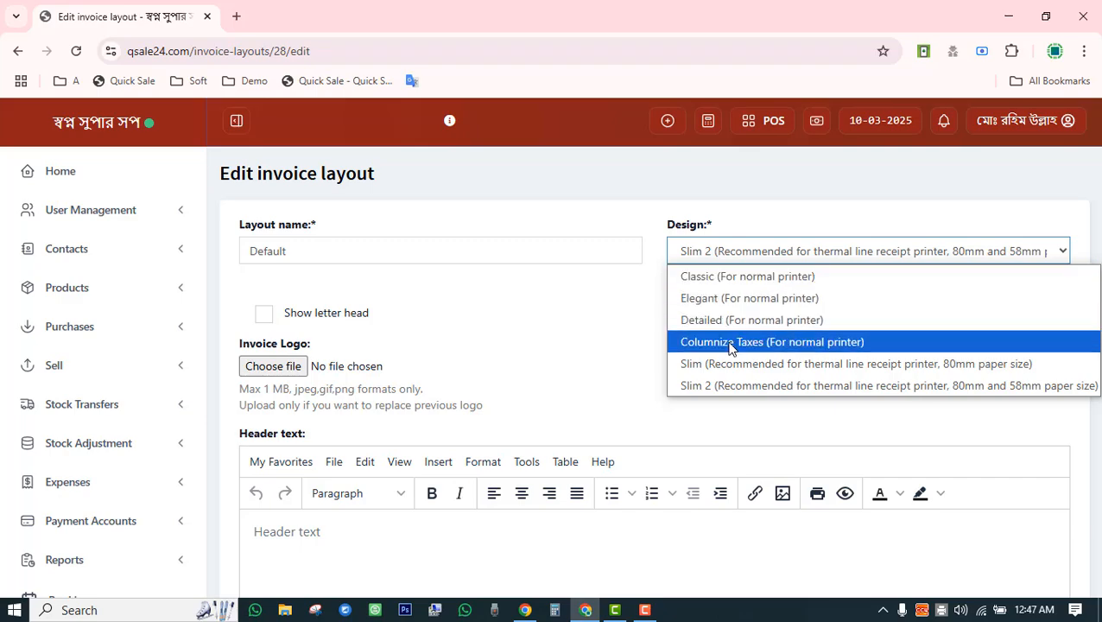
{"action": "left_click", "coordinate": [724, 385]}
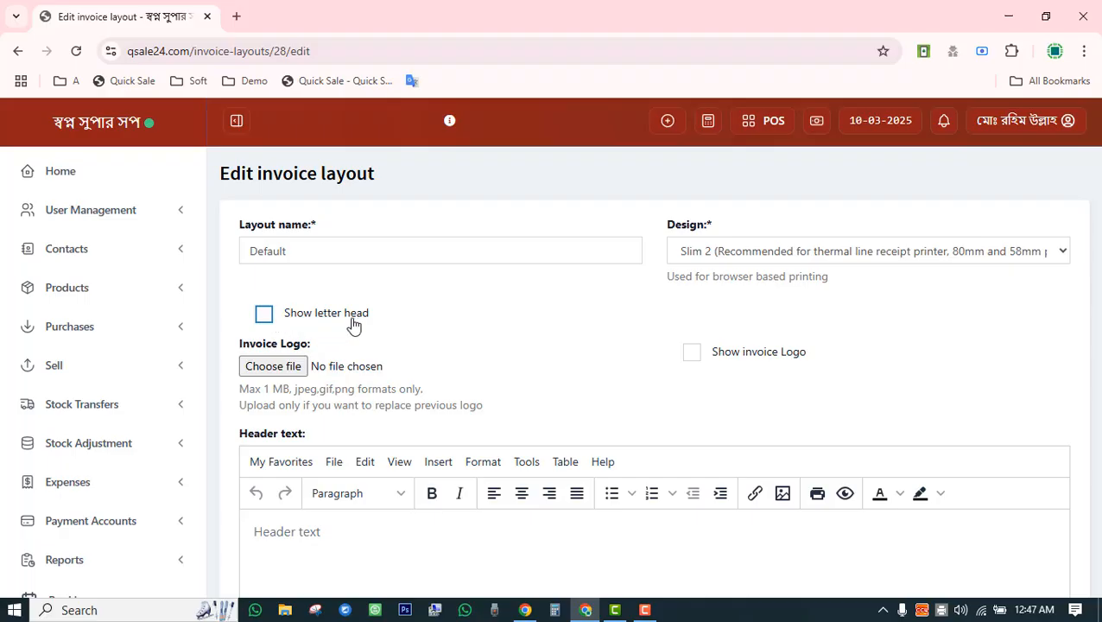
{"action": "left_click", "coordinate": [738, 363]}
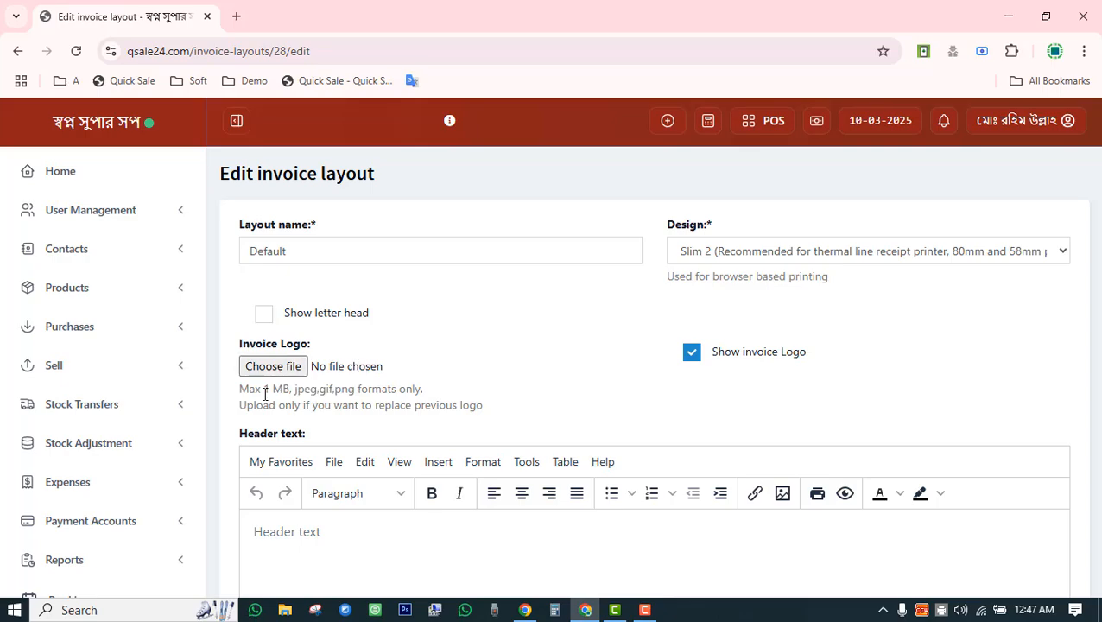
{"action": "left_click_drag", "start_coordinate": [262, 390], "coordinate": [344, 389]}
{"action": "left_click", "coordinate": [332, 388]}
{"action": "scroll", "coordinate": [522, 366], "scroll_direction": "down", "scroll_amount": 8}
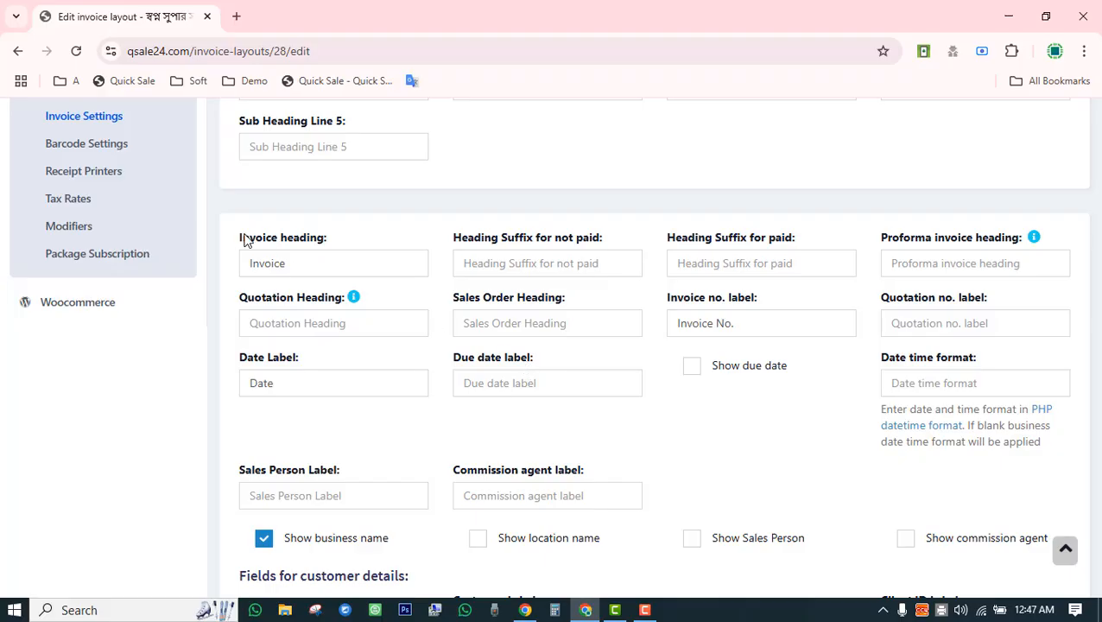
{"action": "double_click", "coordinate": [247, 238]}
{"action": "left_click_drag", "start_coordinate": [285, 261], "coordinate": [248, 261]}
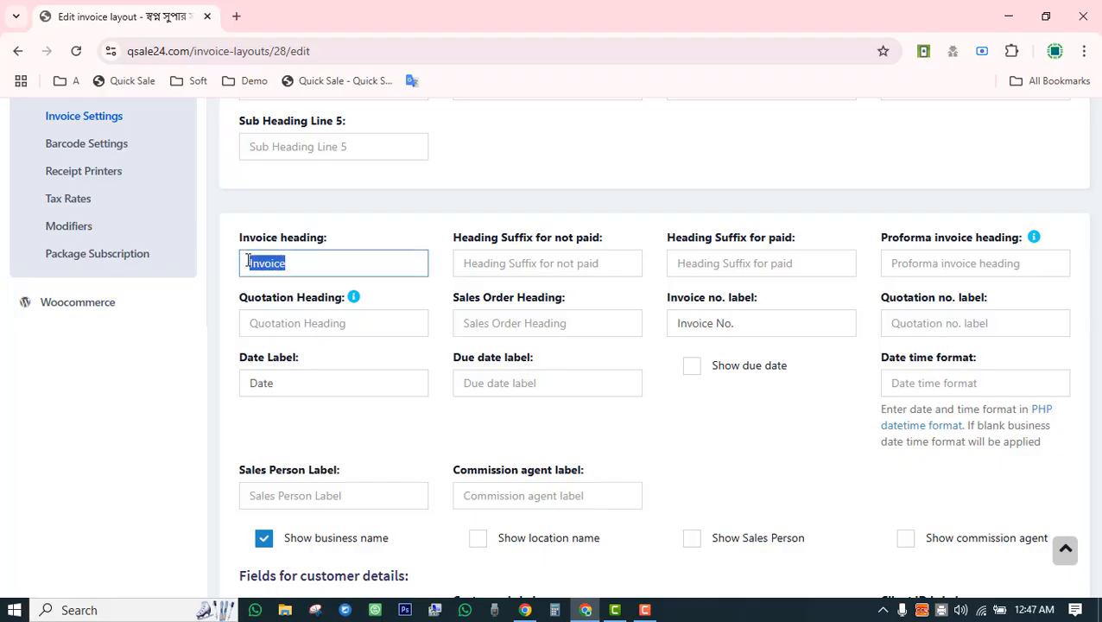
{"action": "left_click", "coordinate": [279, 259]}
{"action": "double_click", "coordinate": [281, 263]}
{"action": "left_click", "coordinate": [302, 270]}
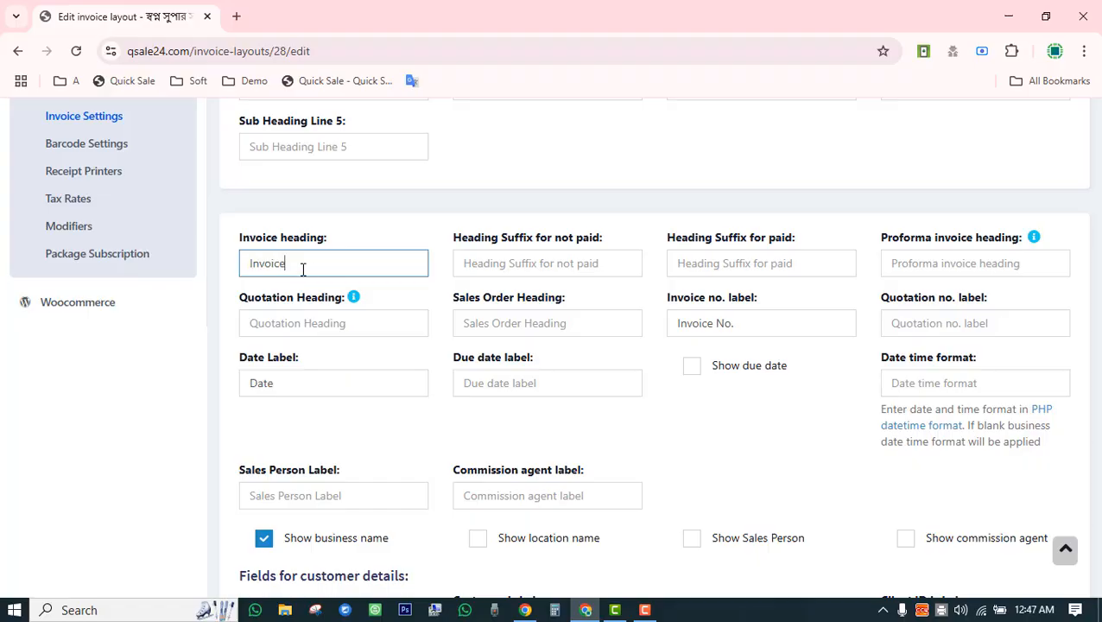
{"action": "double_click", "coordinate": [271, 264]}
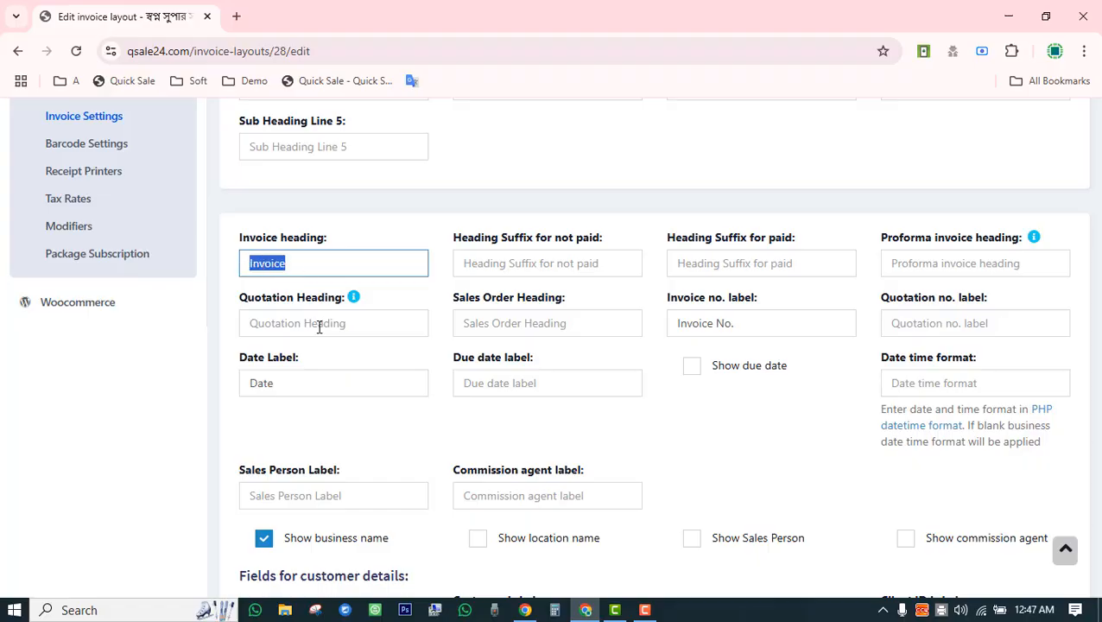
{"action": "left_click_drag", "start_coordinate": [759, 325], "coordinate": [655, 324]}
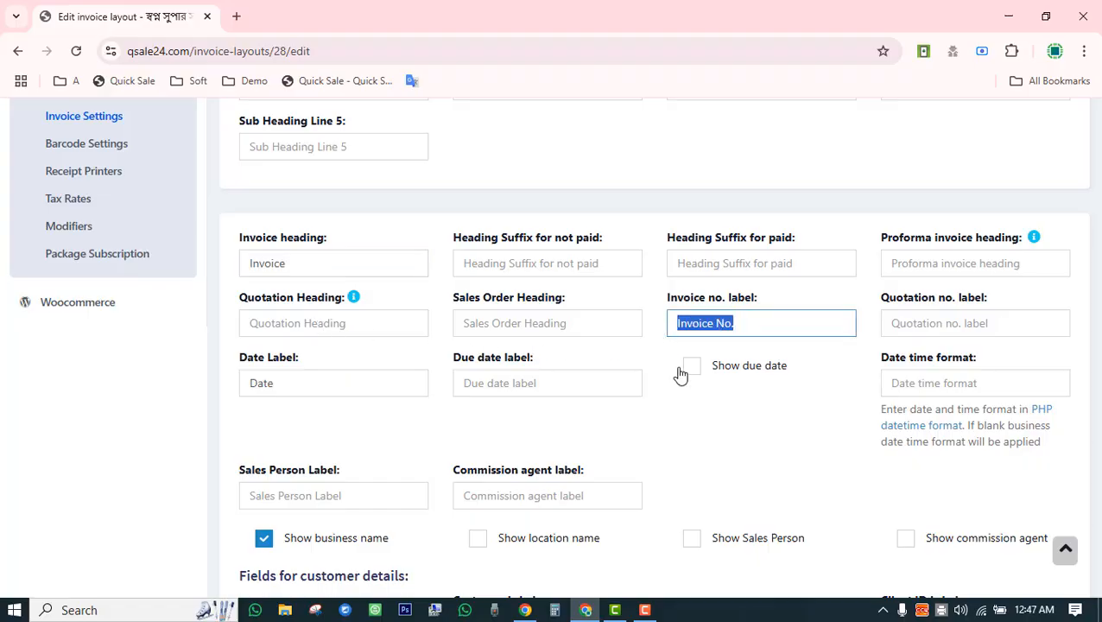
{"action": "left_click", "coordinate": [696, 400]}
{"action": "left_click_drag", "start_coordinate": [760, 326], "coordinate": [681, 322]}
{"action": "left_click_drag", "start_coordinate": [311, 266], "coordinate": [239, 271]}
{"action": "left_click_drag", "start_coordinate": [759, 324], "coordinate": [682, 323]}
{"action": "left_click", "coordinate": [684, 427]}
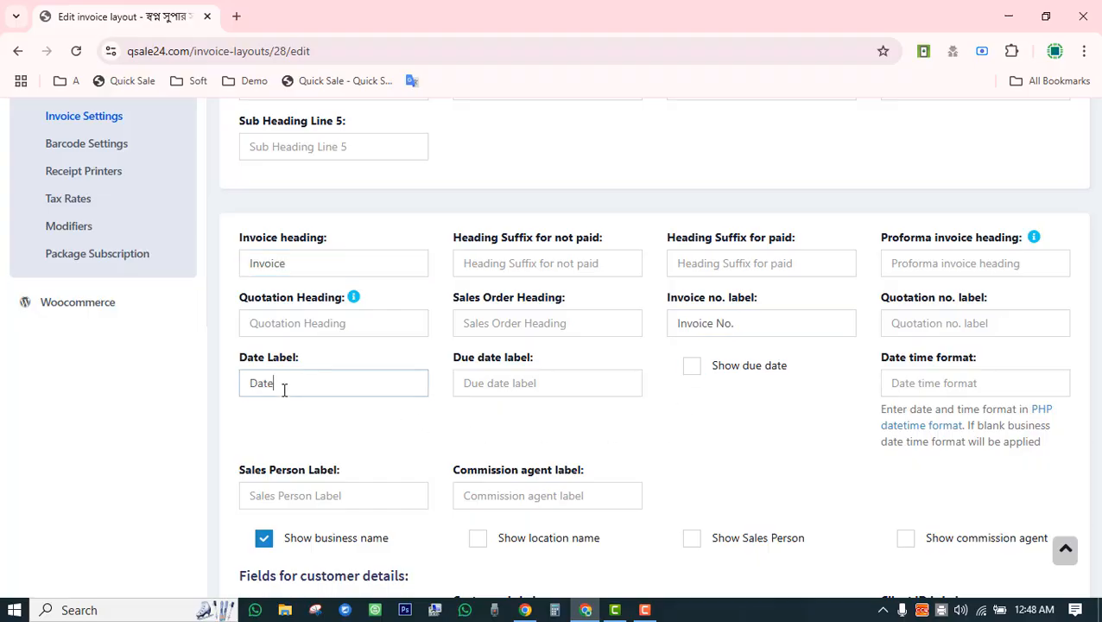
{"action": "left_click_drag", "start_coordinate": [283, 388], "coordinate": [250, 386]}
{"action": "scroll", "coordinate": [328, 427], "scroll_direction": "down", "scroll_amount": 3}
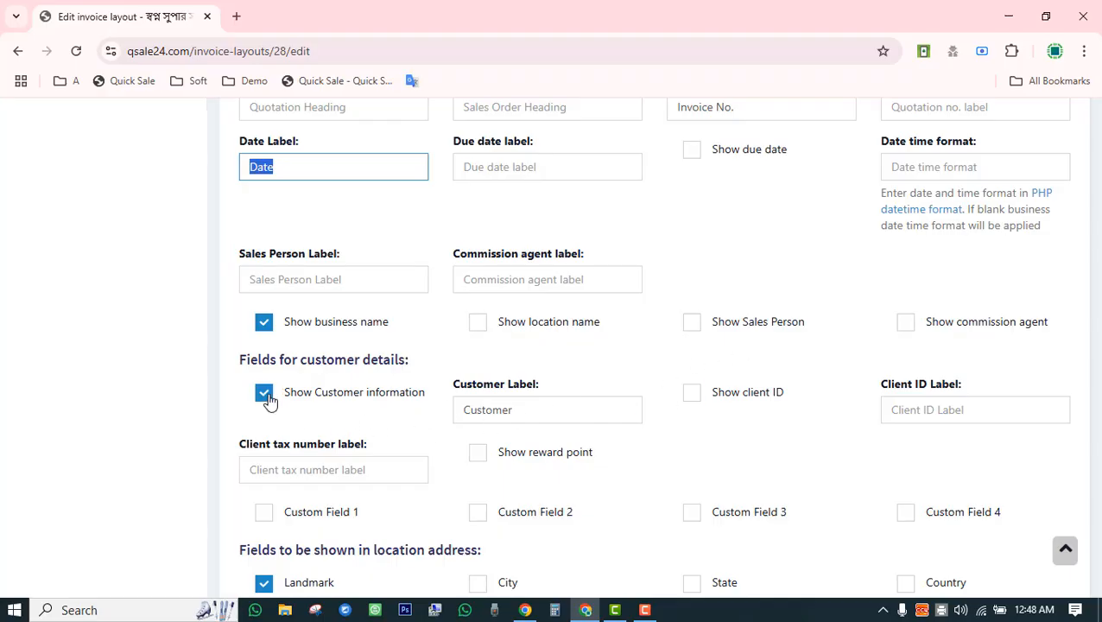
{"action": "scroll", "coordinate": [269, 402], "scroll_direction": "down", "scroll_amount": 3}
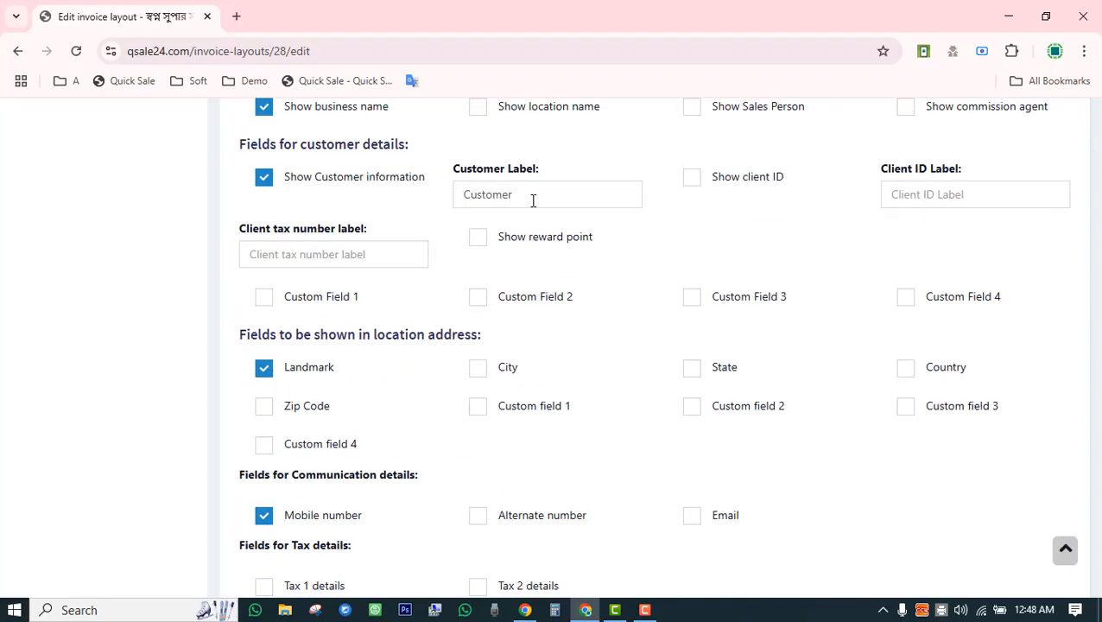
{"action": "left_click_drag", "start_coordinate": [532, 201], "coordinate": [468, 200]}
{"action": "left_click", "coordinate": [515, 202]}
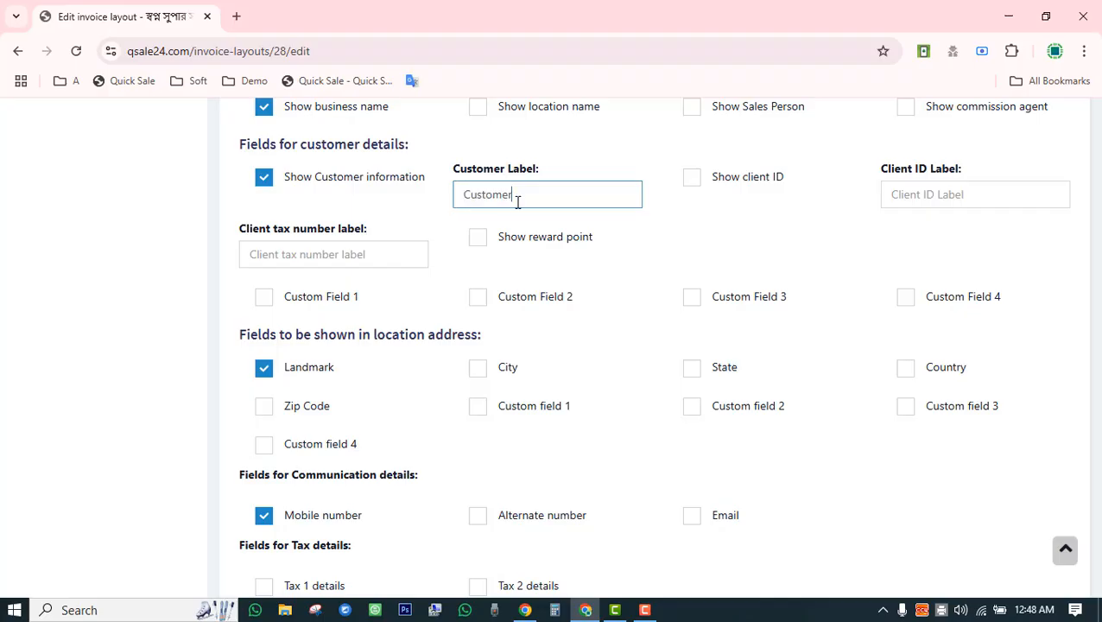
{"action": "left_click_drag", "start_coordinate": [513, 202], "coordinate": [456, 206]}
{"action": "left_click", "coordinate": [554, 203]}
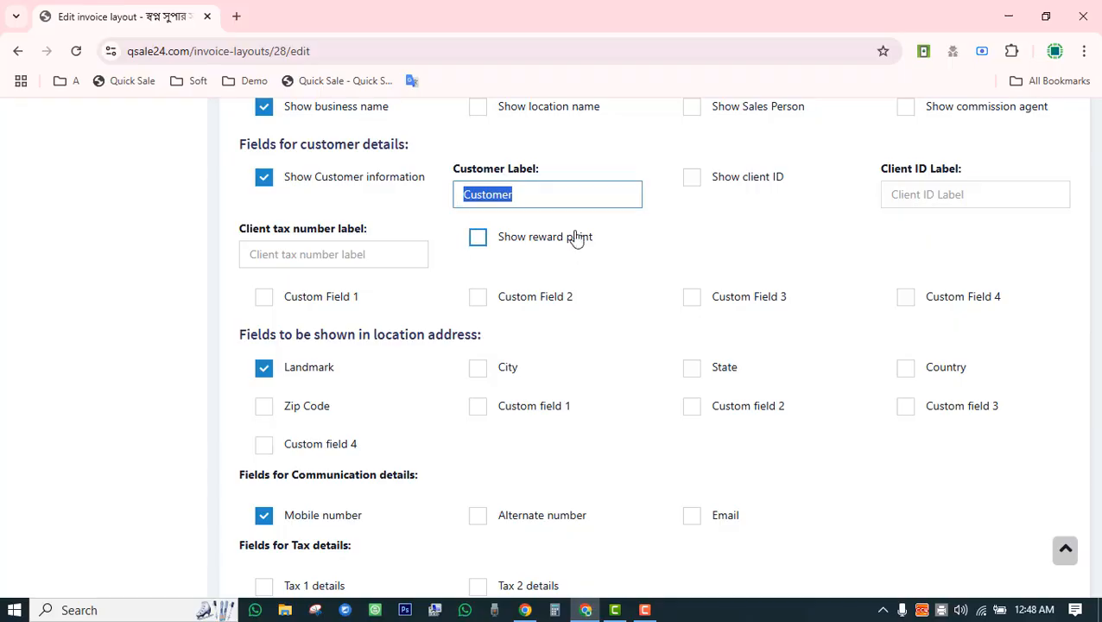
{"action": "left_click", "coordinate": [498, 206]}
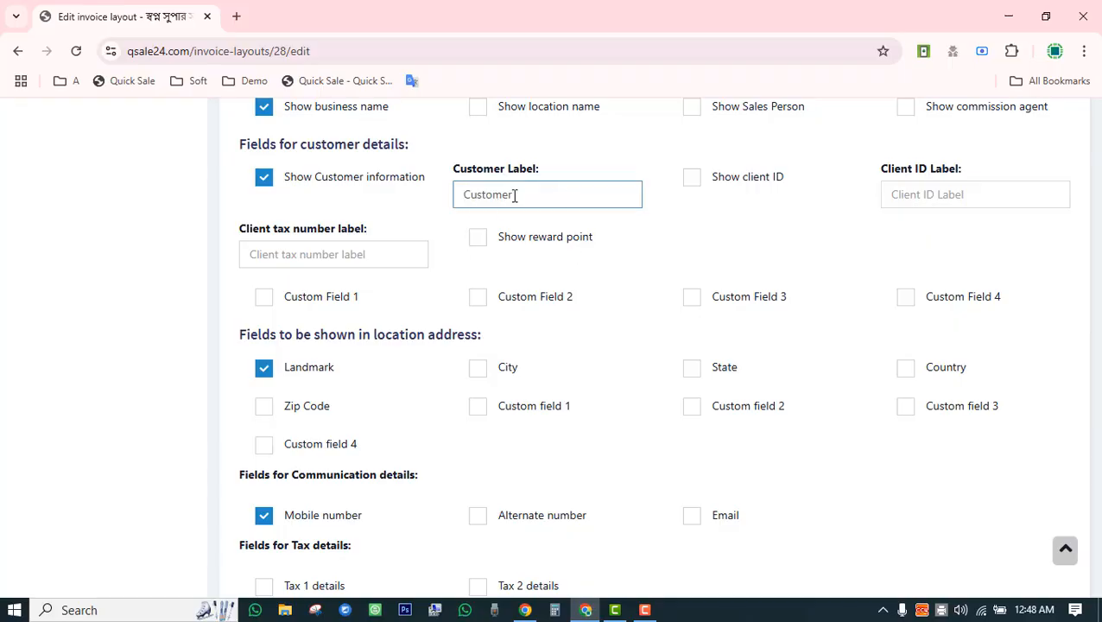
{"action": "left_click_drag", "start_coordinate": [524, 191], "coordinate": [458, 193]}
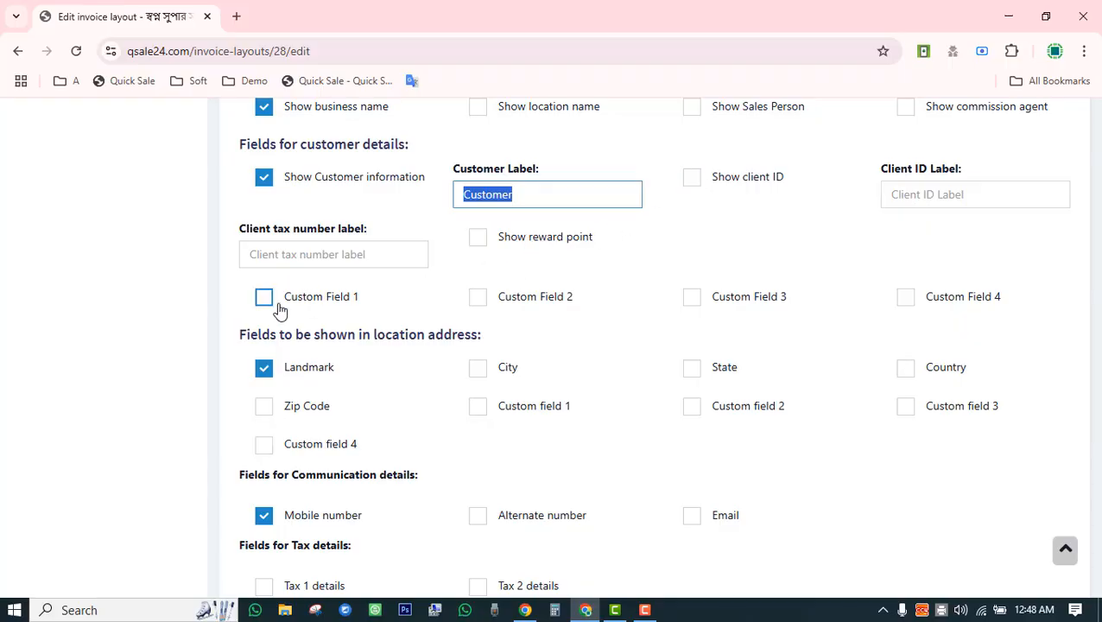
{"action": "scroll", "coordinate": [734, 317], "scroll_direction": "down", "scroll_amount": 3}
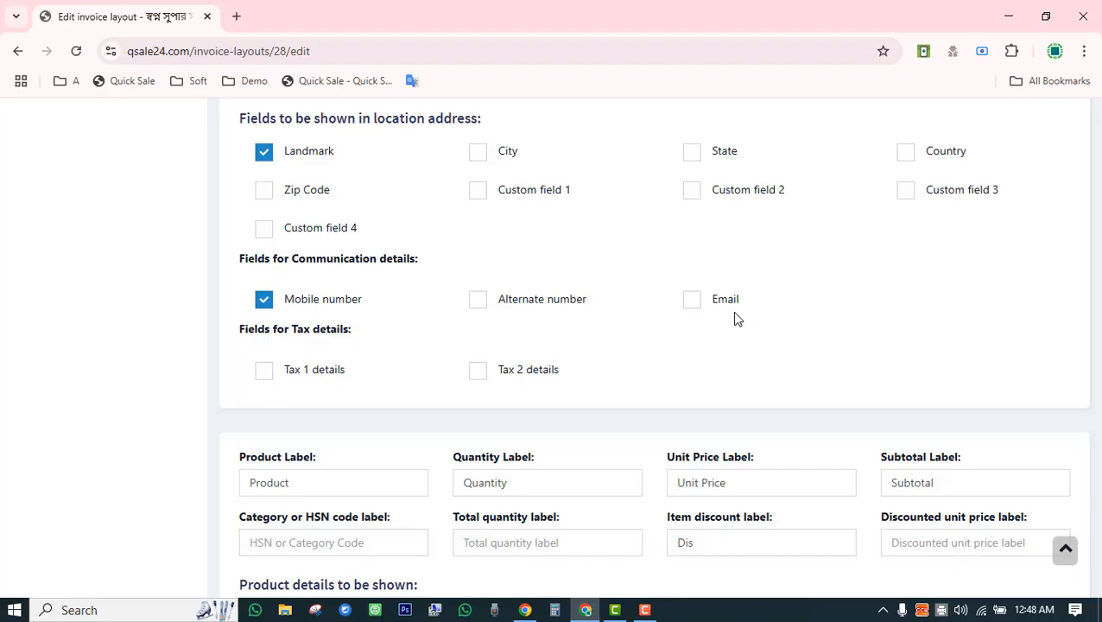
{"action": "scroll", "coordinate": [735, 317], "scroll_direction": "up", "scroll_amount": 2}
{"action": "scroll", "coordinate": [734, 318], "scroll_direction": "down", "scroll_amount": 2}
{"action": "scroll", "coordinate": [734, 318], "scroll_direction": "down", "scroll_amount": 3}
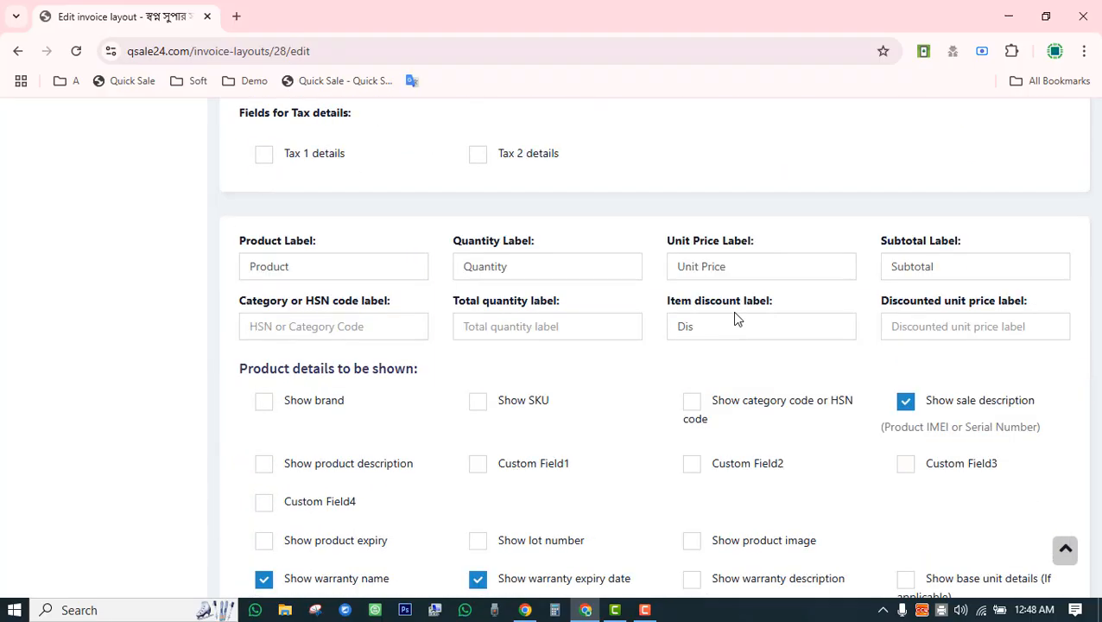
{"action": "scroll", "coordinate": [734, 318], "scroll_direction": "down", "scroll_amount": 6}
{"action": "scroll", "coordinate": [734, 318], "scroll_direction": "up", "scroll_amount": 3}
{"action": "scroll", "coordinate": [735, 318], "scroll_direction": "up", "scroll_amount": 1}
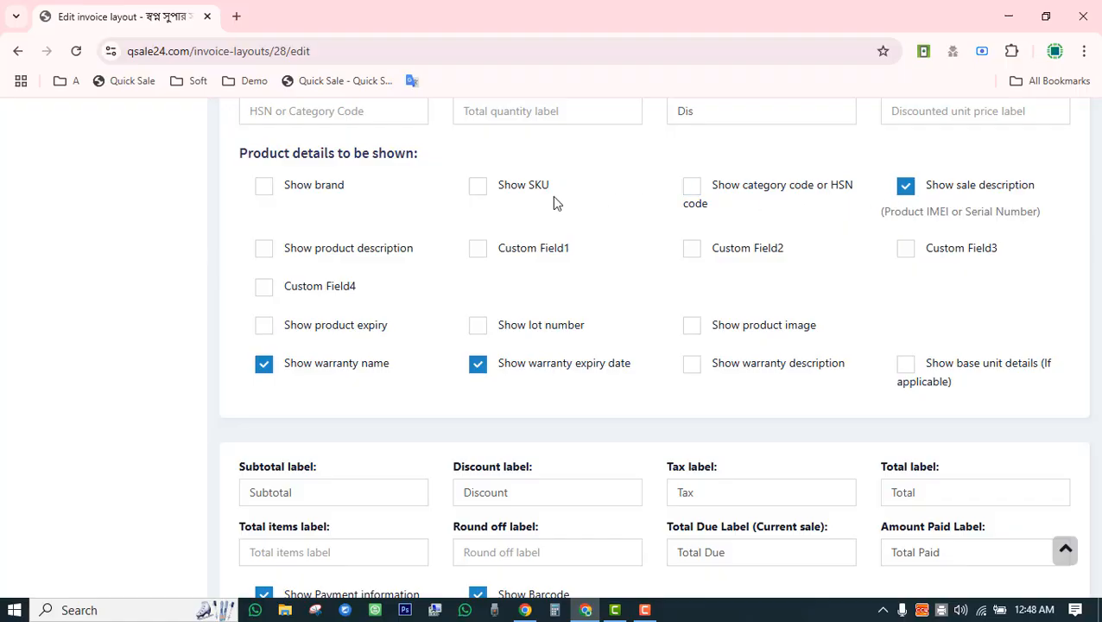
{"action": "scroll", "coordinate": [293, 407], "scroll_direction": "down", "scroll_amount": 10}
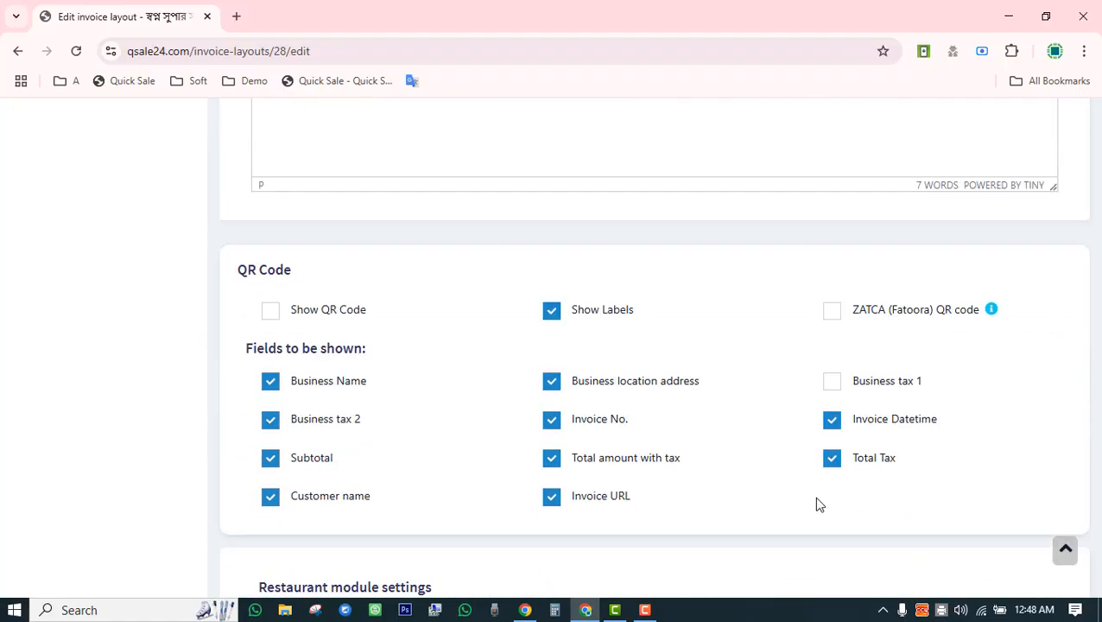
{"action": "scroll", "coordinate": [817, 501], "scroll_direction": "up", "scroll_amount": 15}
{"action": "scroll", "coordinate": [818, 504], "scroll_direction": "up", "scroll_amount": 12}
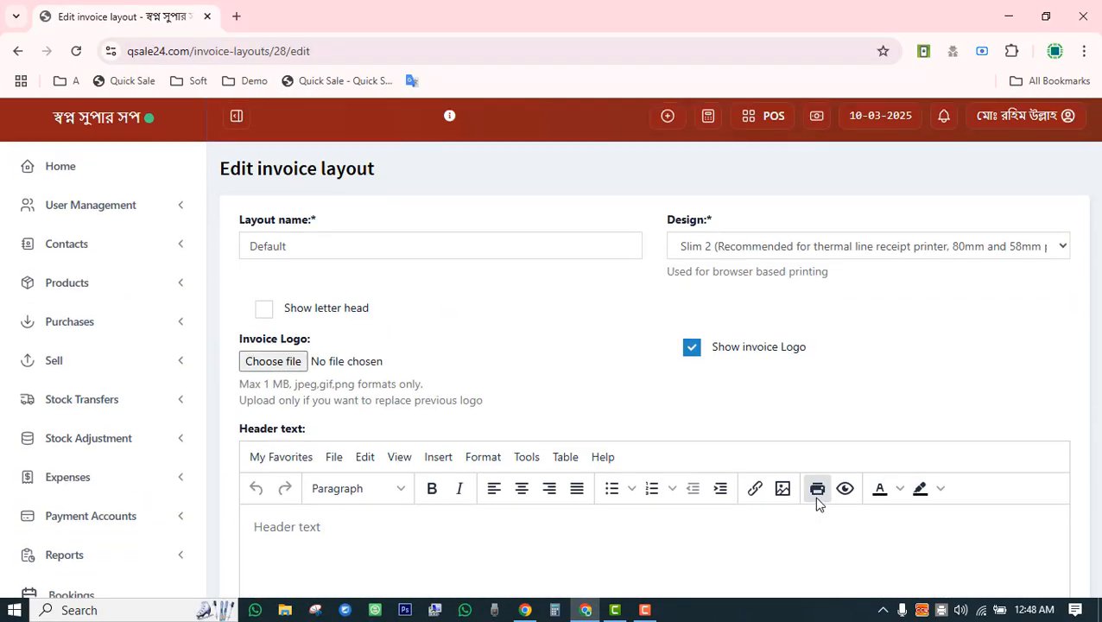
{"action": "scroll", "coordinate": [818, 503], "scroll_direction": "down", "scroll_amount": 12}
{"action": "scroll", "coordinate": [819, 504], "scroll_direction": "down", "scroll_amount": 12}
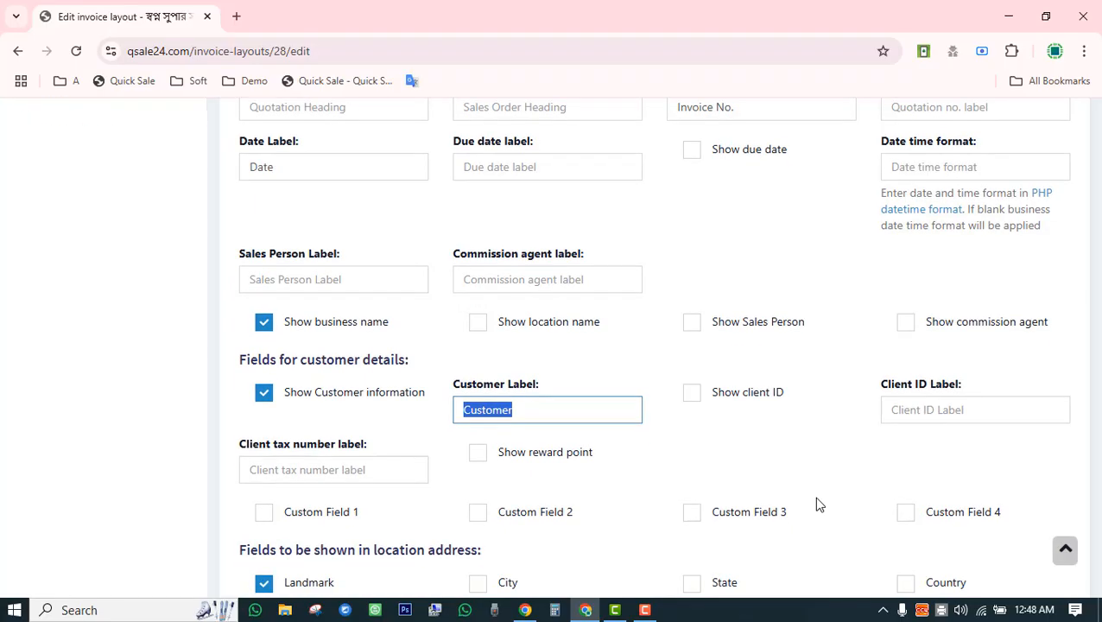
{"action": "scroll", "coordinate": [817, 501], "scroll_direction": "down", "scroll_amount": 3}
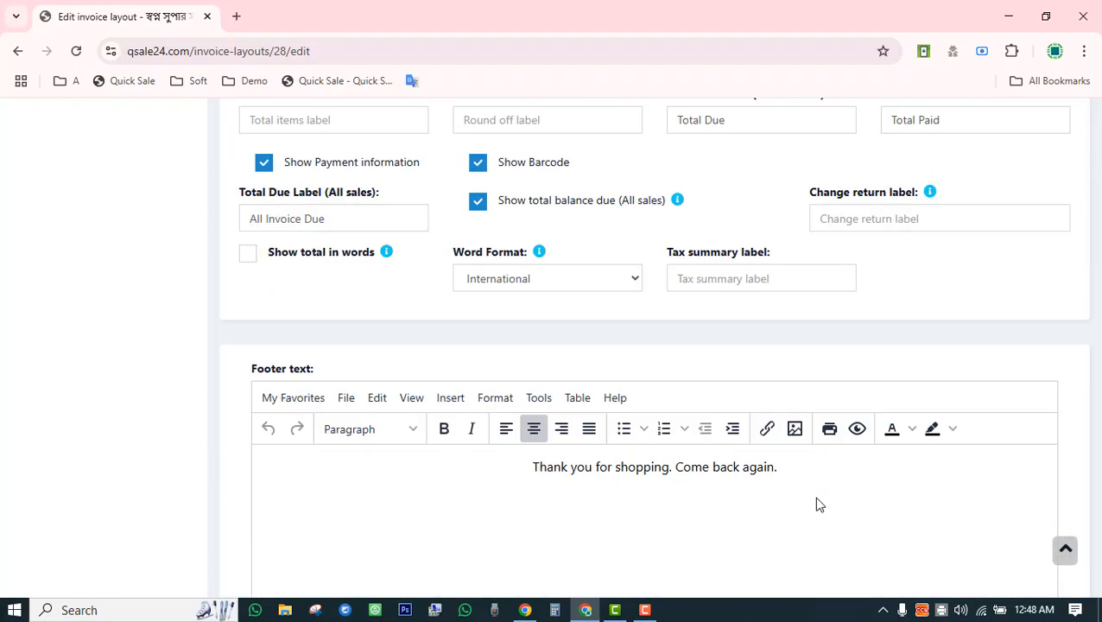
{"action": "scroll", "coordinate": [817, 501], "scroll_direction": "up", "scroll_amount": 8}
{"action": "scroll", "coordinate": [819, 504], "scroll_direction": "up", "scroll_amount": 6}
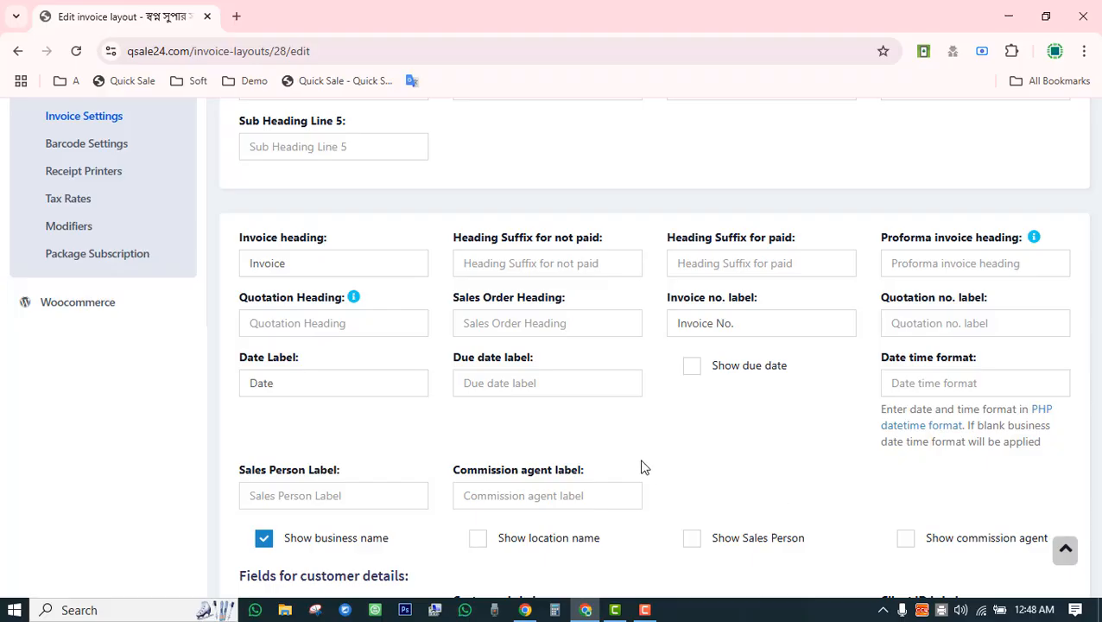
{"action": "left_click_drag", "start_coordinate": [320, 266], "coordinate": [249, 266]}
{"action": "left_click", "coordinate": [350, 262]}
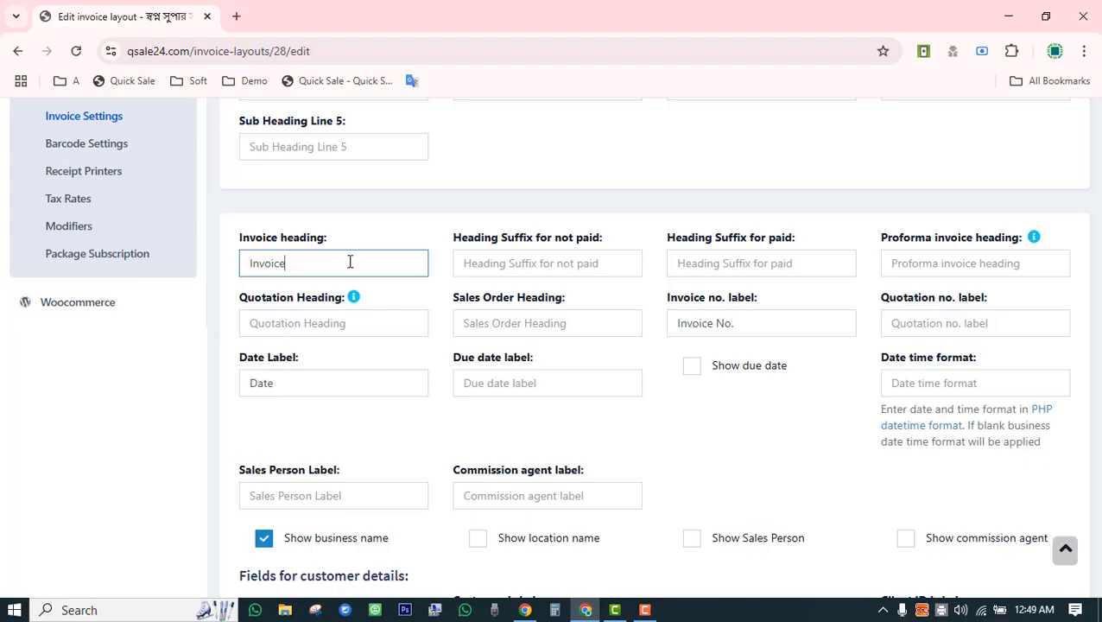
{"action": "double_click", "coordinate": [268, 257]}
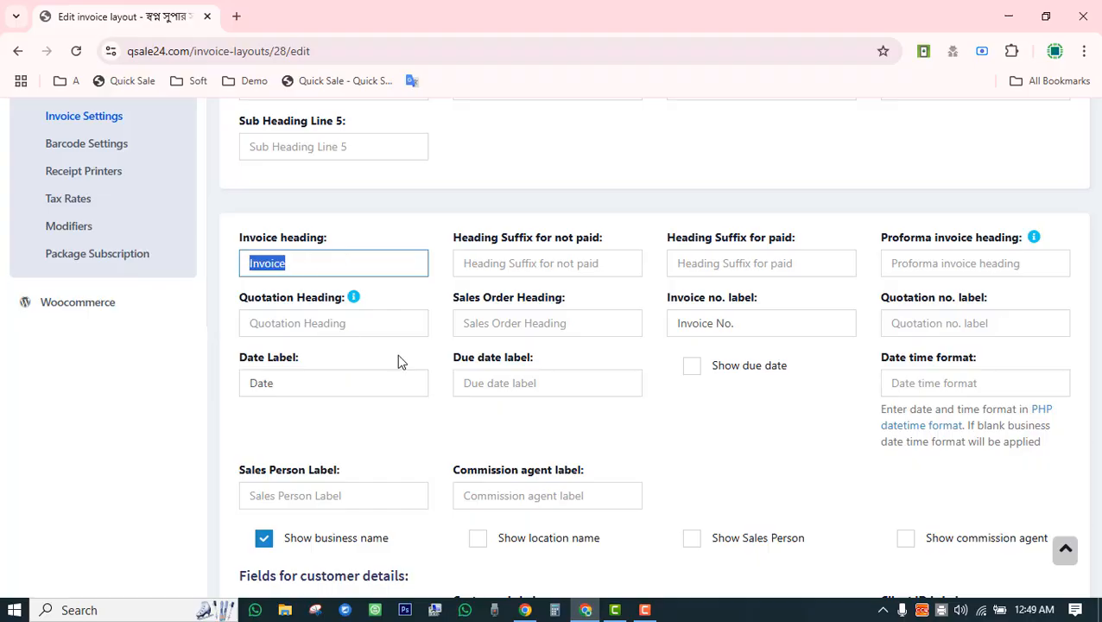
{"action": "scroll", "coordinate": [647, 455], "scroll_direction": "down", "scroll_amount": 10}
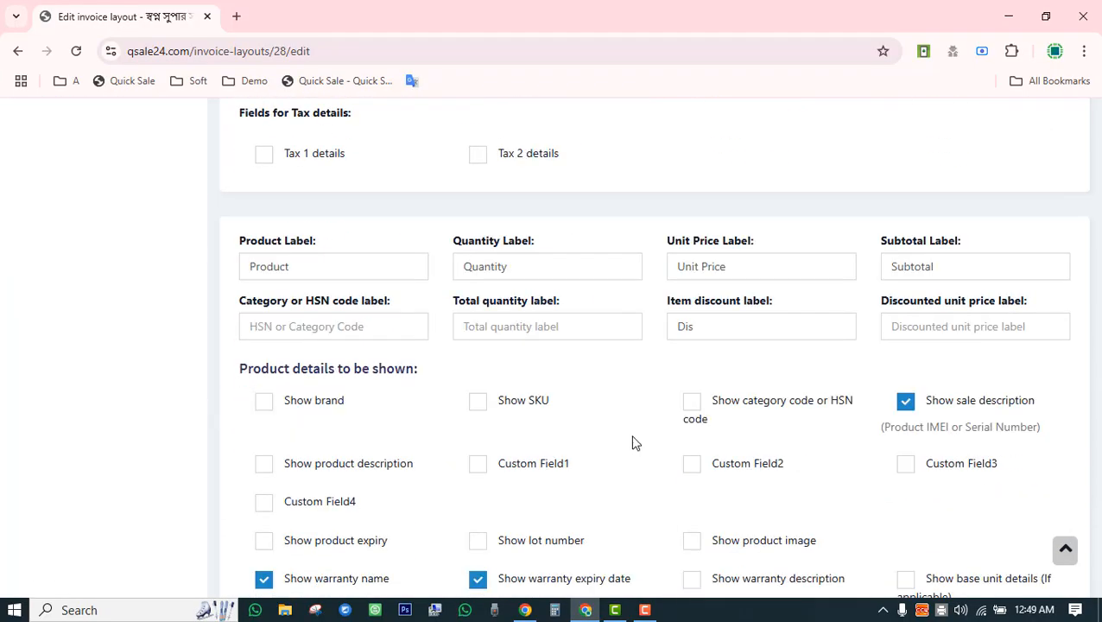
{"action": "left_click", "coordinate": [539, 329]}
{"action": "left_click", "coordinate": [534, 267]}
{"action": "left_click", "coordinate": [753, 267]}
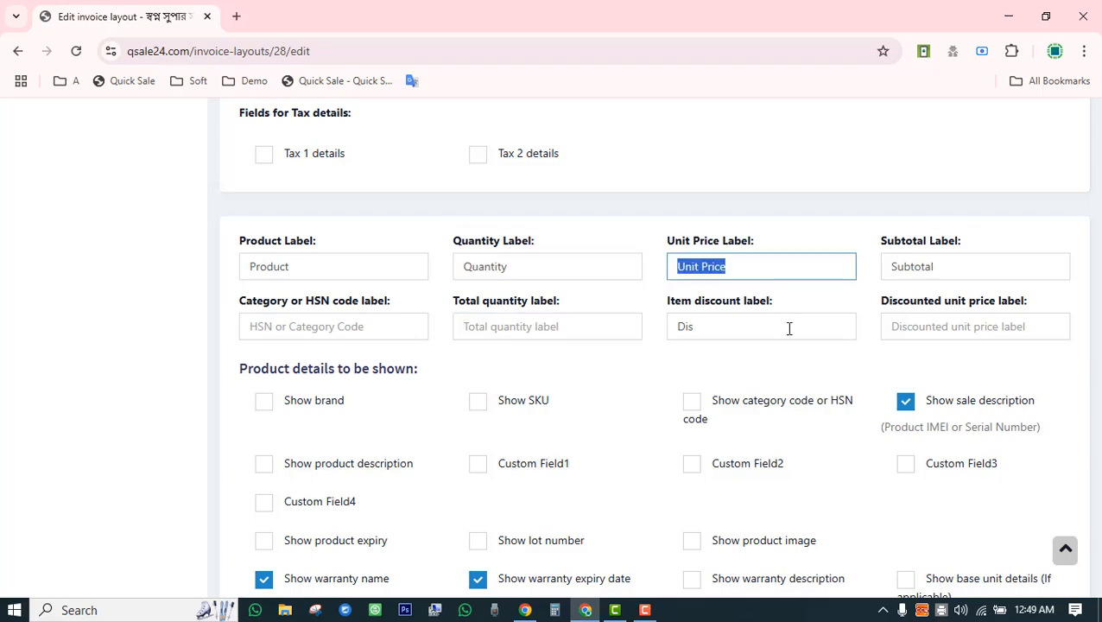
{"action": "left_click", "coordinate": [789, 328]}
{"action": "left_click", "coordinate": [630, 401]}
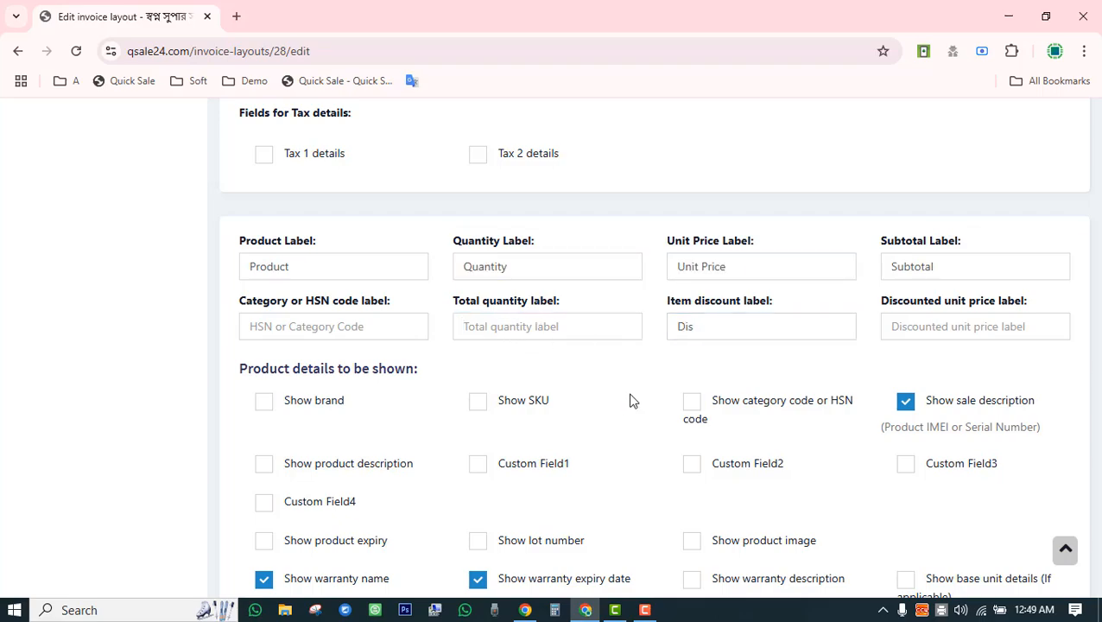
{"action": "scroll", "coordinate": [631, 401], "scroll_direction": "up", "scroll_amount": 2}
{"action": "scroll", "coordinate": [630, 400], "scroll_direction": "up", "scroll_amount": 10}
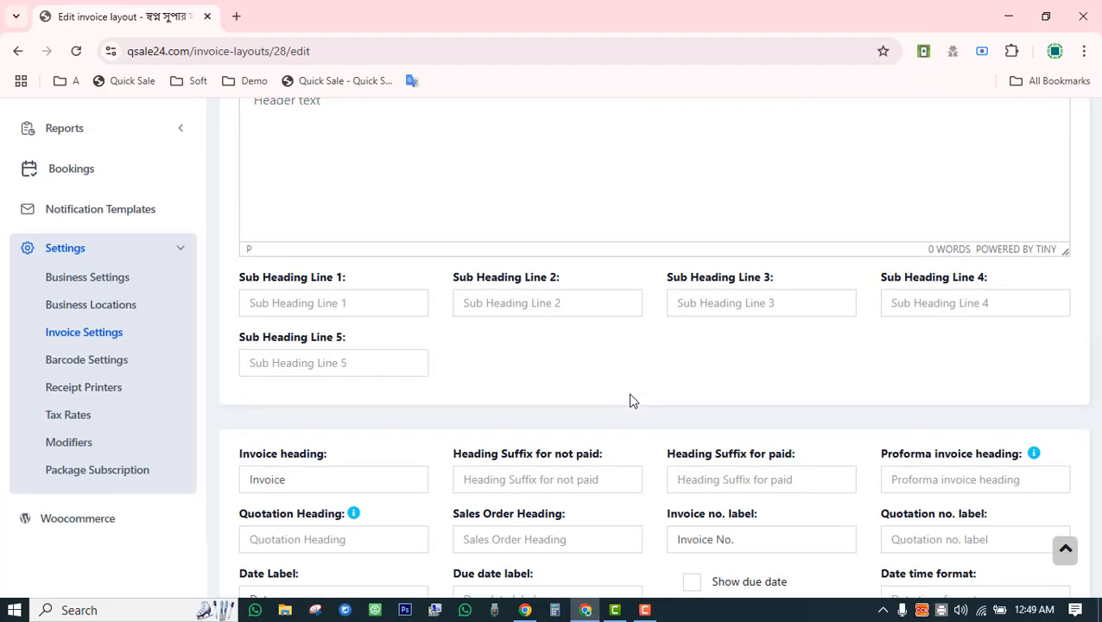
Leave the invoice layout page and add a barcode sticker setting with 'Continous feed or rolls' enabled.
{"action": "left_click", "coordinate": [105, 363]}
{"action": "left_click", "coordinate": [603, 158]}
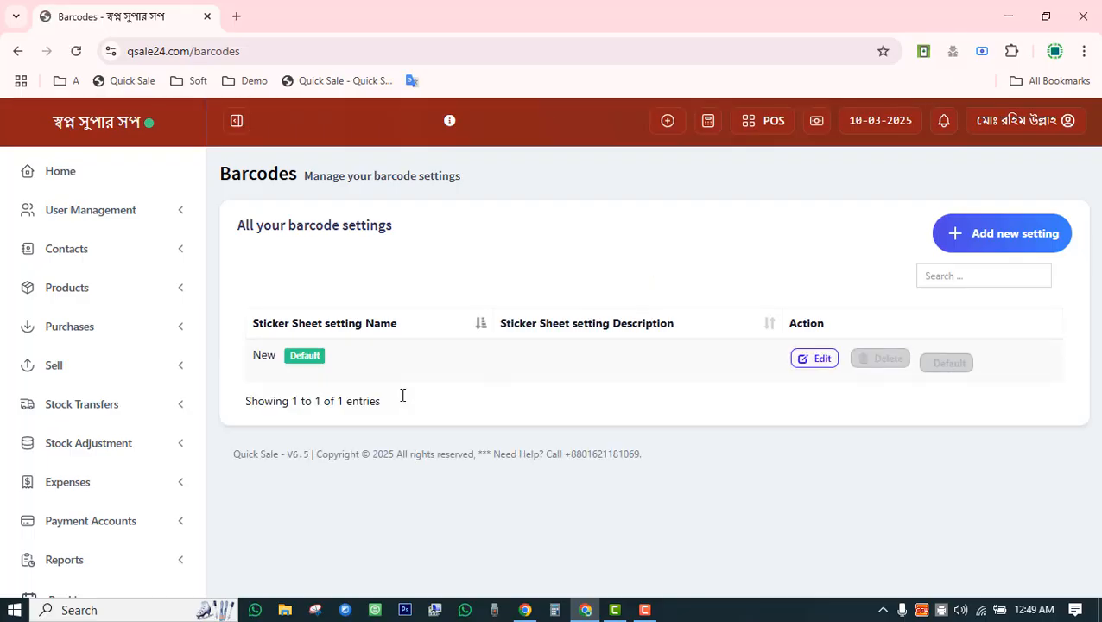
{"action": "left_click", "coordinate": [995, 233]}
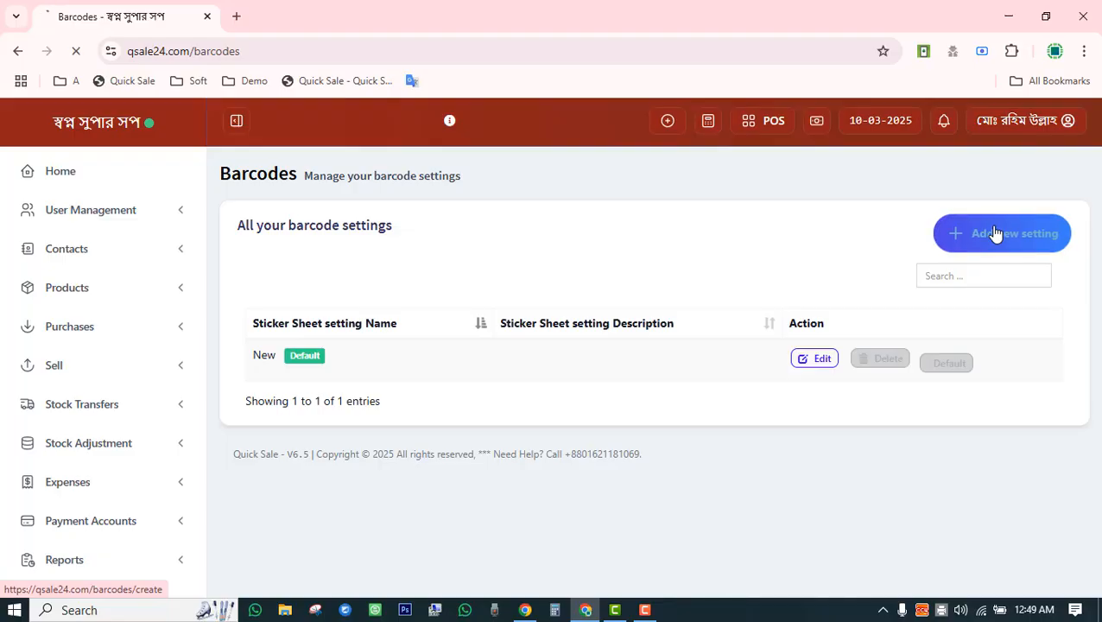
{"action": "scroll", "coordinate": [484, 372], "scroll_direction": "down", "scroll_amount": 3}
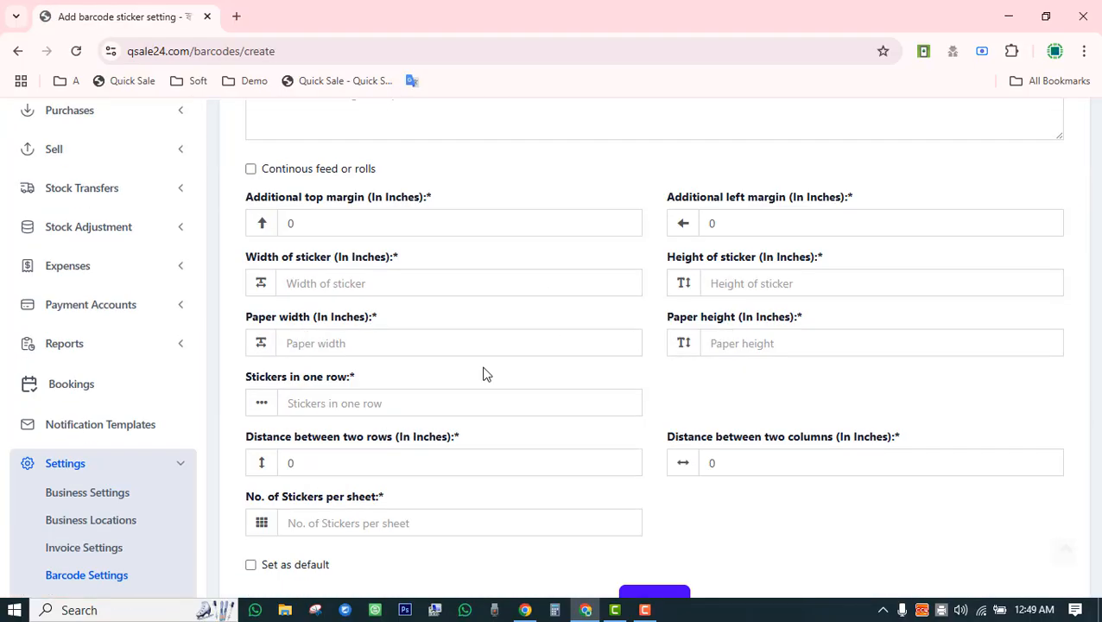
{"action": "left_click", "coordinate": [251, 170]}
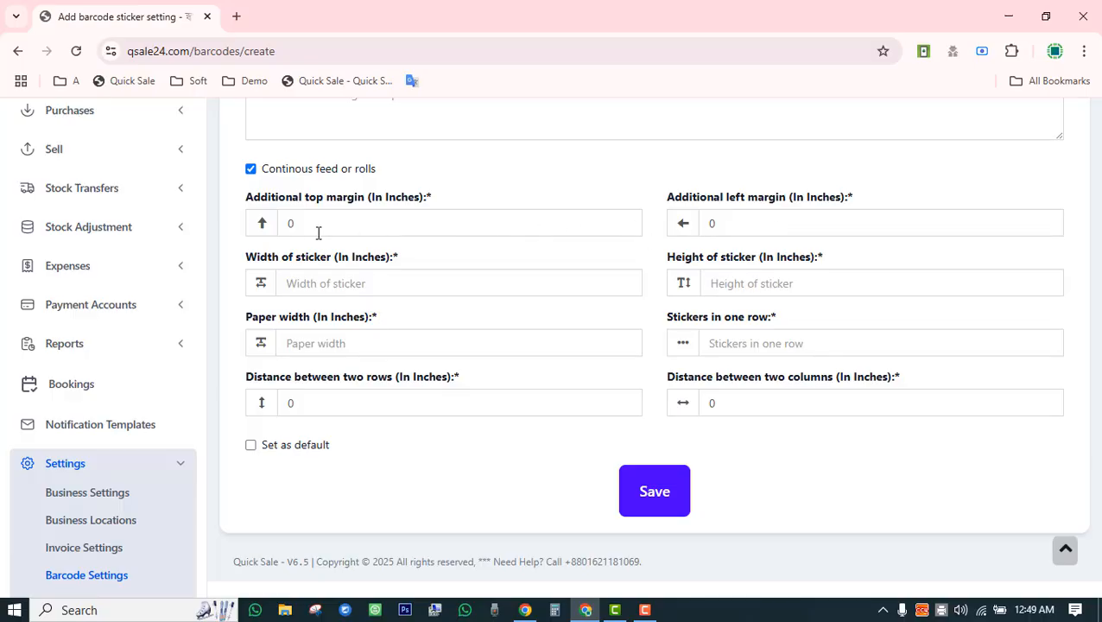
{"action": "scroll", "coordinate": [406, 423], "scroll_direction": "up", "scroll_amount": 3}
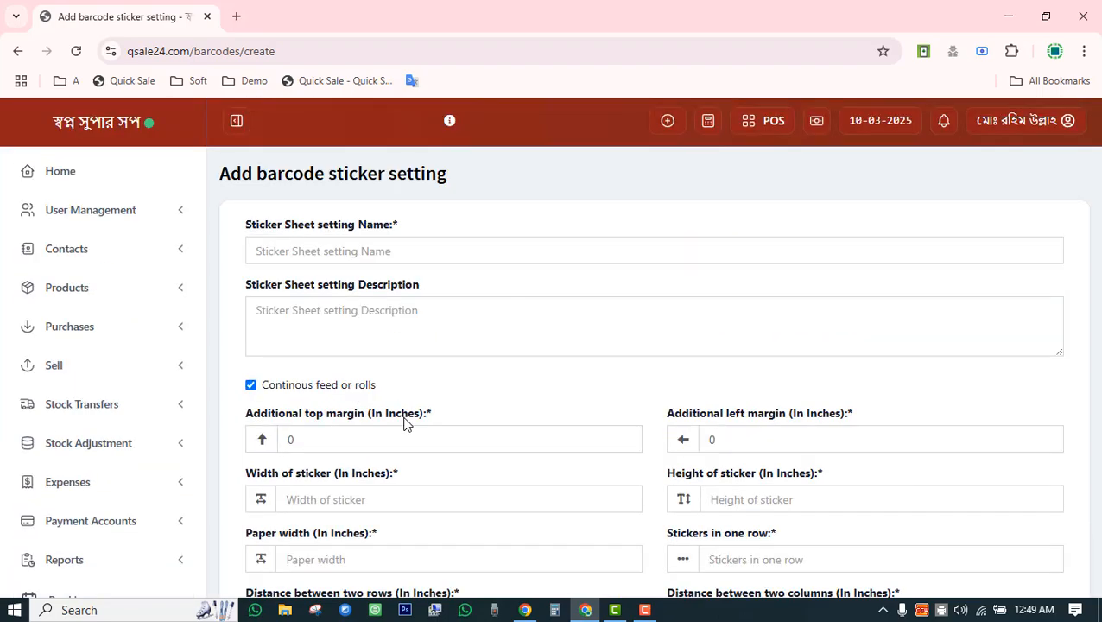
{"action": "scroll", "coordinate": [406, 424], "scroll_direction": "down", "scroll_amount": 3}
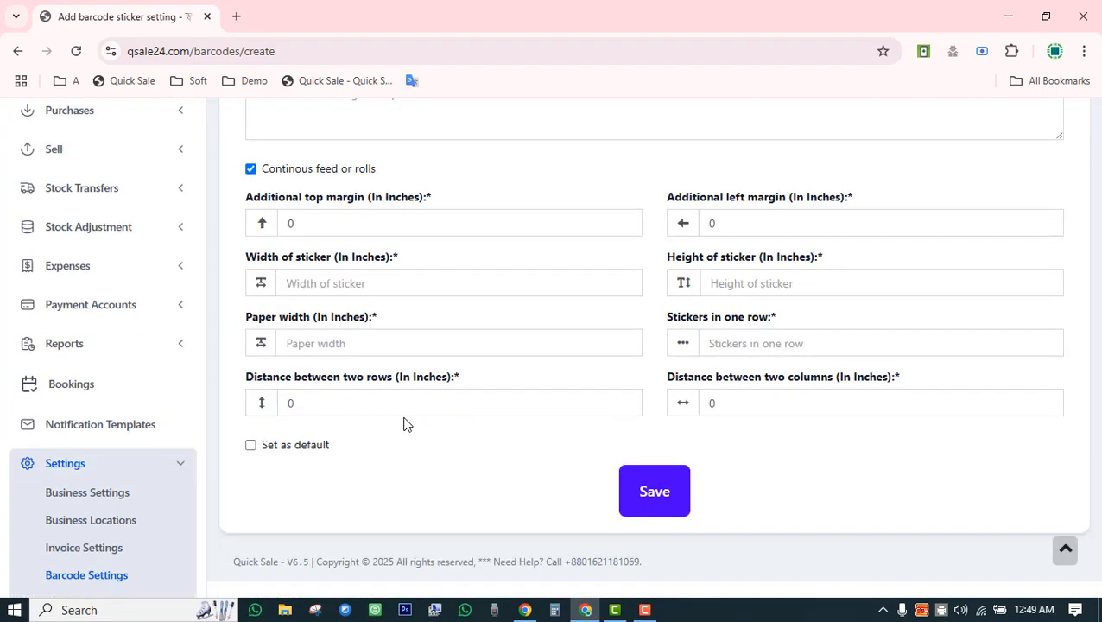
{"action": "scroll", "coordinate": [537, 389], "scroll_direction": "up", "scroll_amount": 3}
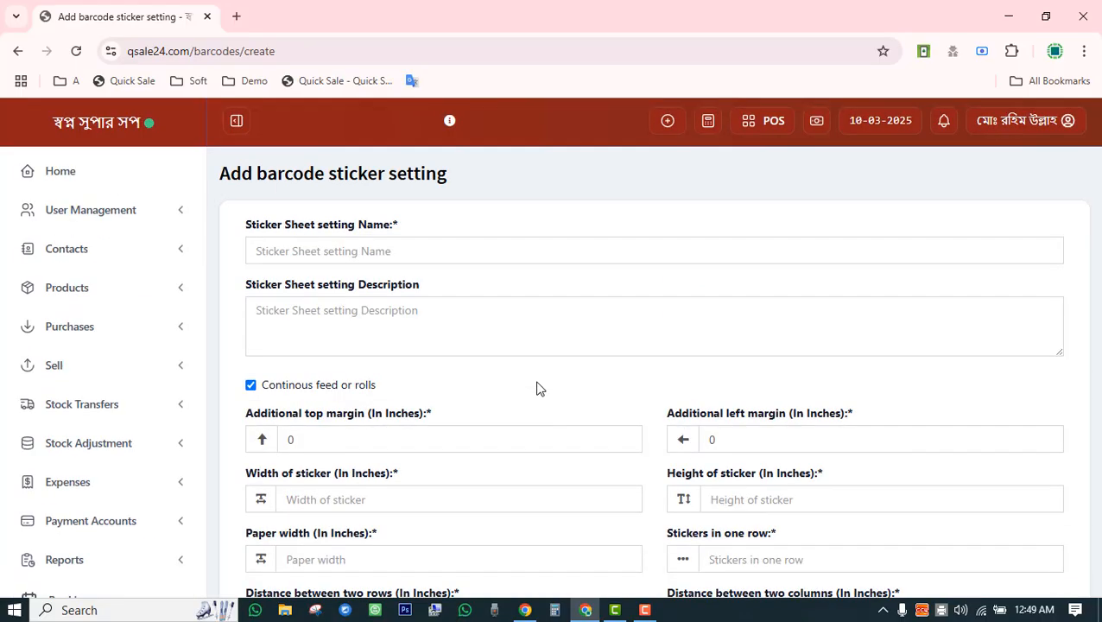
{"action": "scroll", "coordinate": [280, 345], "scroll_direction": "down", "scroll_amount": 5}
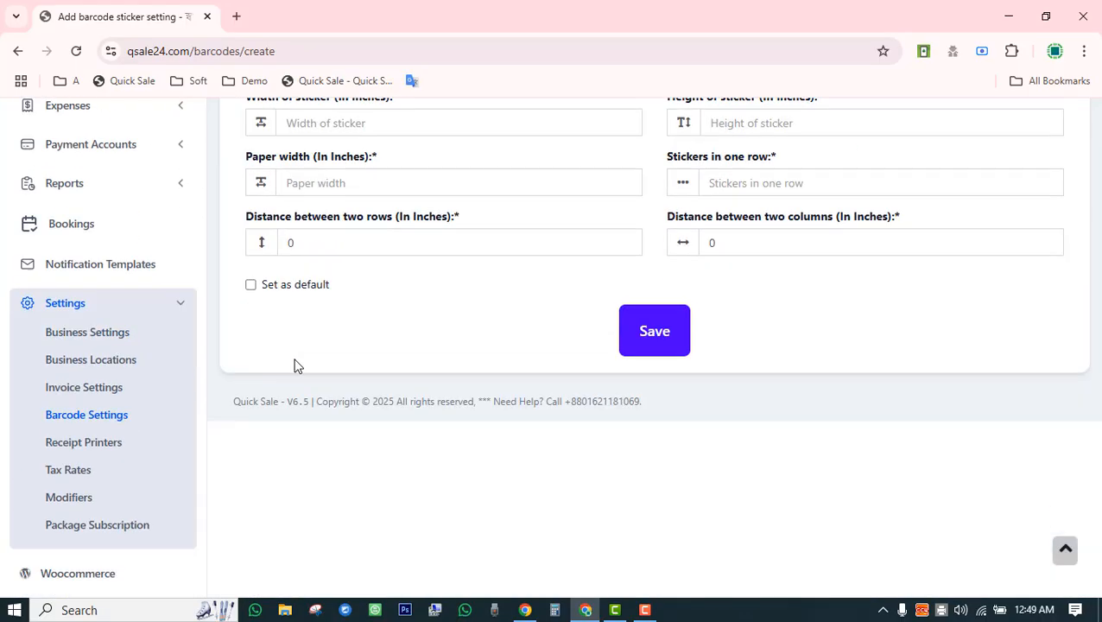
Review the list of configured receipt printers.
{"action": "left_click", "coordinate": [91, 443]}
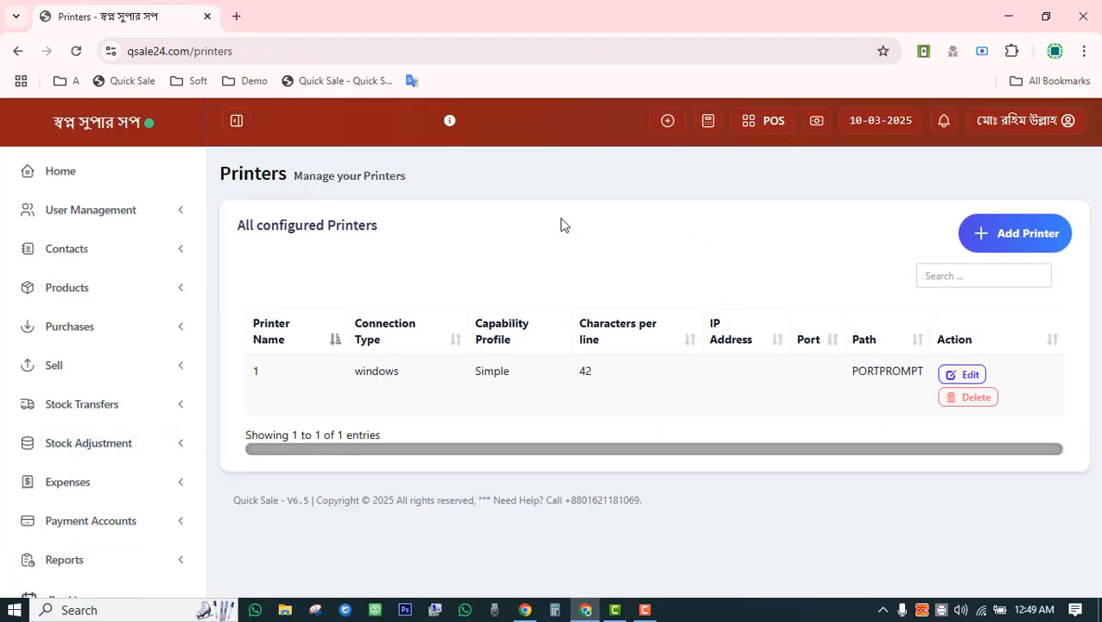
{"action": "scroll", "coordinate": [561, 225], "scroll_direction": "down", "scroll_amount": 3}
{"action": "scroll", "coordinate": [560, 225], "scroll_direction": "up", "scroll_amount": 3}
{"action": "scroll", "coordinate": [561, 224], "scroll_direction": "down", "scroll_amount": 5}
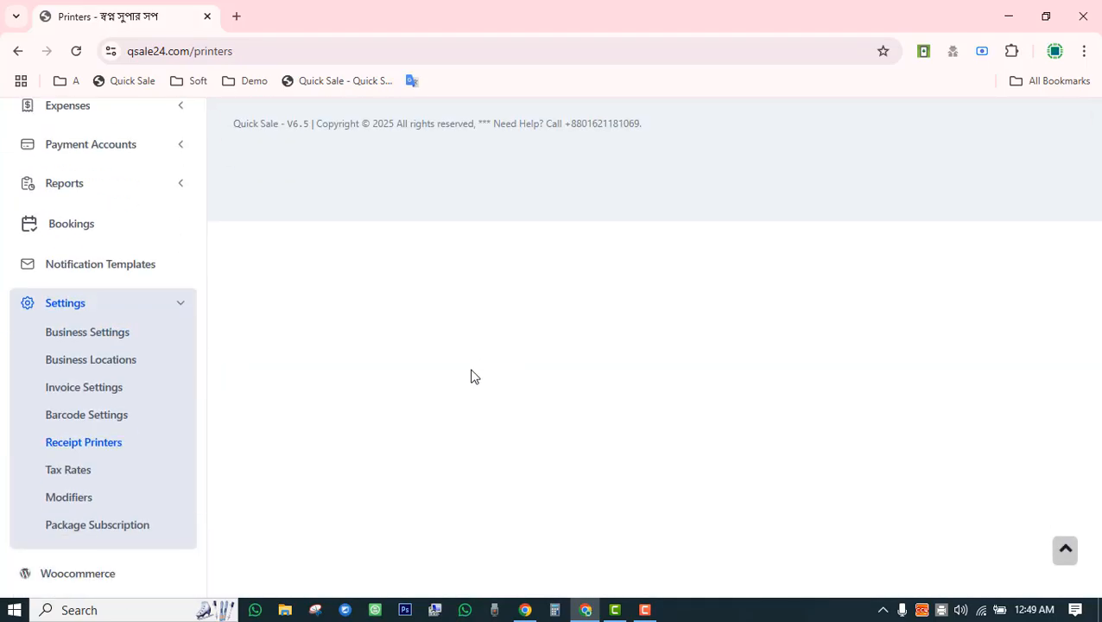
View the tax rates Govt. VAT 6%, vat 5% and VAT 8%, and the empty Tax groups table.
{"action": "left_click", "coordinate": [69, 471]}
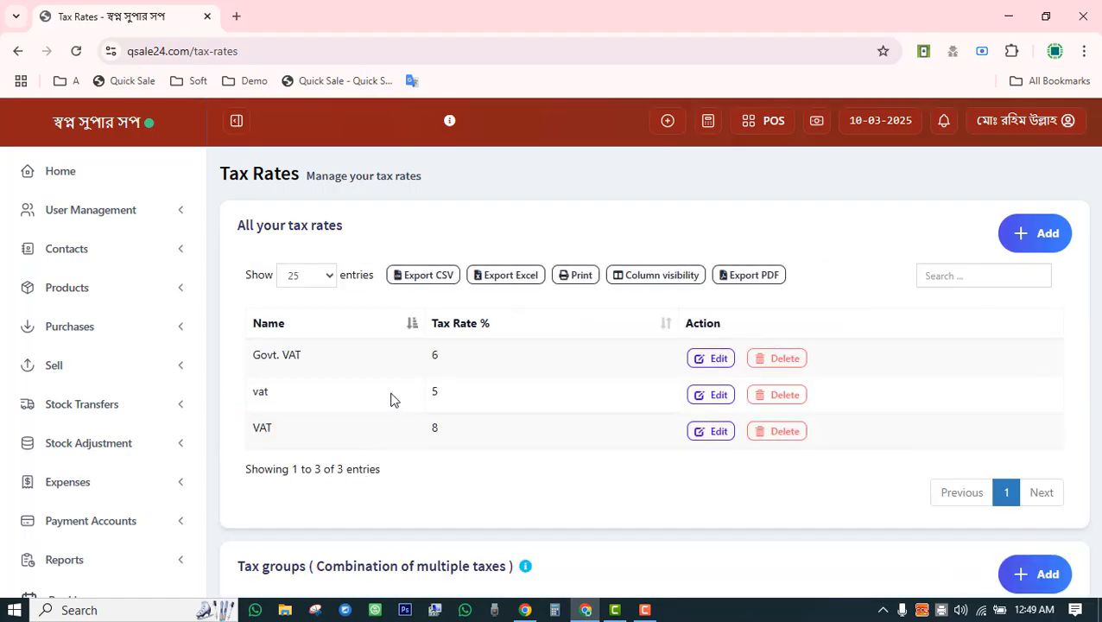
{"action": "scroll", "coordinate": [391, 399], "scroll_direction": "down", "scroll_amount": 3}
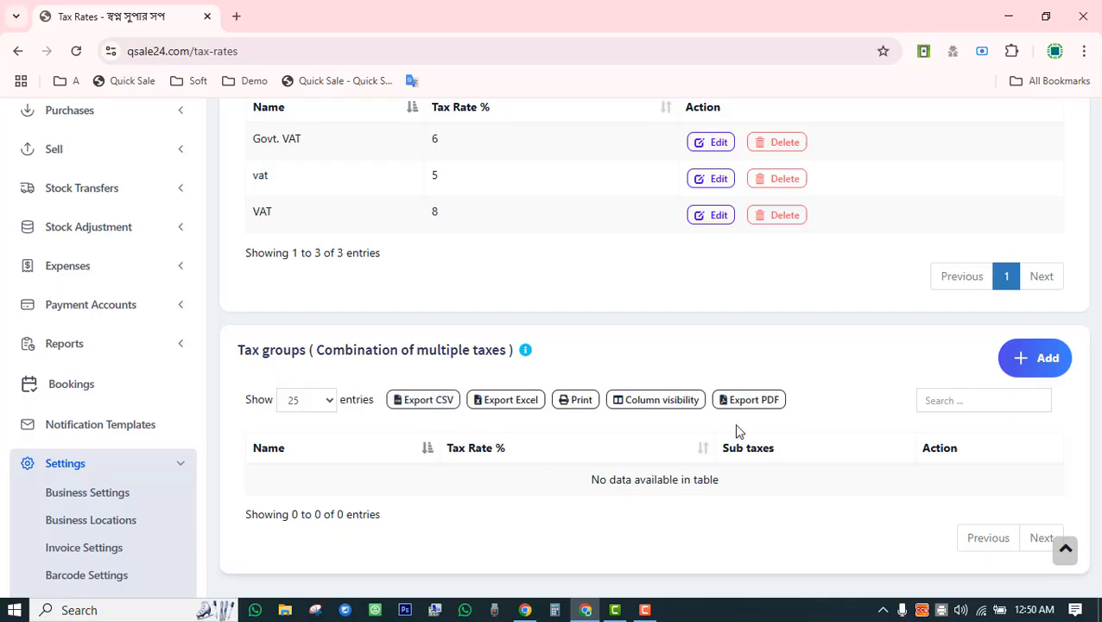
{"action": "scroll", "coordinate": [396, 461], "scroll_direction": "down", "scroll_amount": 2}
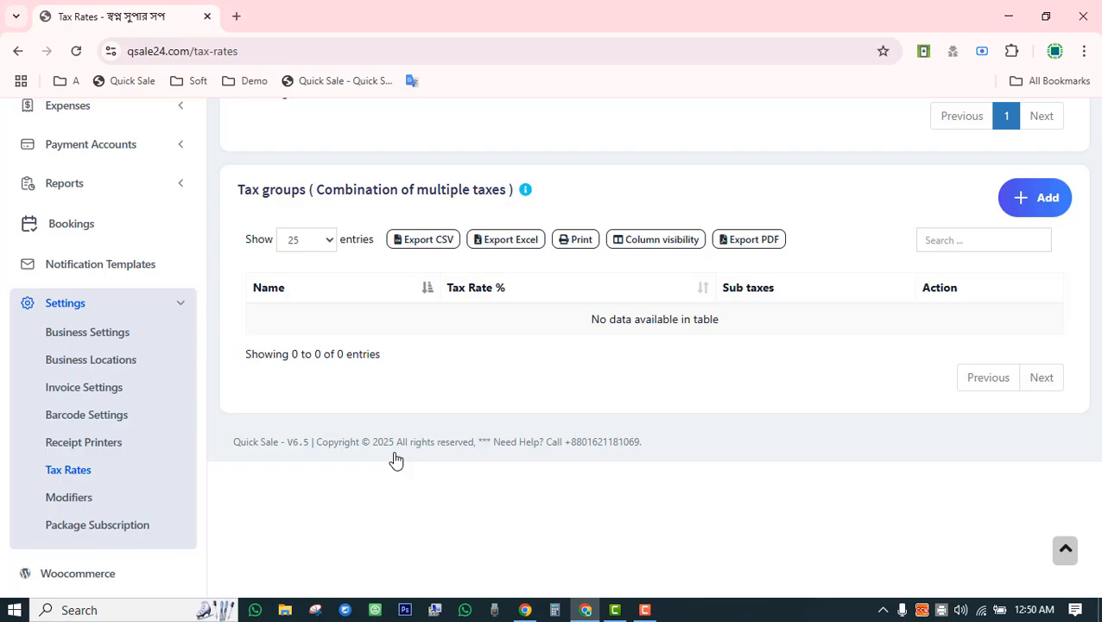
Browse the restaurant modifier sets.
{"action": "left_click", "coordinate": [69, 500]}
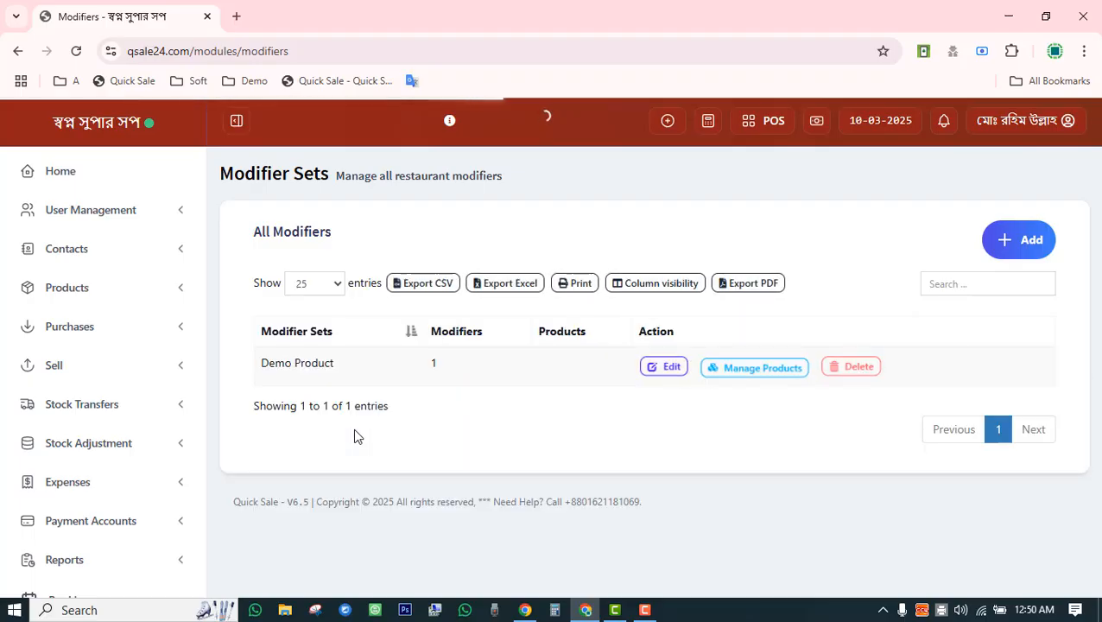
{"action": "scroll", "coordinate": [354, 428], "scroll_direction": "down", "scroll_amount": 3}
{"action": "scroll", "coordinate": [279, 473], "scroll_direction": "down", "scroll_amount": 2}
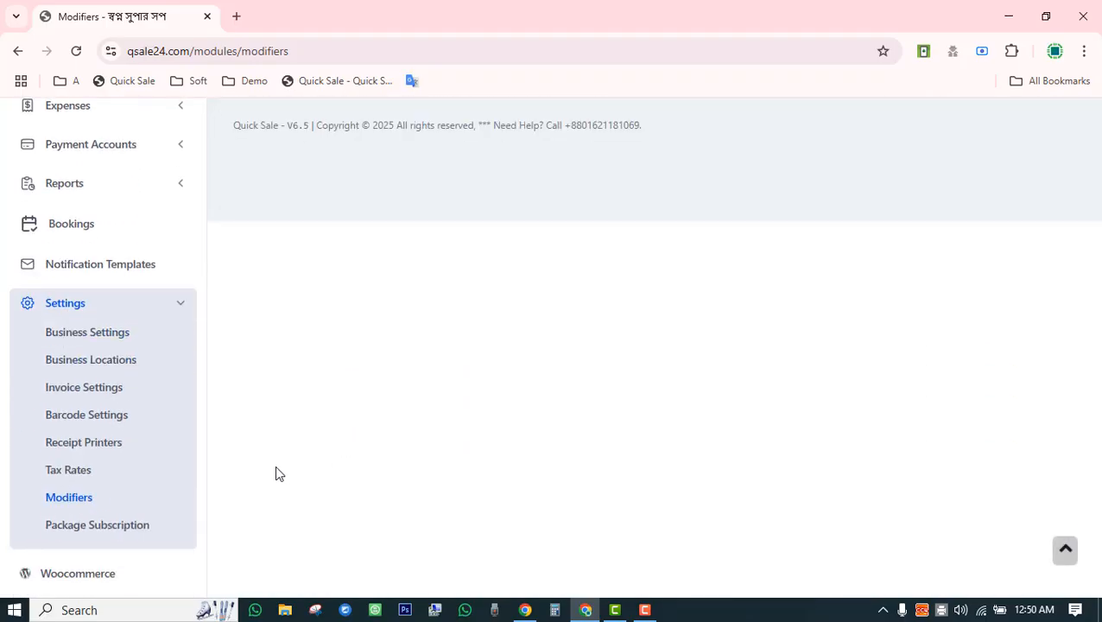
Review the lifetime package and the two approved subscriptions' dates and price.
{"action": "left_click", "coordinate": [108, 526]}
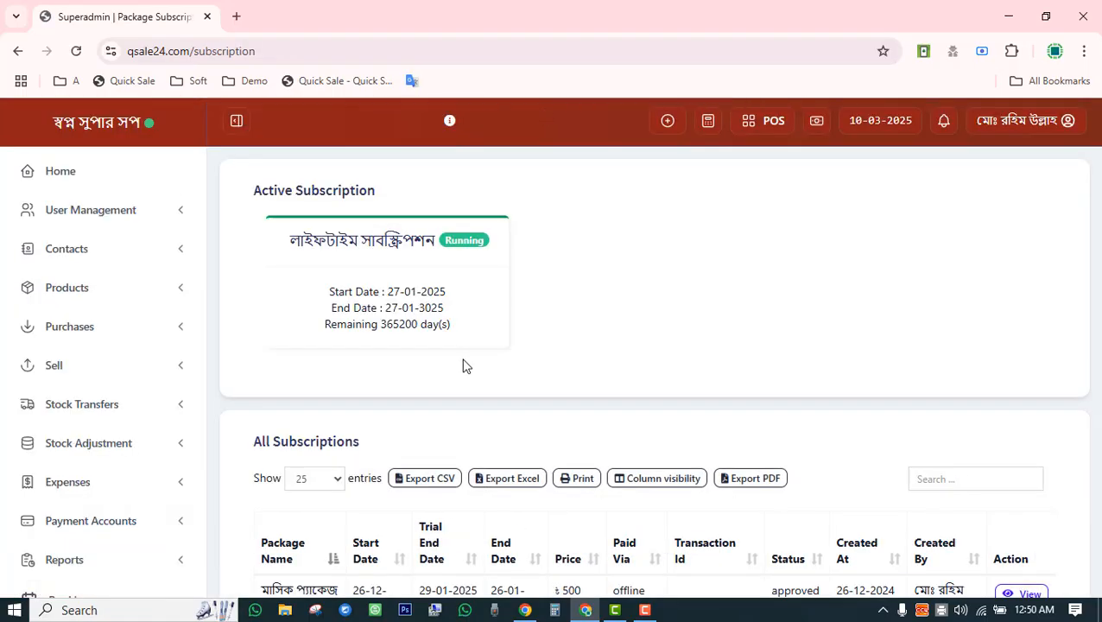
{"action": "scroll", "coordinate": [540, 344], "scroll_direction": "down", "scroll_amount": 3}
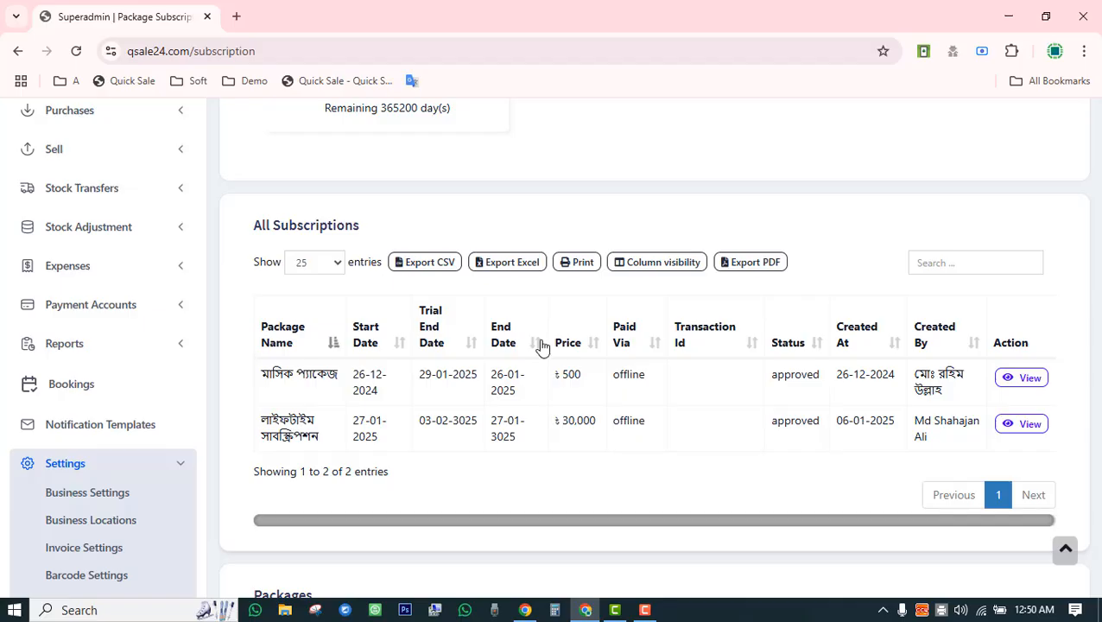
{"action": "scroll", "coordinate": [540, 344], "scroll_direction": "down", "scroll_amount": 5}
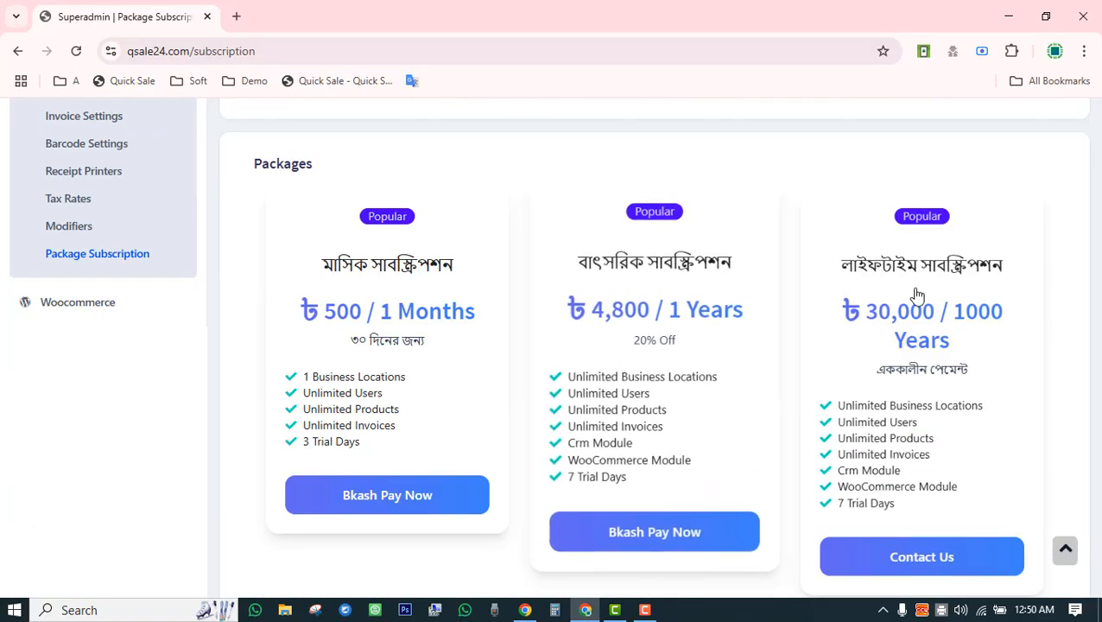
{"action": "scroll", "coordinate": [566, 351], "scroll_direction": "up", "scroll_amount": 8}
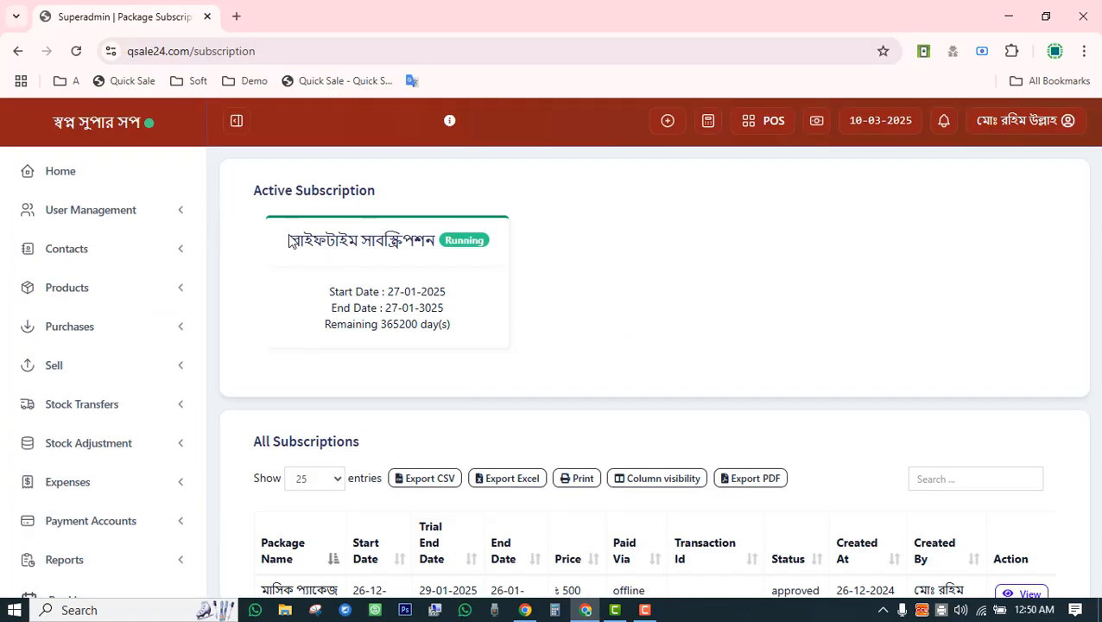
{"action": "left_click_drag", "start_coordinate": [290, 241], "coordinate": [502, 235]}
{"action": "scroll", "coordinate": [444, 310], "scroll_direction": "down", "scroll_amount": 3}
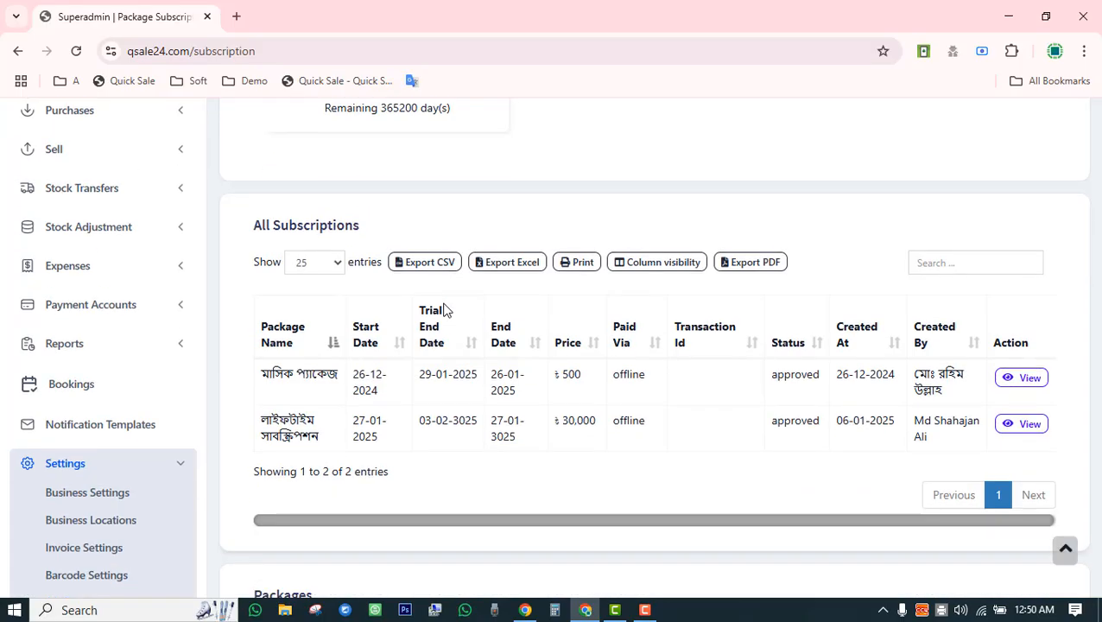
{"action": "left_click_drag", "start_coordinate": [360, 380], "coordinate": [524, 390]}
{"action": "left_click_drag", "start_coordinate": [431, 421], "coordinate": [584, 453]}
{"action": "left_click", "coordinate": [602, 469]}
Check the WooCommerce sync page, then return to the Home dashboard.
{"action": "scroll", "coordinate": [602, 469], "scroll_direction": "down", "scroll_amount": 5}
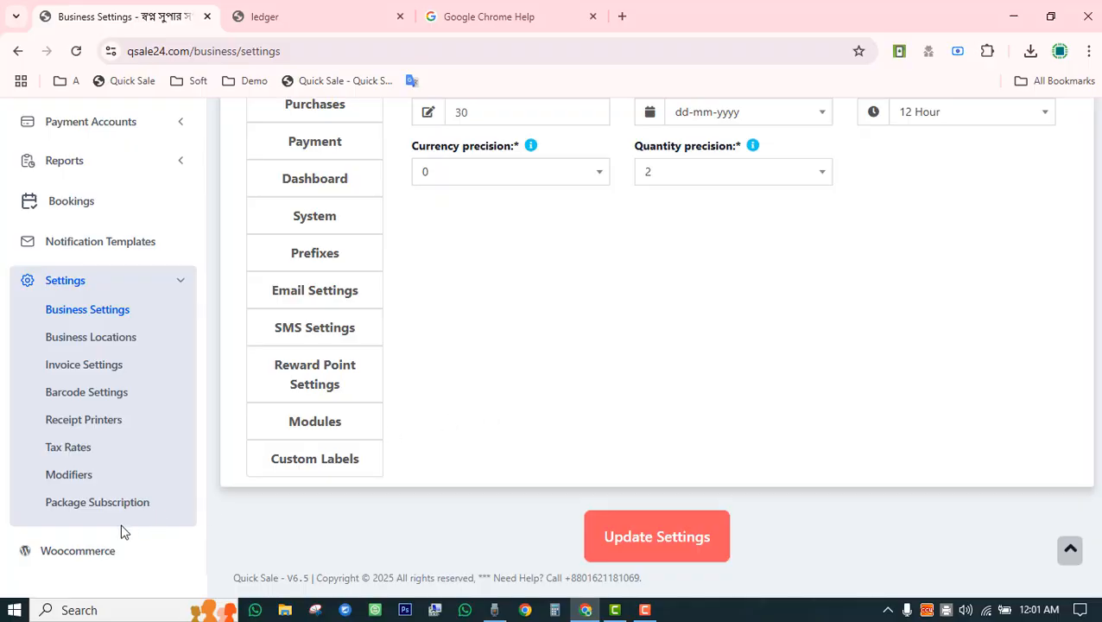
{"action": "left_click", "coordinate": [98, 558]}
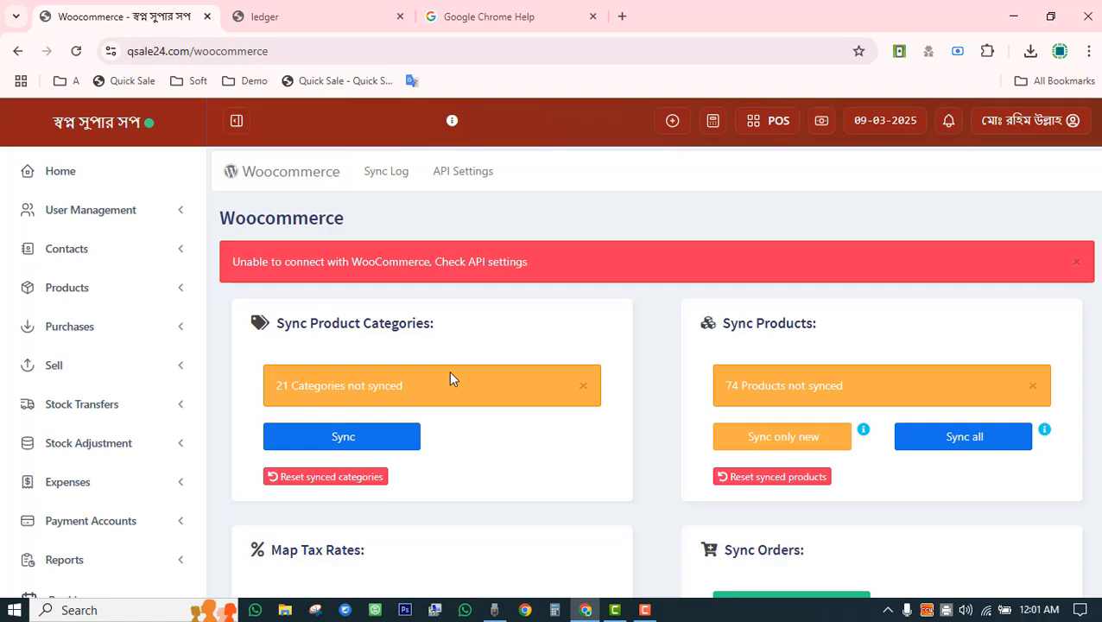
{"action": "left_click", "coordinate": [89, 182]}
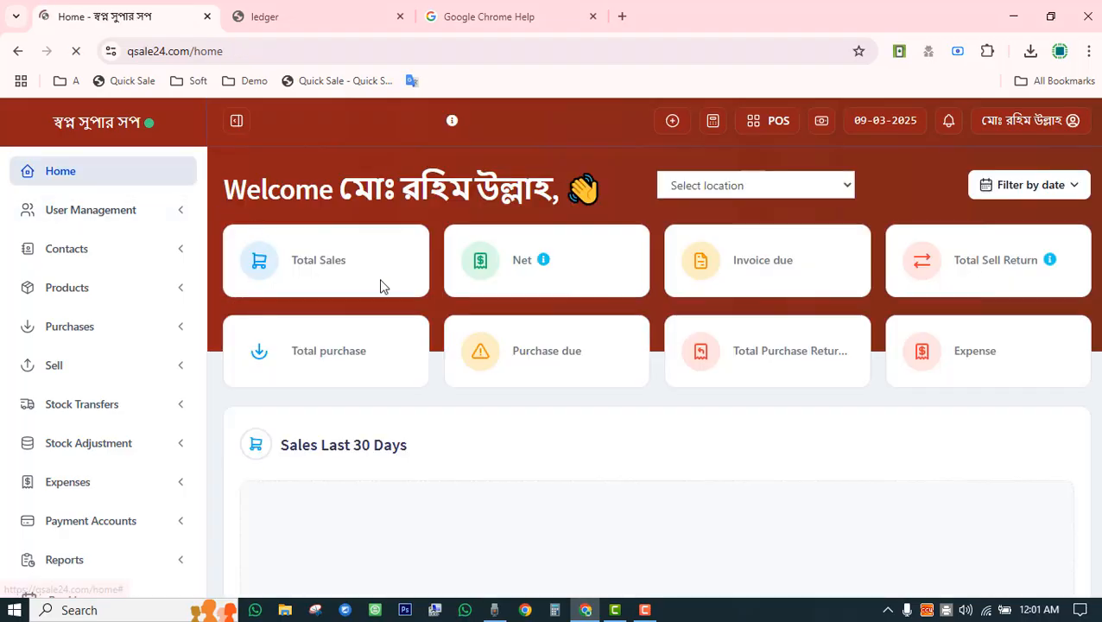